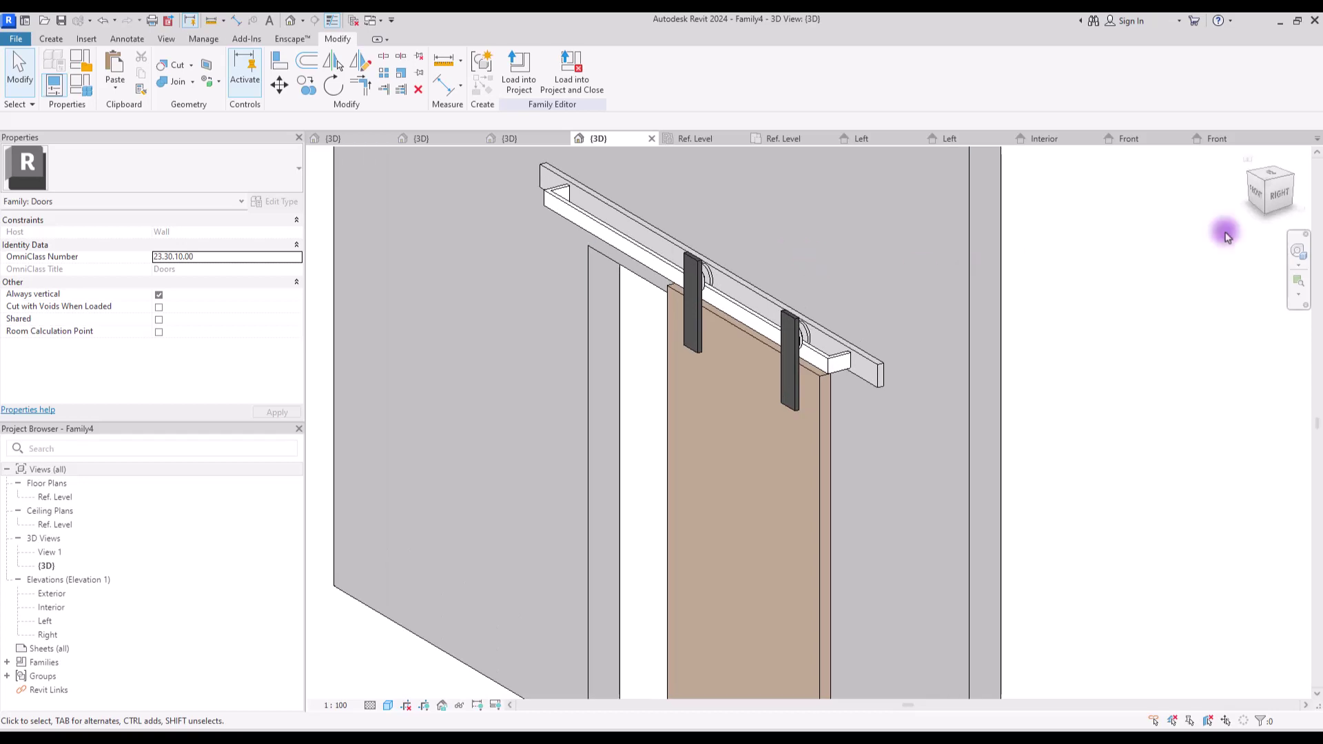
Set the sliding door family's Openning parameter to 0.5 and apply it.
left_click(798, 348)
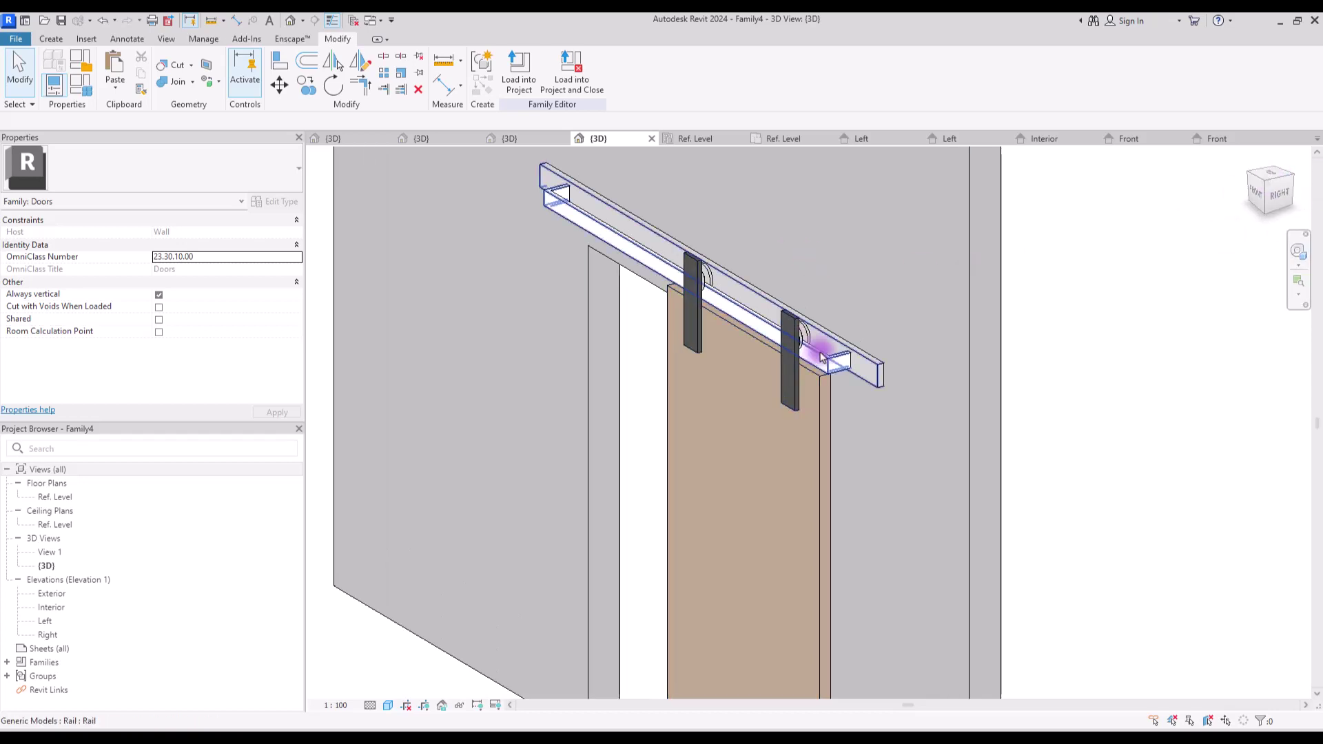
left_click(1276, 193)
left_click_drag(1247, 177, 561, 259)
key("Escape")
scroll(540, 216, "down", 3)
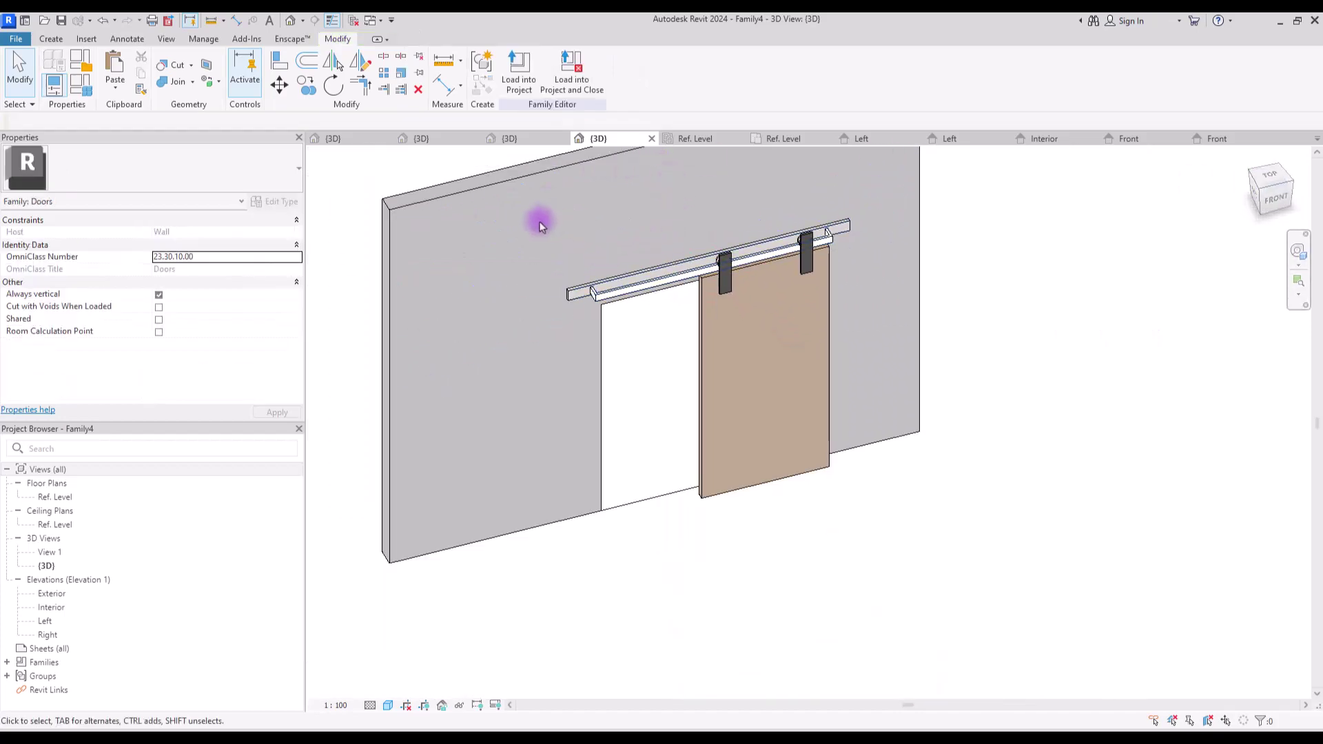
scroll(365, 266, "up", 1)
left_click(75, 92)
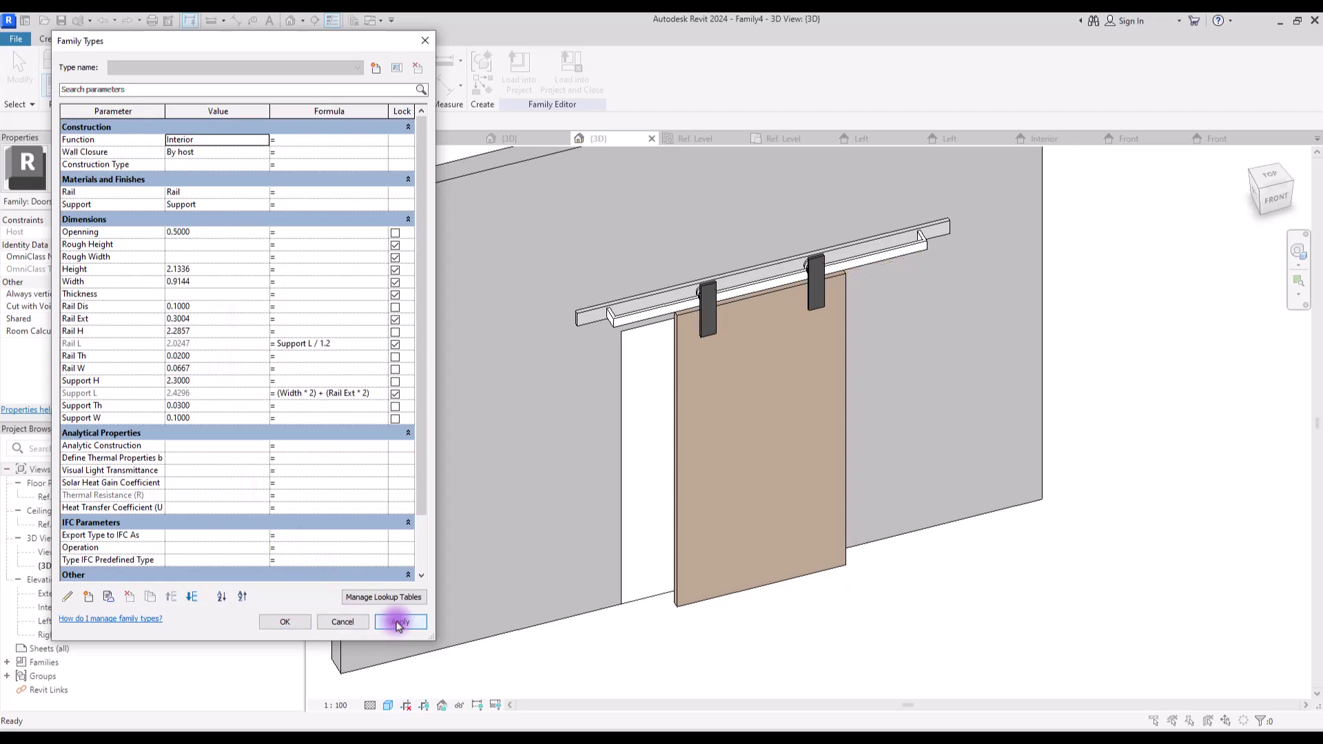
left_click(338, 620)
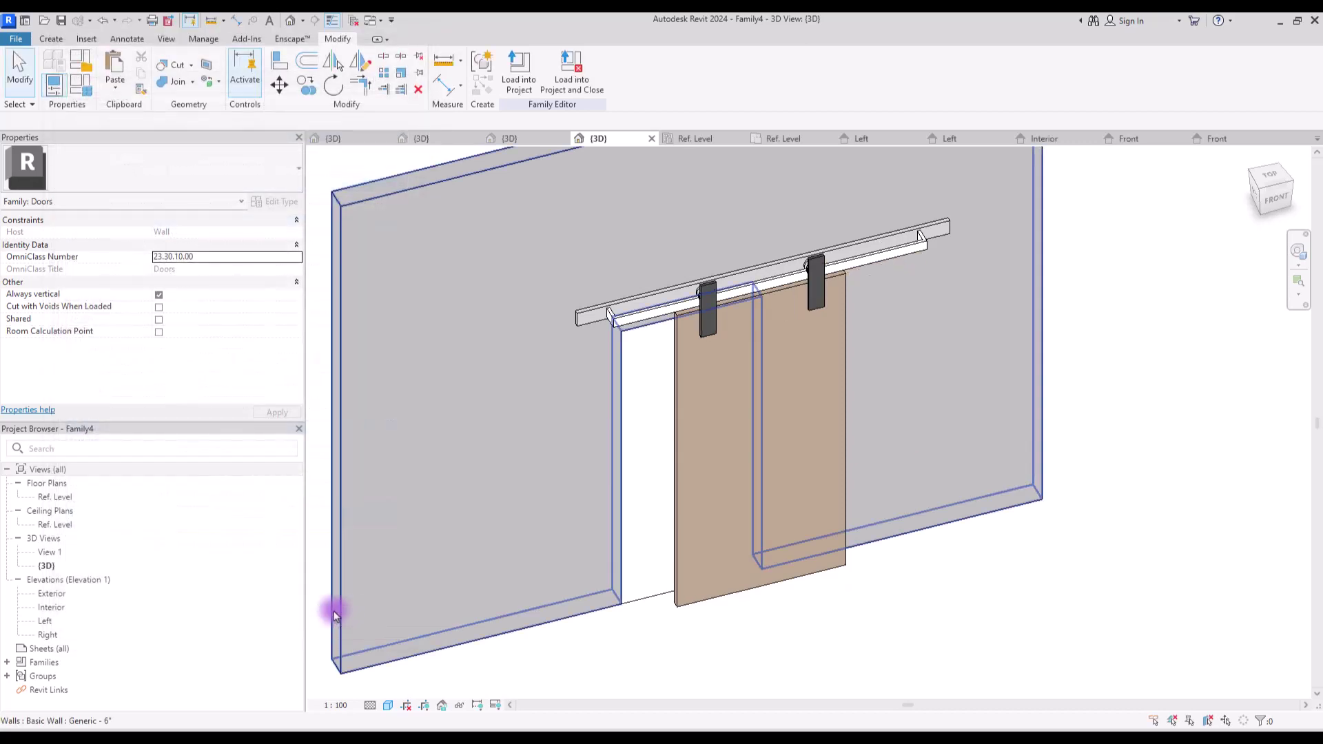
Test the door's Openning parameter at 0.5, and set its final value to 0.
left_click(75, 92)
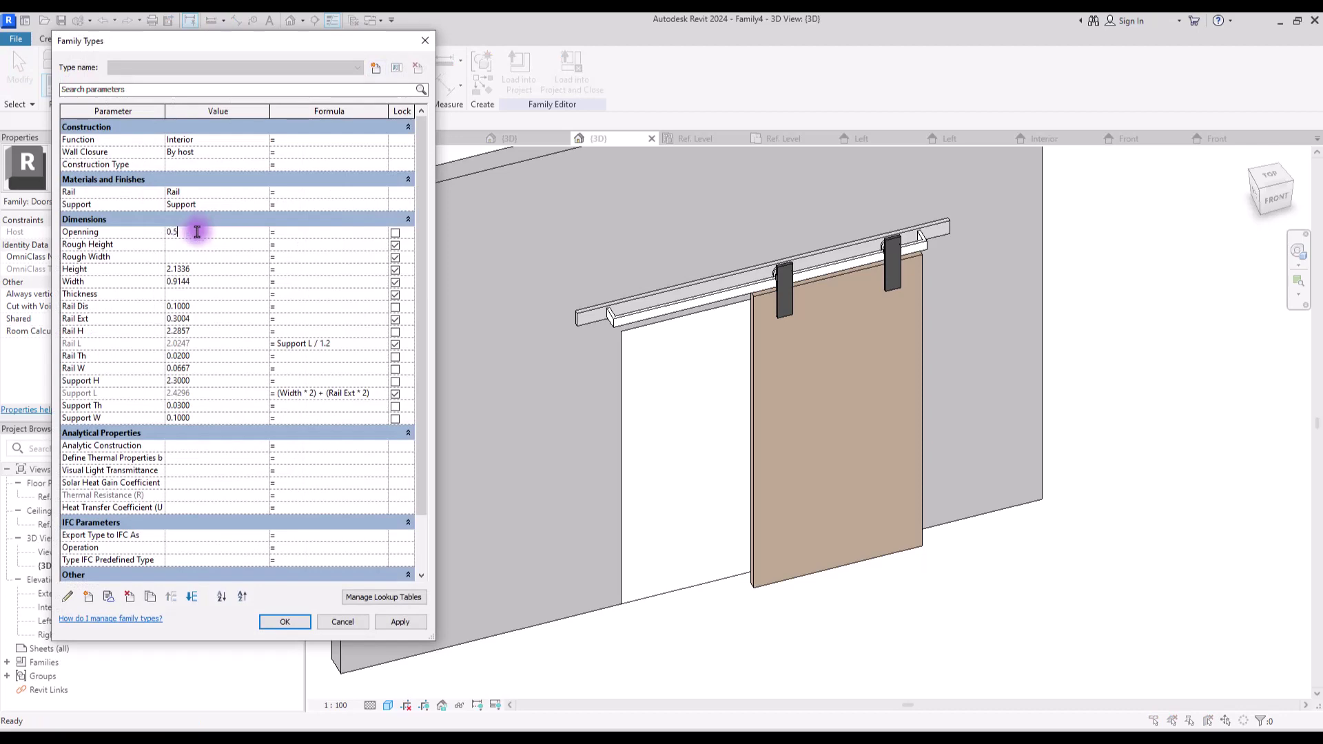
left_click(400, 622)
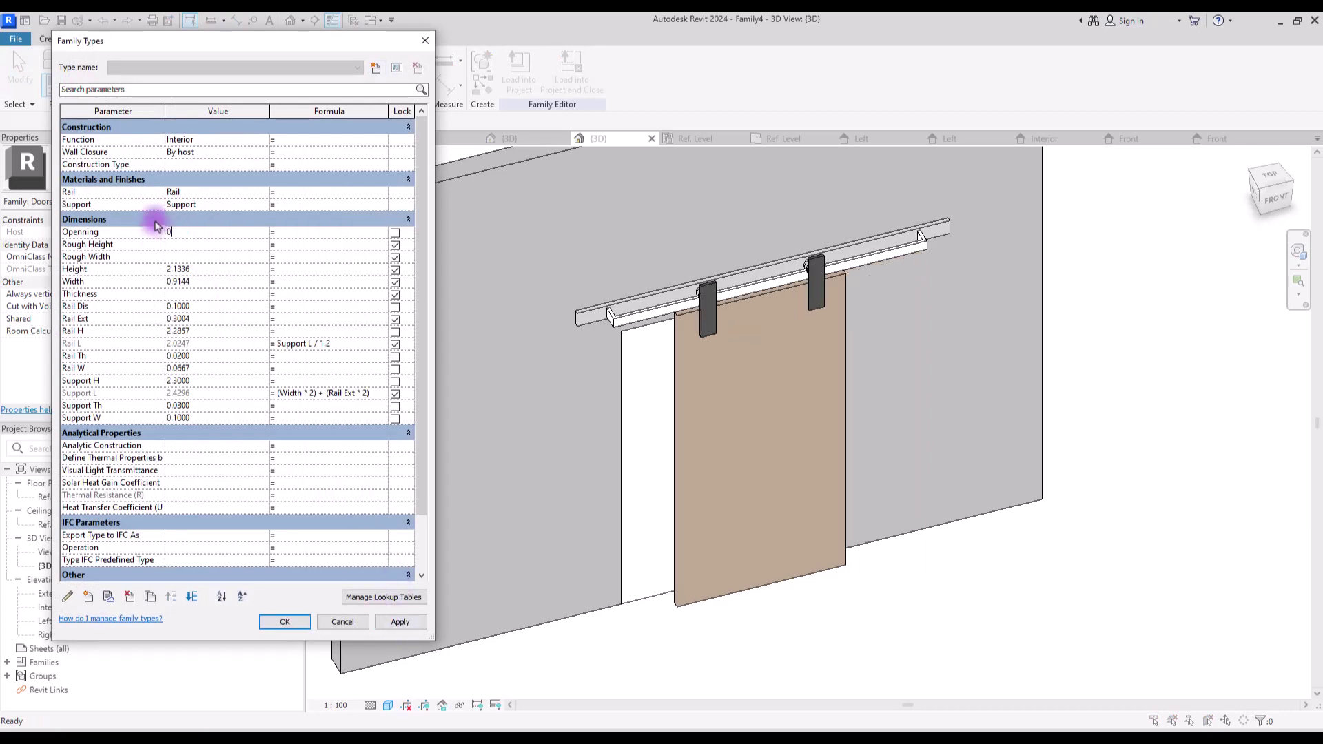
left_click(400, 623)
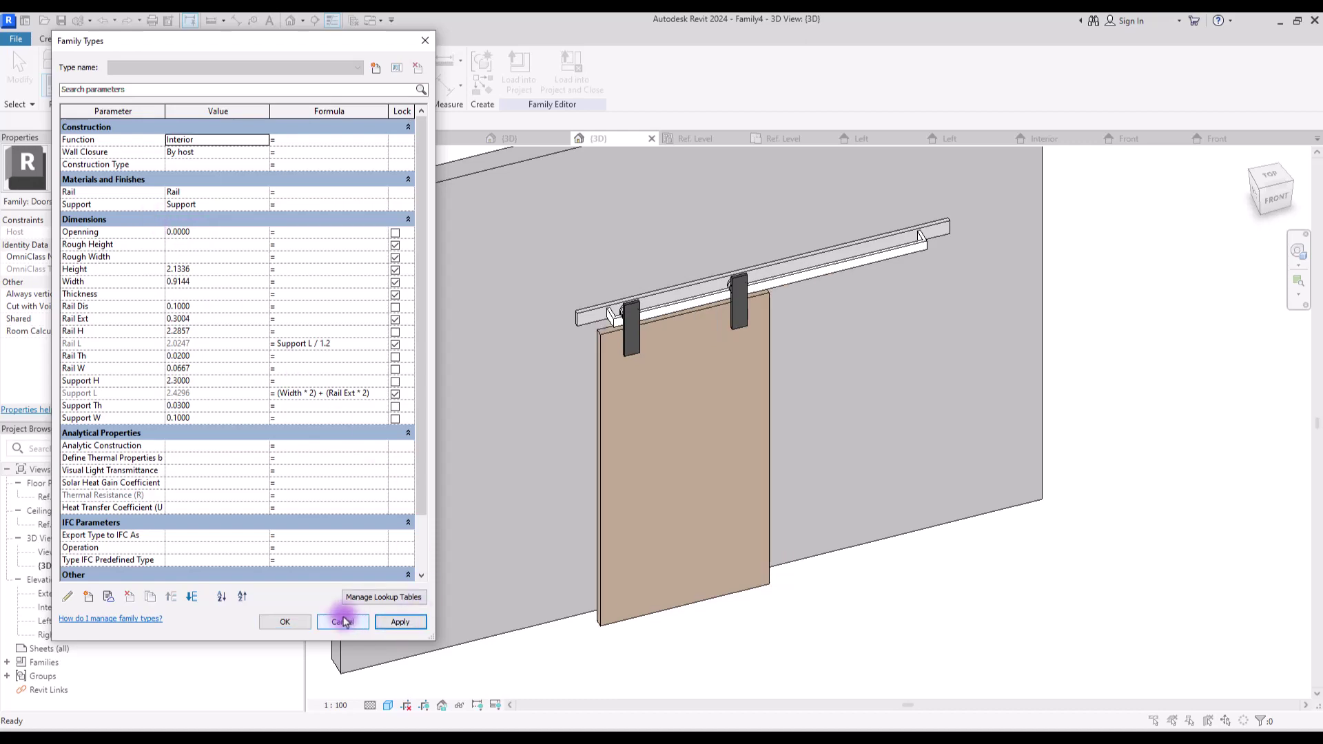
left_click(285, 621)
Examine the rail and door components from the back and front, and review the family's type parameters.
left_click(858, 246)
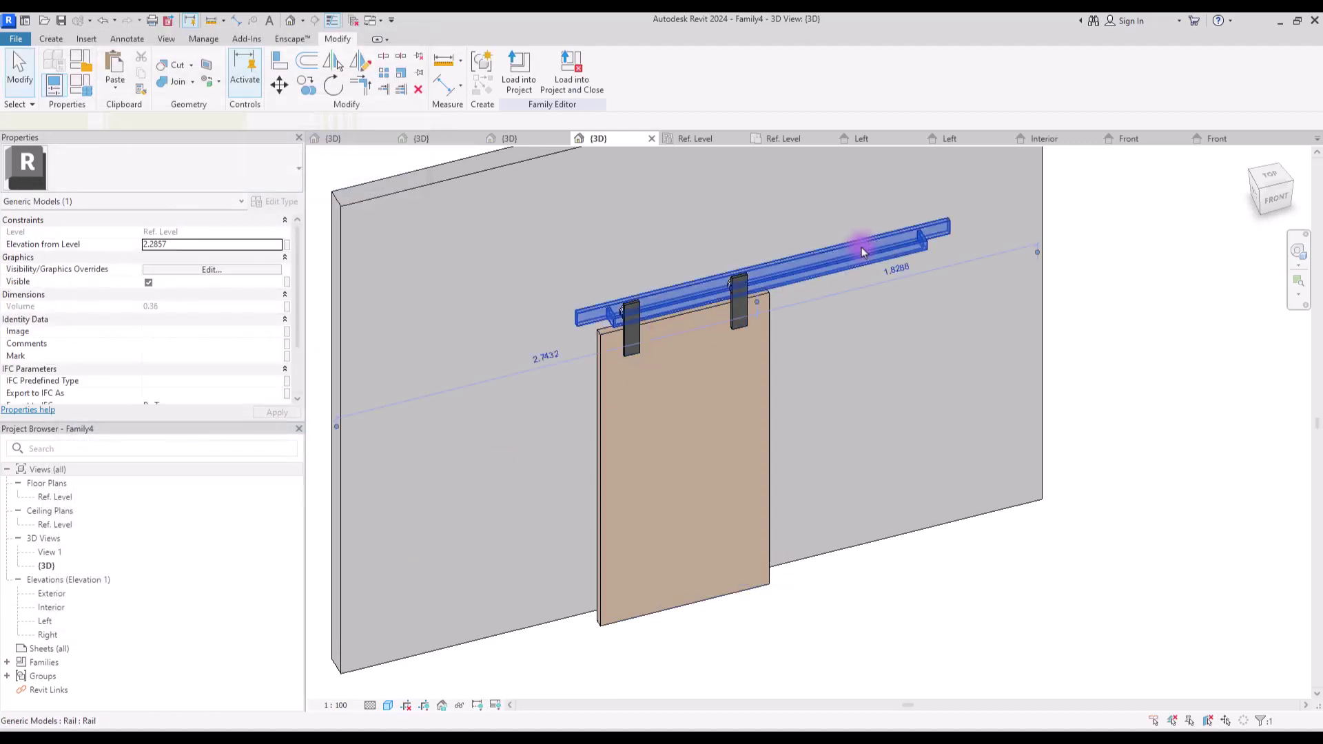
left_click(1264, 182)
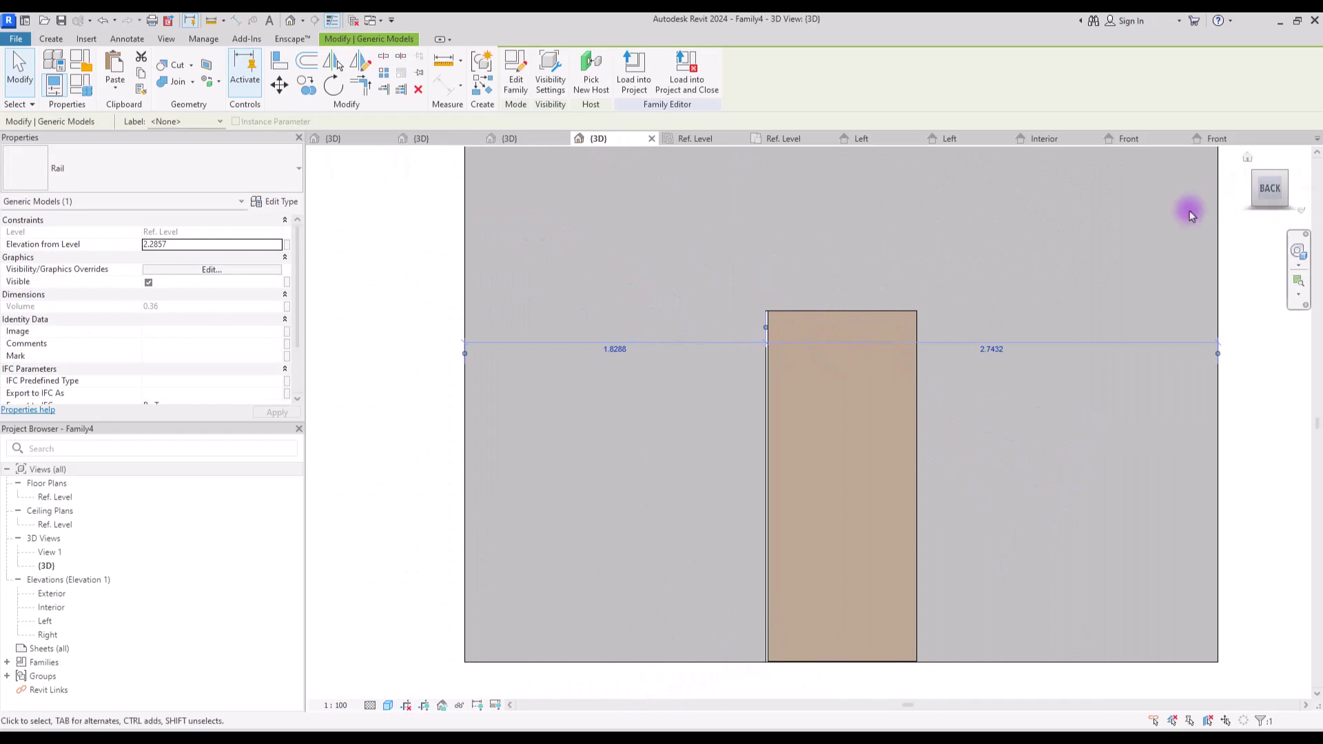
left_click(1273, 188)
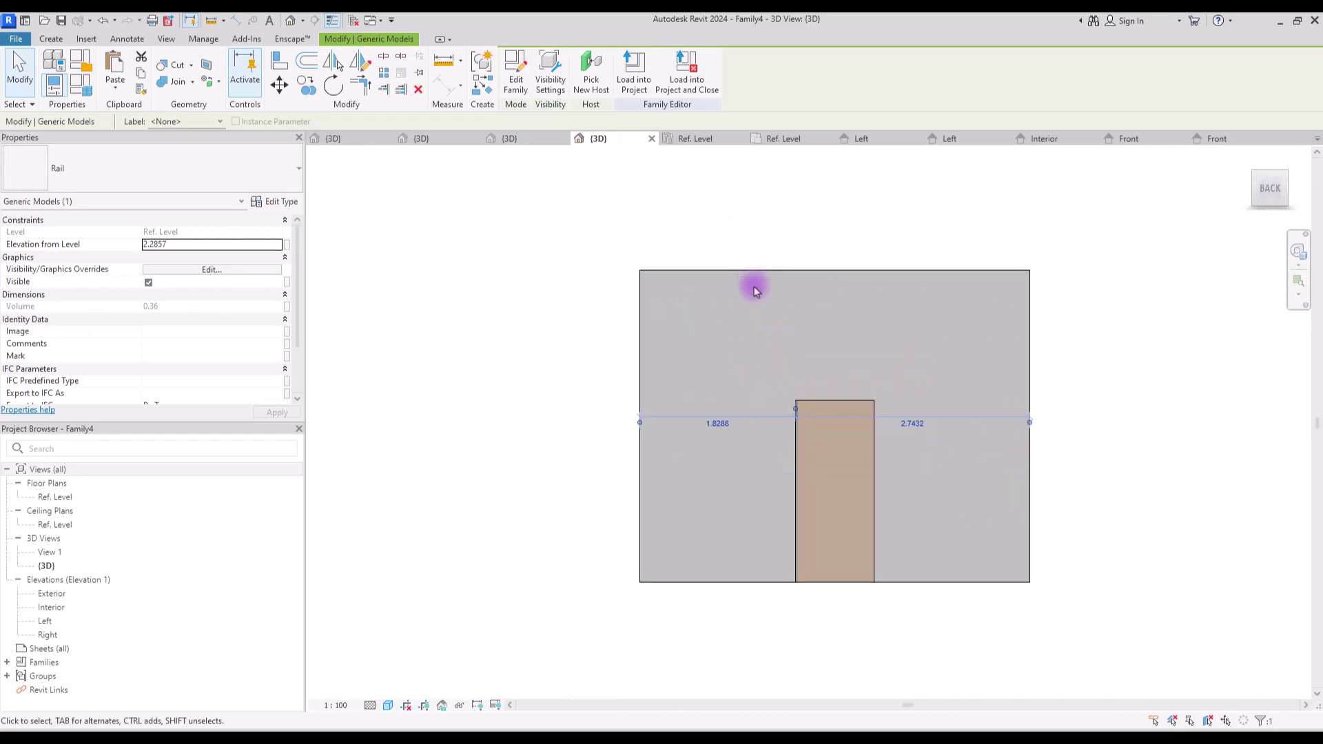
left_click(1278, 179)
middle_click_drag(1183, 231, 786, 254, "shift")
left_click(763, 458)
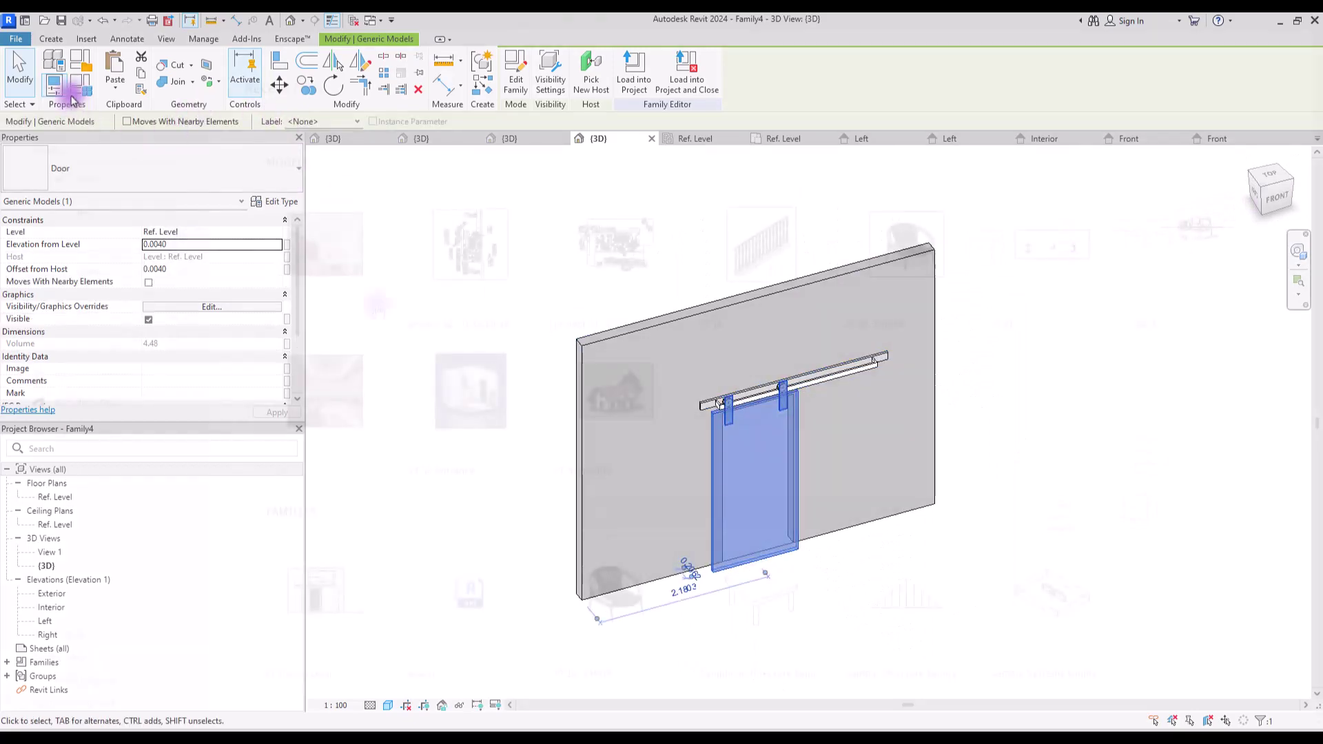
left_click(54, 84)
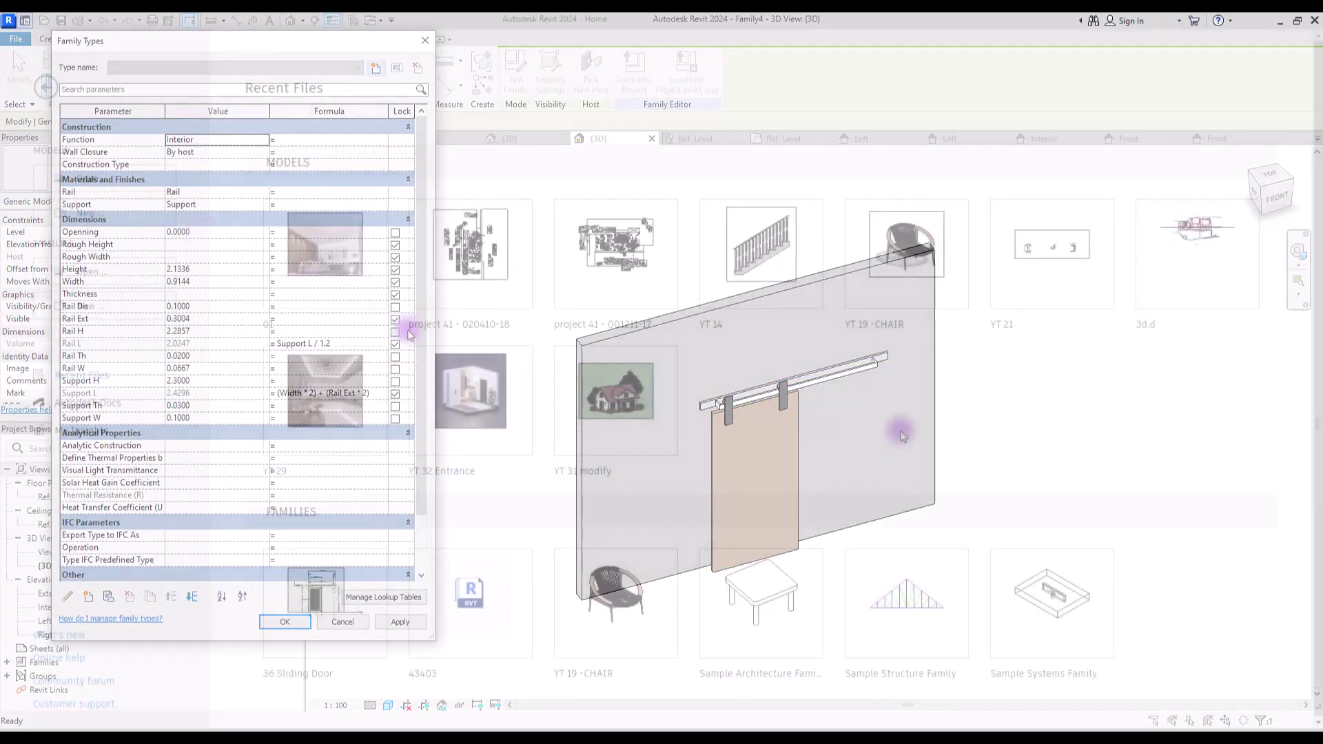
Create a new family from the Generic Model wall based.rft template.
left_click(117, 307)
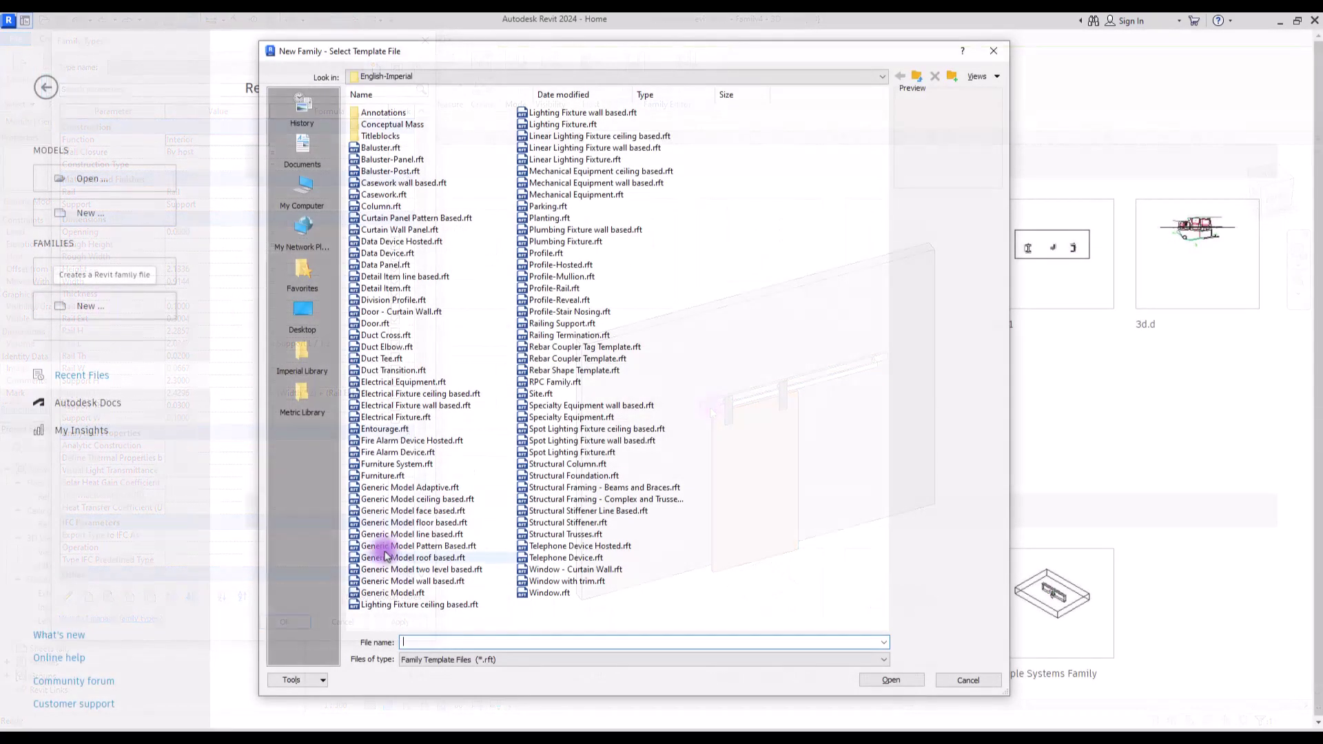
left_click(414, 581)
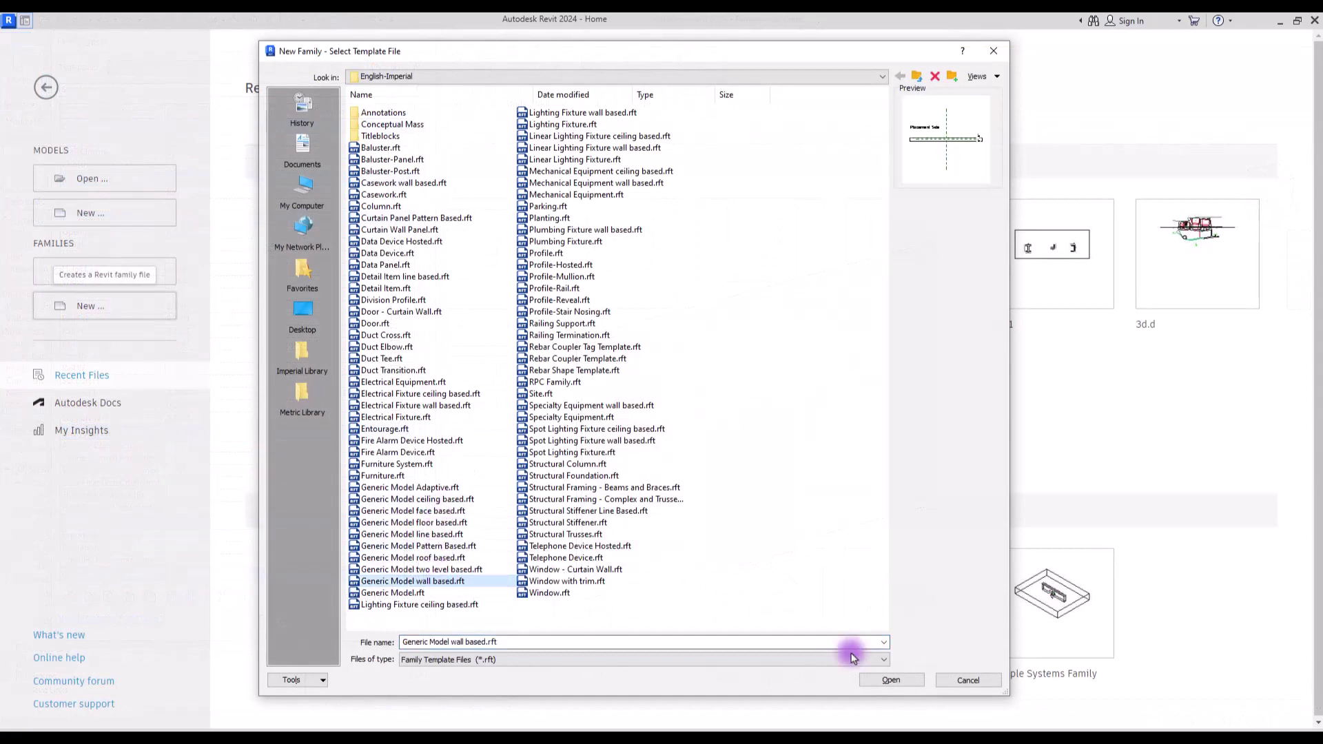
left_click(891, 680)
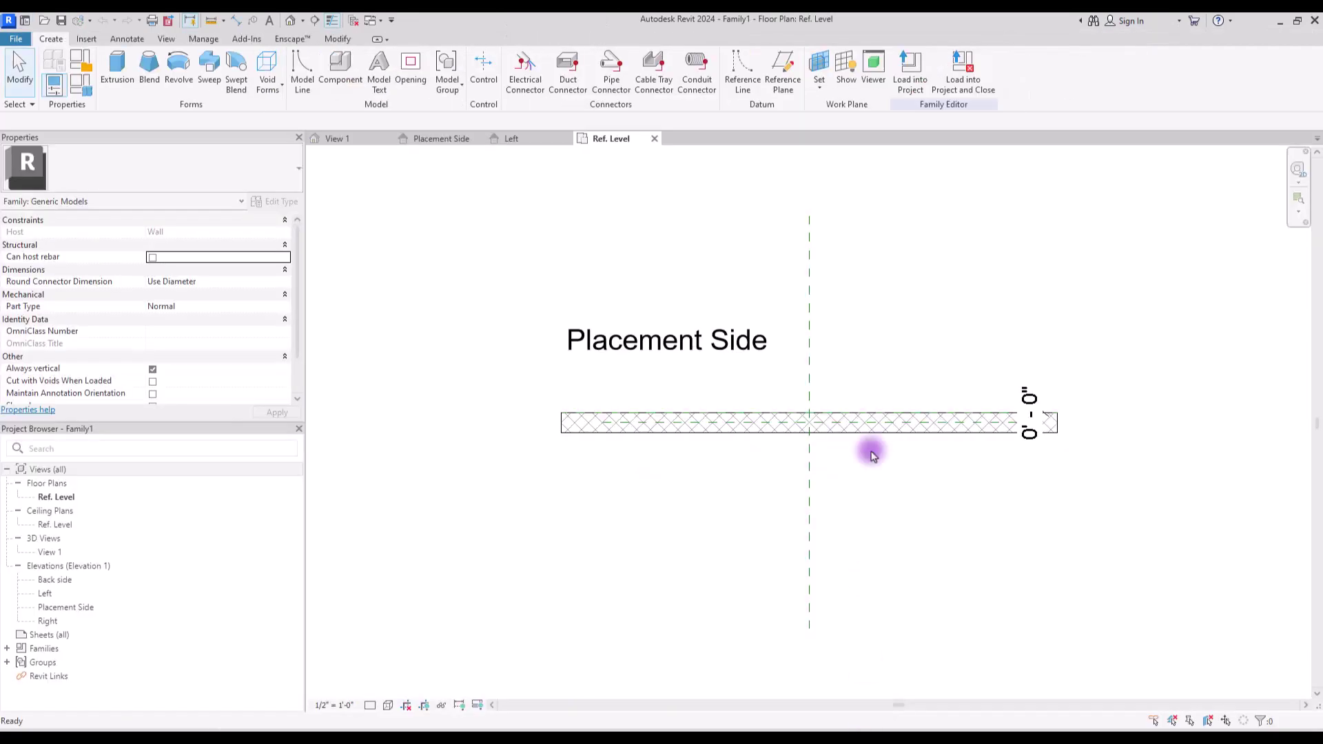
Set the family's length units to meters with 2 decimal places.
key("u")
key("n")
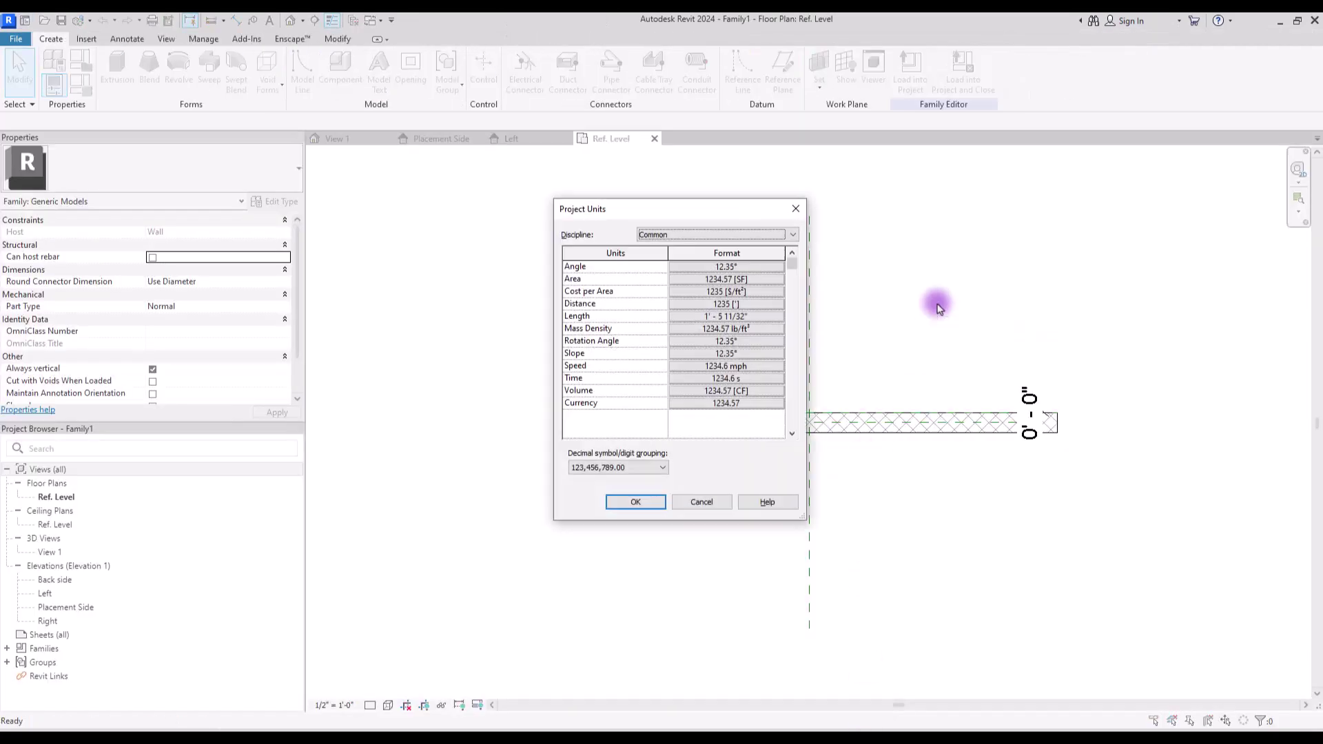
left_click(726, 316)
left_click(471, 253)
left_click(427, 296)
left_click(370, 289)
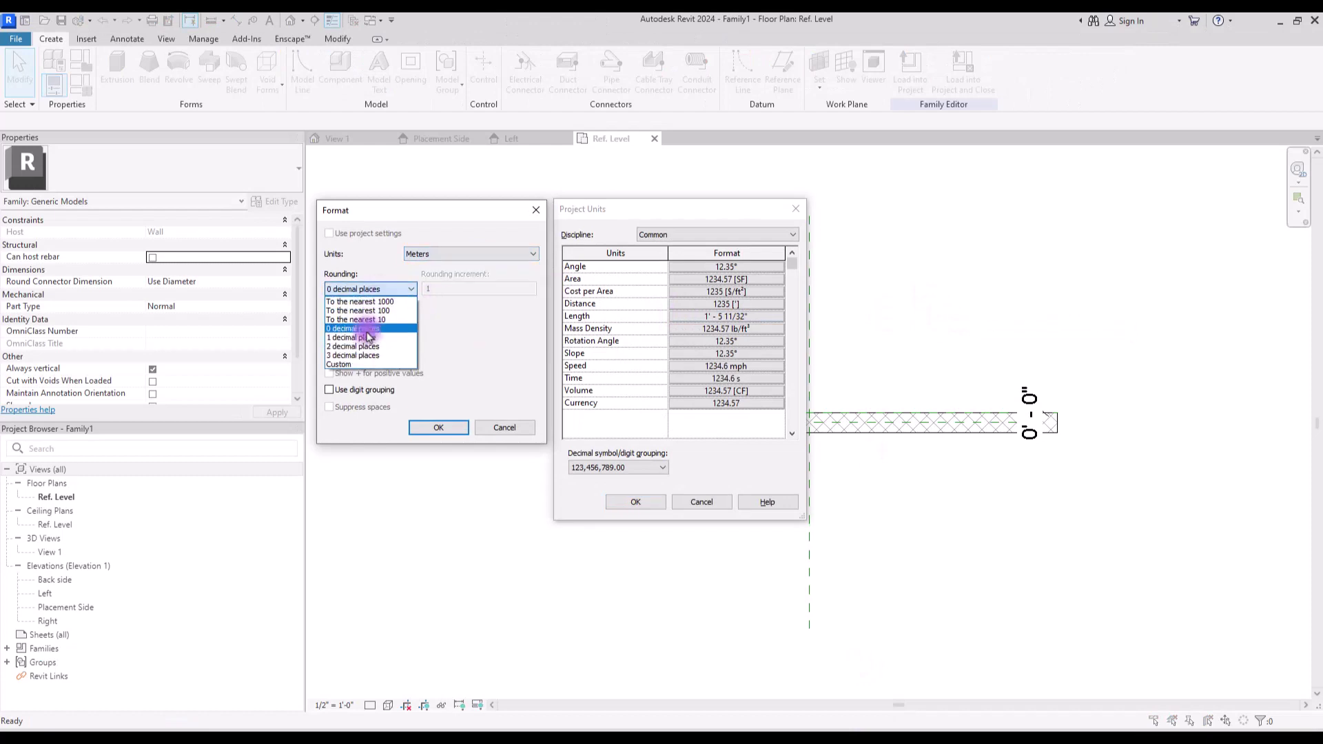
left_click(365, 310)
left_click(439, 427)
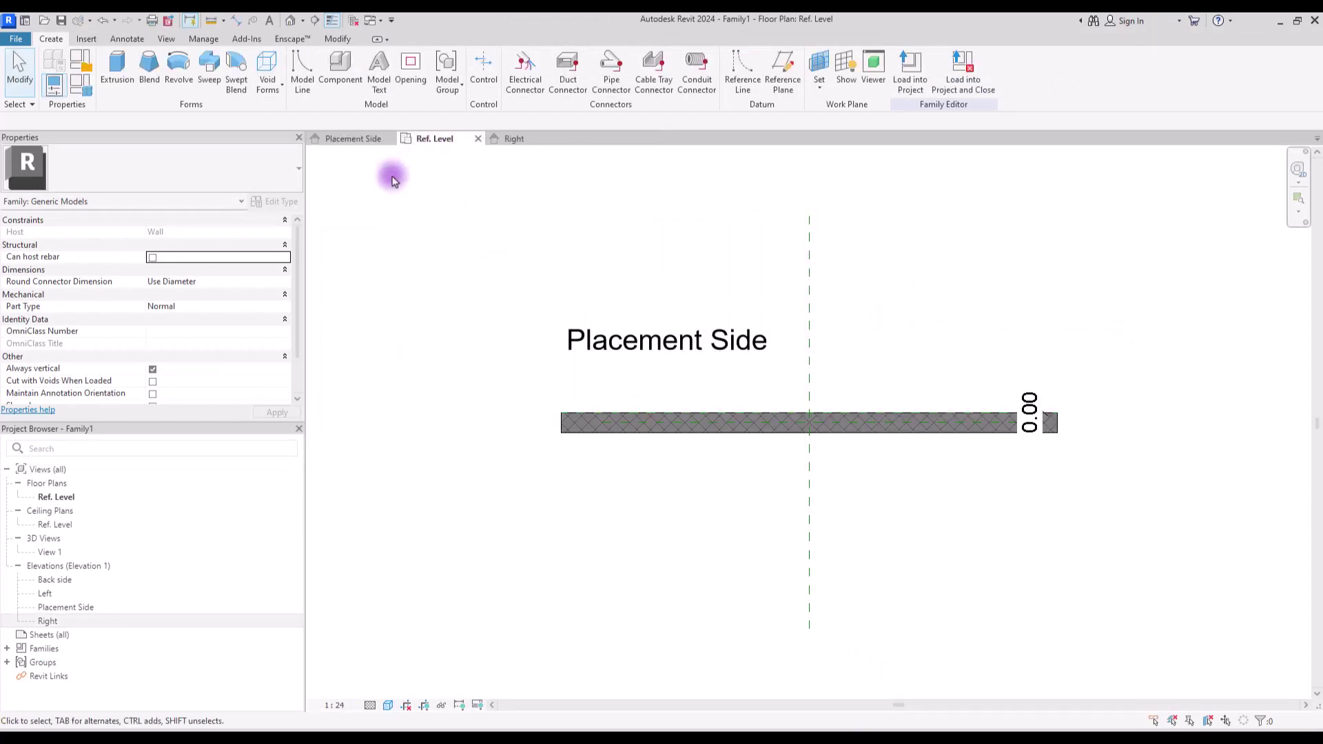
In the Placement Side elevation, draw two horizontal reference planes, one about 2.38 m above Ref. Level and another about 0.20 m higher.
left_click(363, 140)
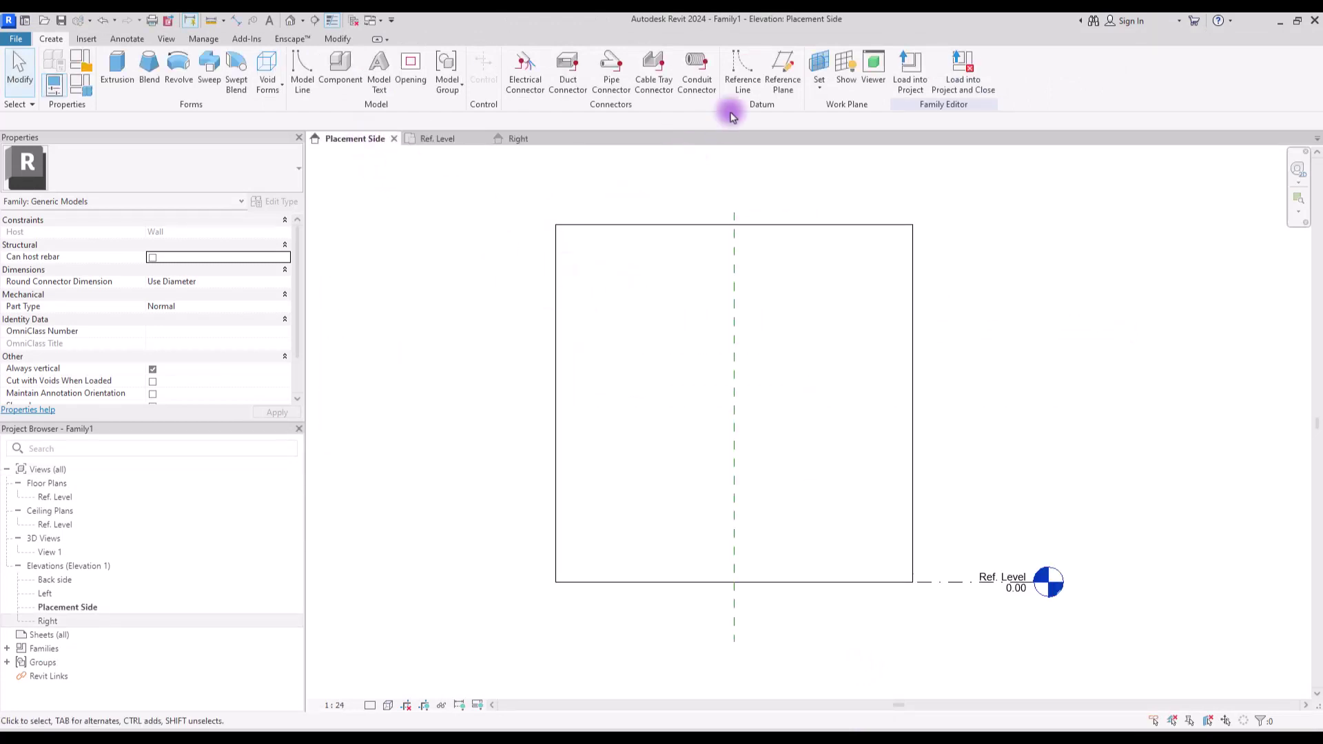
left_click(783, 69)
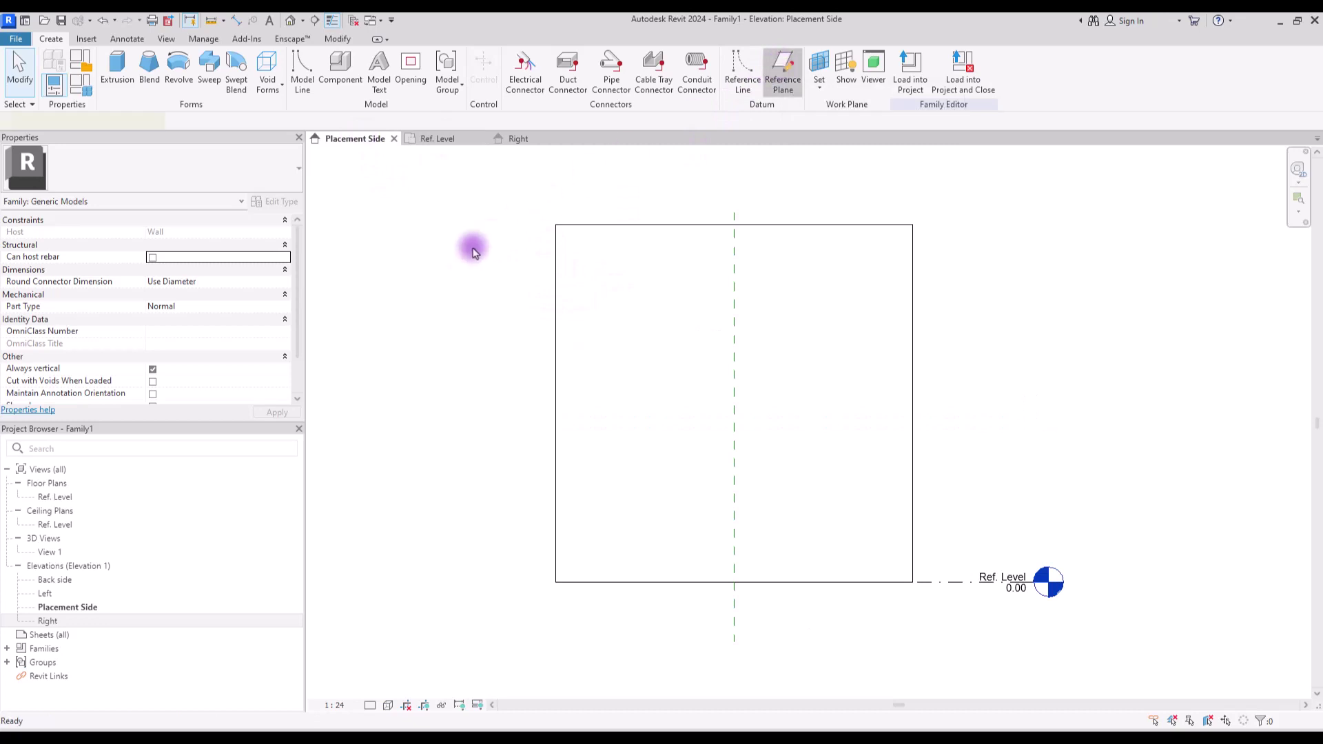
left_click(421, 349)
left_click(1042, 348)
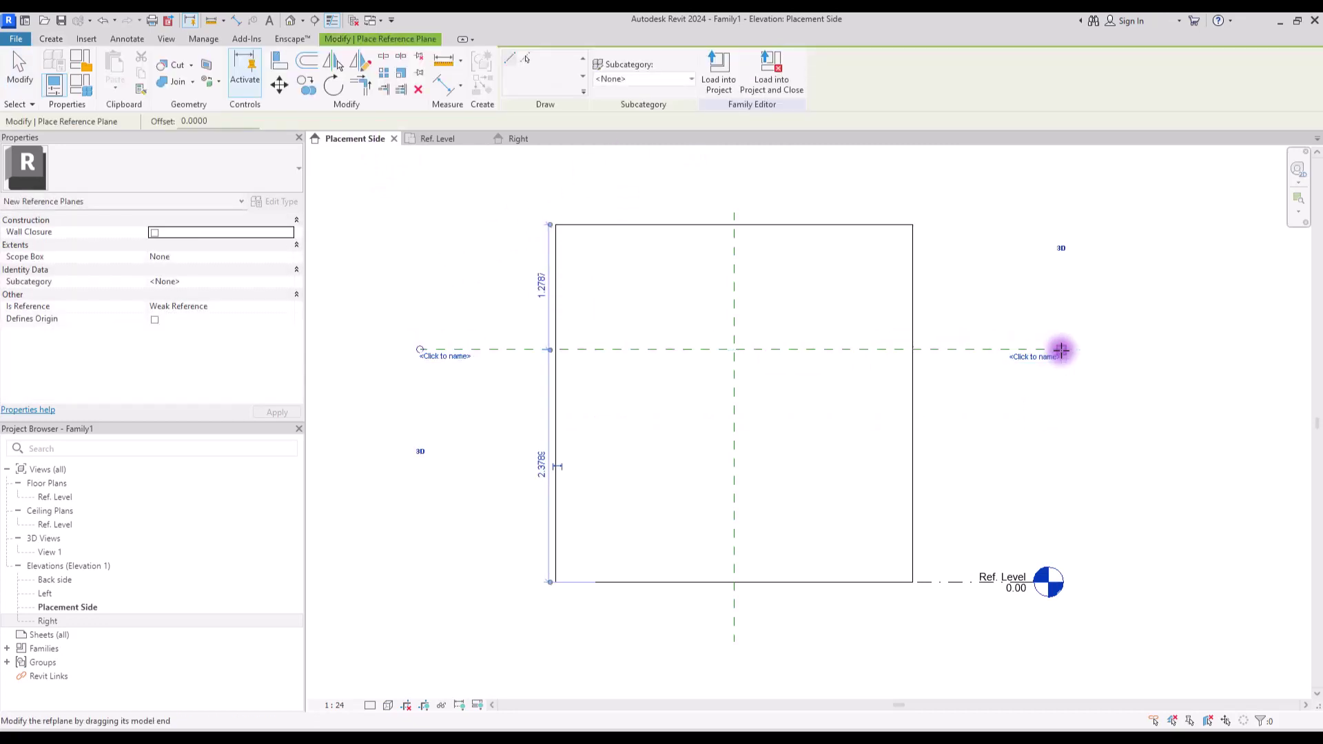
left_click(428, 328)
left_click(1072, 319)
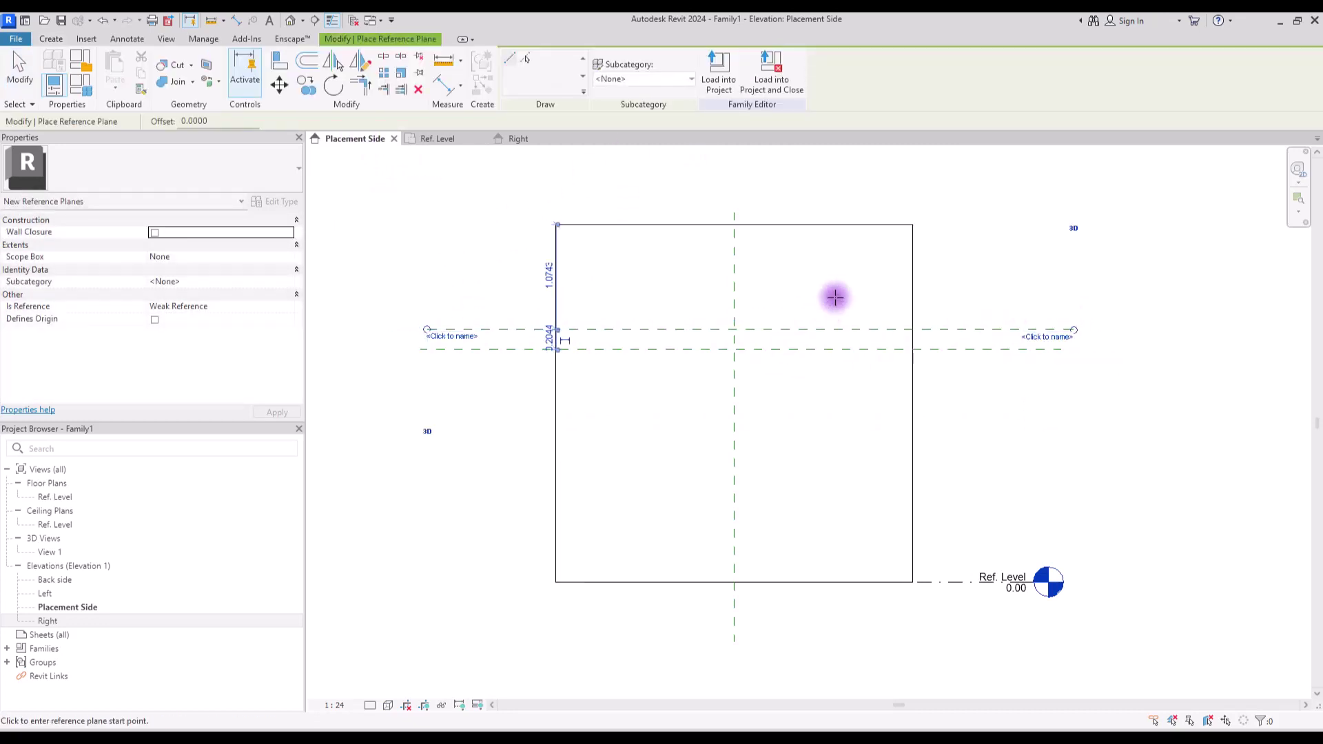
Draw vertical reference planes about 1.29 m right and about 1.45 m left of the center plane, crossing both horizontal planes.
left_click(860, 282)
left_click(860, 456)
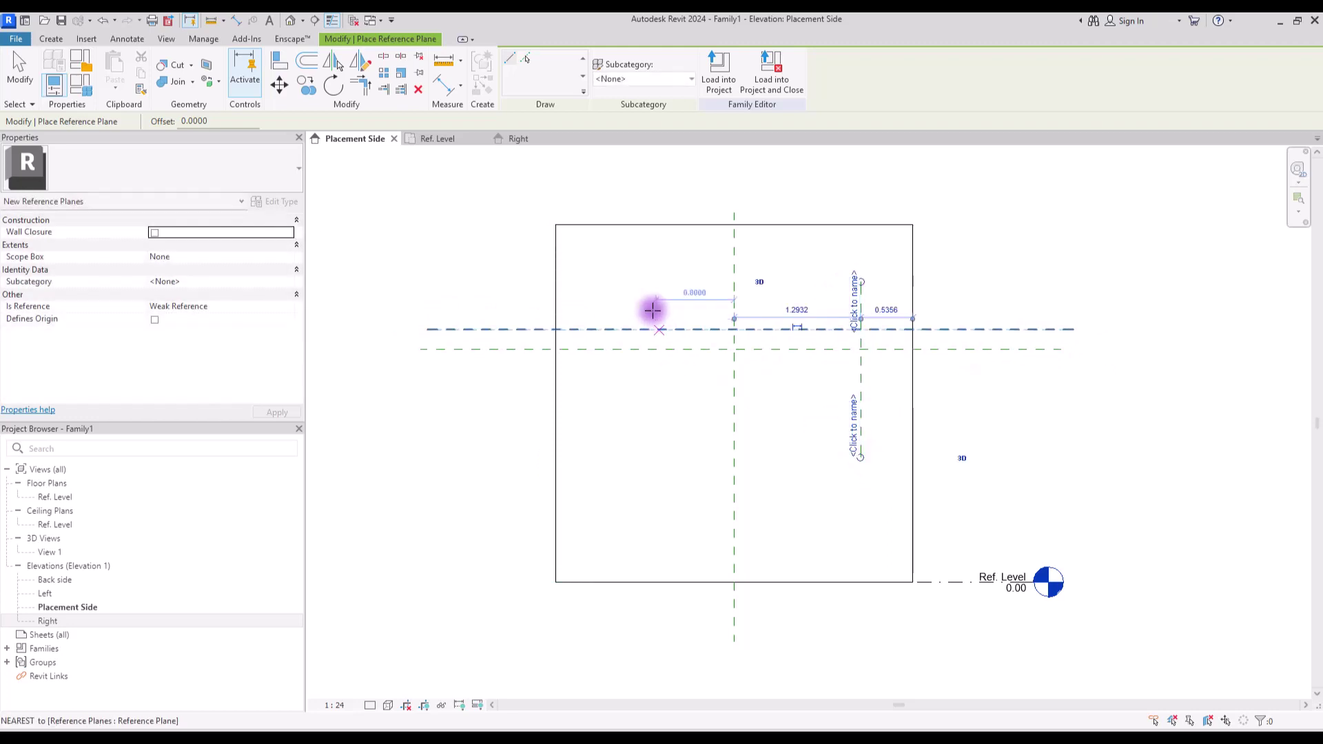
left_click(591, 269)
left_click(591, 449)
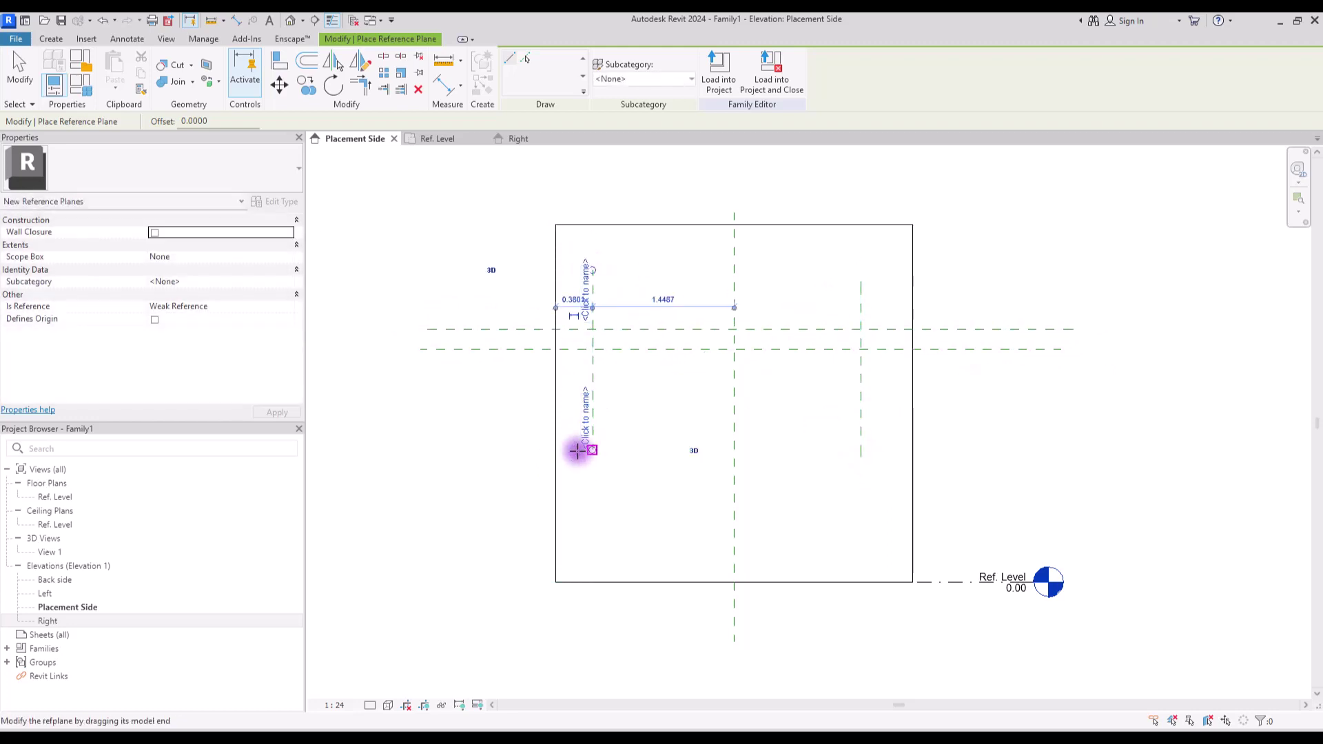
In the Ref. Level plan, draw a reference plane parallel to the wall, just off its placement-side face.
left_click(458, 139)
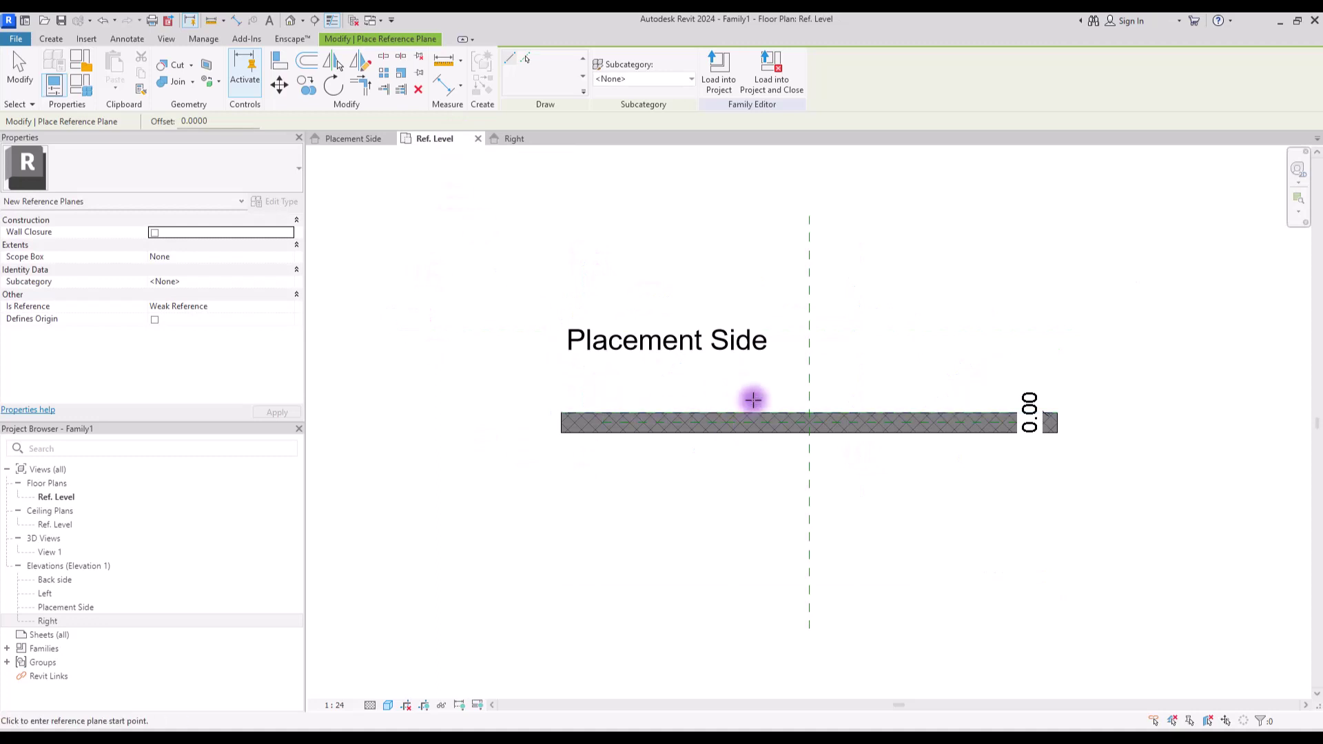
scroll(862, 353, "up", 1)
left_click(538, 413)
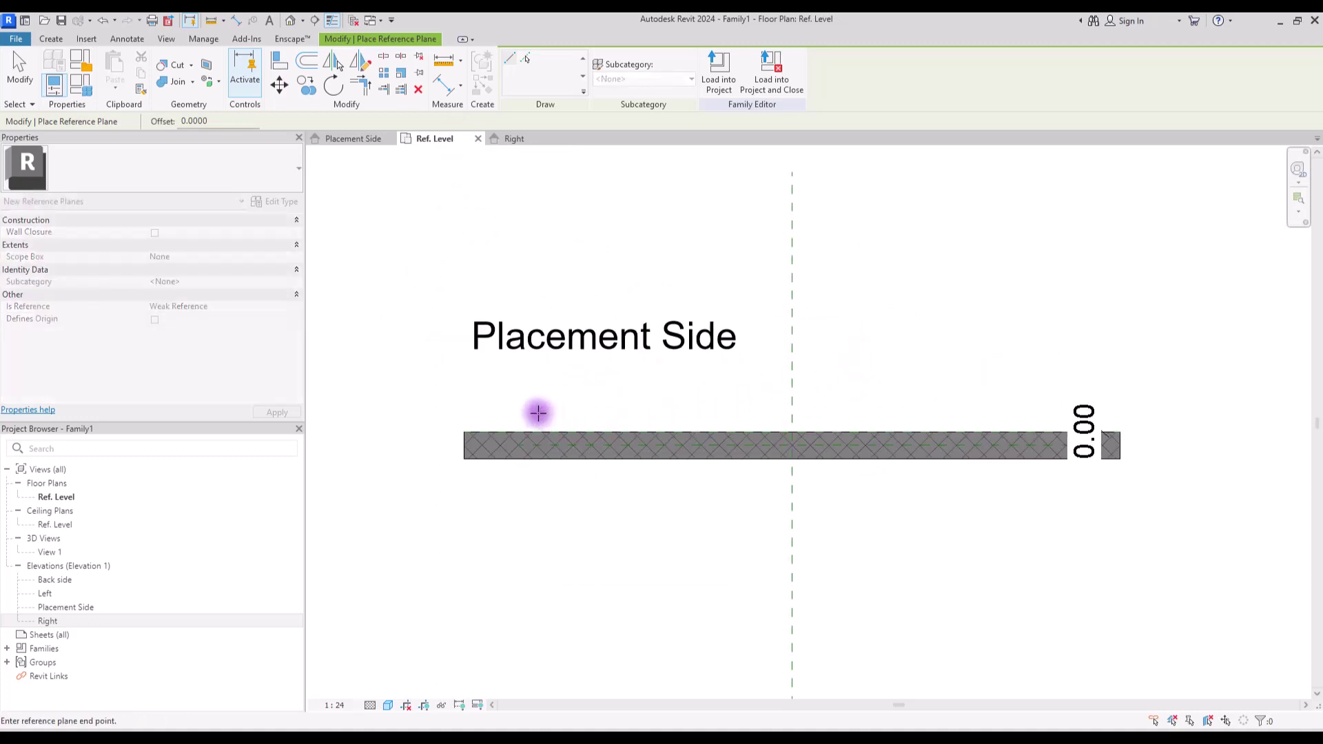
left_click(1028, 411)
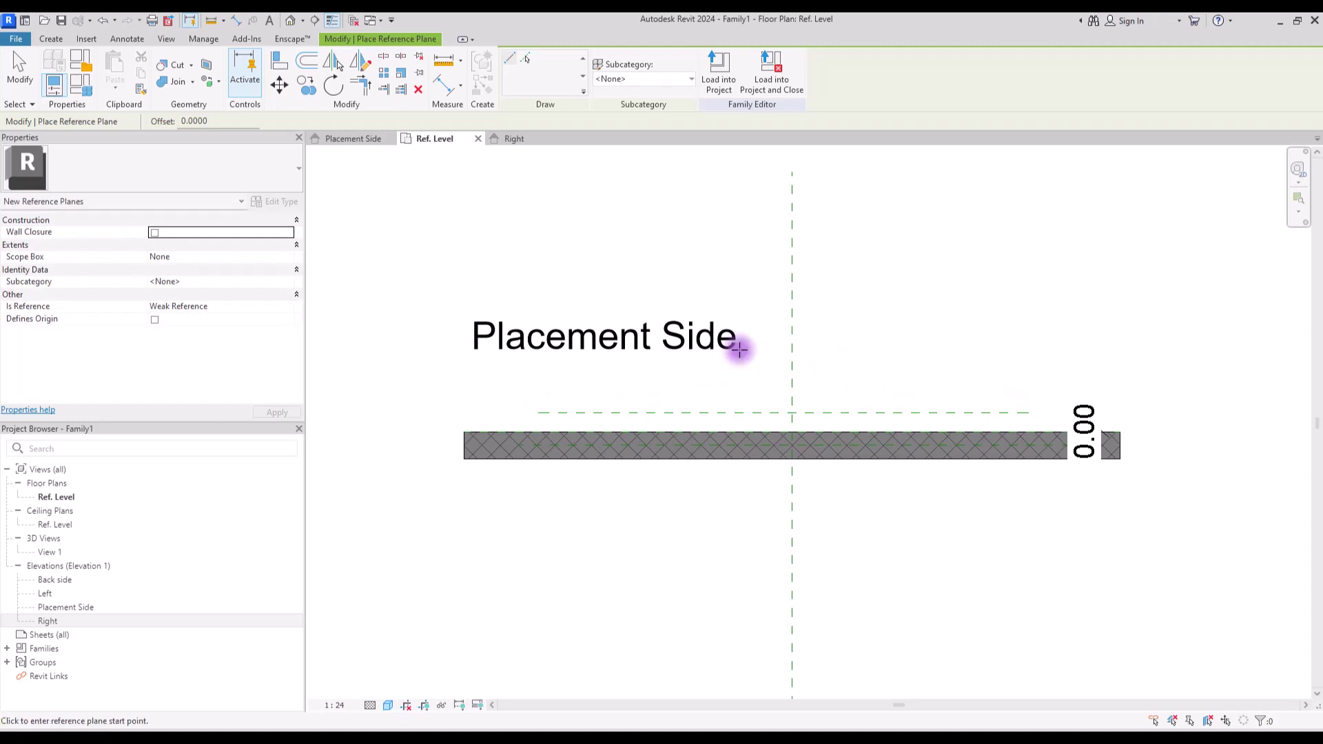
In the Placement Side elevation, dimension the two outer vertical planes to the center plane and make the spacing equal.
left_click(356, 140)
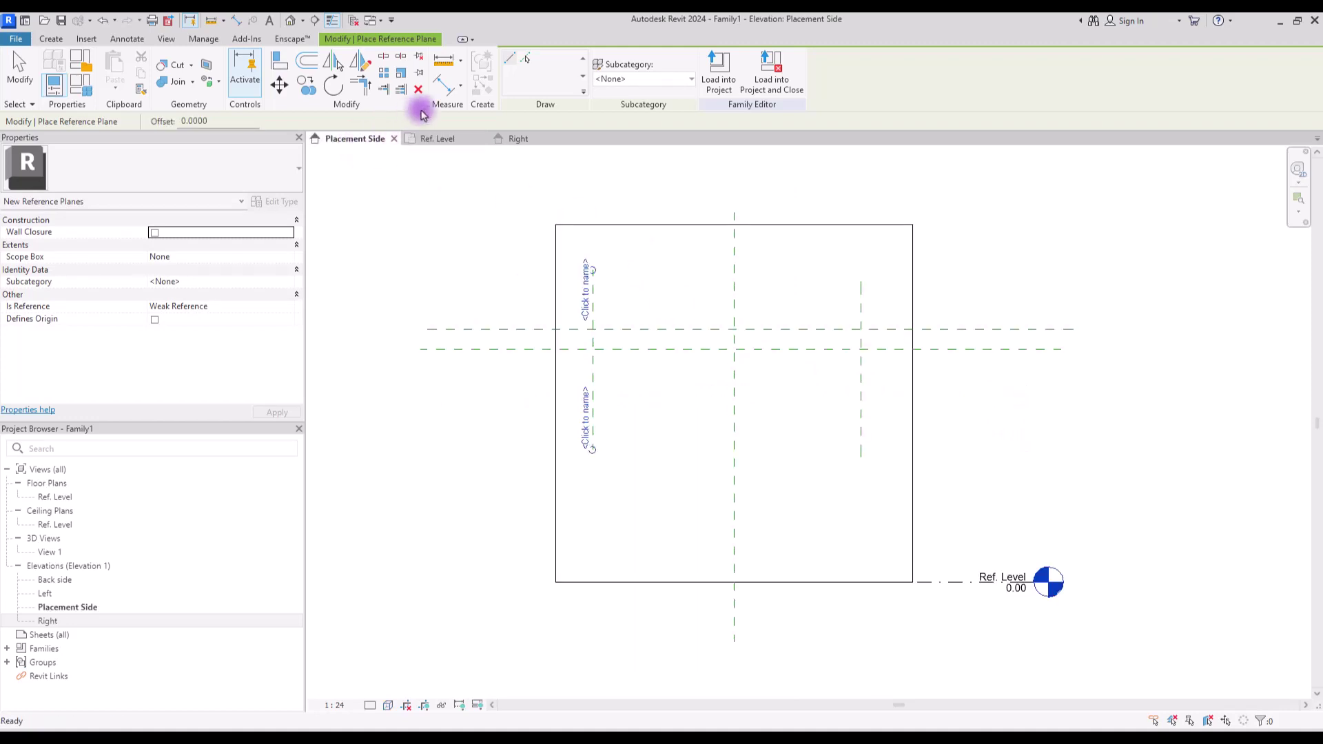
left_click(442, 88)
left_click(591, 369)
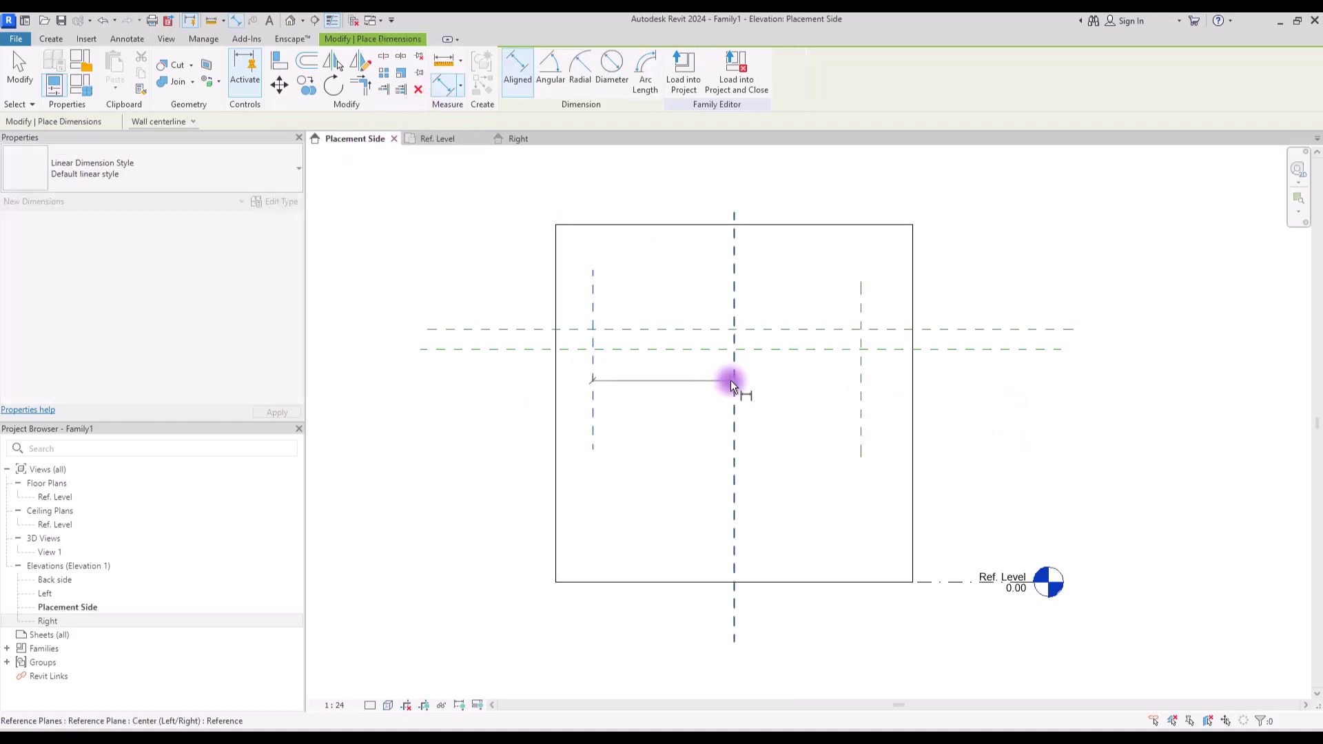
left_click(733, 383)
left_click(861, 383)
left_click(1148, 386)
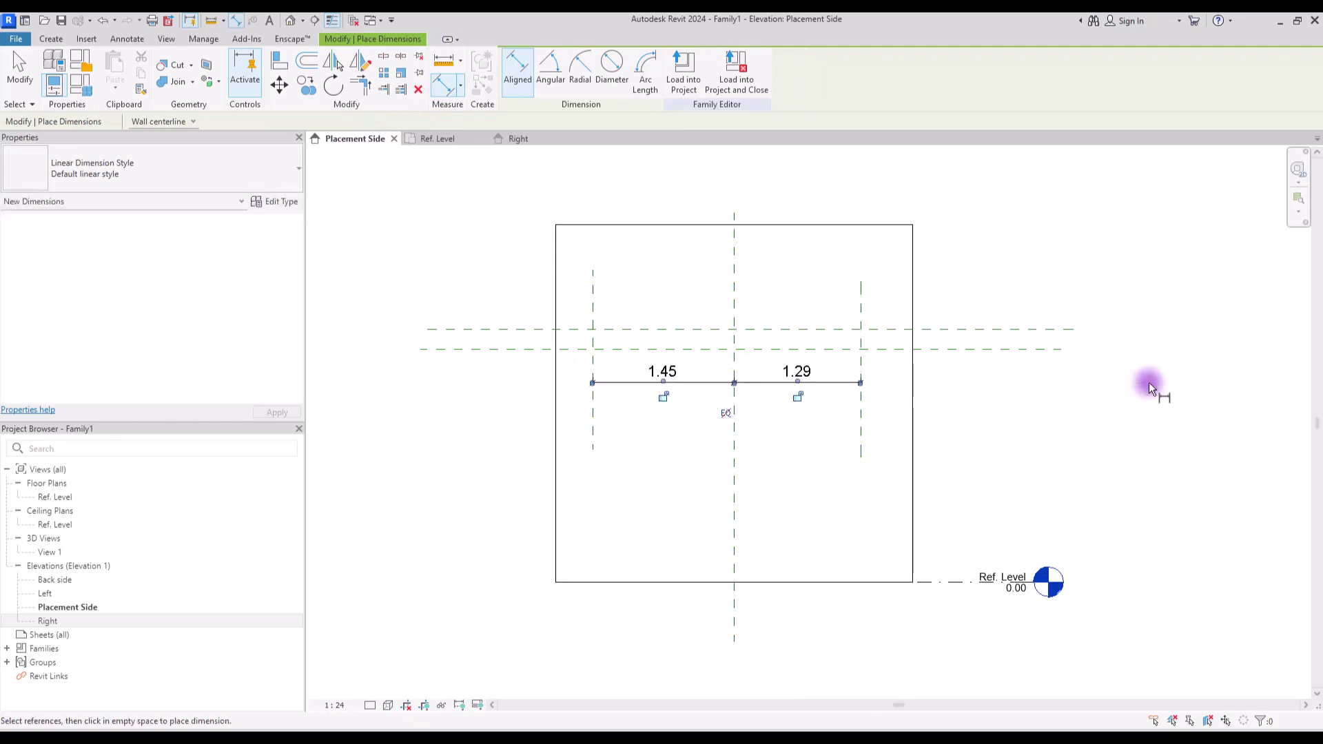
left_click(727, 414)
Dimension the overall distance between the outer vertical planes and label it with a new type parameter named Suport L.
left_click(599, 403)
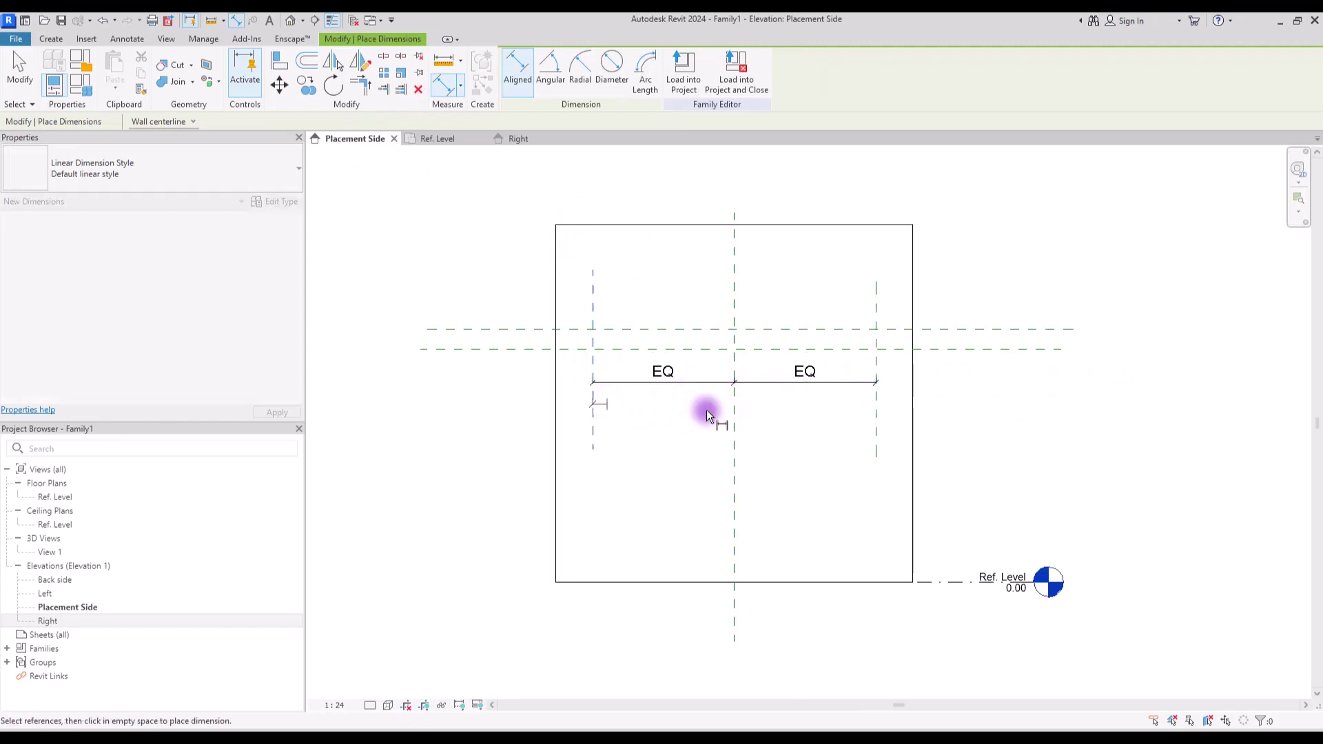
left_click(876, 403)
left_click(1099, 261)
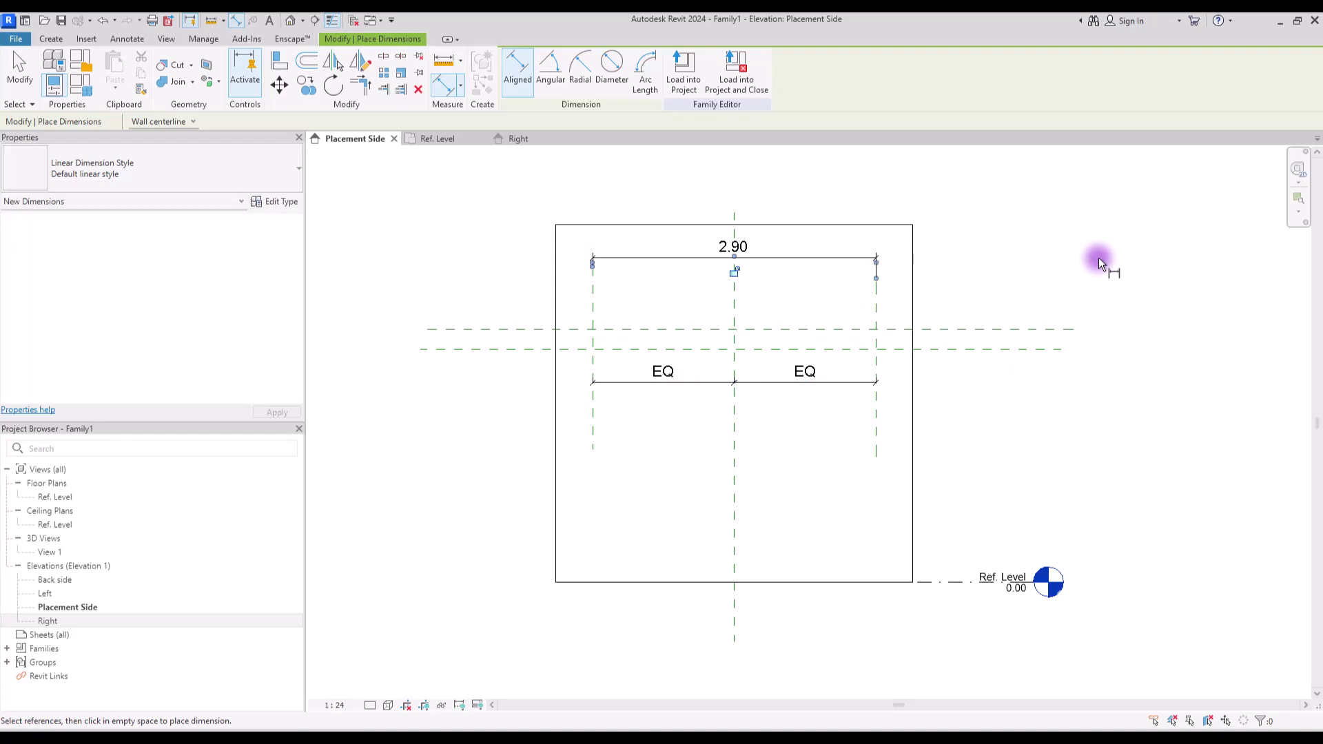
key("Escape")
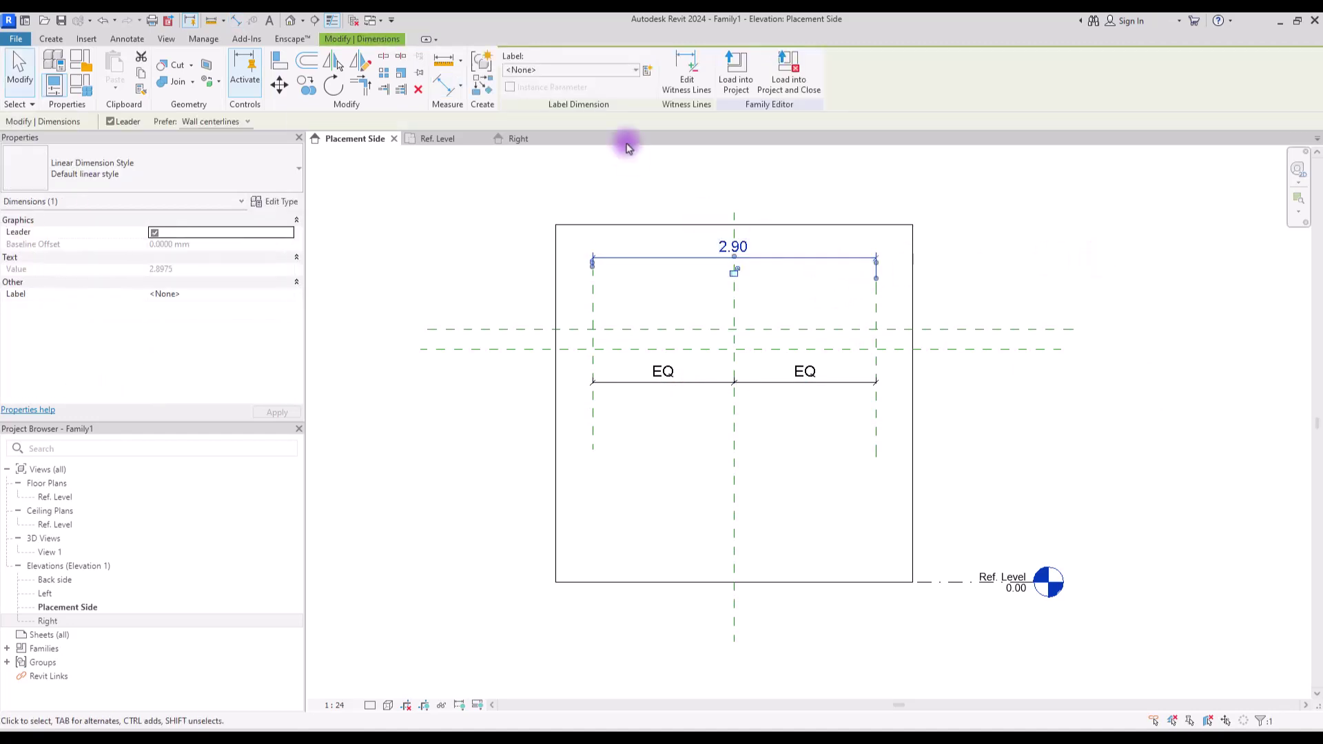
left_click(647, 70)
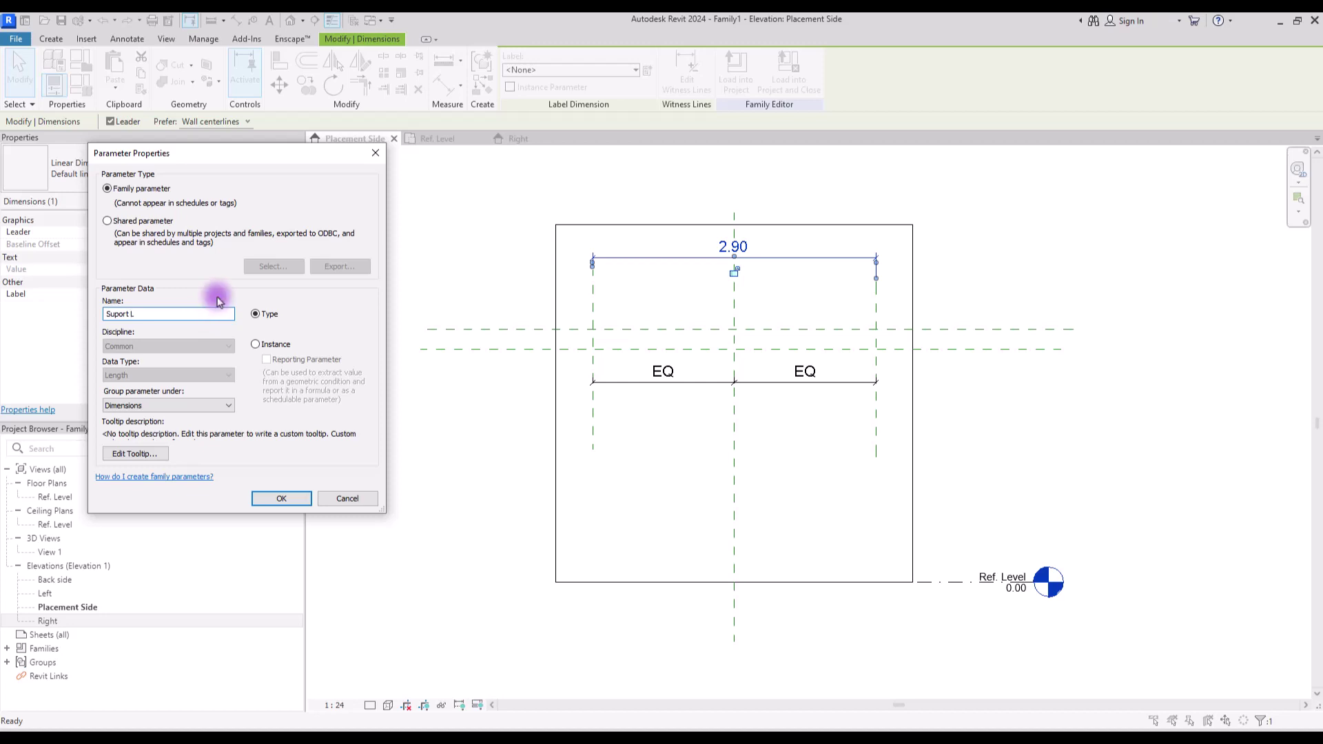
left_click(281, 498)
Dimension the lower horizontal reference plane from the Ref. Level and label it with a new type parameter named Support H.
left_click(440, 86)
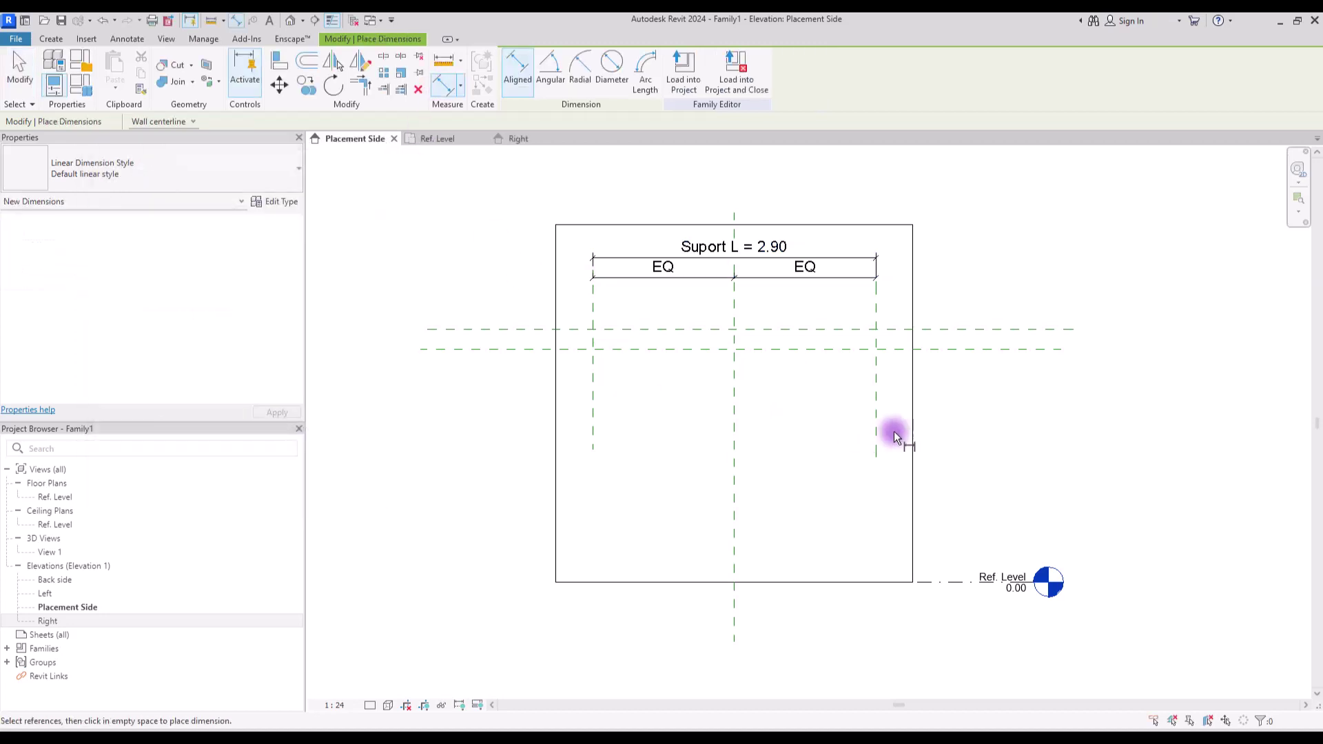
left_click(947, 348)
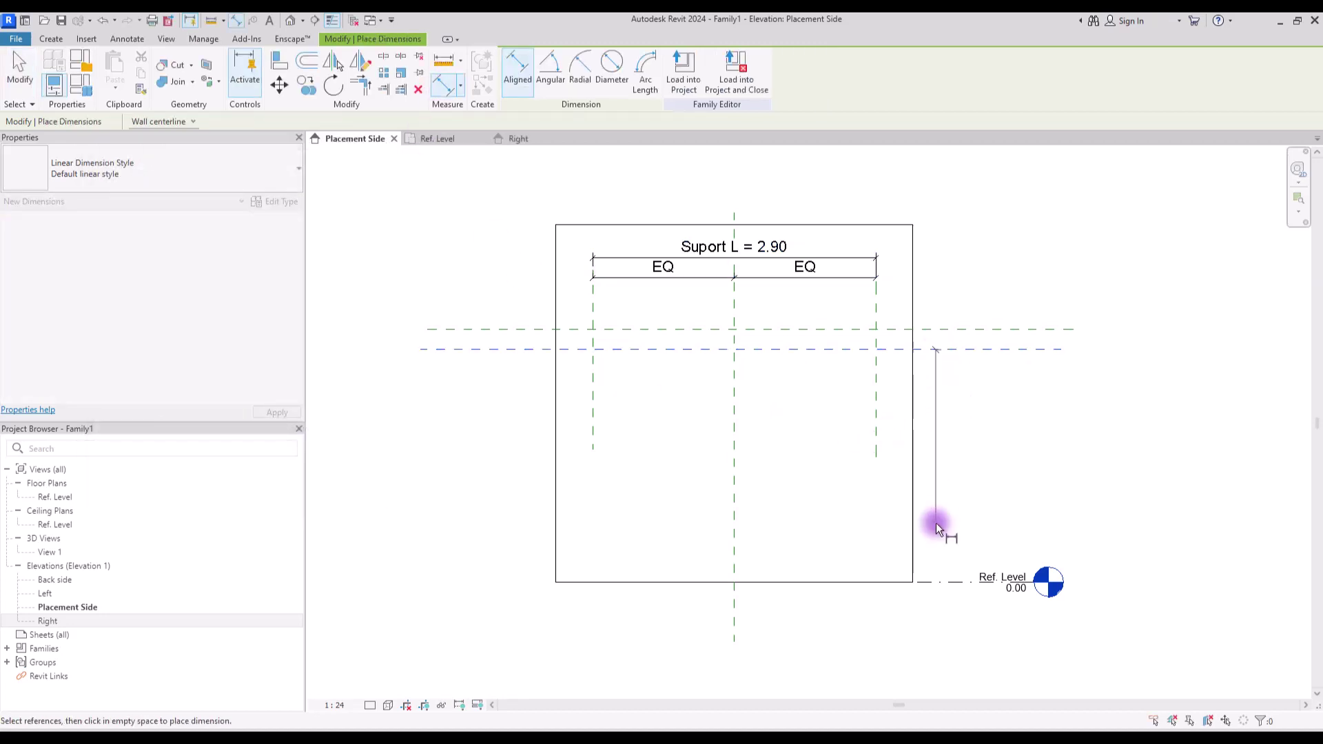
left_click(932, 584)
left_click(955, 517)
key("Escape")
key("Escape")
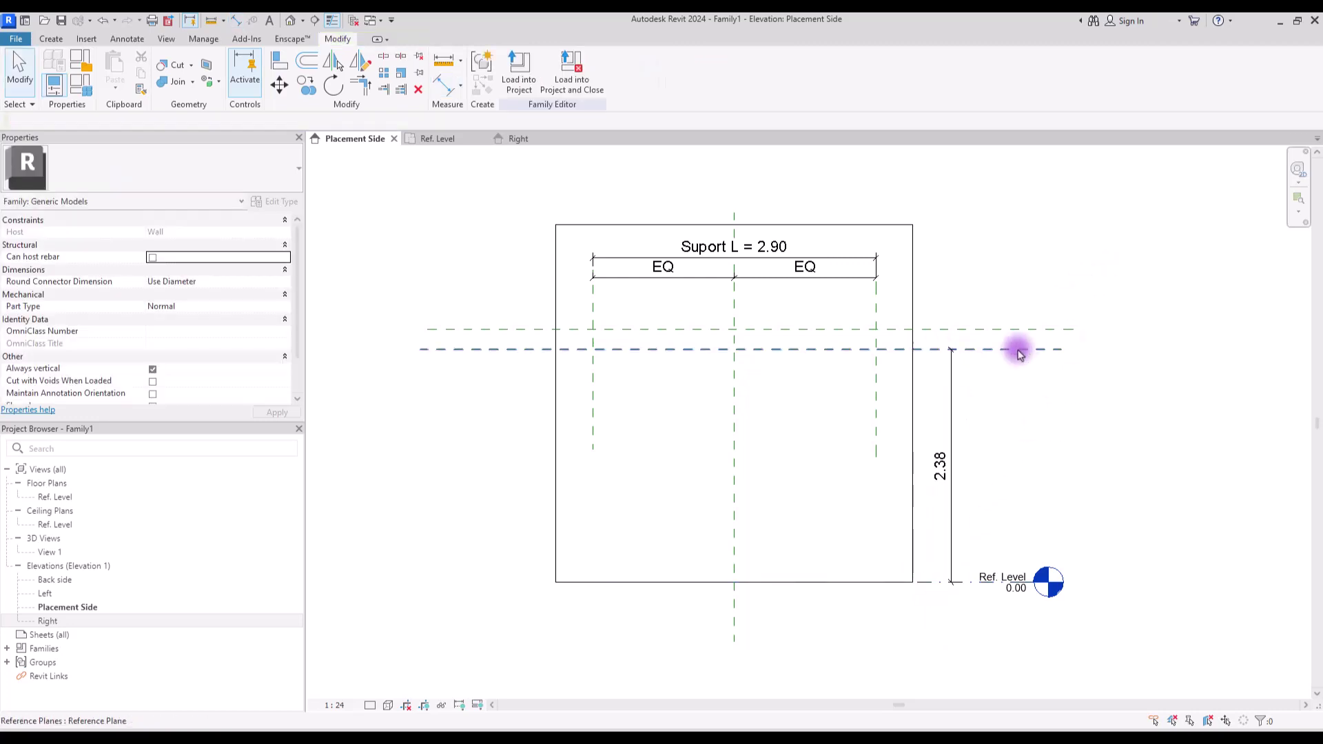
left_click(951, 376)
left_click(647, 69)
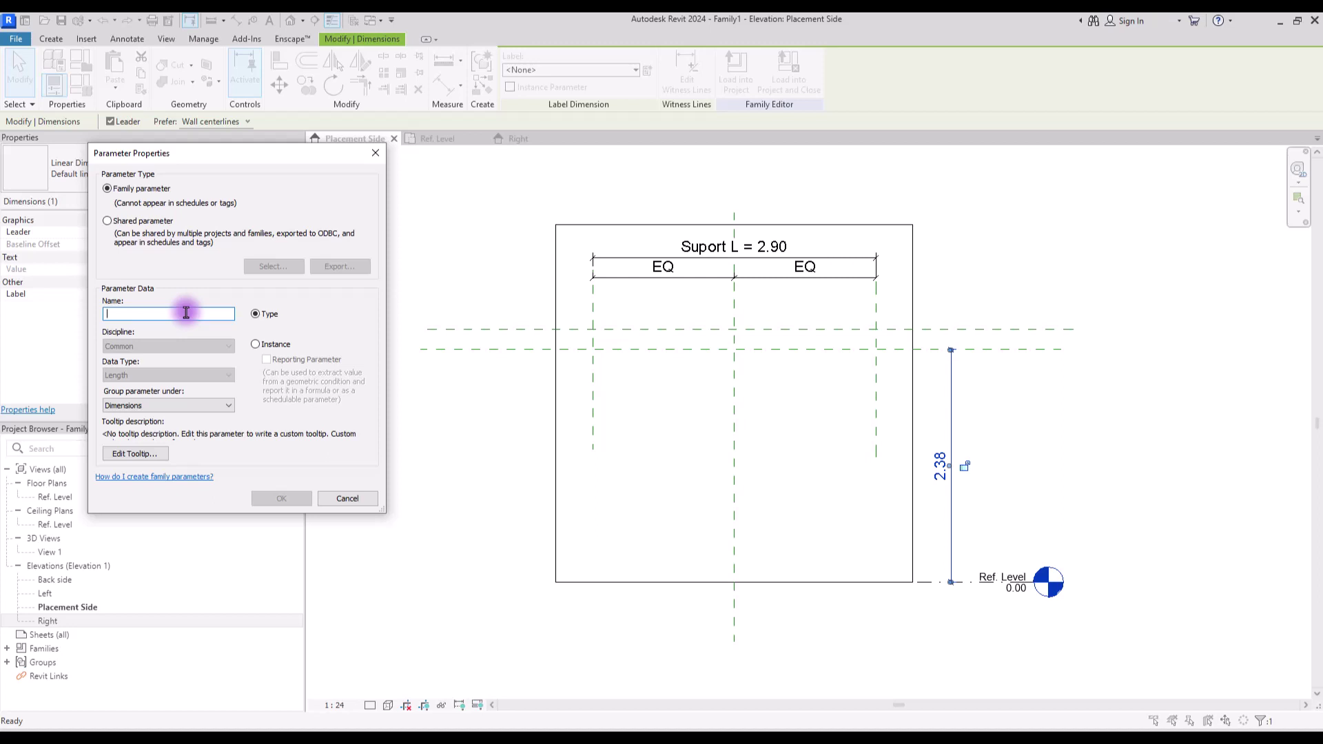
type("Support H")
key("Return")
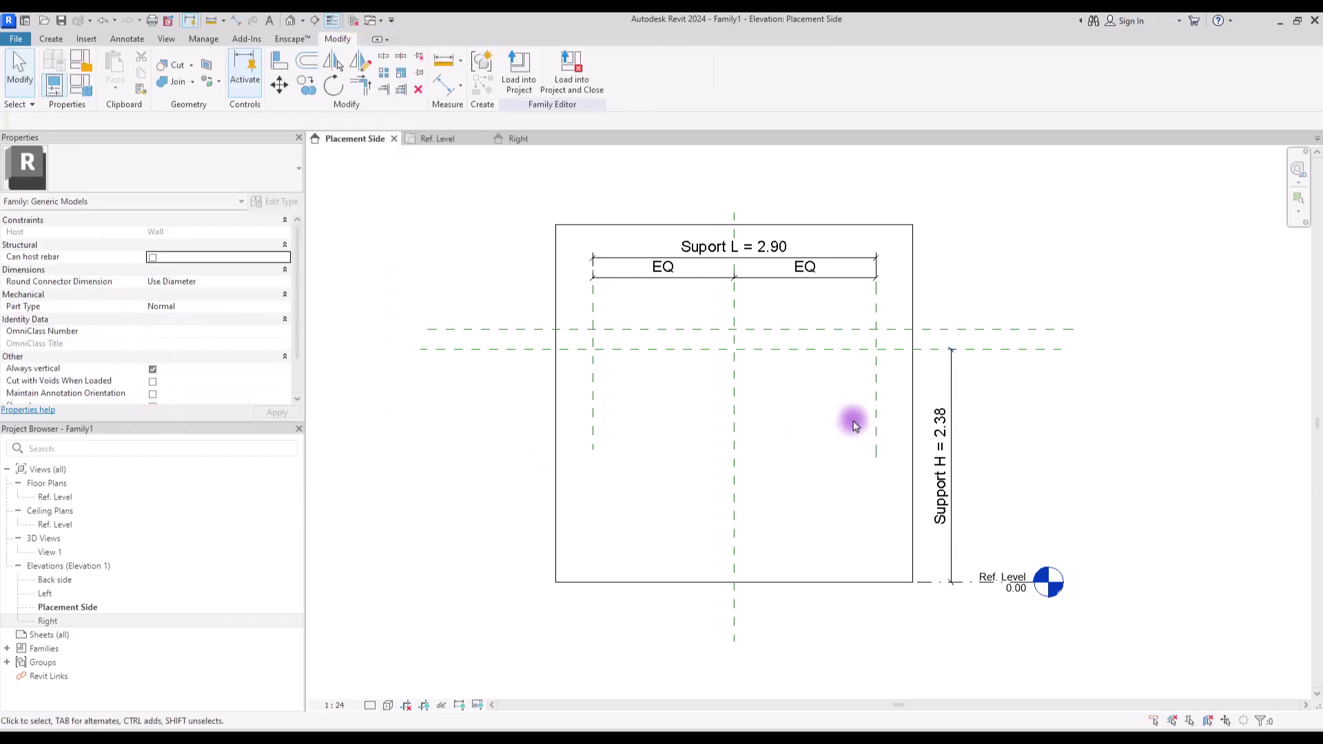
Dimension the distance between the two horizontal reference planes and label it with a new type parameter named Support W.
left_click(441, 89)
left_click(441, 92)
left_click(1002, 349)
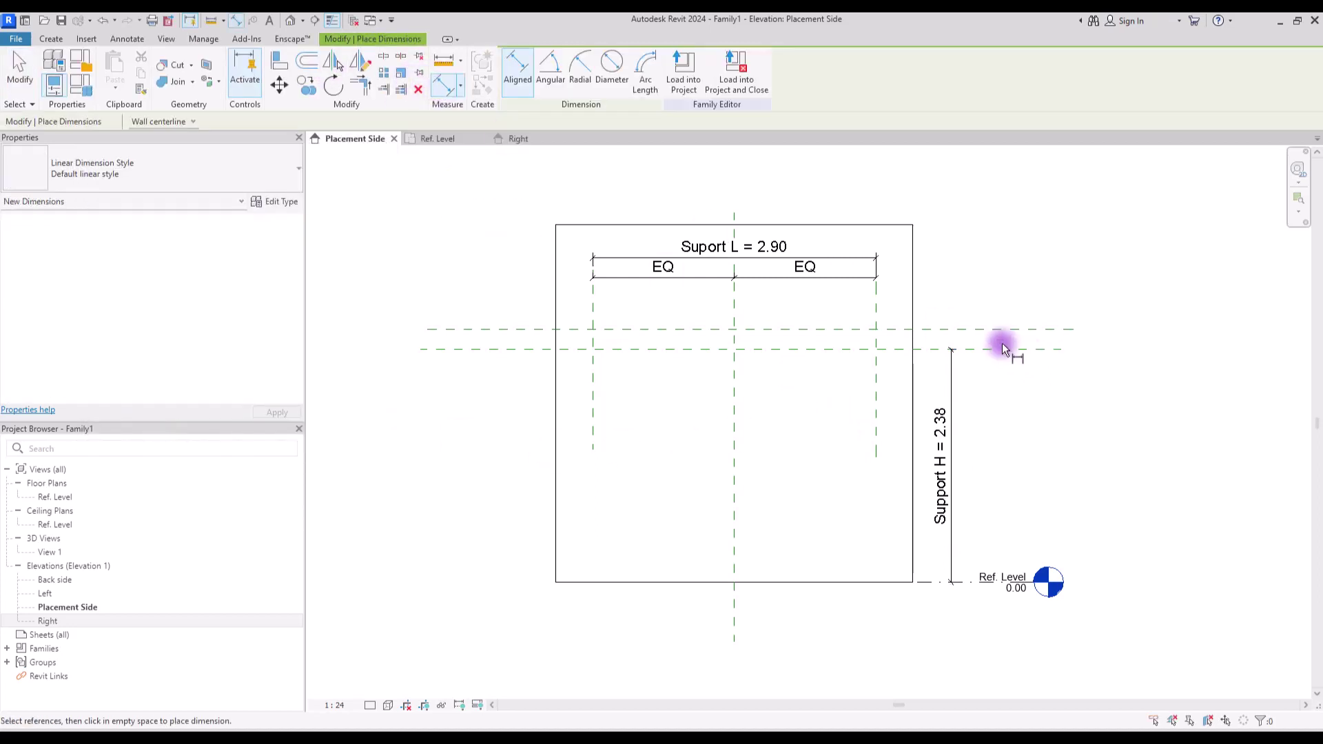
left_click(1001, 330)
left_click(1014, 317)
key("Escape")
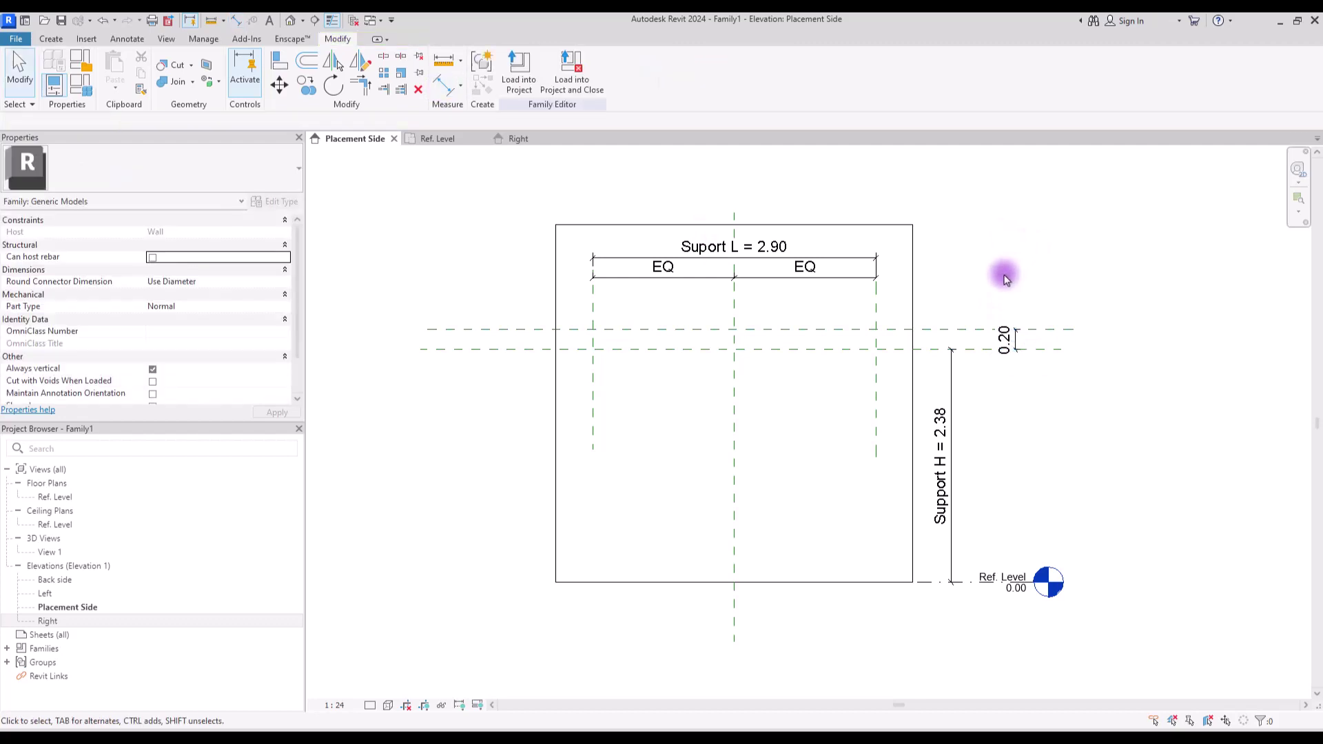
left_click(1004, 339)
left_click(647, 70)
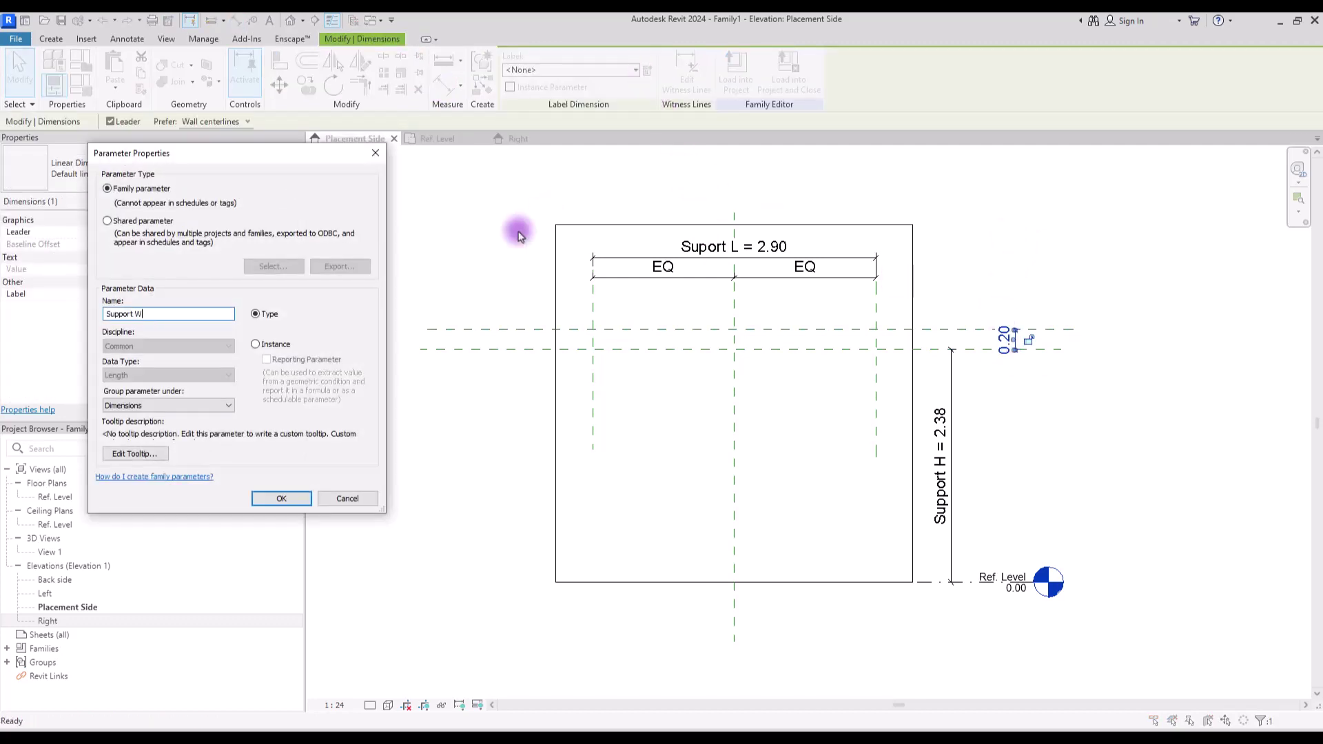
key("Return")
left_click(792, 307)
In the Ref. Level floor plan, dimension the outer parallel plane to the wall's placement-side face and label it with a new type parameter Support Th.
left_click(448, 139)
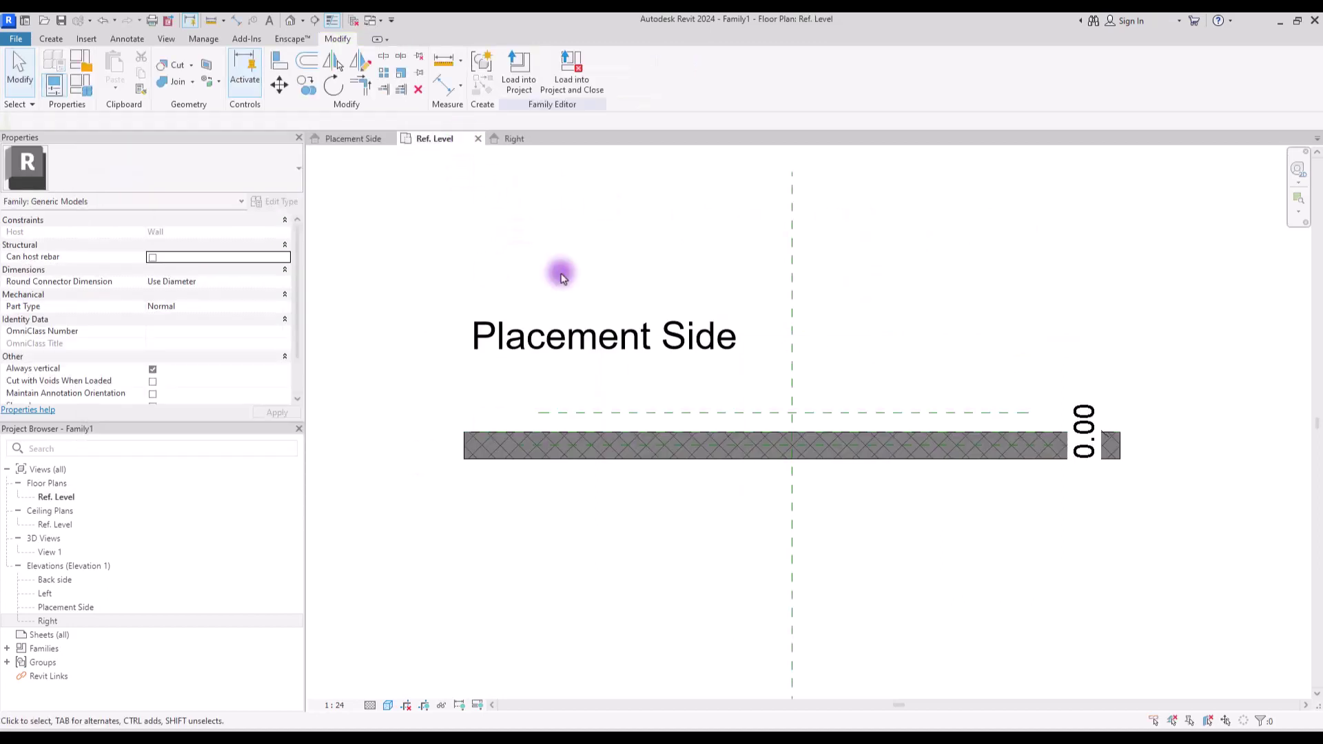
left_click(444, 84)
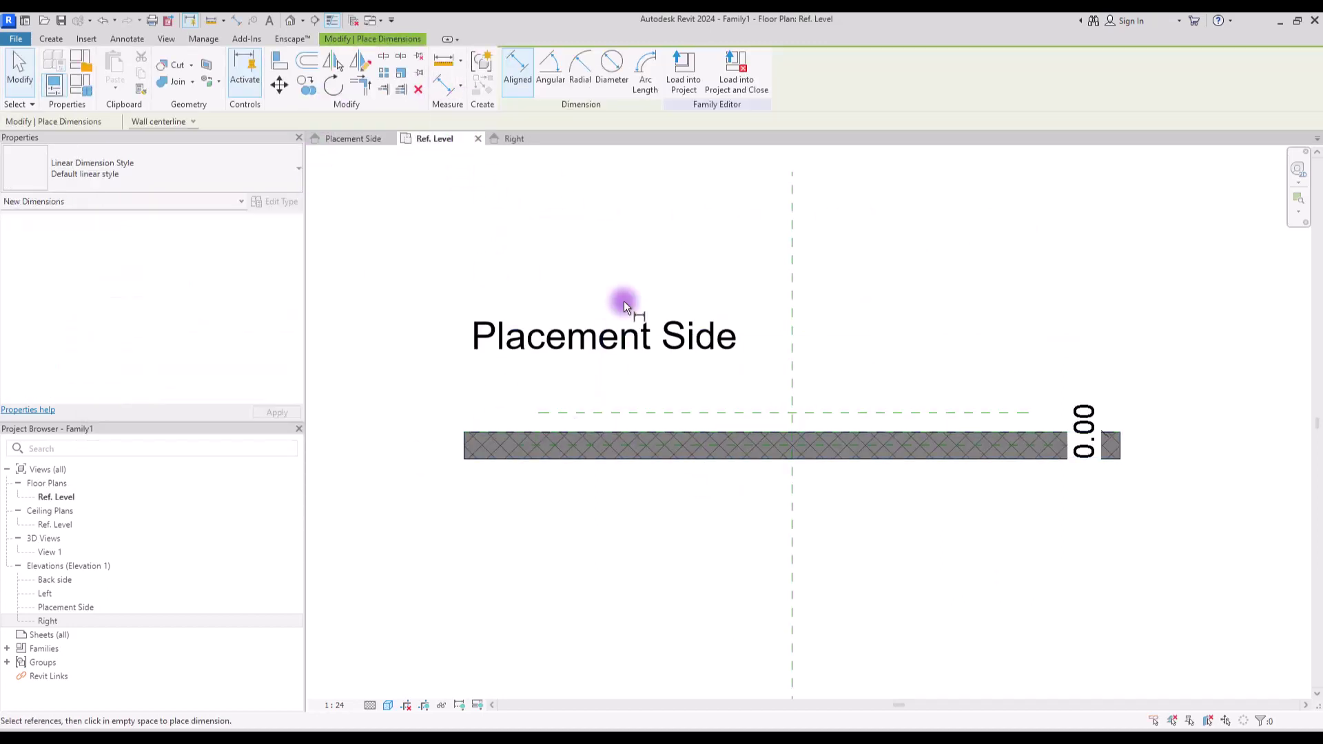
left_click(924, 414)
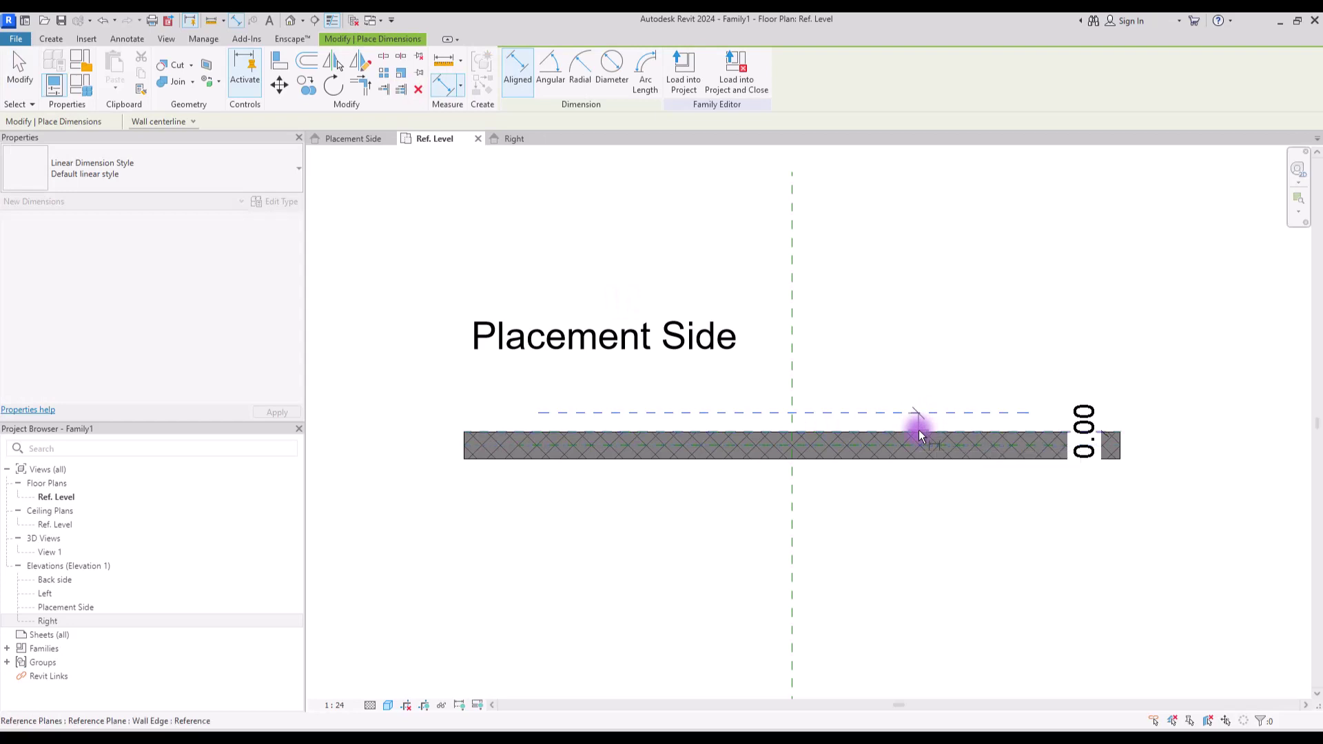
left_click(919, 430)
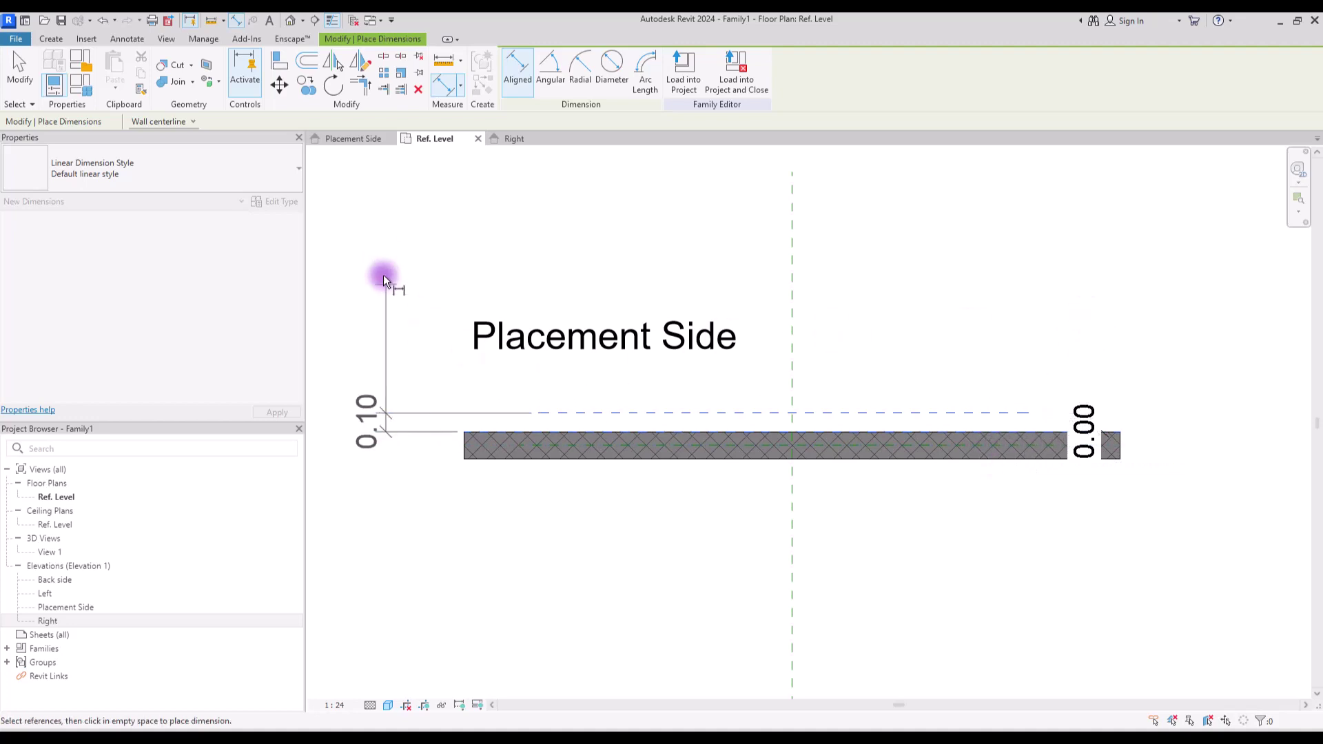
left_click(403, 228)
key("Escape")
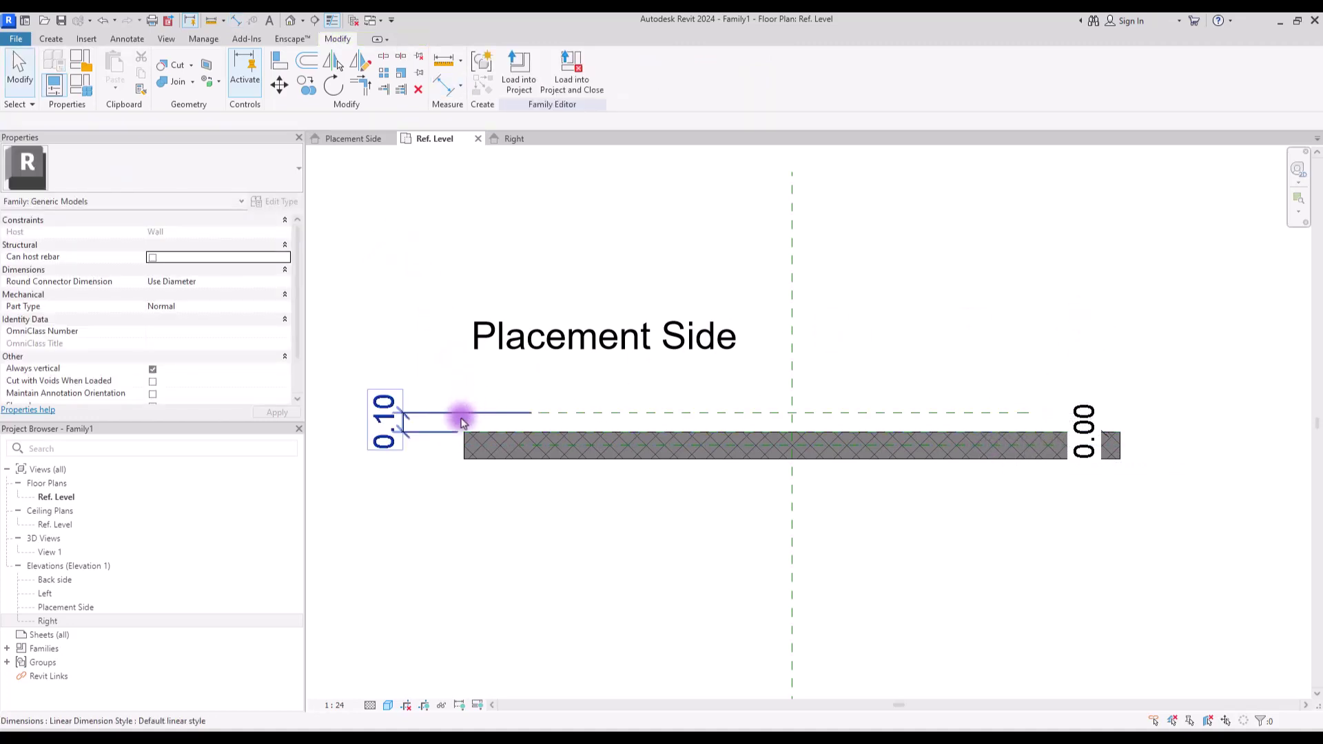
left_click(462, 421)
left_click(652, 75)
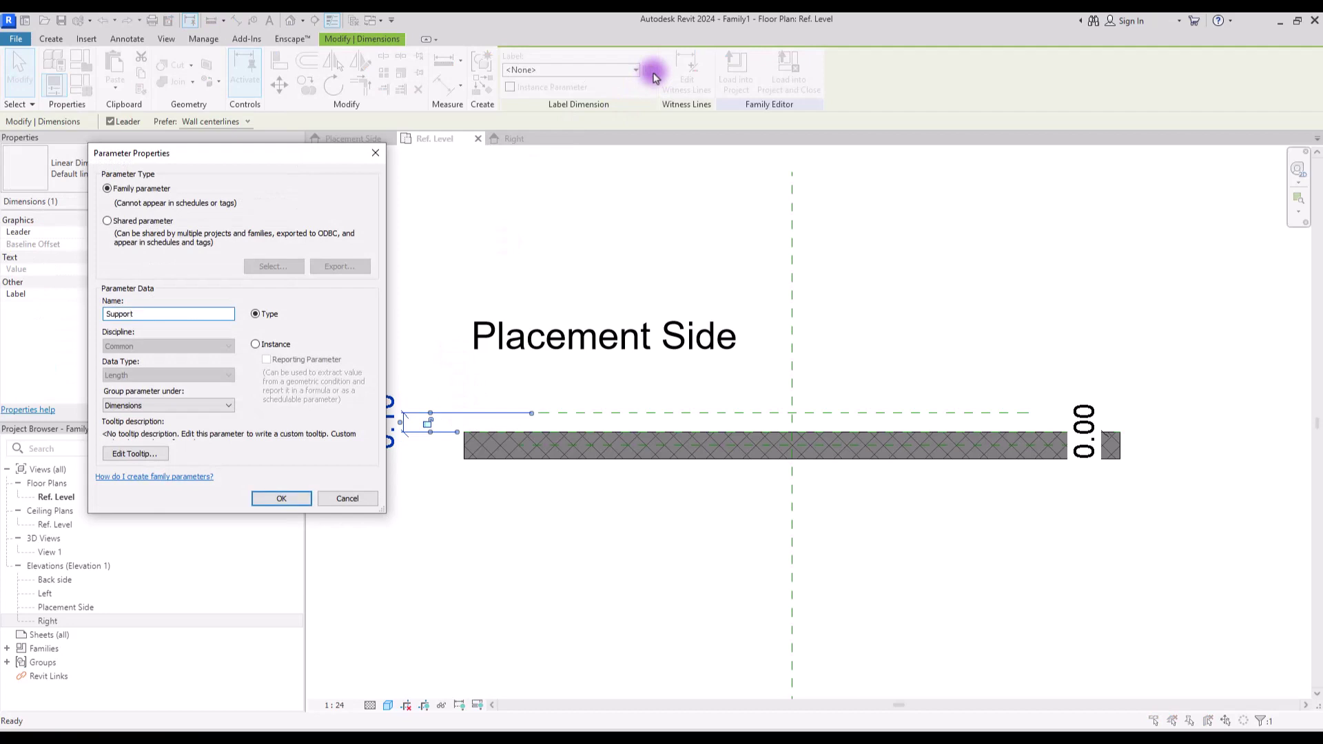
type("Support Th")
left_click(281, 498)
In the Placement Side elevation, start an extrusion and sketch a rectangle spanning the outer vertical planes and the two horizontal planes.
left_click(353, 139)
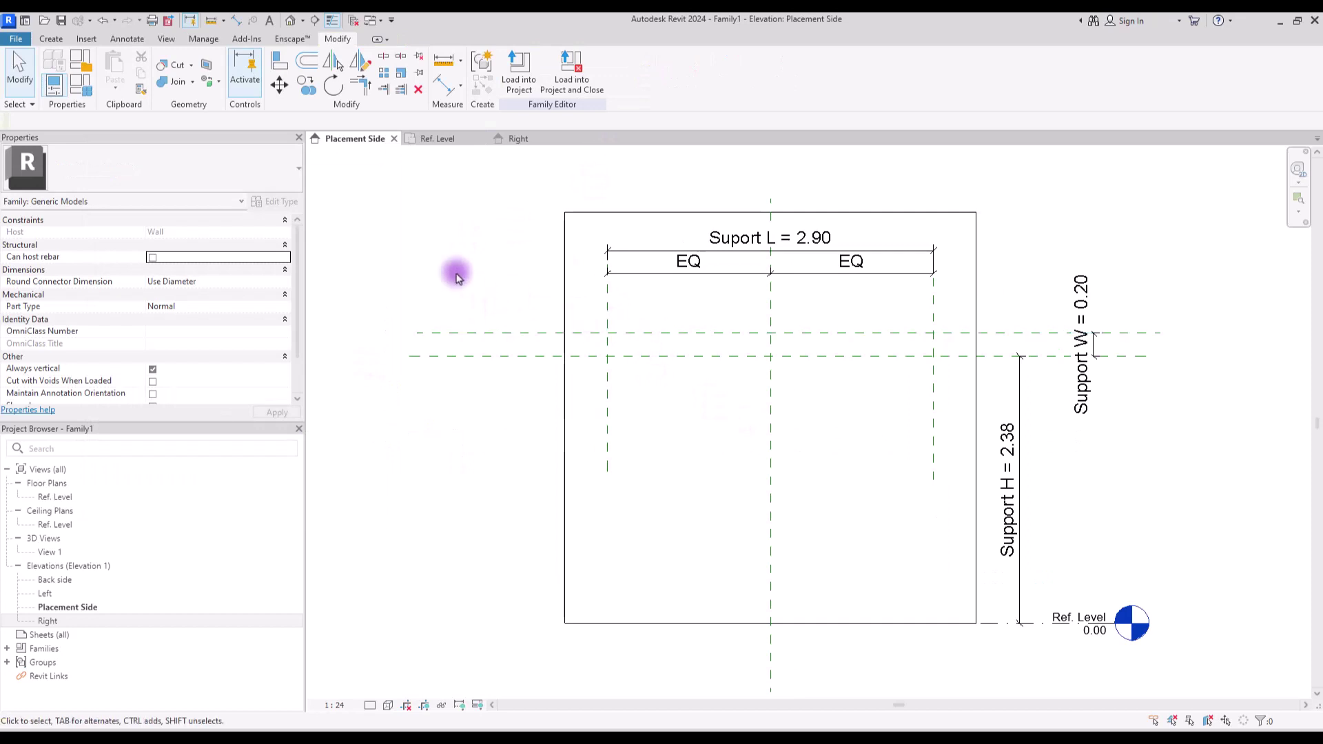
left_click(50, 39)
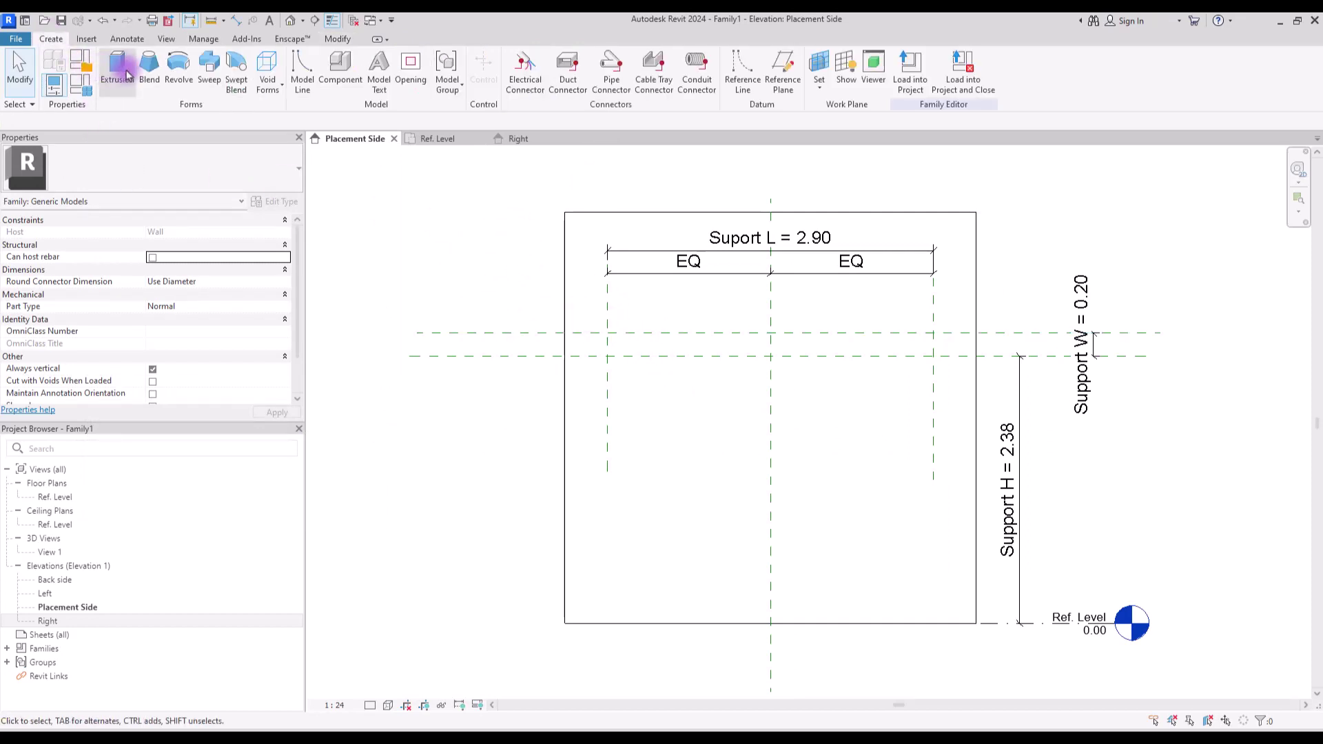
left_click(121, 69)
left_click(555, 64)
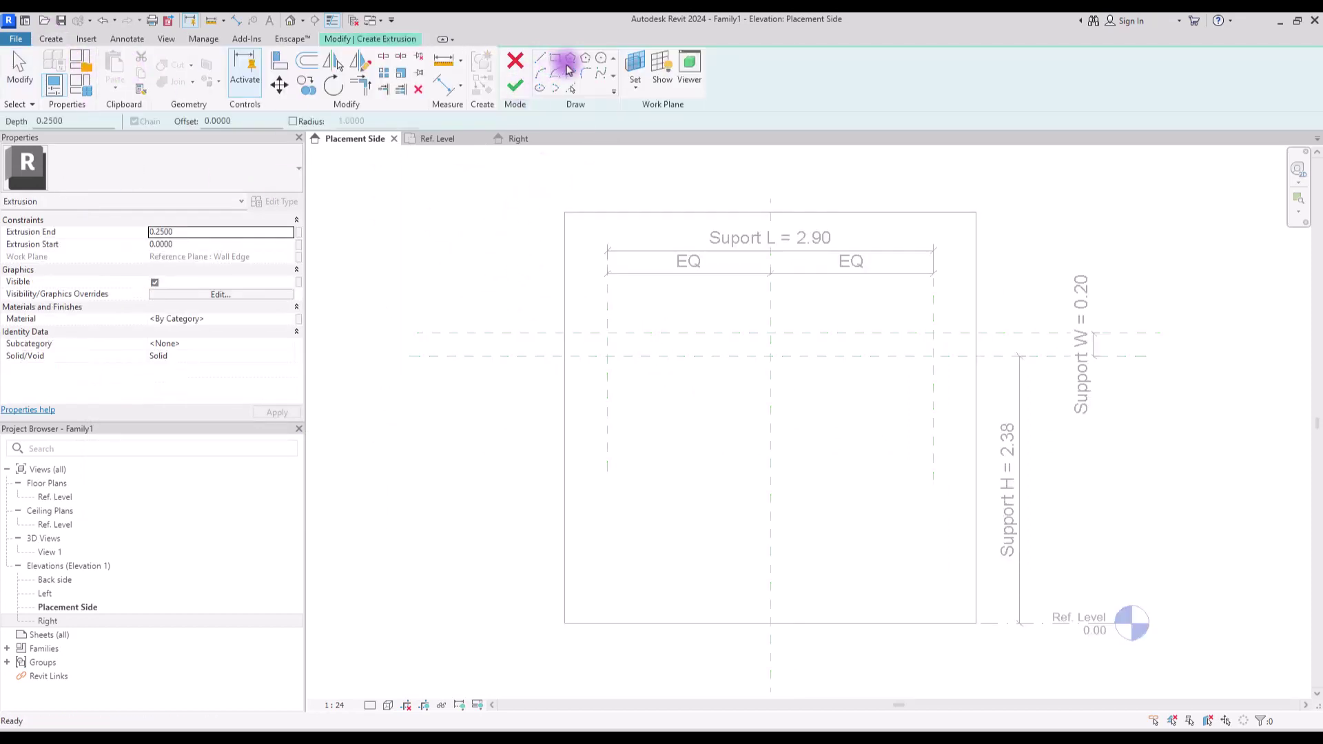
scroll(858, 341, "up", 2)
left_click(527, 328)
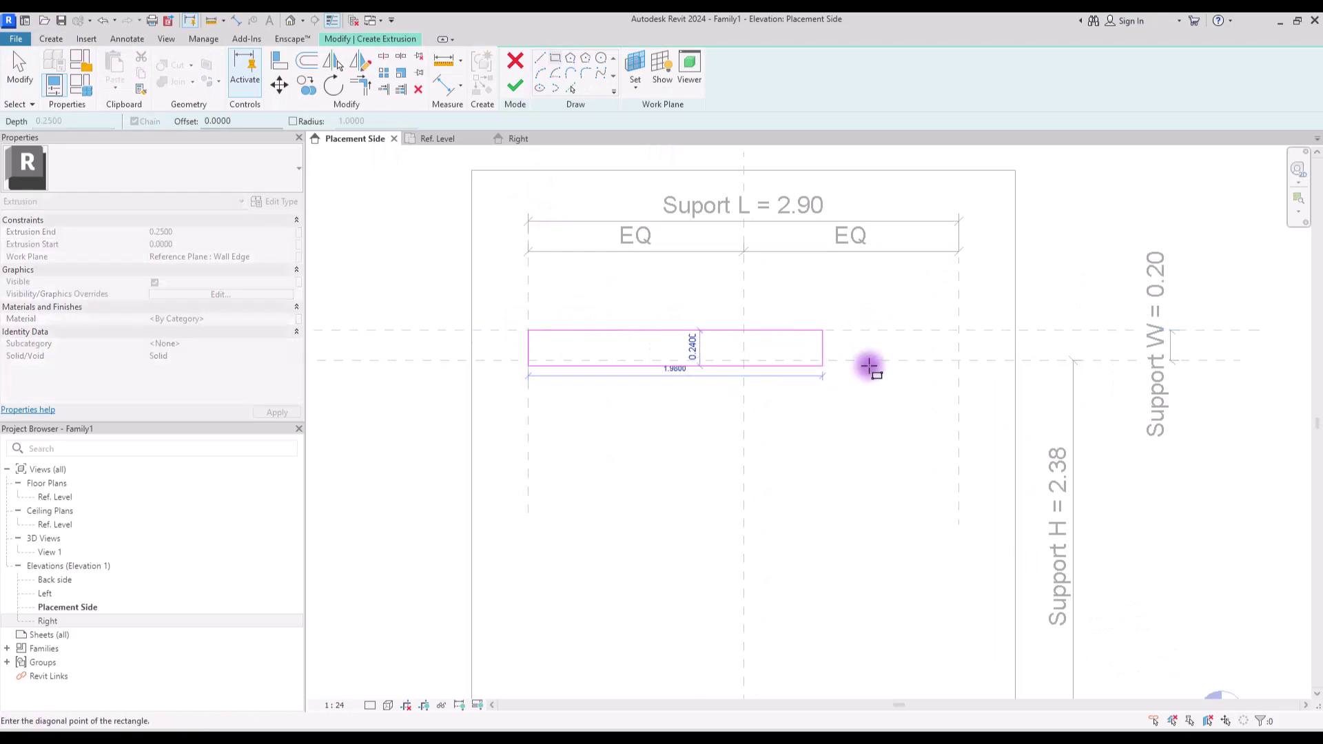
left_click(958, 359)
Lock all four edges of the sketched rectangle to their reference planes and finish the extrusion.
left_click(759, 306)
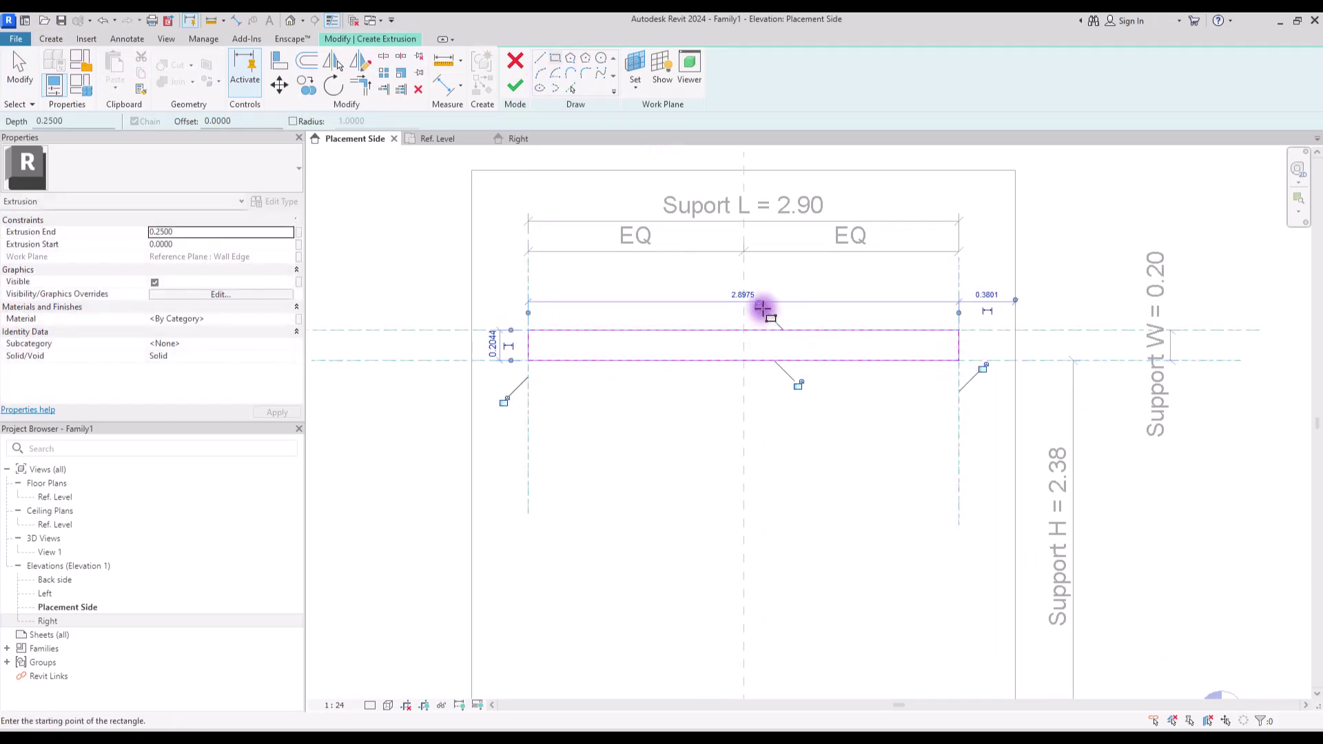
left_click(797, 383)
left_click(985, 371)
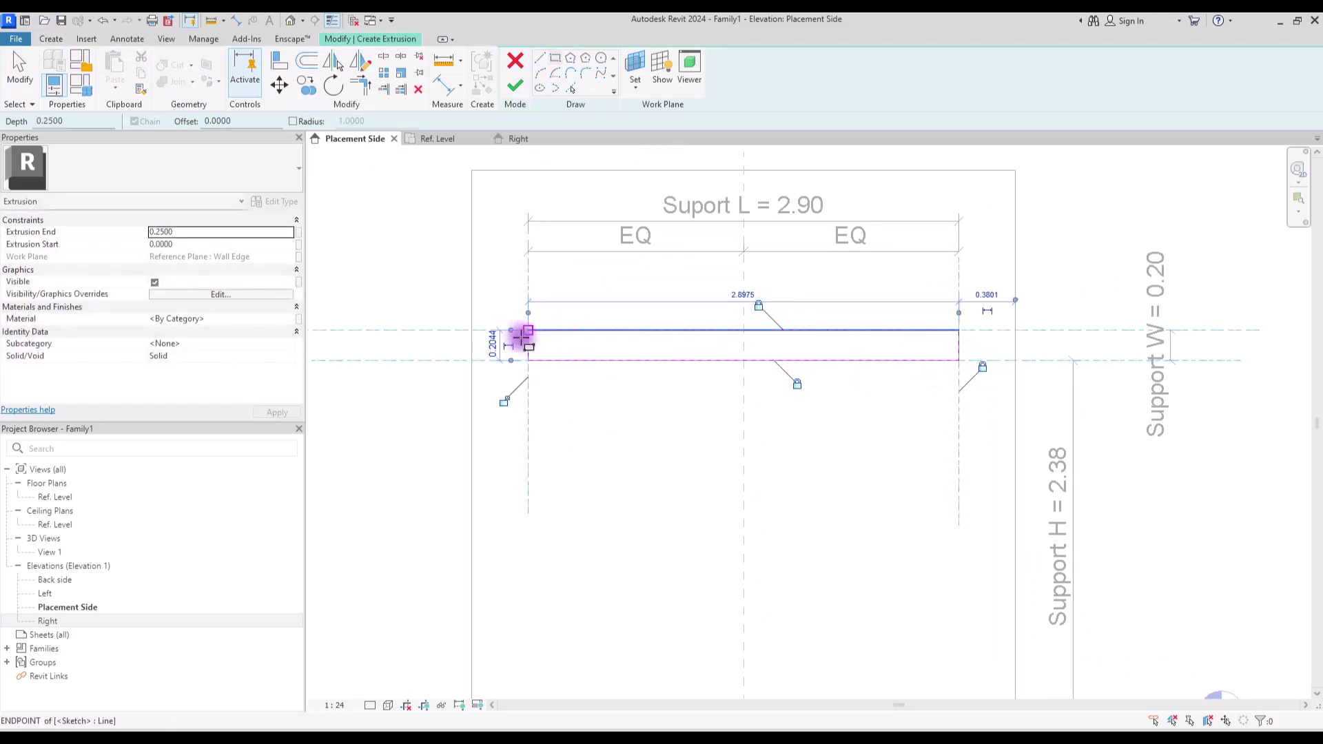
left_click(501, 395)
key("Escape")
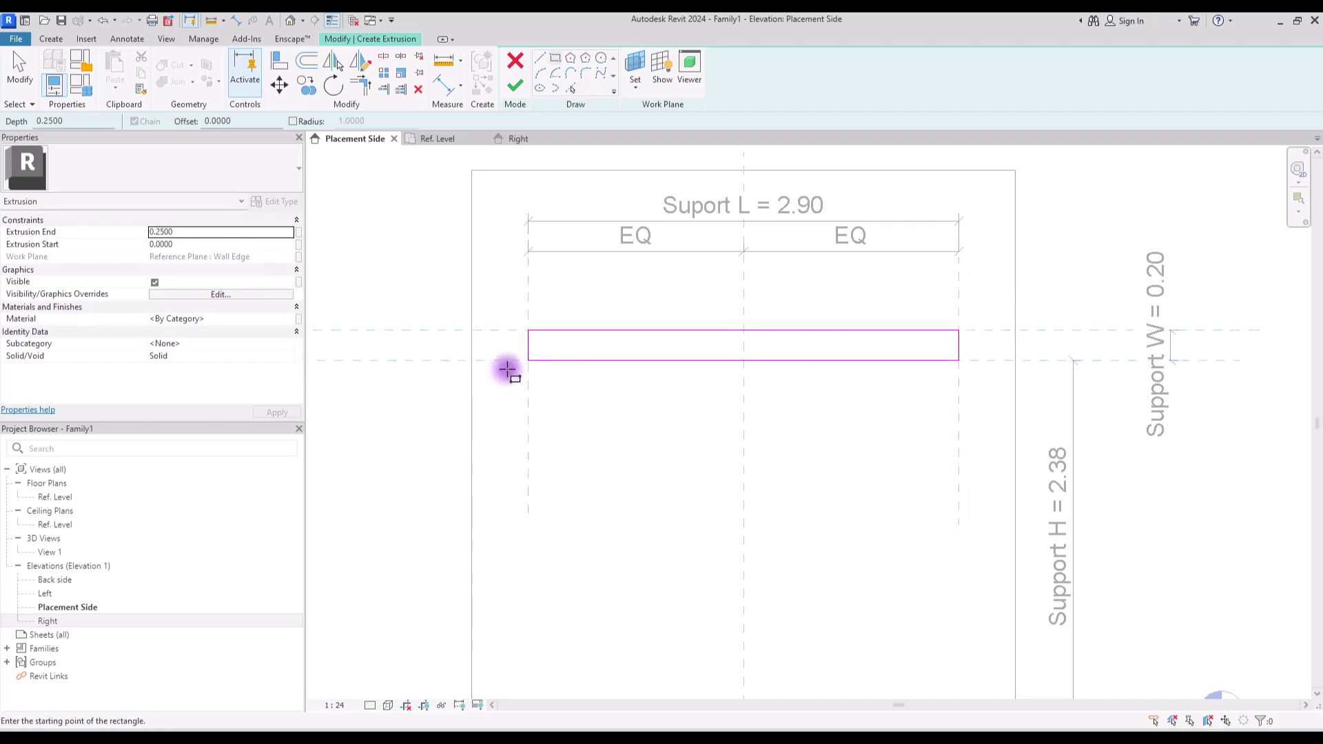
left_click(515, 88)
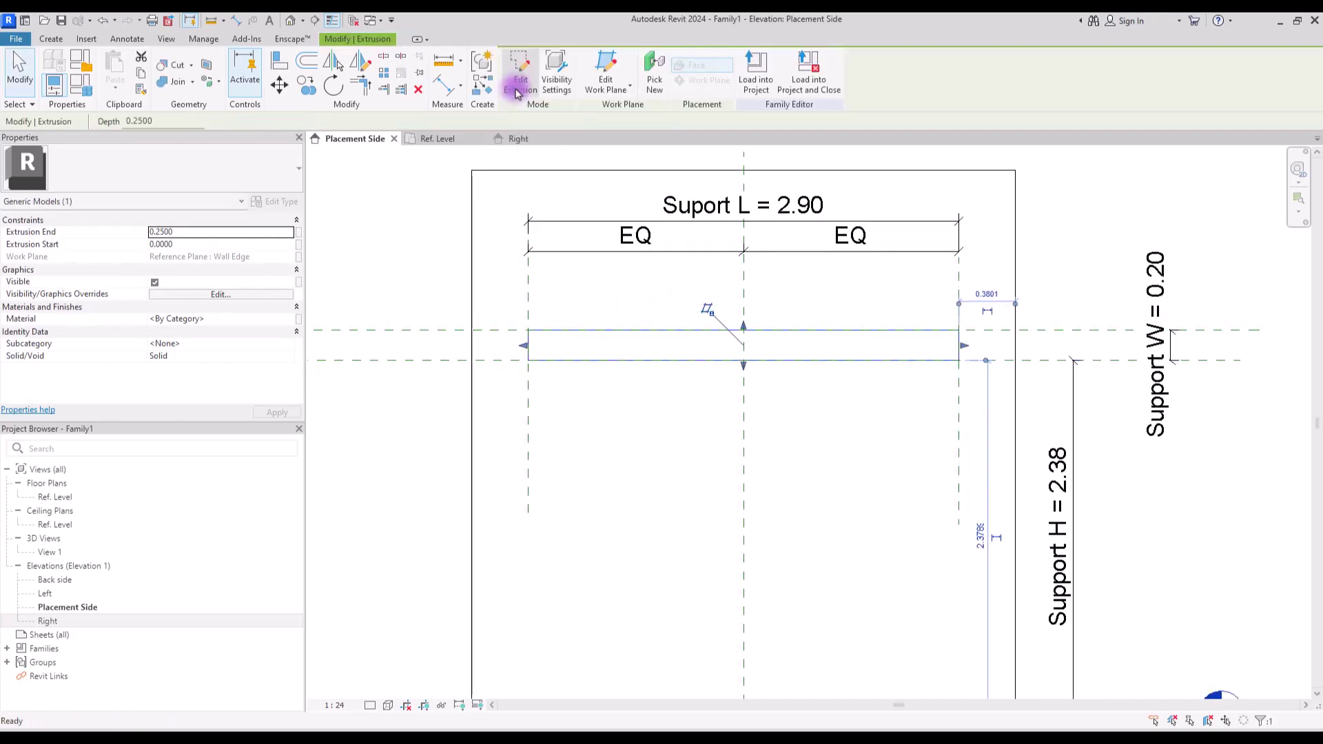
In the Ref. Level ceiling plan, stretch the extrusion clear of the wall, with its end at about 0.43 m and start at about 0.27 m.
left_click(448, 139)
scroll(574, 465, "up", 1)
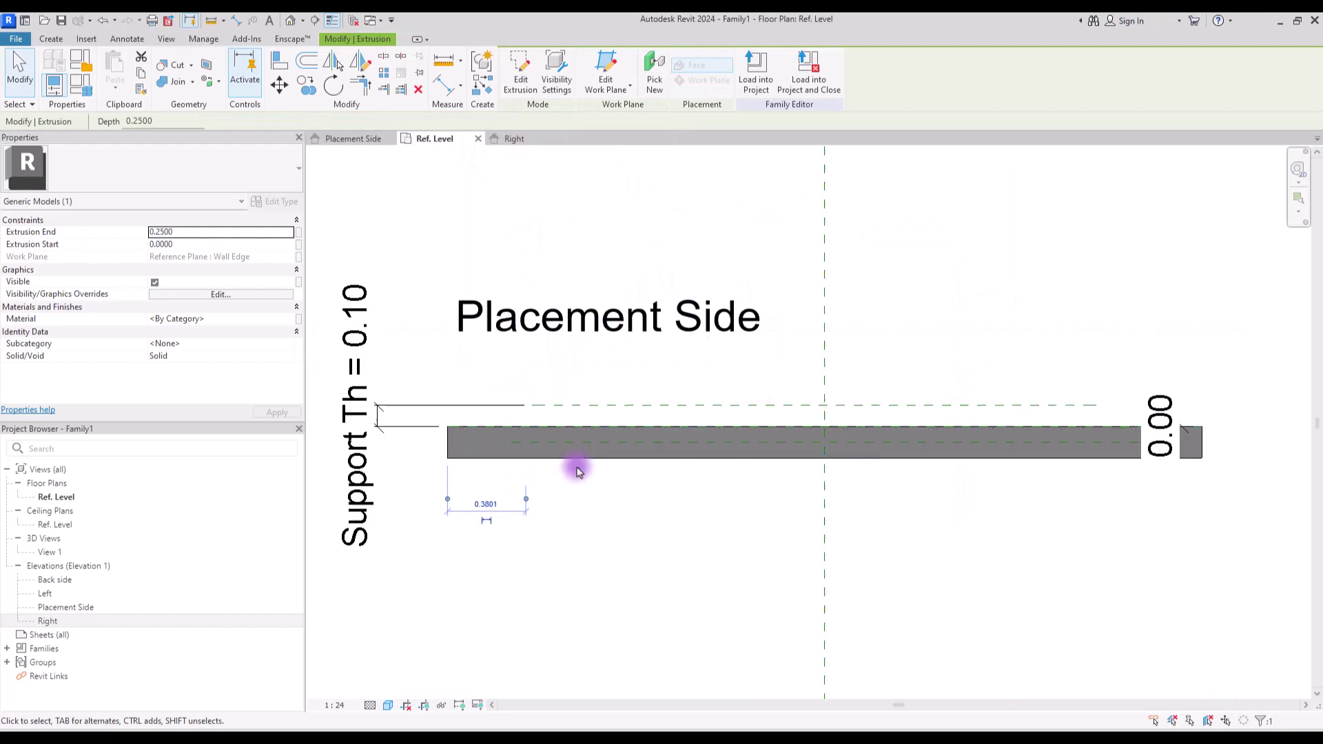
double_click(57, 524)
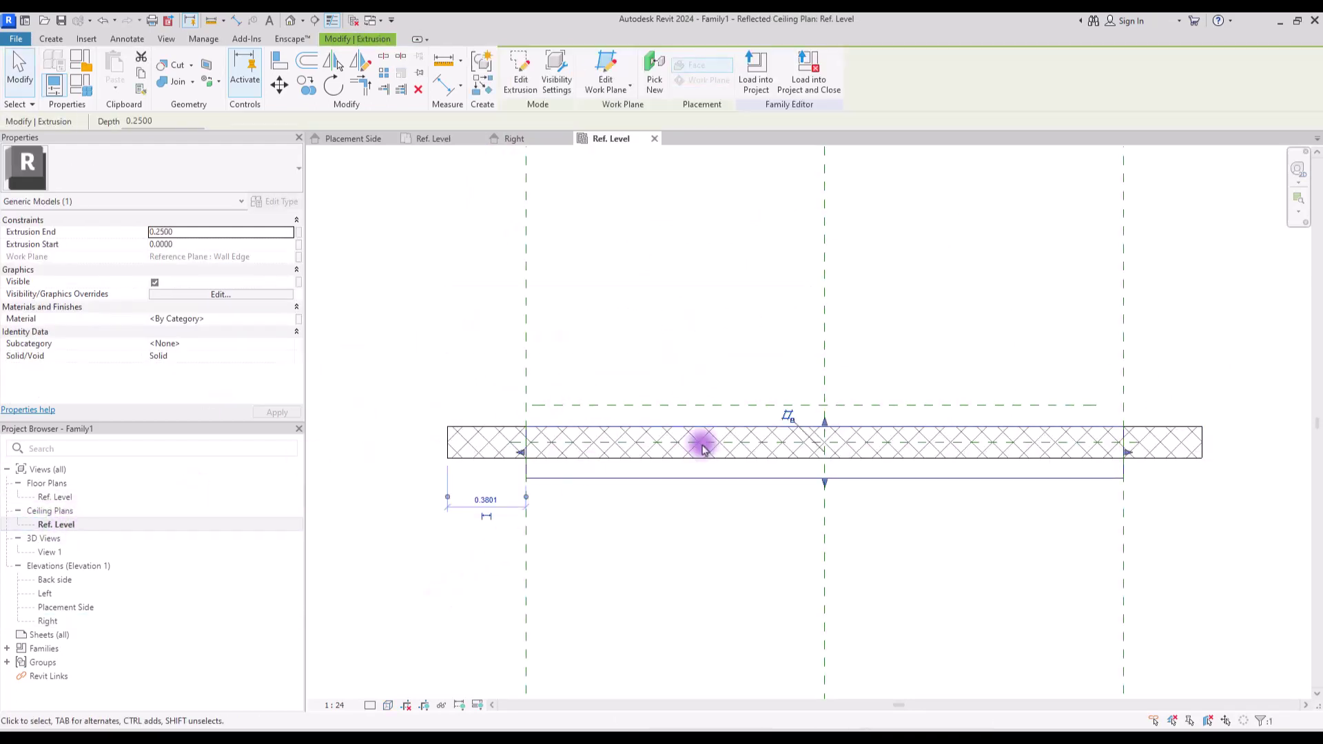
left_click_drag(824, 484, 824, 521)
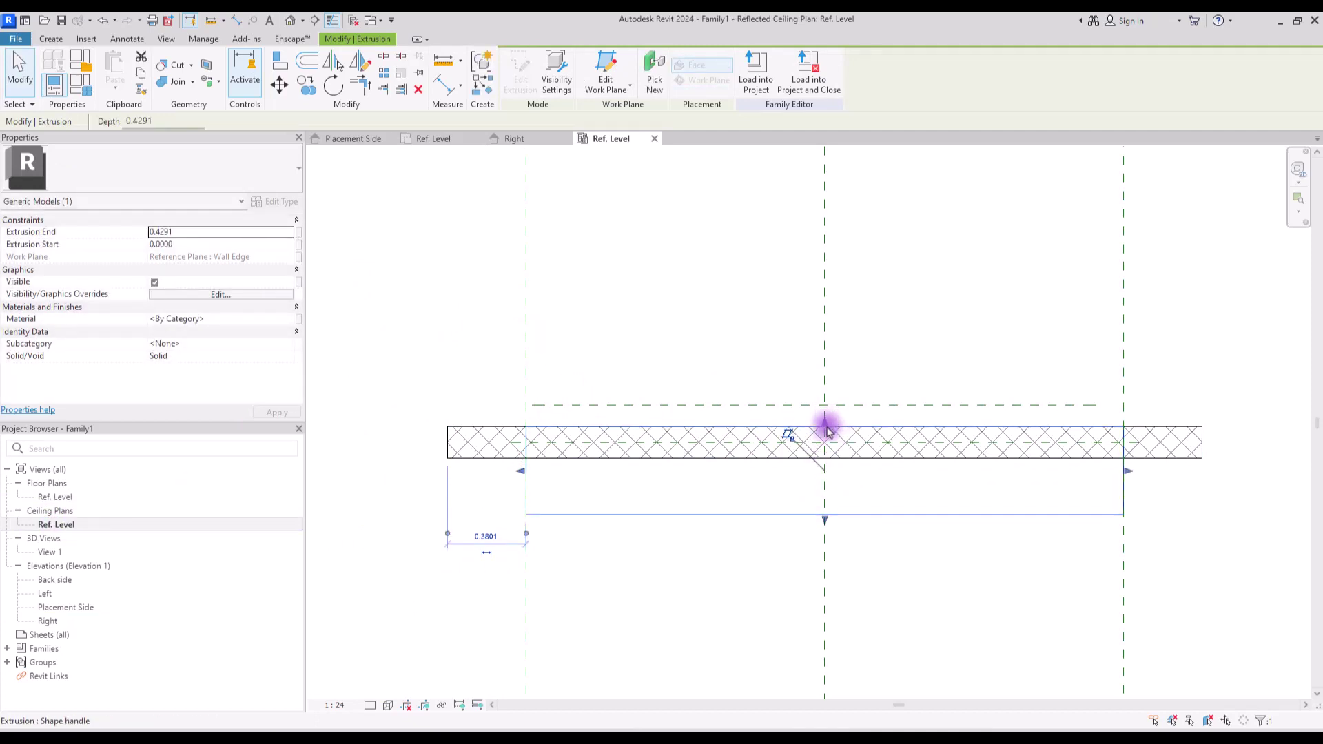
left_click_drag(827, 431, 824, 483)
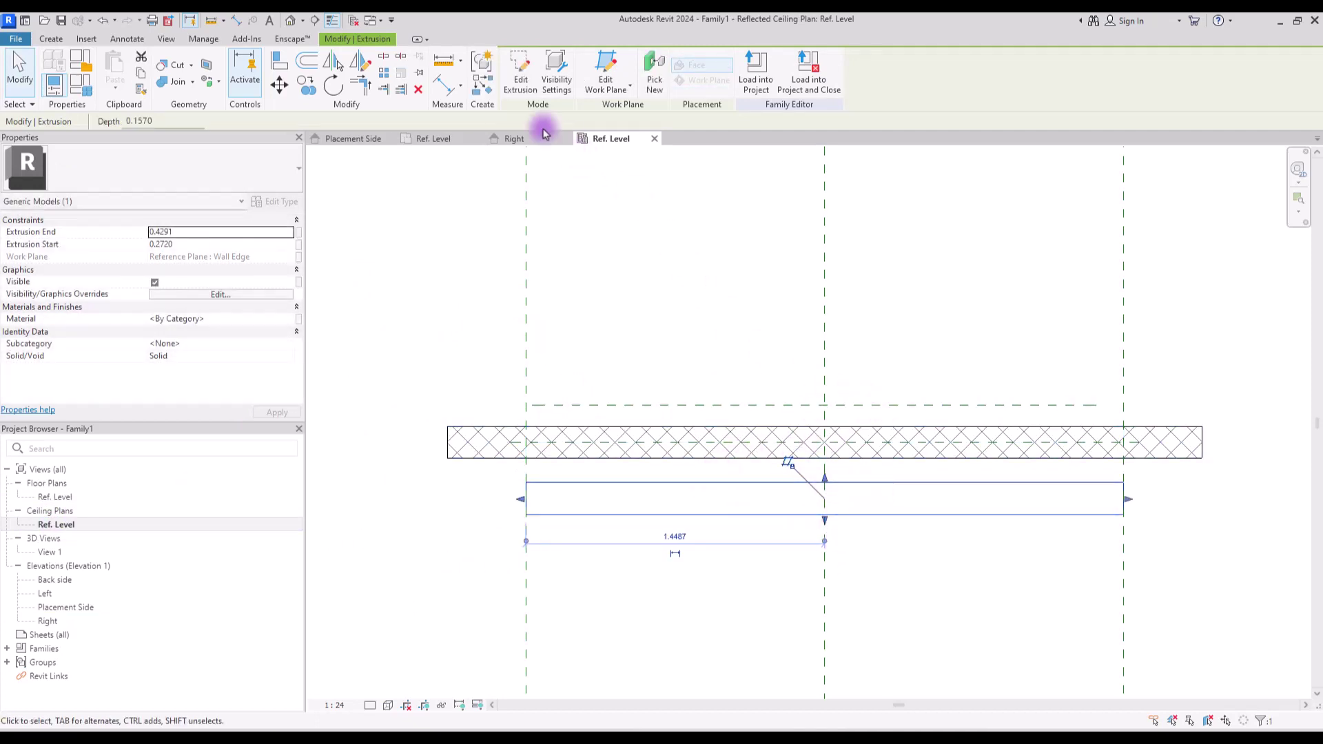
Align the extrusion's wall-side face to the outer parallel reference plane and lock the alignment.
left_click(279, 61)
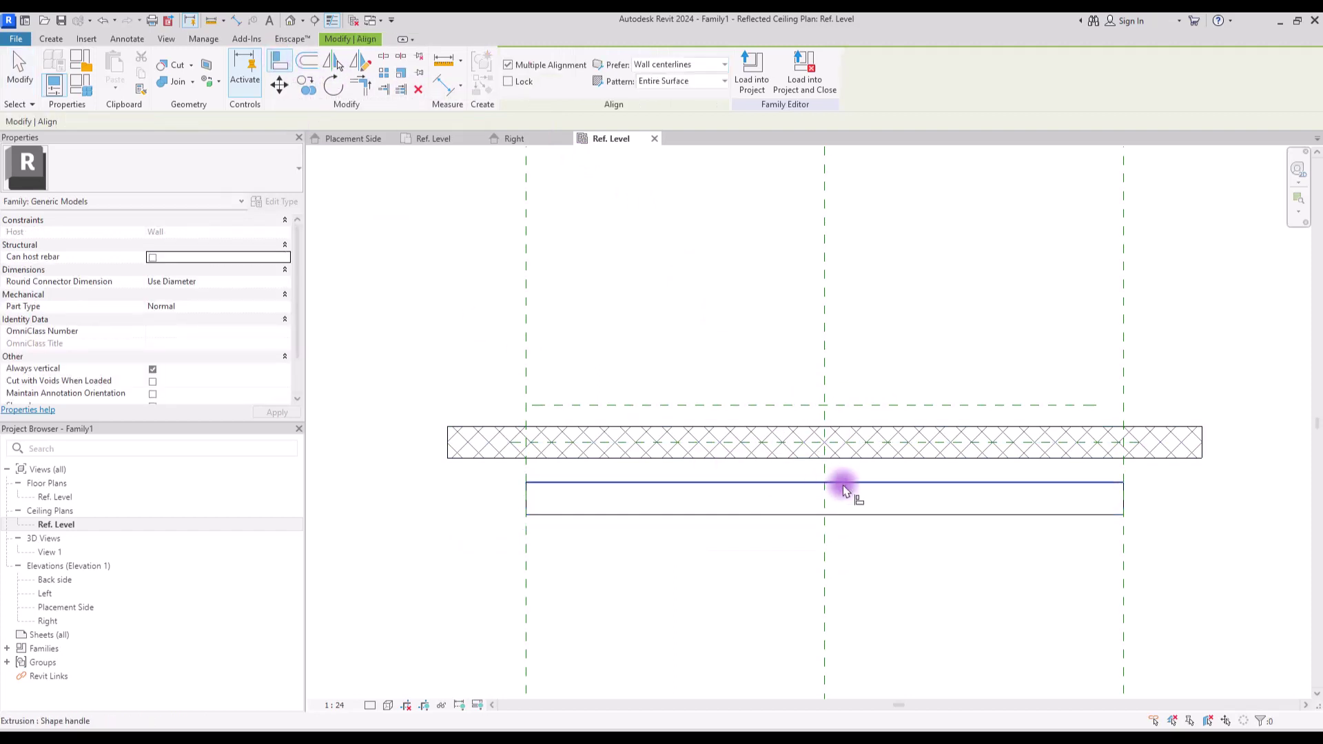
left_click(883, 407)
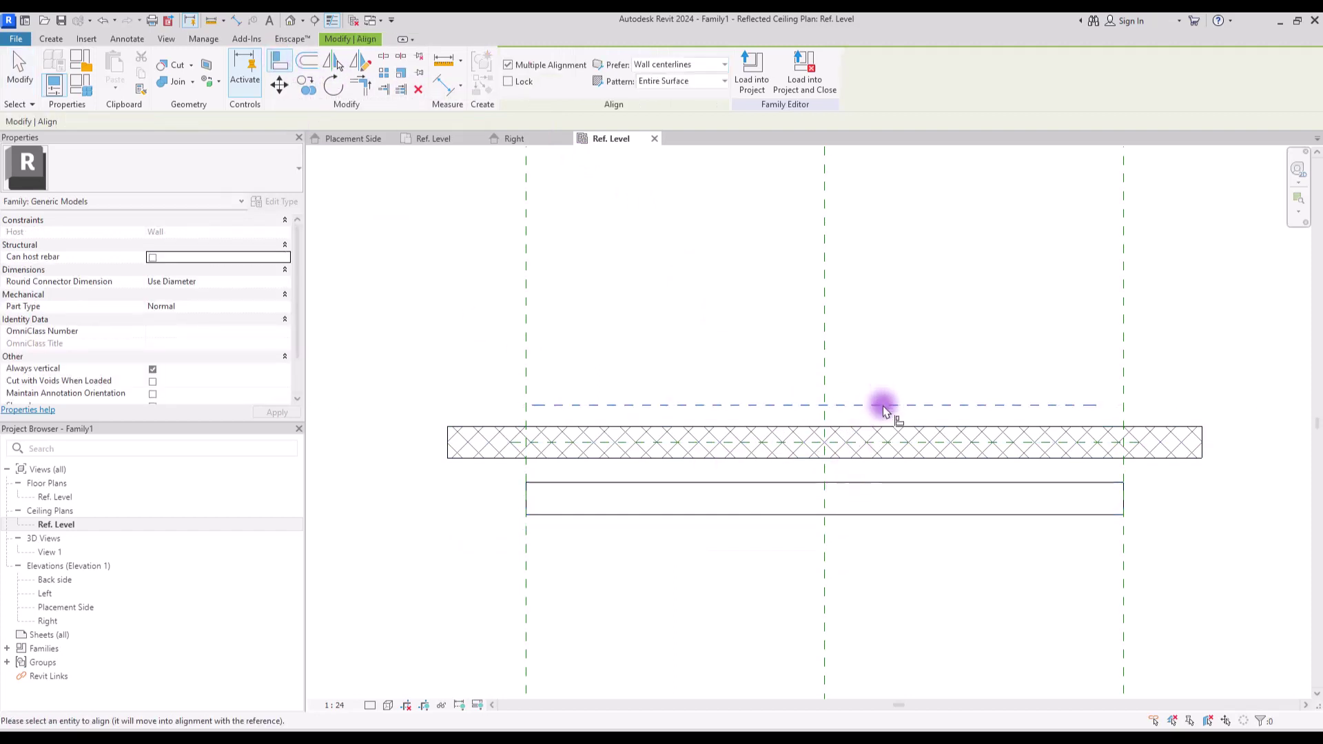
left_click(884, 483)
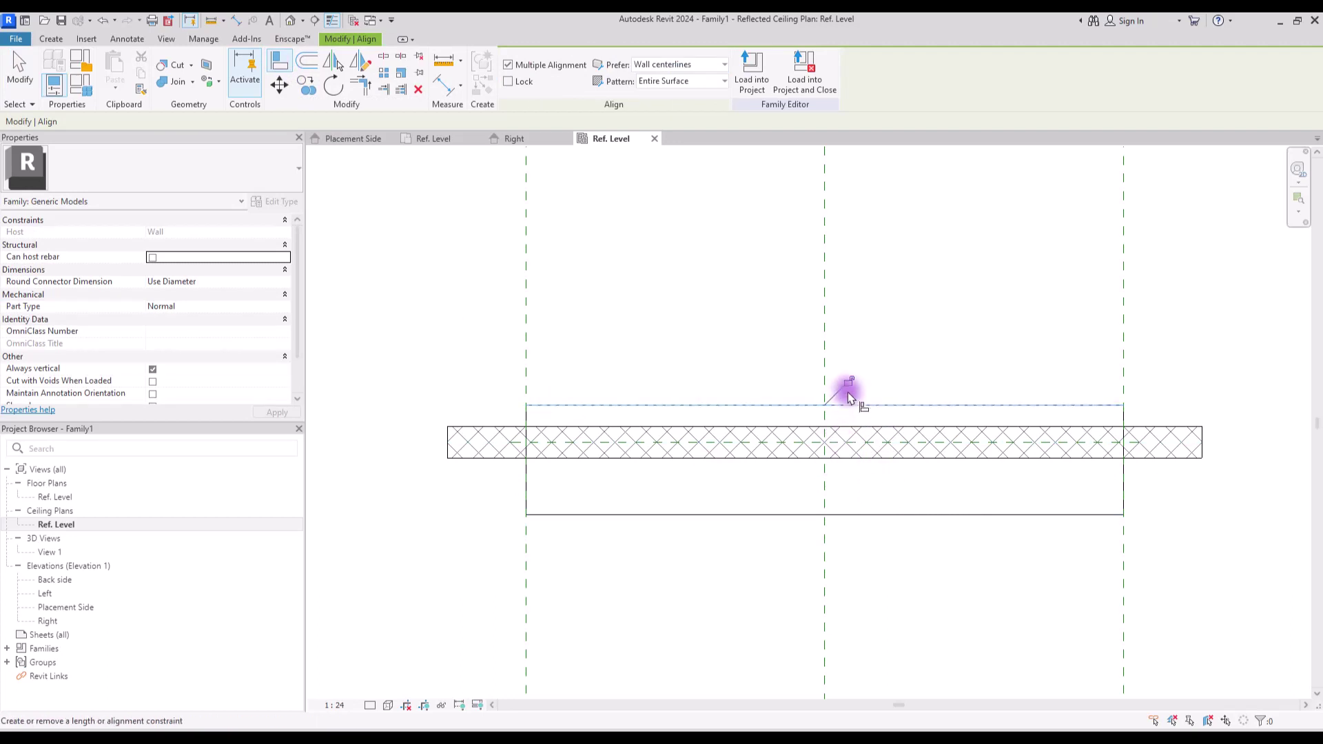
key("Escape")
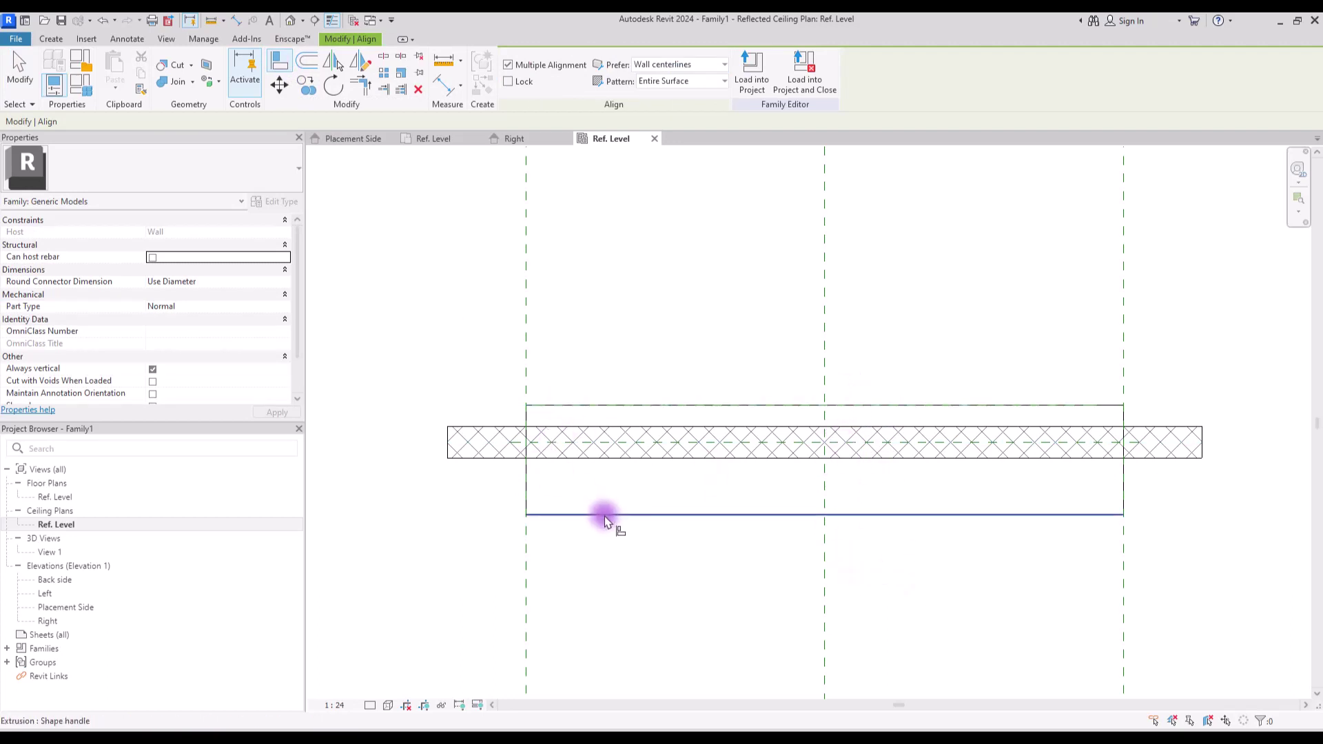
Align the extrusion's remaining long face to the wall's placement-side face.
left_click(572, 442)
scroll(685, 472, "down", 4)
scroll(694, 475, "up", 2)
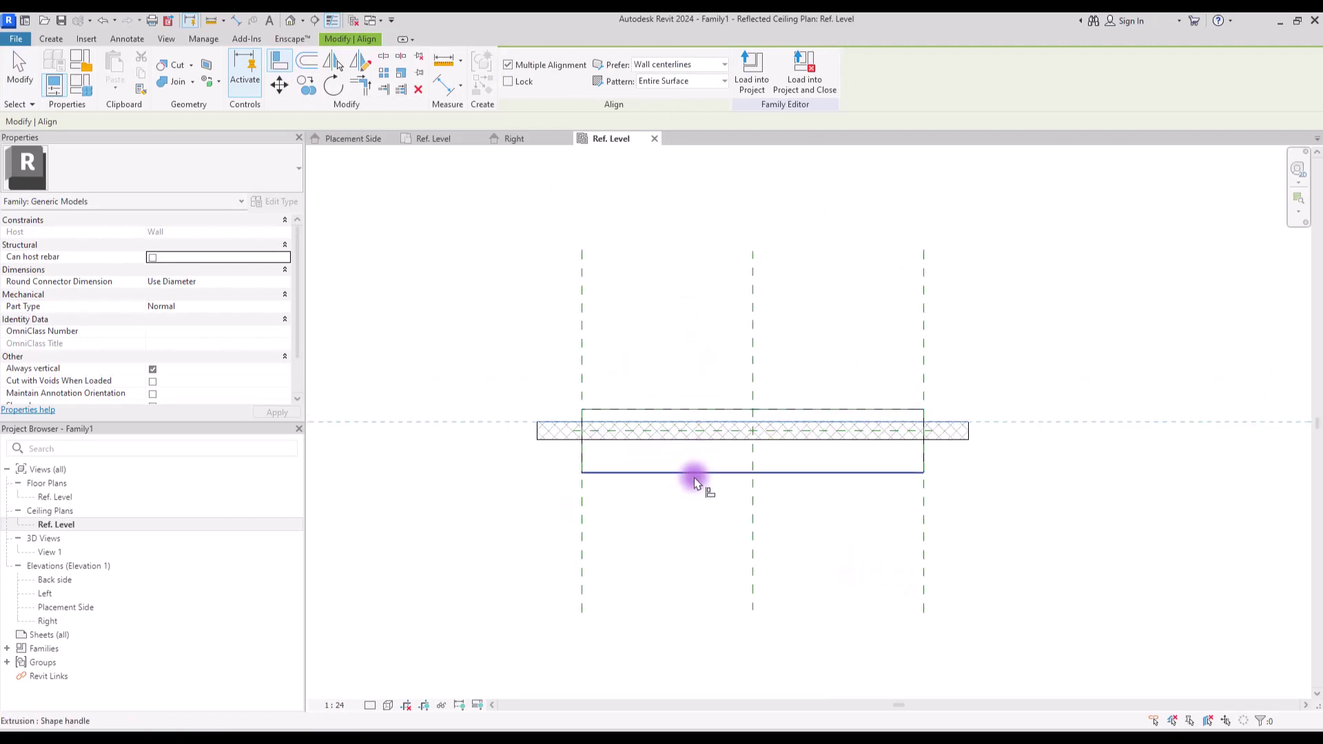
left_click(694, 474)
key("Escape")
scroll(700, 420, "up", 3)
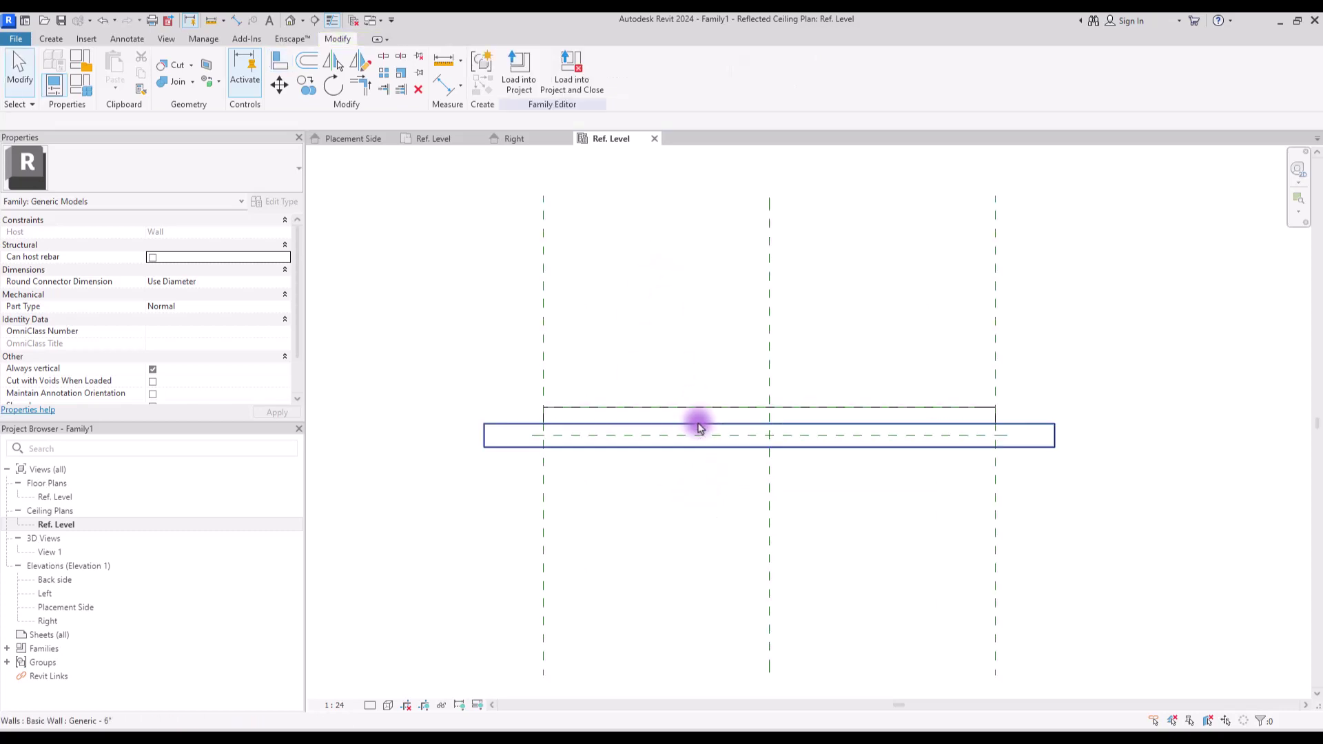
left_click(560, 405)
key("Escape")
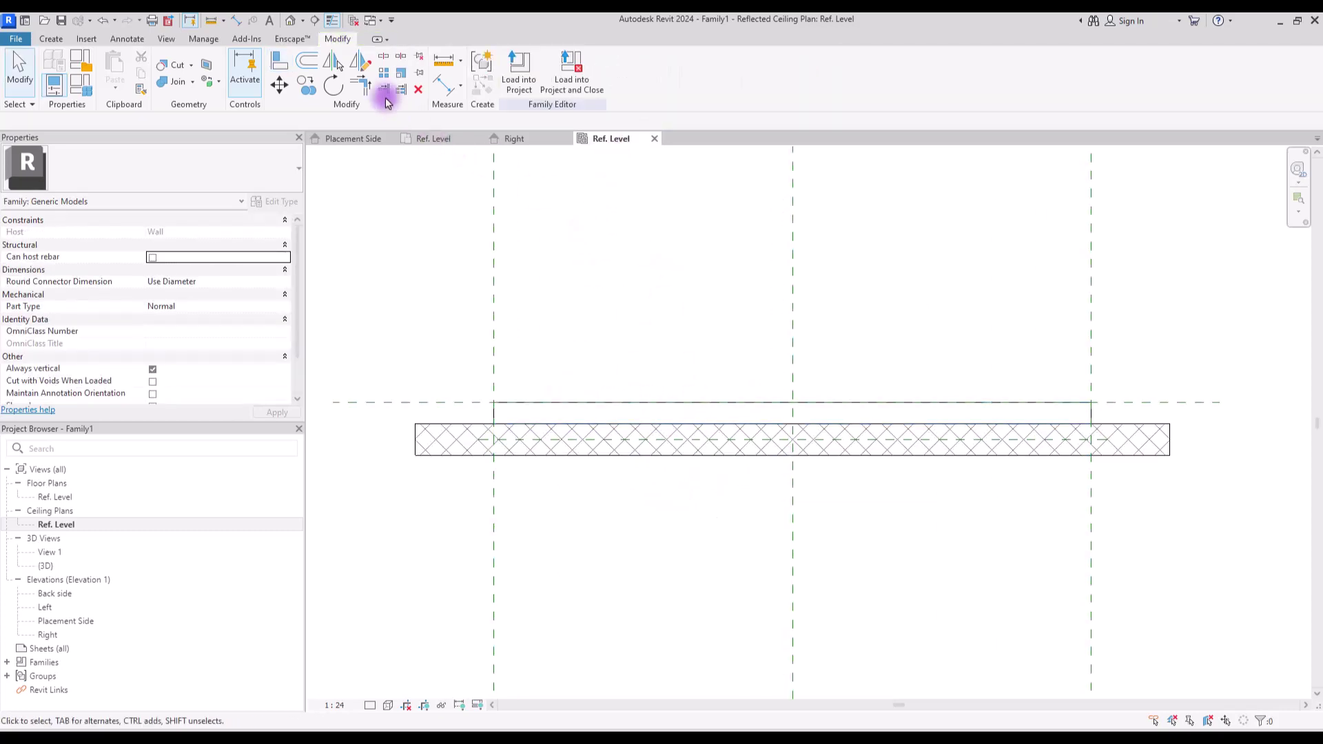
Show the support bar on the wall in the 3D view with Fine detail level and Shaded visual style.
left_click(290, 20)
left_click(1261, 194)
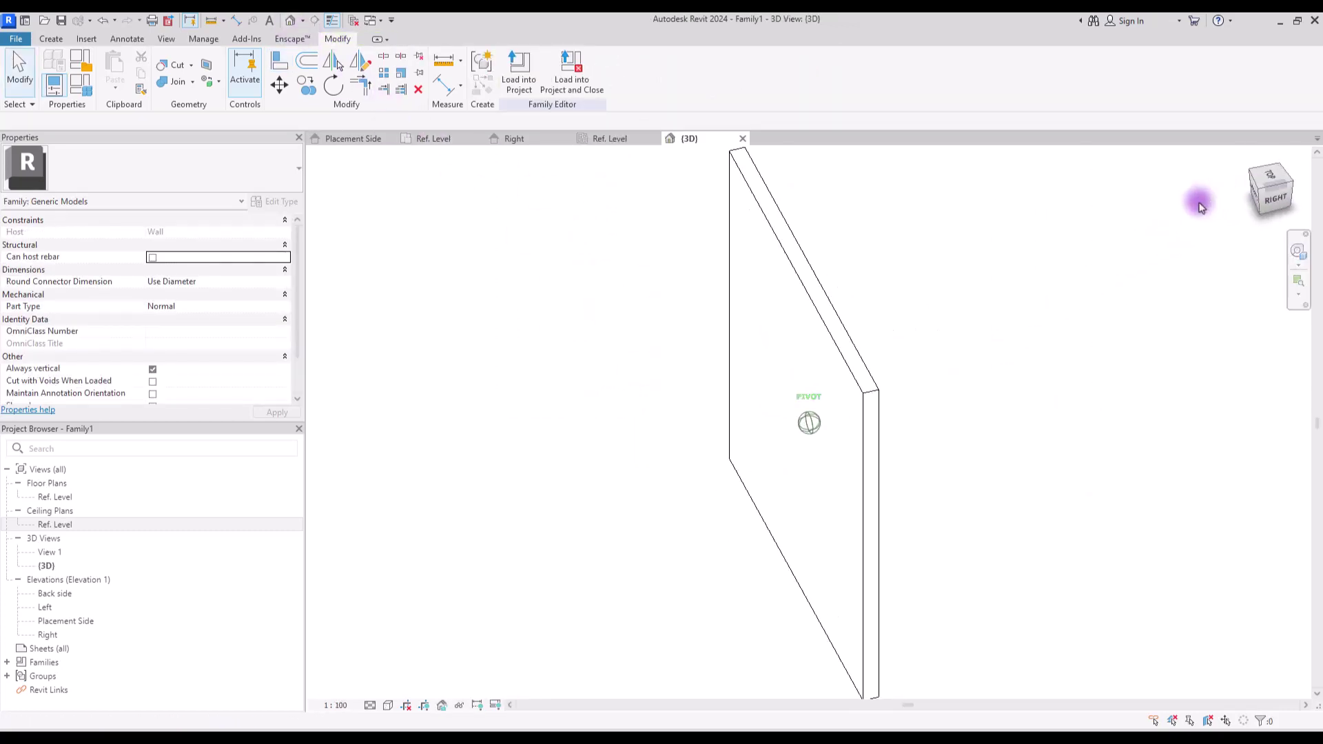
left_click(370, 705)
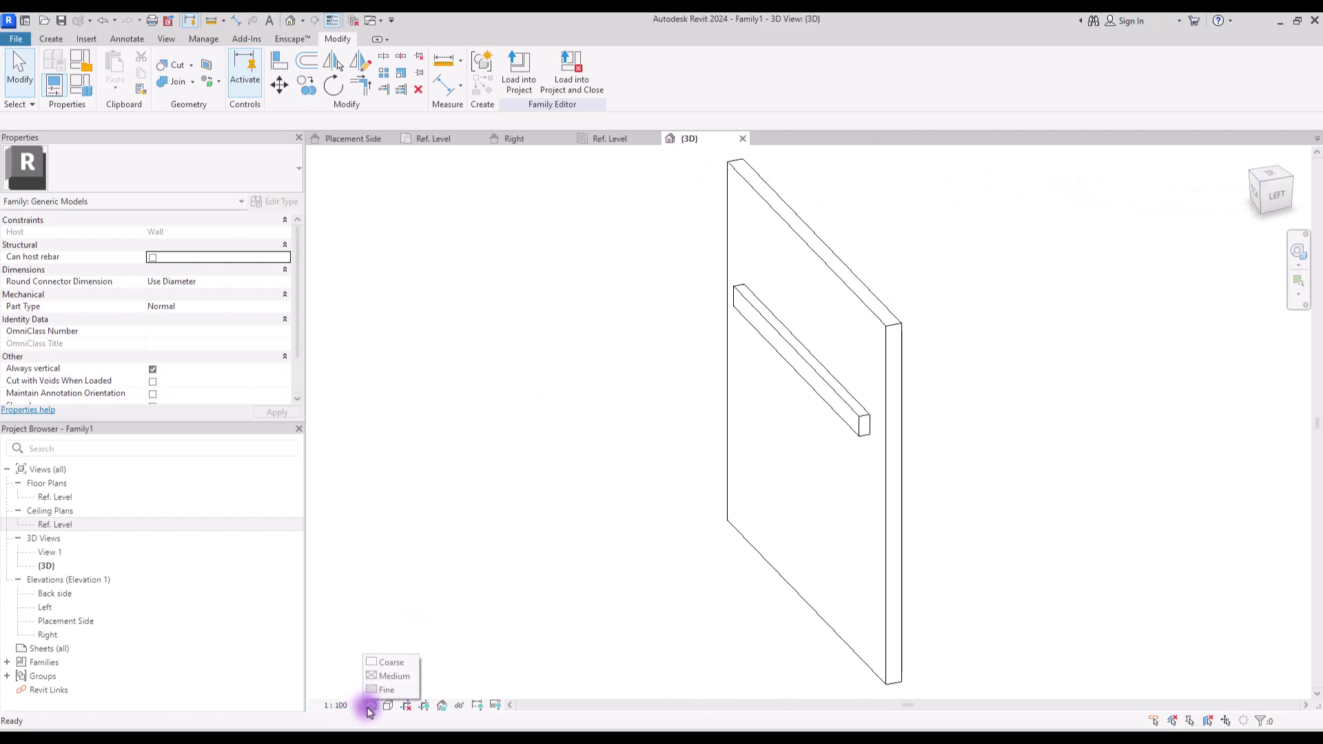
left_click(380, 686)
left_click(388, 705)
left_click(413, 653)
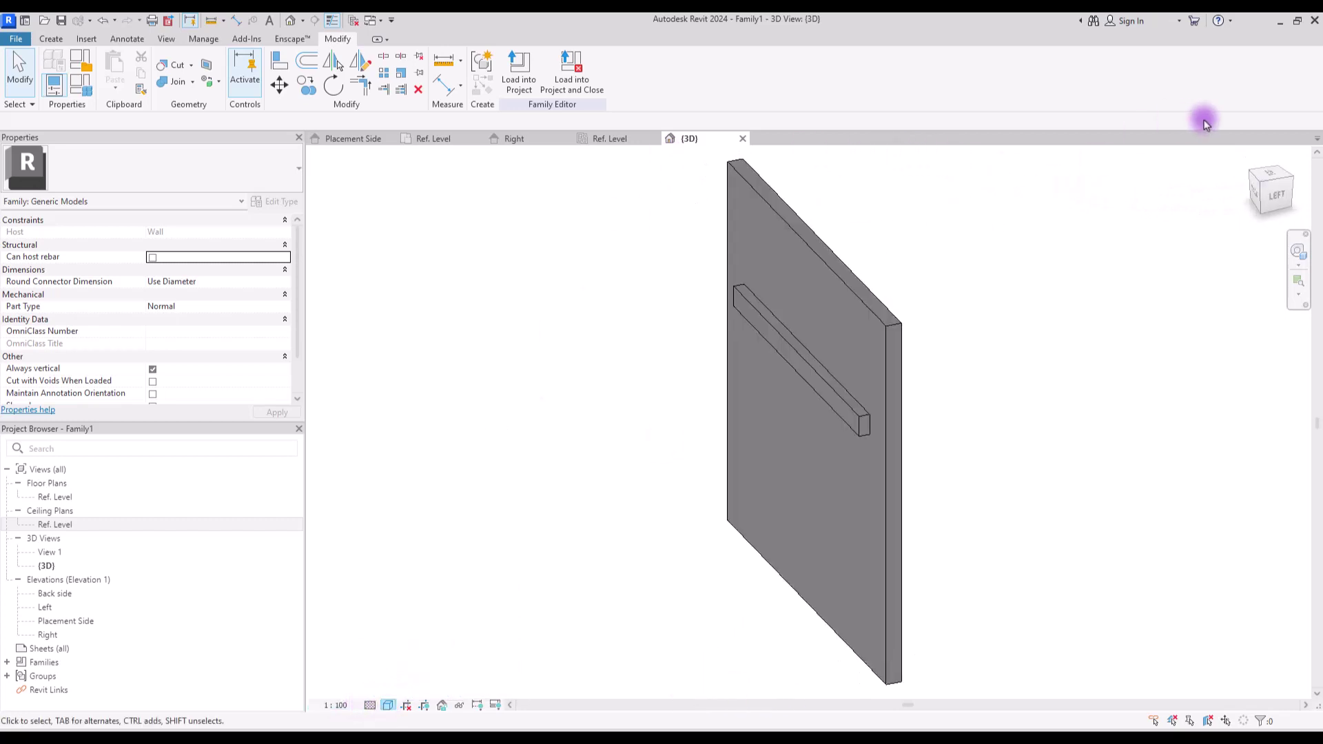
left_click(1294, 175)
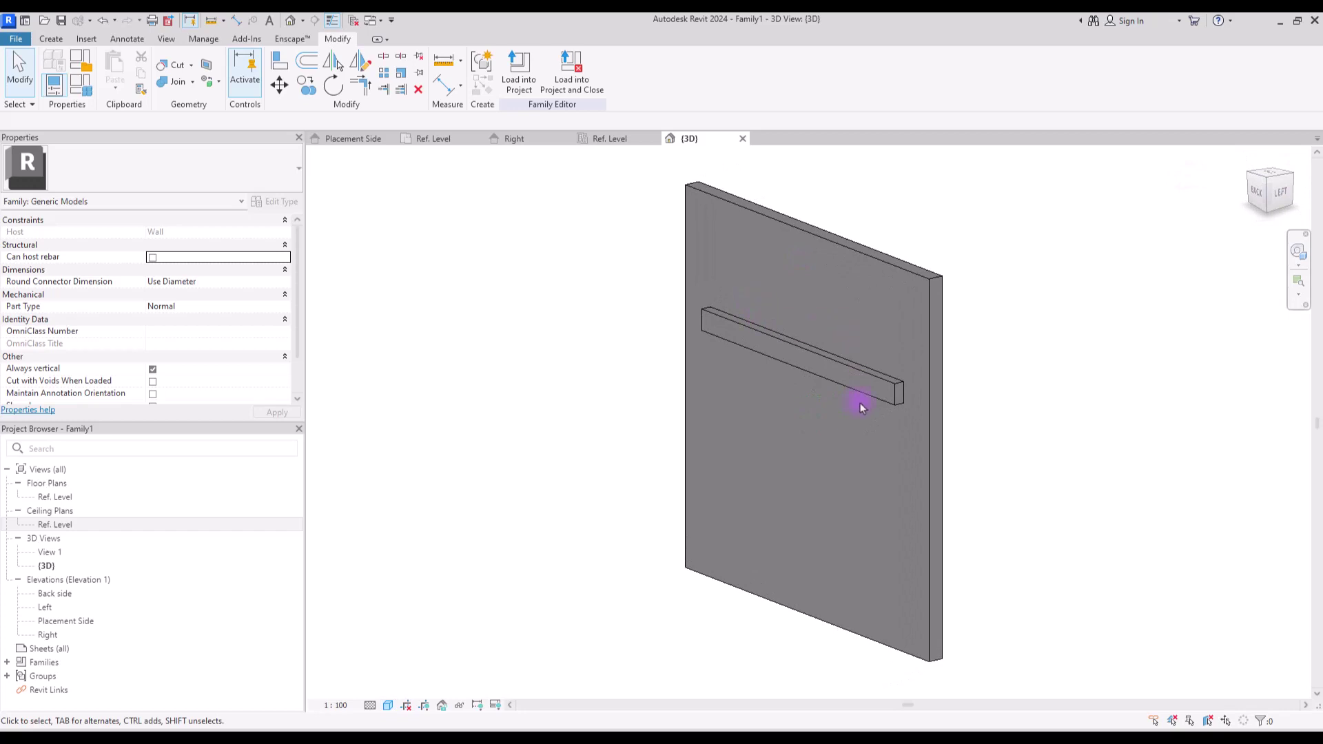
scroll(860, 406, "up", 3)
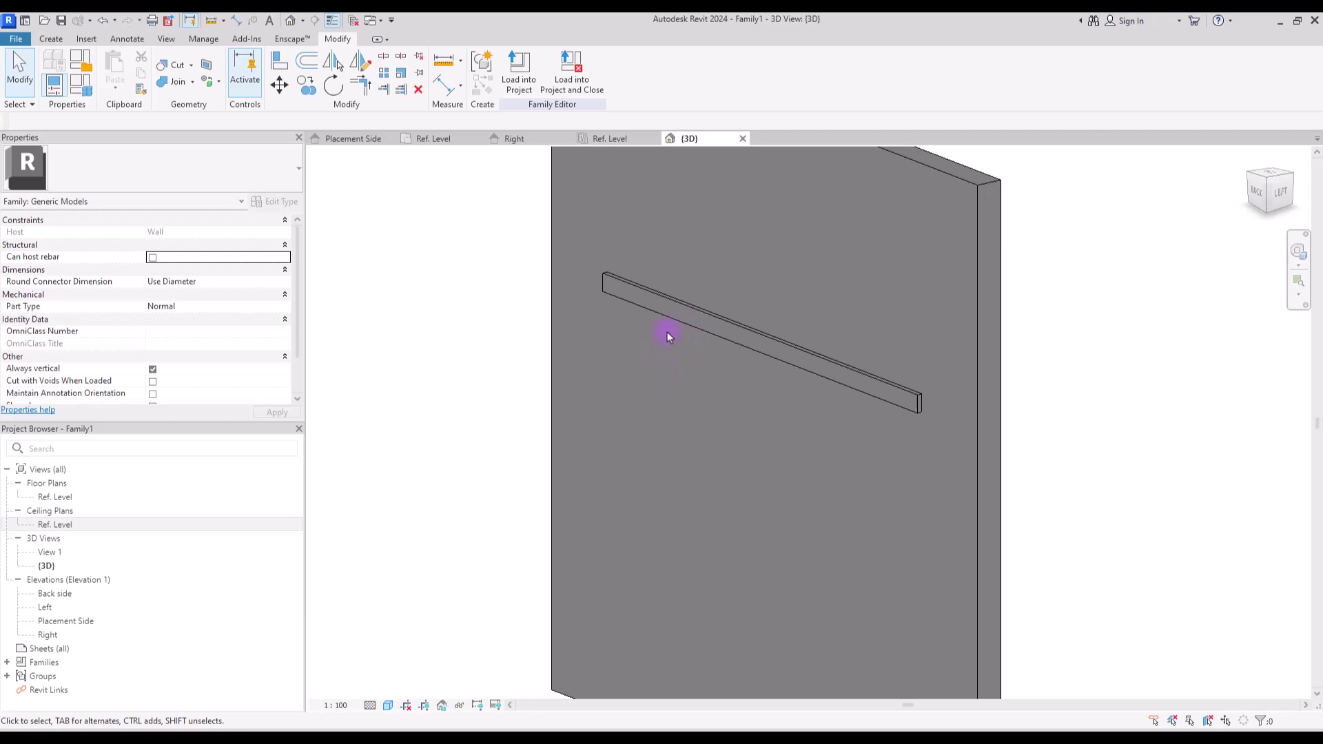
Associate the support extrusion's material with a new type family parameter named Support.
left_click(674, 306)
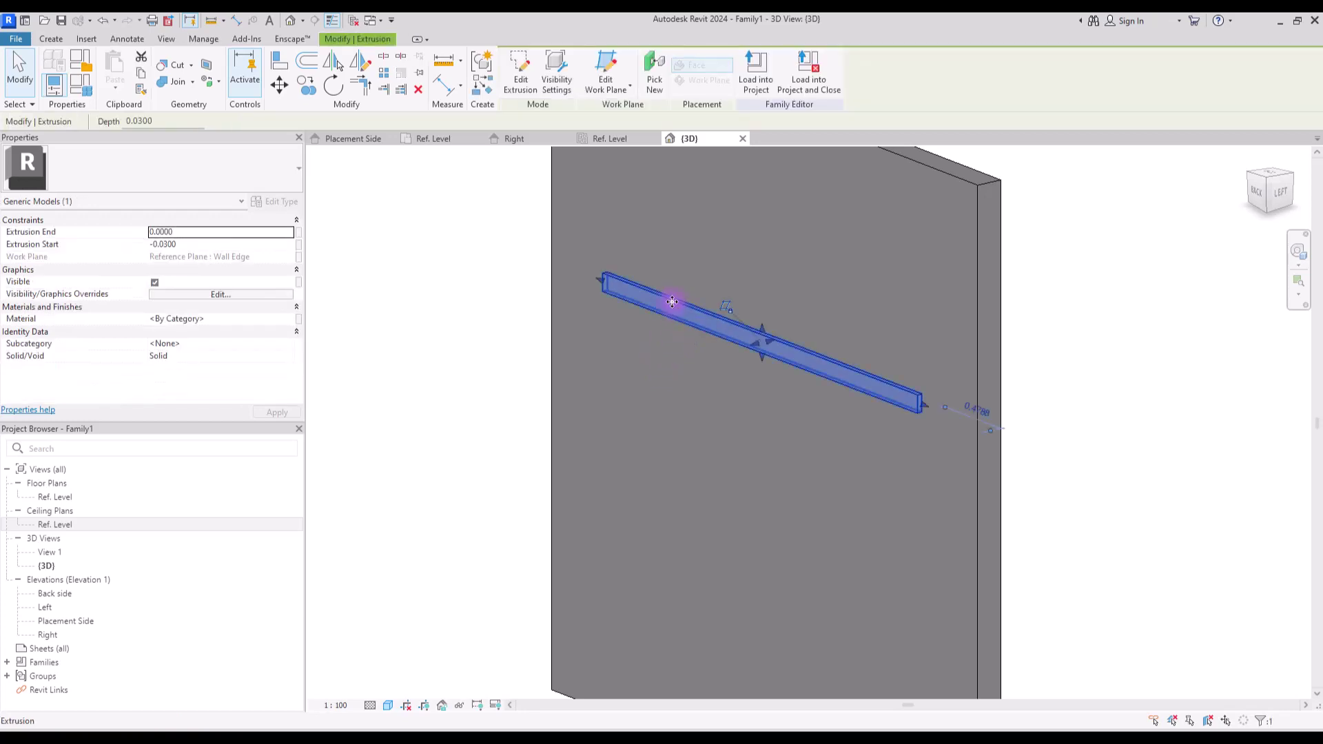
left_click(299, 319)
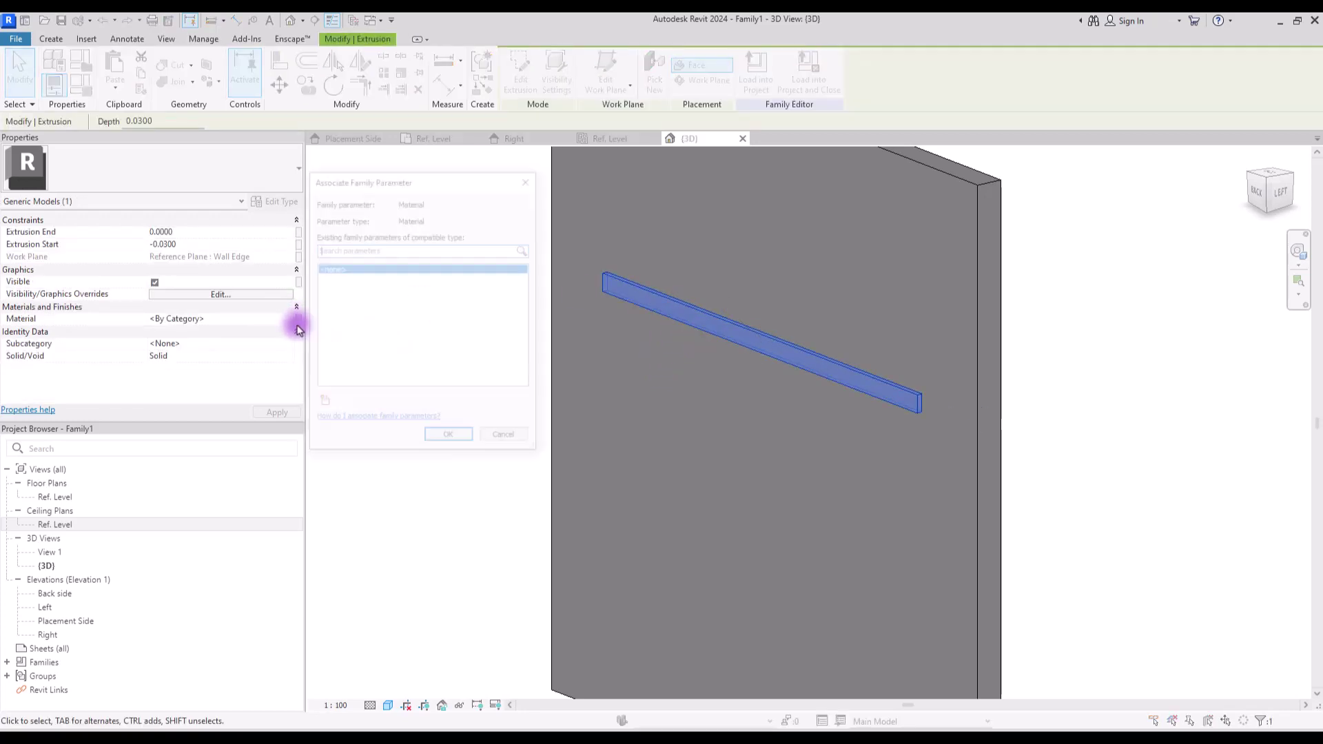
left_click(324, 402)
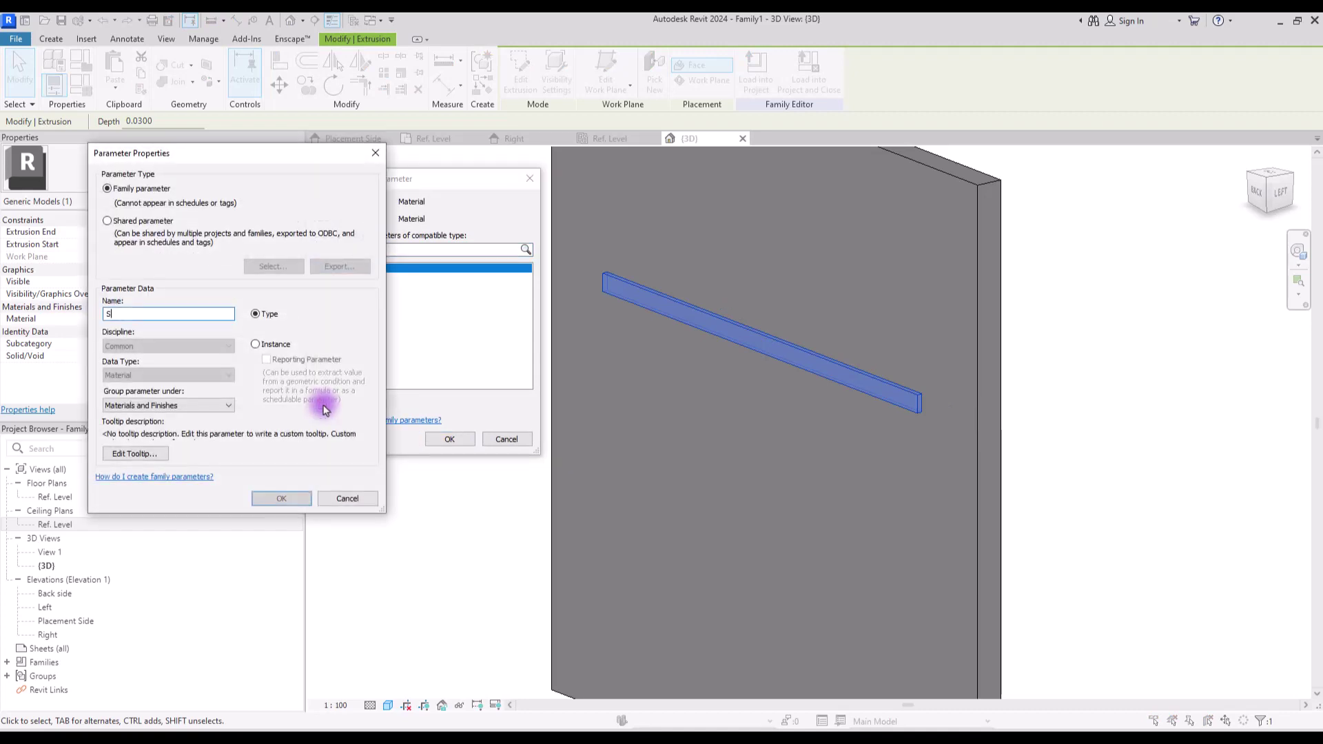
key("Return")
left_click(450, 439)
left_click(338, 218)
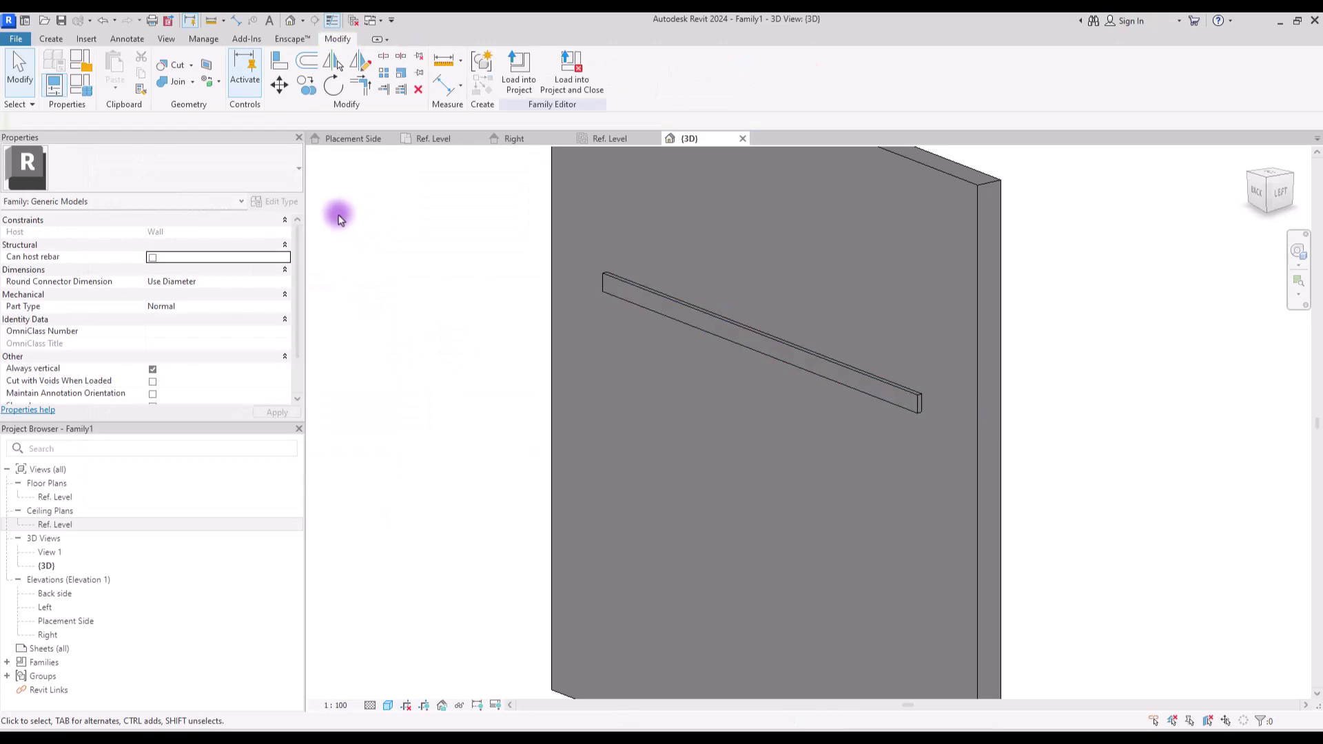
In Family Types, create a new material for the Support parameter and open its name for editing.
left_click(80, 86)
left_click(410, 177)
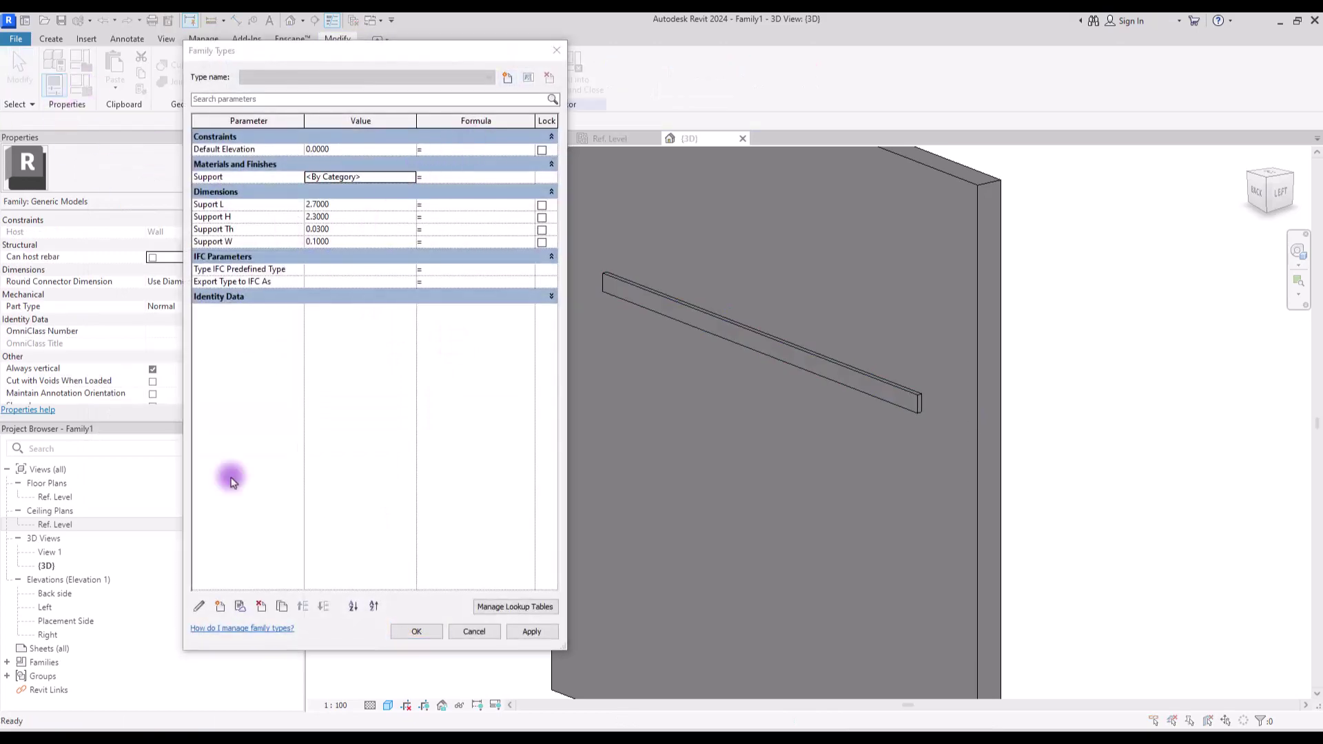
left_click(152, 545)
left_click(193, 559)
right_click(215, 257)
left_click(255, 314)
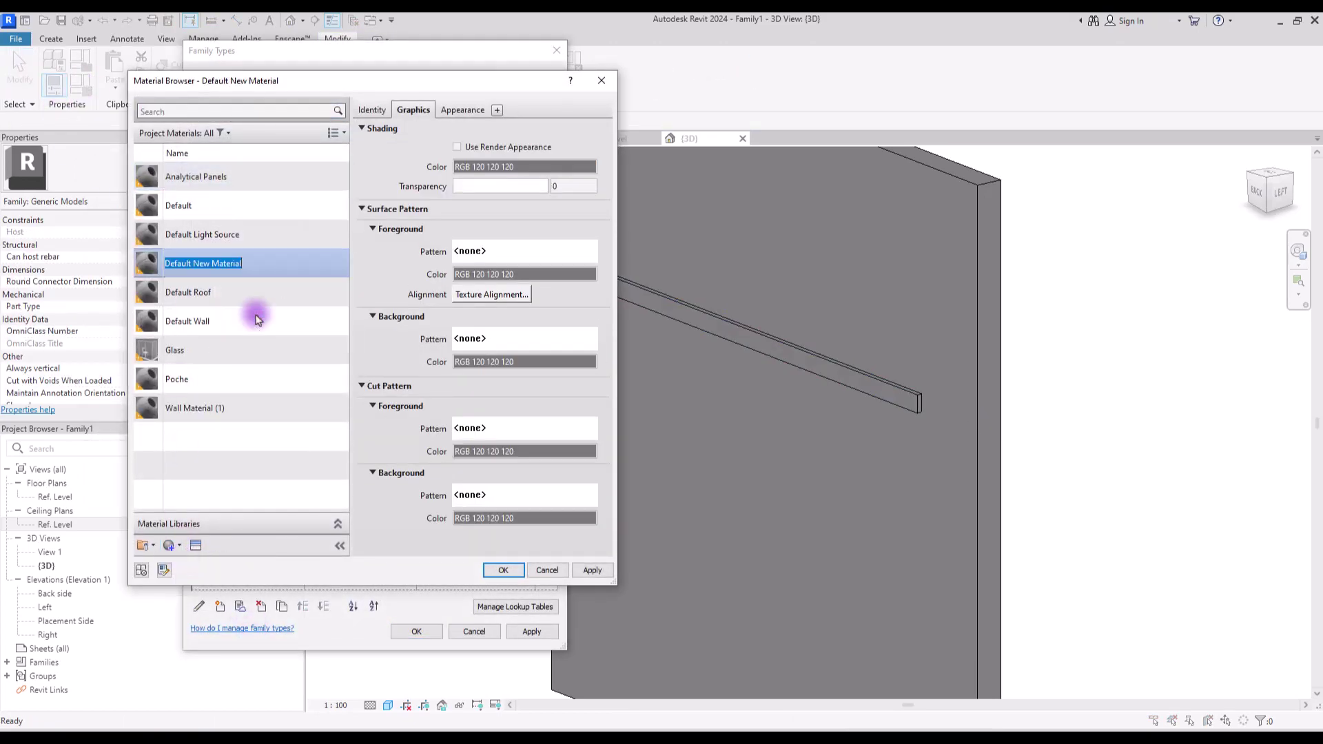
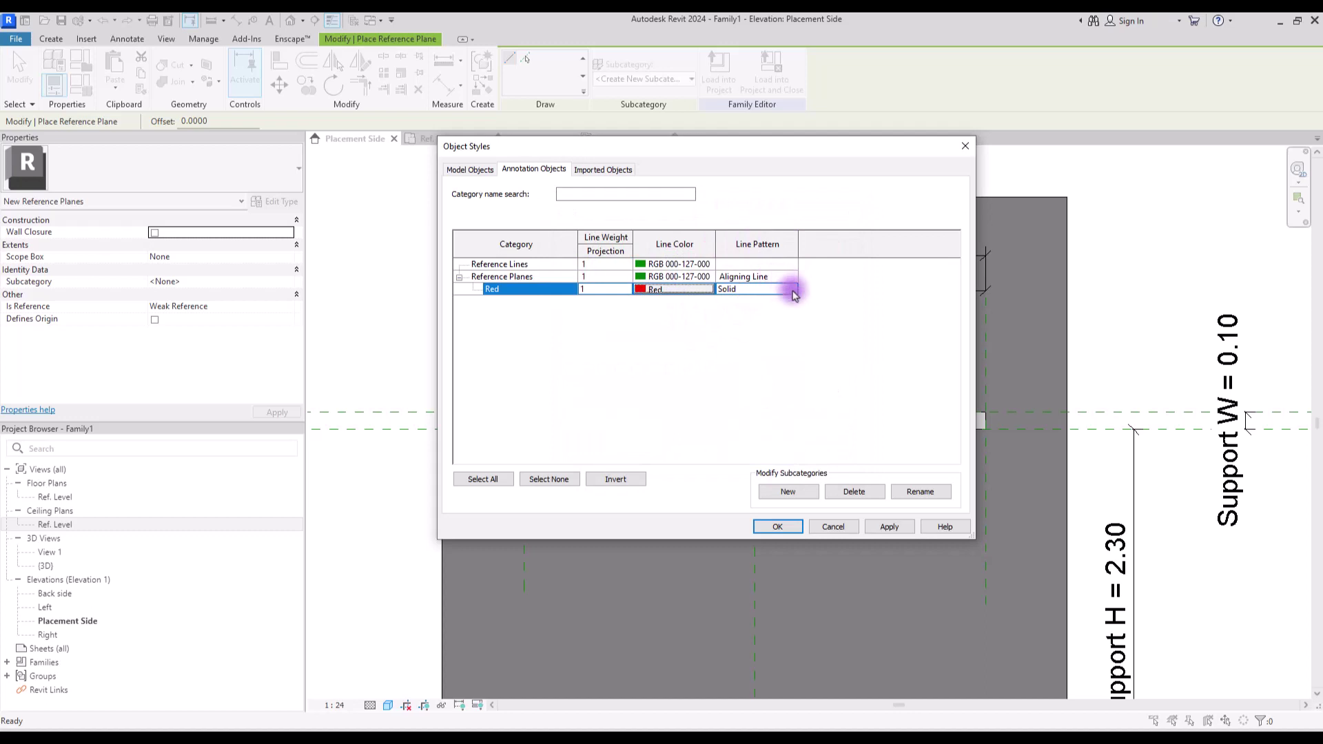
Set the line pattern of the Red reference plane subcategory to Aligning Line and accept the object styles.
left_click(792, 290)
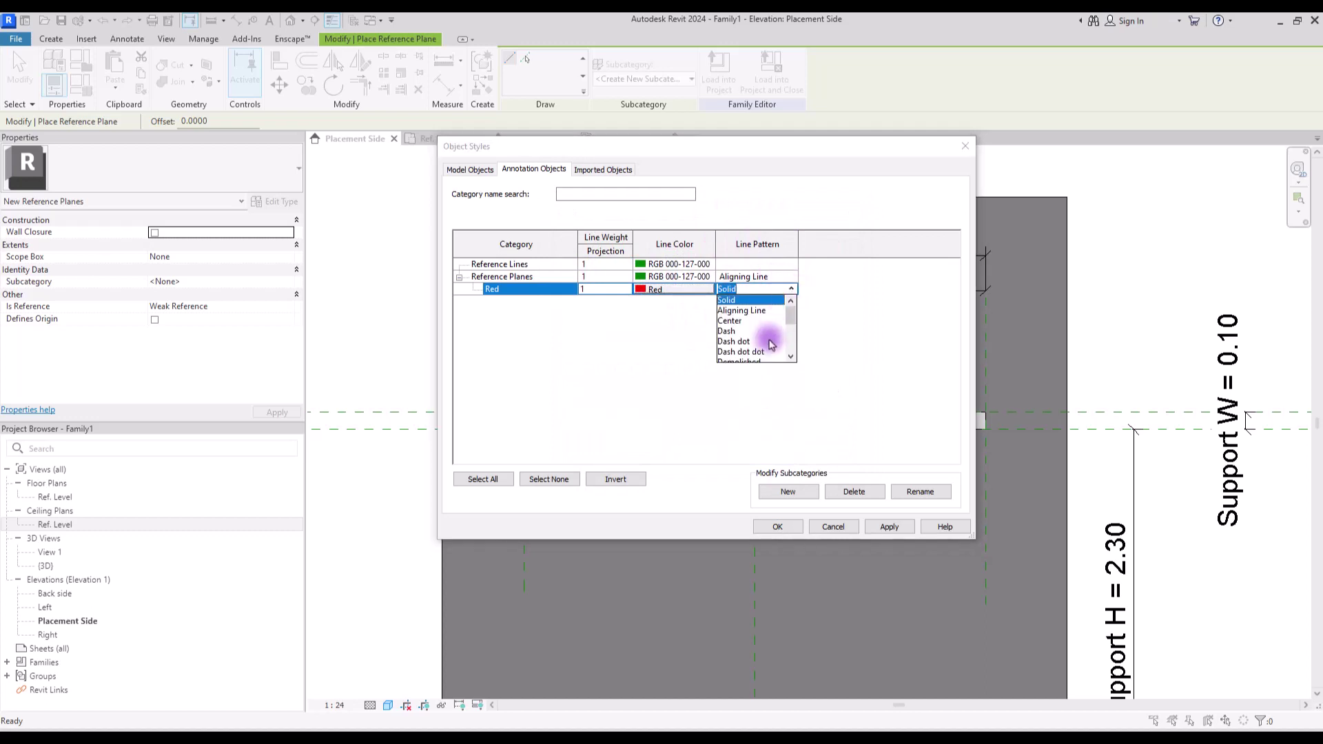
left_click(733, 312)
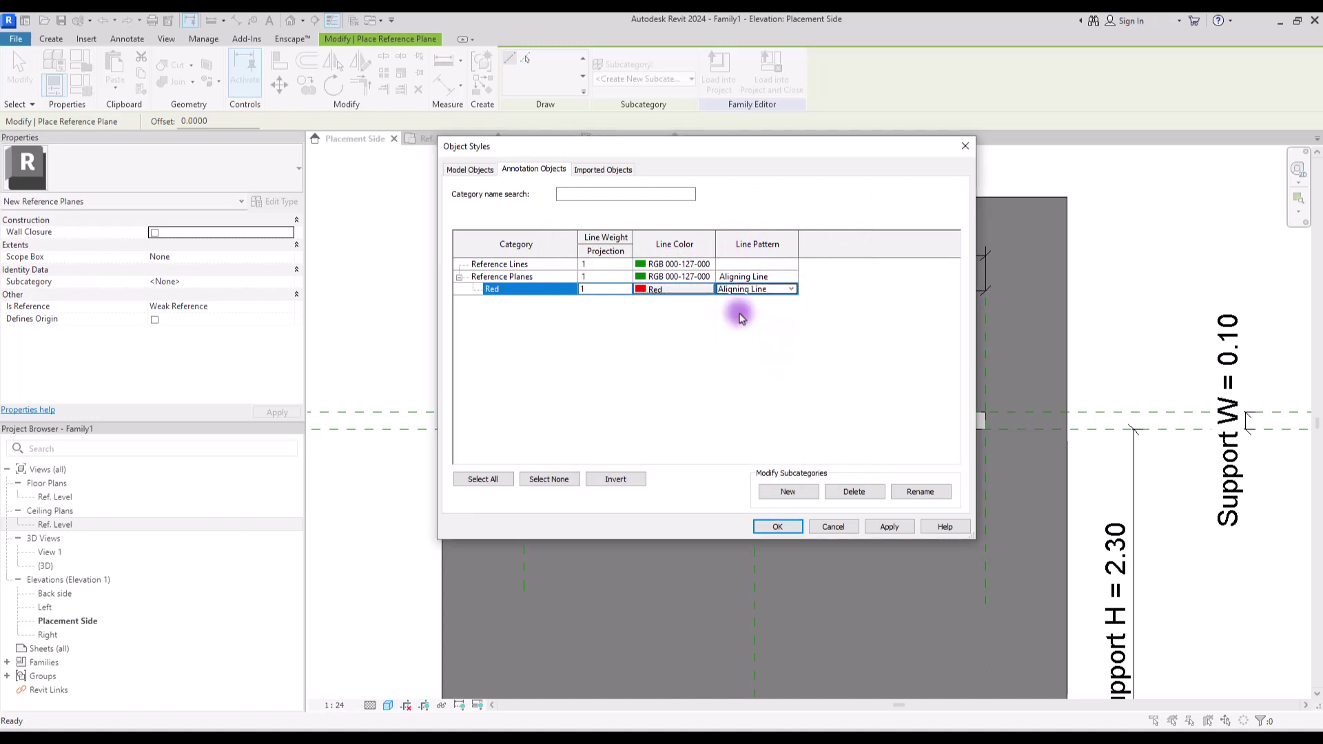
left_click(778, 527)
Draw two vertical Red reference planes across the support, about 1.08 m and 0.97 m either side of the center plane.
left_click(570, 342)
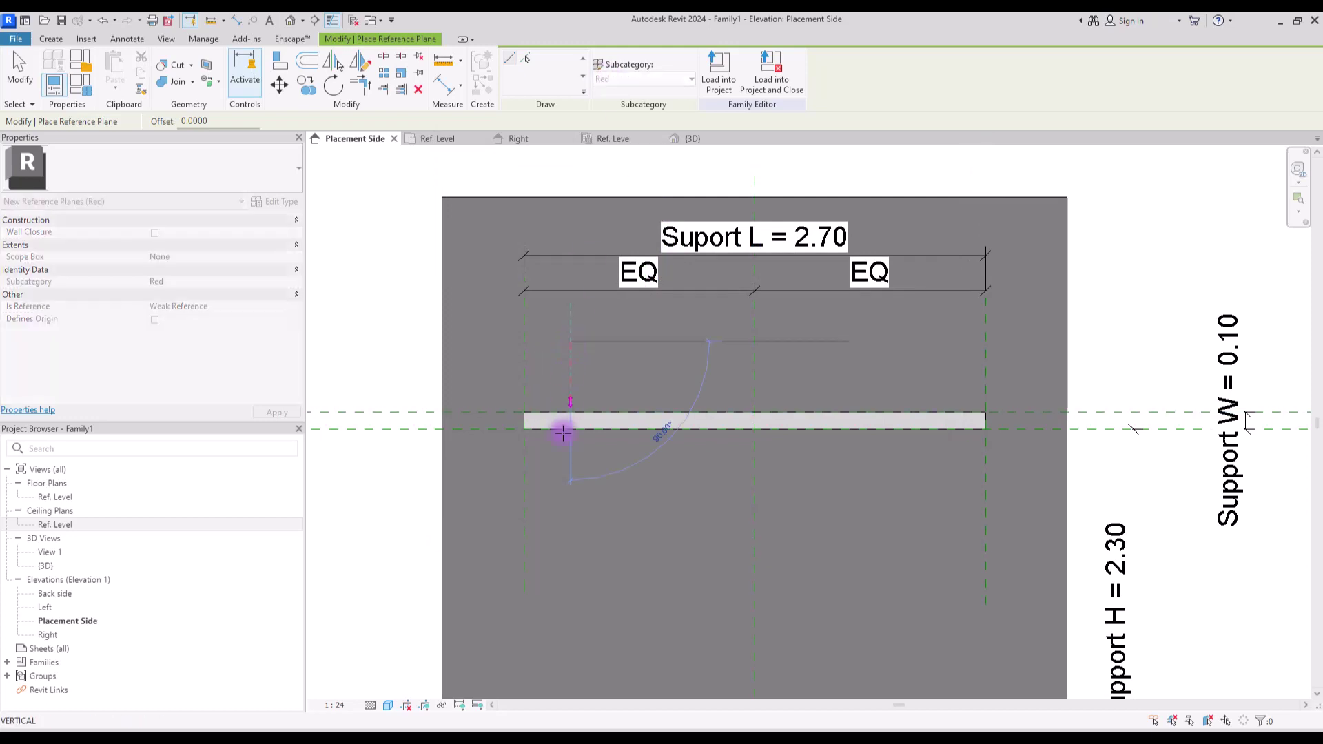
left_click(567, 563)
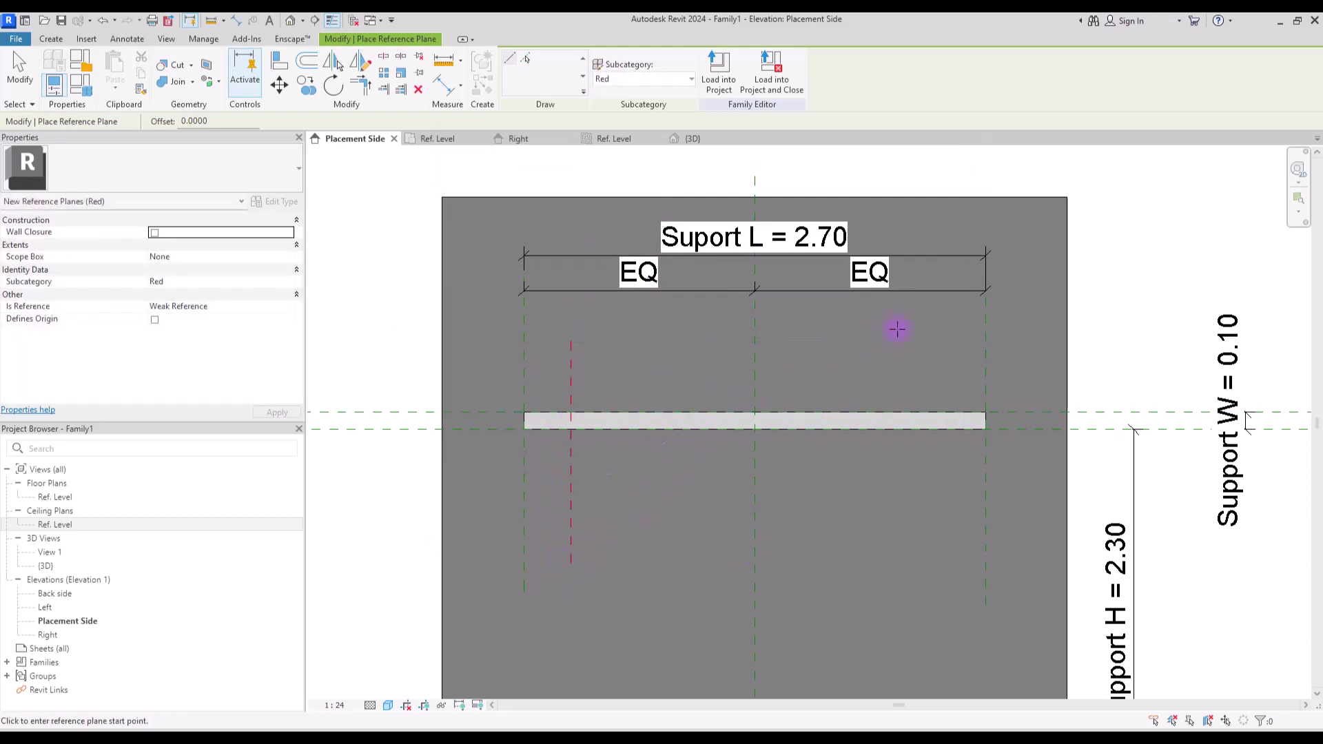
left_click(920, 338)
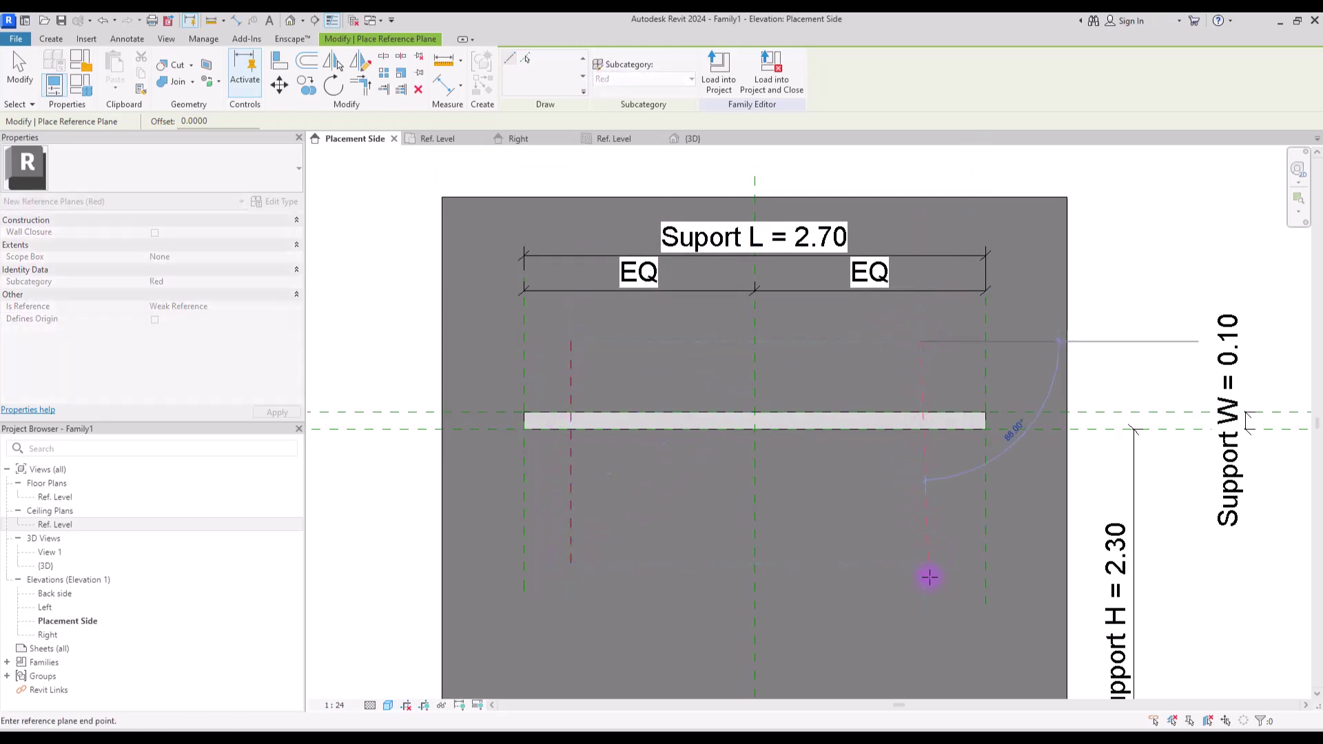
left_click(919, 563)
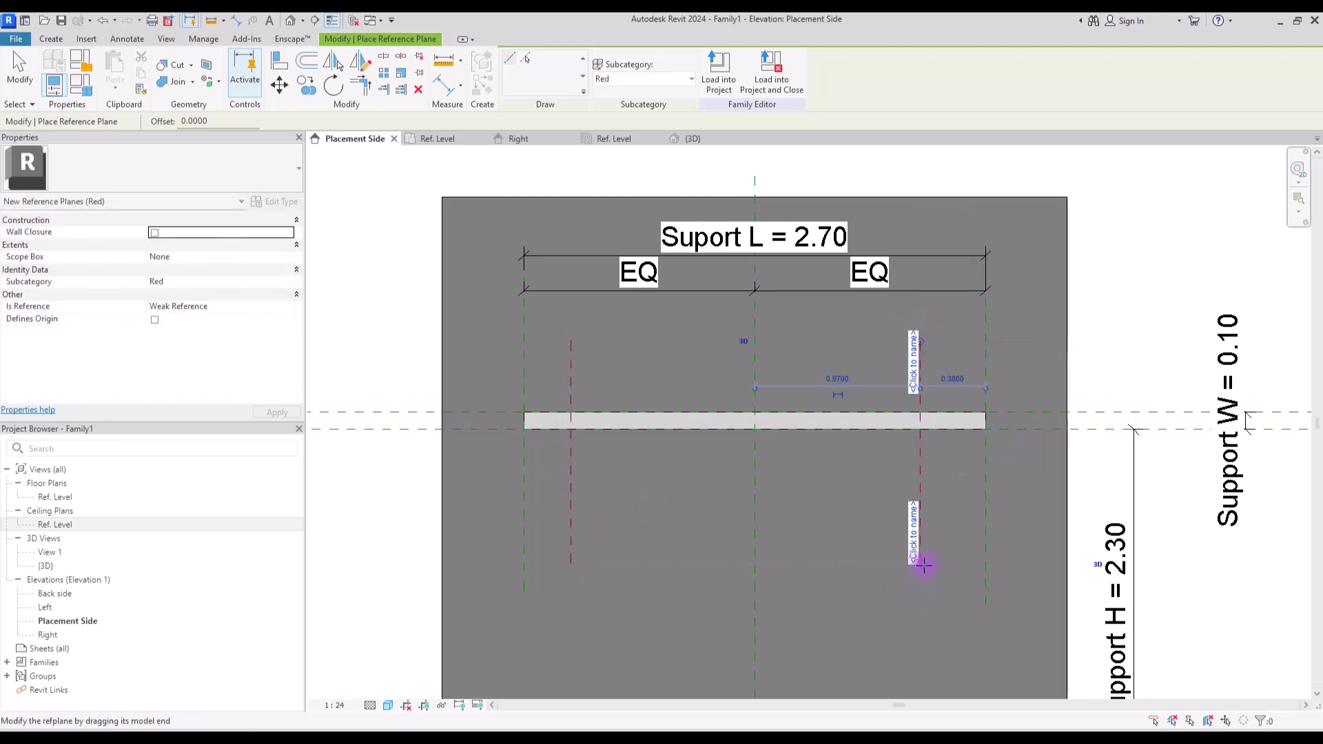
key("Escape")
key("Escape")
Dimension the two red planes through the center reference plane and make the segments equal.
left_click(444, 83)
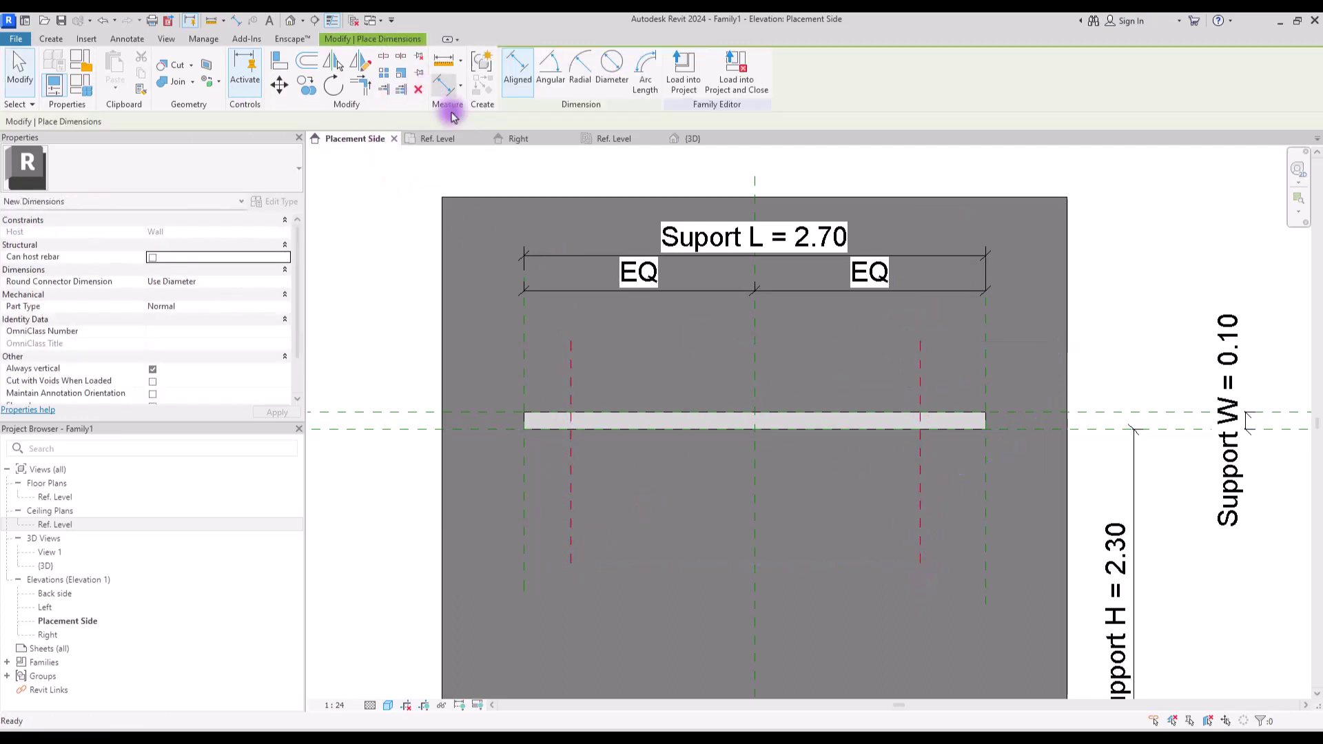
left_click(754, 366)
left_click(920, 379)
scroll(920, 379, "down", 3)
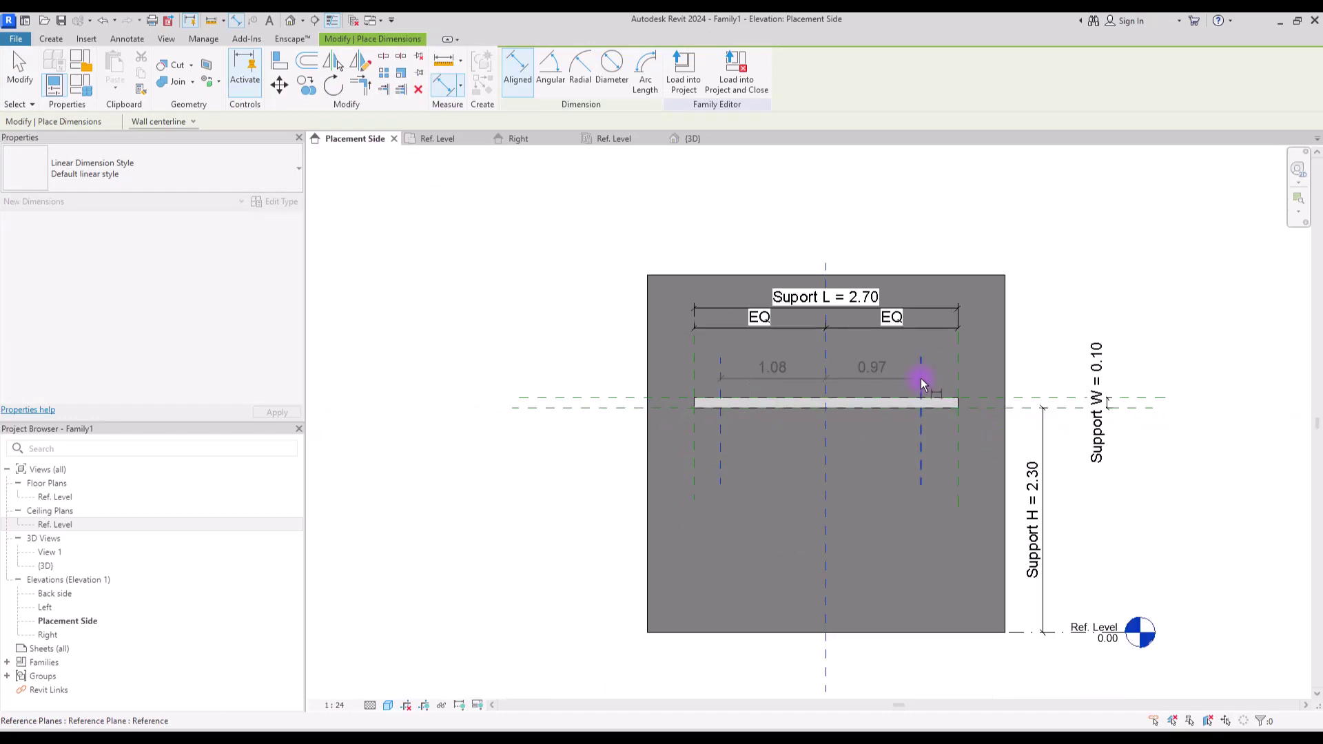
left_click(1204, 362)
left_click(824, 391)
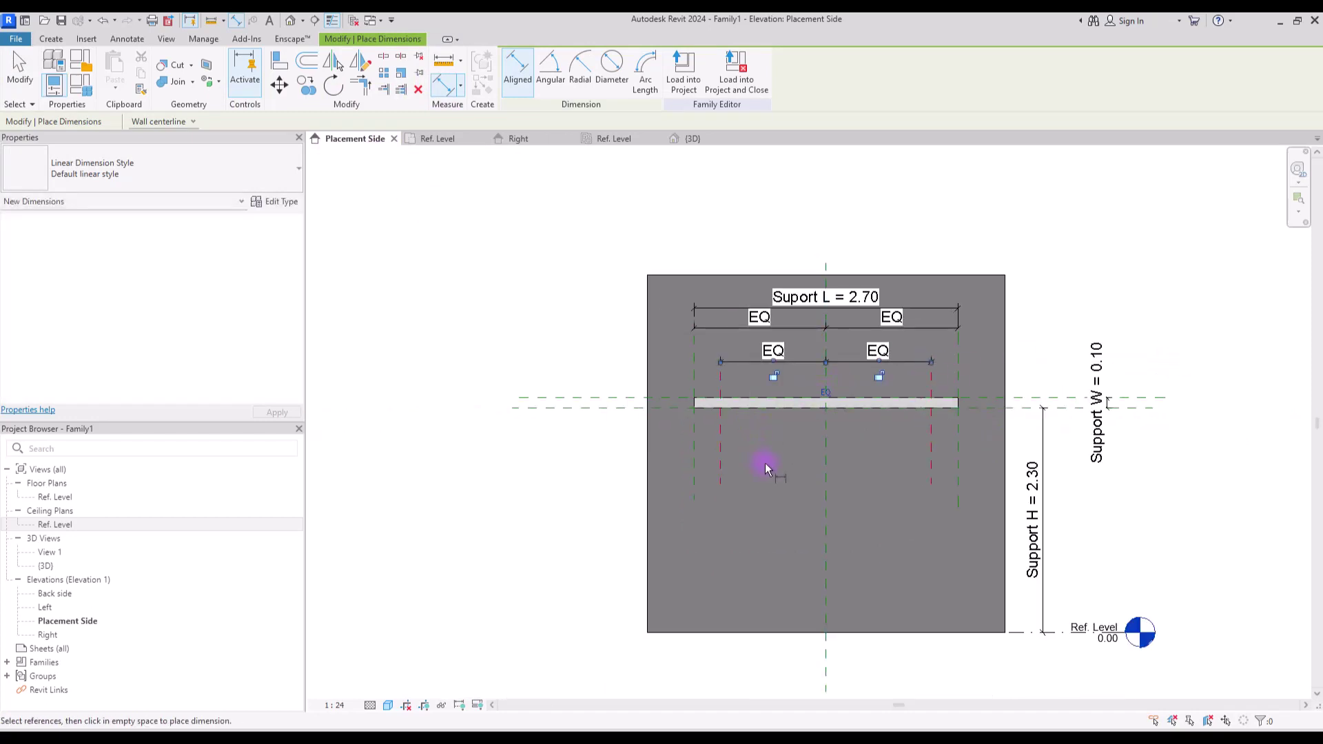
Dimension the overall distance between the two red planes and label it with a new type parameter Rail L.
left_click(721, 429)
left_click(931, 432)
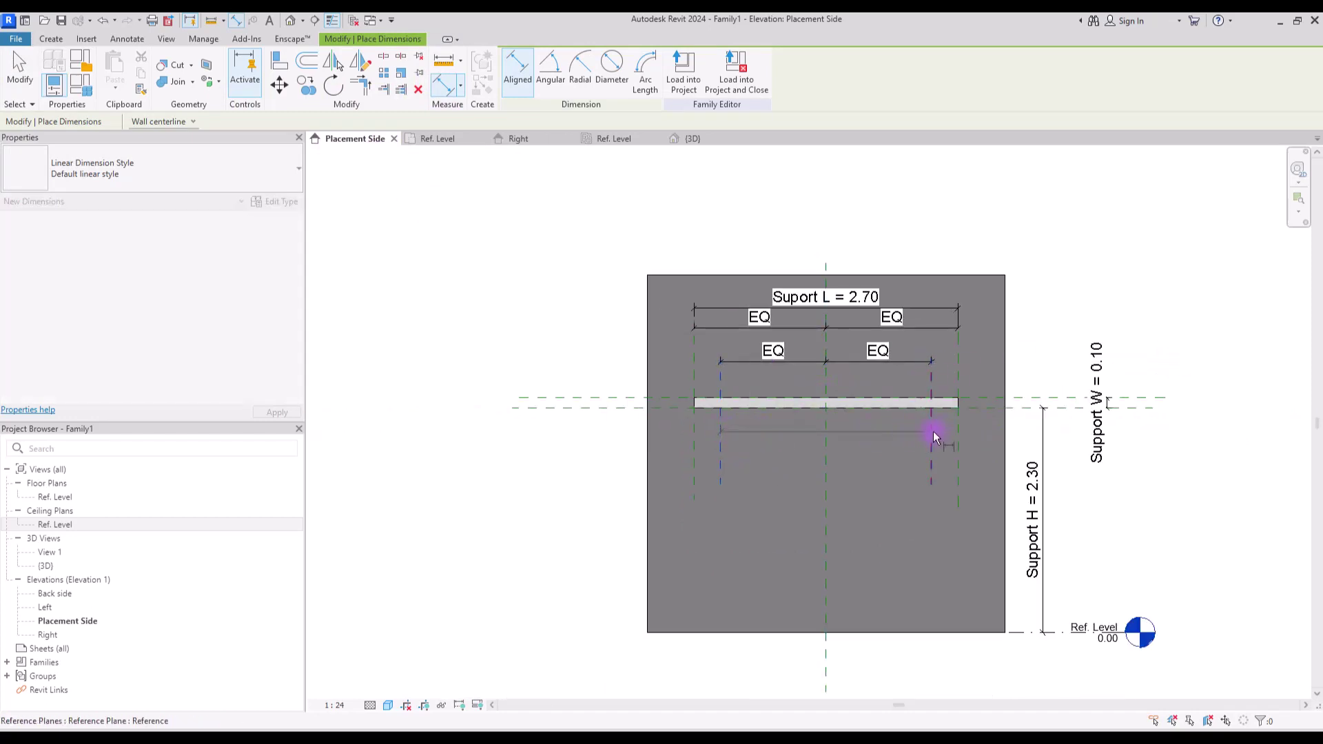
left_click(1040, 358)
key("Escape")
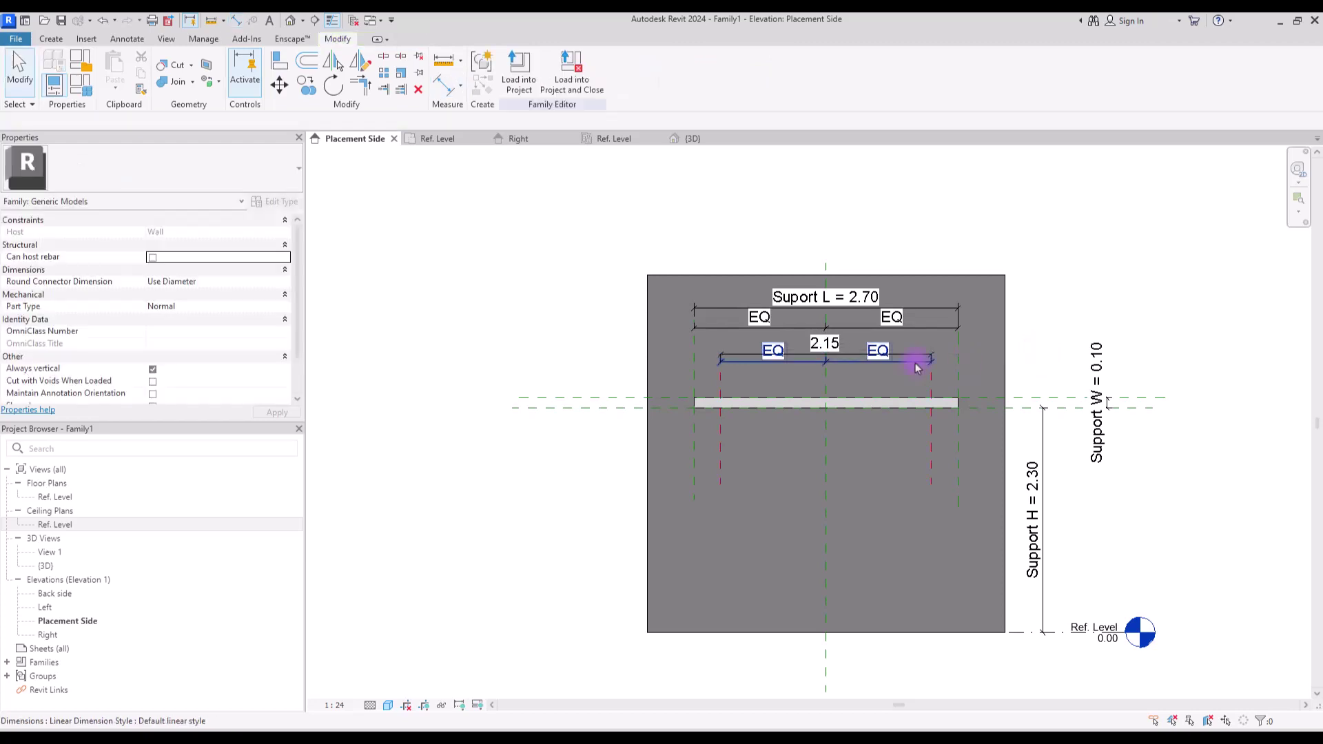
left_click(647, 69)
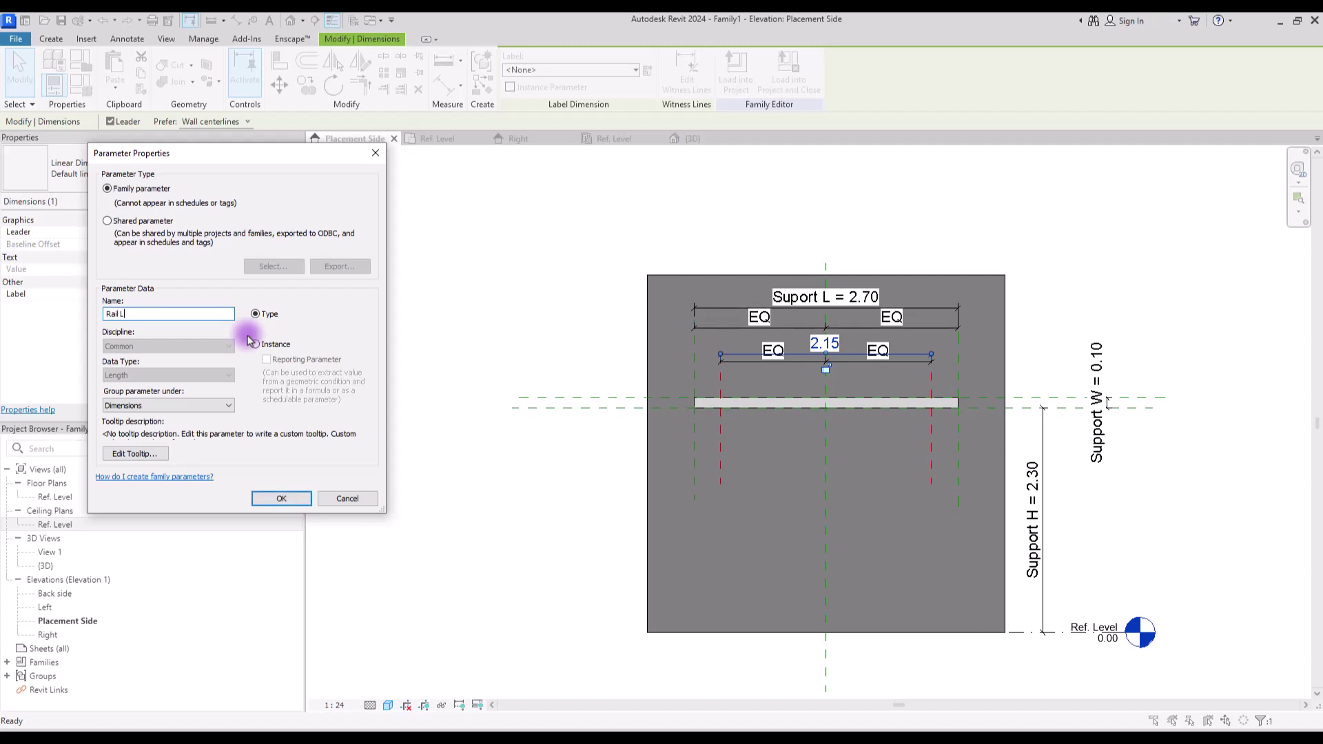
left_click(270, 495)
In the Ref. Level ceiling plan, draw a horizontal Red reference plane about 0.19 m out from the Wall Edge plane.
left_click(519, 138)
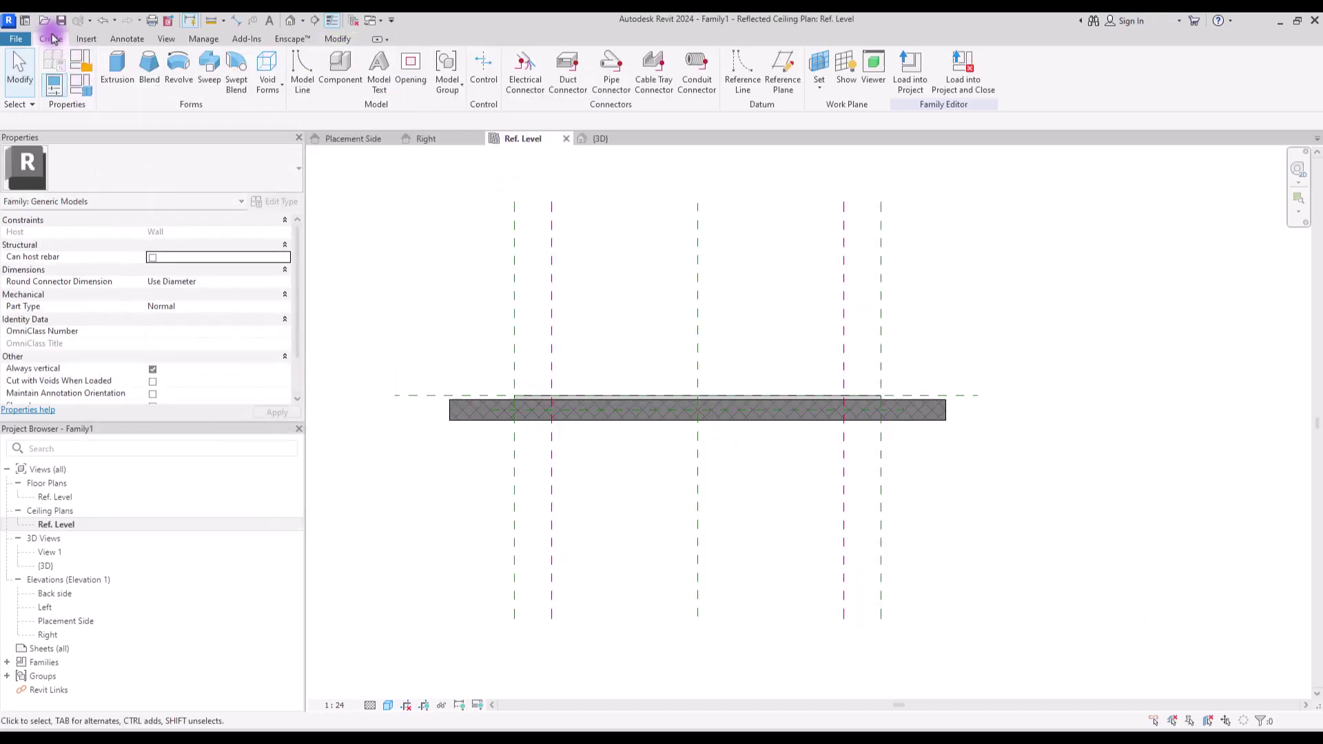
left_click(779, 72)
left_click(644, 78)
left_click(605, 109)
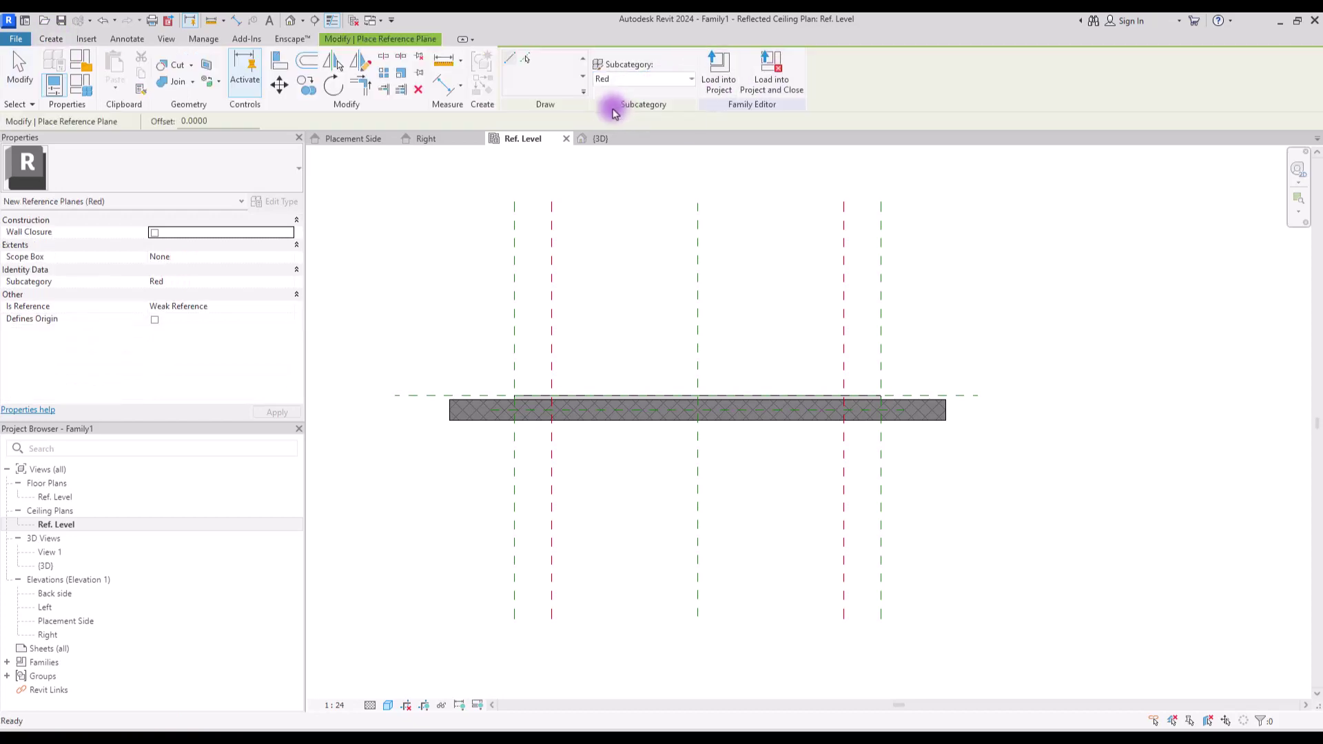
left_click(468, 370)
left_click(979, 369)
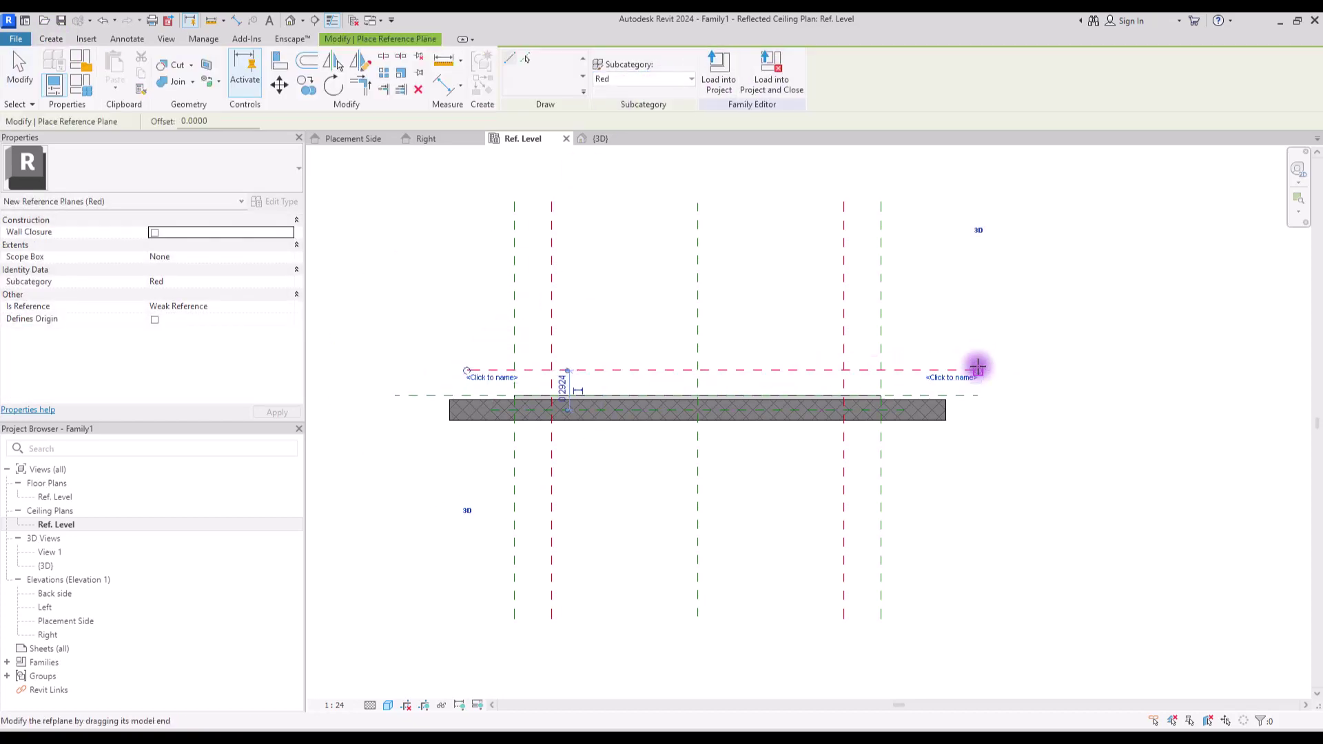
key("Escape")
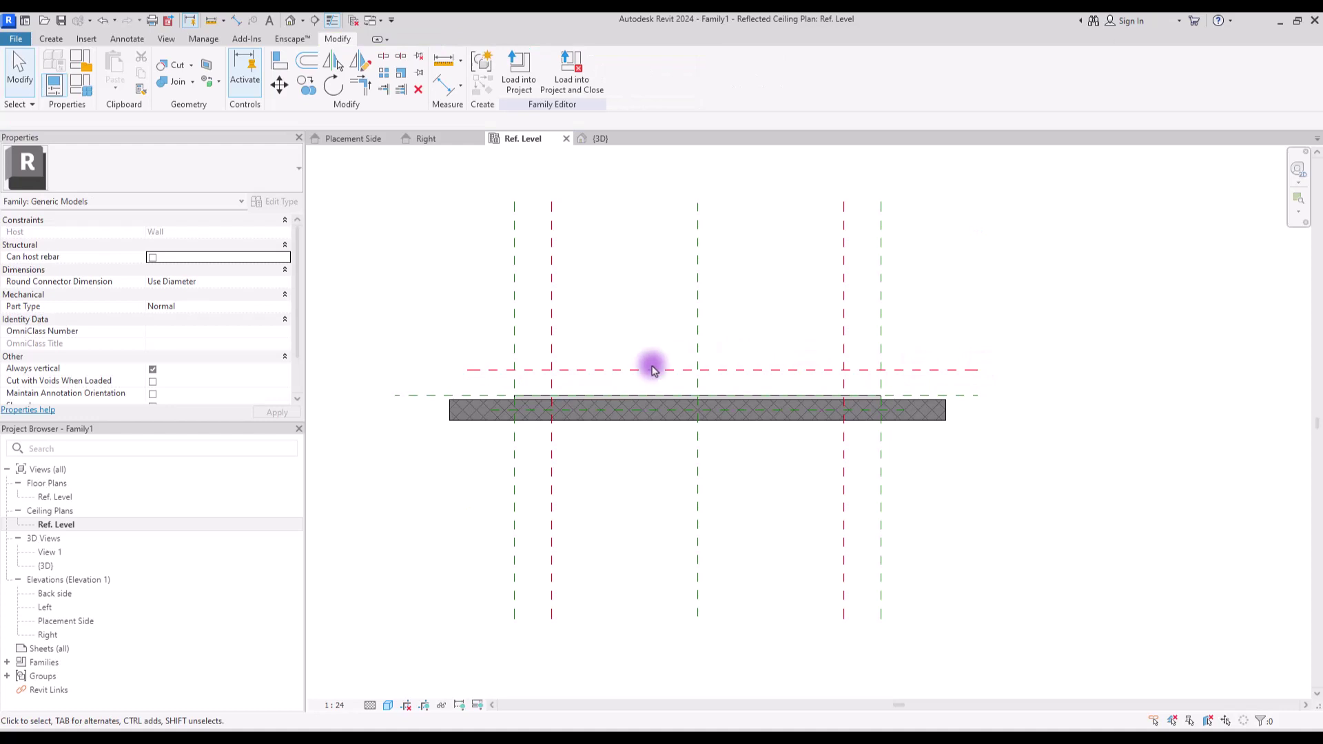
Name the horizontal red reference plane Rail.
left_click(588, 369)
left_click(499, 378)
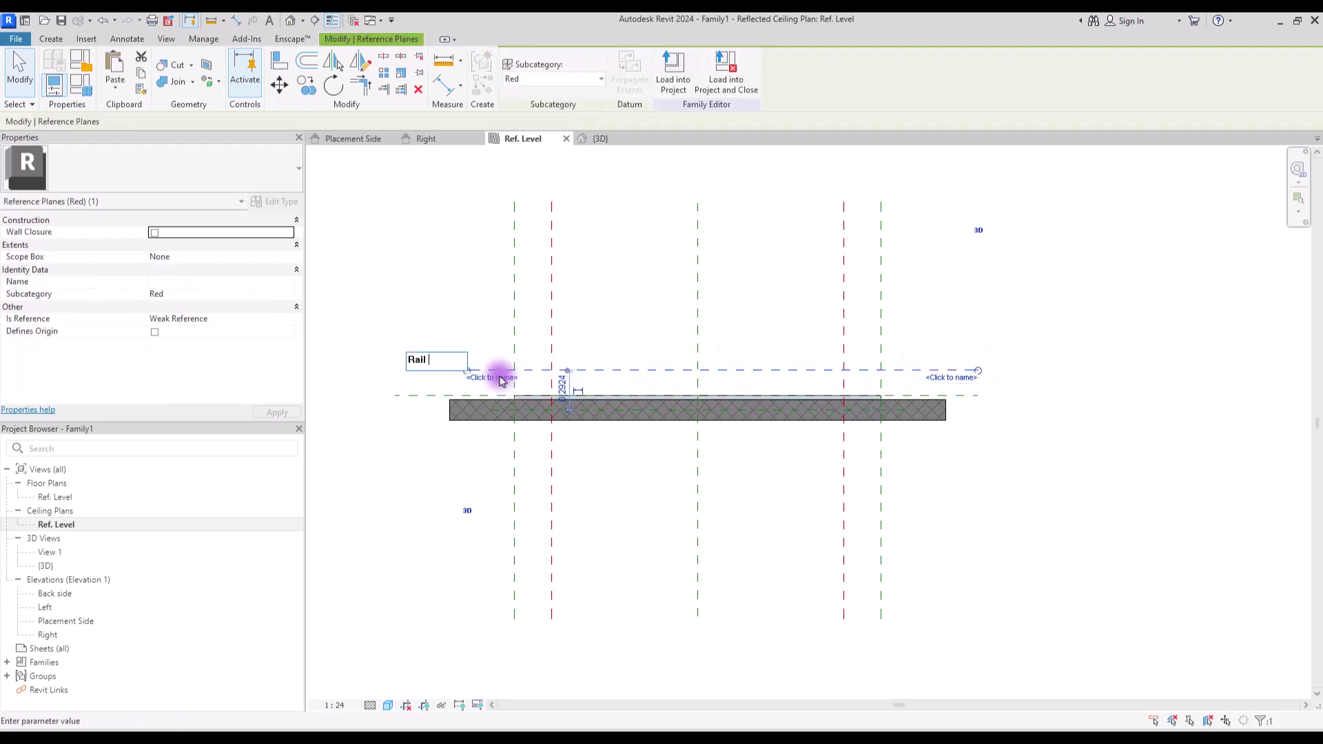
type("Rail")
key("Return")
left_click(673, 296)
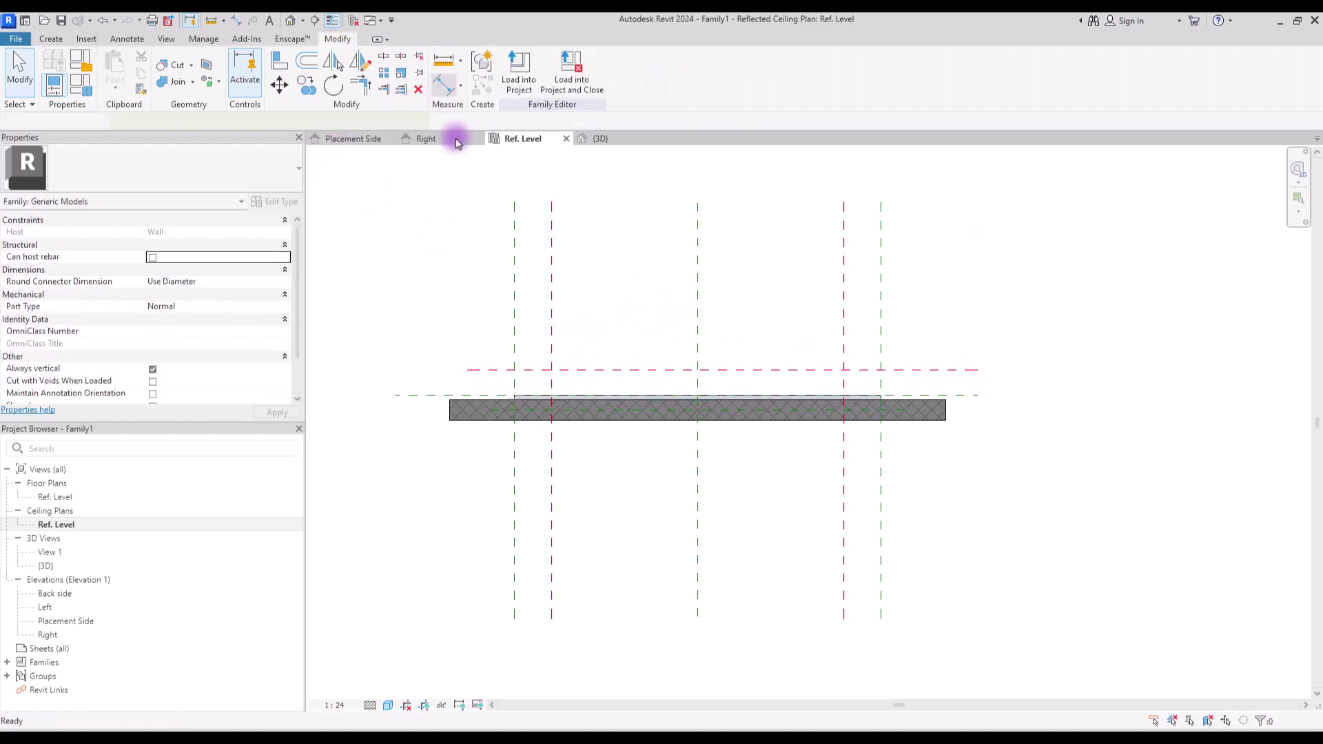
Dimension between the Wall Edge plane and the horizontal red plane, and label it with a new type parameter Rail Dis.
key("d")
key("i")
left_click(435, 397)
left_click(428, 482)
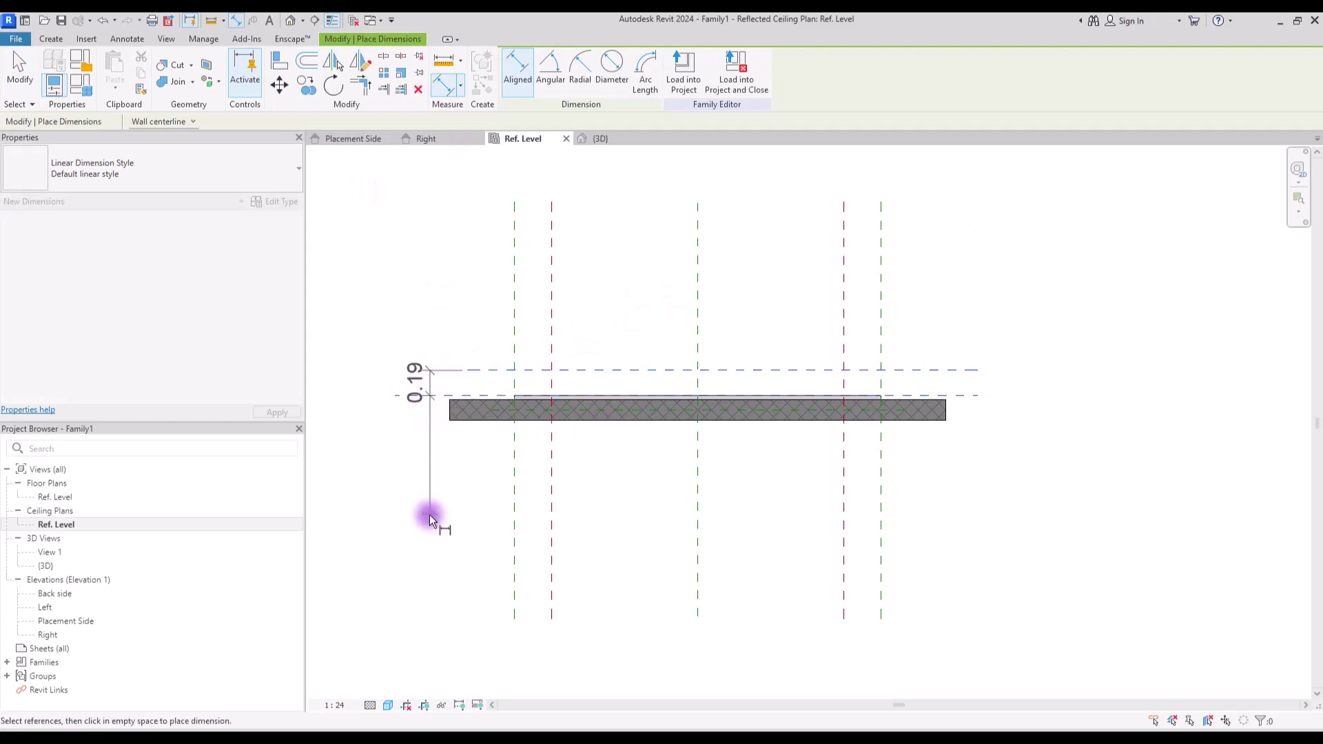
key("Escape")
key("Escape")
left_click(432, 378)
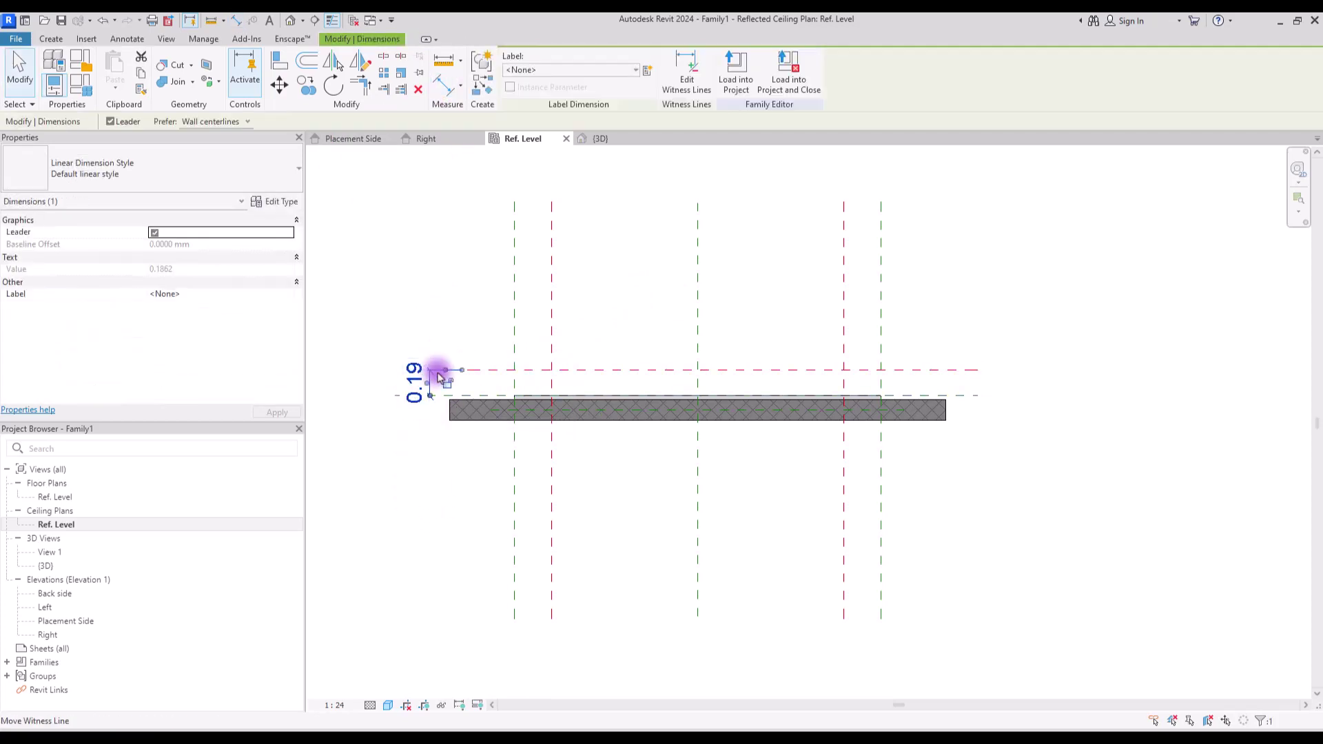
left_click(646, 75)
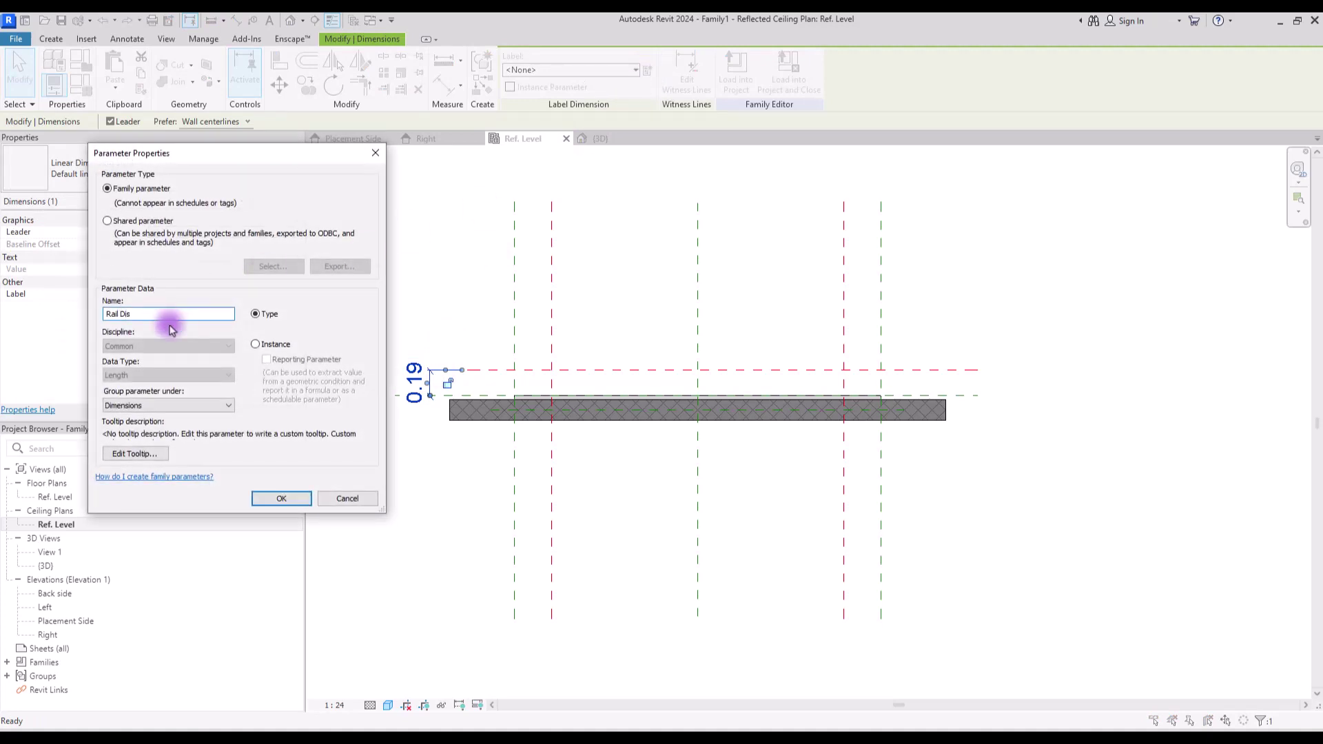
left_click(281, 498)
Start a Sweep and sketch its path along the Rail 1 plane between the vertical red planes, with short returns to the Wall Edge plane.
left_click(51, 39)
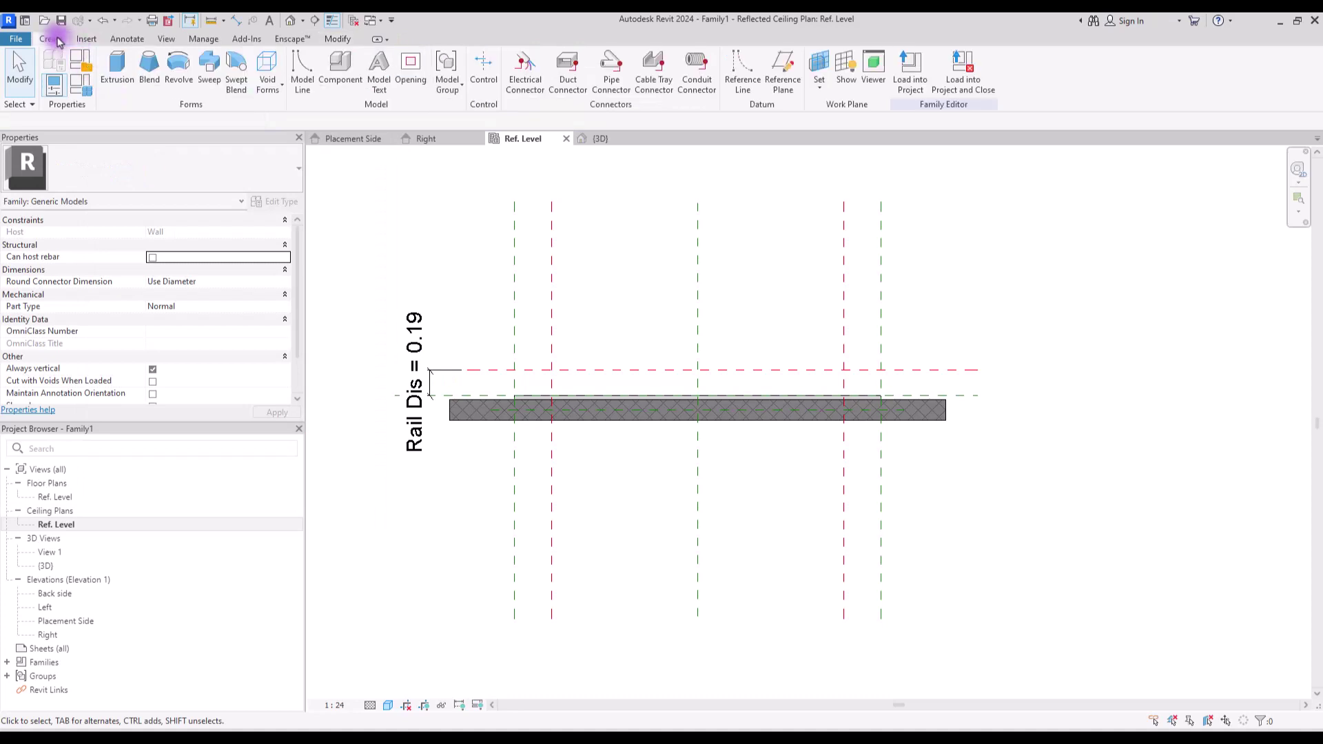
left_click(205, 81)
left_click(652, 66)
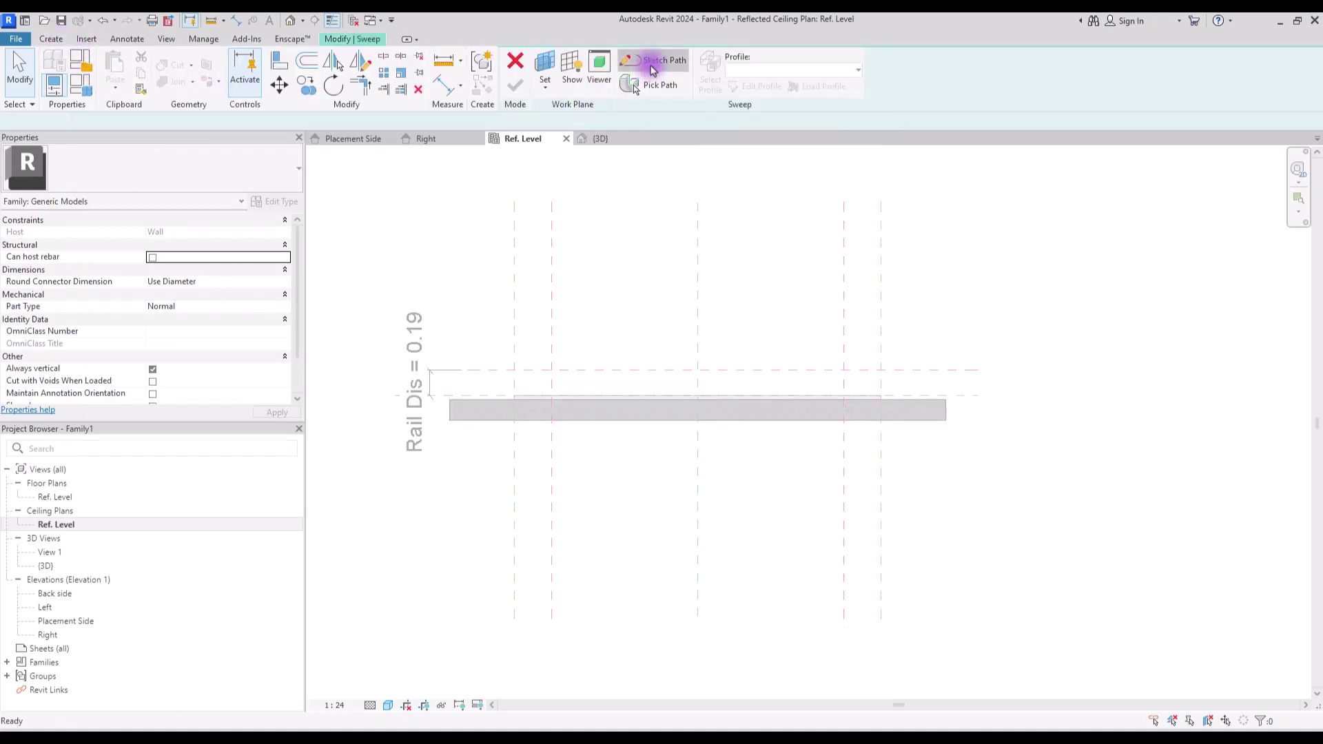
left_click(551, 370)
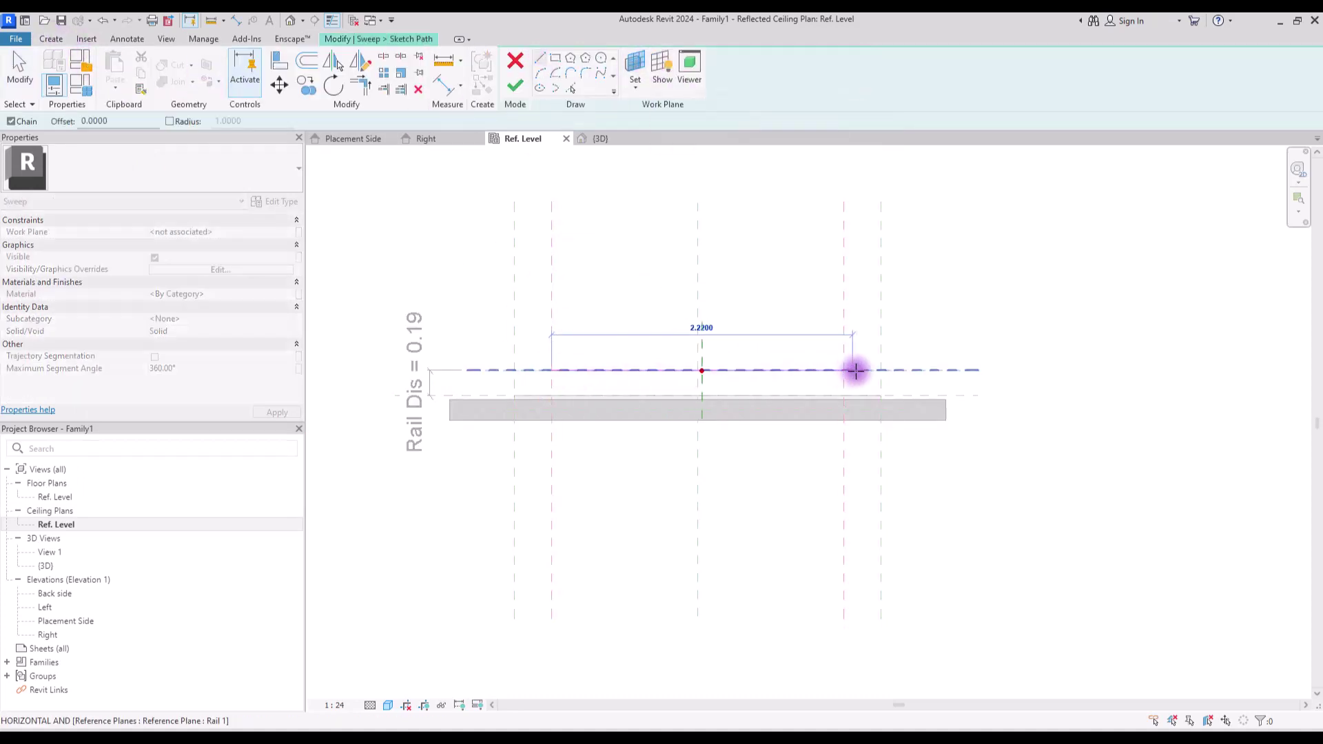
left_click(843, 371)
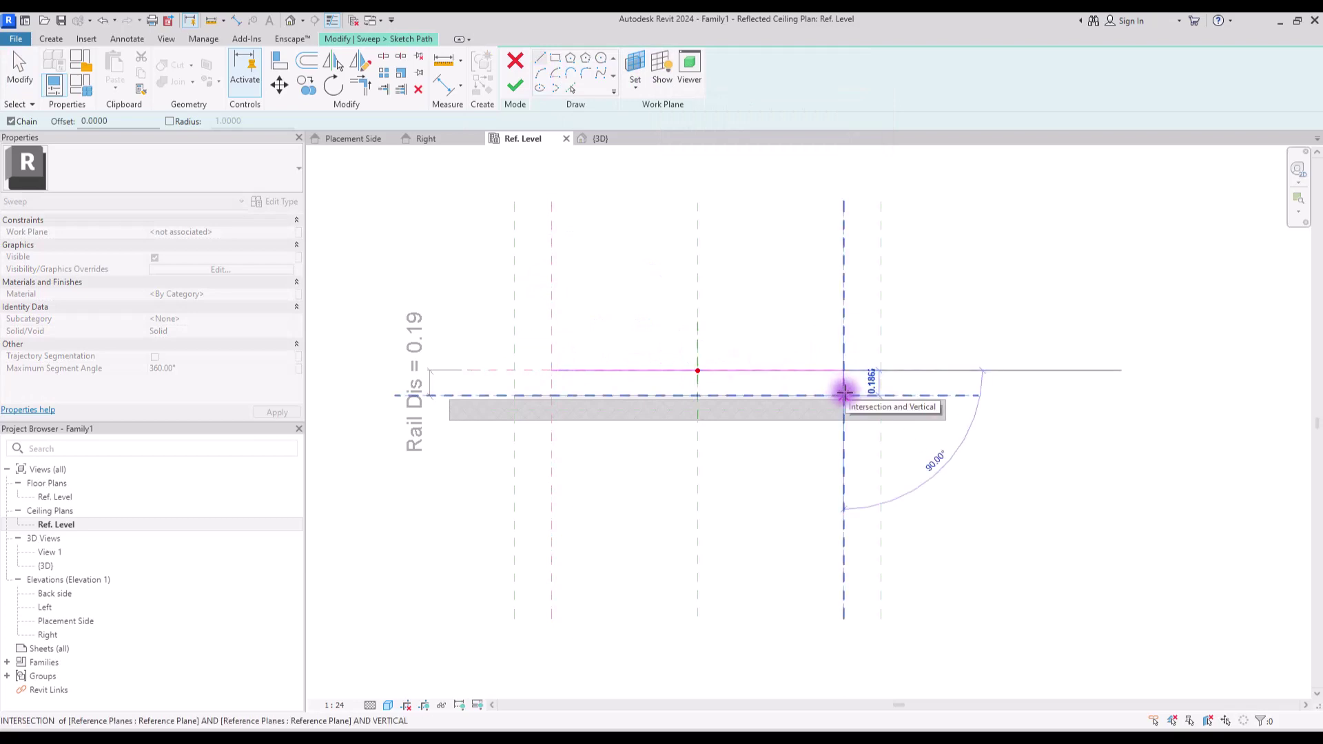
left_click(843, 393)
key("Escape")
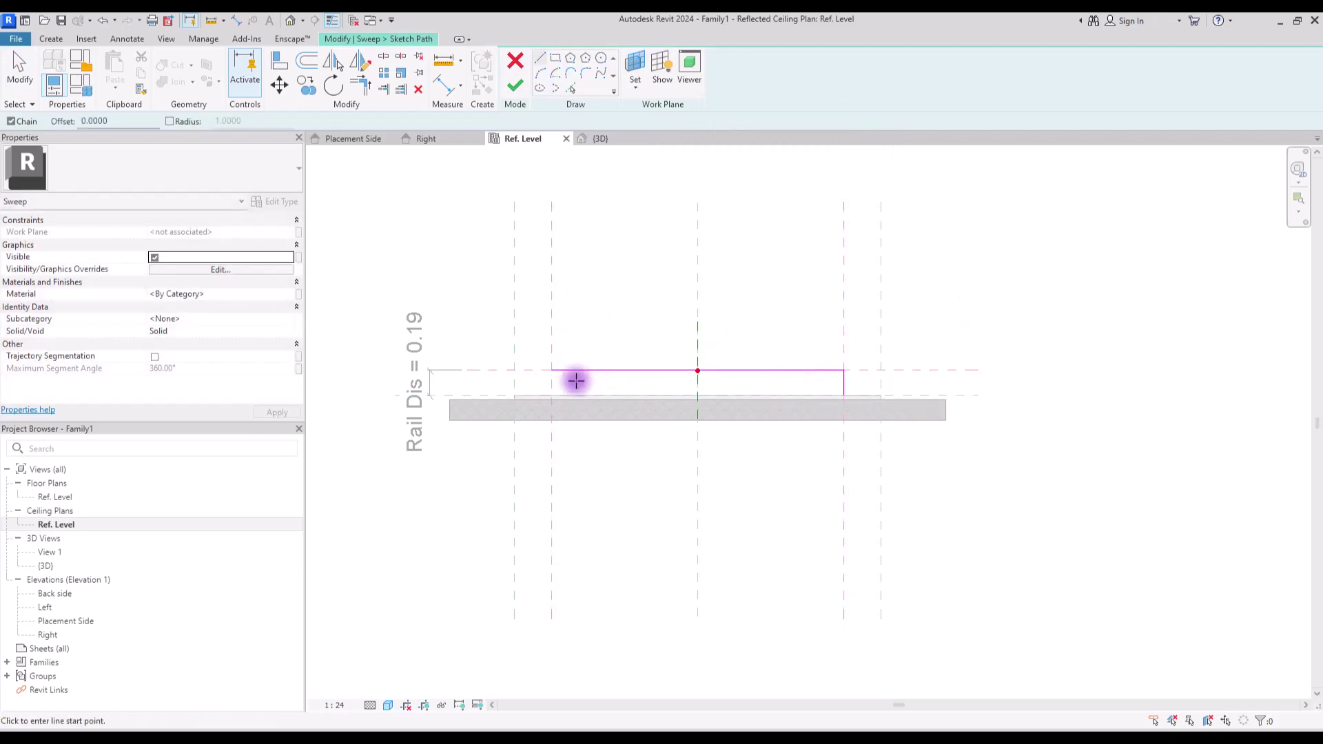
left_click(551, 394)
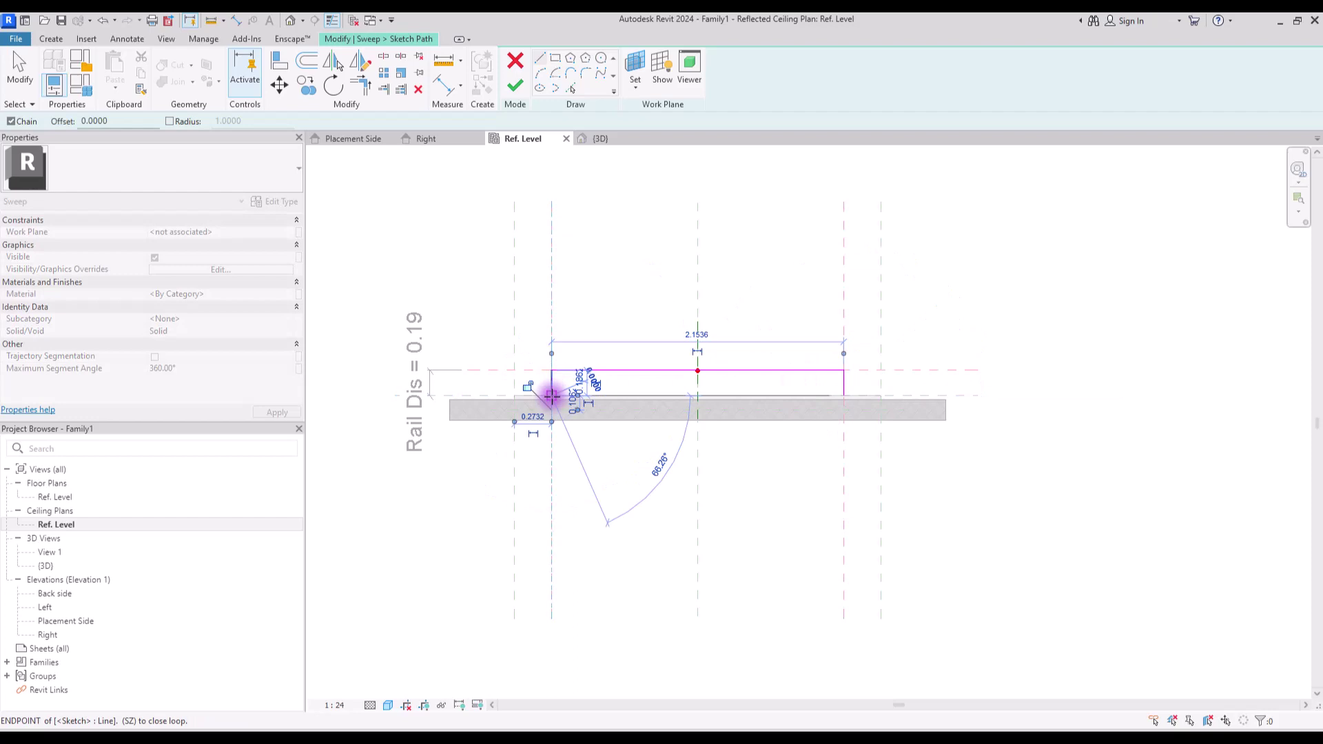
key("Escape")
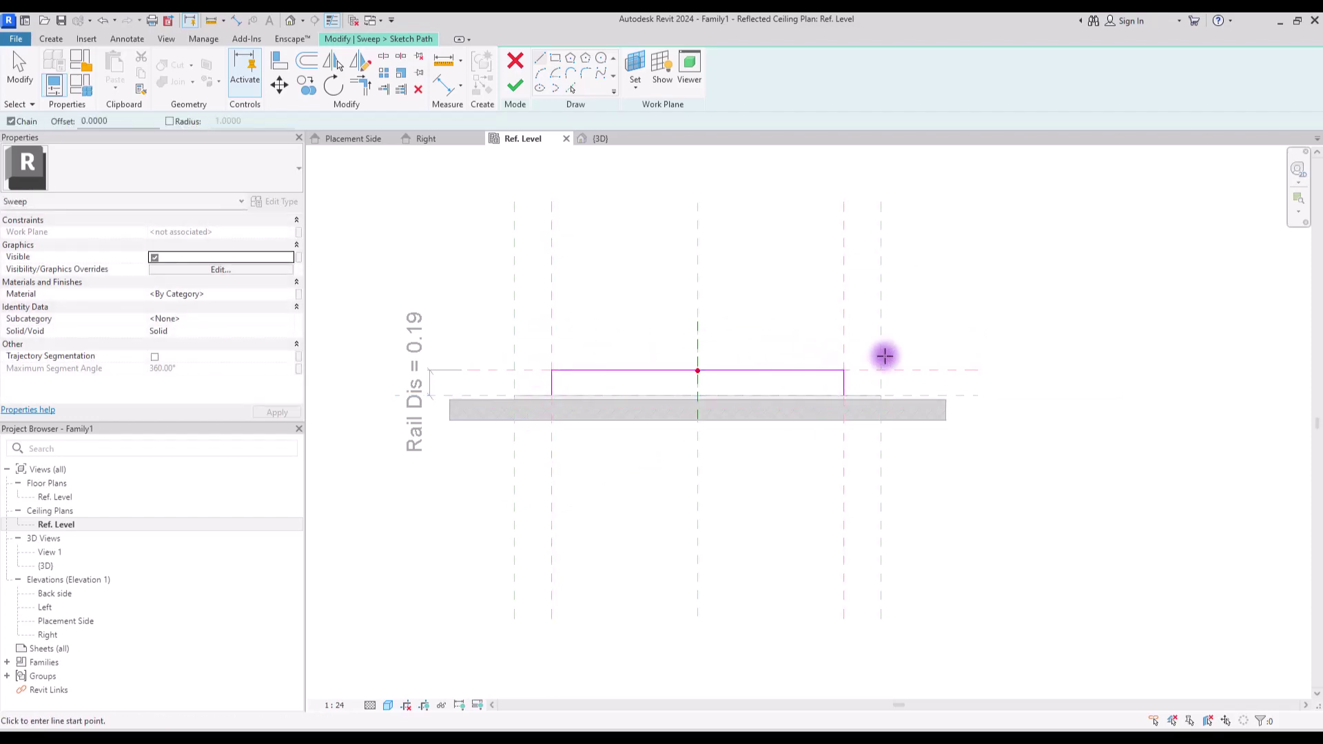
left_click(517, 88)
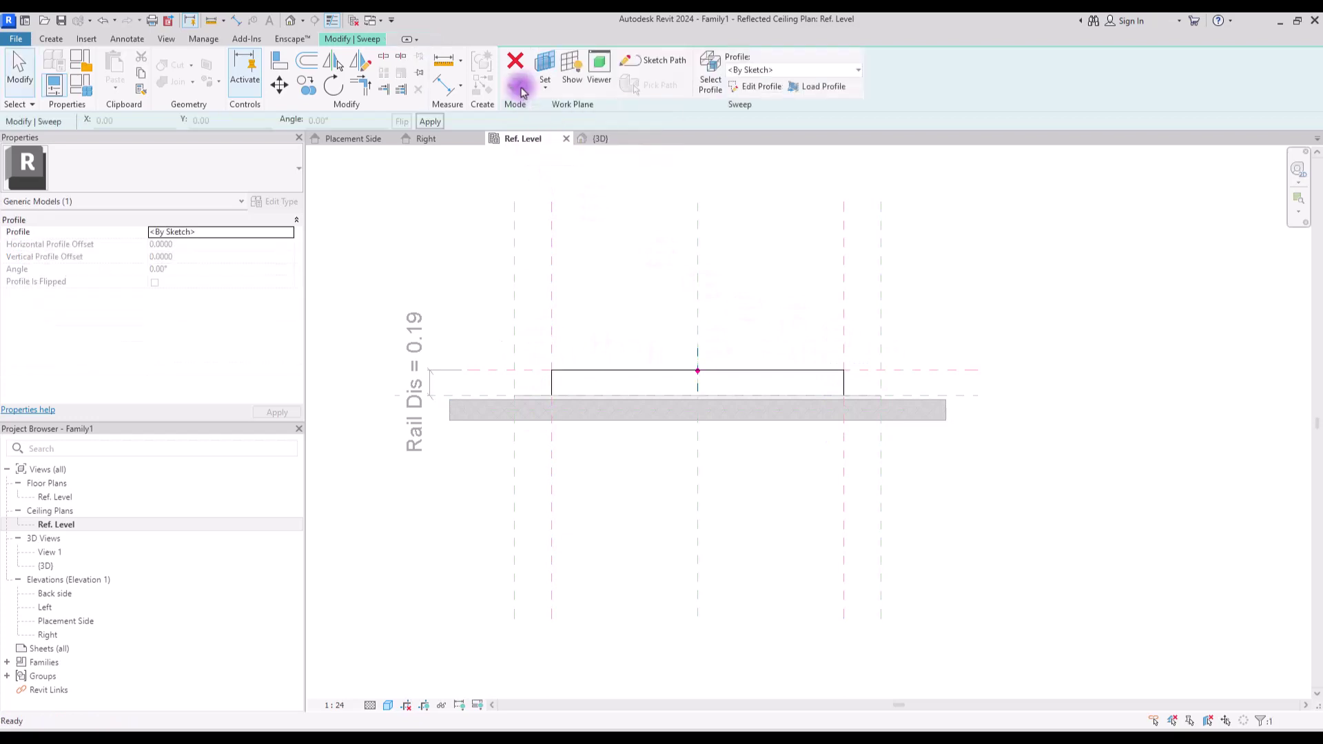
Edit the sweep profile in the Right elevation and sketch a rectangle about 0.09 m by 0.135 m around the path point.
left_click(762, 90)
left_click(640, 284)
left_click(728, 521)
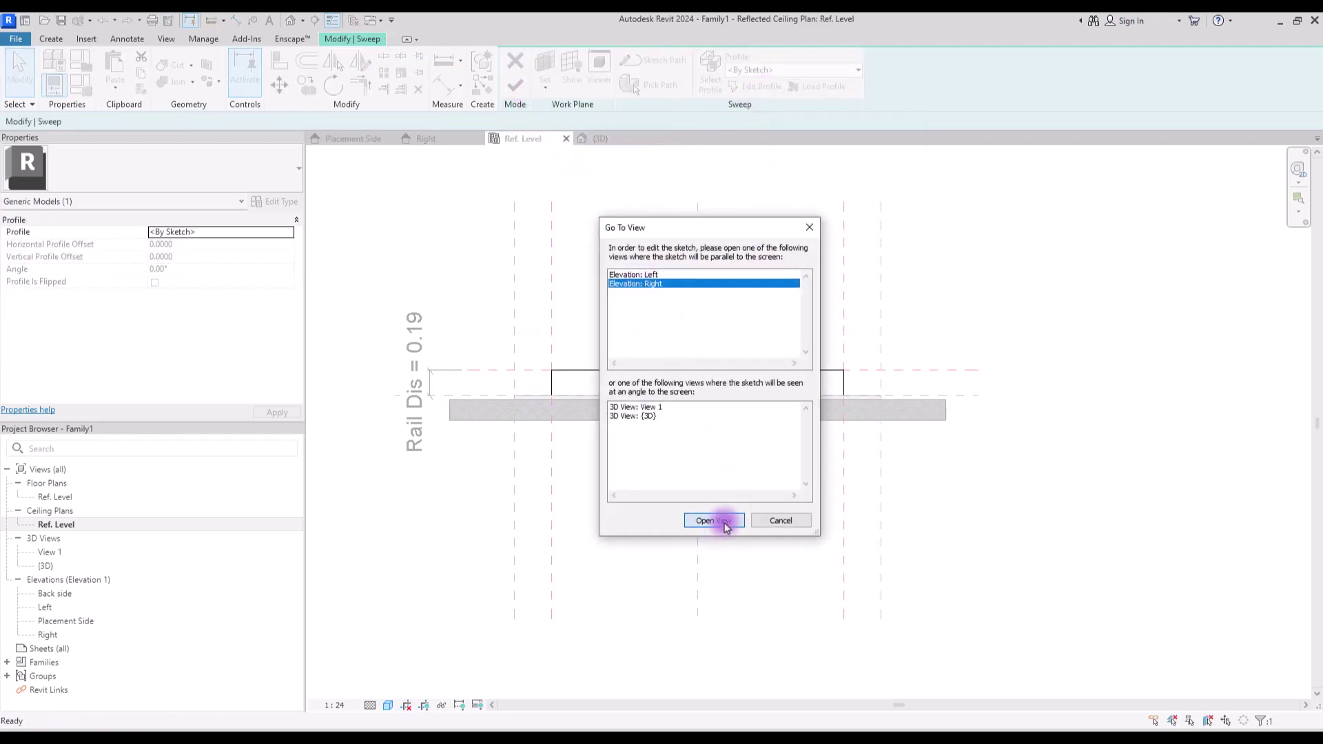
middle_click_drag(647, 266, 723, 308)
scroll(644, 479, "up", 6)
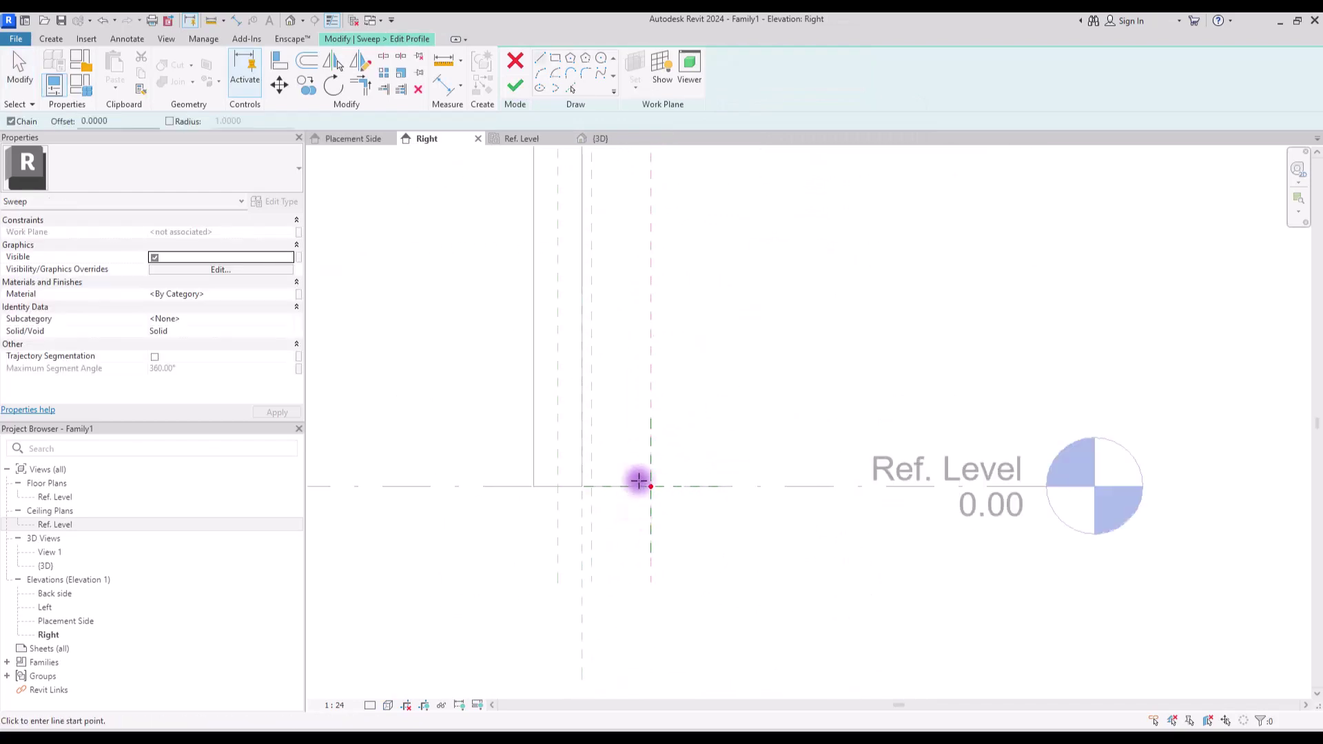
left_click(555, 58)
left_click(650, 413)
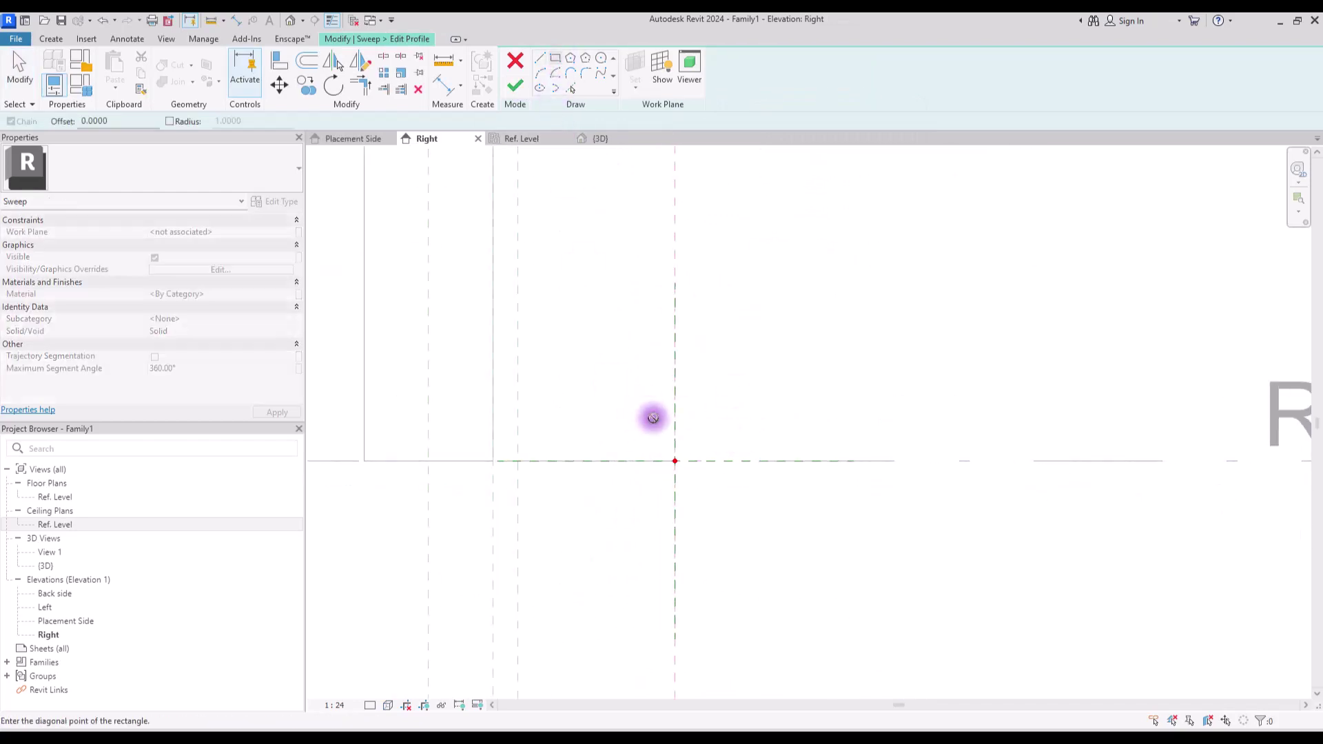
left_click(725, 528)
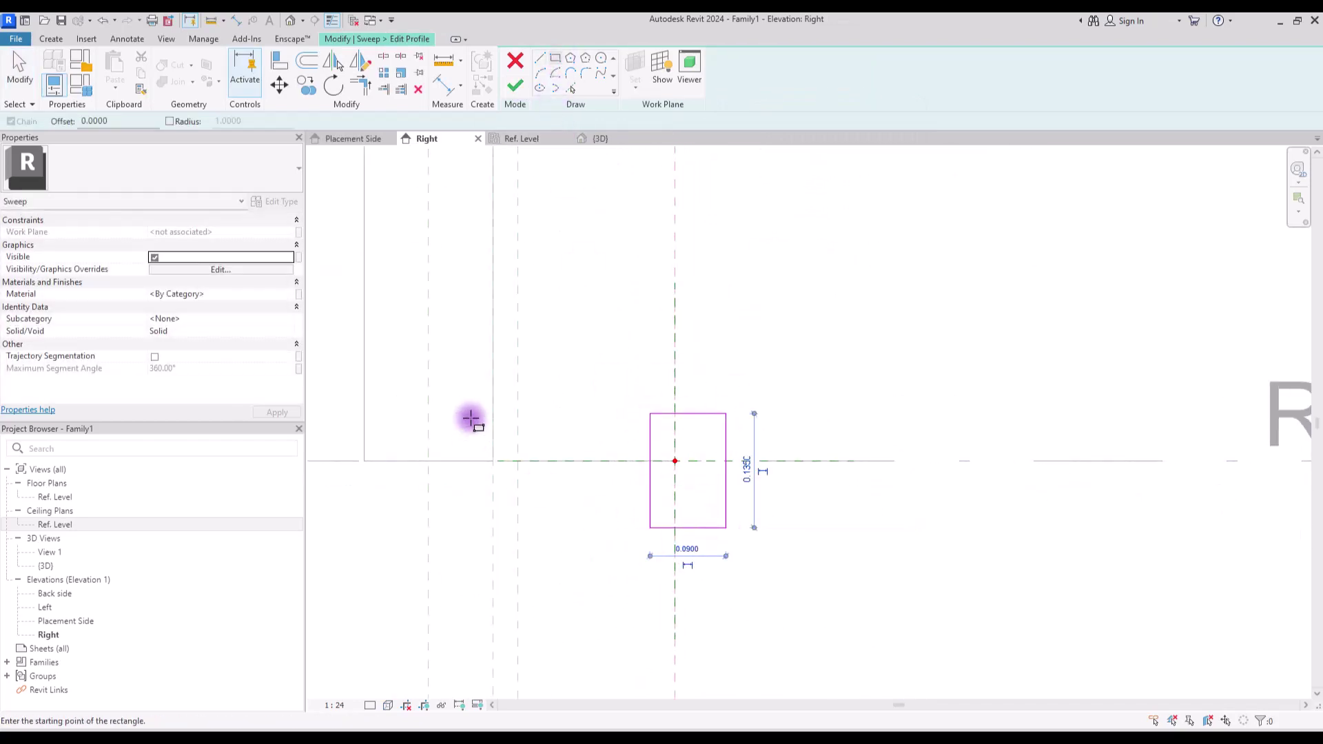
Center the profile rectangle horizontally on the vertical red plane with an equality dimension, and dimension its overall width.
left_click(448, 88)
left_click(677, 386)
left_click(650, 434)
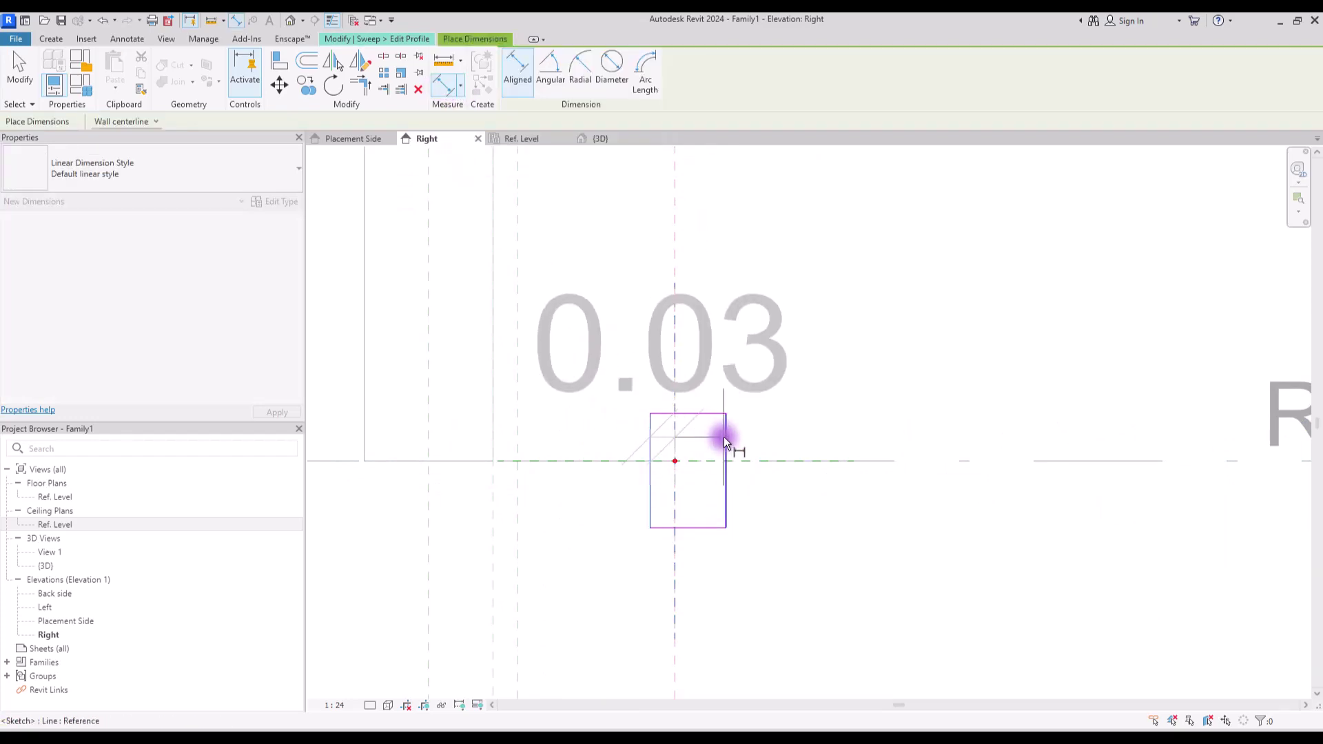
left_click(724, 437)
left_click(791, 333)
scroll(655, 260, "down", 2)
left_click(638, 246)
left_click(624, 445)
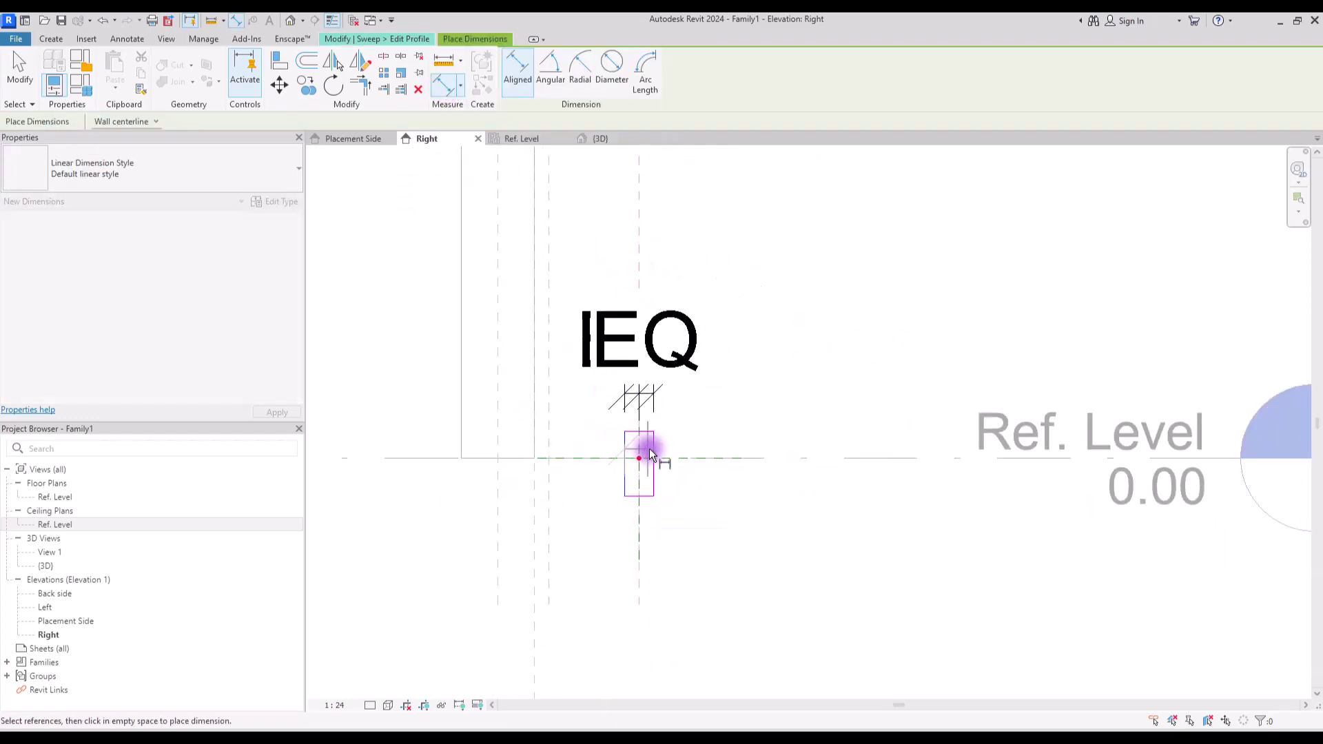
left_click(652, 448)
left_click(757, 271)
Center the profile rectangle vertically on the Ref. Level with an equality dimension, and dimension its overall height.
left_click(619, 499)
left_click(562, 503)
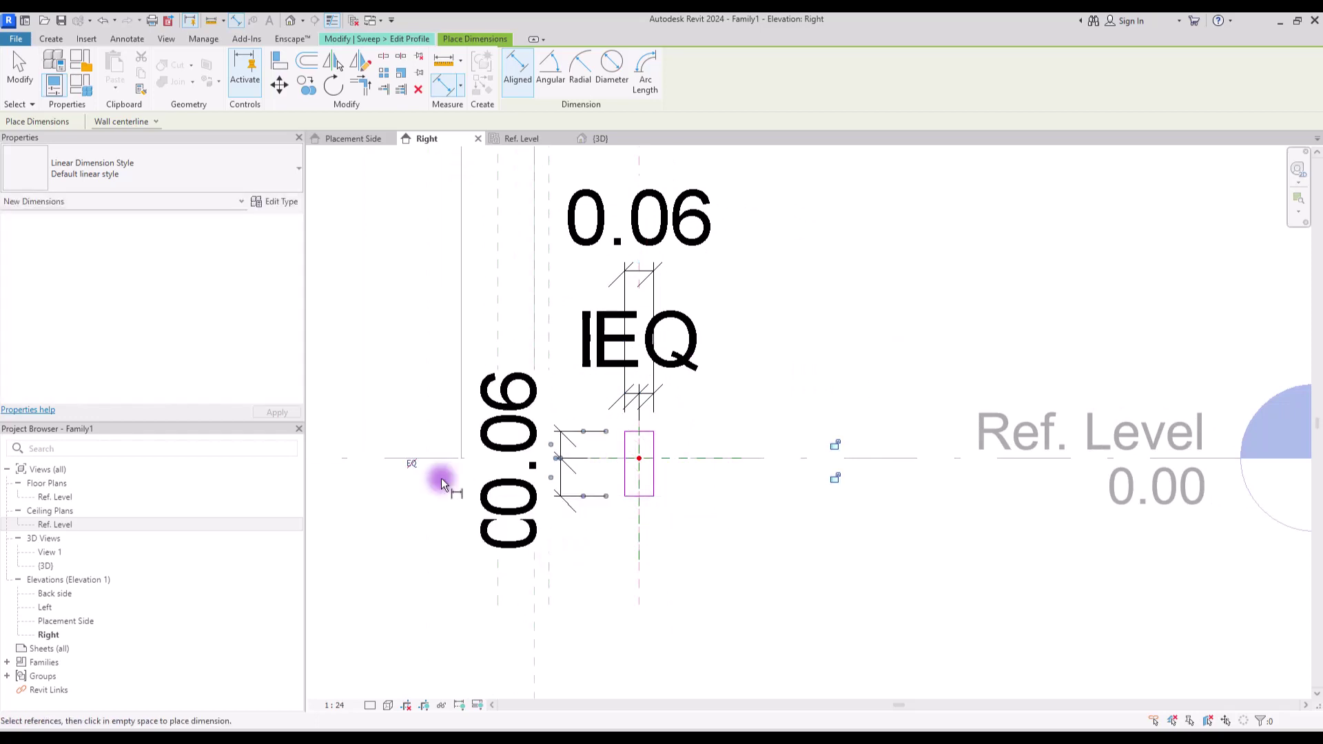
left_click(413, 466)
left_click(640, 489)
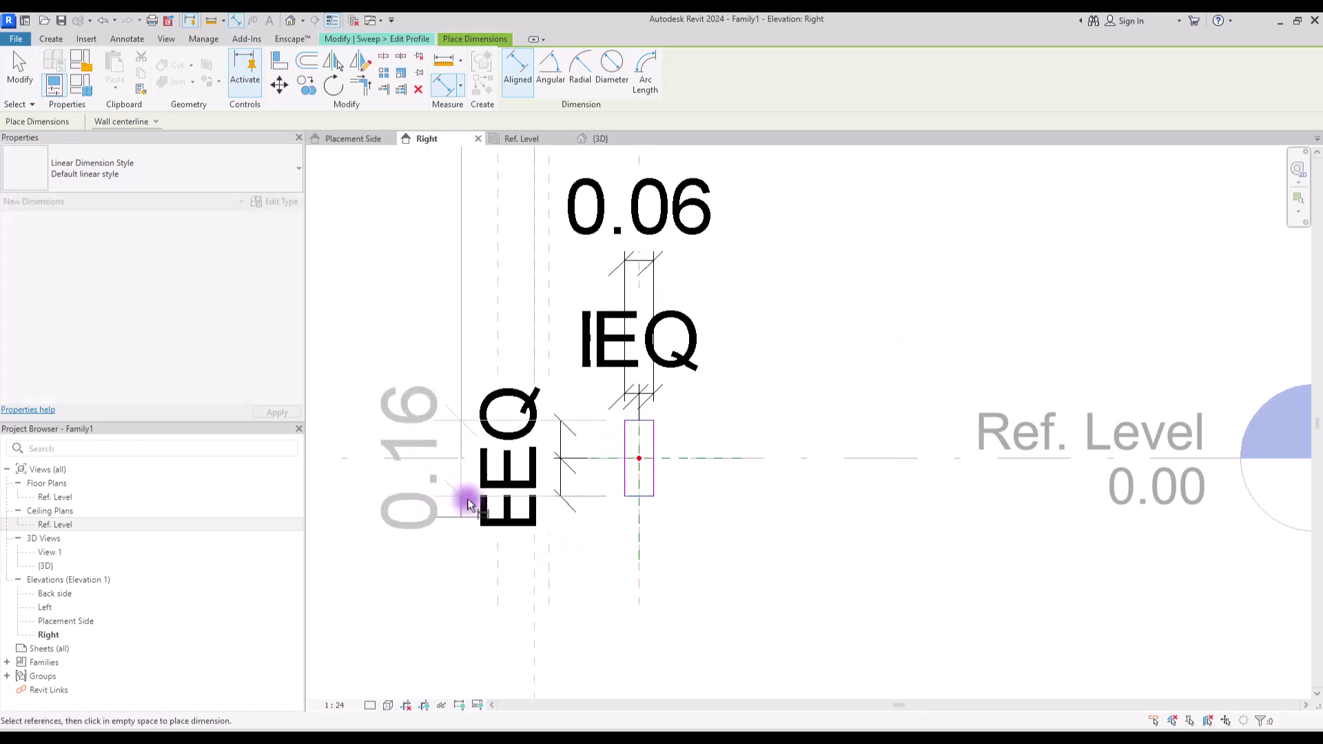
left_click(458, 500)
key("Escape")
key("Escape")
Label the rectangle's overall width dimension with a new type parameter named Rail Th.
left_click(656, 275)
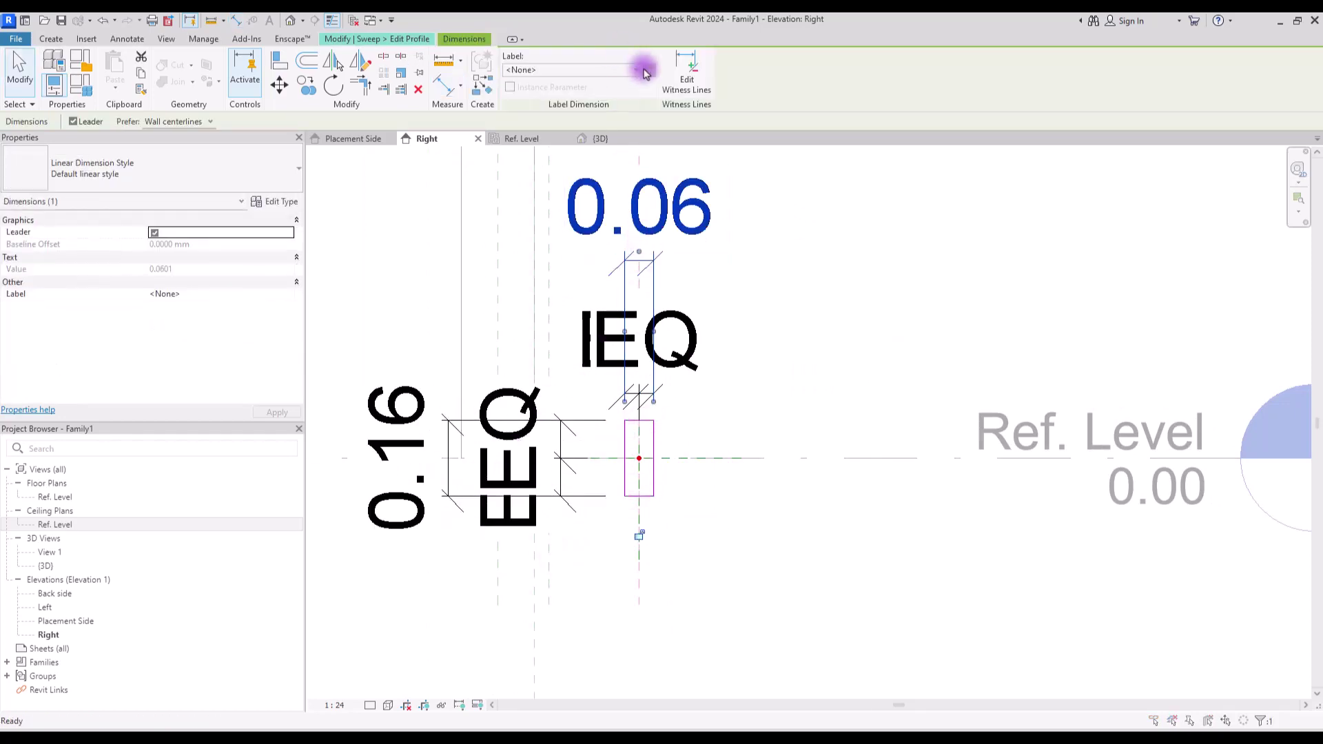
left_click(645, 70)
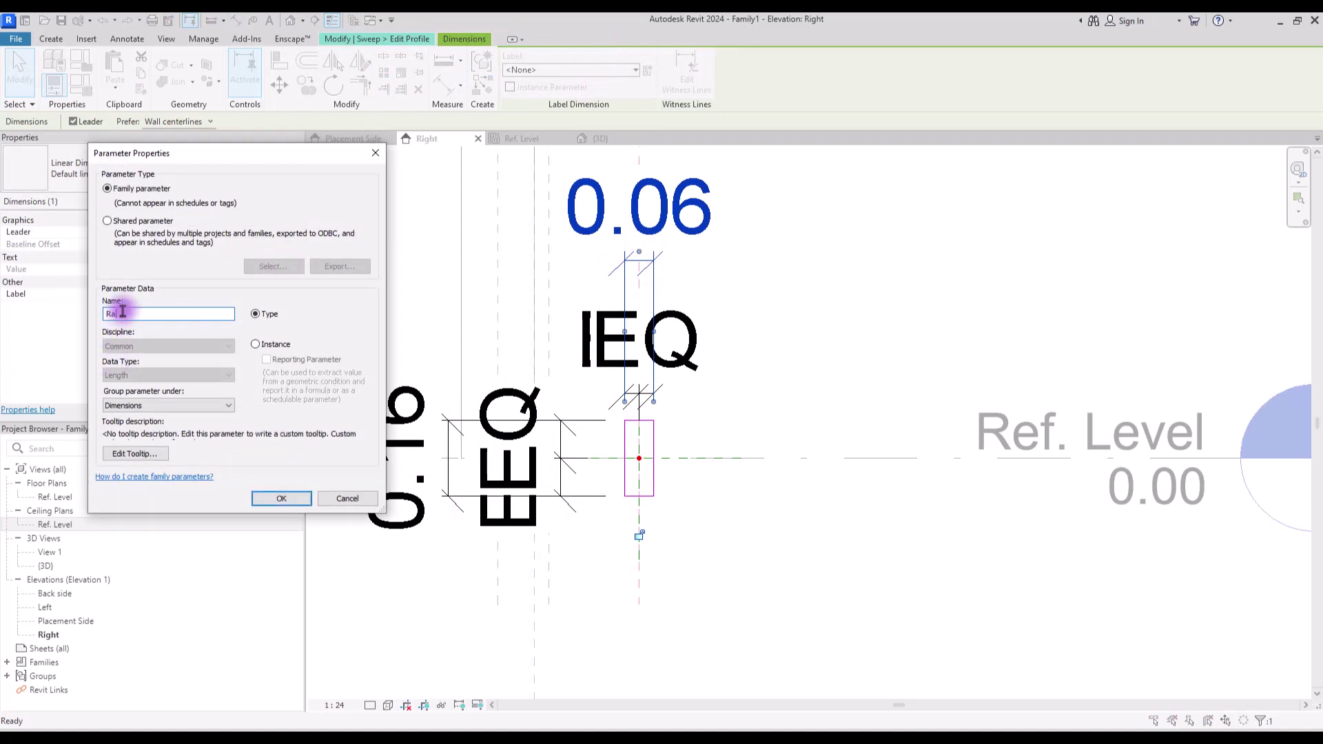
type("Rail Th")
left_click(281, 498)
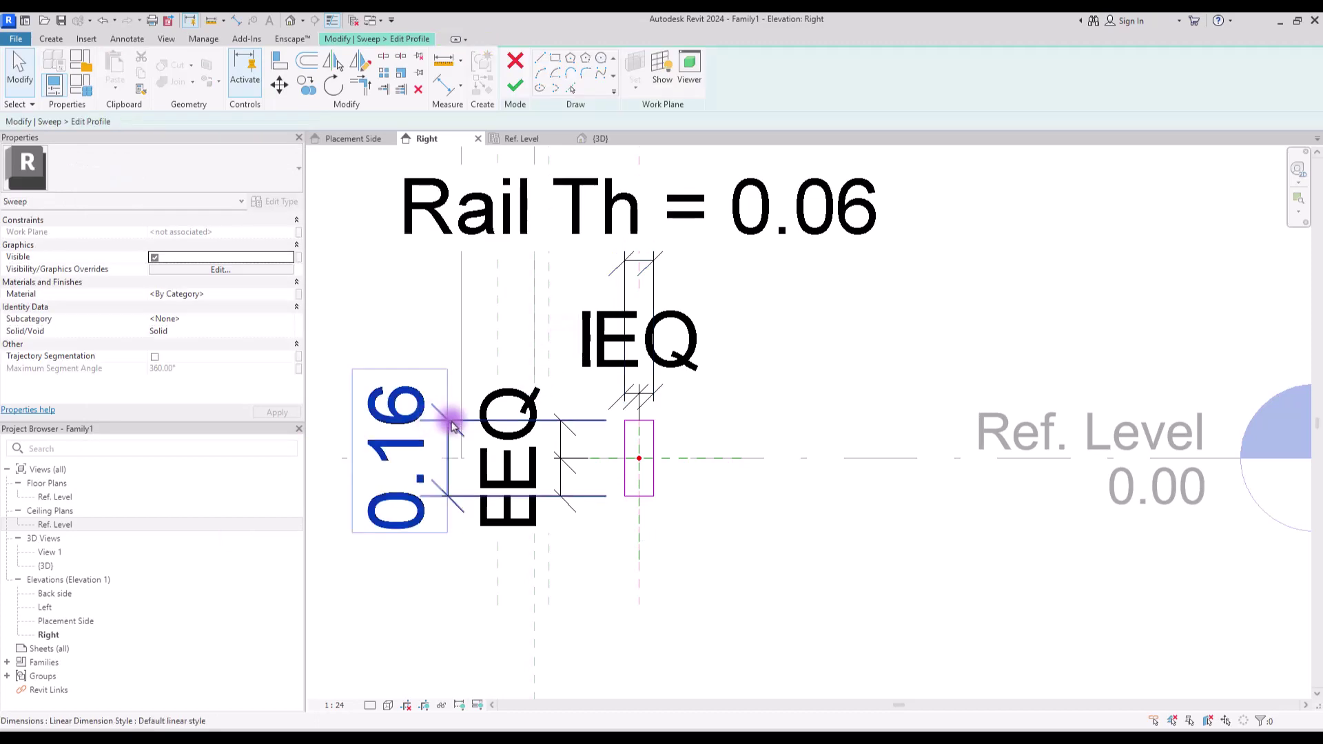
Label the rectangle's overall height dimension with a new type parameter Rail W, and finish the profile and the sweep.
left_click(452, 423)
left_click(647, 71)
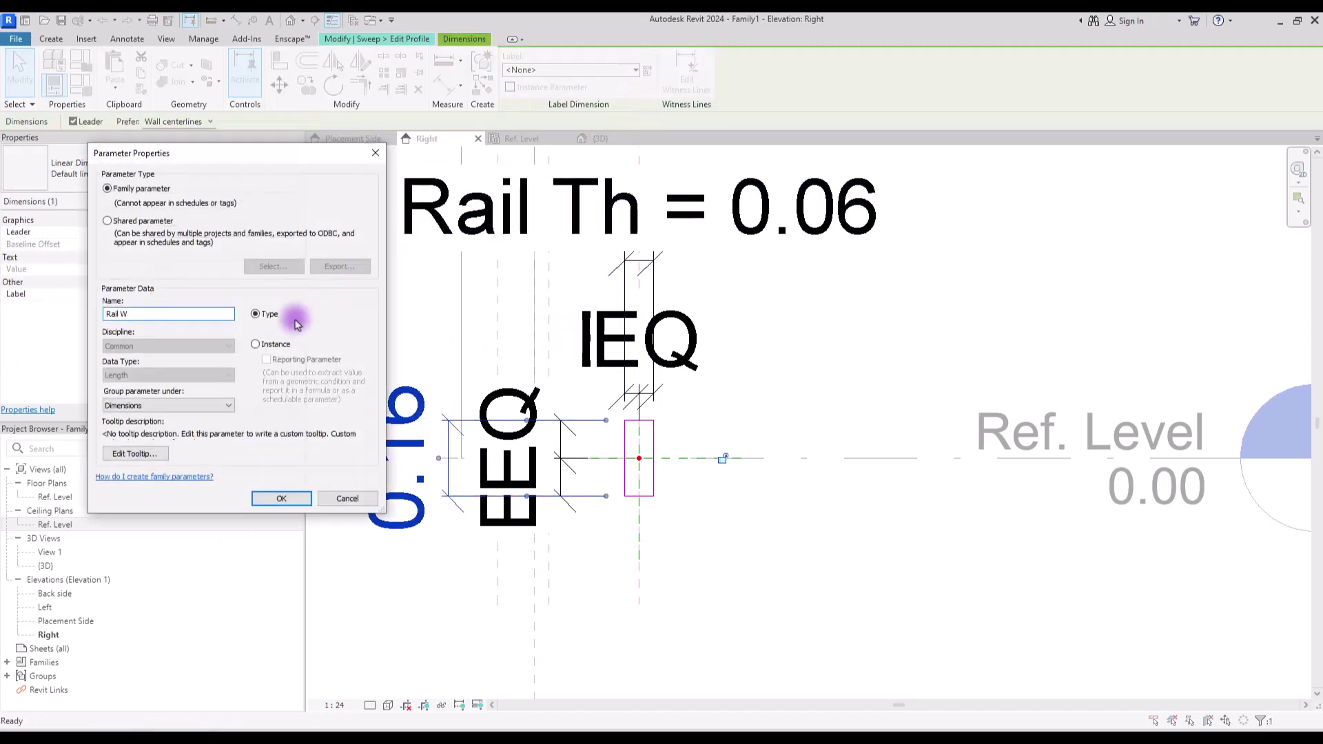
left_click(281, 498)
left_click(516, 86)
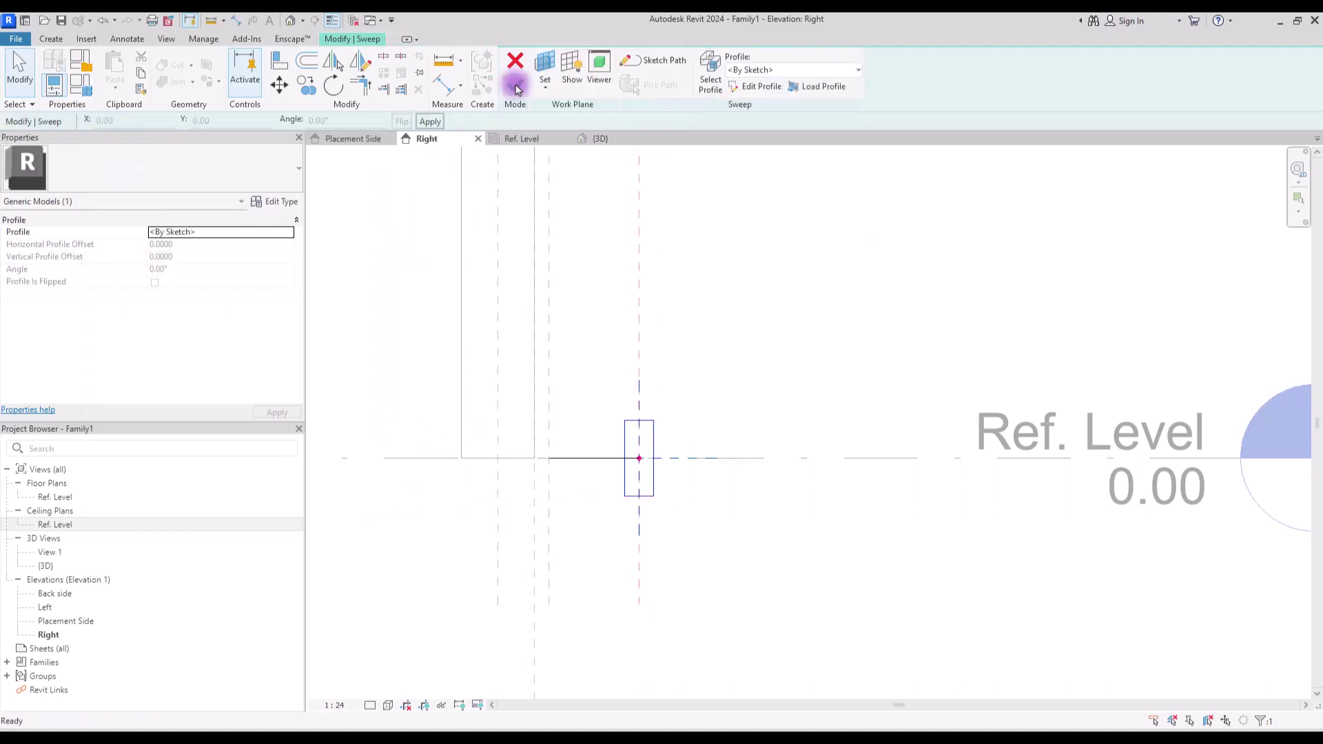
left_click(519, 88)
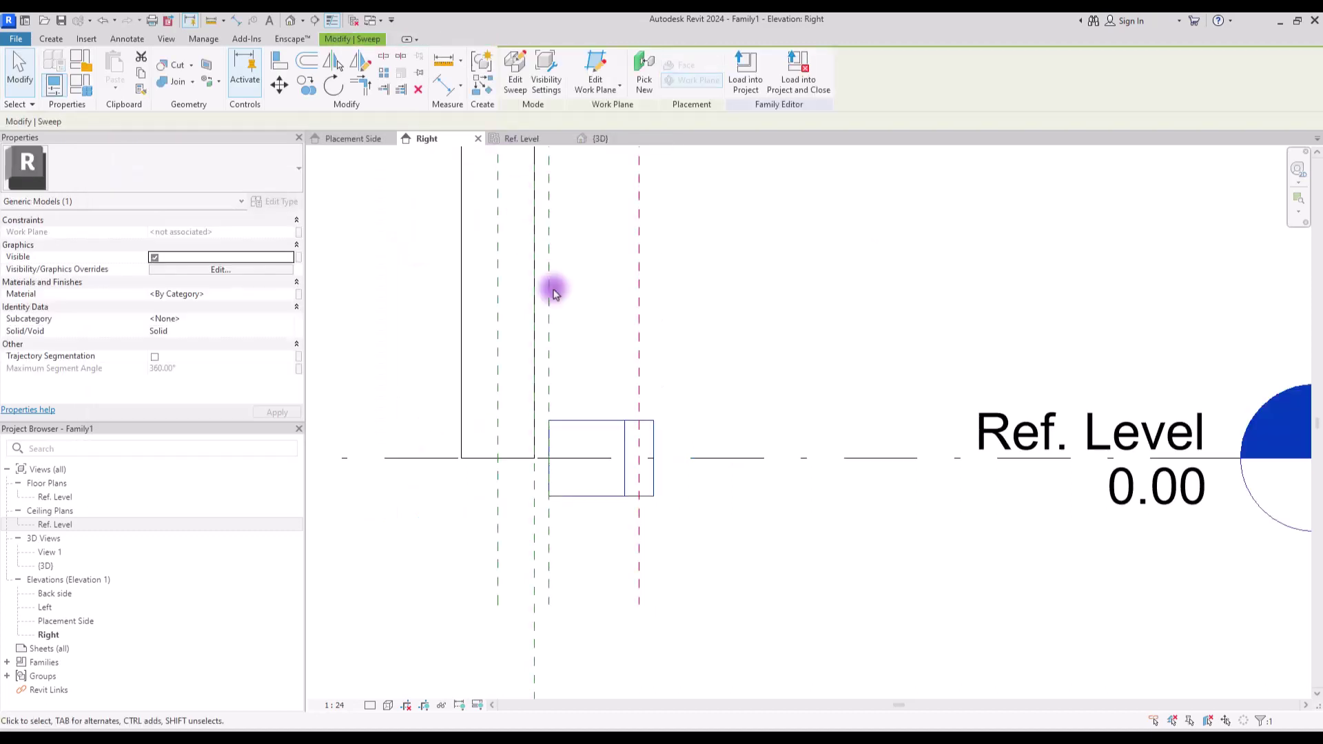
Draw a horizontal Red reference plane between the two horizontal green planes in the Right elevation.
scroll(623, 451, "down", 3)
scroll(652, 508, "down", 3)
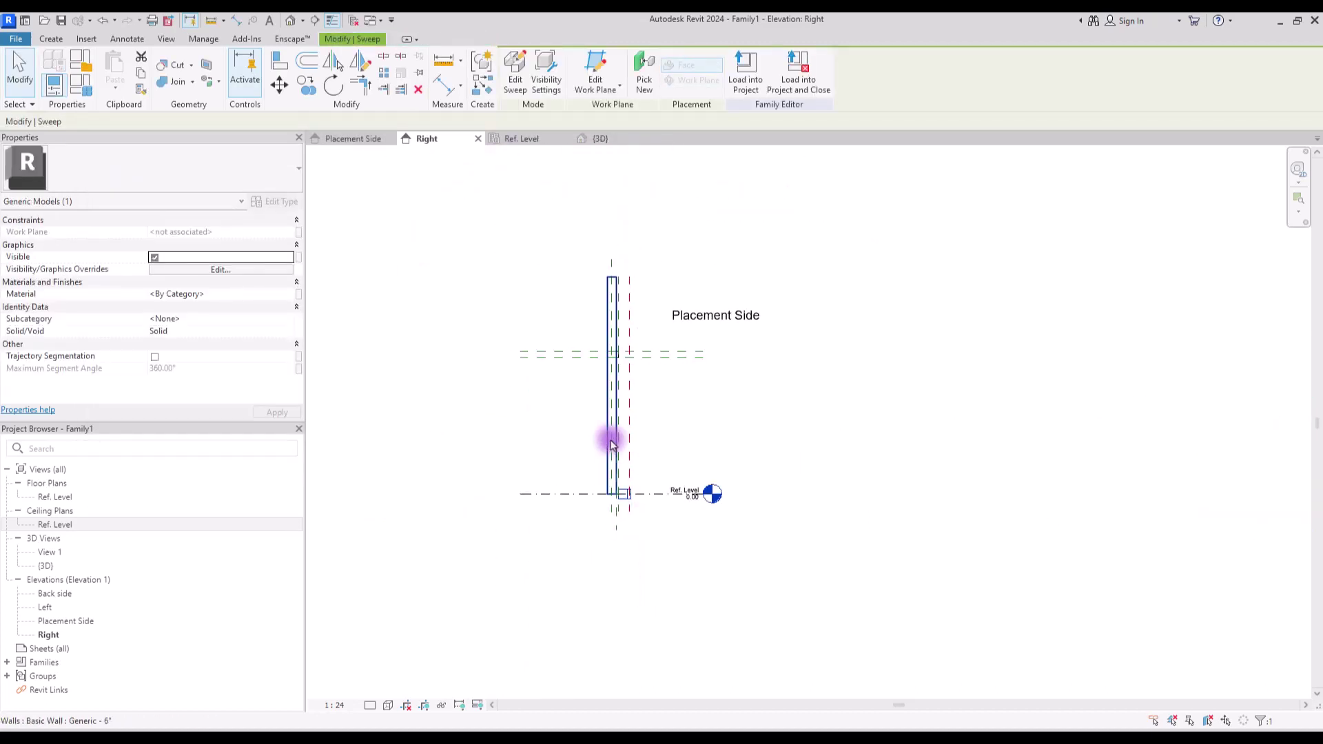
scroll(644, 414, "up", 5)
scroll(623, 452, "down", 3)
scroll(629, 370, "up", 4)
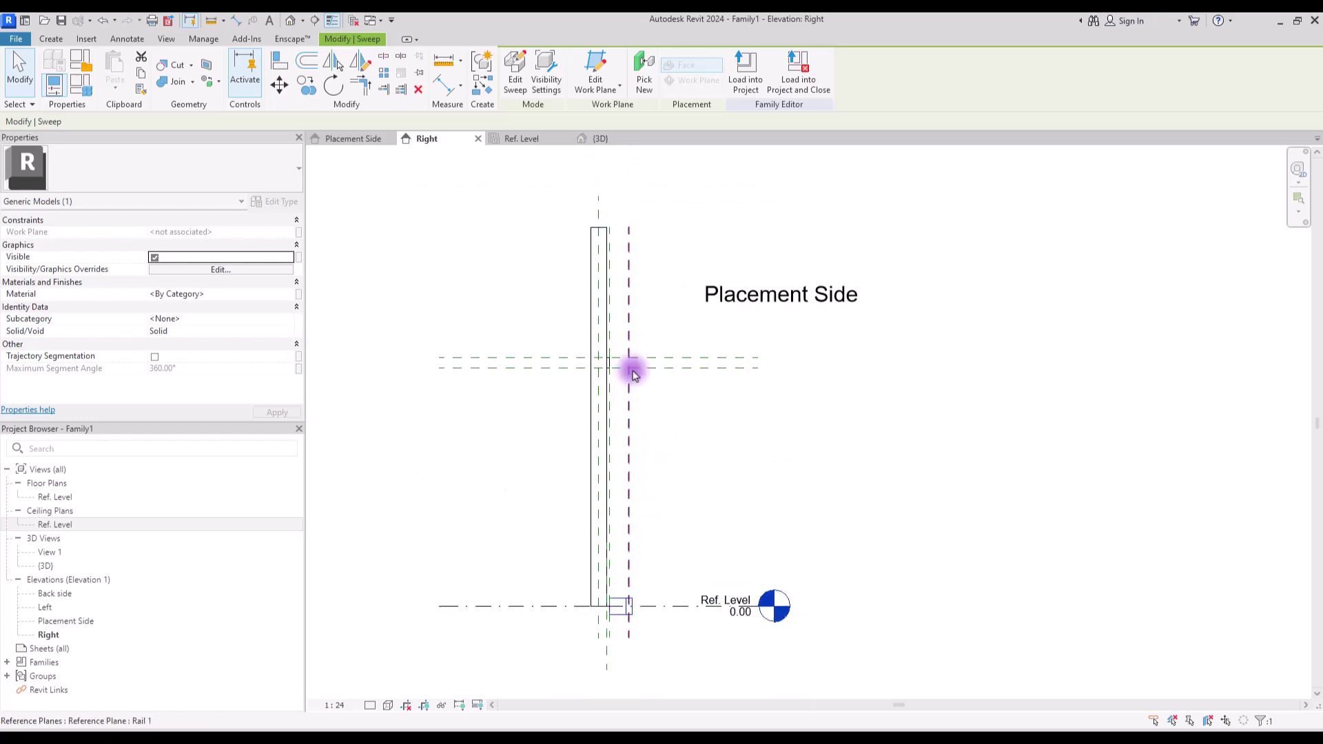
left_click(52, 39)
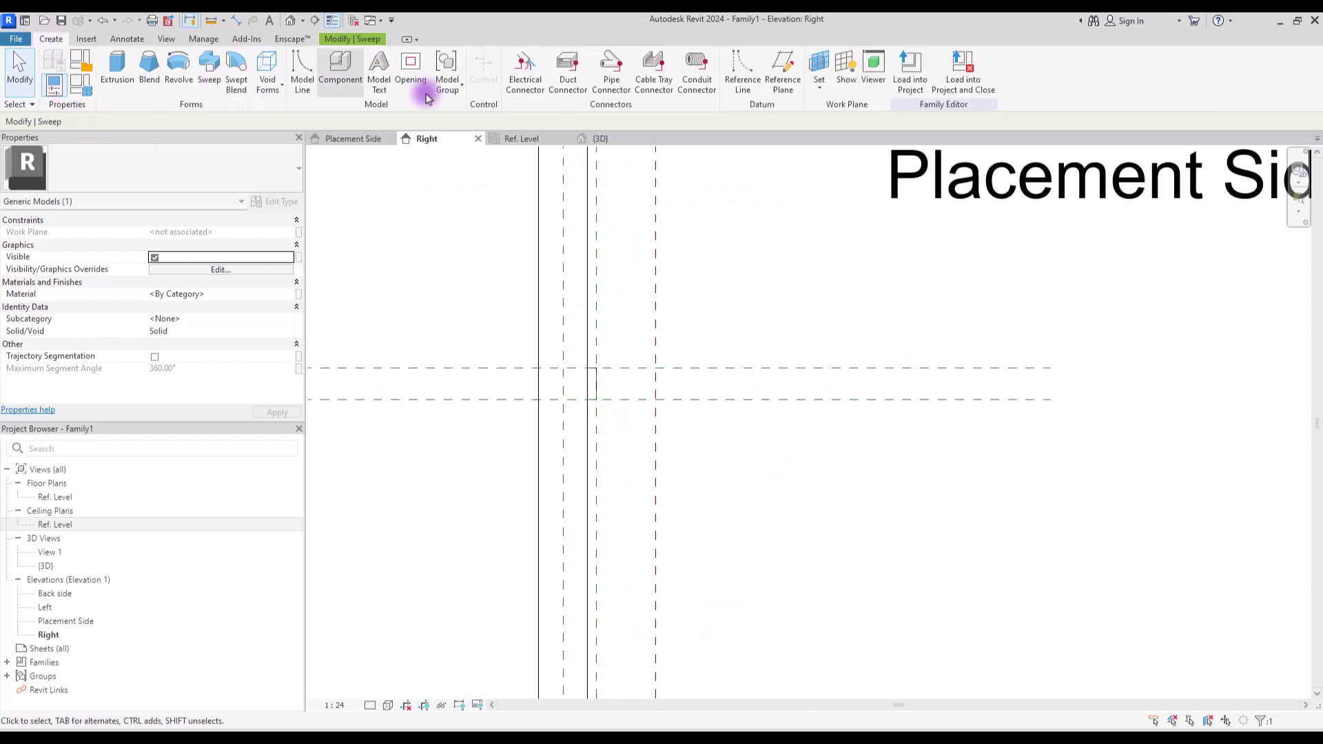
left_click(776, 70)
left_click(652, 79)
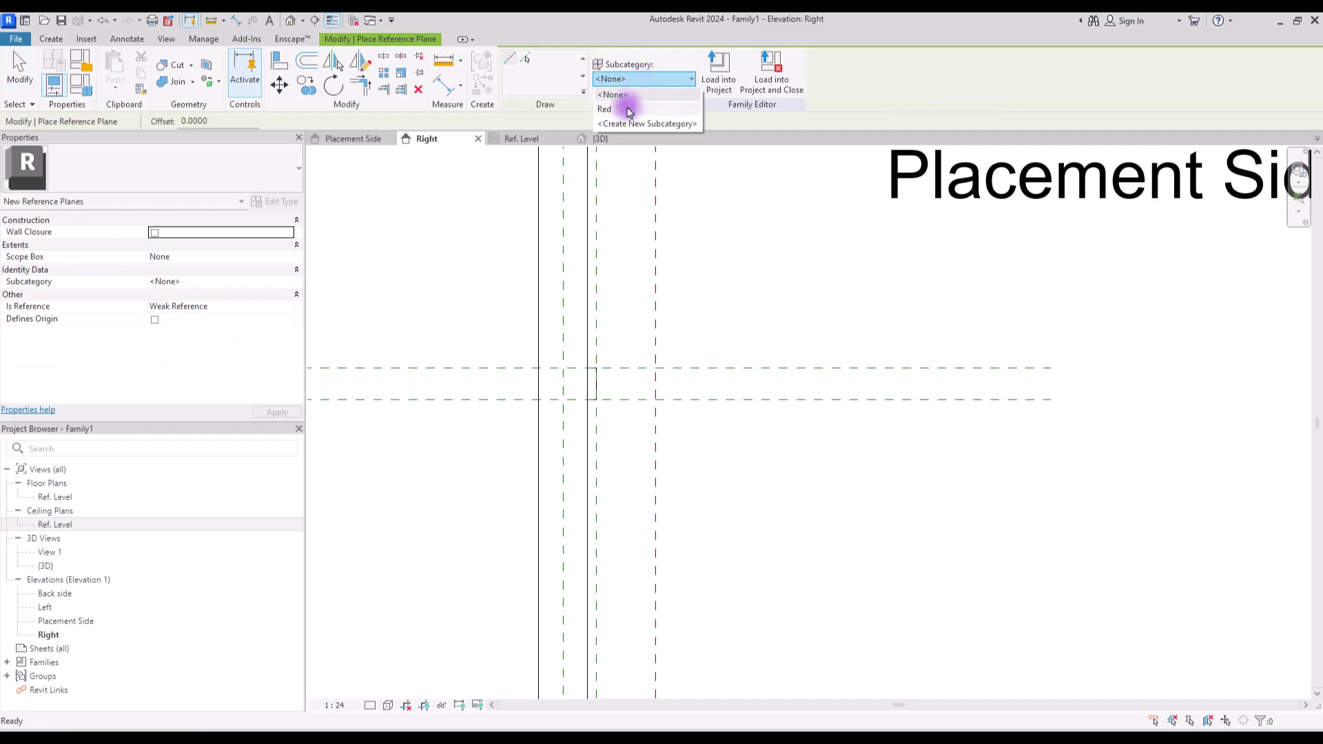
left_click(634, 90)
left_click(466, 384)
left_click(848, 388)
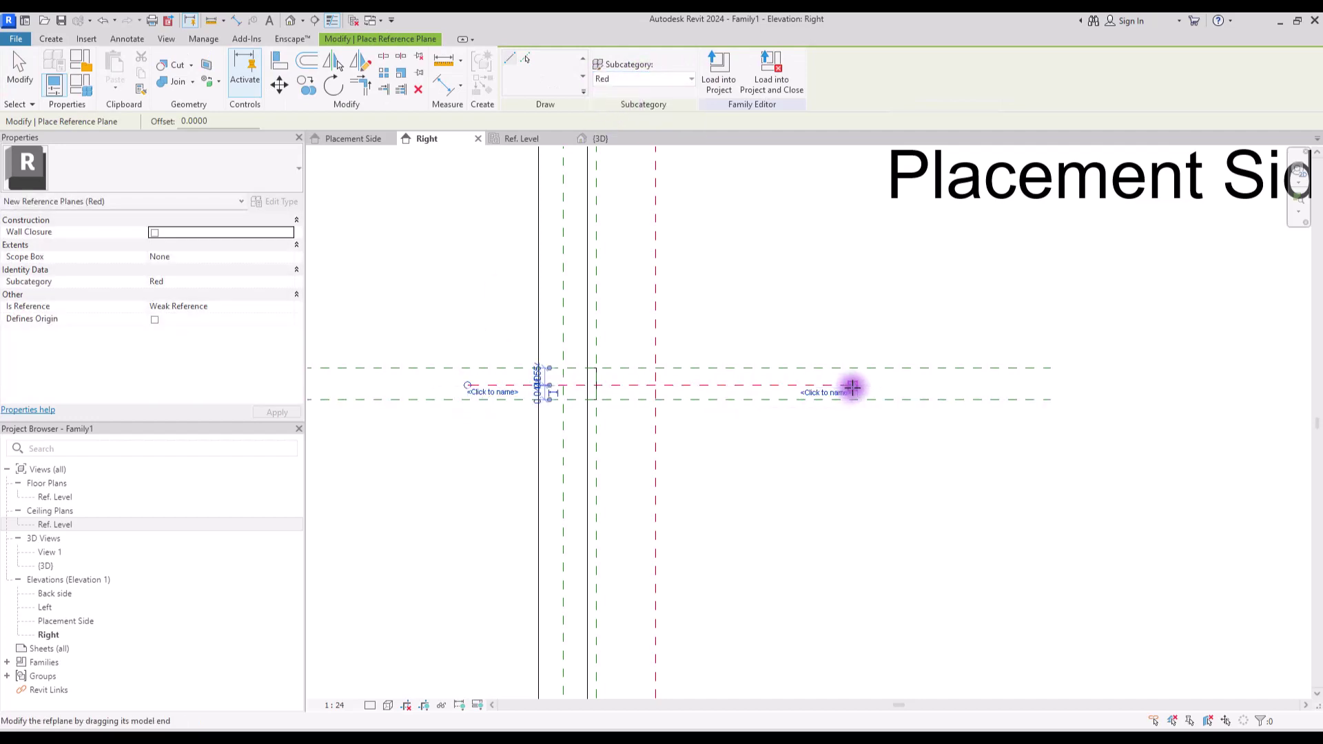
key("Escape")
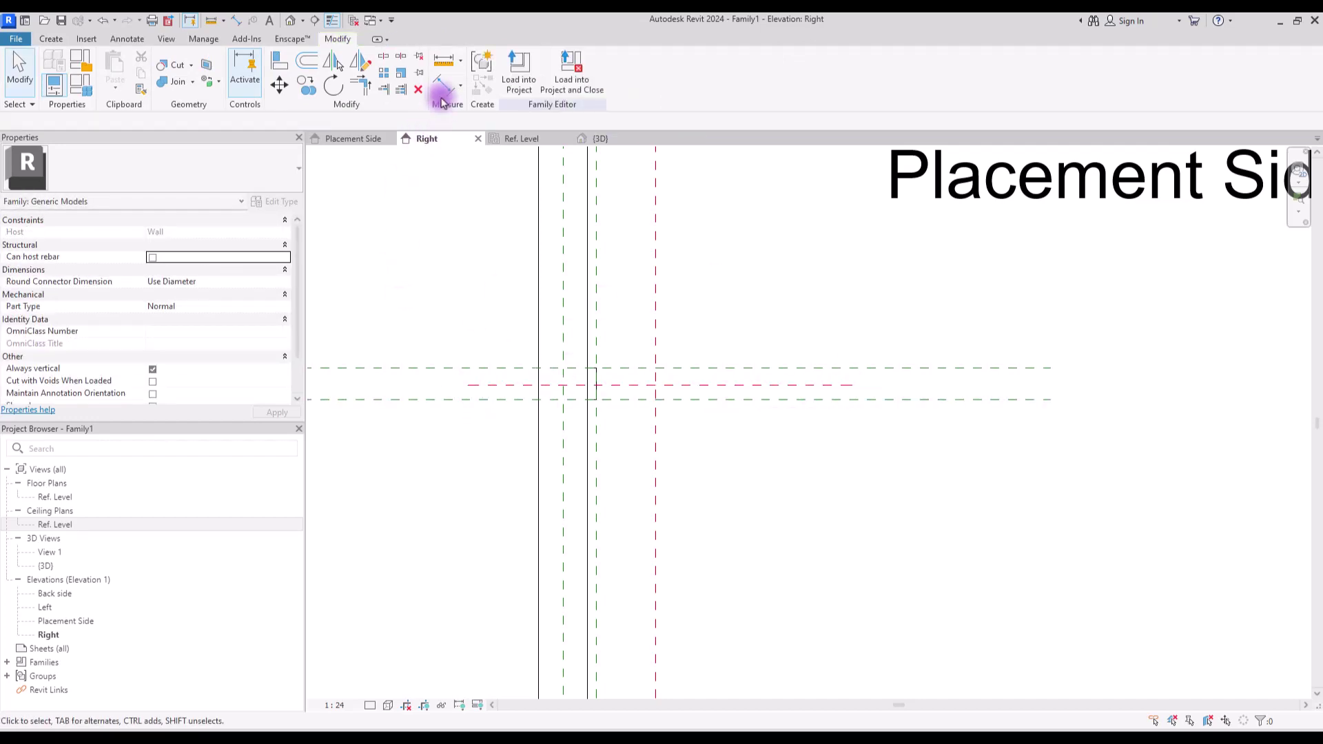
Dimension the two green planes and the red plane between them, and make the spacing equal.
left_click(443, 62)
left_click(444, 85)
left_click(514, 369)
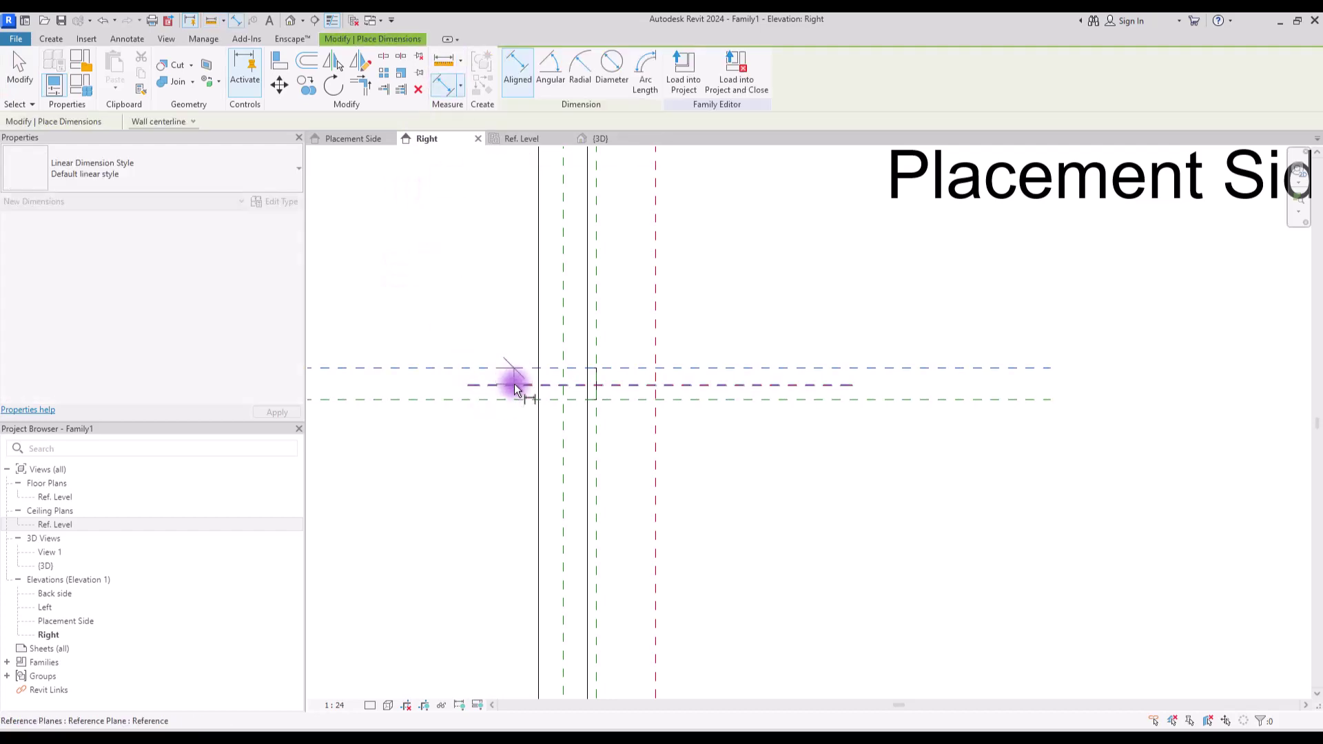
left_click(516, 399)
left_click(471, 384)
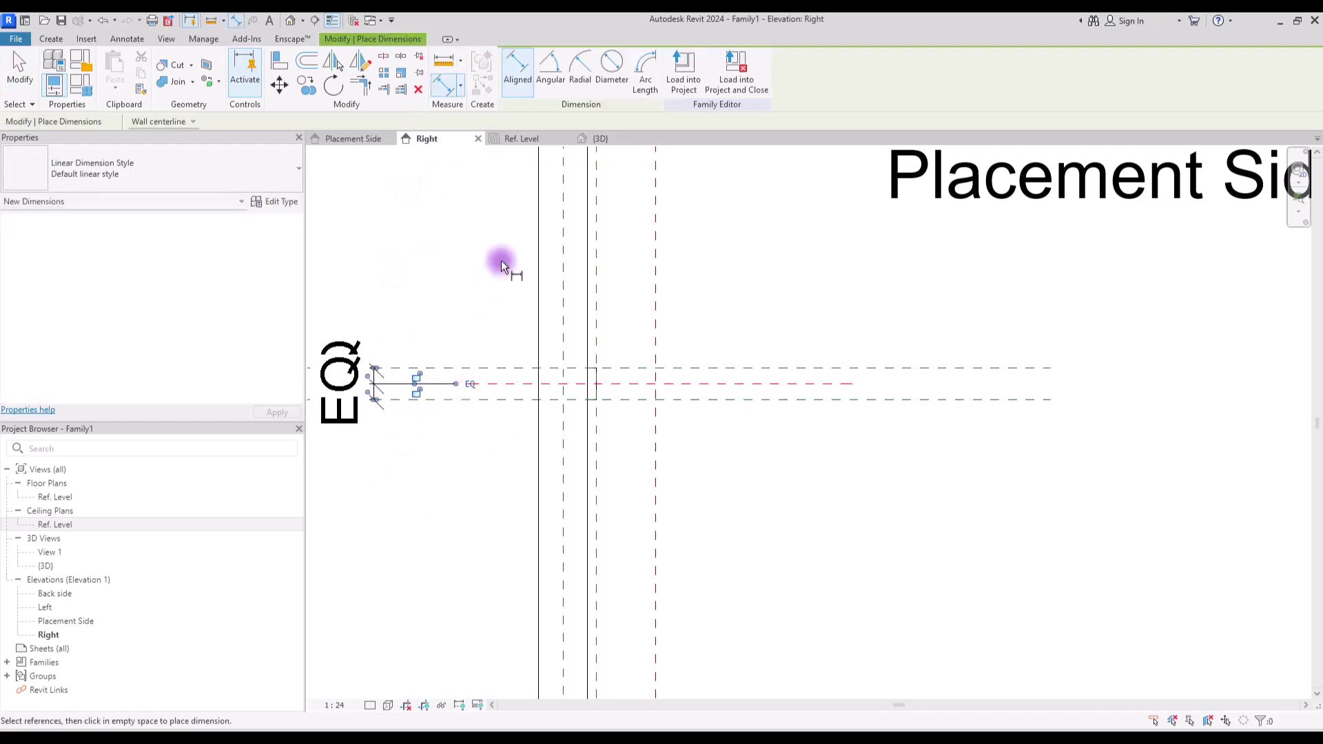
middle_click_drag(486, 344, 631, 301)
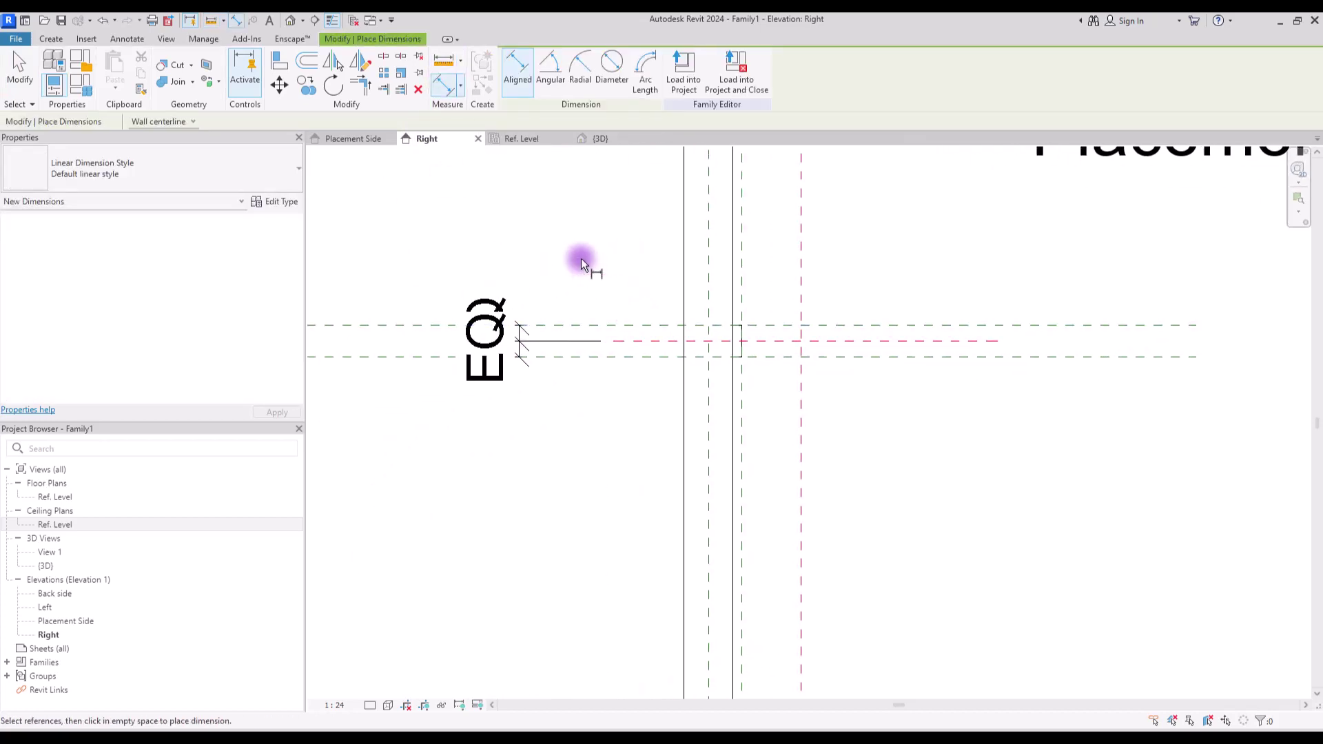
scroll(582, 264, "down", 3)
key("Escape")
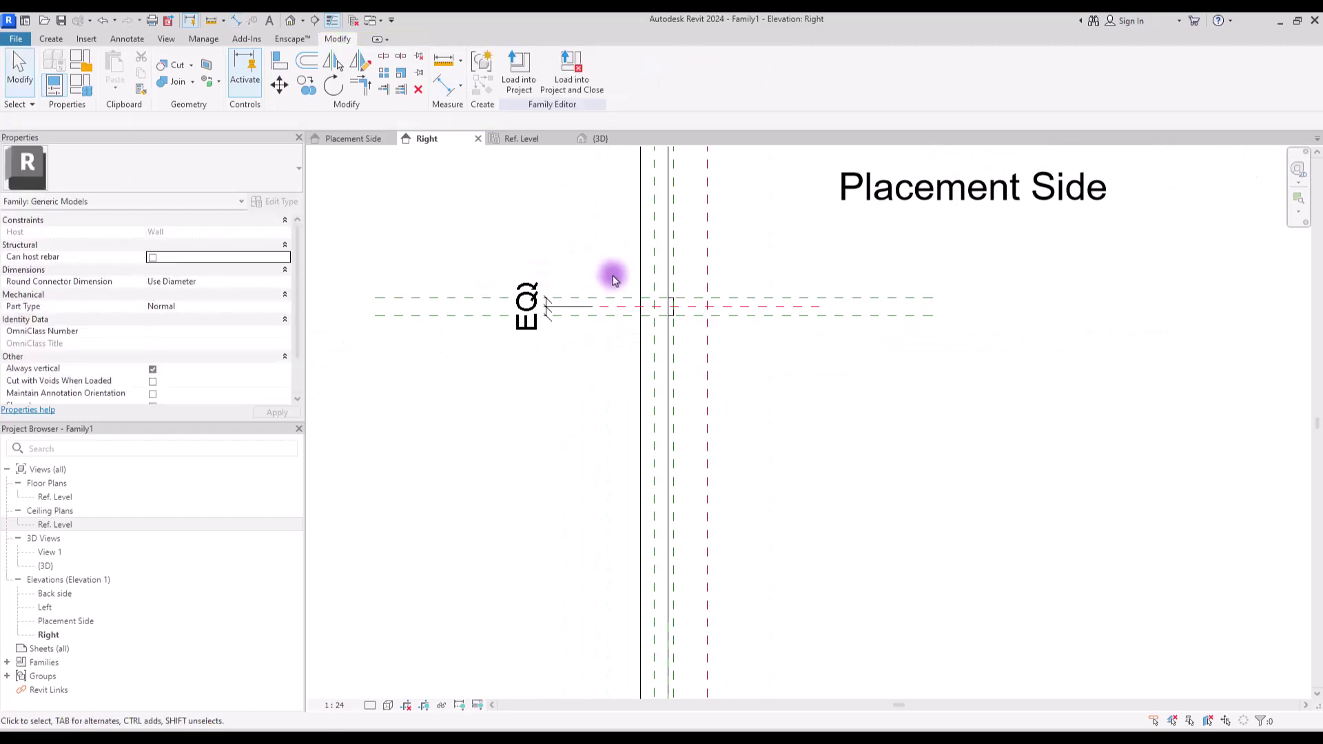
Name the horizontal red reference plane in the Right elevation Rail 2.
left_click(753, 306)
left_click(792, 314)
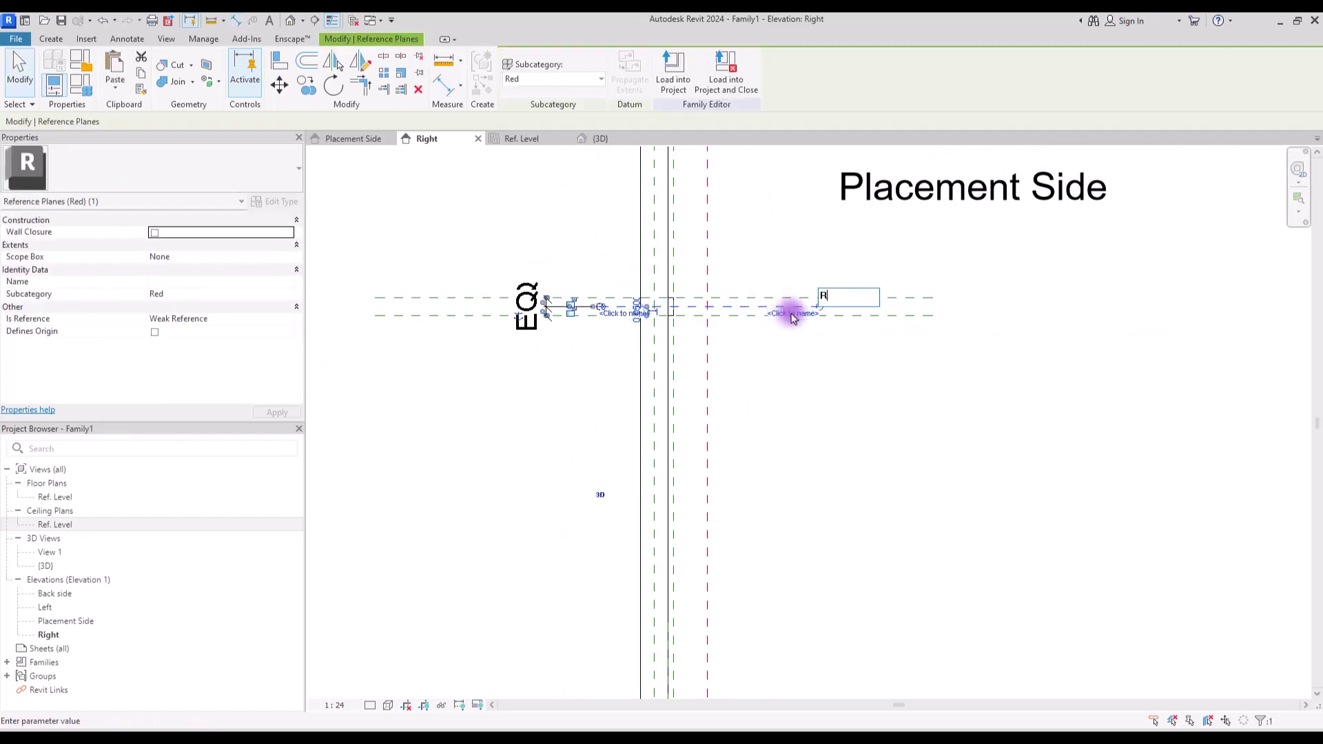
key("Return")
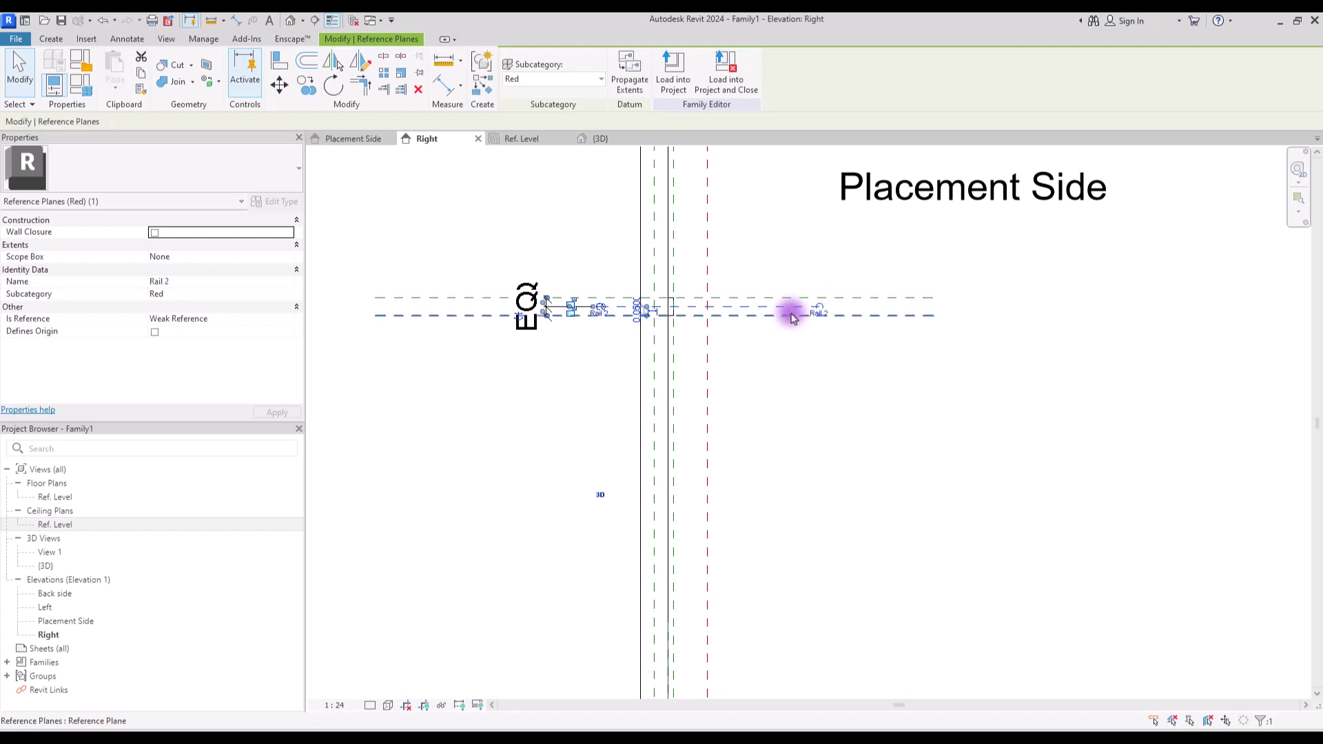
key("Escape")
Set the rail sweep's work plane to the Rail 2 reference plane in the Right elevation.
scroll(605, 260, "down", 2)
left_click(702, 516)
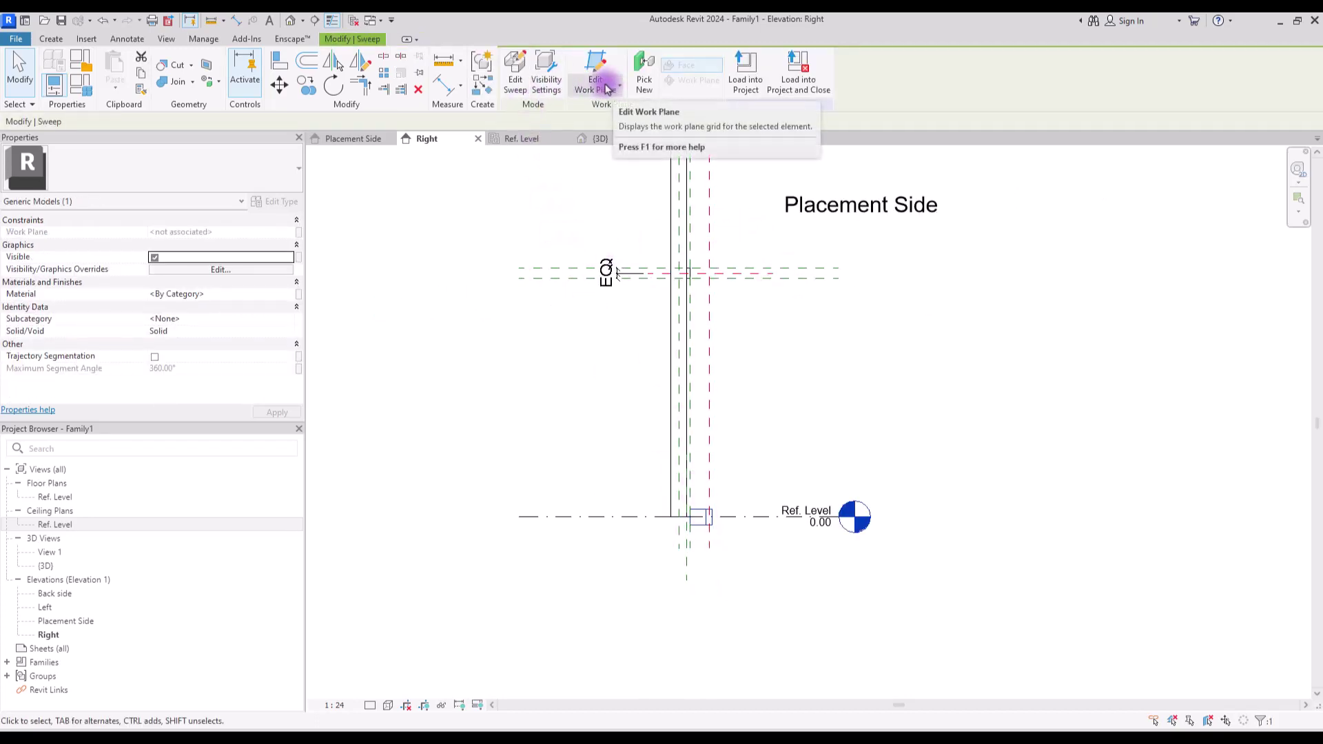
left_click(618, 86)
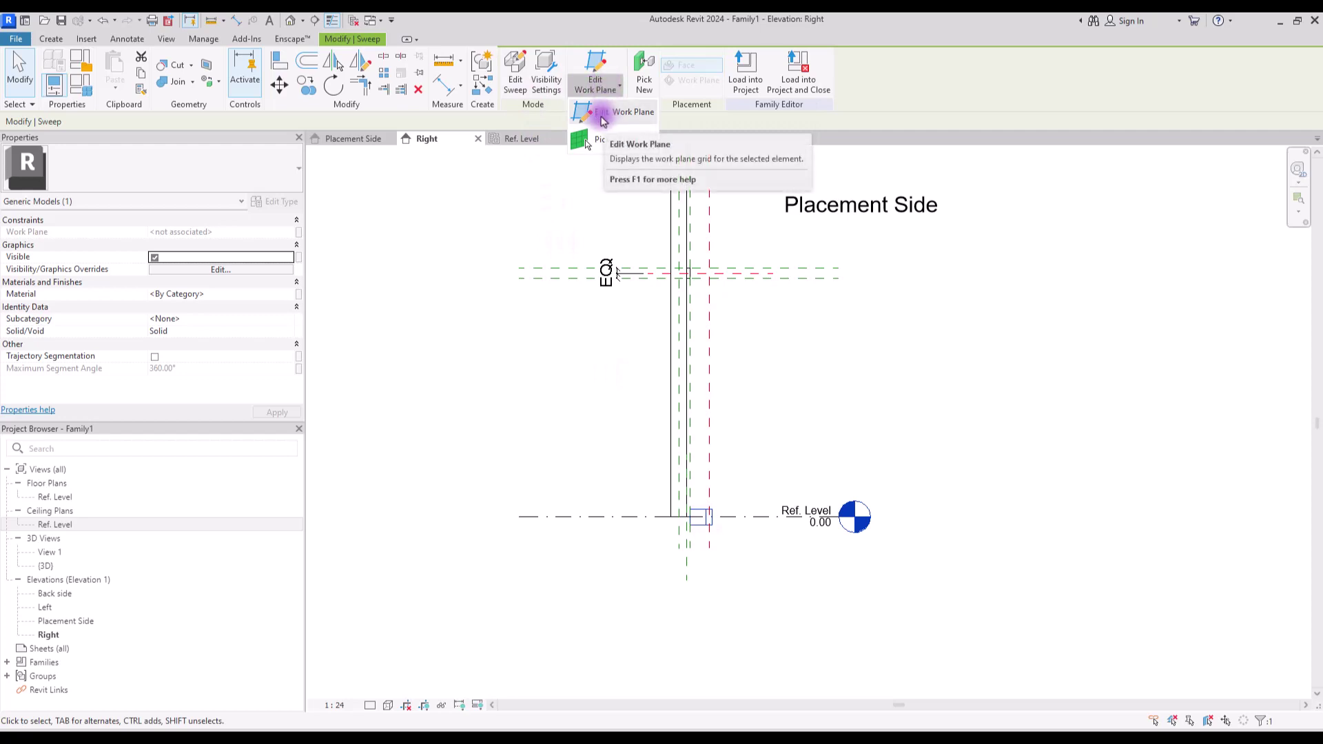
left_click(600, 121)
left_click(673, 284)
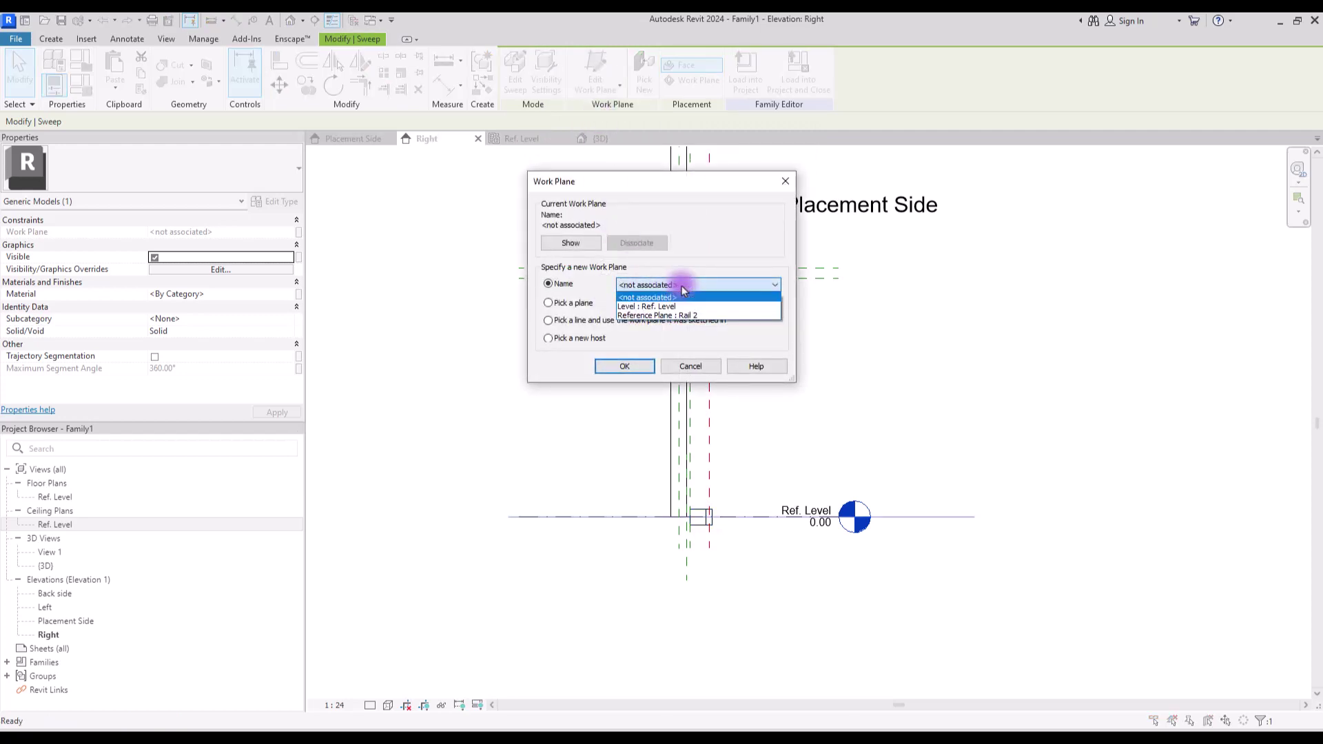
left_click(703, 316)
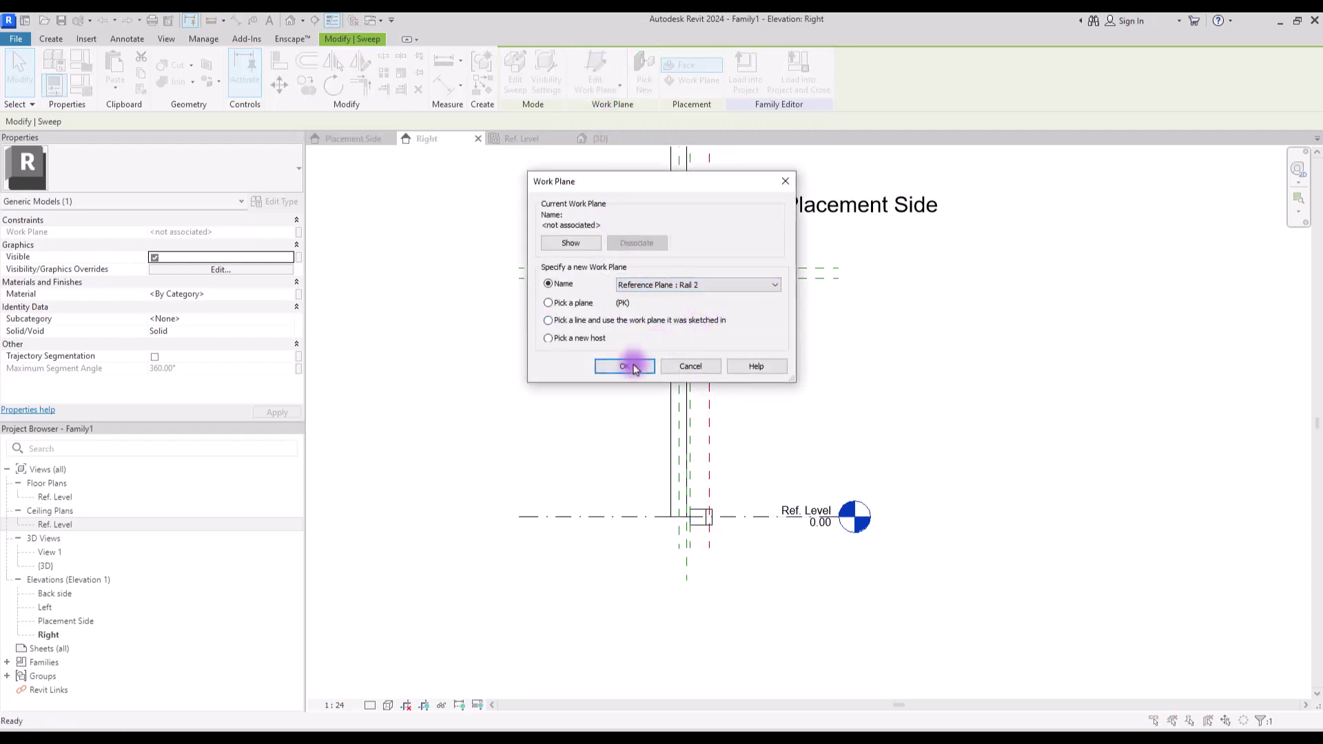
left_click(629, 364)
In the 3D view, set the family type parameters Rail Th and Rail W to 0.04 and apply them to the rail sweep.
left_click(600, 138)
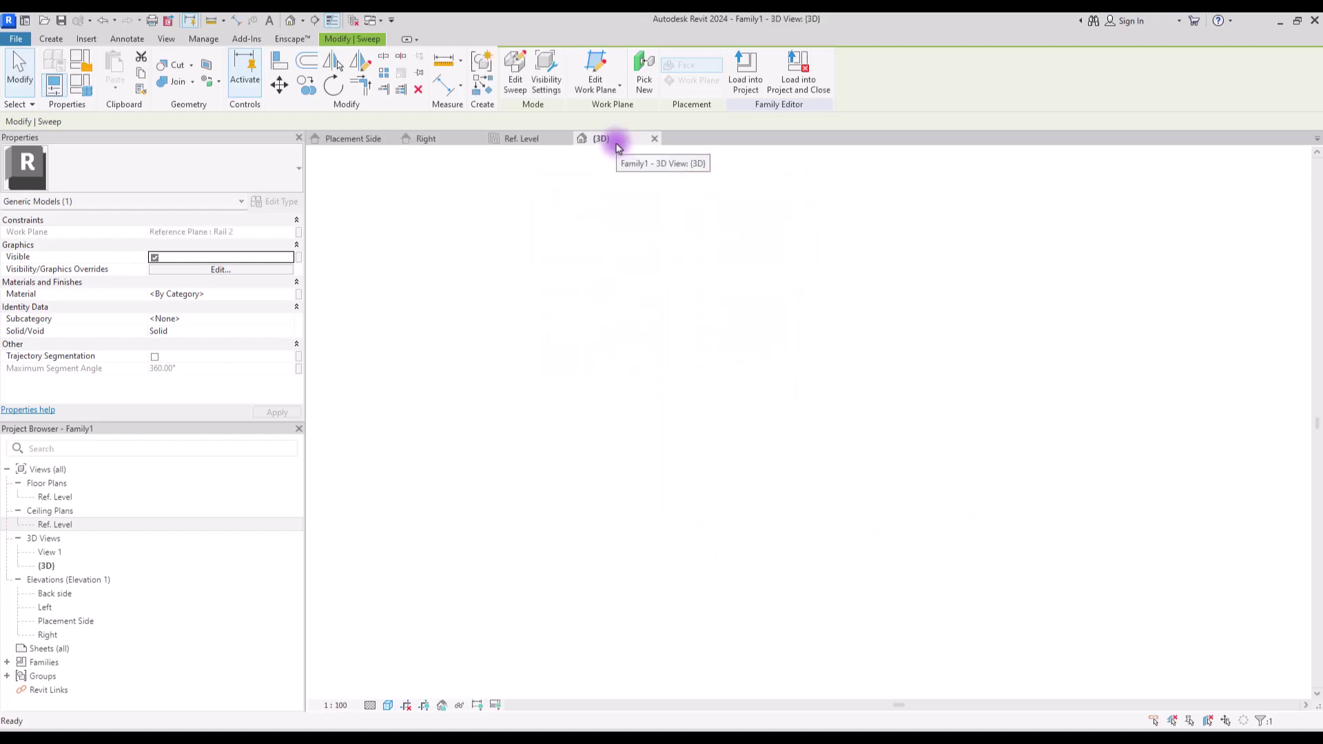
key("Escape")
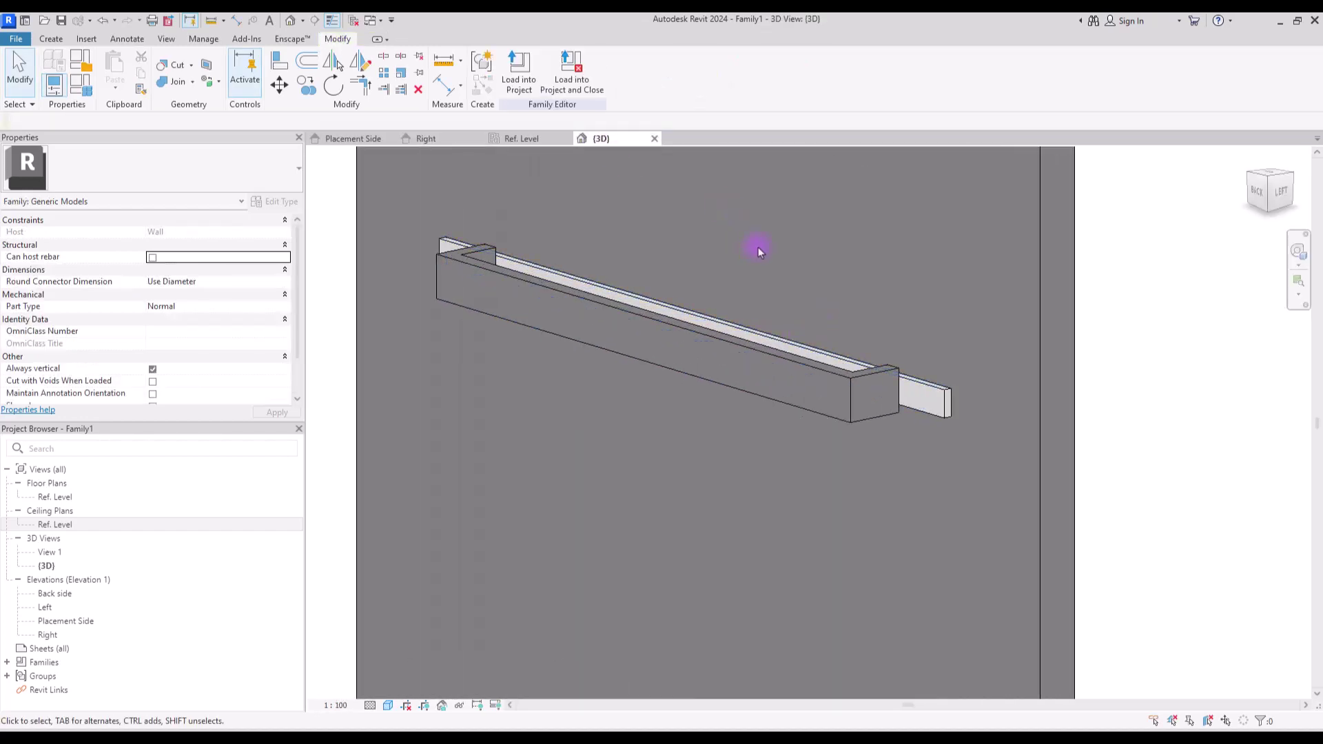
middle_click_drag(758, 247, 798, 237)
left_click(584, 276)
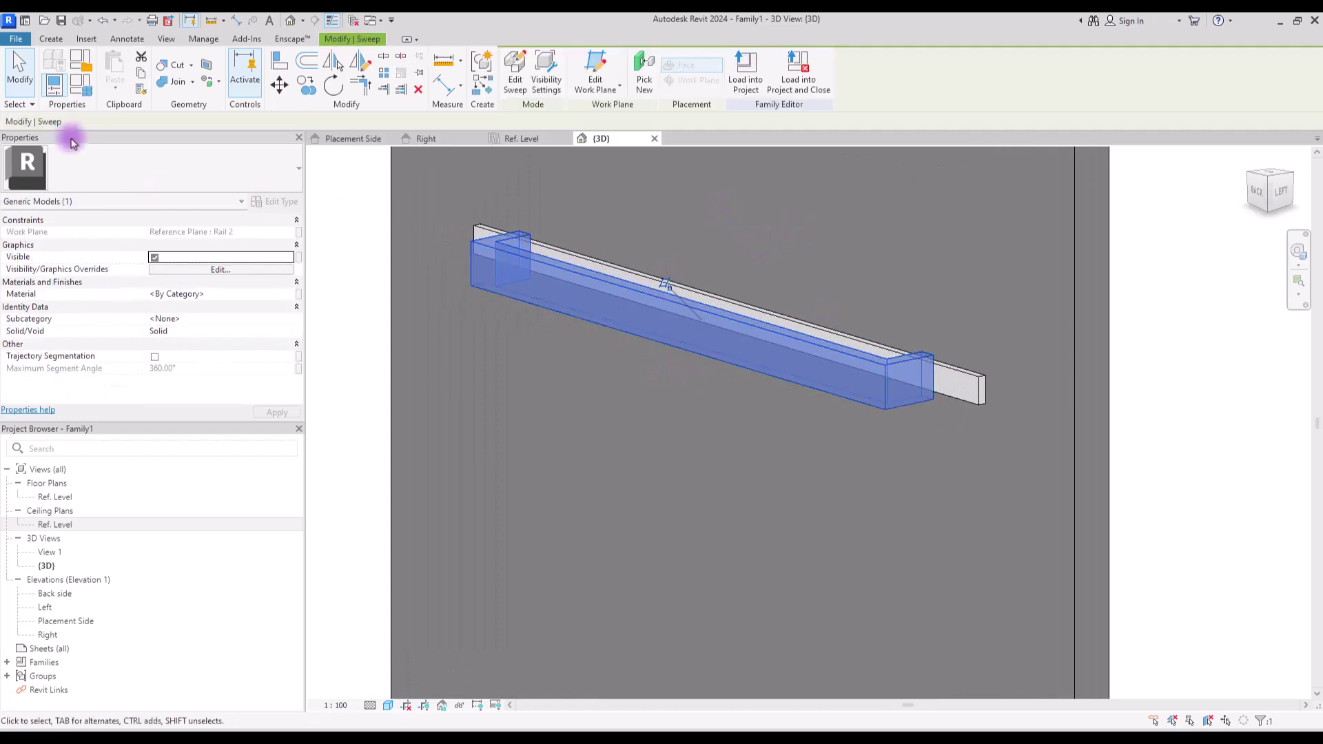
left_click(88, 88)
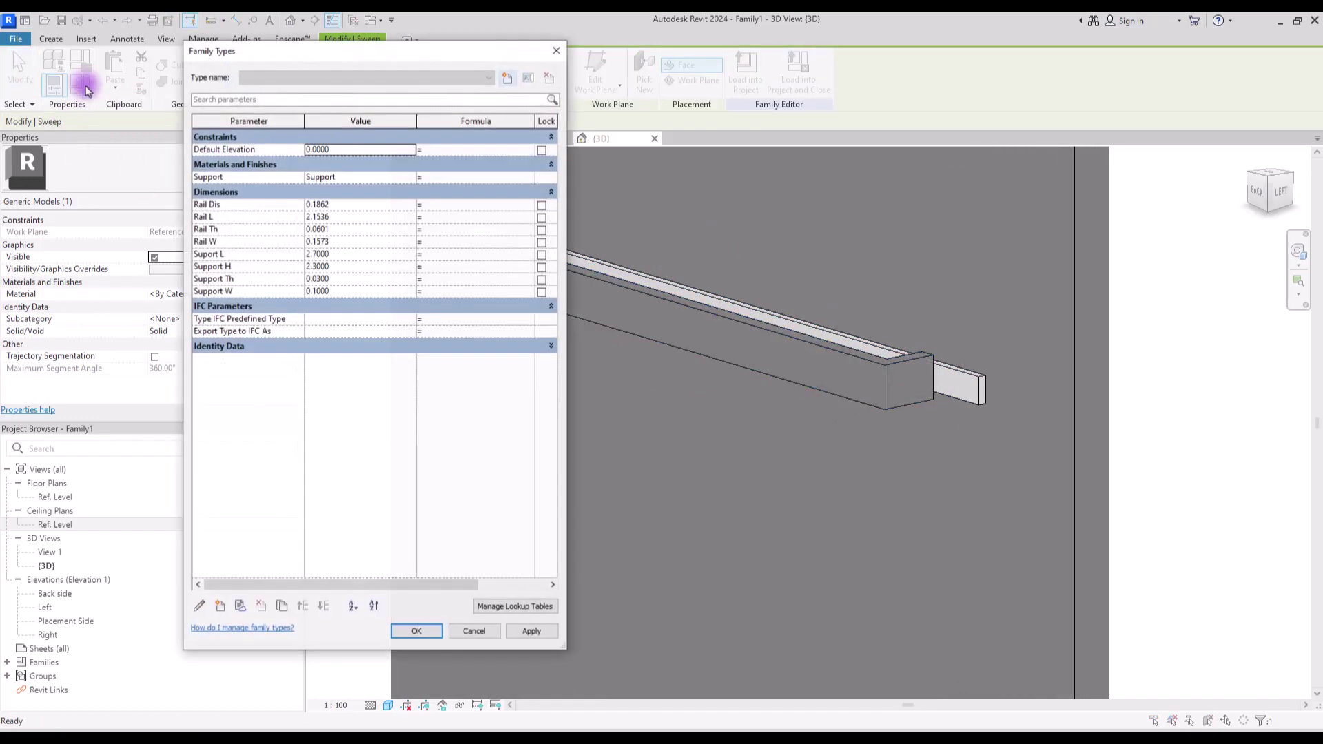
left_click_drag(331, 51, 198, 72)
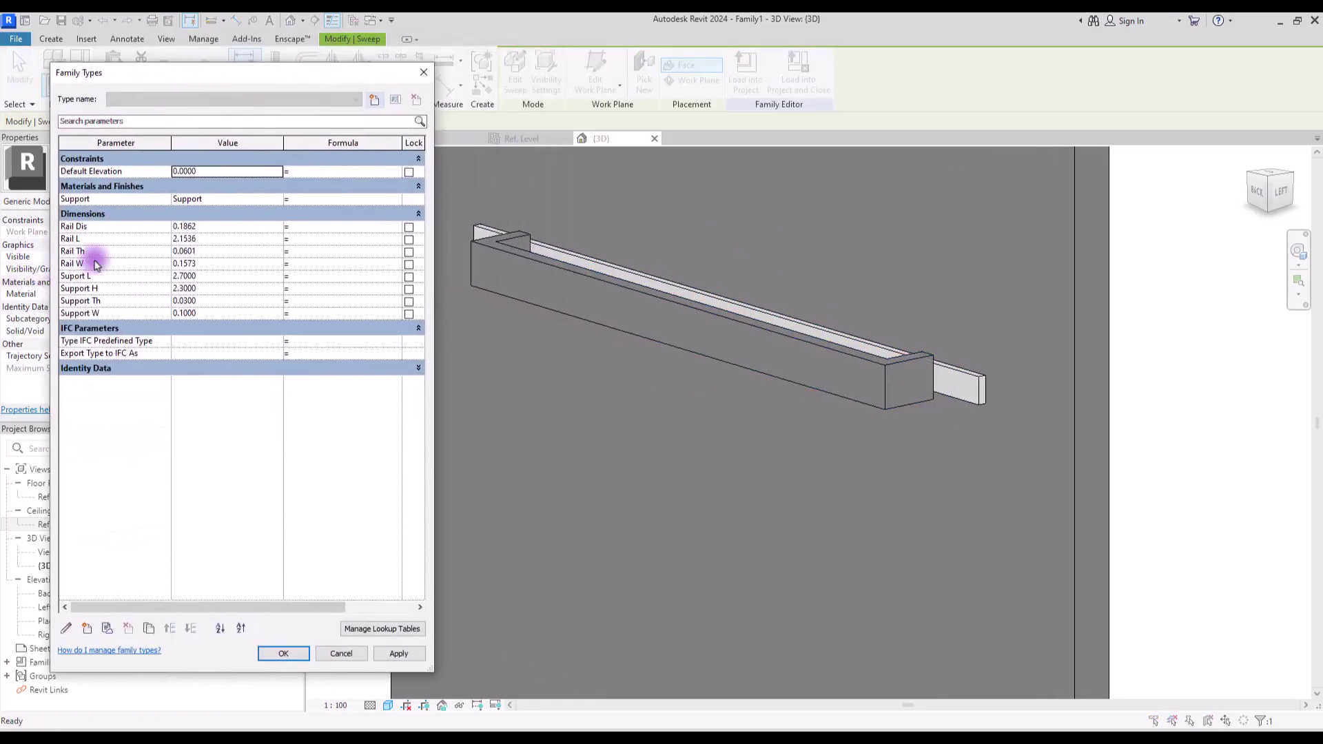
left_click(220, 264)
left_click(186, 252)
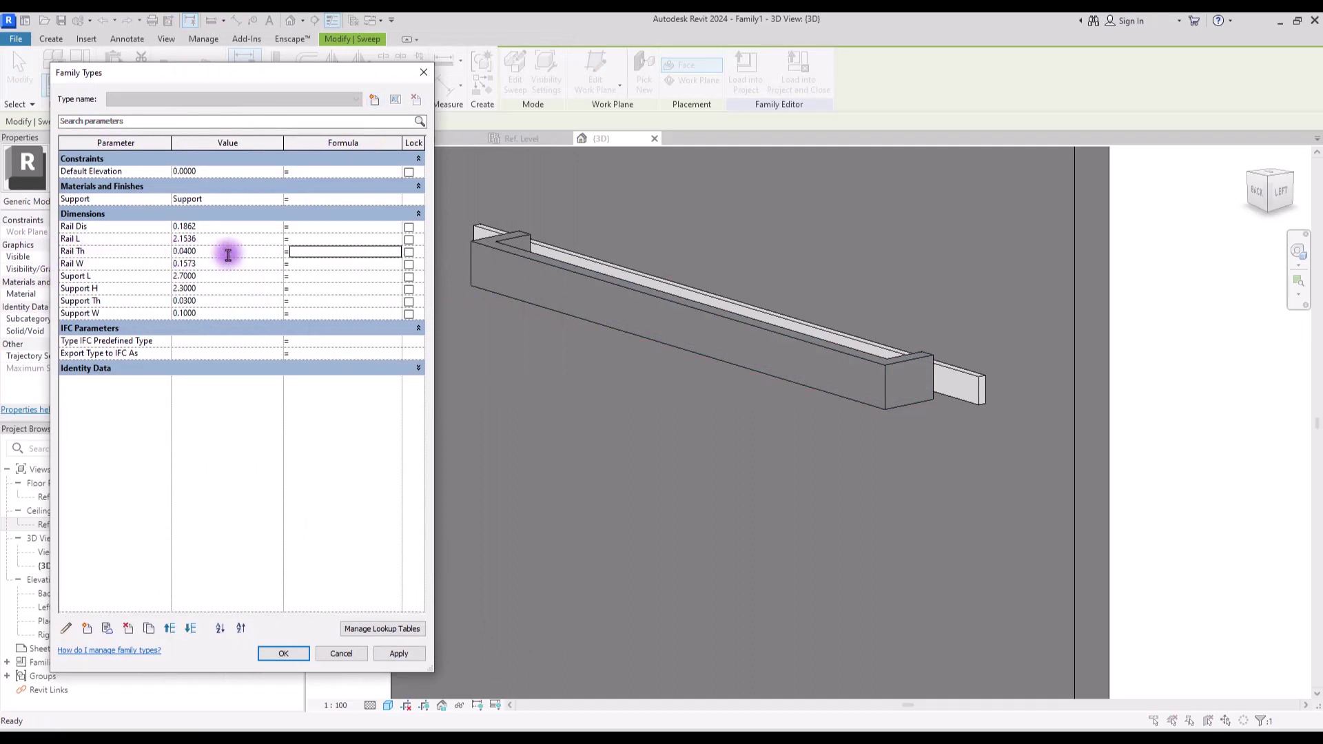
left_click(186, 265)
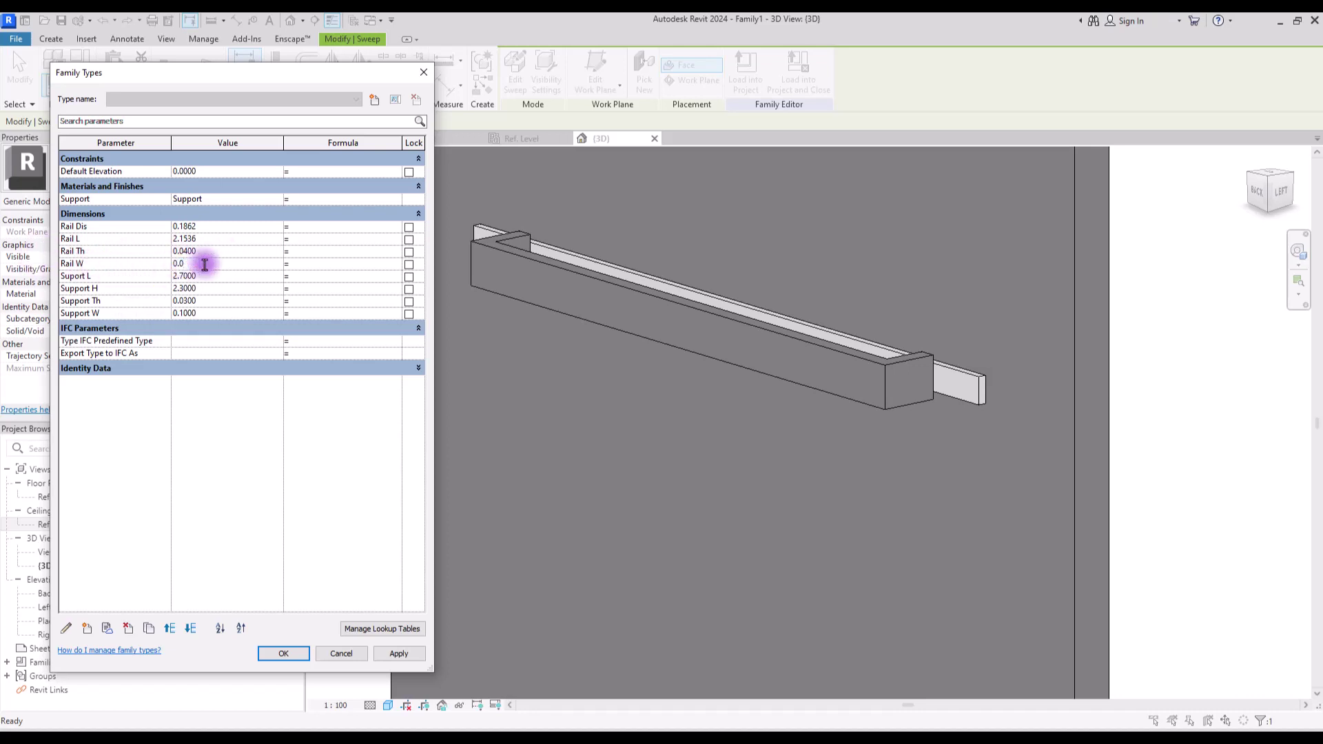
left_click(398, 653)
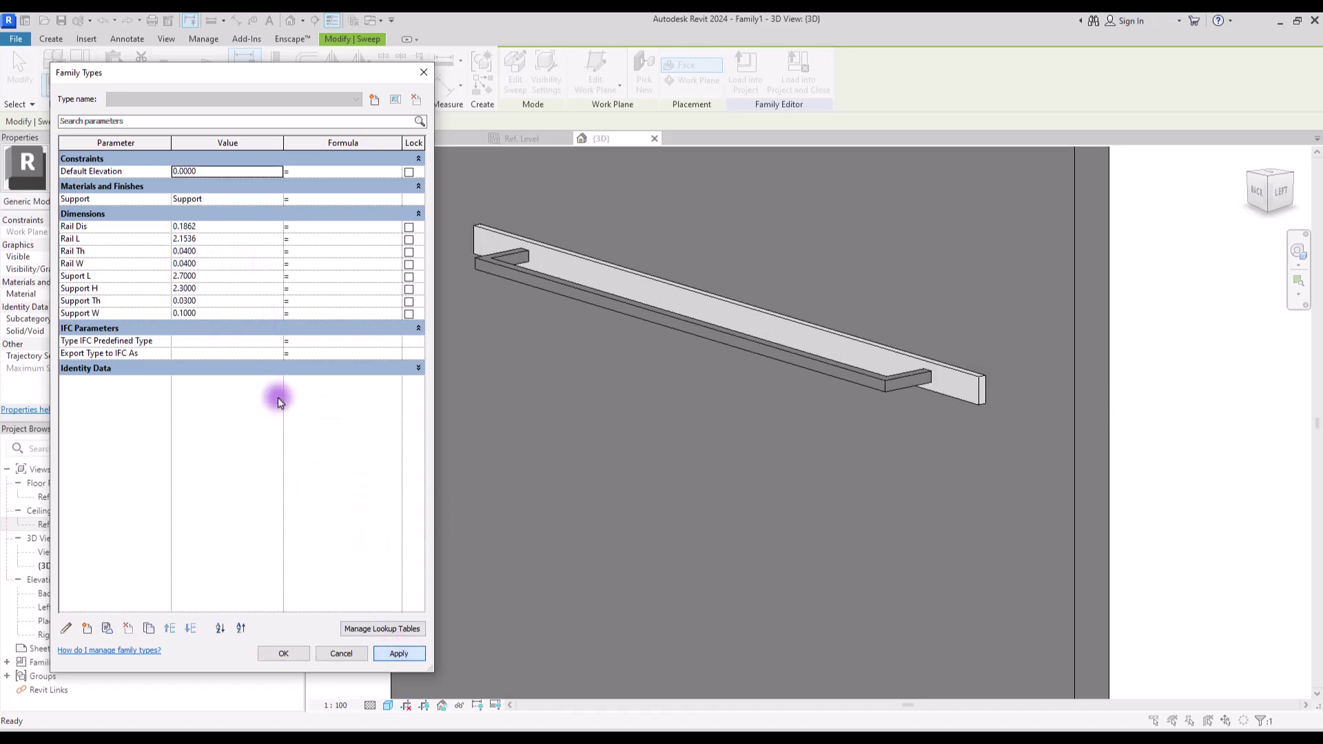
Set the family type parameter Rail Dis to 0.1, apply it and finish editing the family types.
left_click(207, 226)
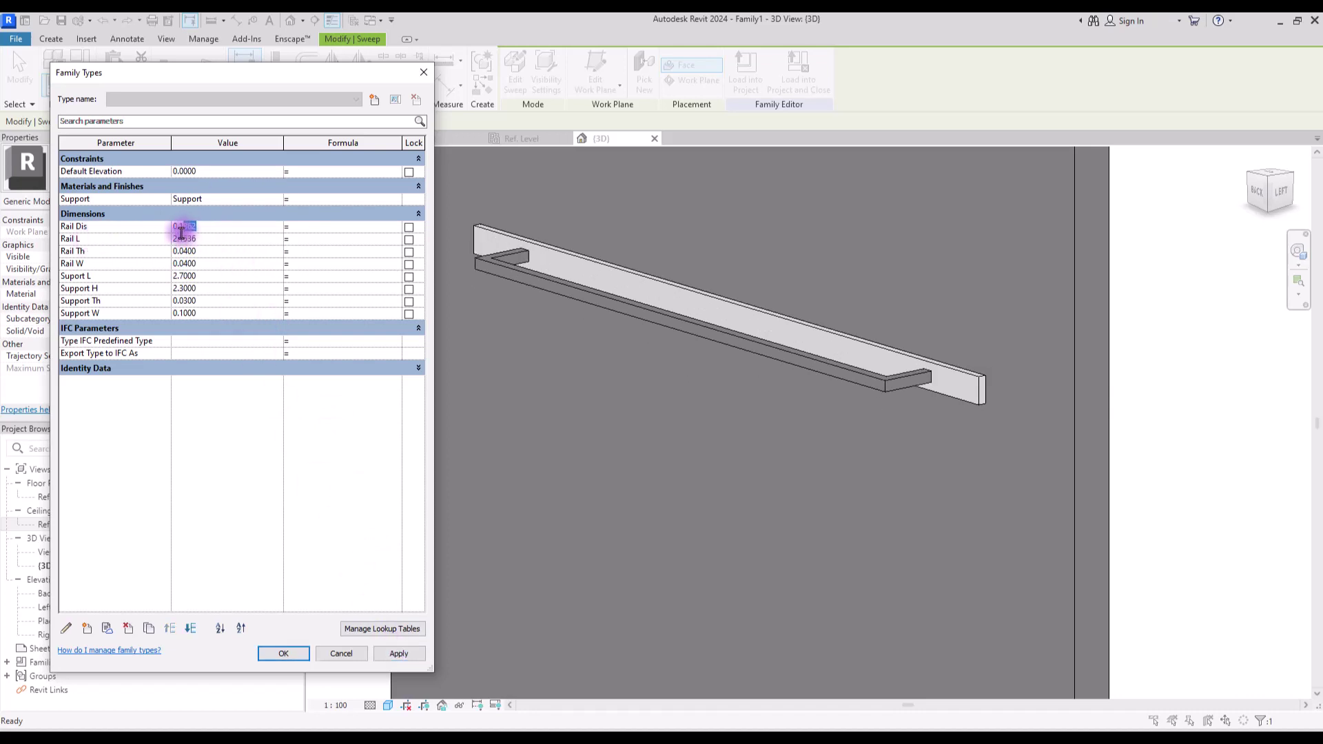
left_click(400, 656)
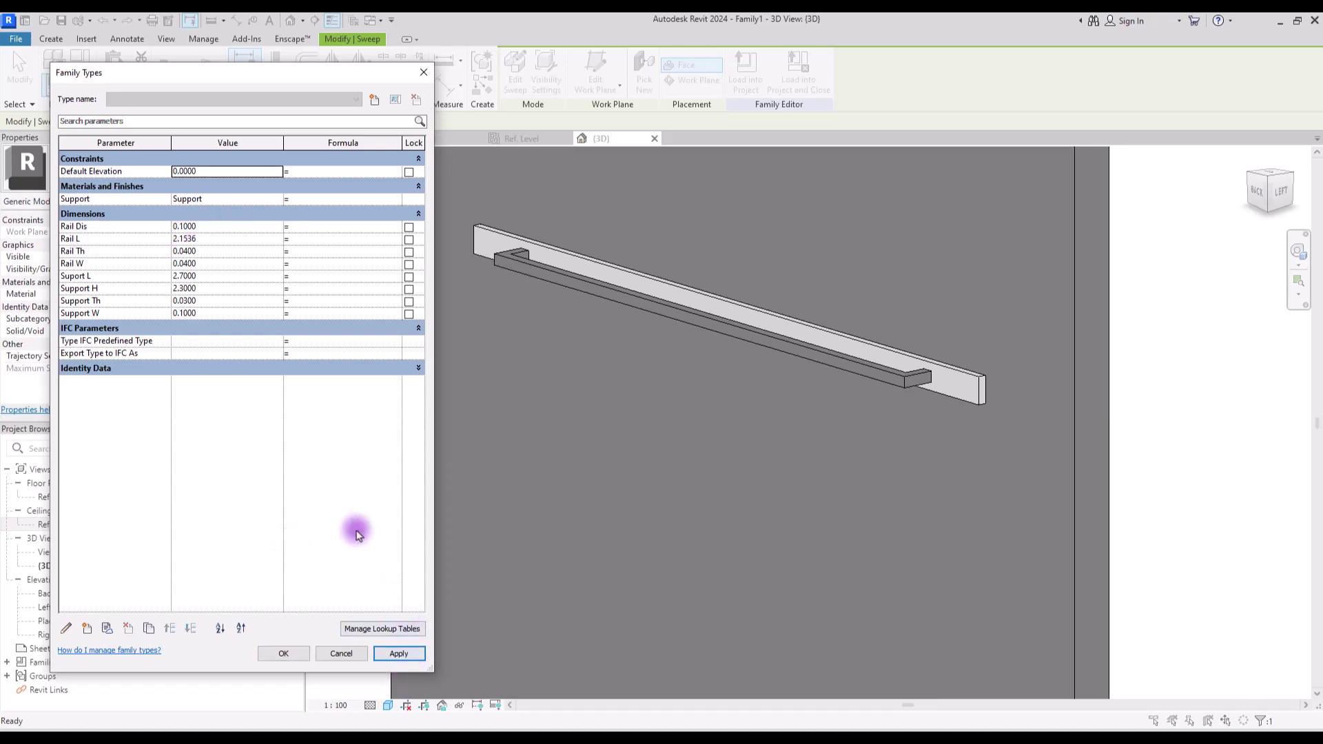
left_click(283, 653)
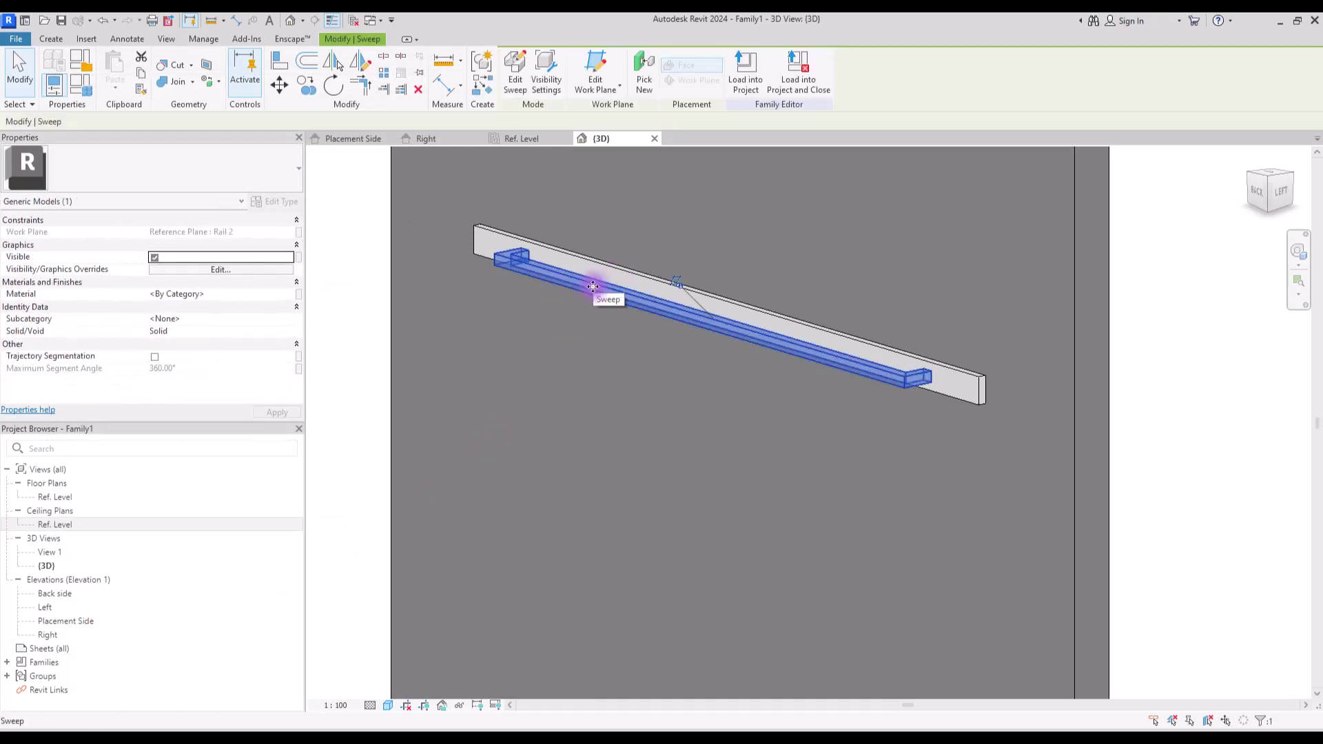
Associate the rail sweep's material with a new family parameter.
left_click(298, 294)
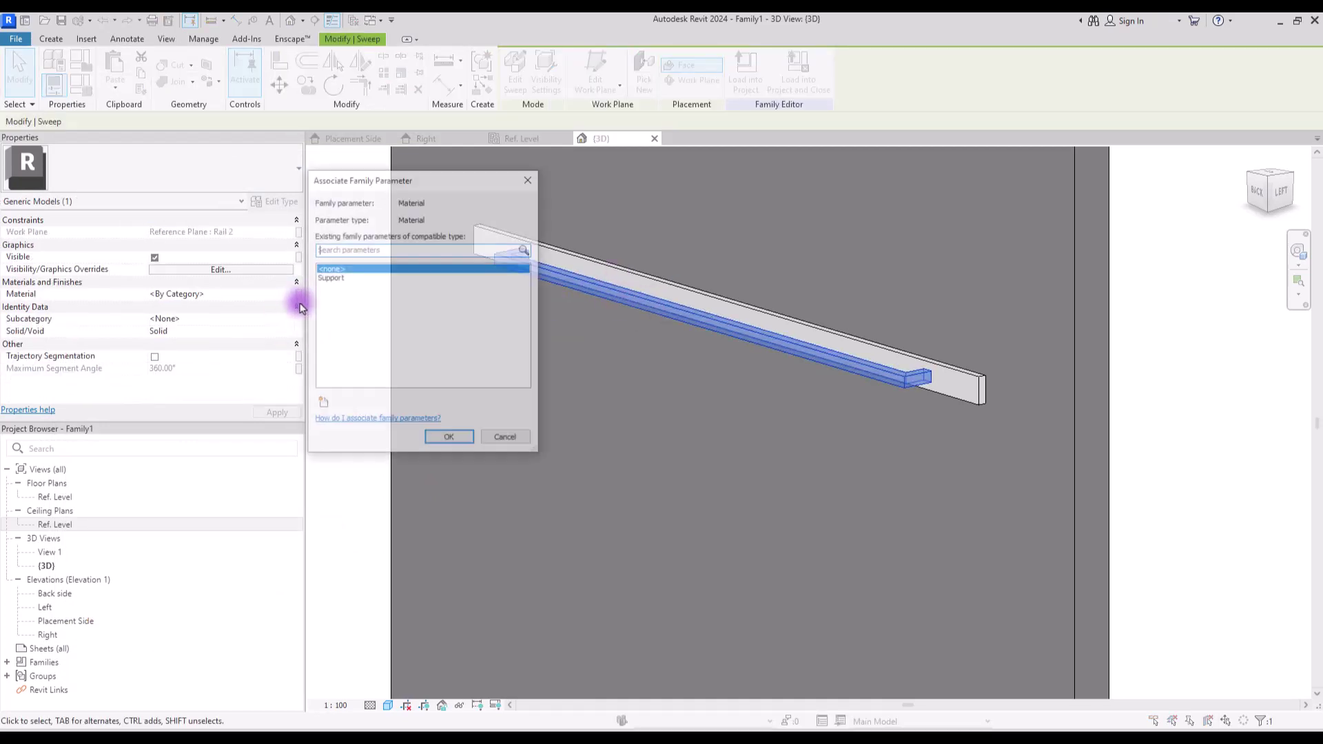
left_click(324, 405)
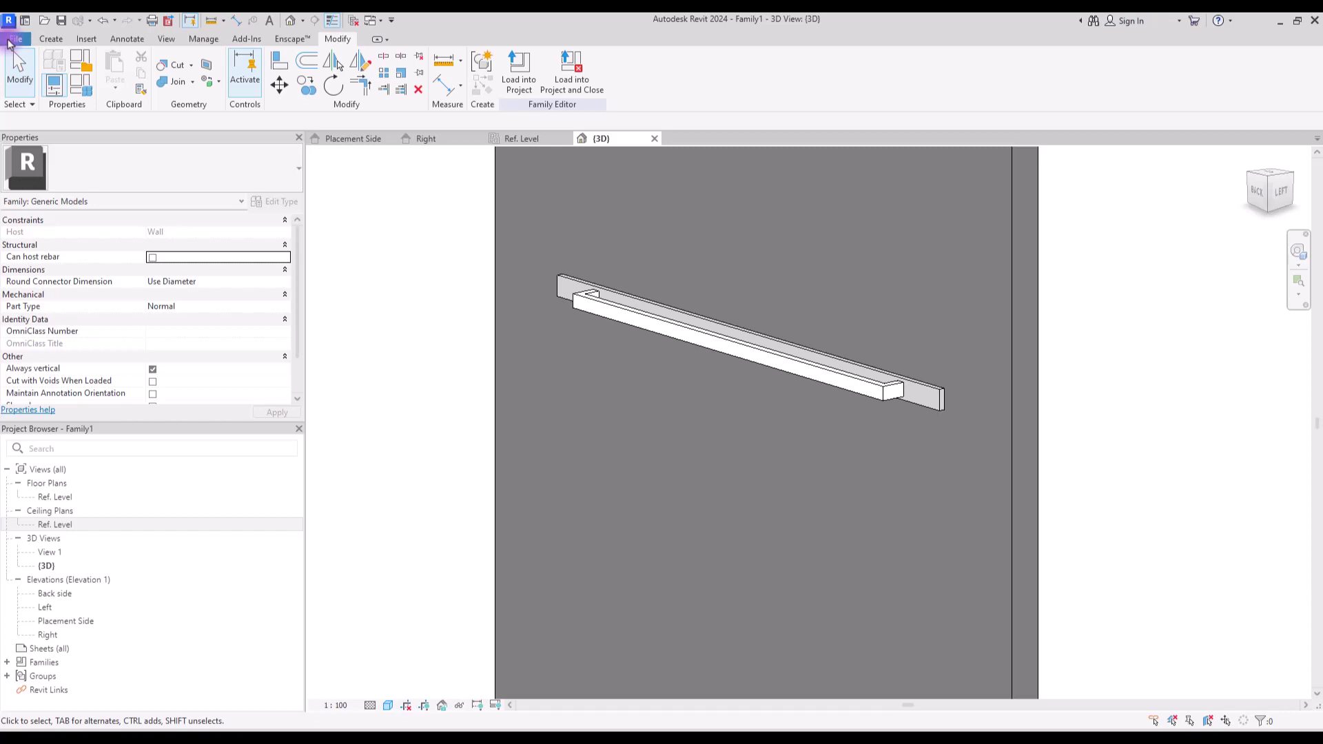
Save the family as Rail in the 36 Sliding Door folder, accepting the file save options.
left_click(16, 39)
left_click(69, 201)
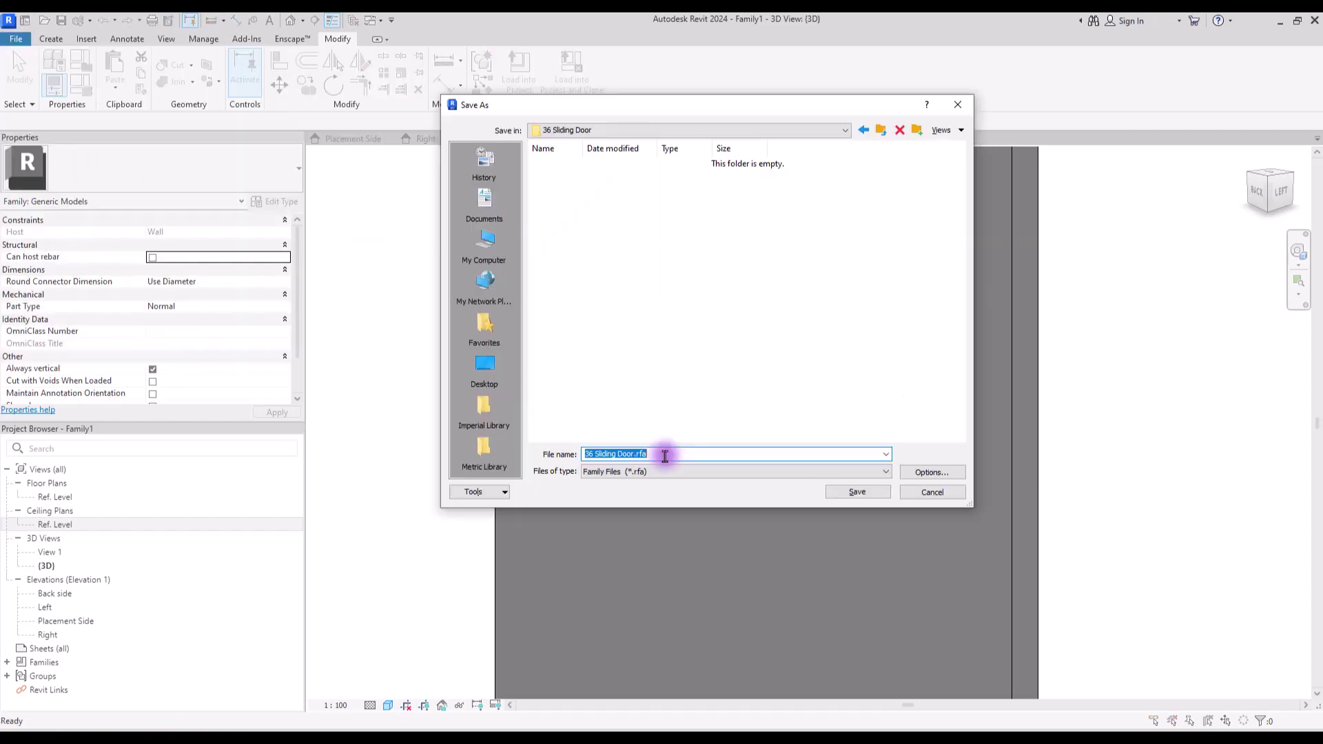
left_click(931, 472)
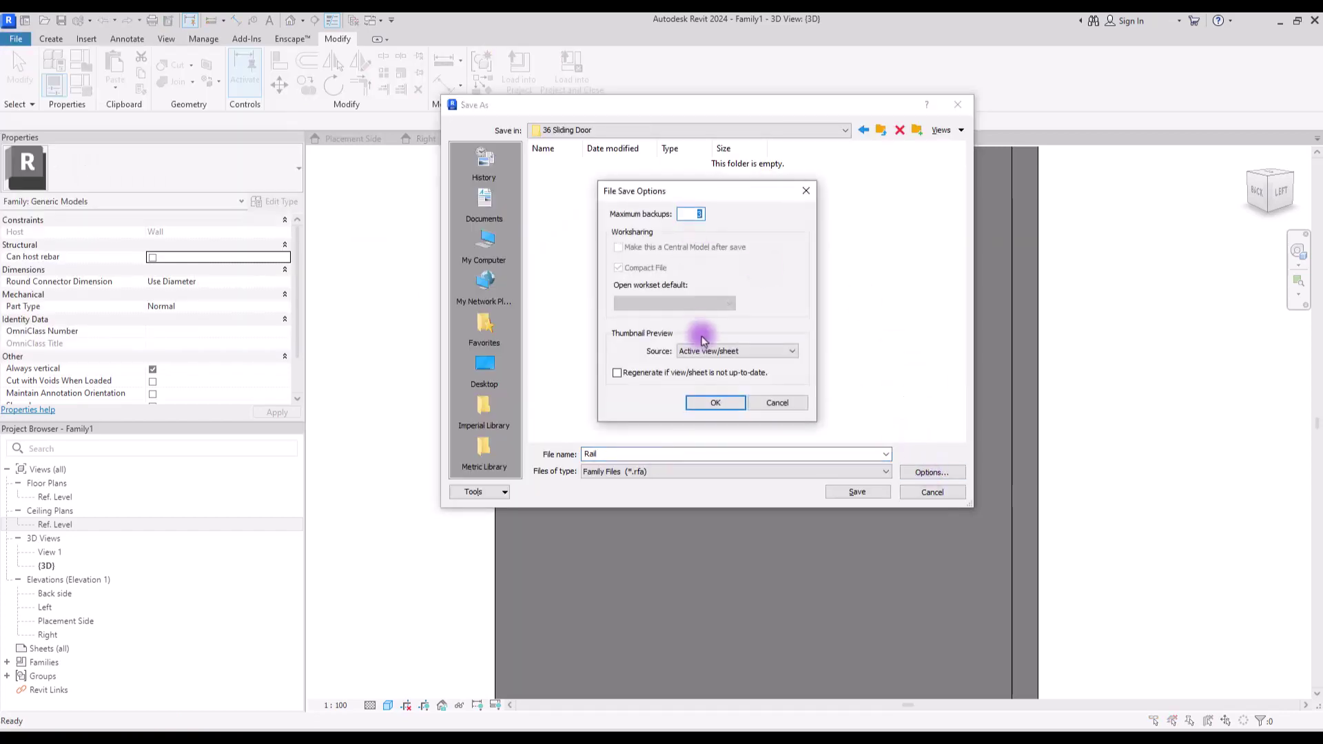
left_click(715, 404)
left_click(857, 492)
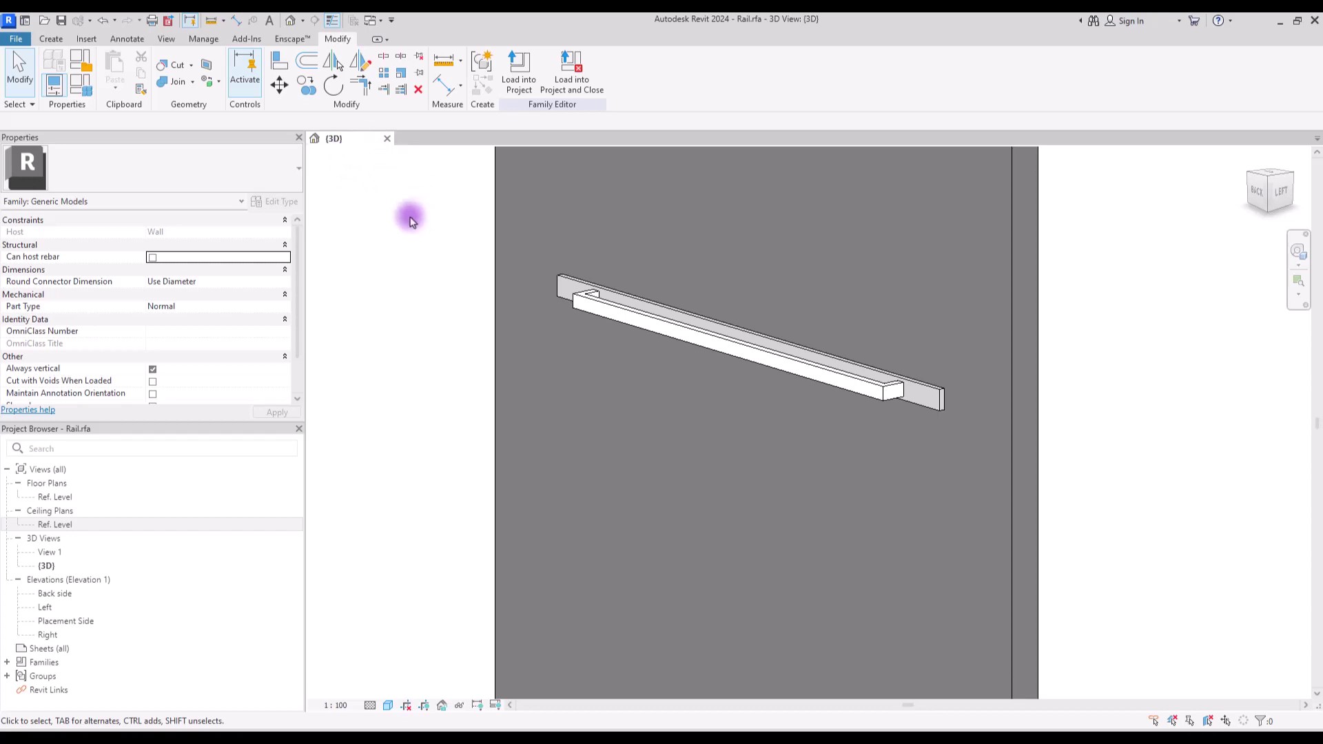
Create a new family from the Generic Model.rft template.
left_click(16, 42)
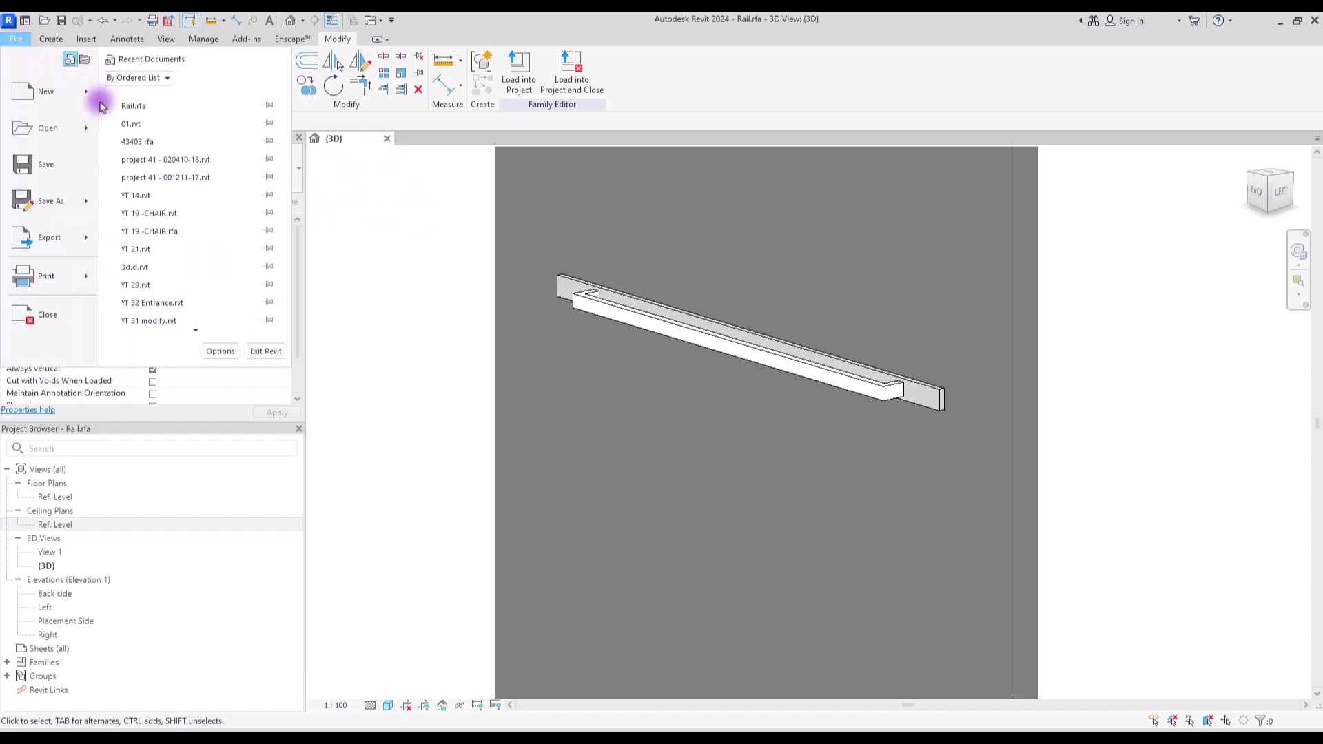
mouse_move(88, 109)
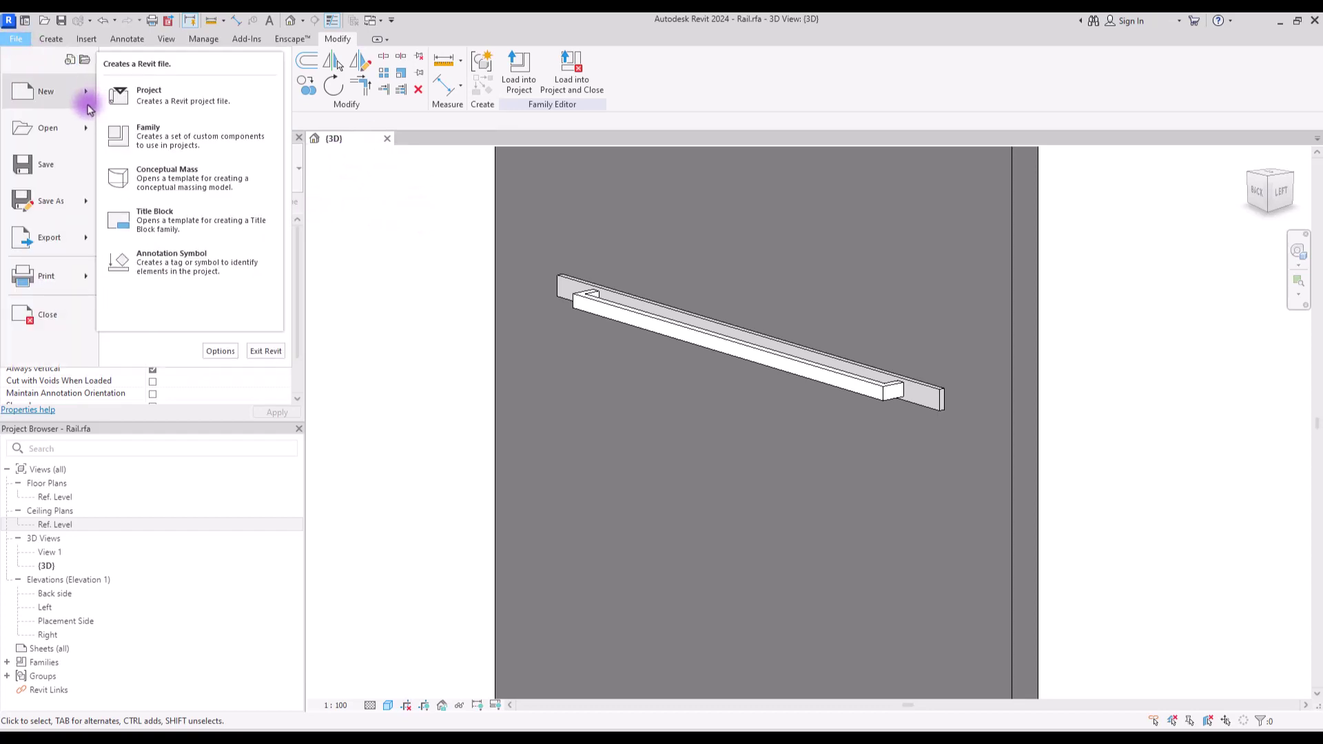
left_click(144, 132)
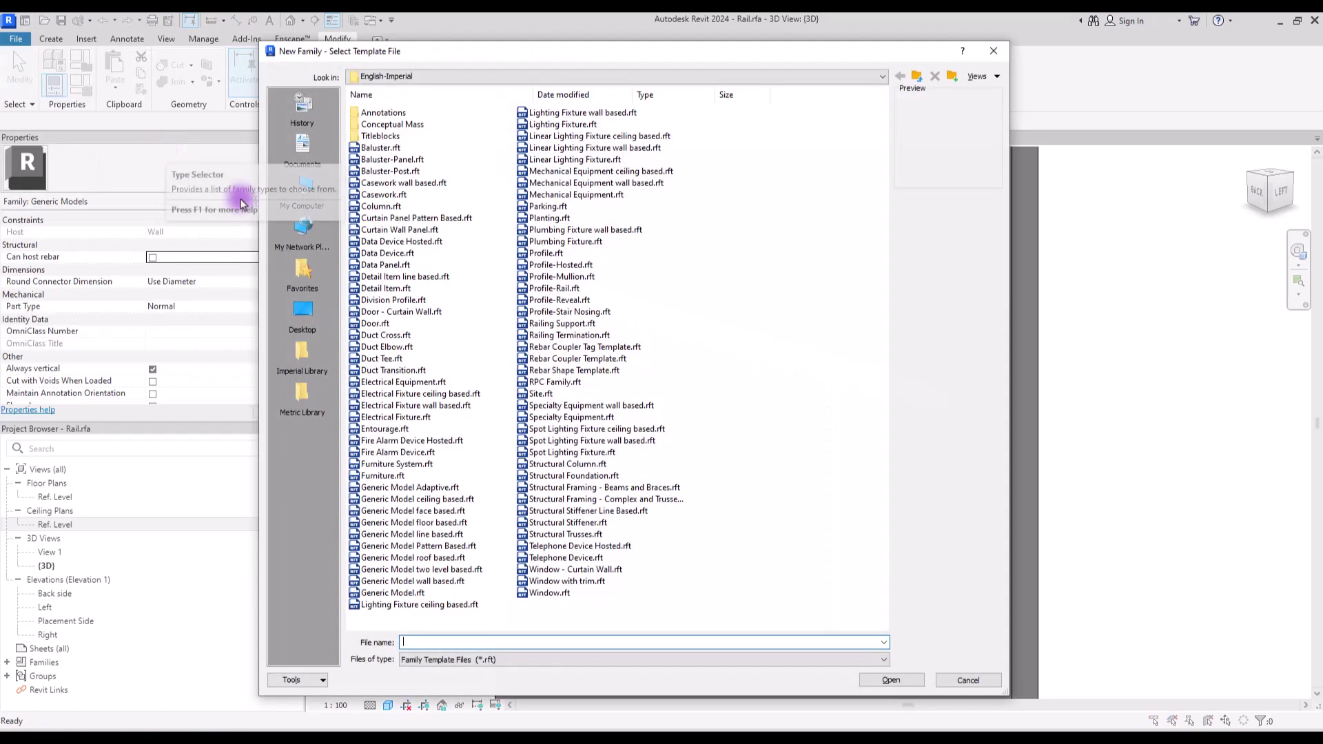
left_click(393, 593)
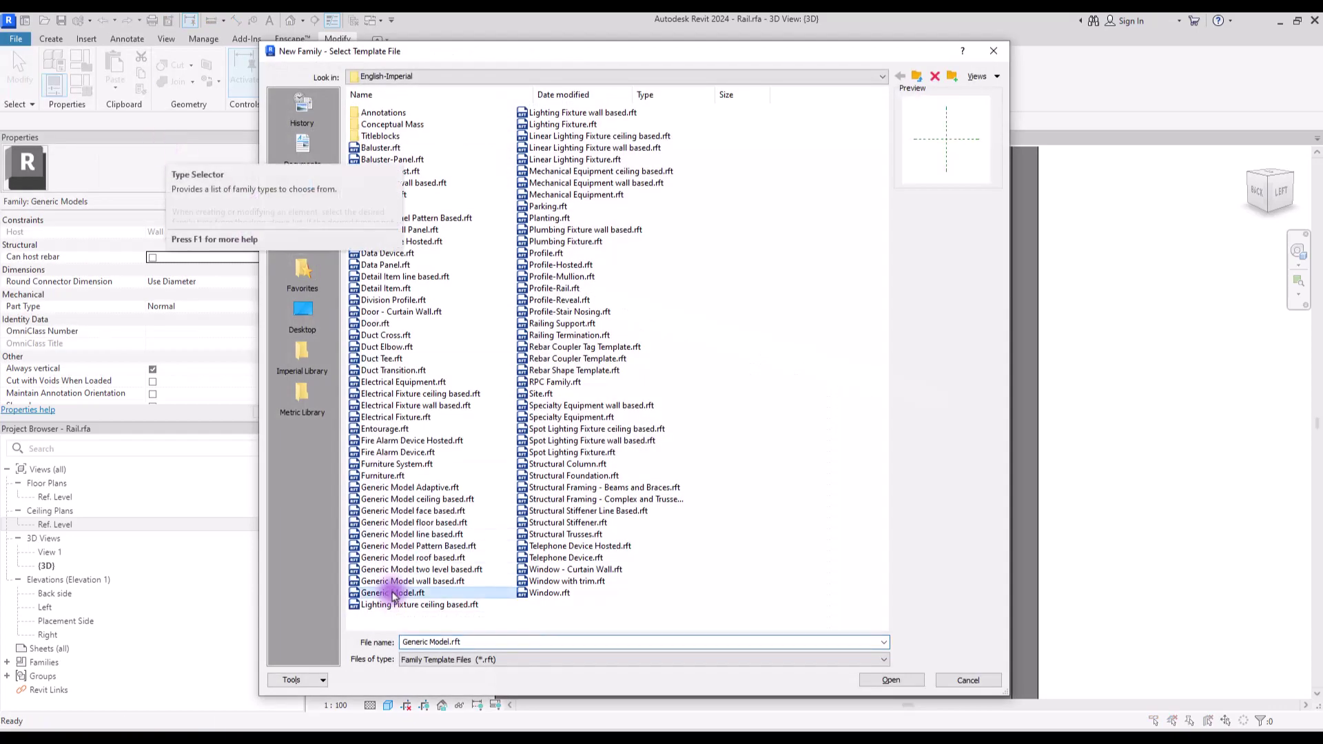
left_click(890, 680)
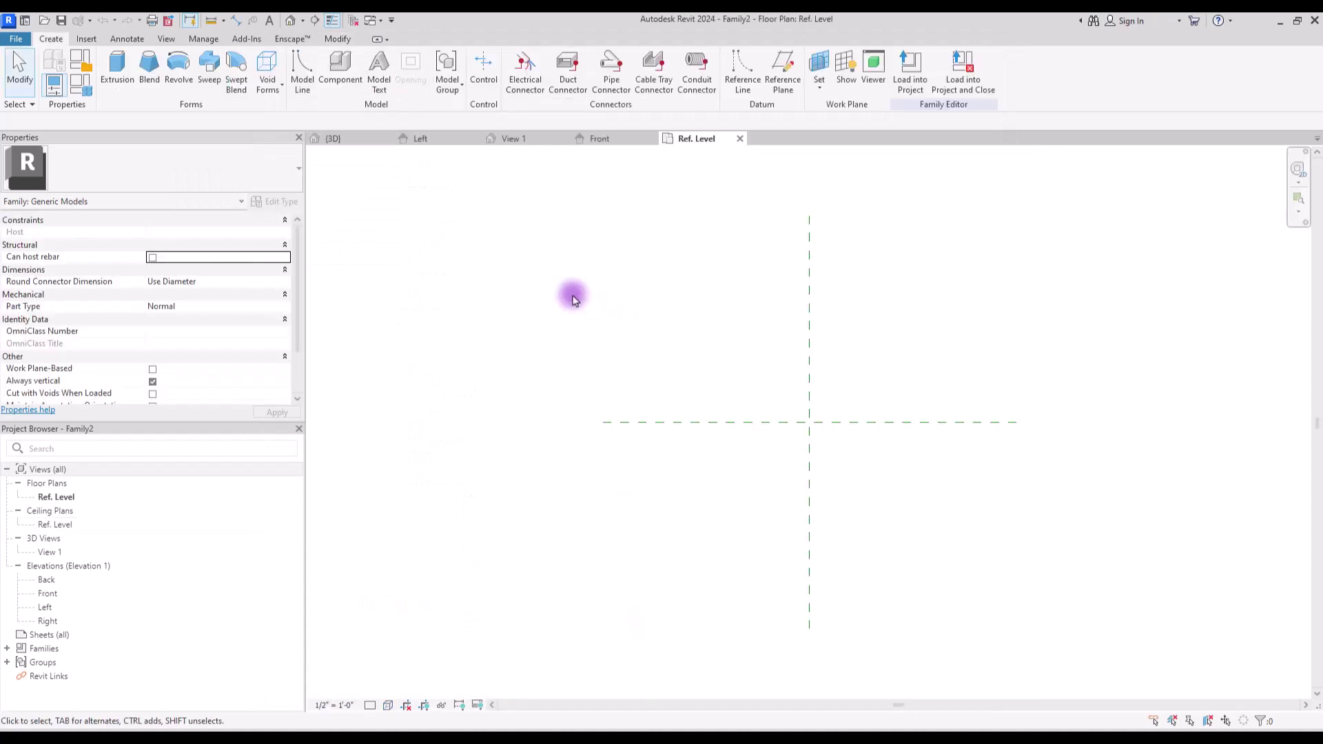
Draw two vertical reference planes in the Front elevation, one on each side of the centre plane, the right one about 2'-4" away.
left_click(606, 139)
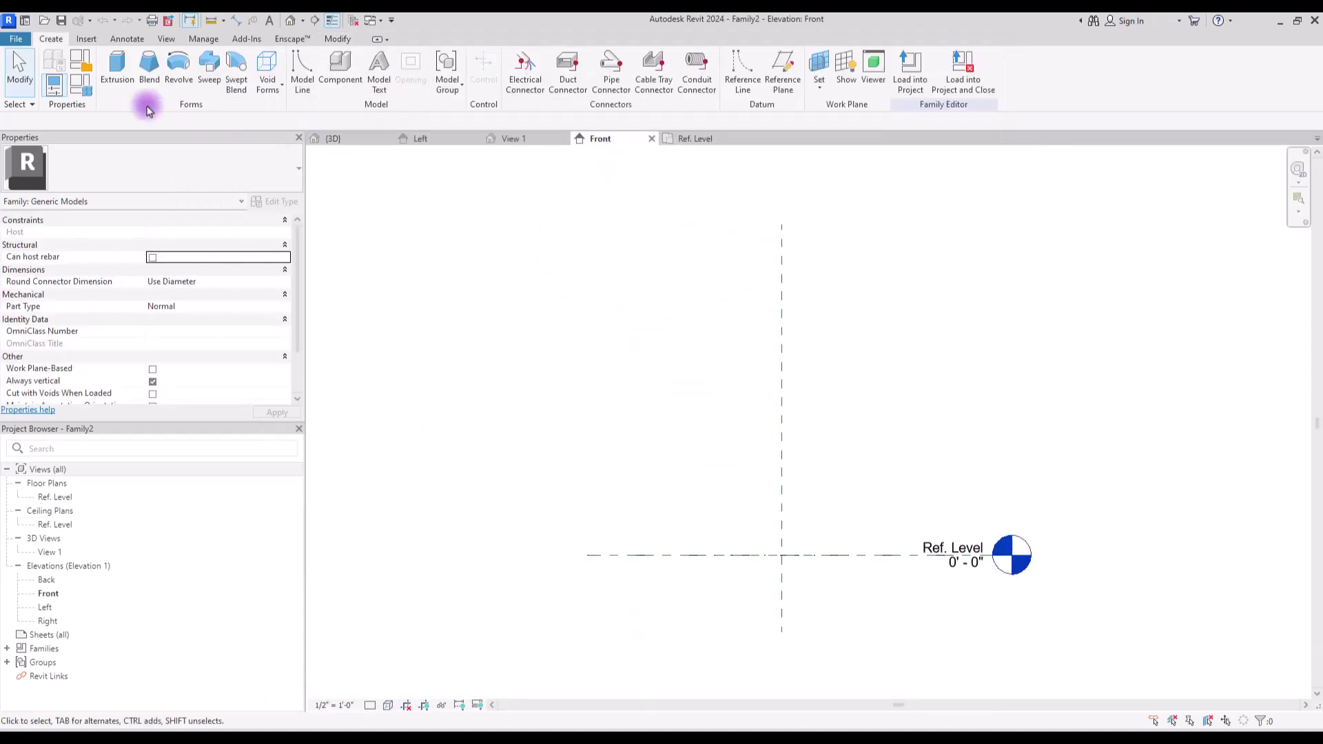
left_click(781, 67)
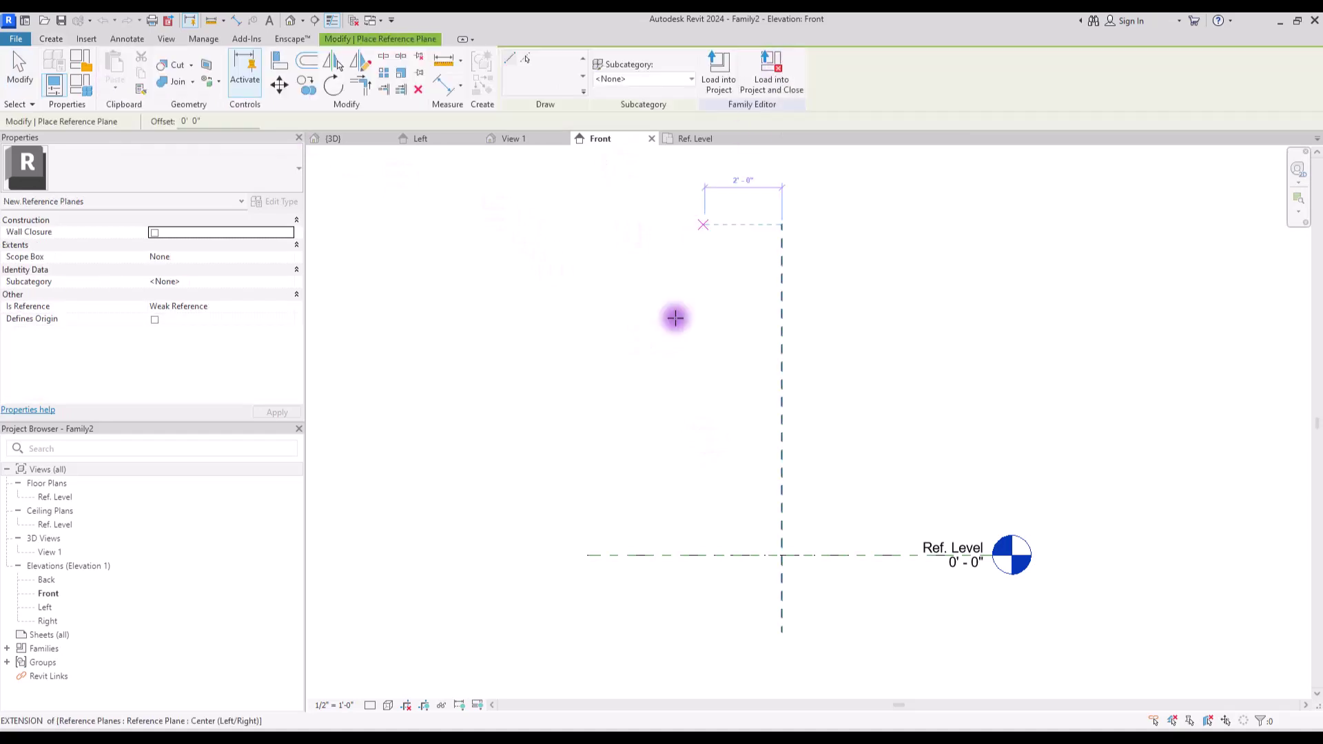
left_click(660, 335)
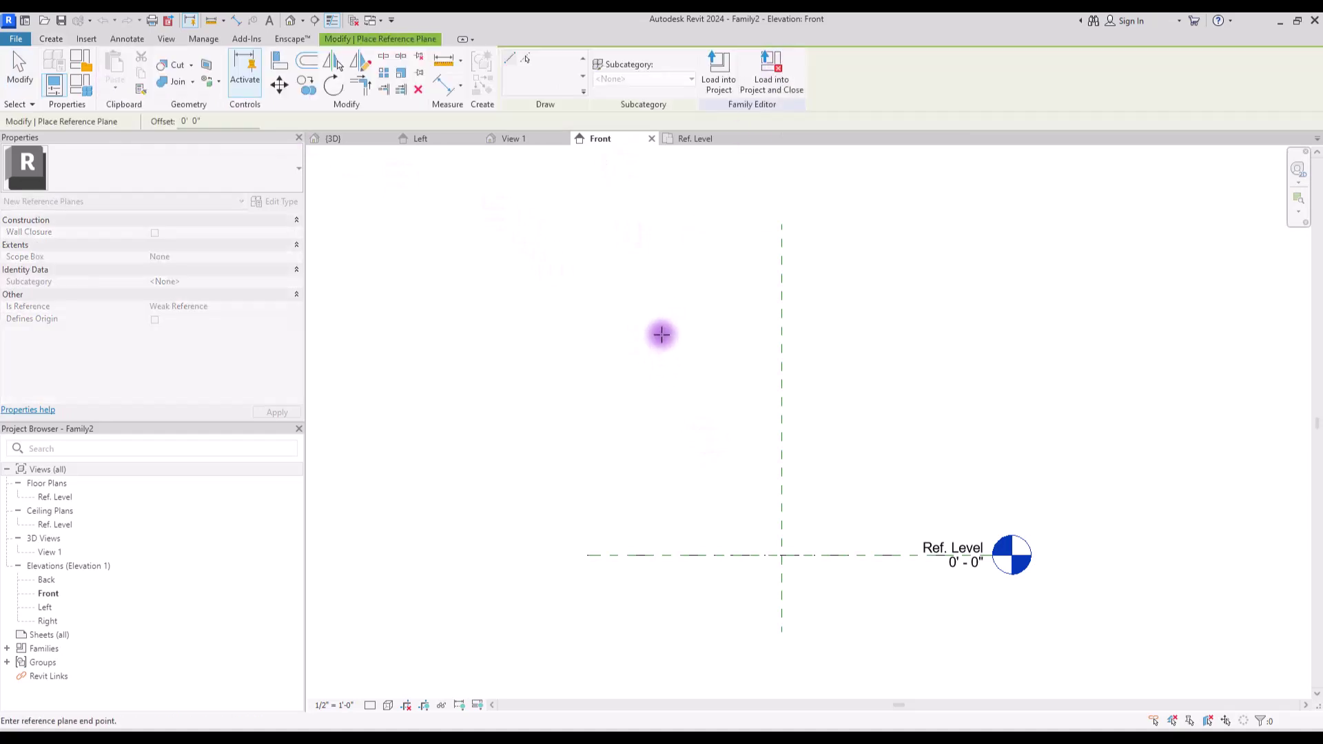
left_click(660, 616)
left_click(873, 346)
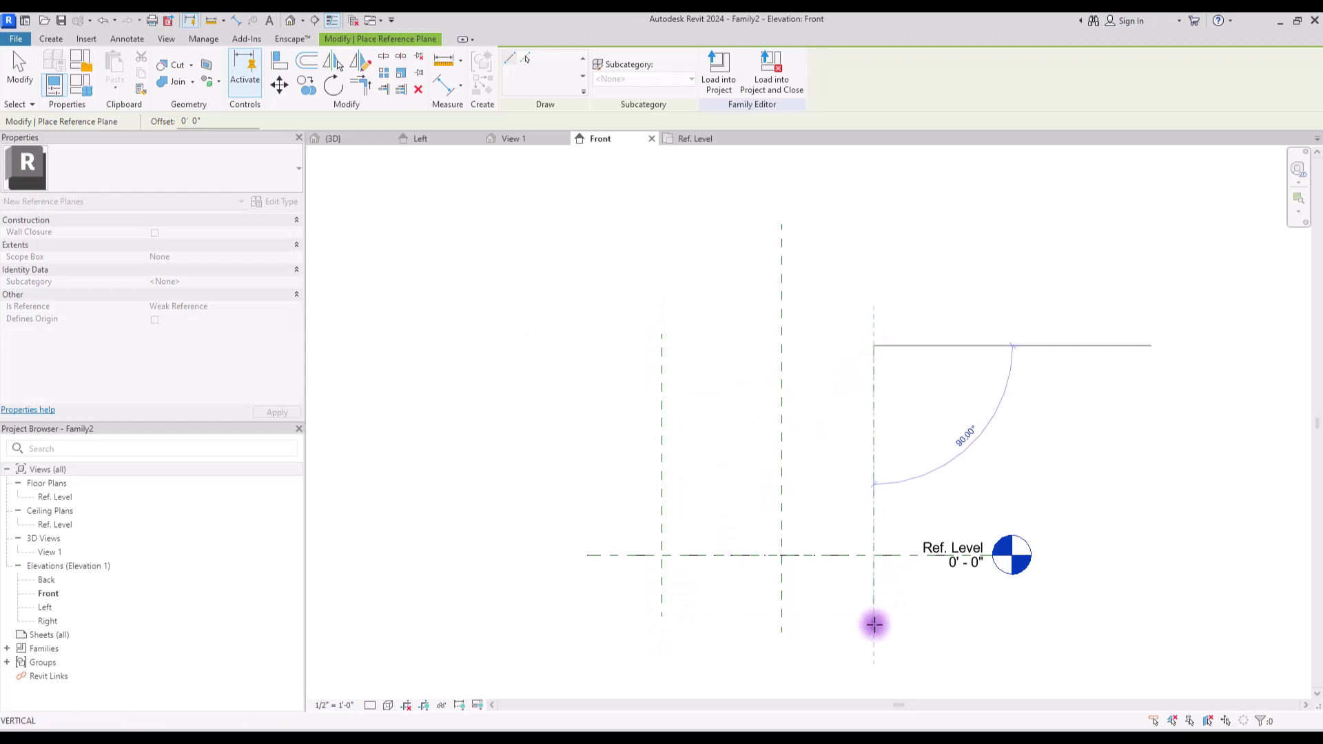
left_click(874, 624)
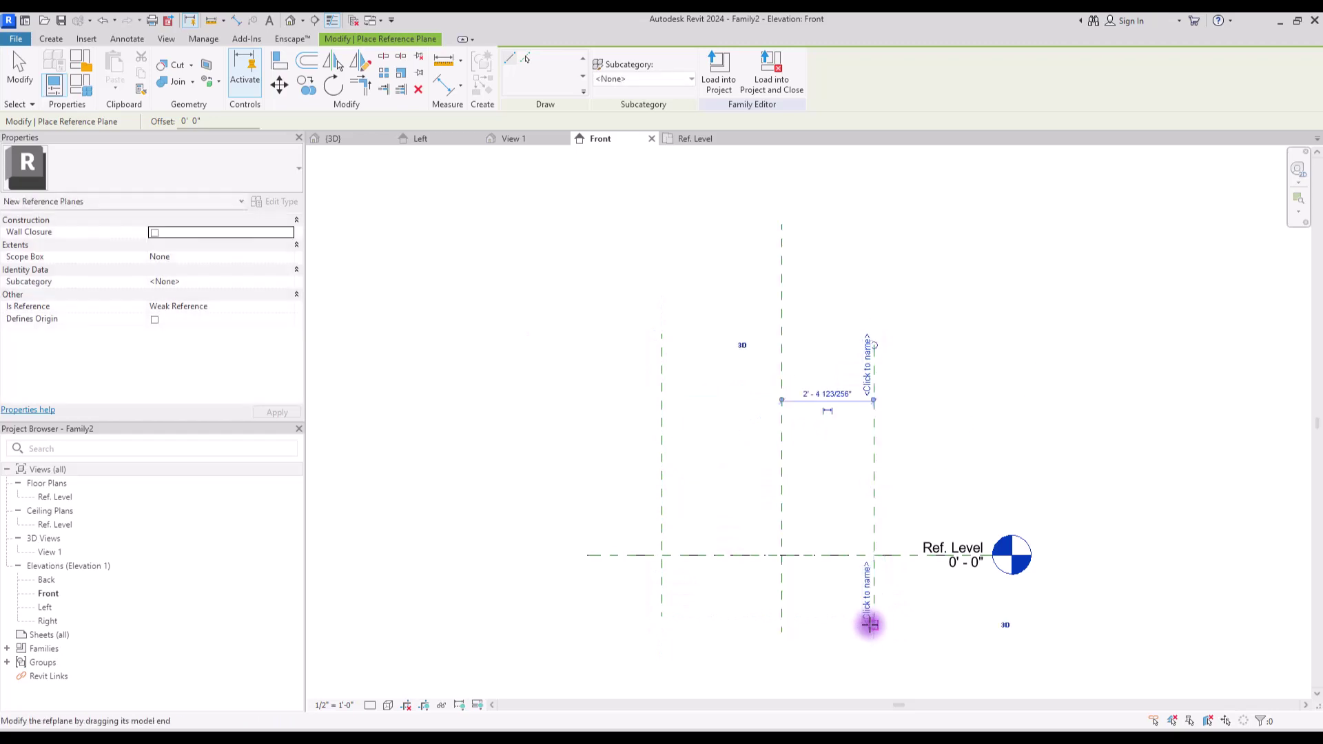
Draw a horizontal reference plane about 4'-11" above the Ref. Level, crossing both vertical planes, and finish placing planes.
left_click(581, 366)
left_click(968, 367)
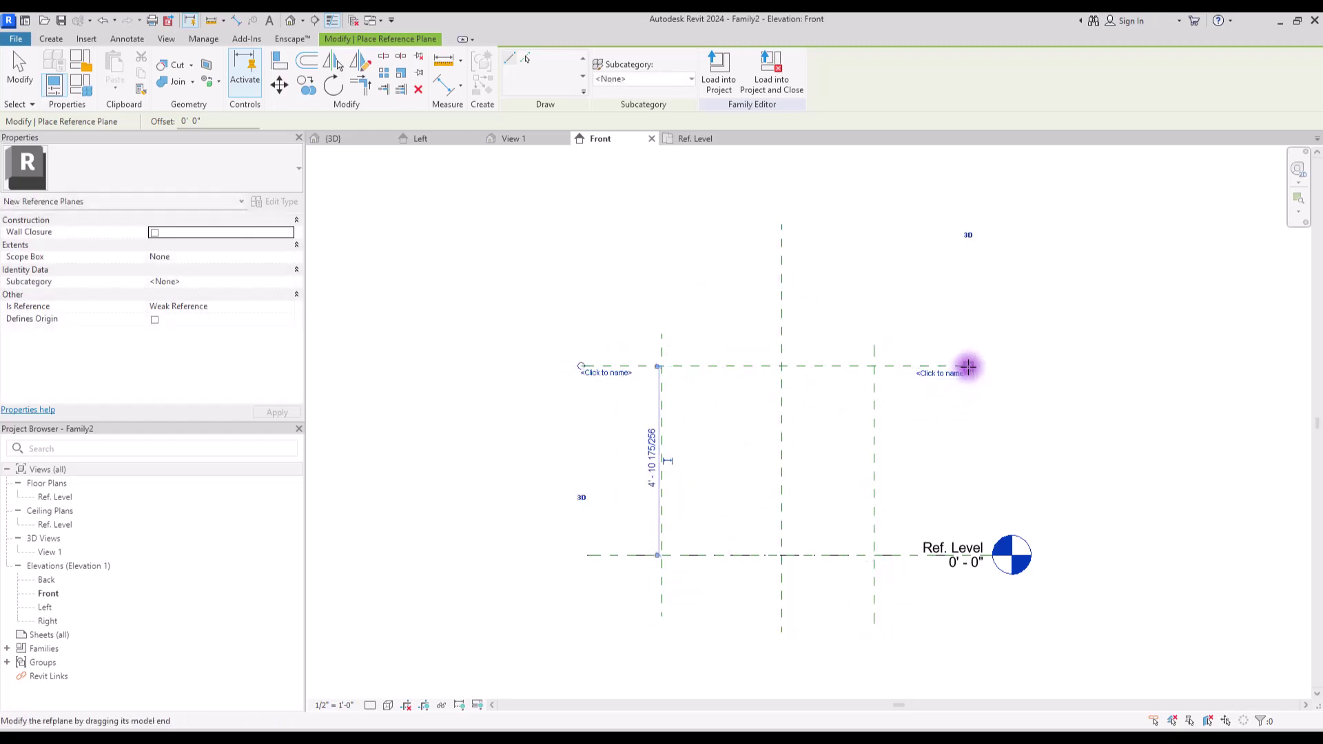
key("Escape")
key("Escape")
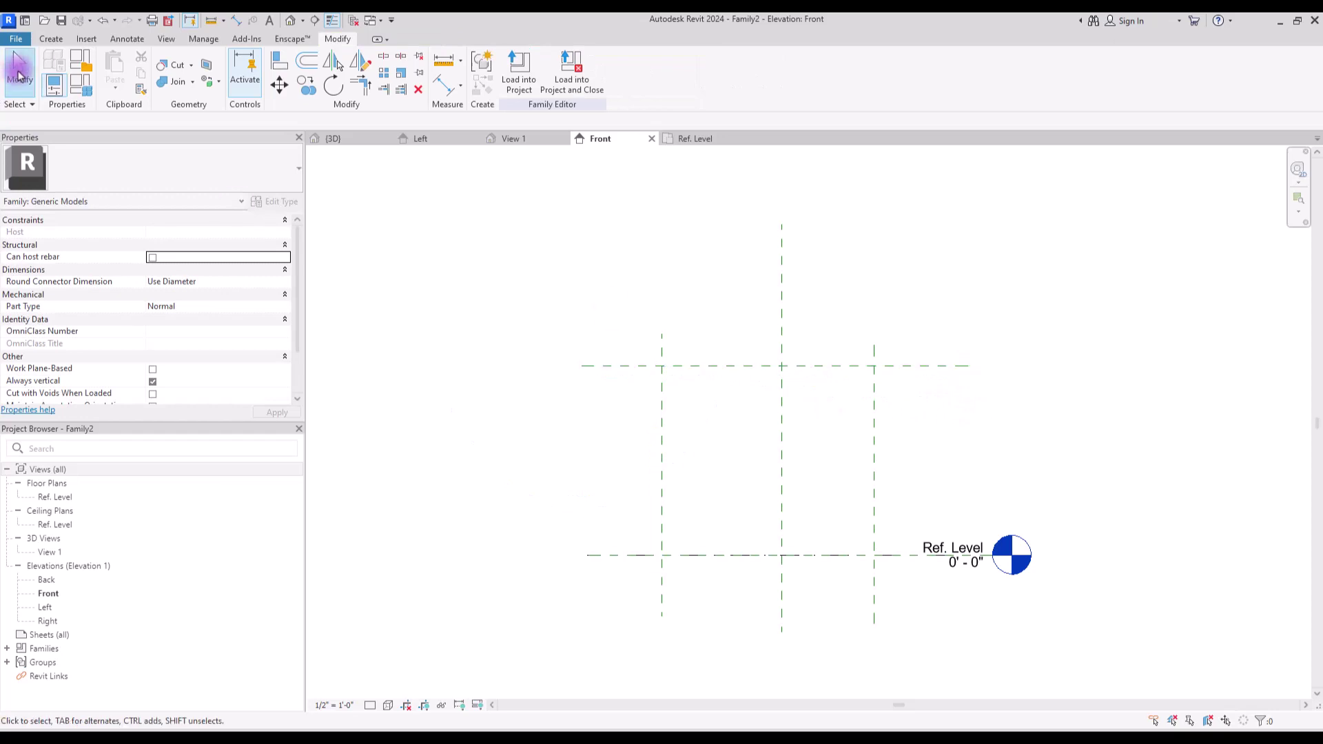
In the Ref. Level floor plan, draw a horizontal reference plane about 3" above the front/back centre plane.
left_click(697, 139)
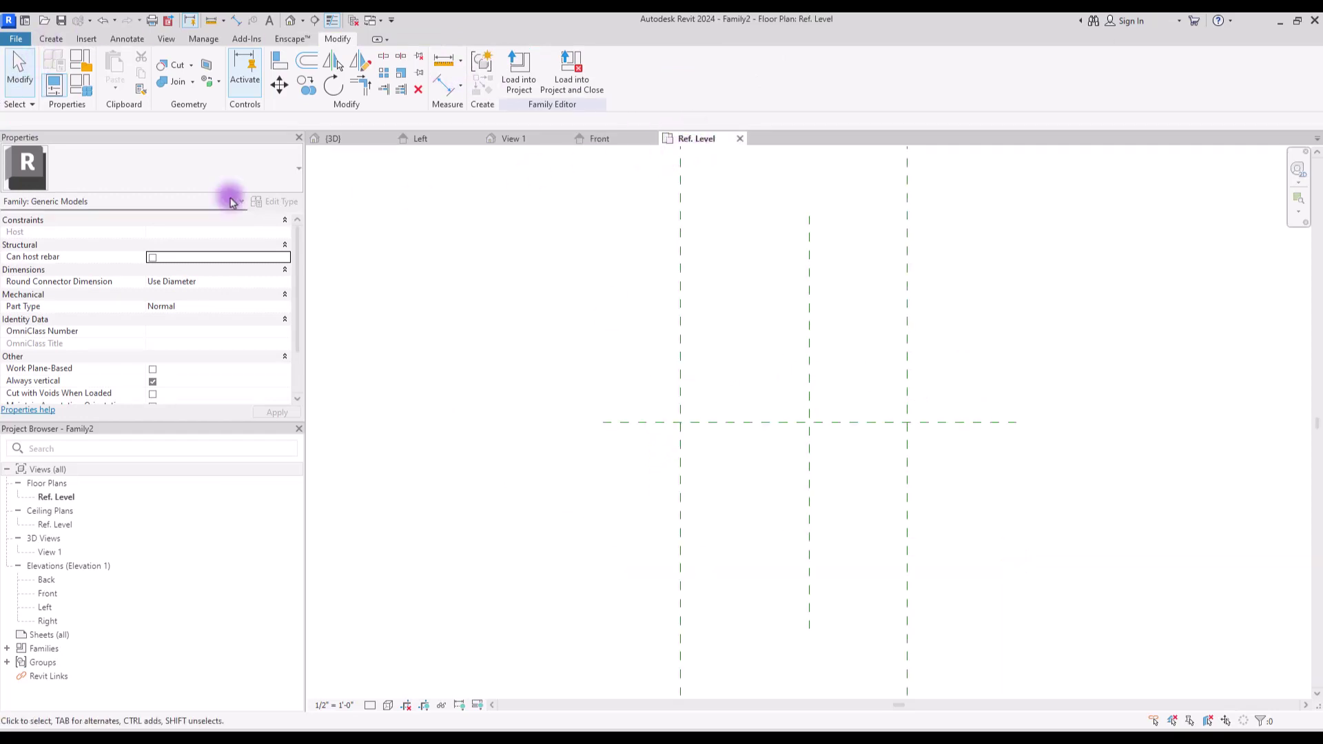
left_click(51, 38)
left_click(784, 74)
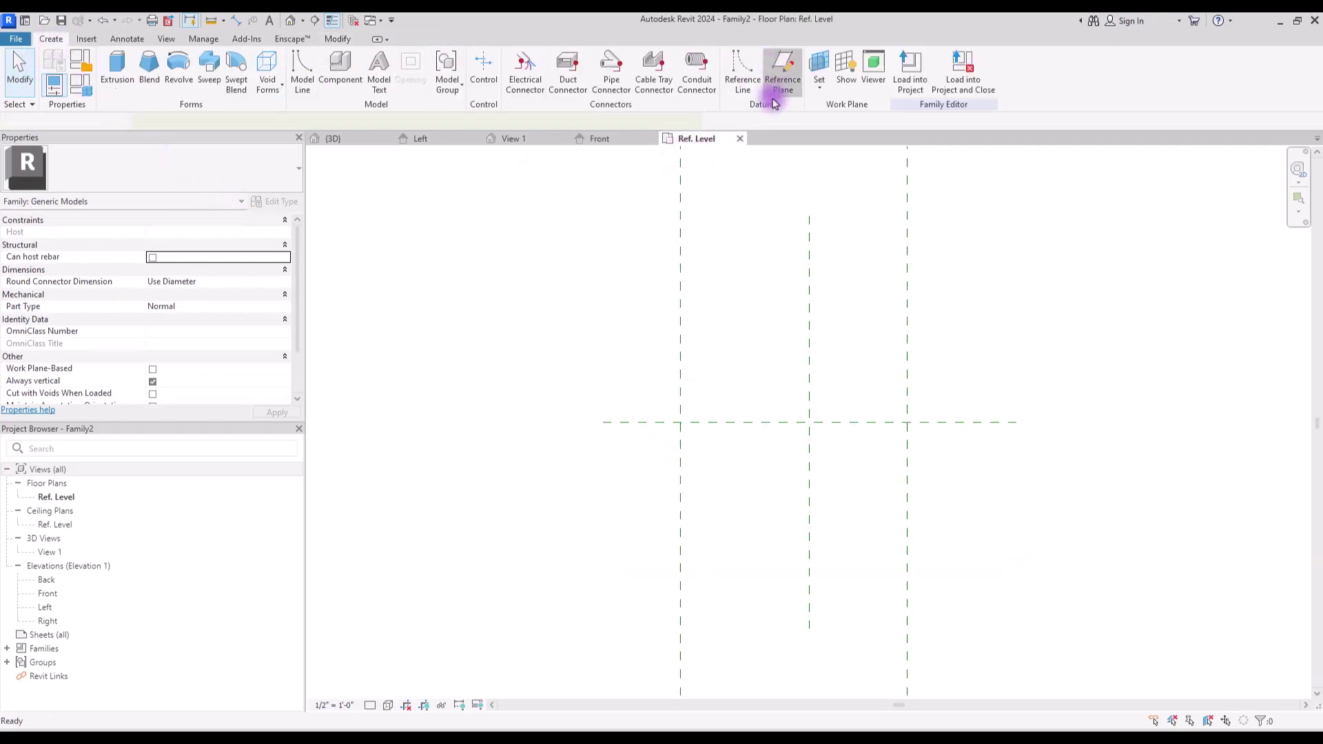
left_click(637, 411)
left_click(938, 411)
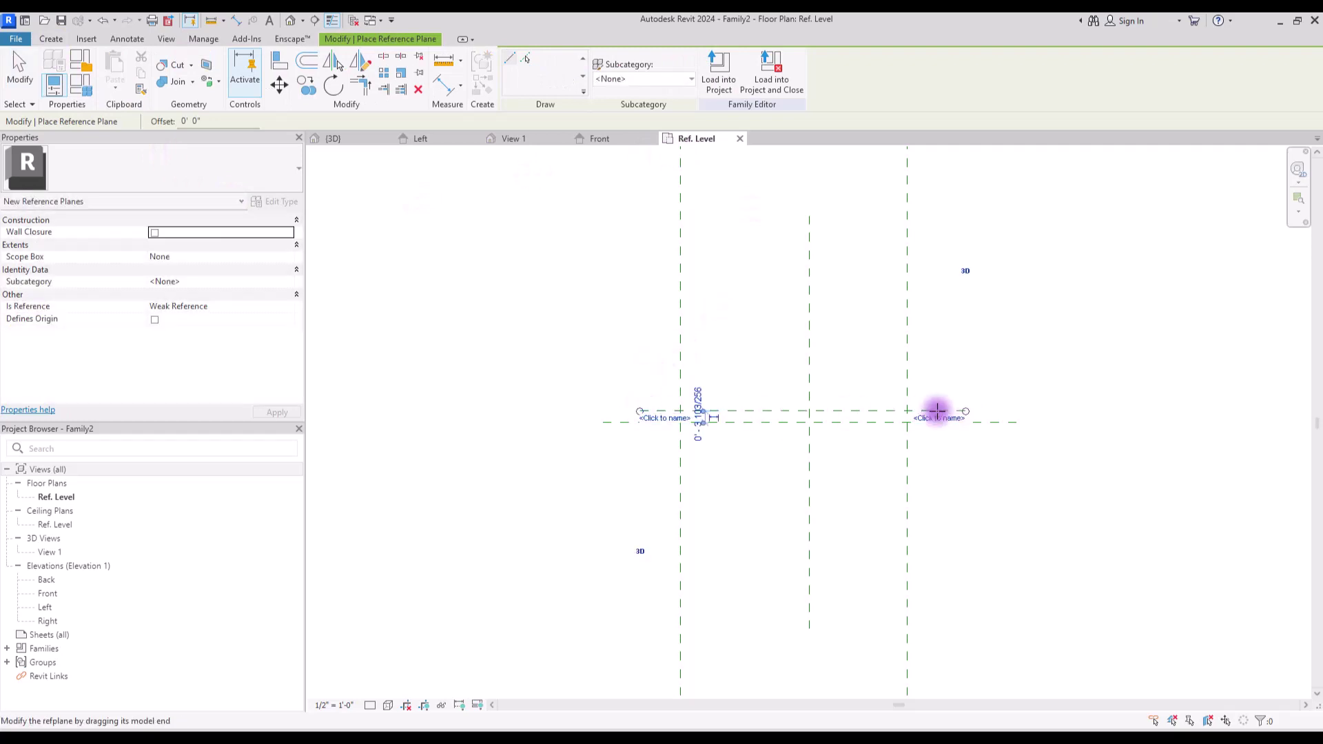
Draw a second horizontal reference plane about 3" below the front/back centre plane and finish placing planes.
left_click(637, 433)
left_click(992, 441)
key("Escape")
key("Escape")
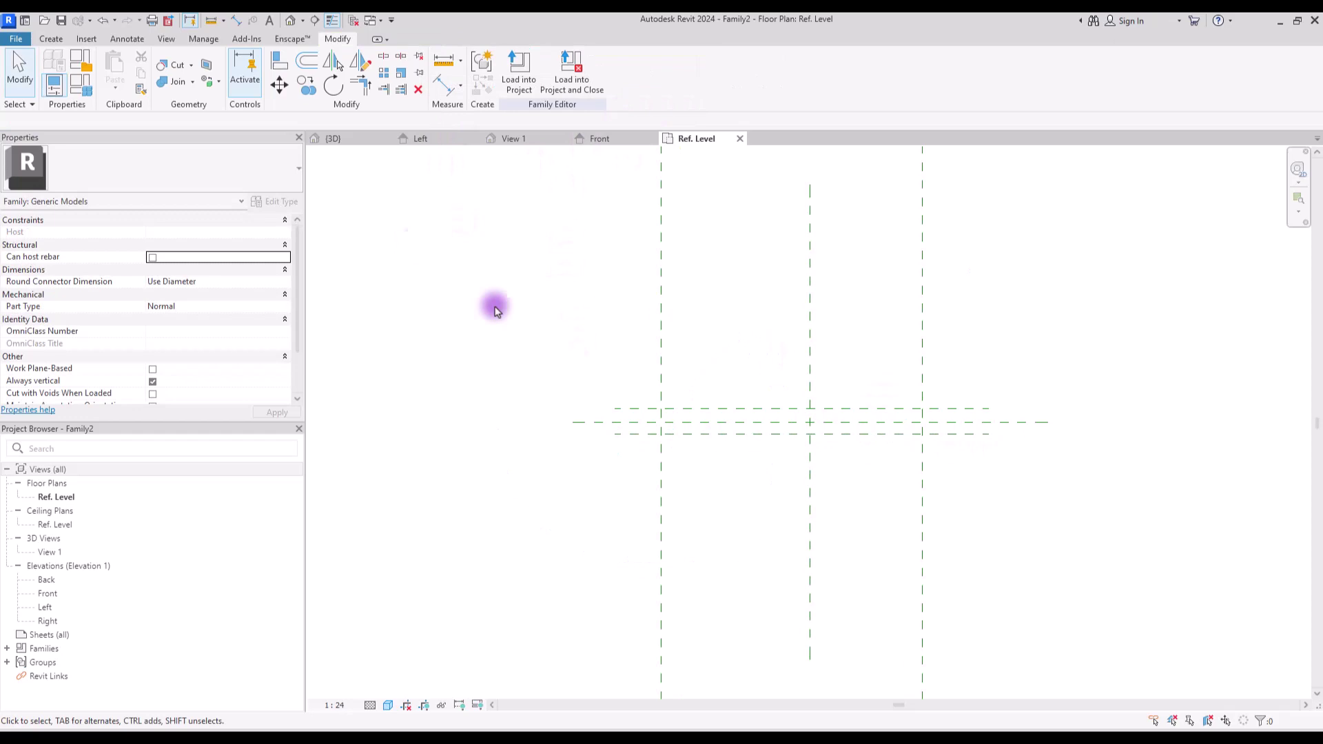
Dimension the three horizontal reference planes in one string and make their spacing equal.
left_click(446, 84)
left_click(633, 427)
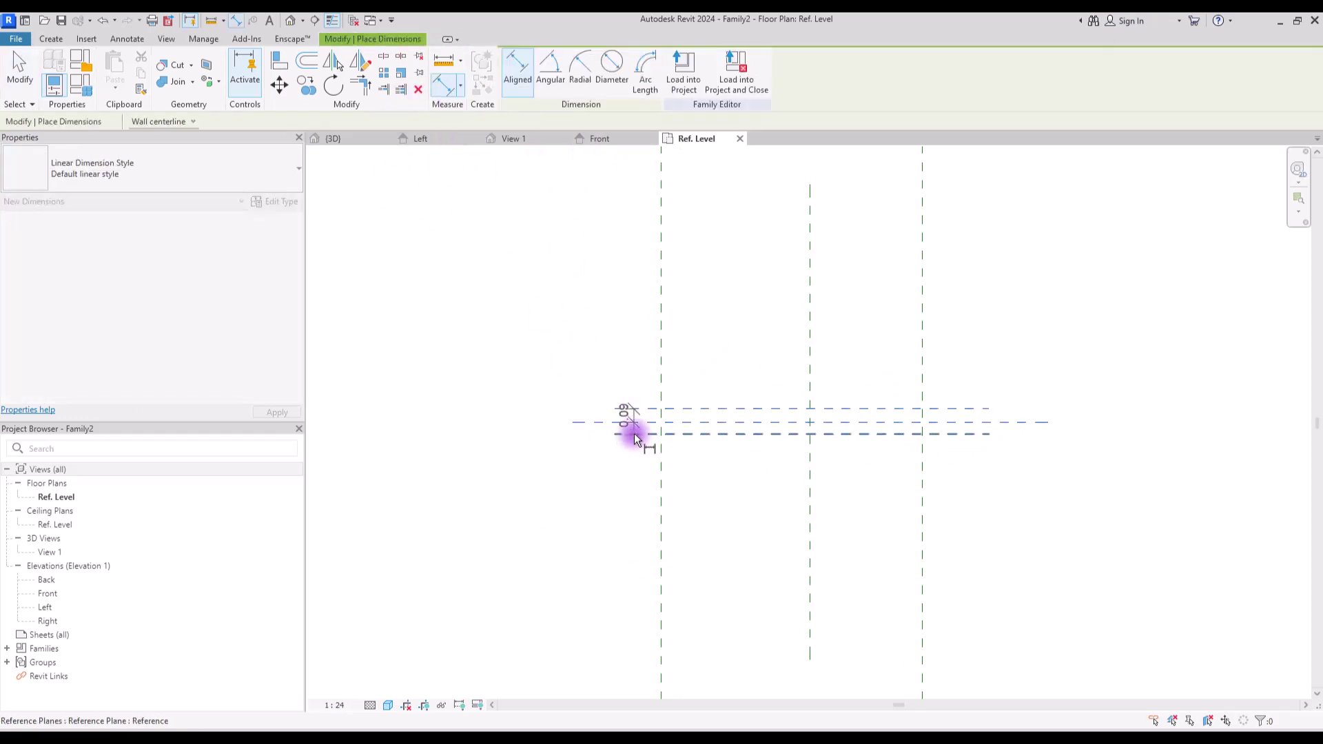
left_click(629, 434)
left_click(561, 507)
left_click(606, 422)
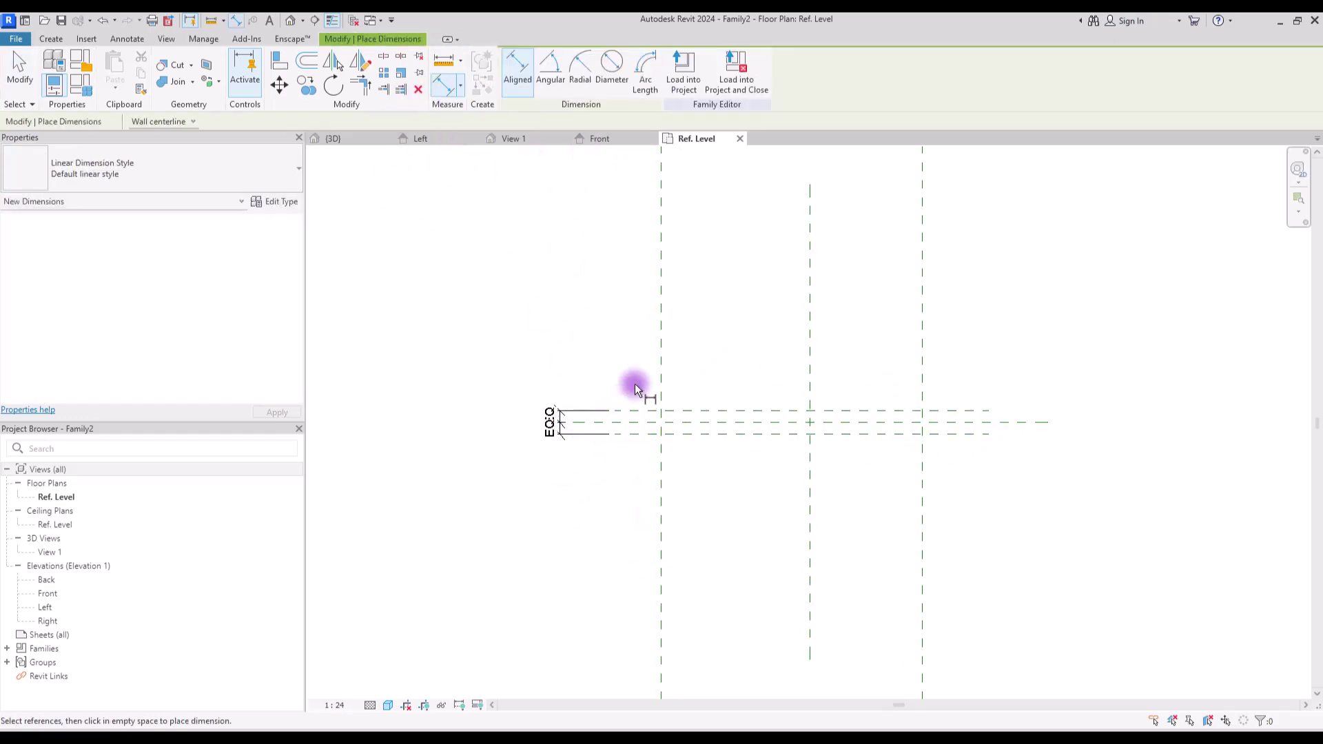
Dimension the overall distance between the two outer horizontal planes and label it with a new type parameter named Door Th.
left_click(640, 411)
left_click(640, 433)
left_click(520, 496)
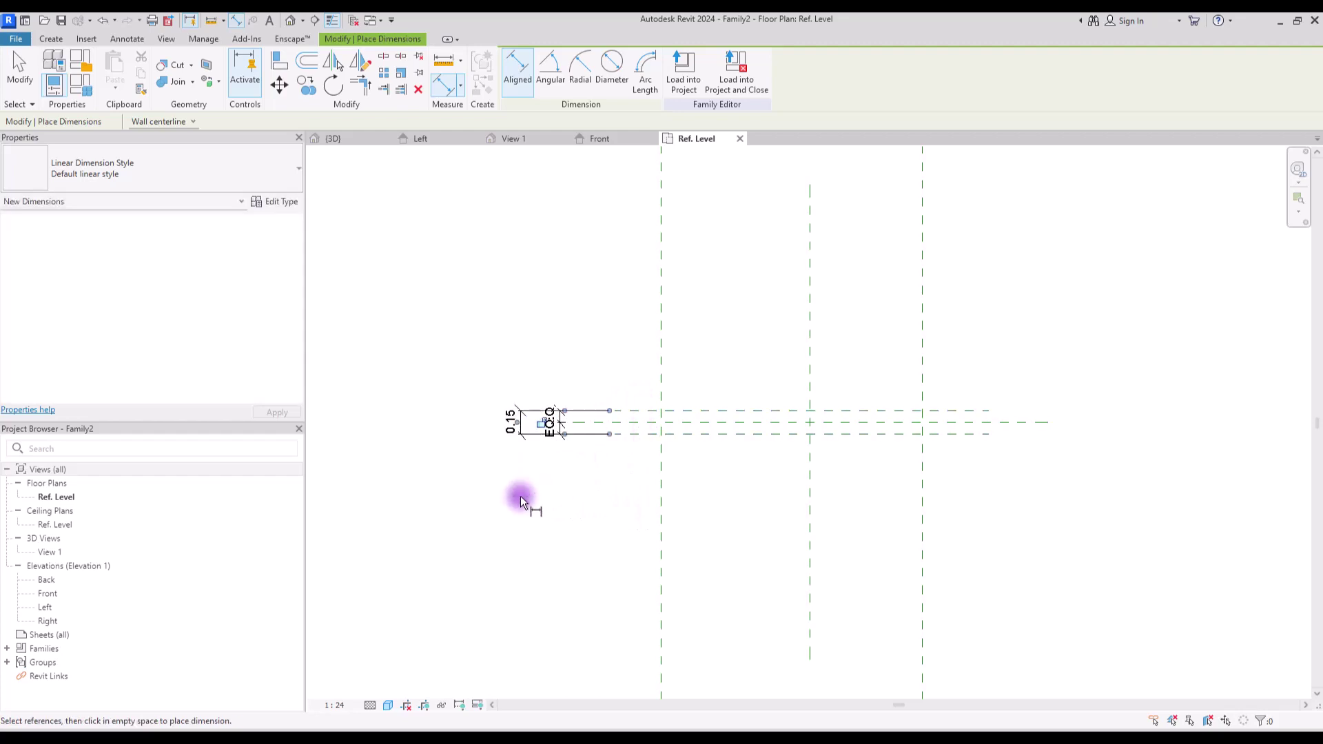
key("Escape")
key("Escape")
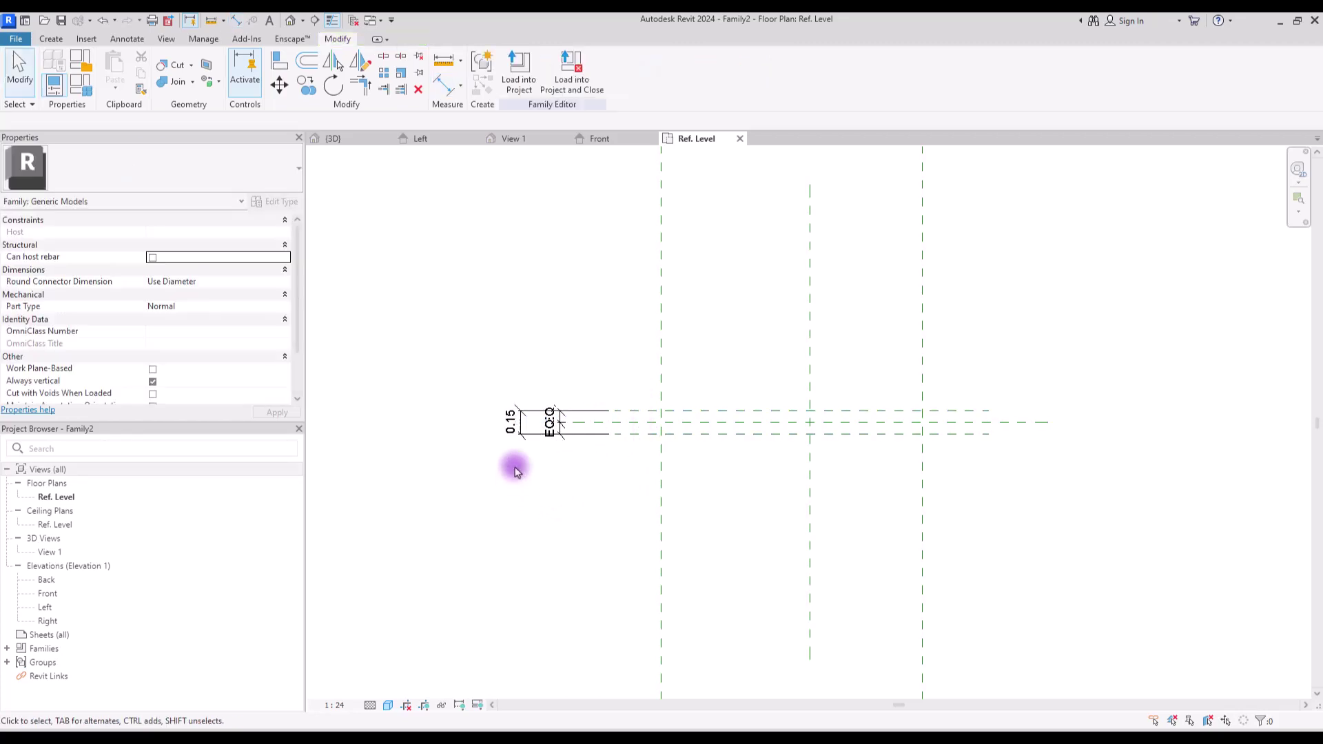
left_click(522, 435)
left_click(647, 74)
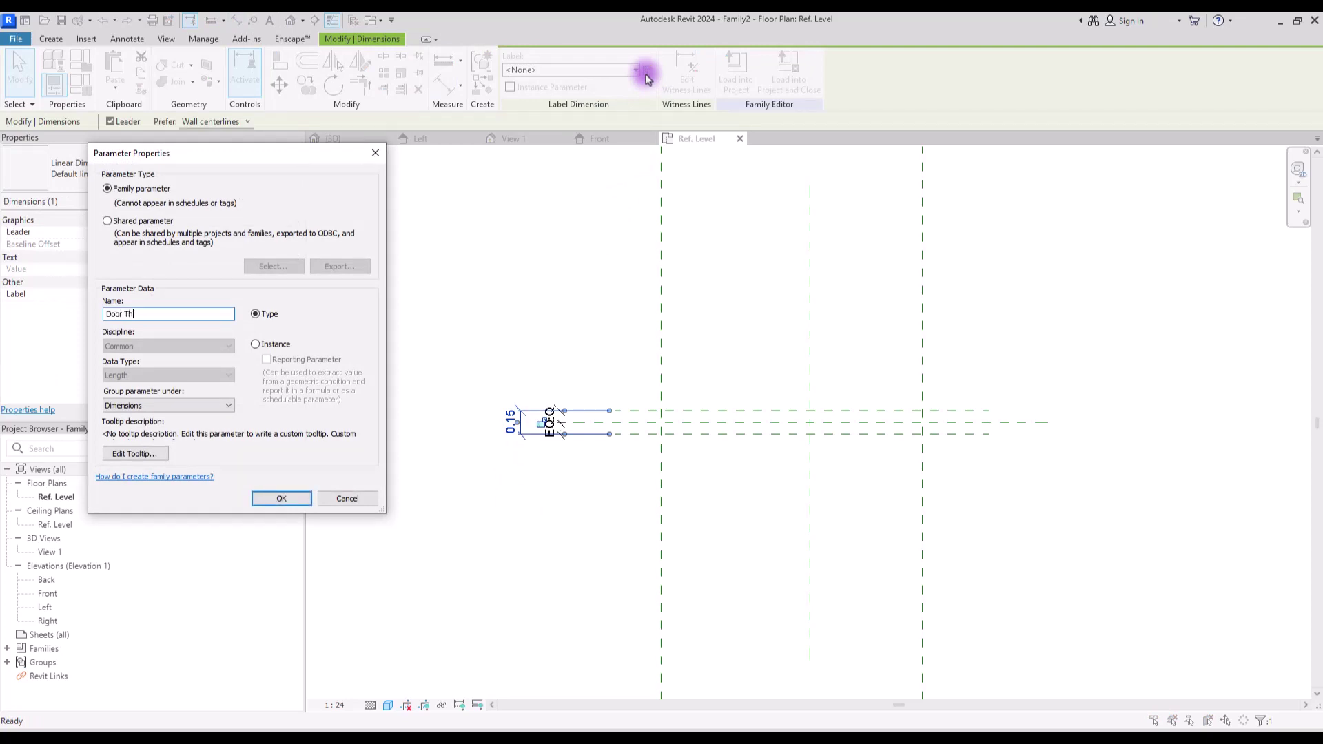
left_click(282, 498)
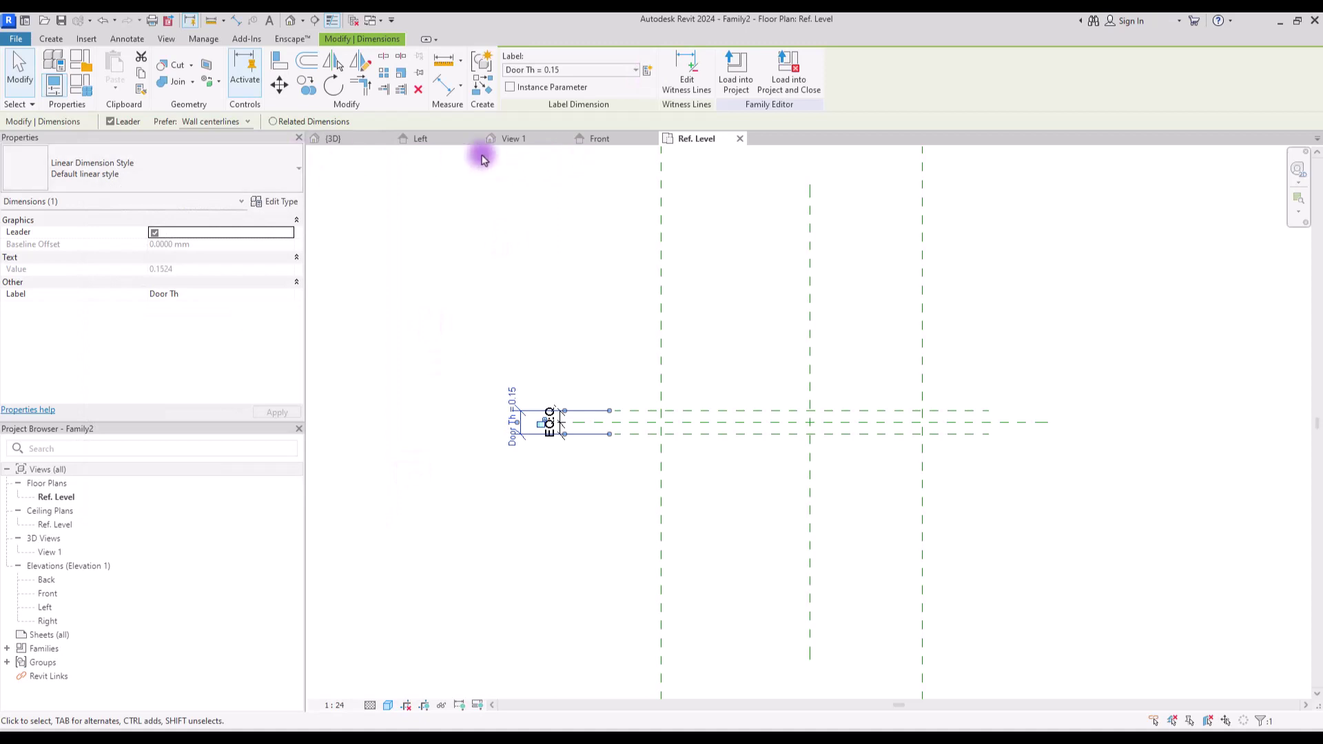
In the Front elevation, dimension the three vertical reference planes in one string and make their spacing equal.
left_click(598, 139)
key("d")
key("i")
left_click(659, 426)
left_click(781, 417)
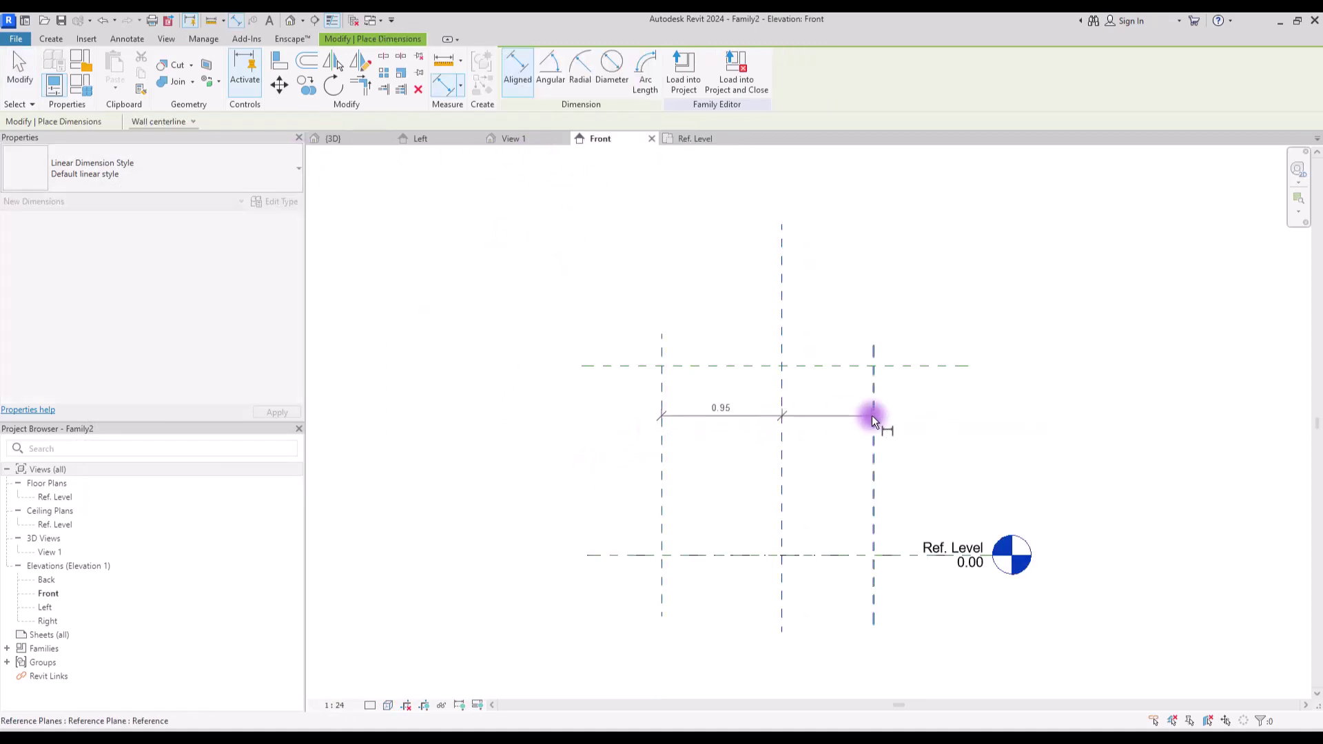
left_click(873, 417)
left_click(930, 303)
left_click(775, 319)
Dimension the overall distance between the two outer vertical planes and label it with a new type parameter named Door W.
left_click(661, 403)
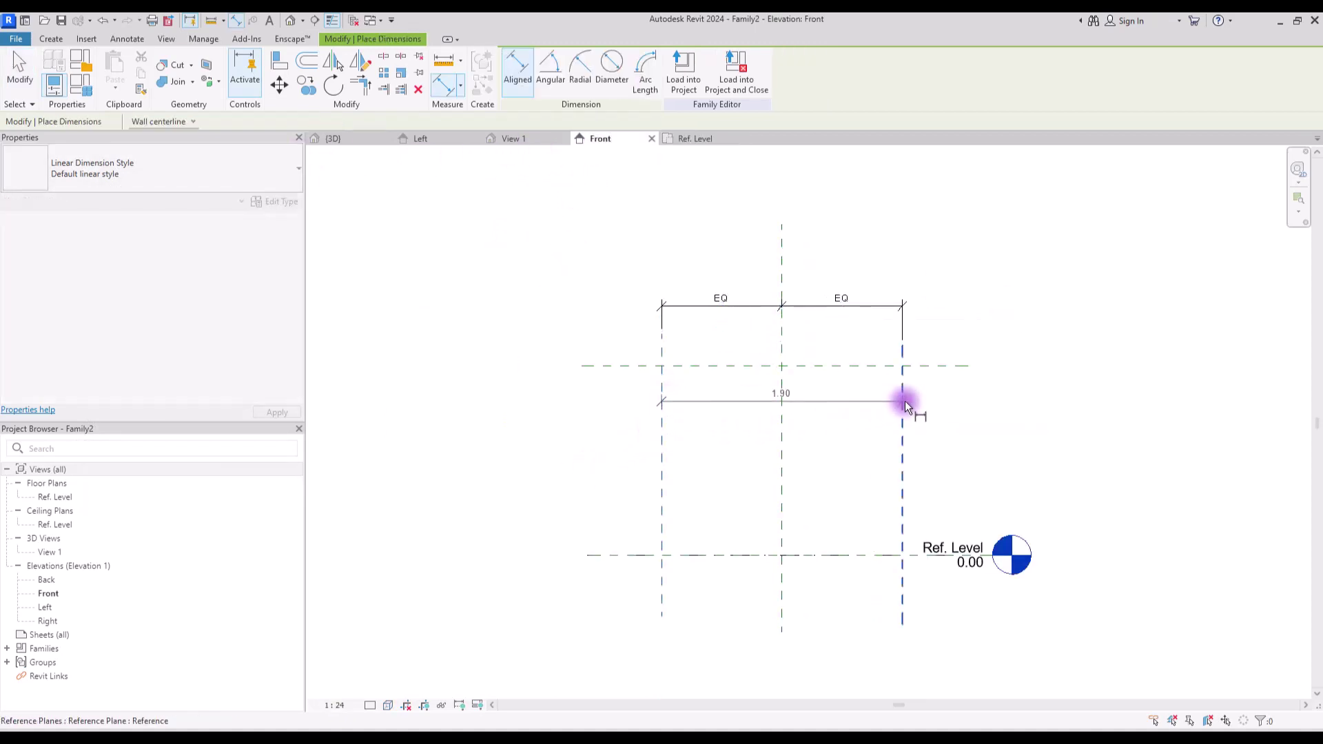
left_click(903, 403)
left_click(946, 274)
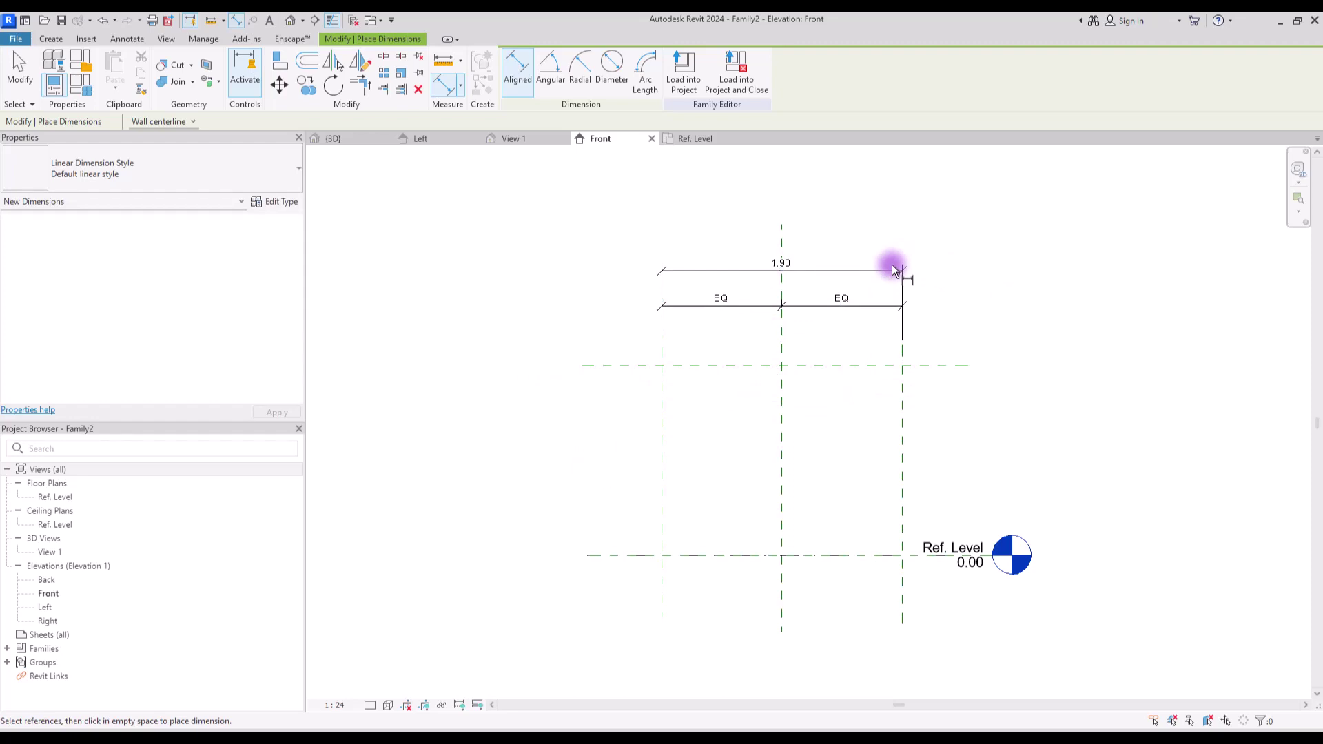
key("Escape")
key("Escape")
left_click(870, 279)
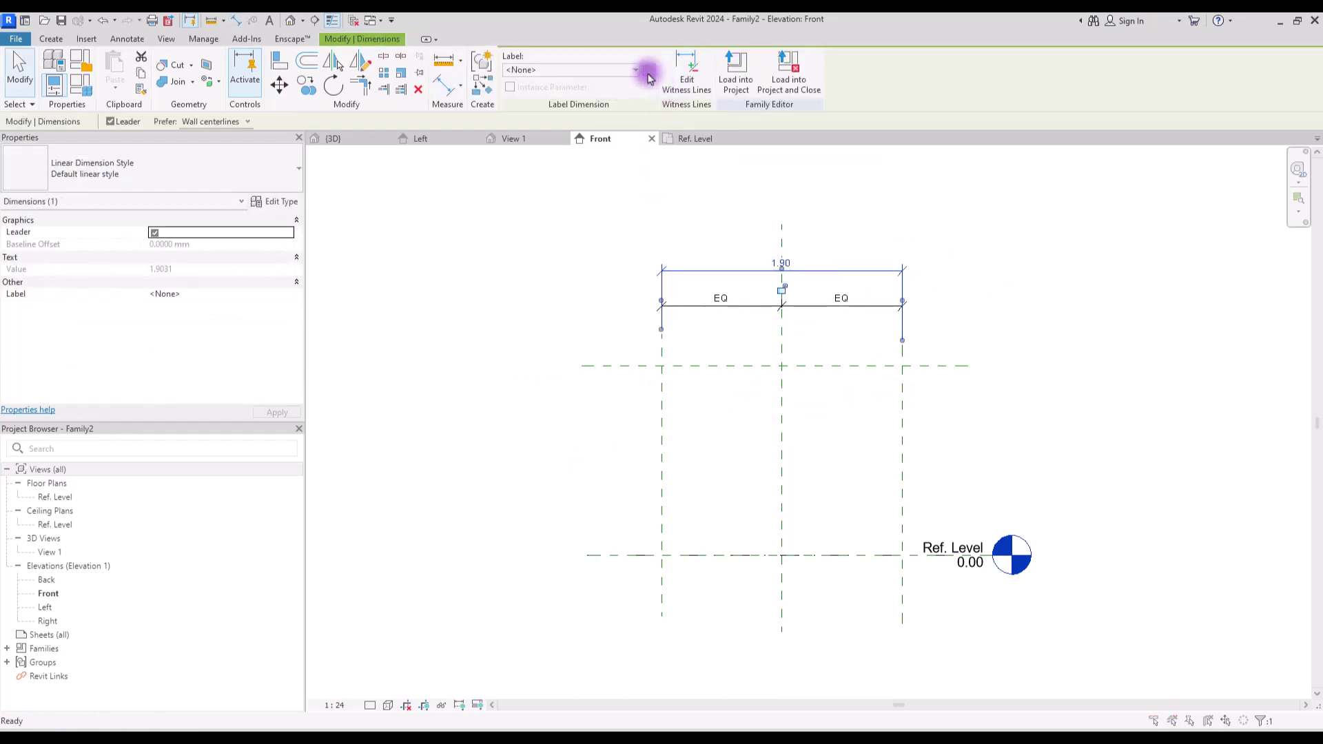
left_click(648, 69)
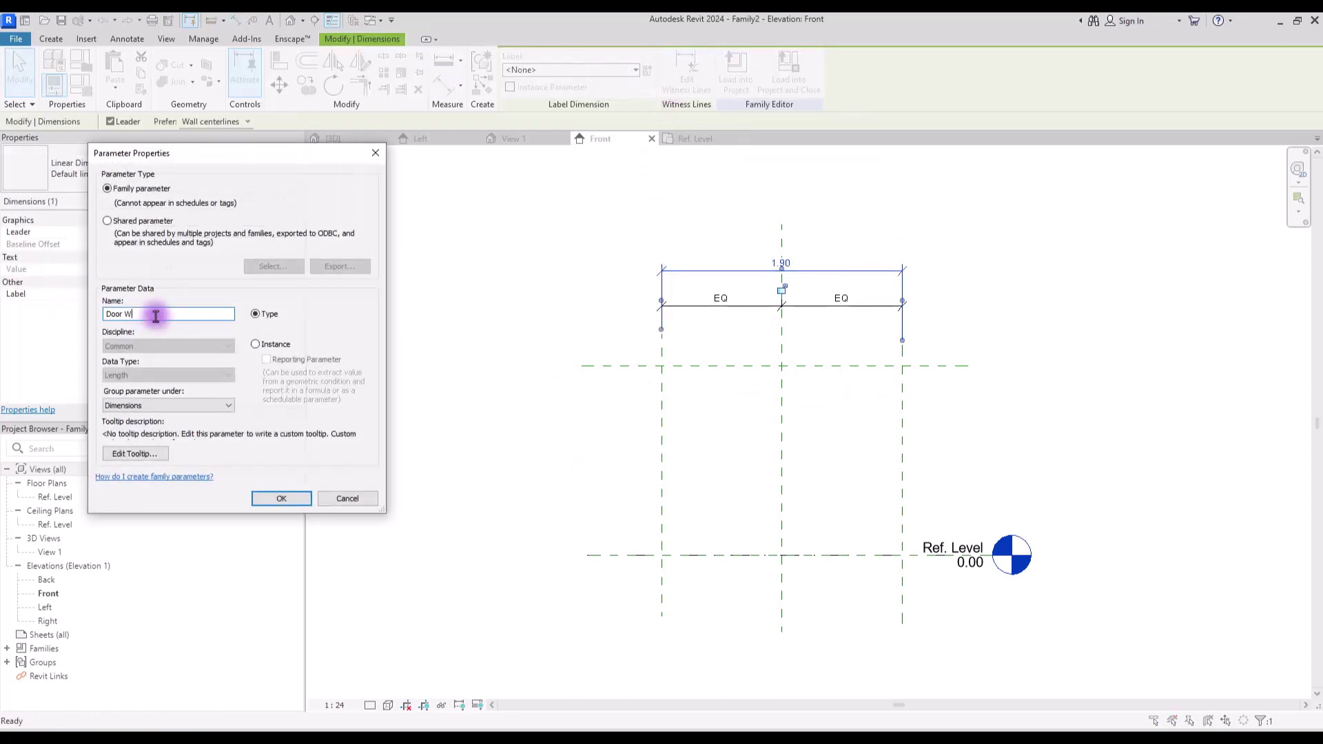
type("Door W")
left_click(281, 498)
left_click(478, 289)
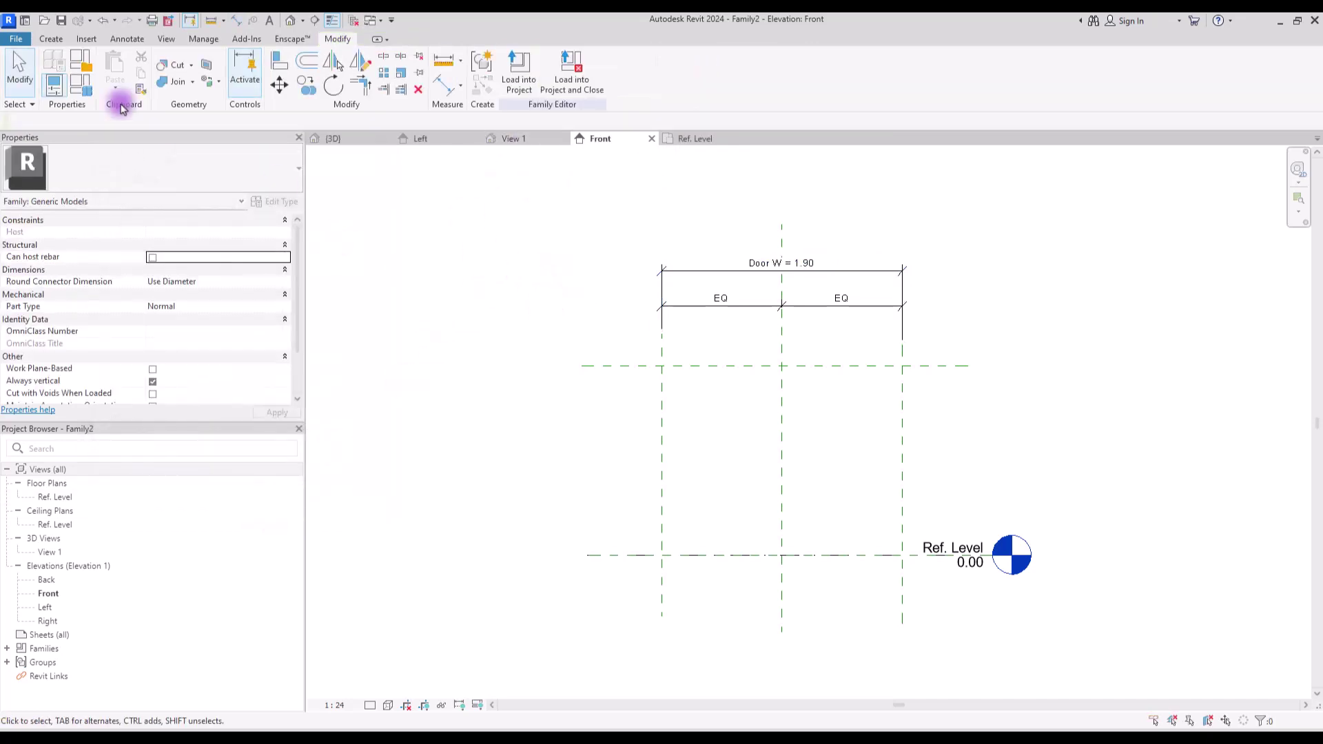
Dimension the height from the Ref. Level to the upper horizontal plane and label it with a new type parameter named Door H.
left_click(444, 85)
left_click(617, 365)
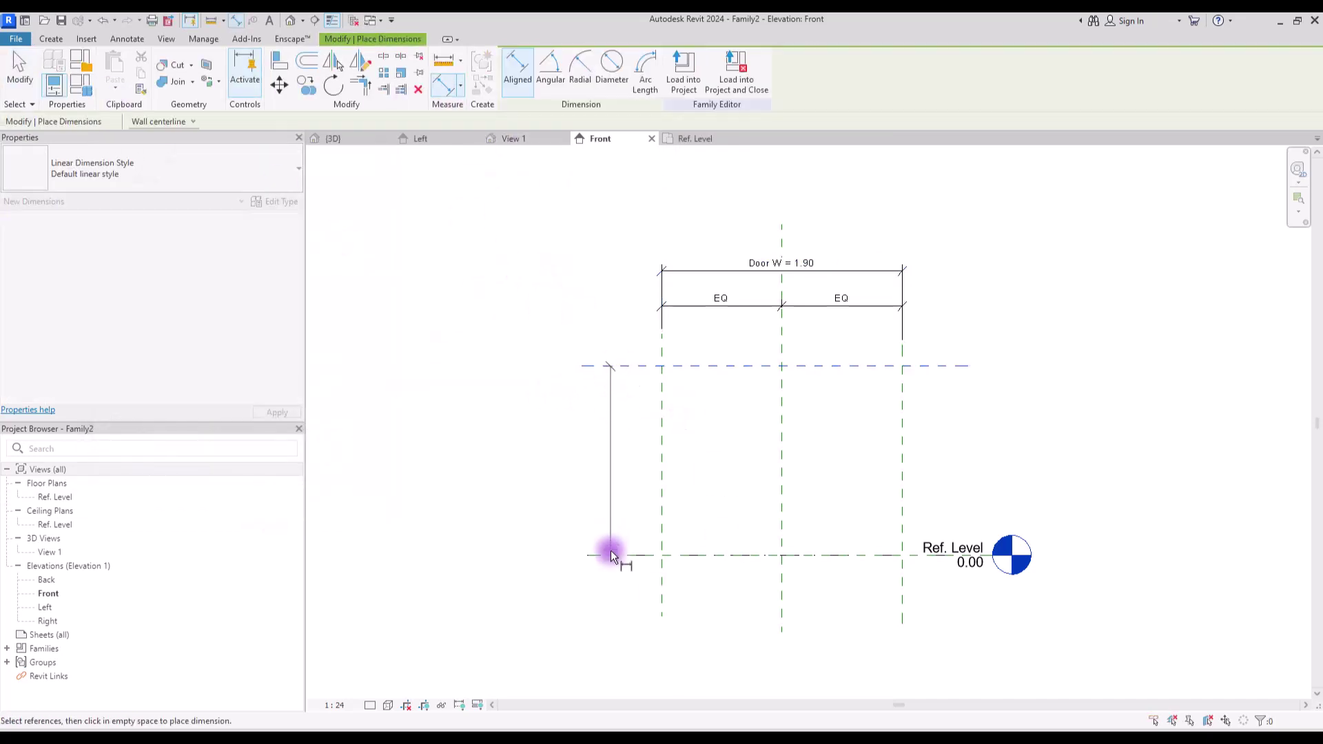
left_click(610, 555)
left_click(556, 655)
key("Escape")
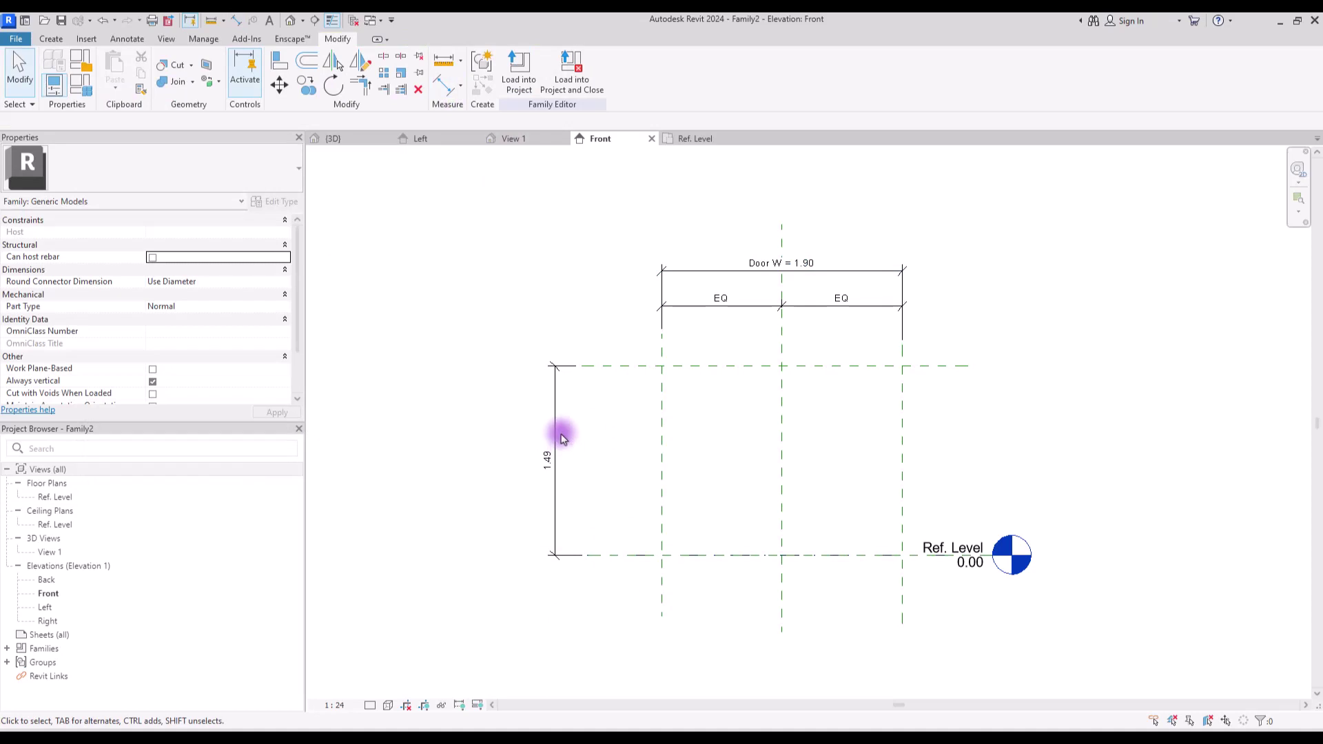
left_click(556, 441)
left_click(642, 72)
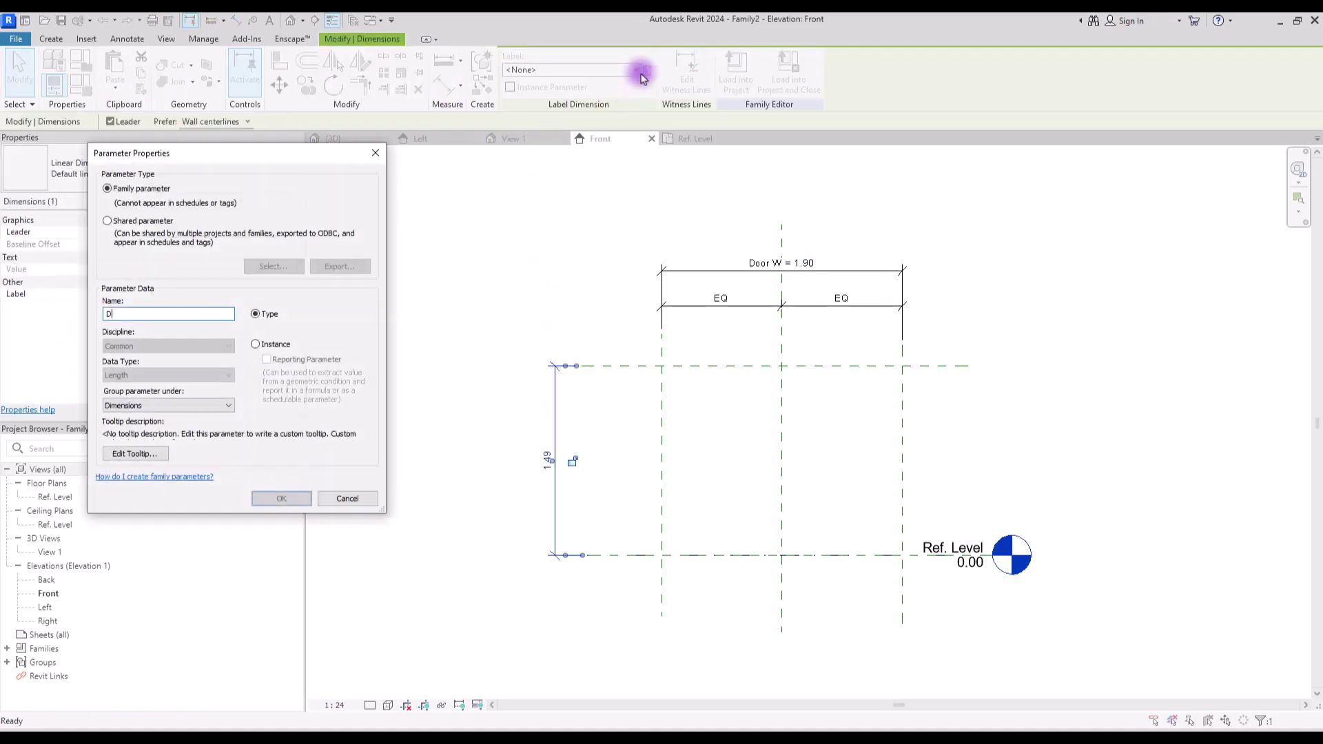
type("Door H")
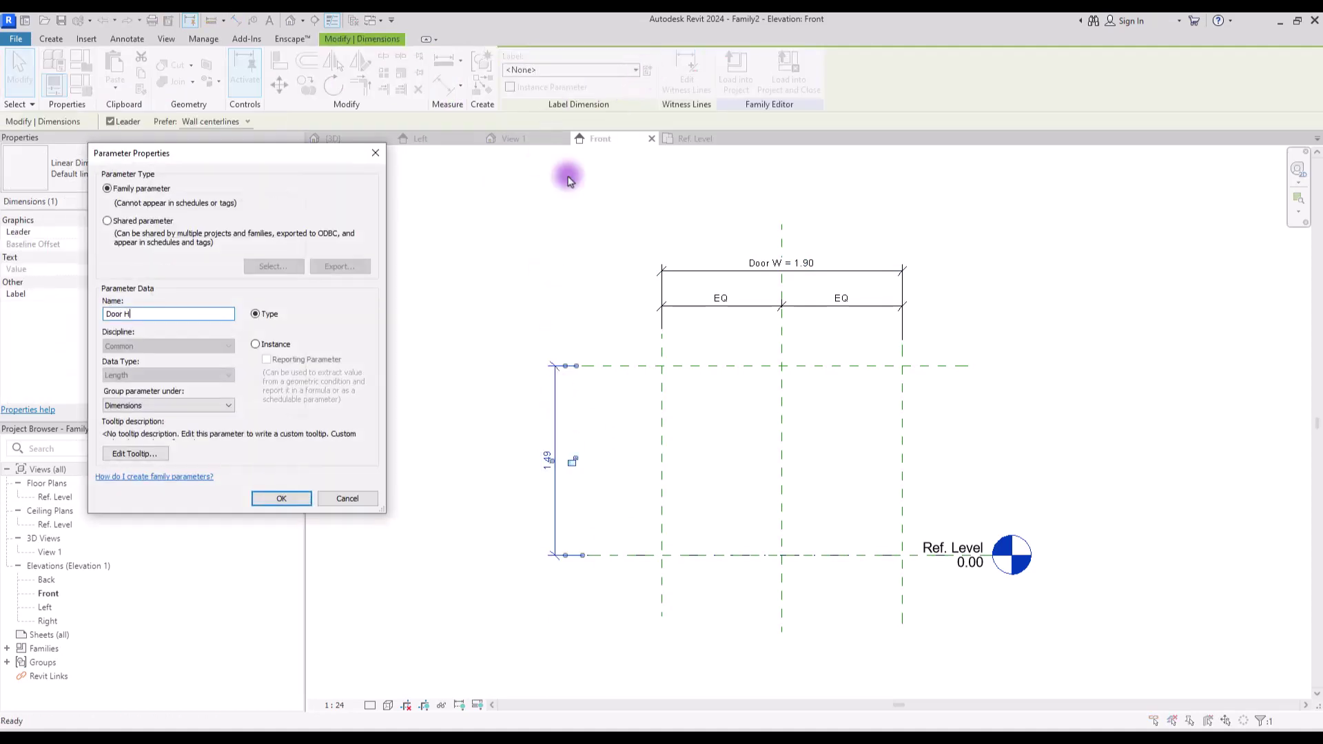
left_click(281, 498)
Start an extrusion and sketch a rectangle between the outer vertical planes, from the upper horizontal plane down to the Ref. Level.
left_click(51, 39)
left_click(116, 68)
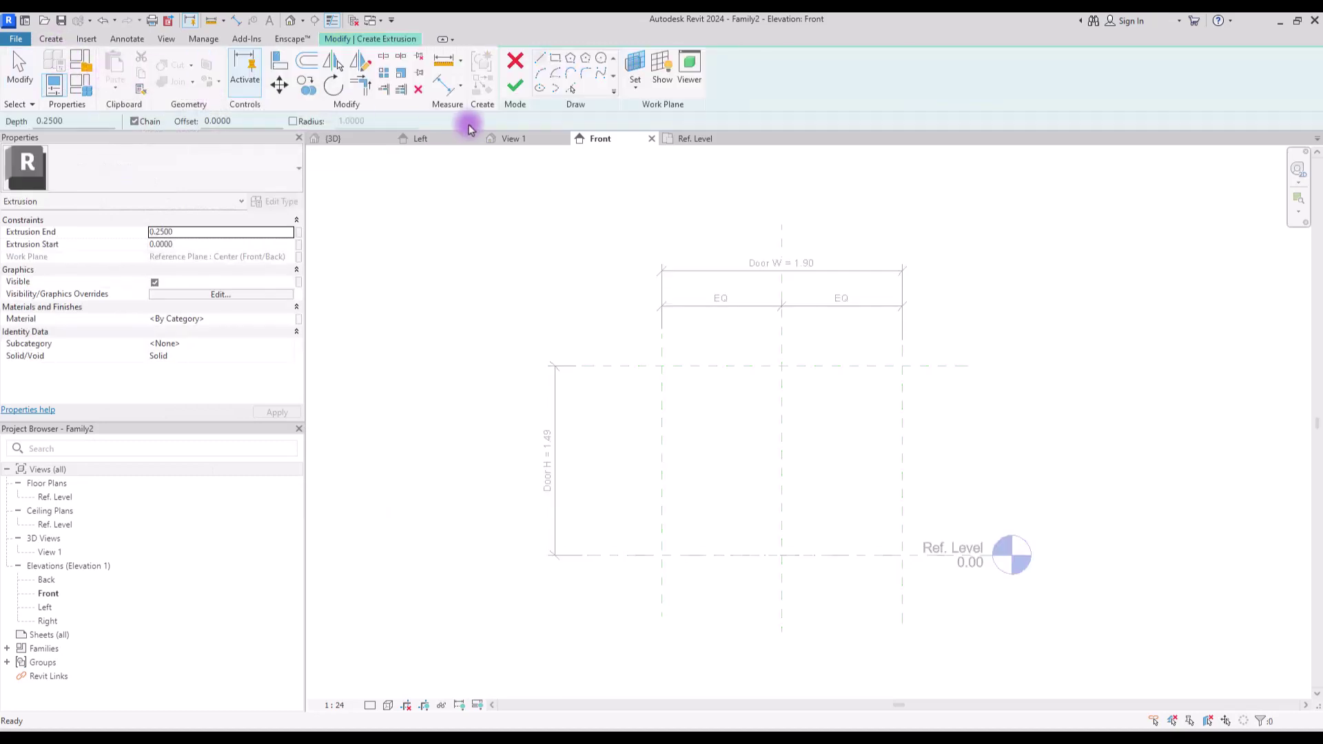
left_click(558, 61)
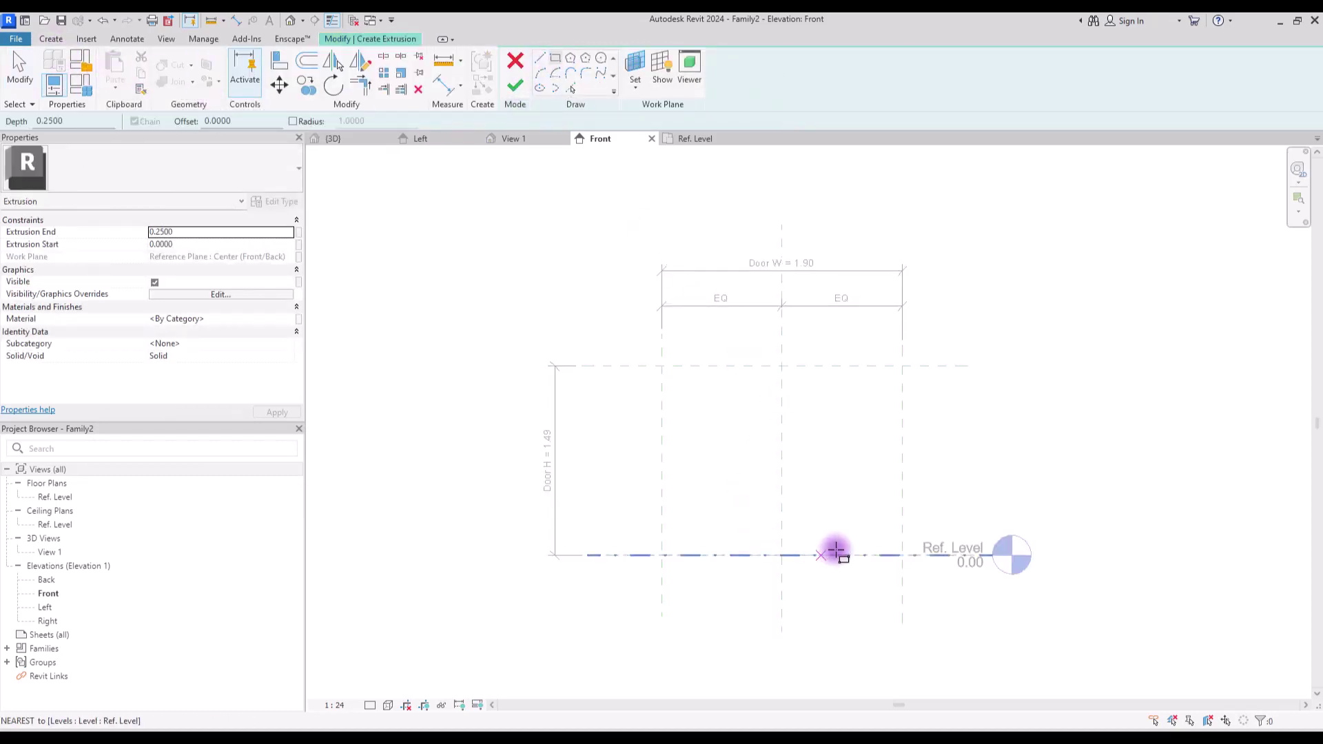
scroll(837, 545, "up", 1)
left_click(599, 305)
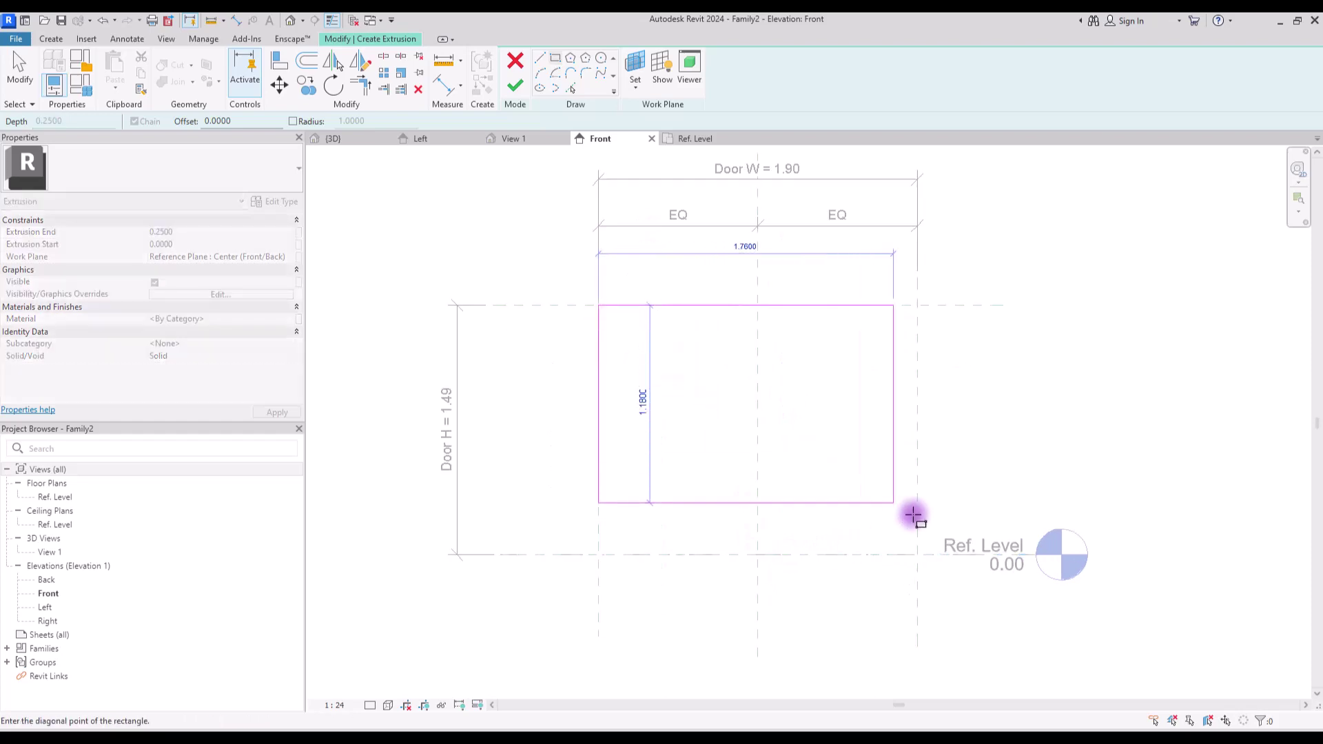
left_click(916, 555)
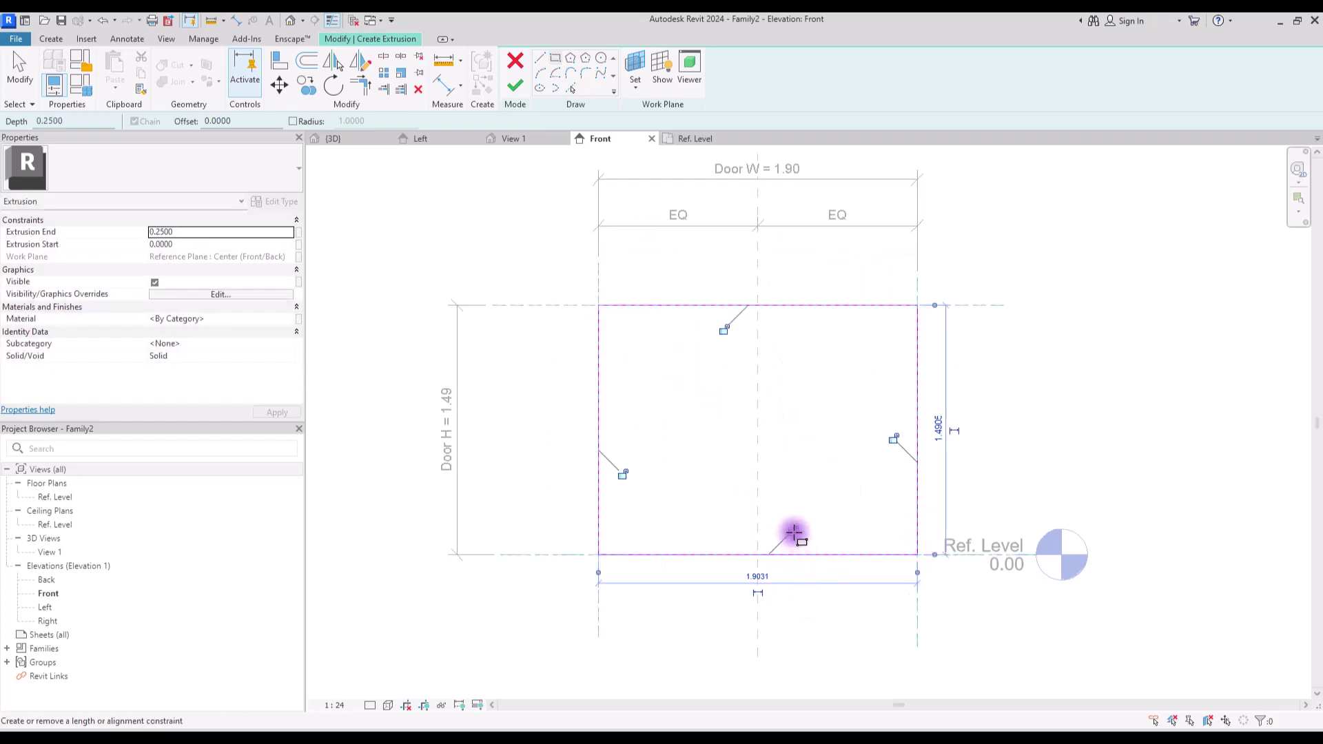
Lock all four sides of the rectangle to their reference planes and the Ref. Level, and finish the extrusion.
left_click(894, 439)
left_click(723, 329)
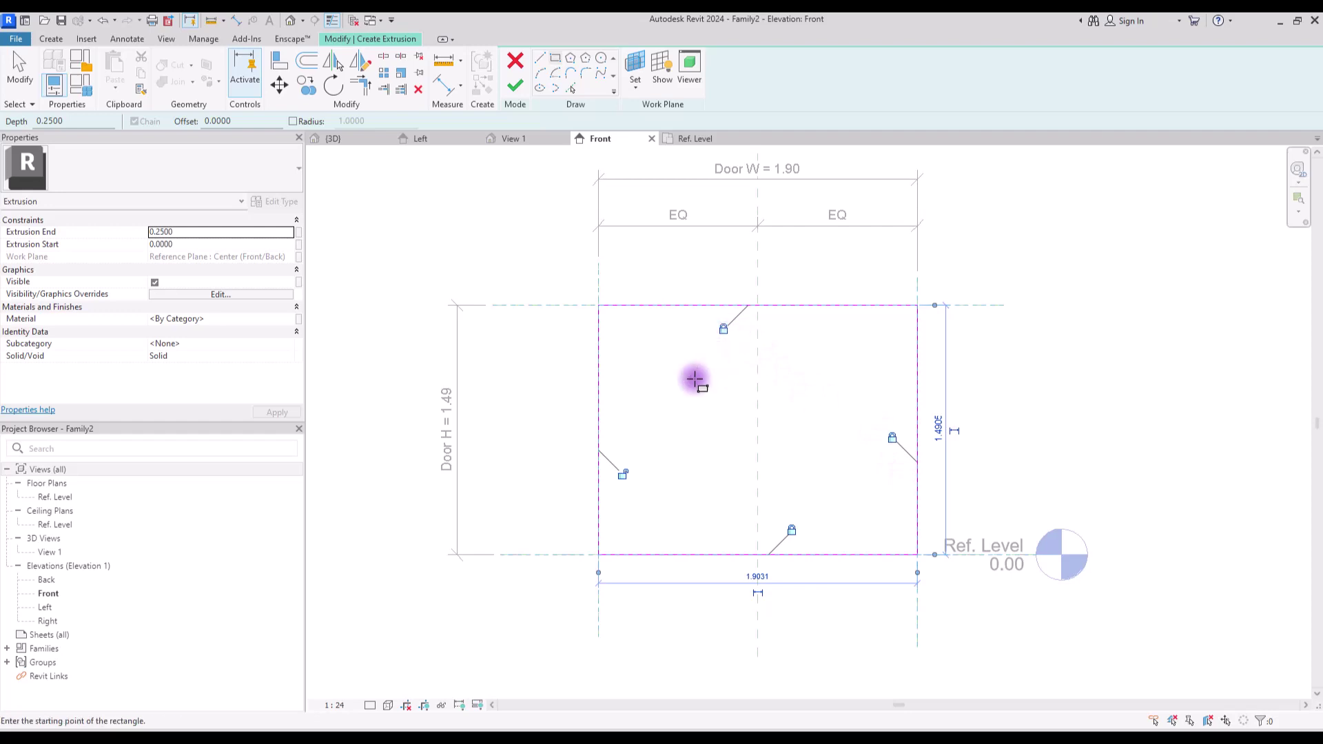
left_click(622, 472)
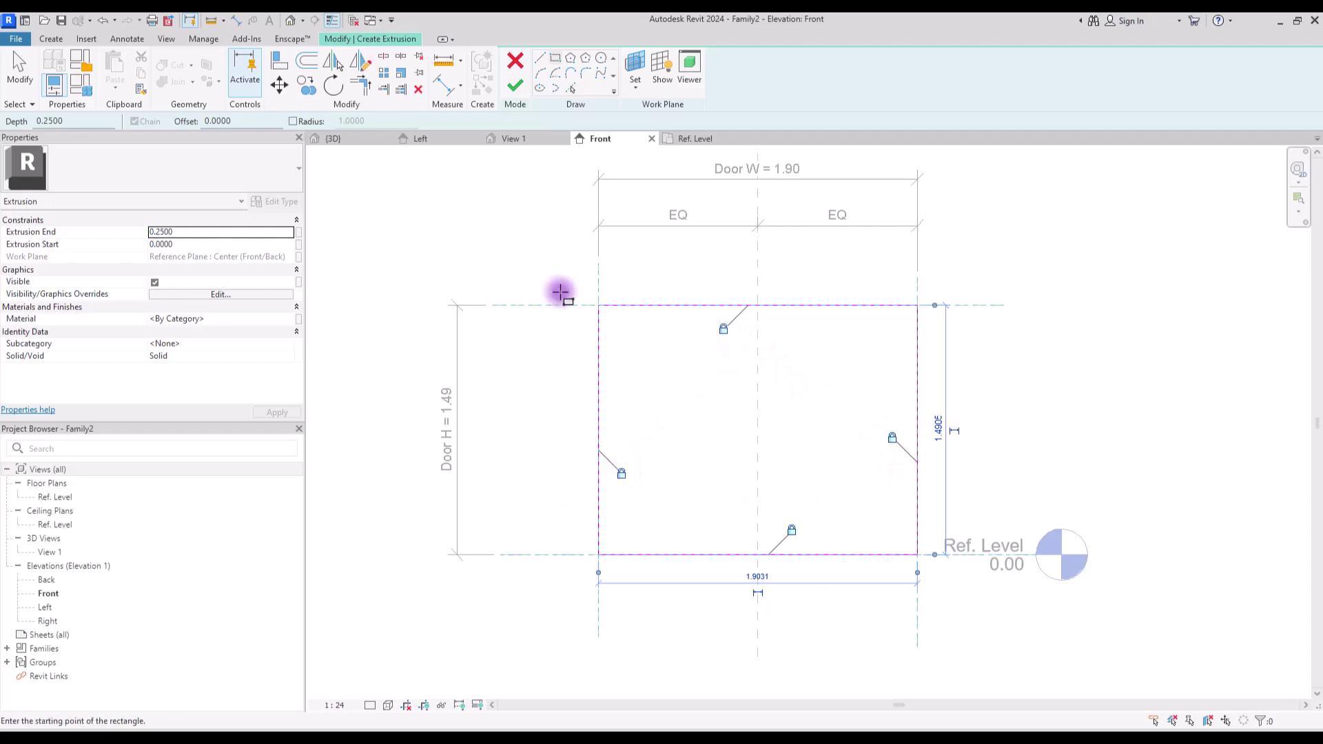
left_click(515, 88)
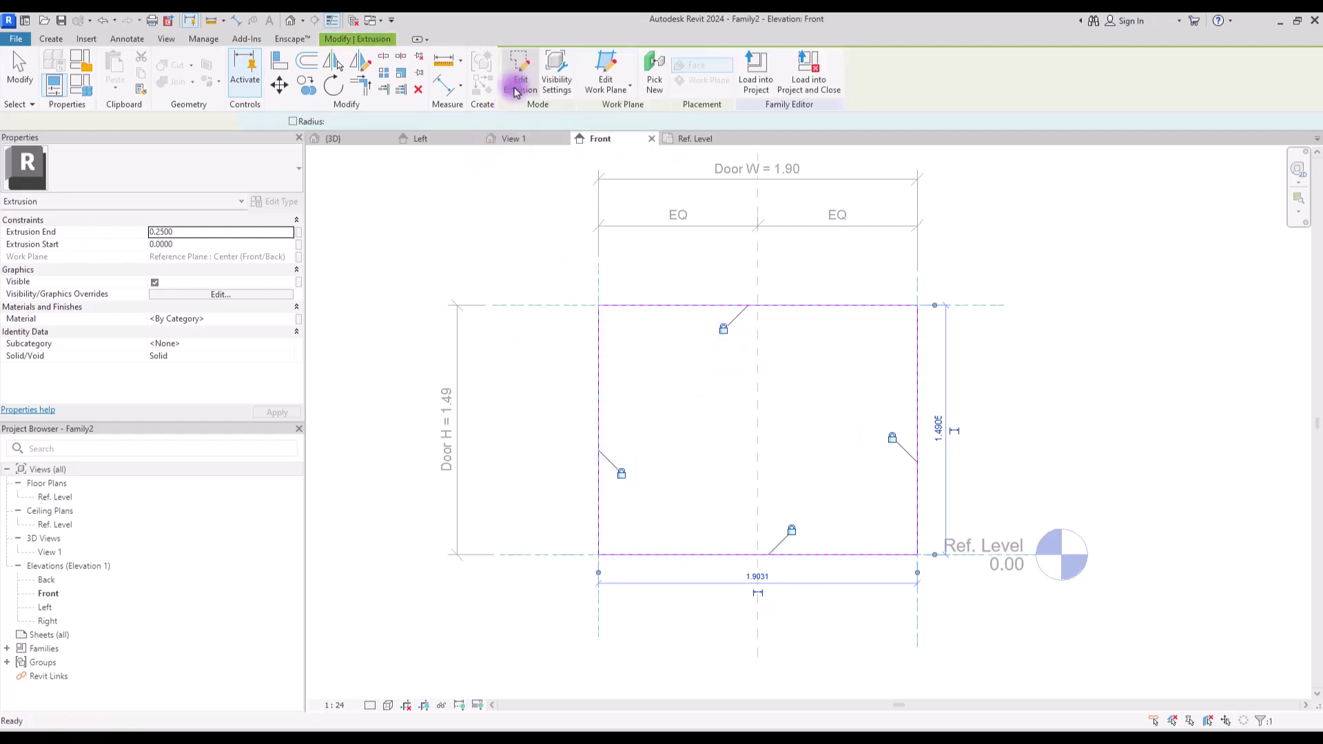
In the Ref. Level plan, align the extrusion's front and back faces to the two outer horizontal planes and lock them.
left_click(698, 138)
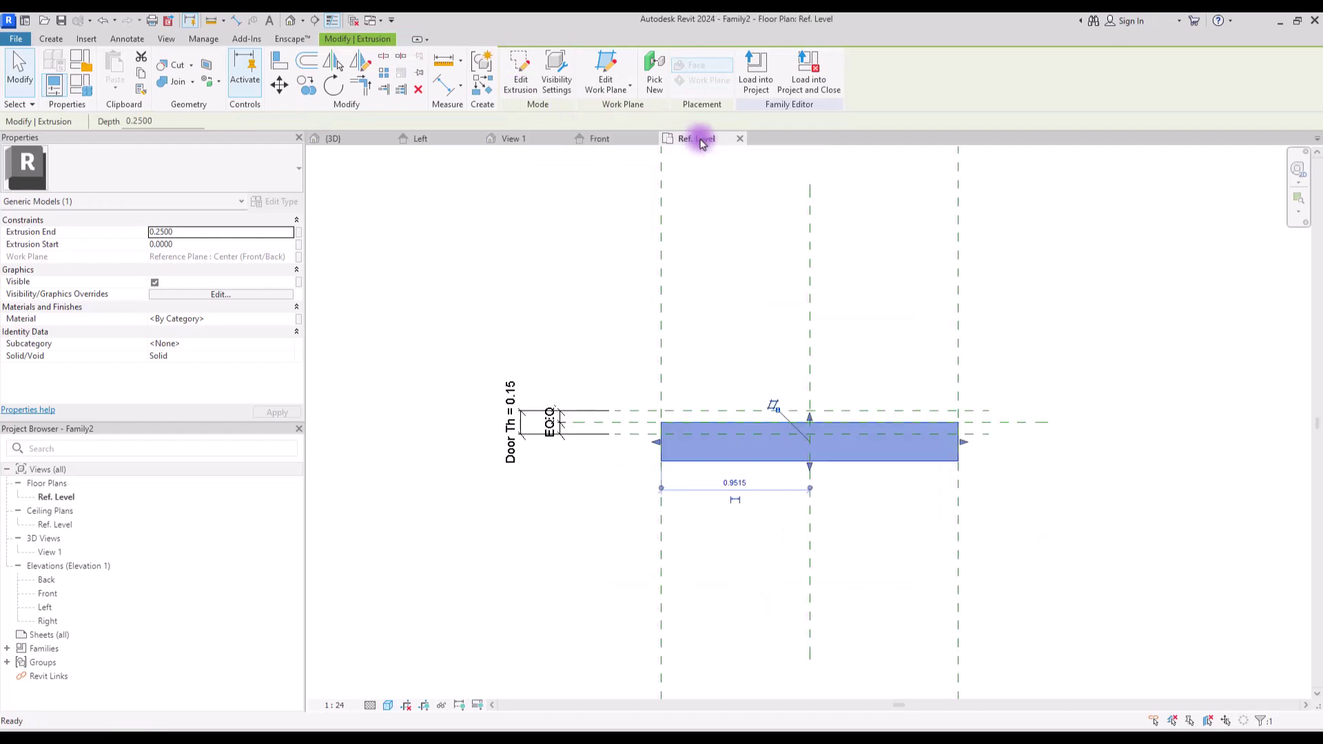
scroll(773, 443, "up", 3)
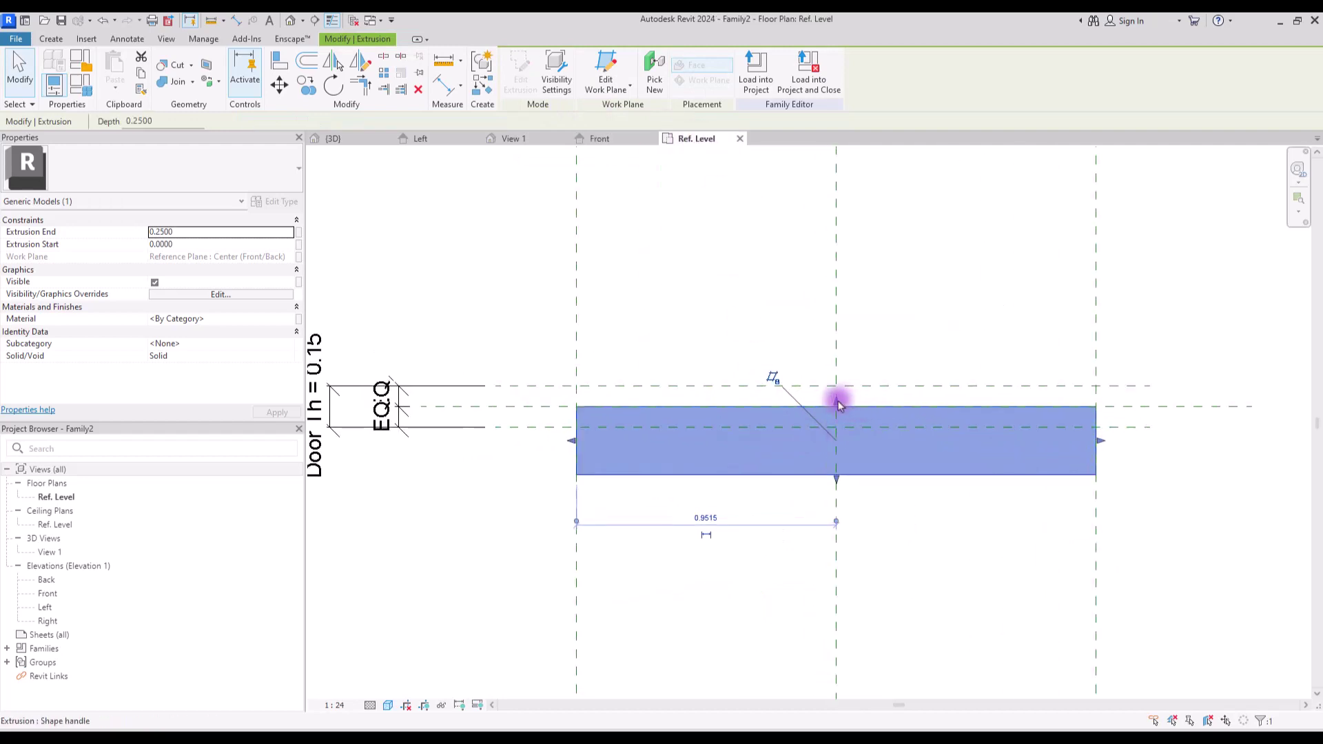
left_click_drag(838, 406, 844, 374)
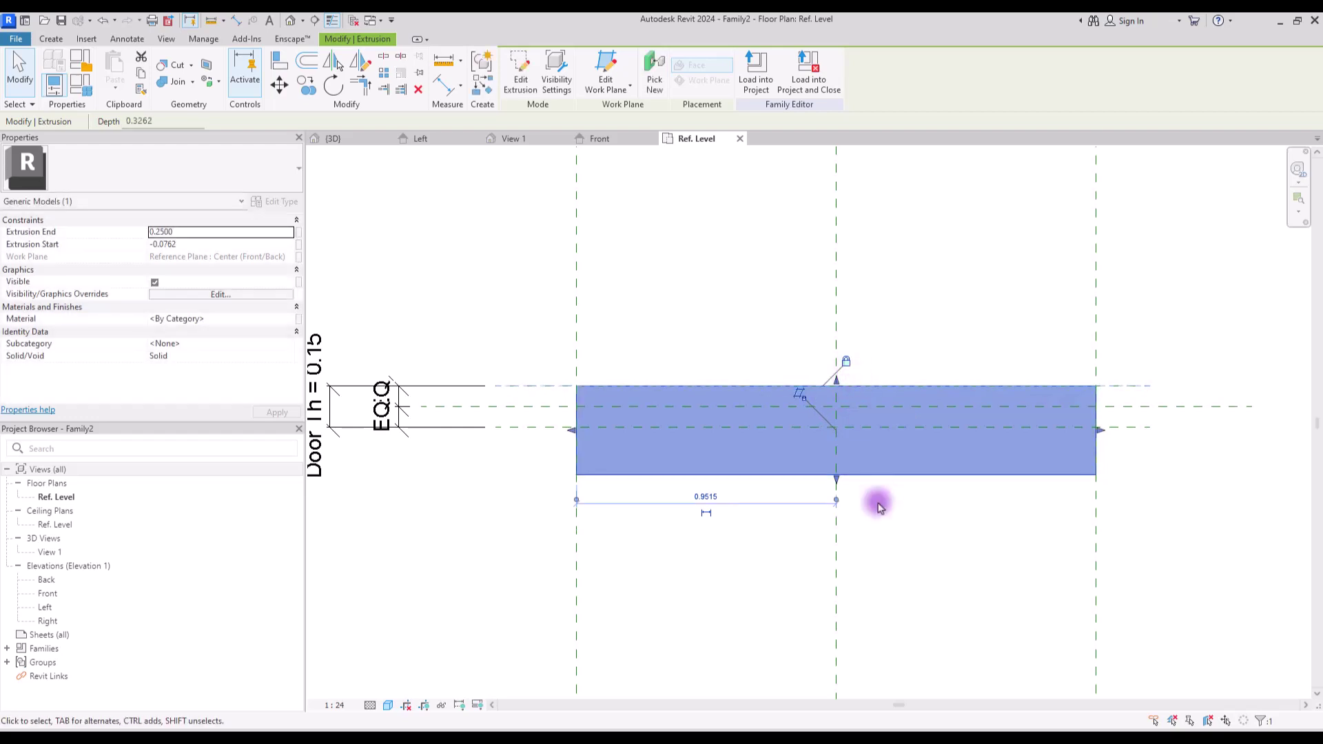
left_click_drag(835, 477, 838, 428)
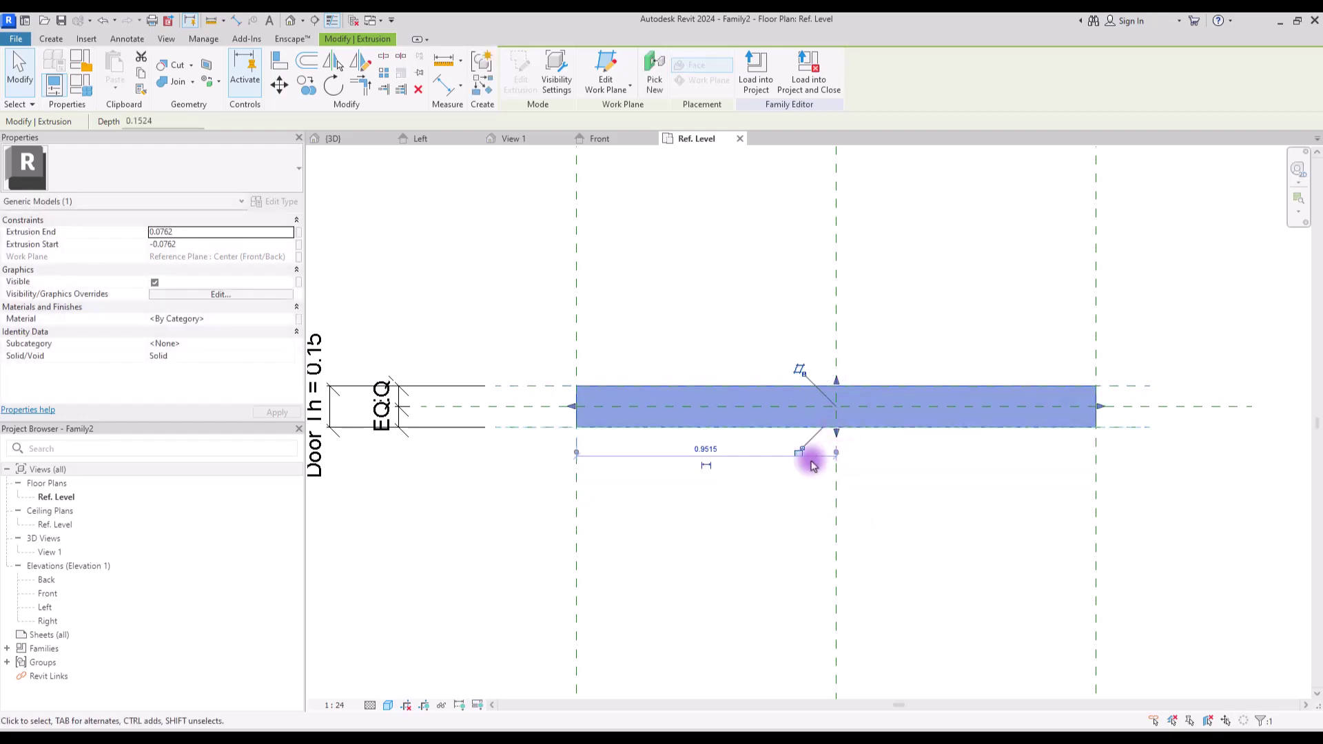
left_click(913, 498)
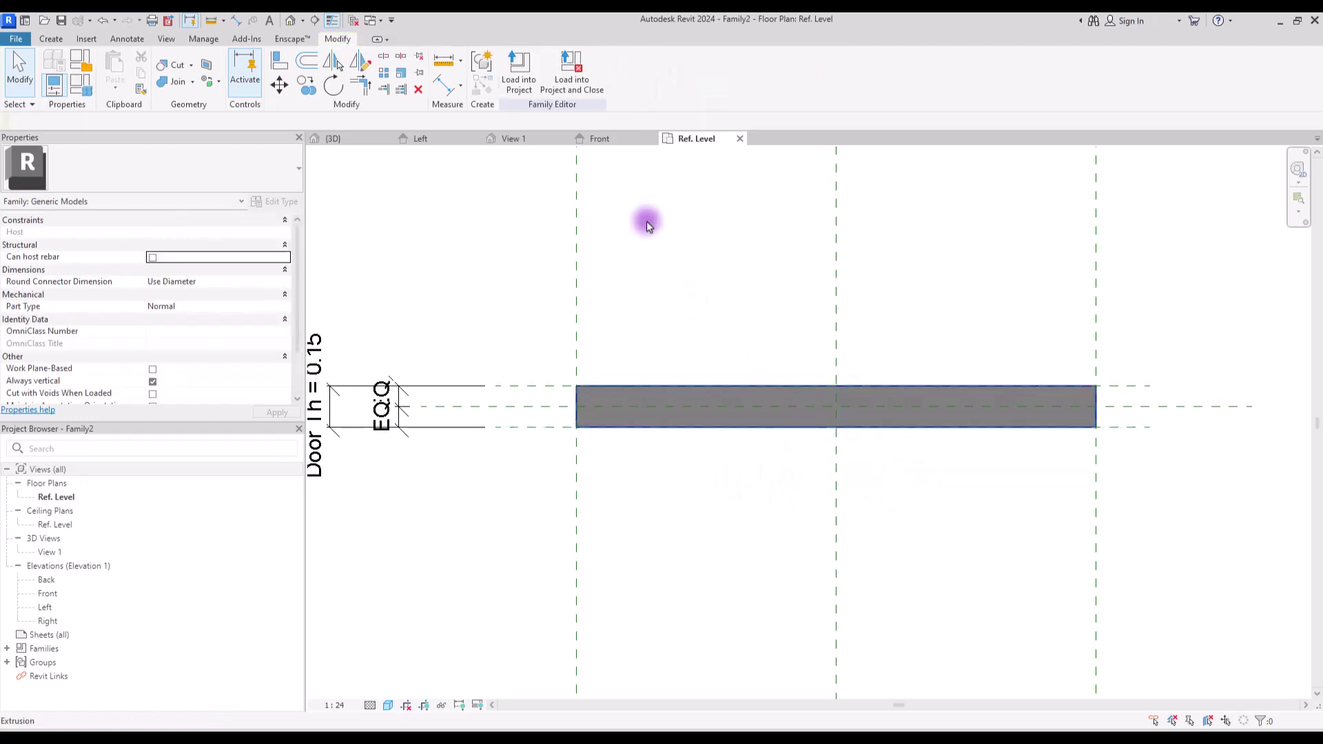
Associate the door extrusion's material with a new family parameter named Door.
left_click(641, 385)
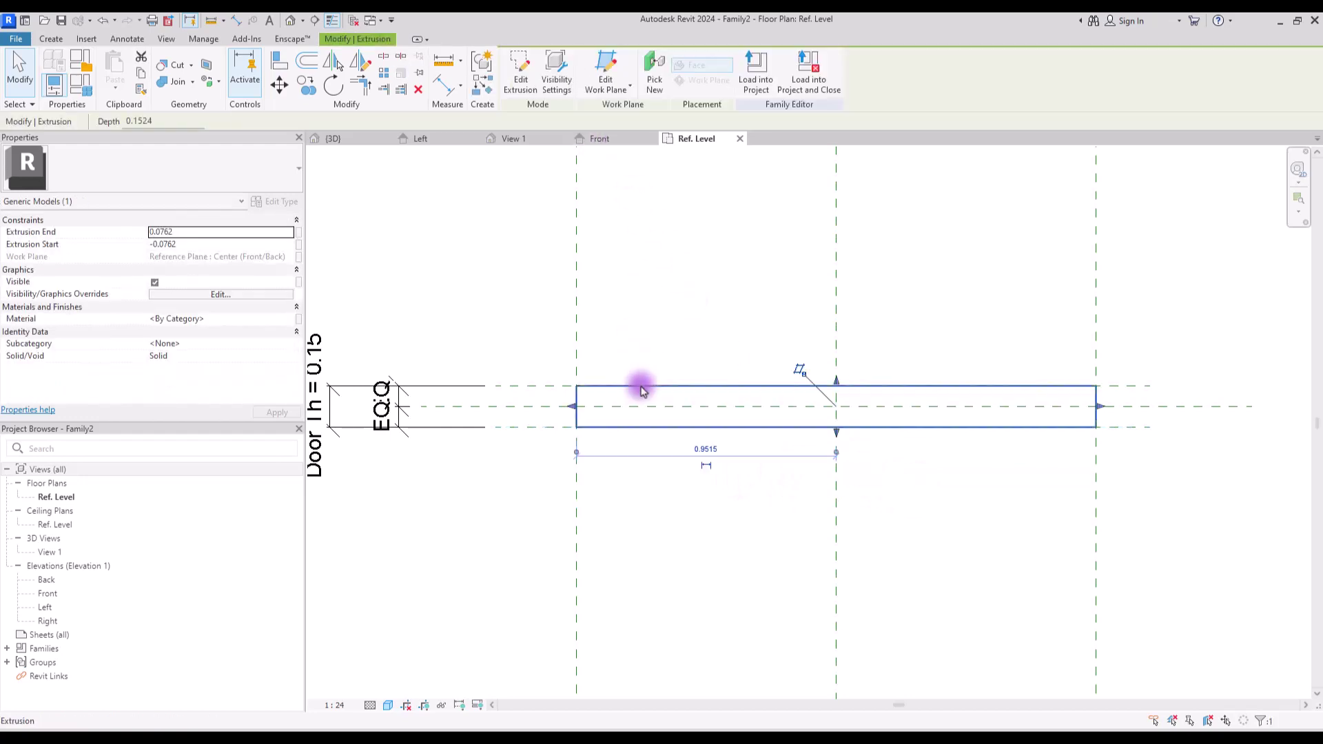
left_click(297, 318)
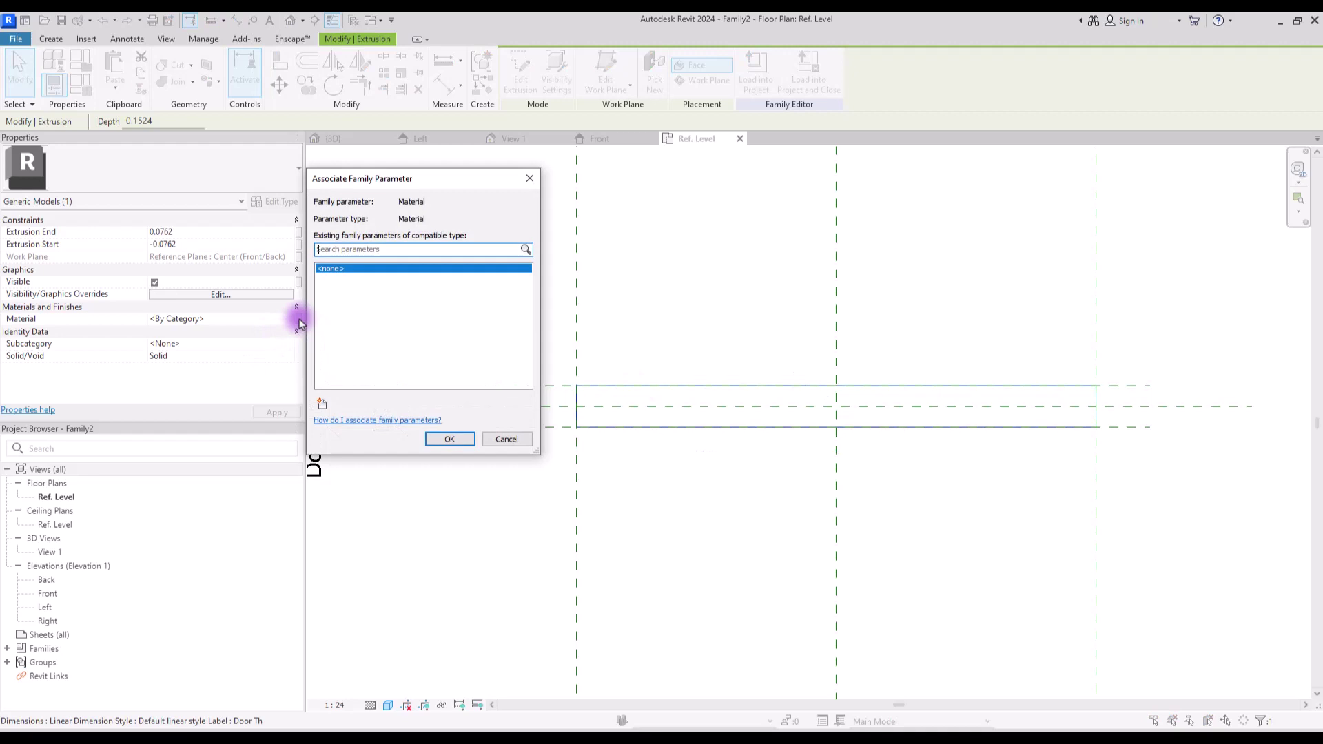
left_click(323, 402)
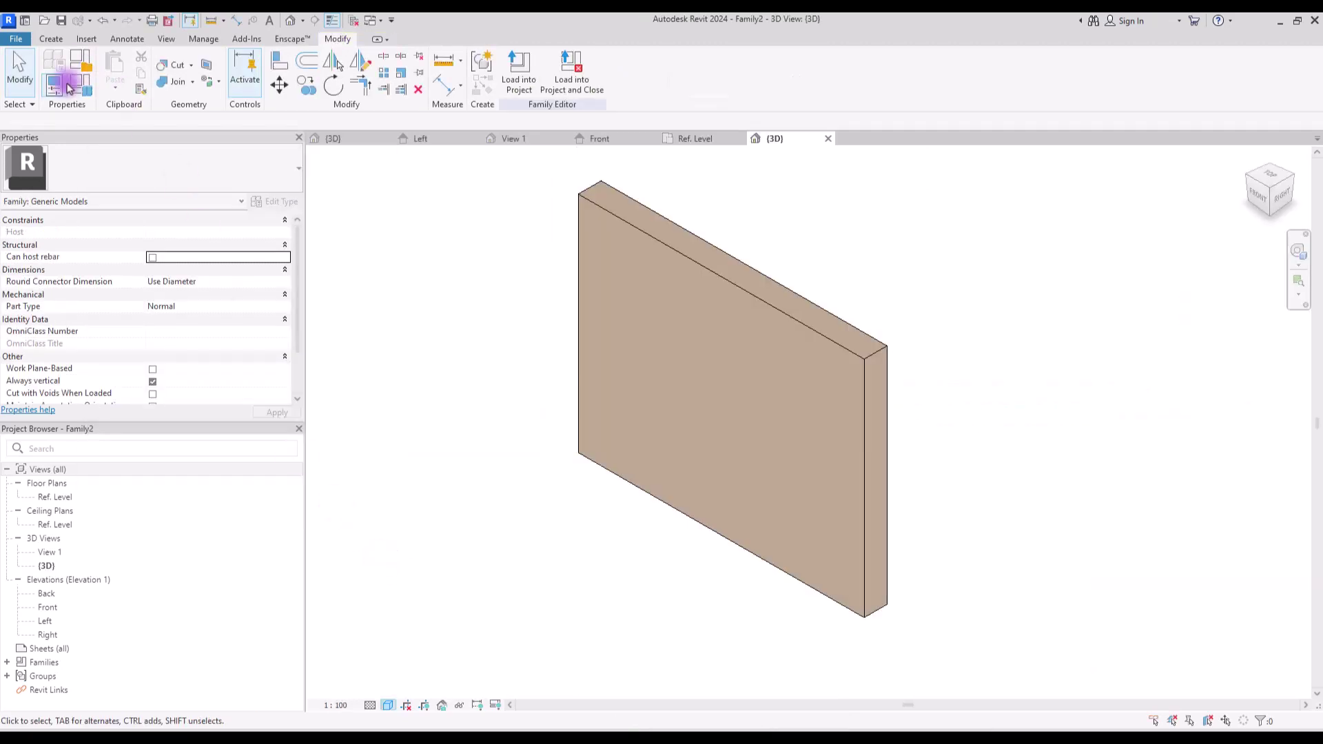
Set the family parameter values Door H to 2.1, Door Th to 0.05 and Door W to 1.0.
left_click(76, 86)
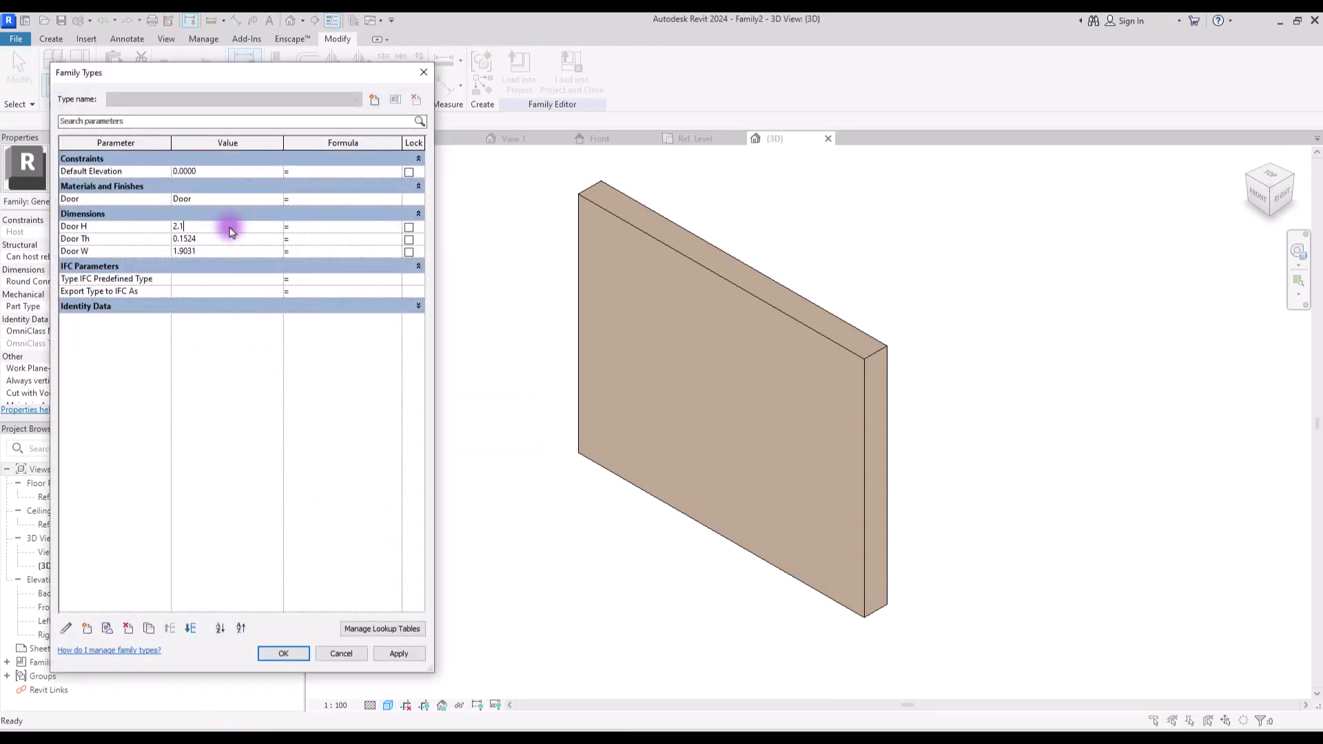
left_click(399, 654)
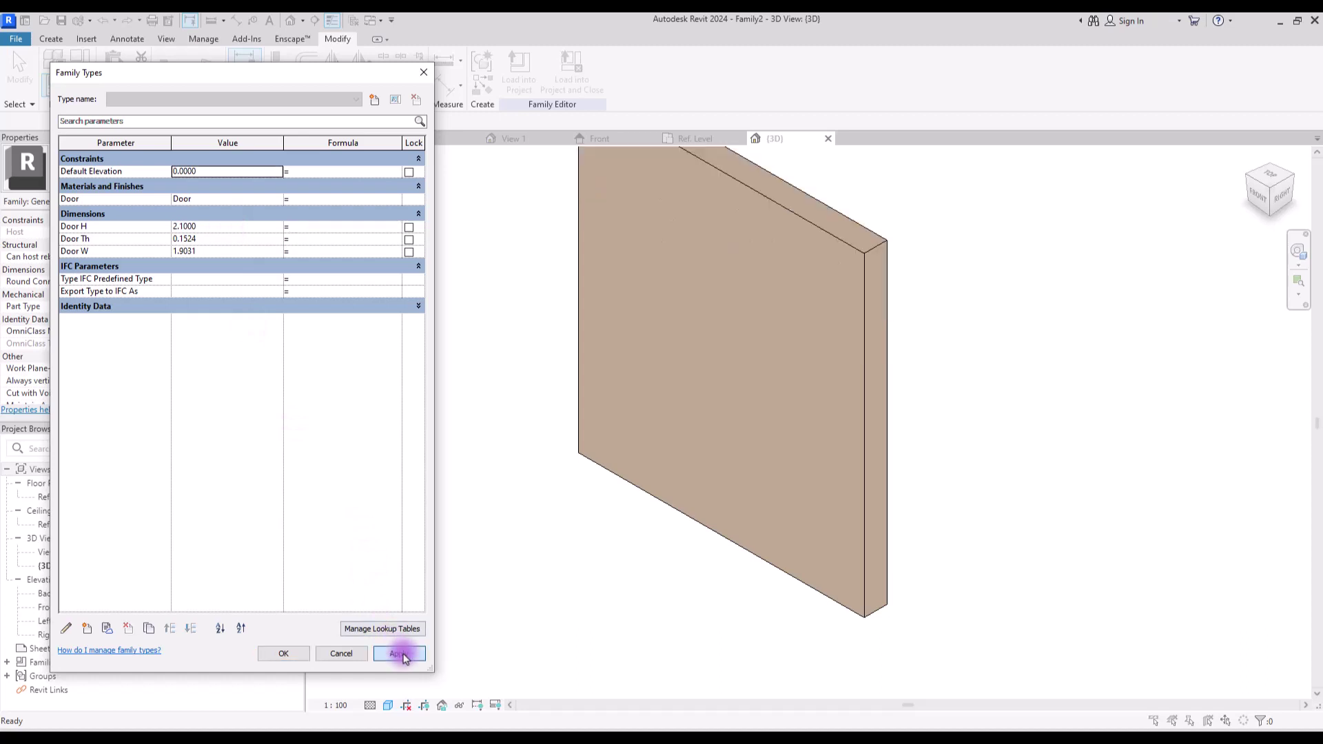
left_click(224, 241)
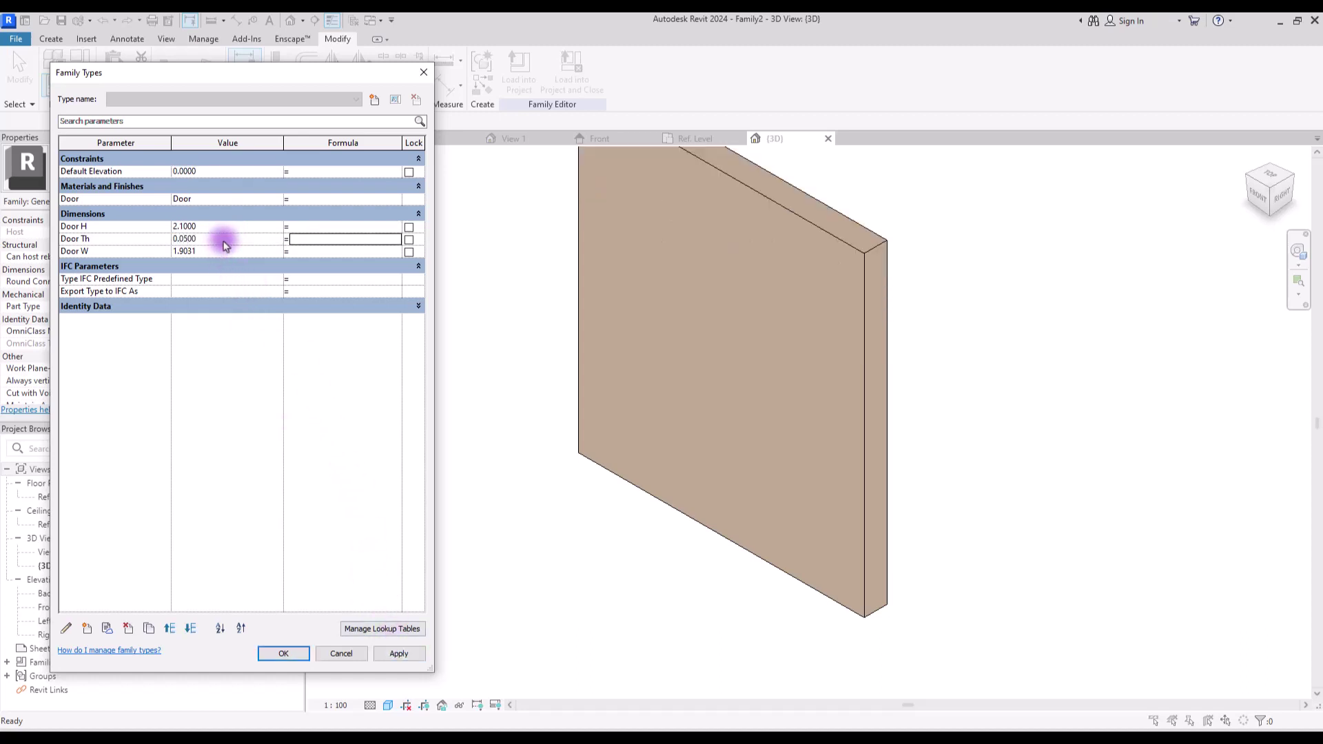
left_click(397, 653)
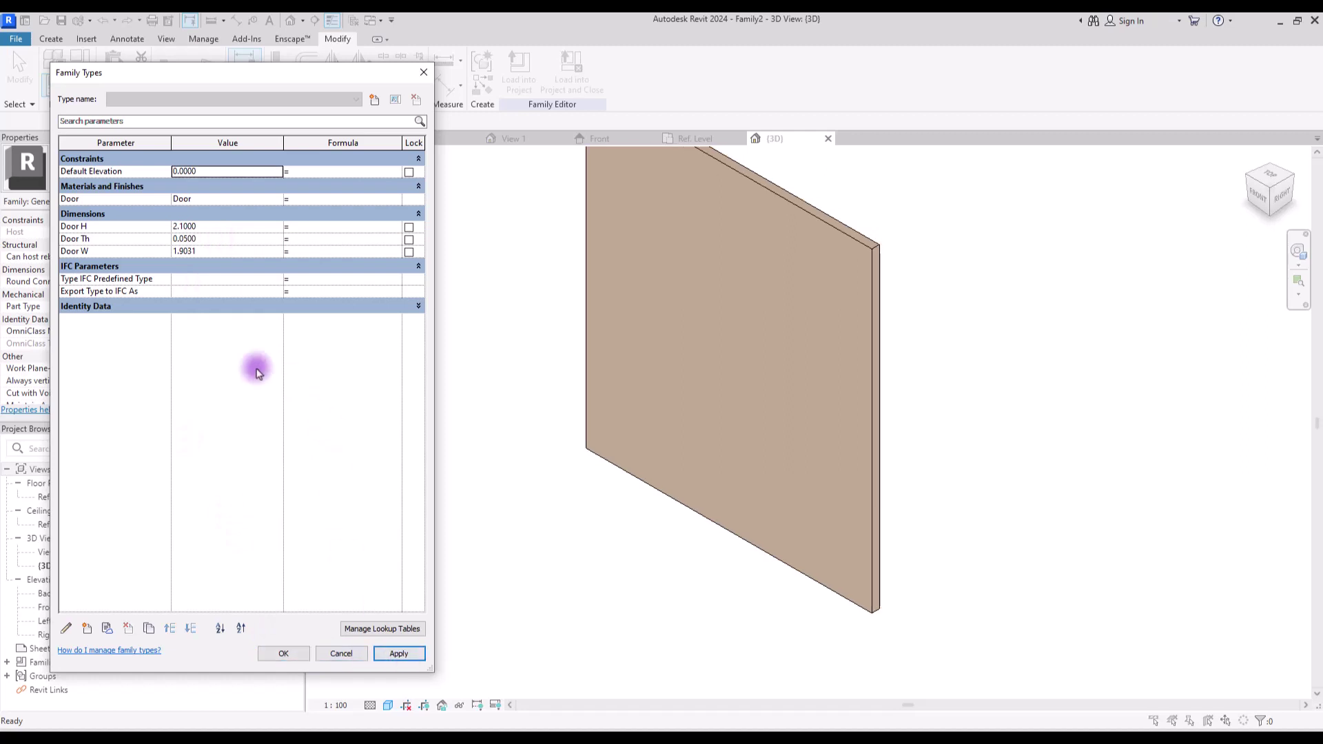
left_click(215, 252)
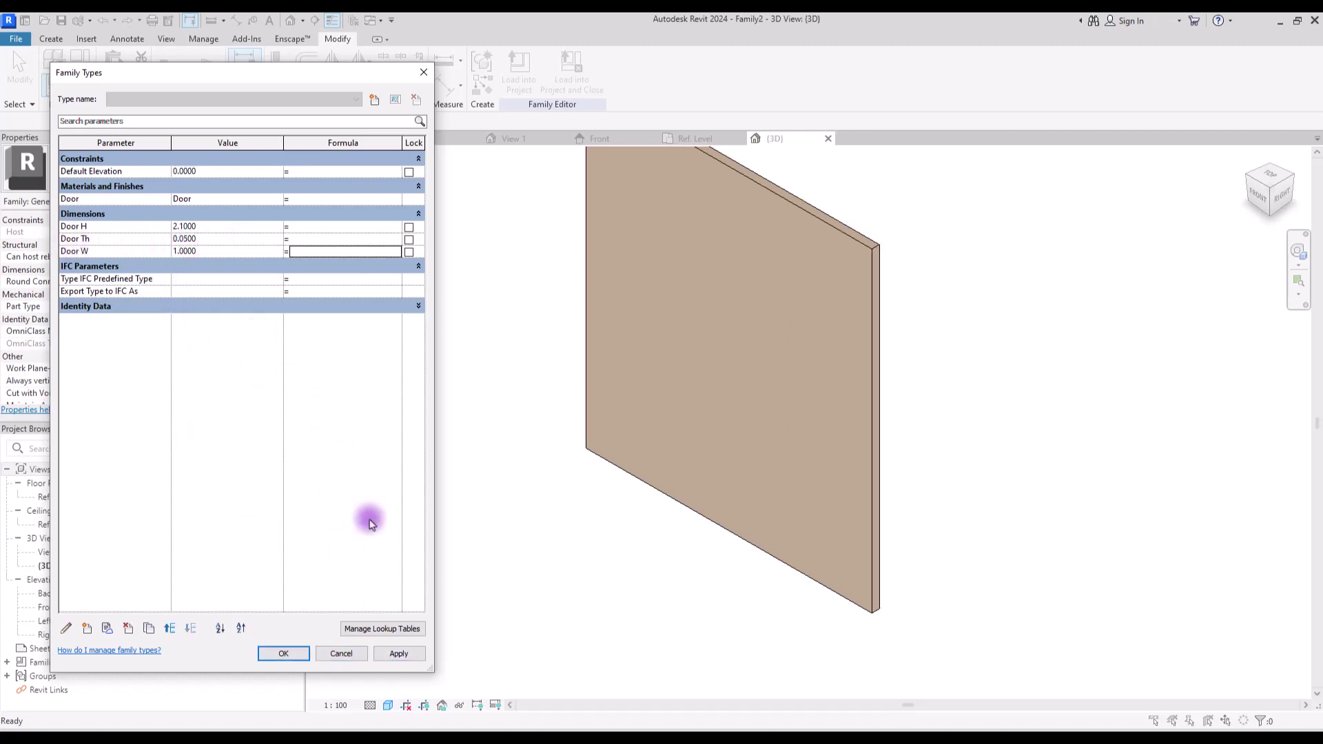
left_click(399, 653)
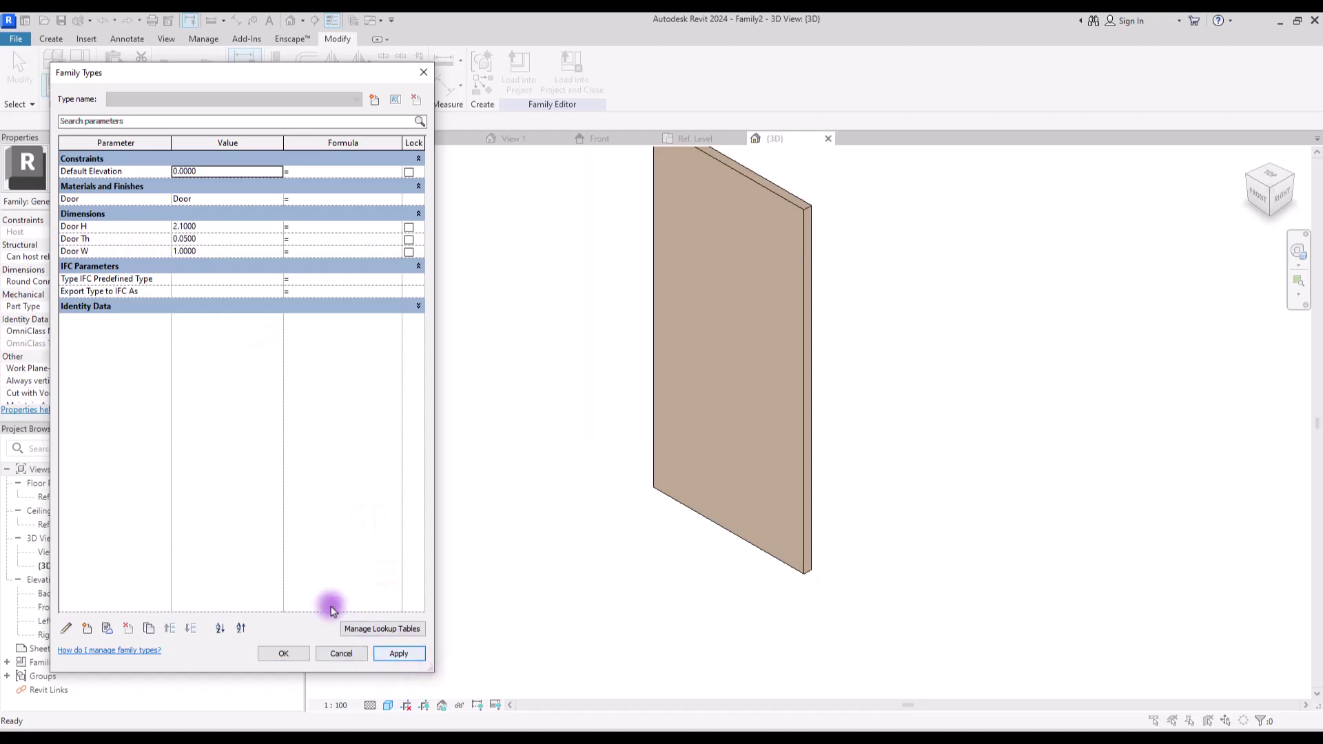
left_click(290, 651)
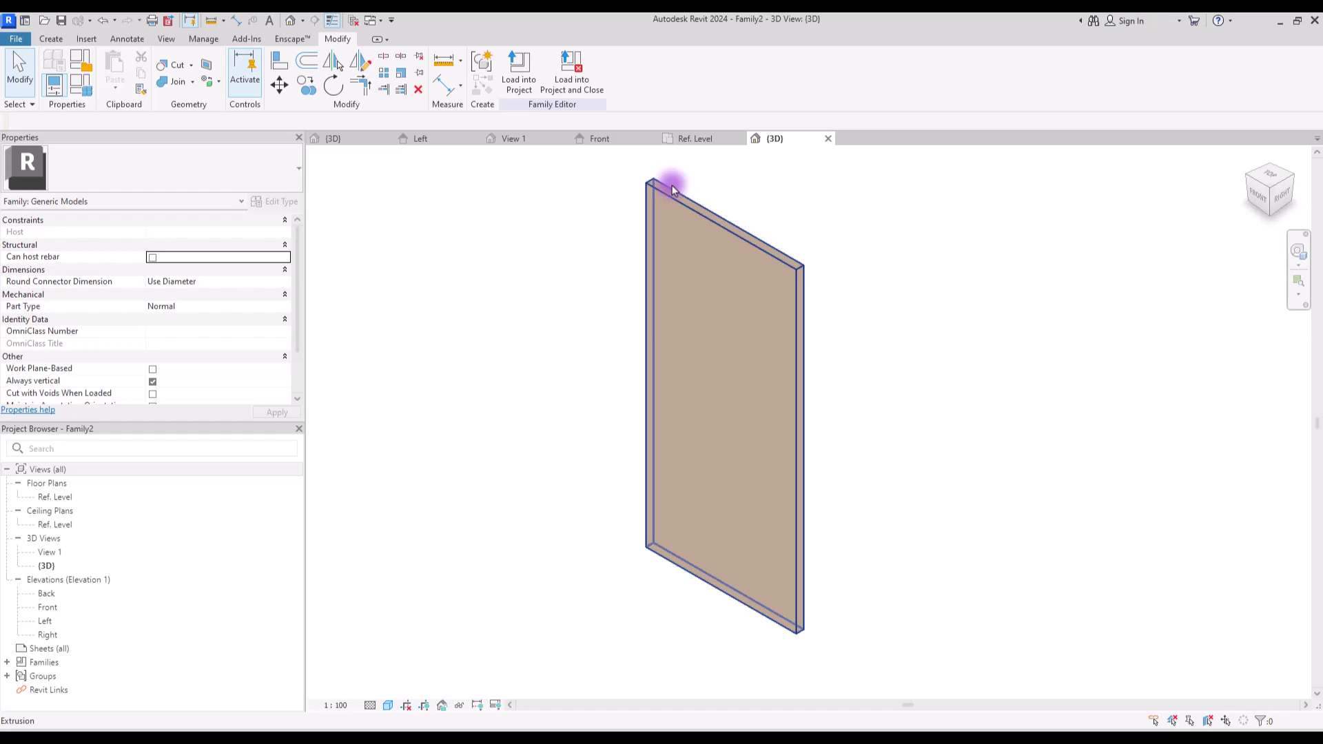
In the Front view, start a reference plane and create a new Reference Planes subcategory named White.
left_click(591, 136)
middle_click_drag(721, 258, 724, 348)
left_click(50, 38)
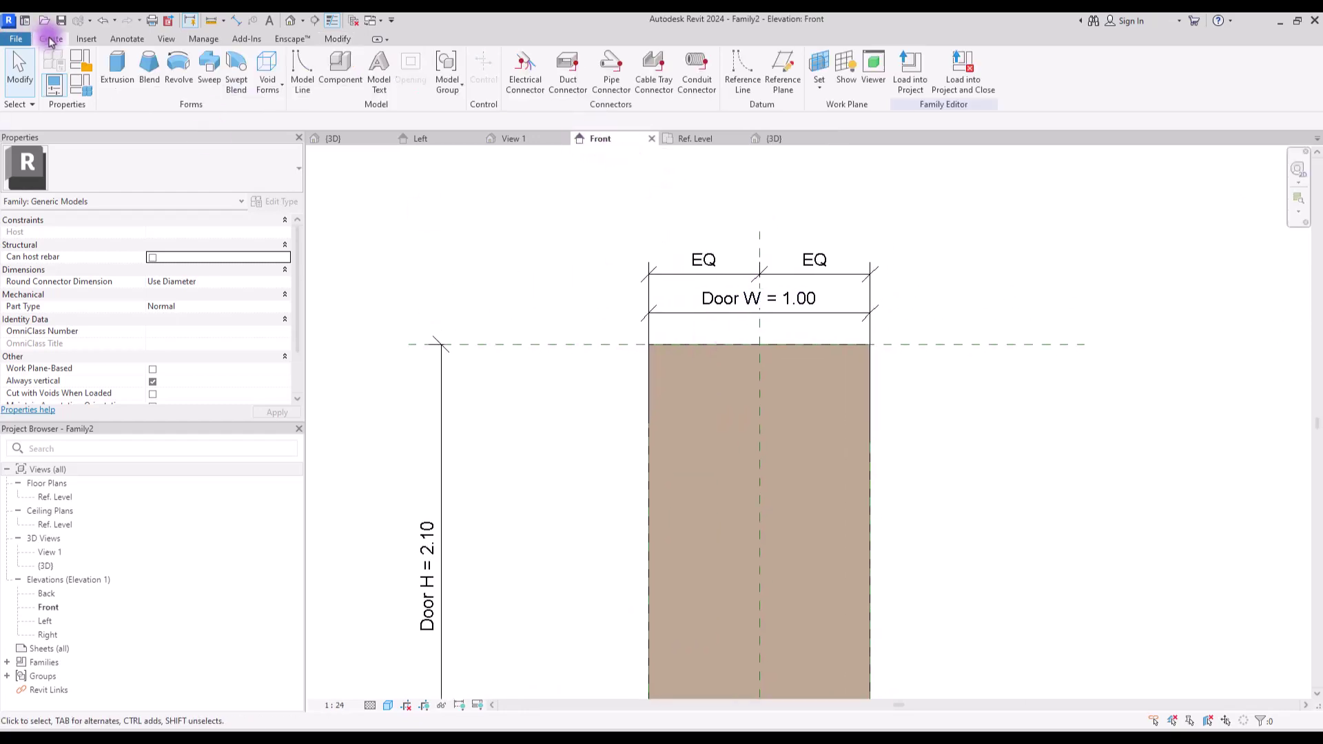
left_click(784, 76)
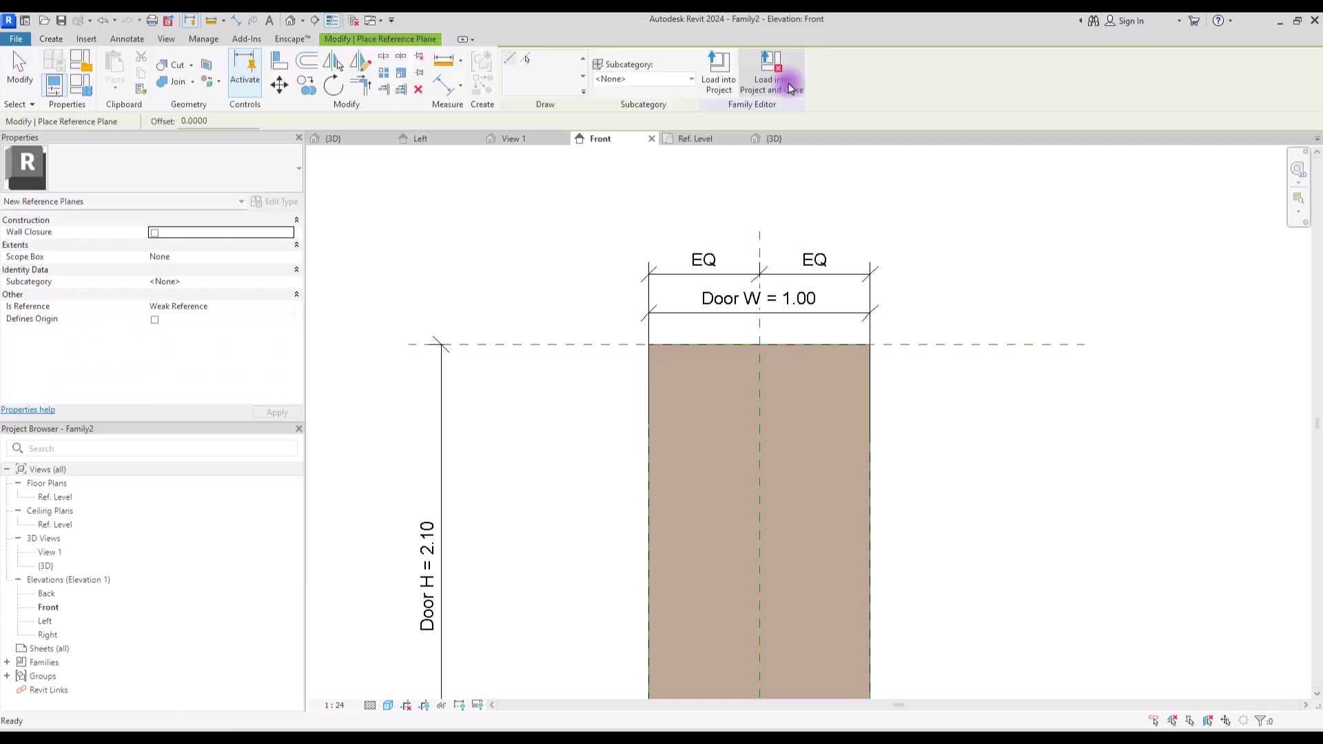
left_click(668, 79)
left_click(651, 110)
type("White")
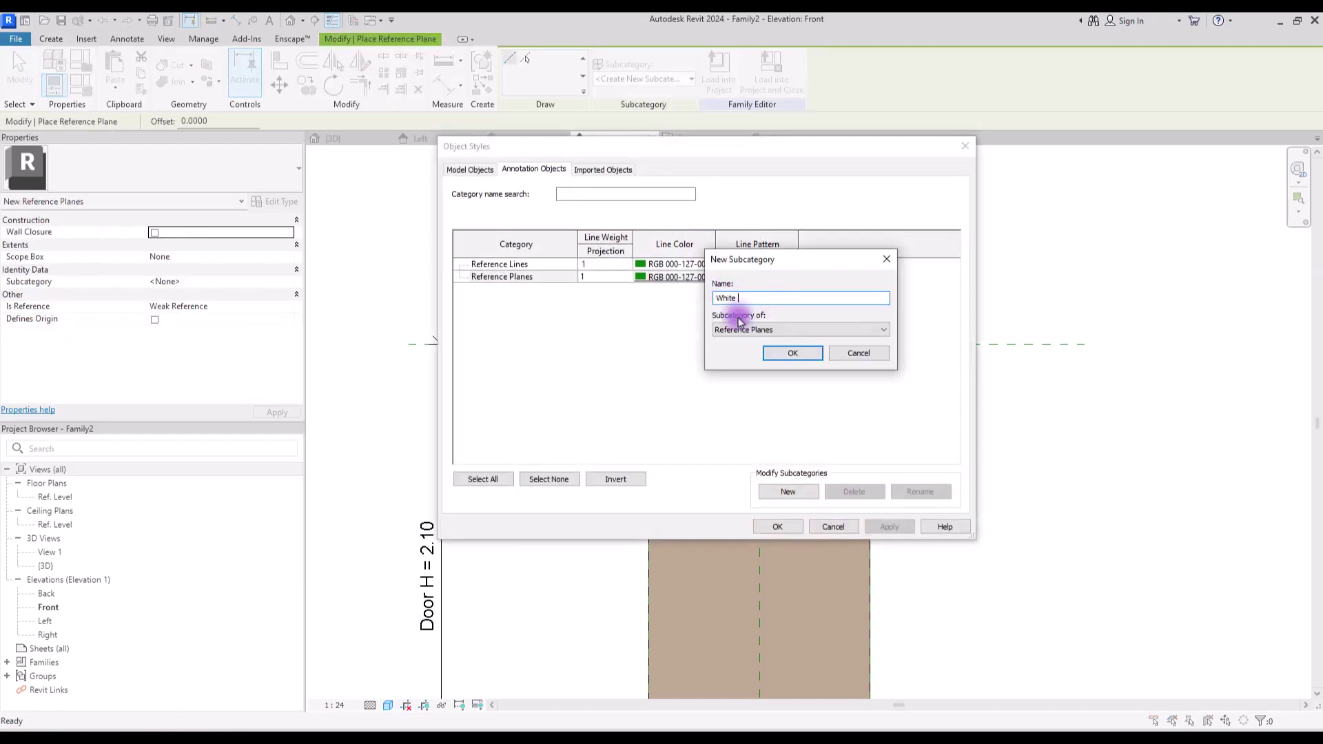
left_click(792, 353)
Give the White subcategory a white line color and the Aligning Line pattern, and accept the object styles.
left_click(641, 290)
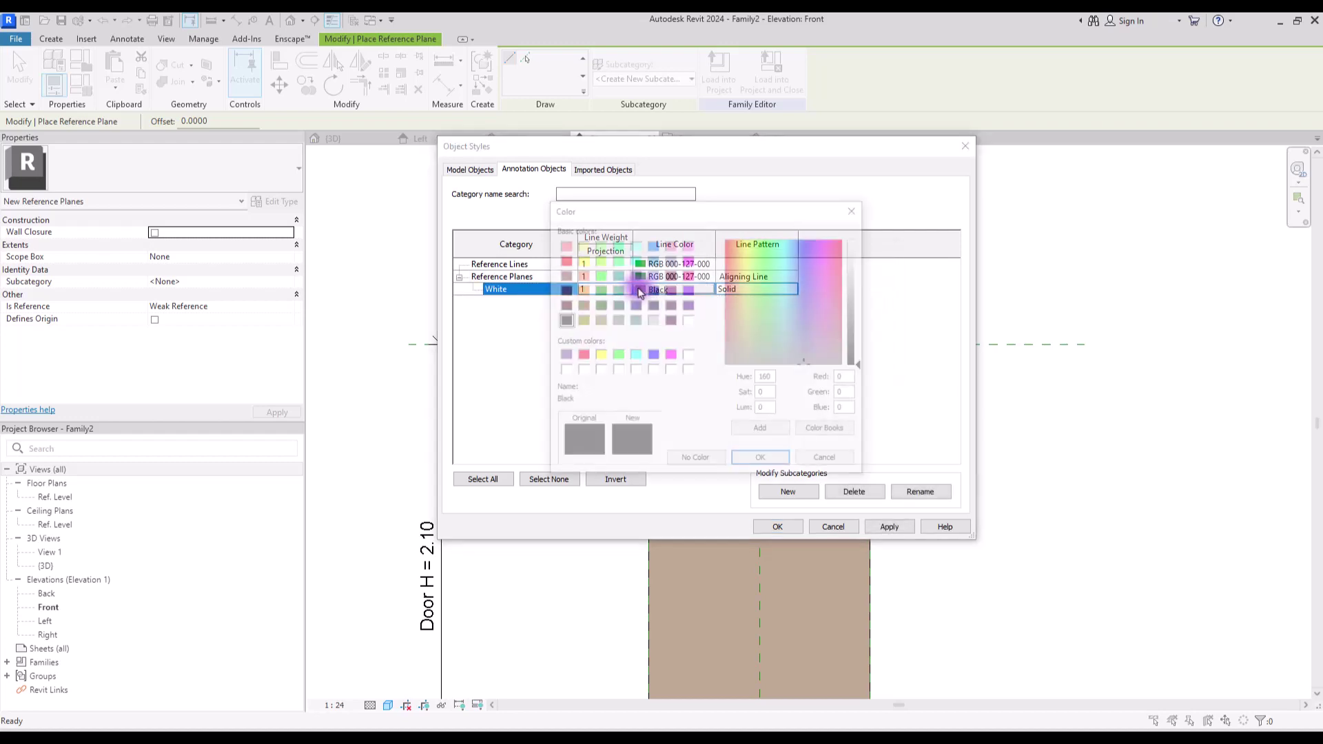
left_click(688, 321)
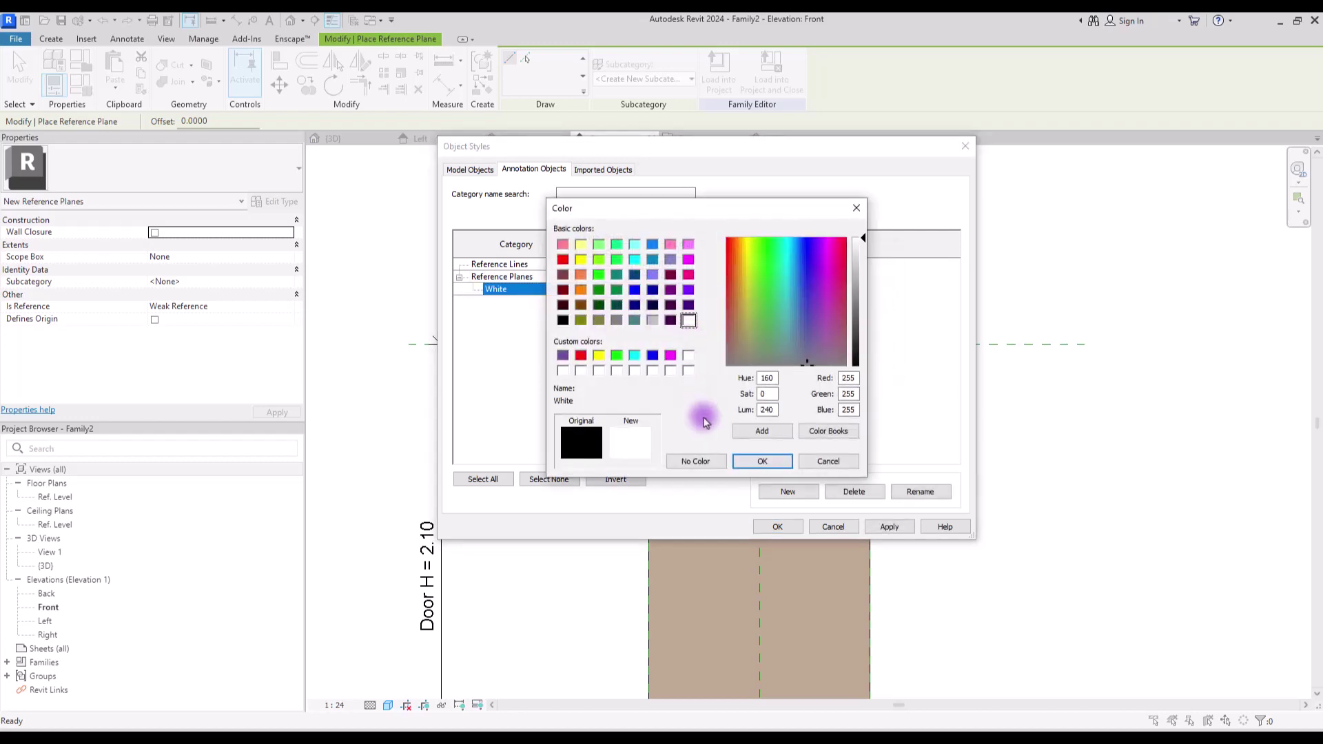
left_click(749, 460)
left_click(758, 289)
left_click(791, 289)
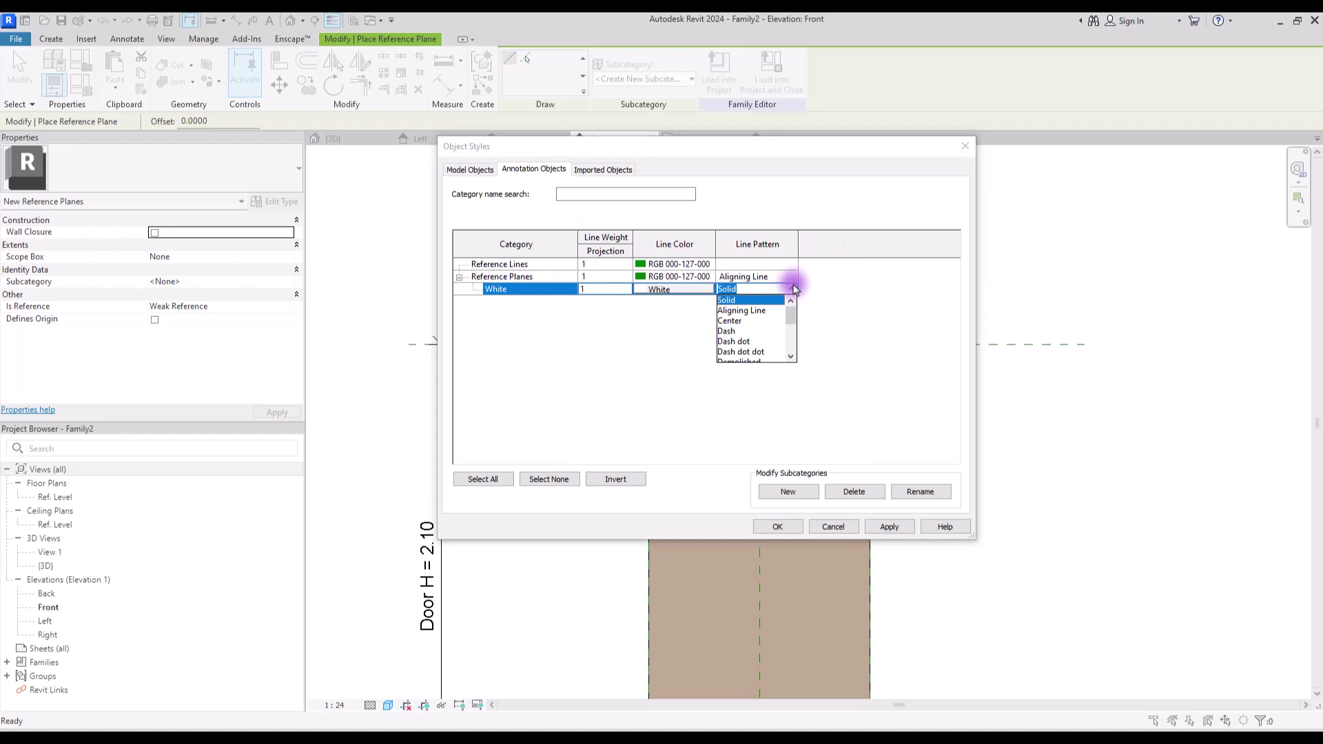
left_click(738, 314)
key("Return")
Draw two short vertical White reference planes across the door's top edge, one on each side of the center plane.
scroll(655, 360, "up", 2)
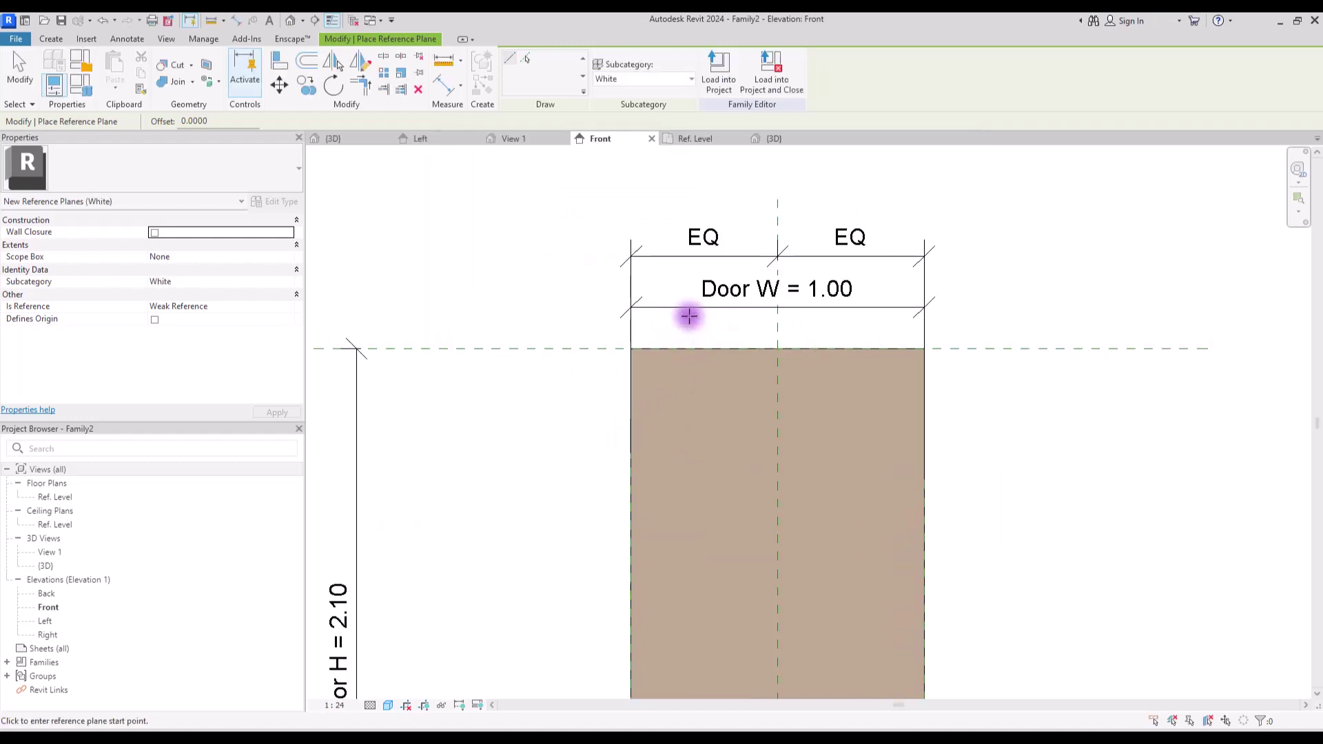
left_click(671, 270)
left_click(864, 296)
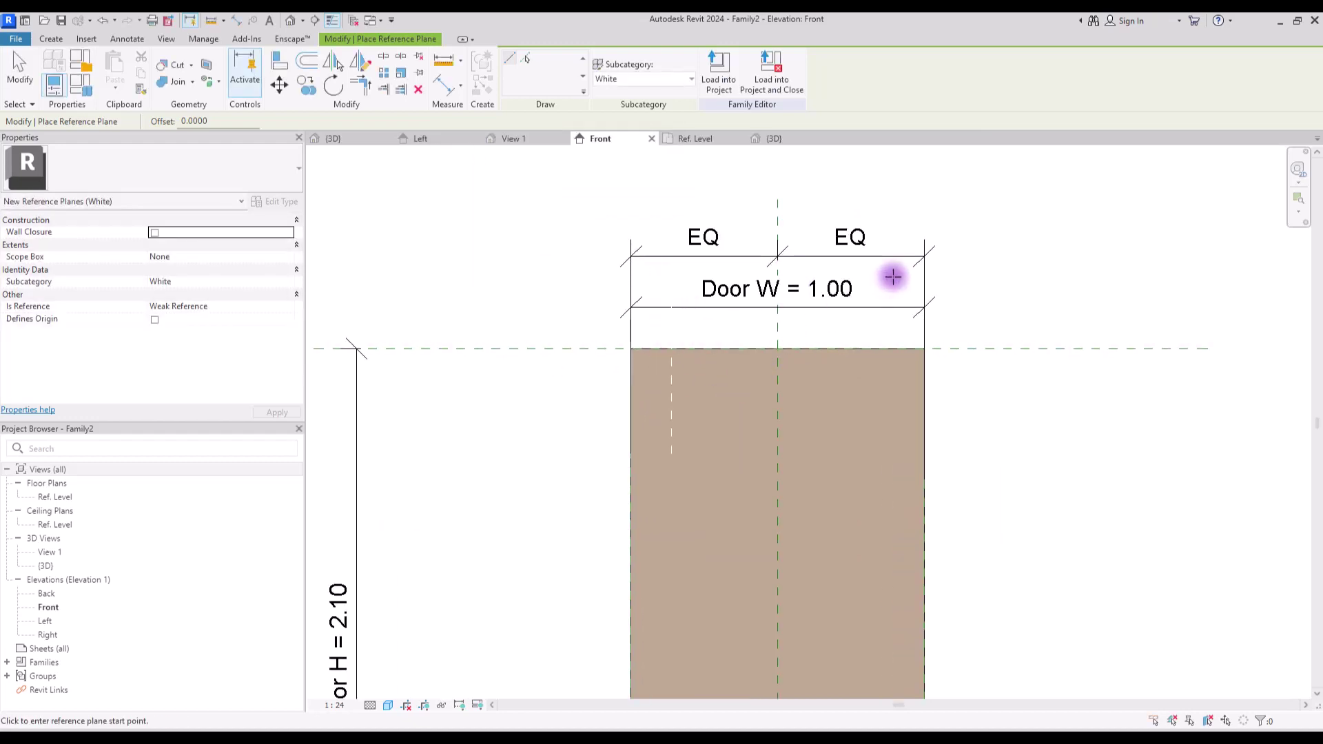
left_click(895, 270)
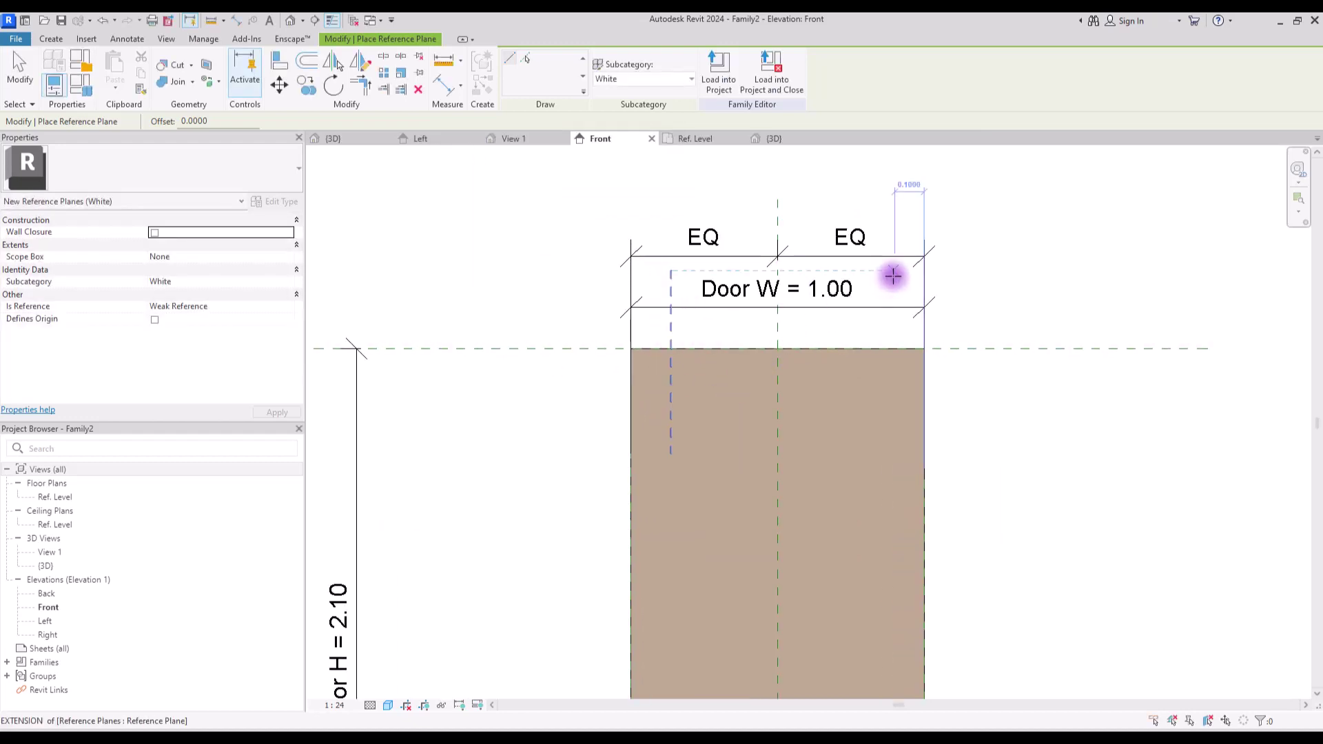
left_click(894, 435)
key("Escape")
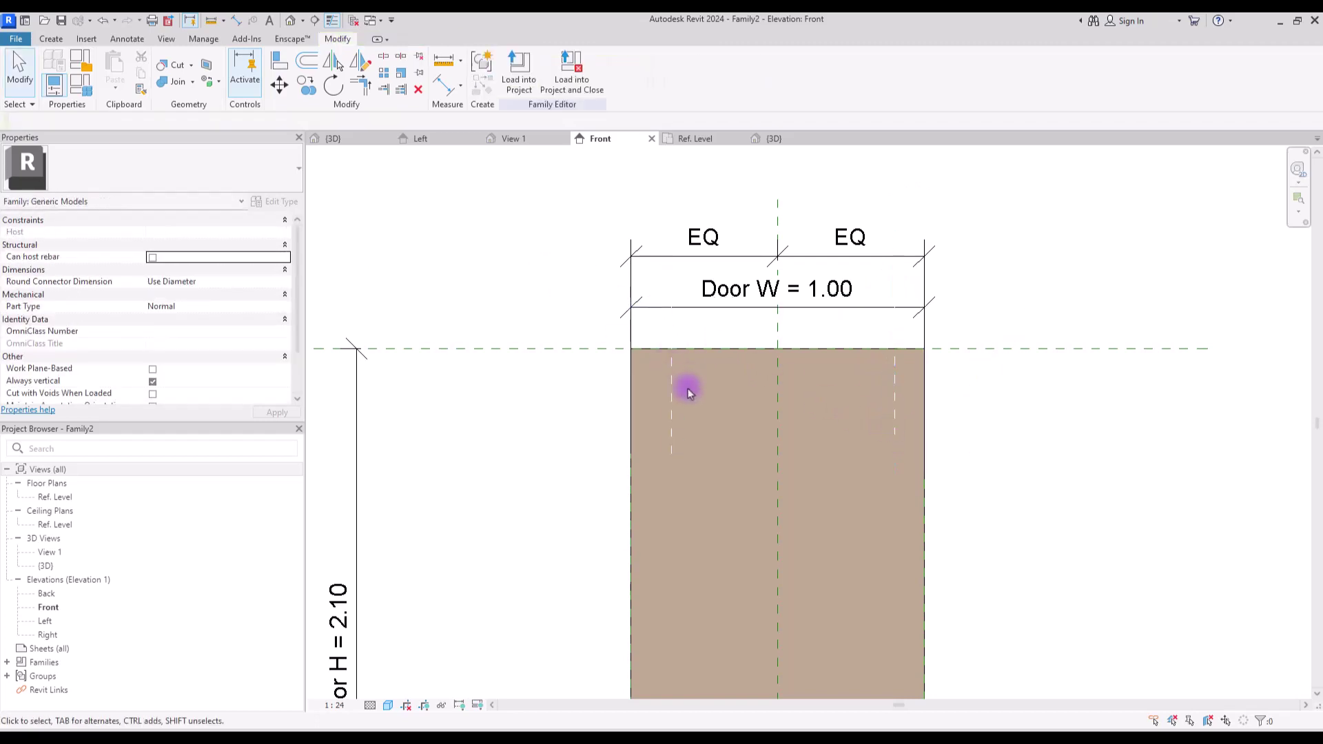
scroll(295, 89, "up", 3)
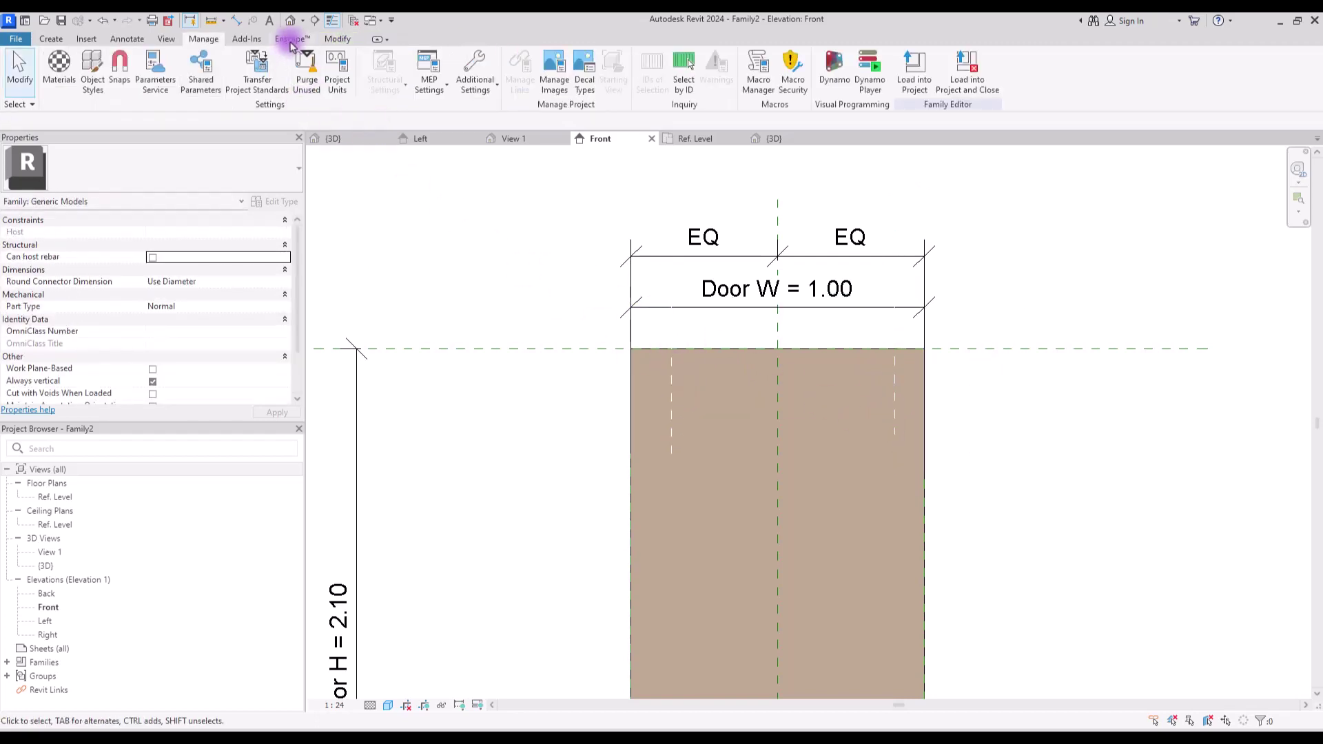
Move the Door W and EQ dimensions farther up above the door to clear space over its top edge.
left_click(337, 38)
left_click(660, 426)
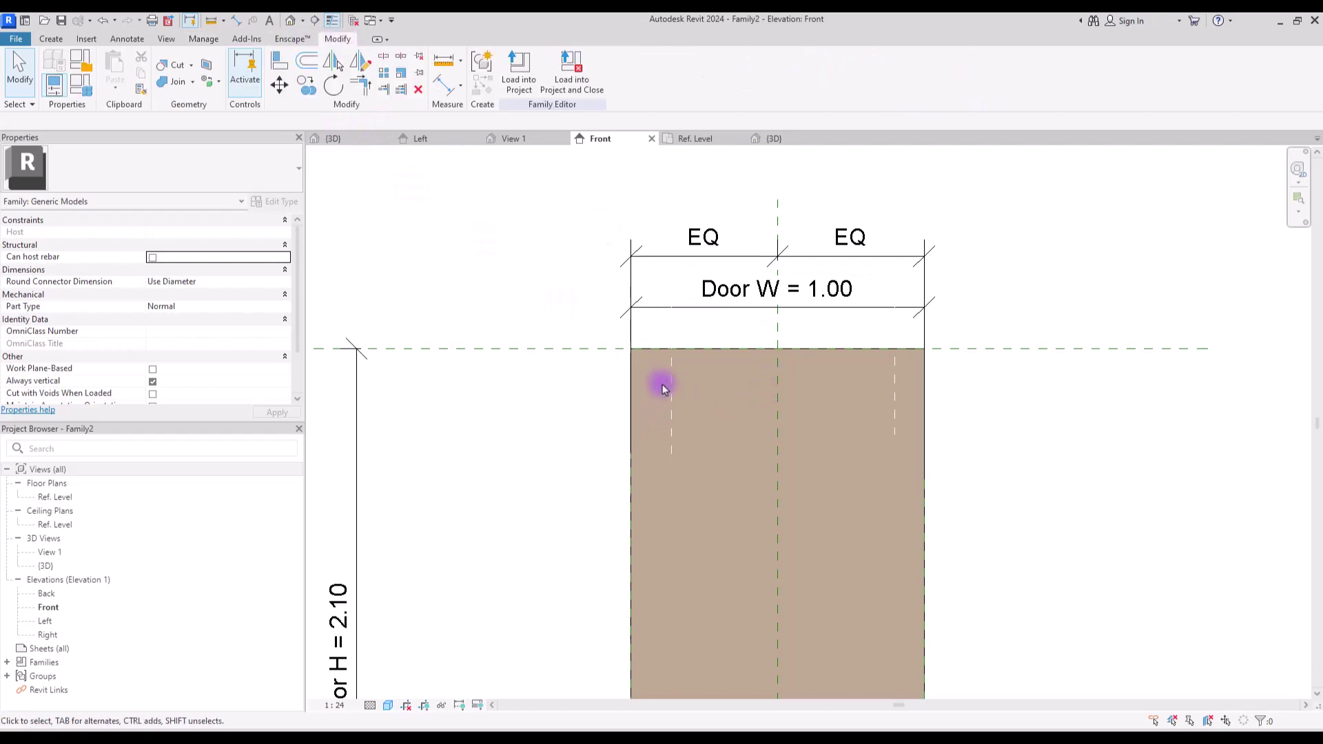
left_click_drag(611, 287, 968, 363)
left_click(968, 363)
left_click_drag(888, 232, 856, 333)
key("Up")
key("Up")
key("Up")
key("Up")
key("Up")
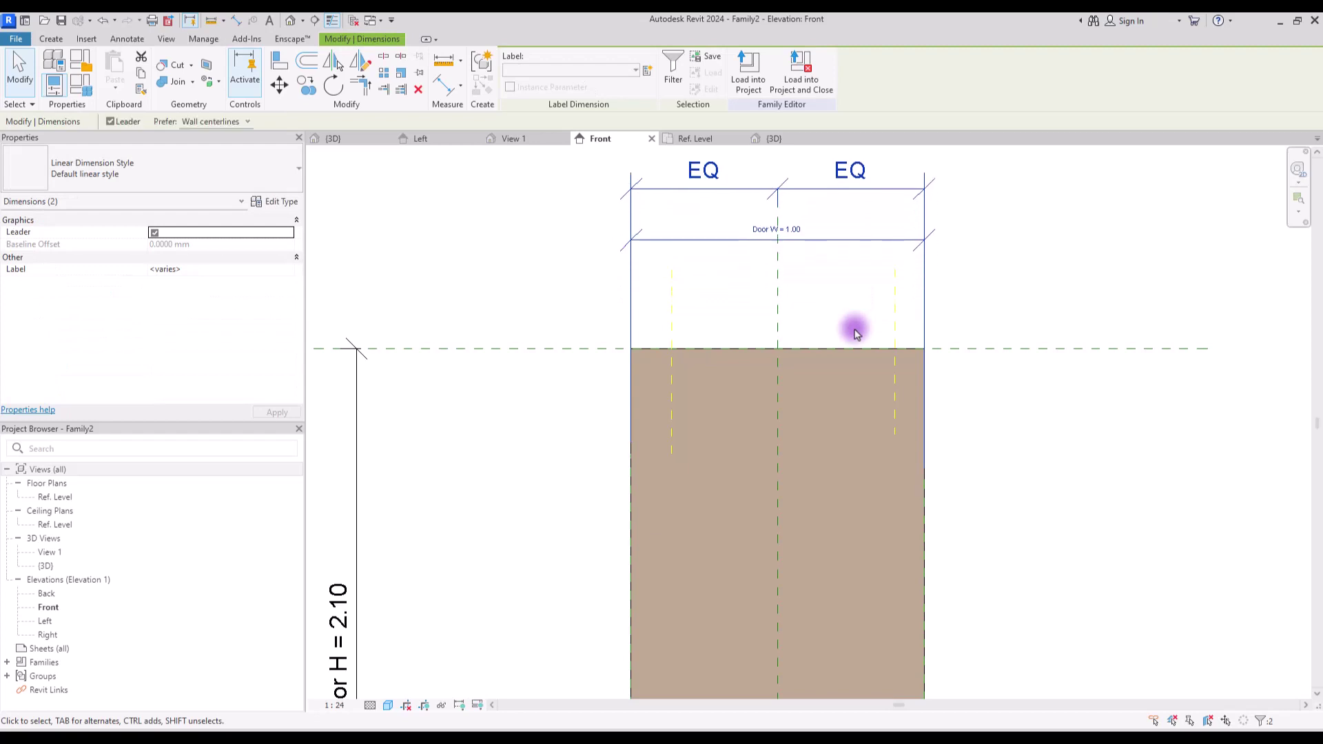
key("Up")
key("Up")
key("Up")
key("Up")
key("Up")
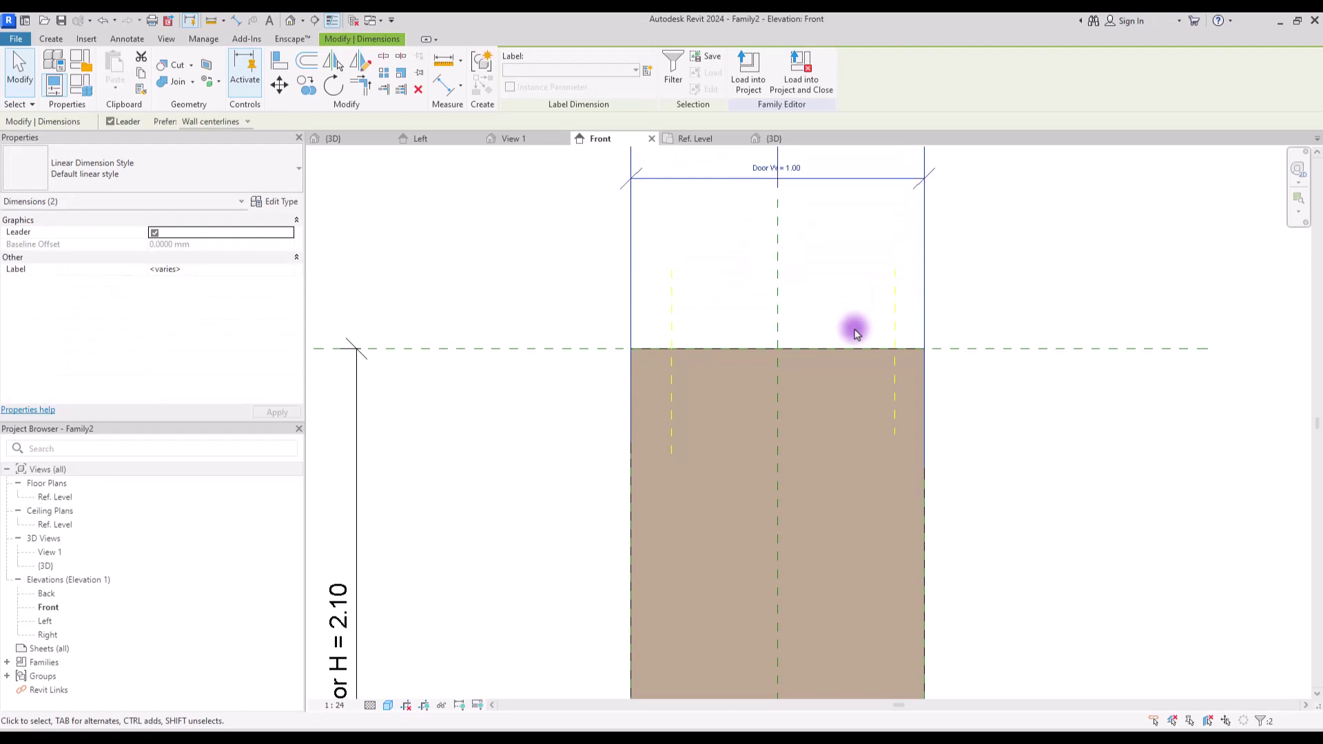
left_click(856, 280)
Dimension the two short vertical planes to the center plane and make the two spacings equal.
left_click(437, 88)
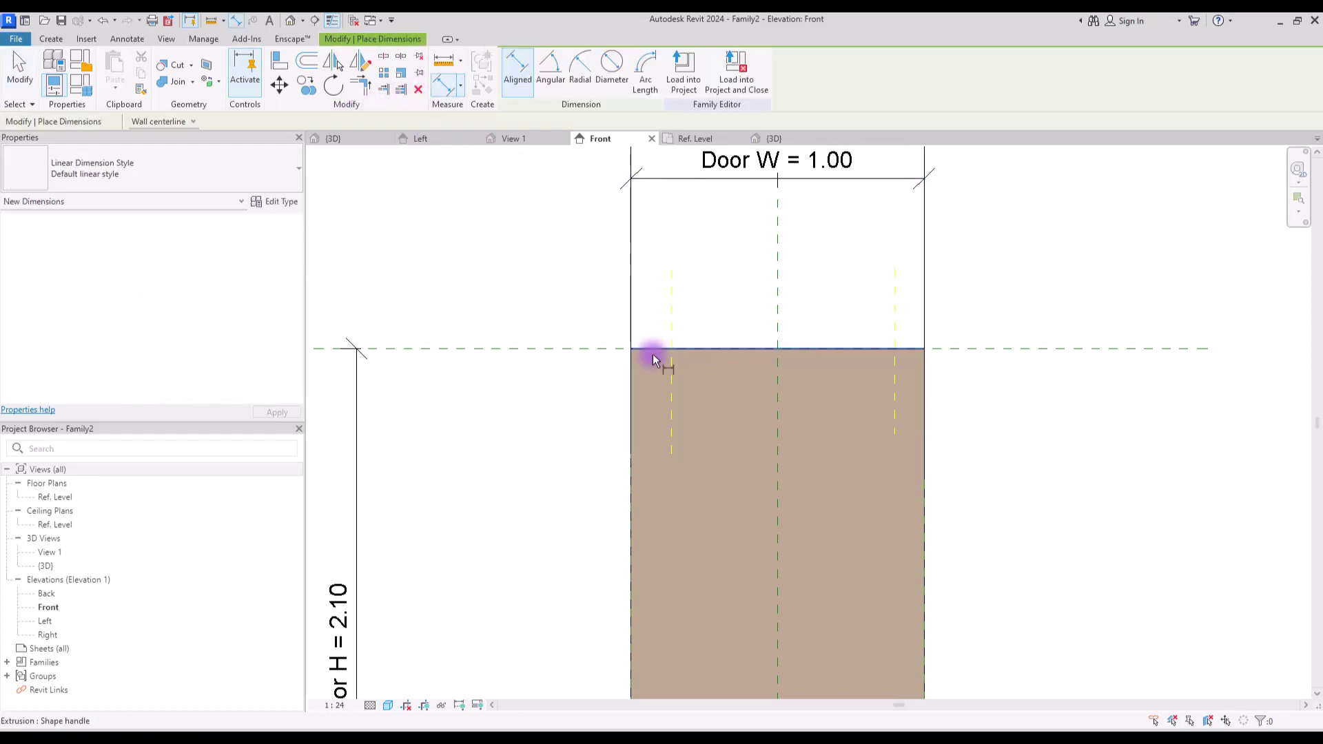
left_click(671, 387)
left_click(779, 386)
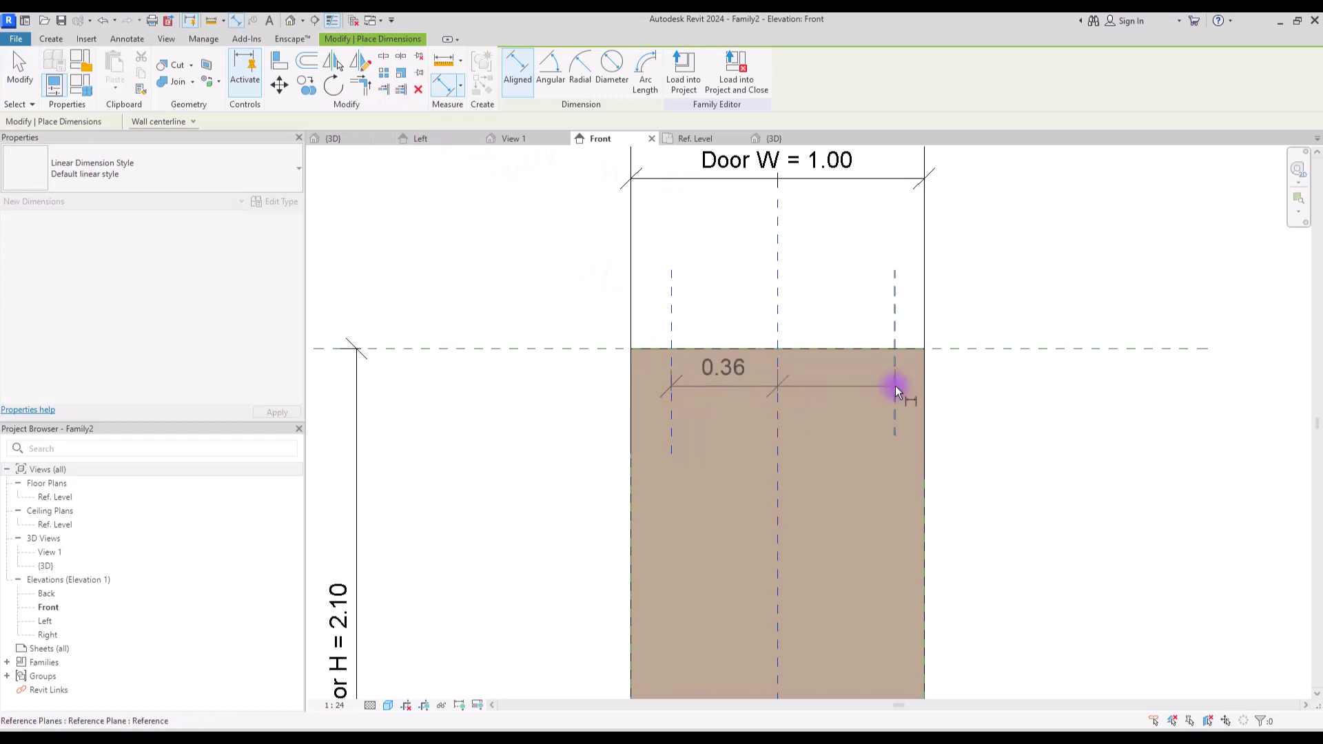
left_click(895, 386)
left_click(1086, 242)
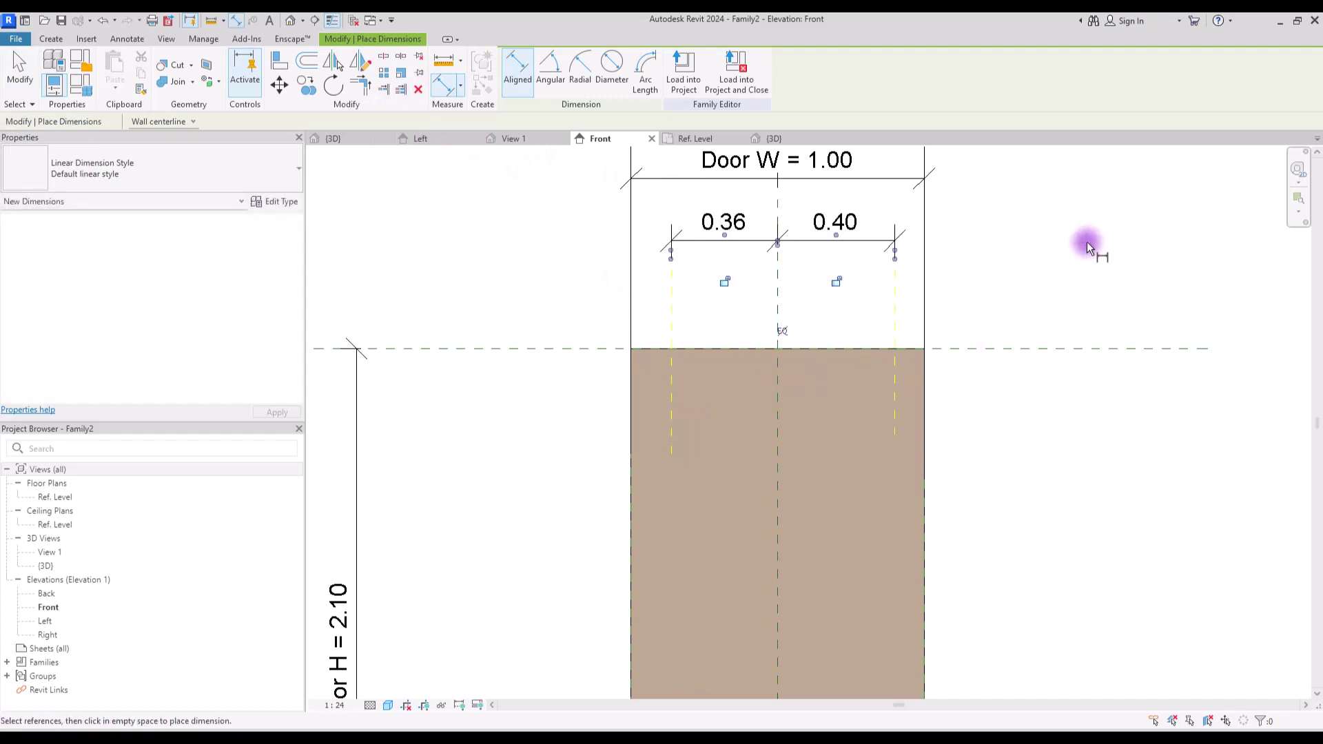
left_click(783, 328)
Draw two short vertical reference planes without a subcategory, one on each side of the door's left short plane.
key("r")
key("p")
scroll(683, 335, "up", 2)
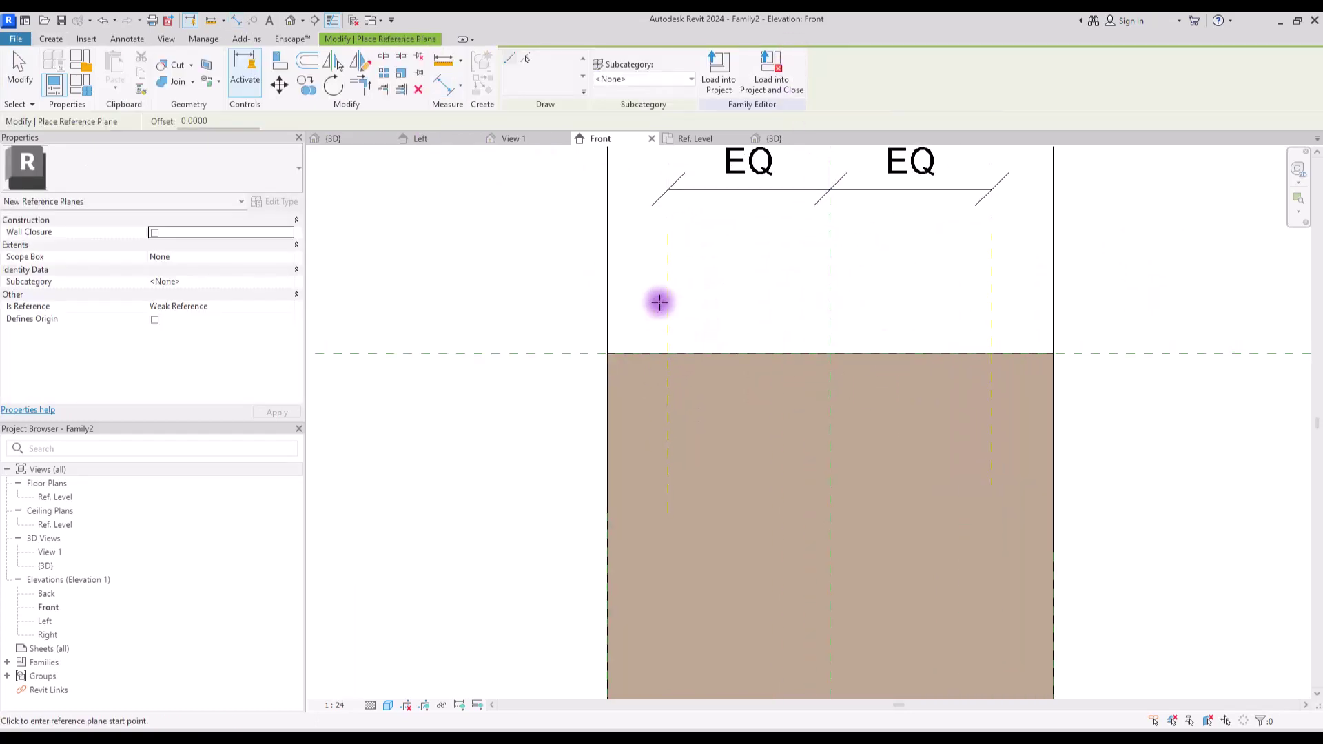
left_click(659, 301)
left_click(664, 468)
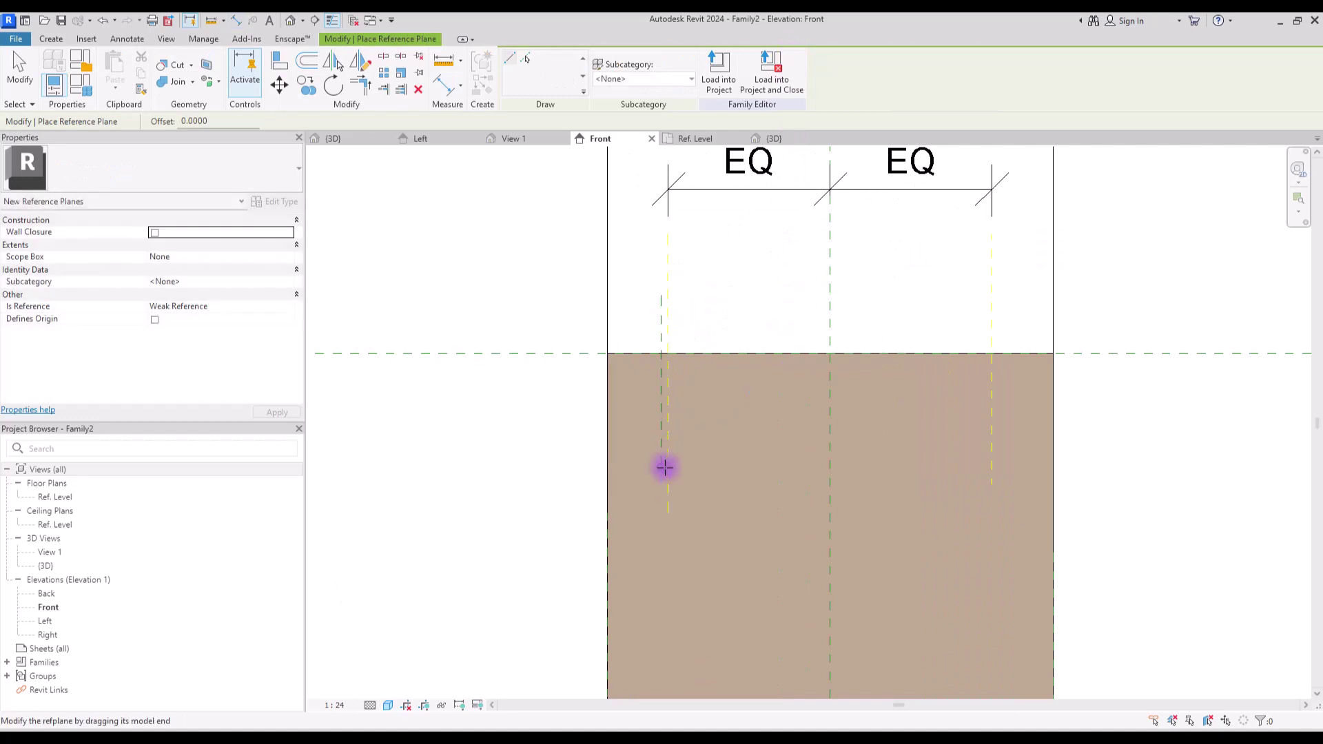
left_click(686, 297)
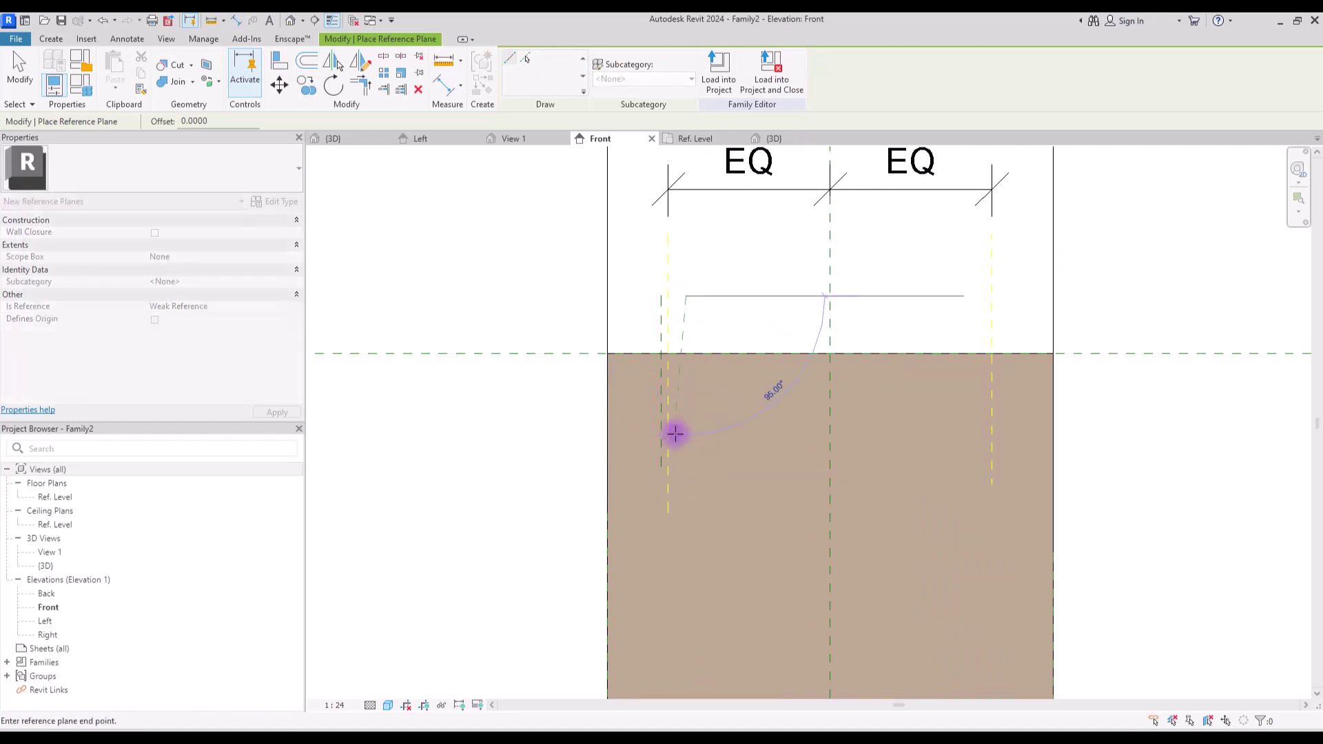
left_click(683, 467)
key("Escape")
key("Escape")
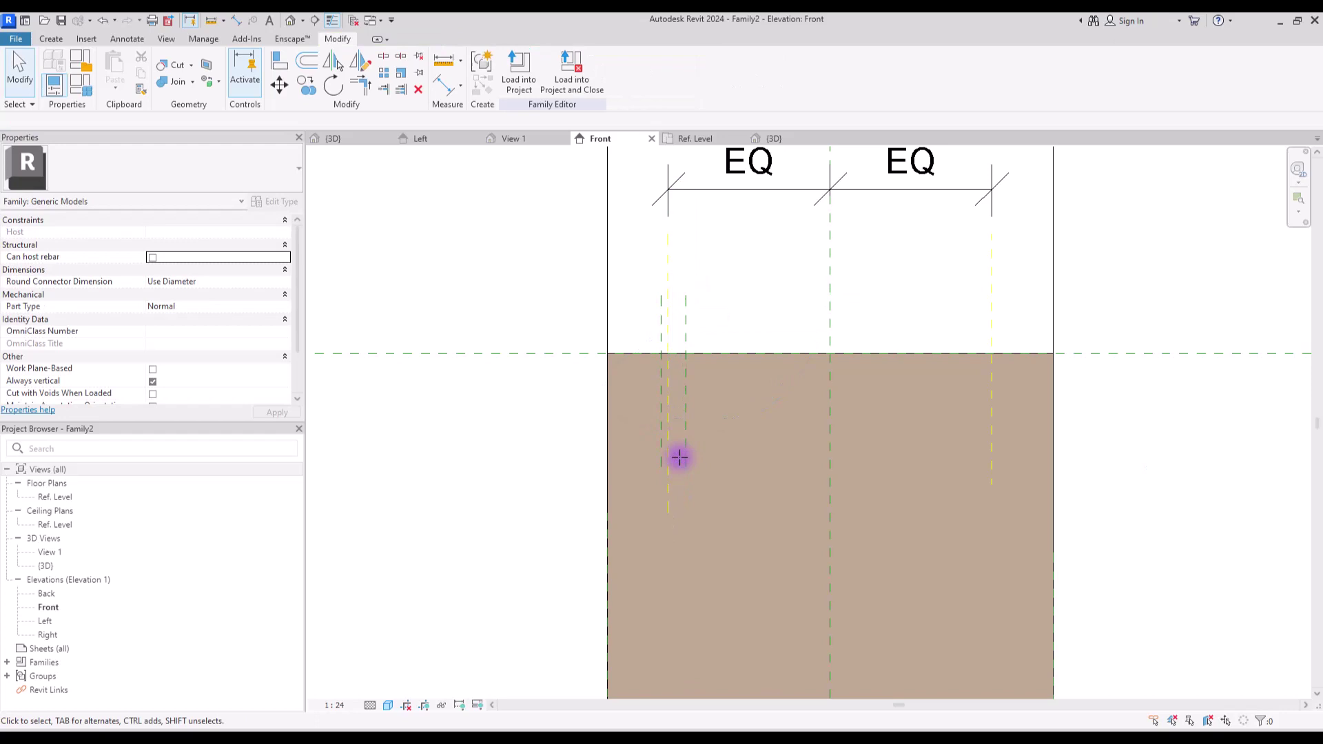
Dimension the two new planes to the short plane between them and make the spacings equal.
left_click(443, 84)
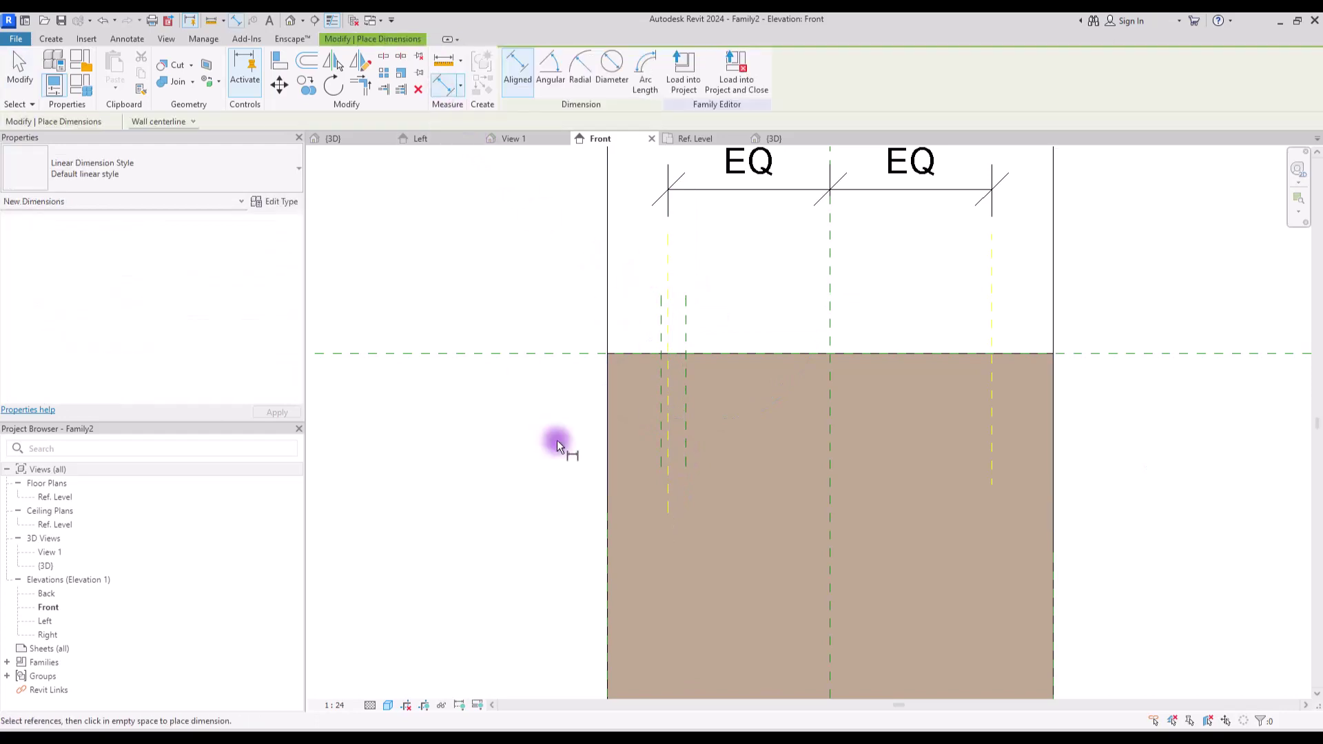
left_click(664, 405)
left_click(684, 401)
left_click(768, 273)
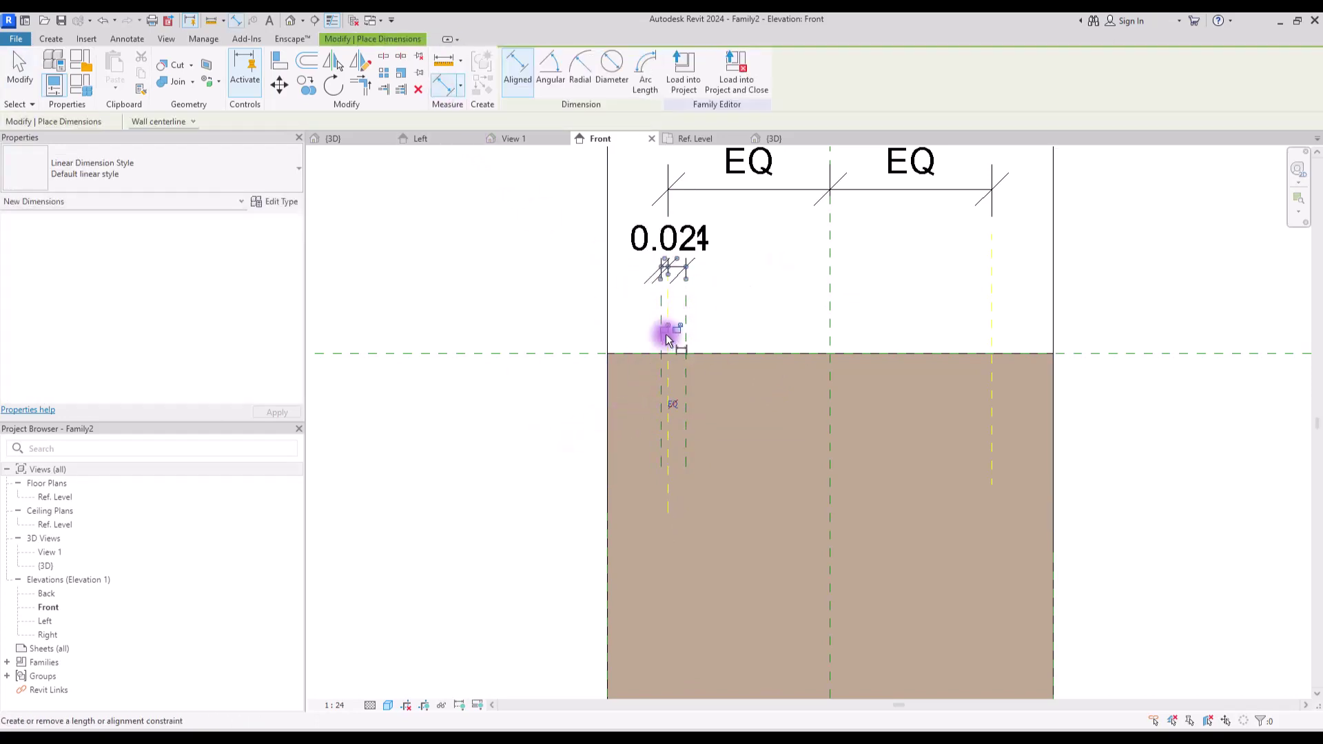
left_click(673, 404)
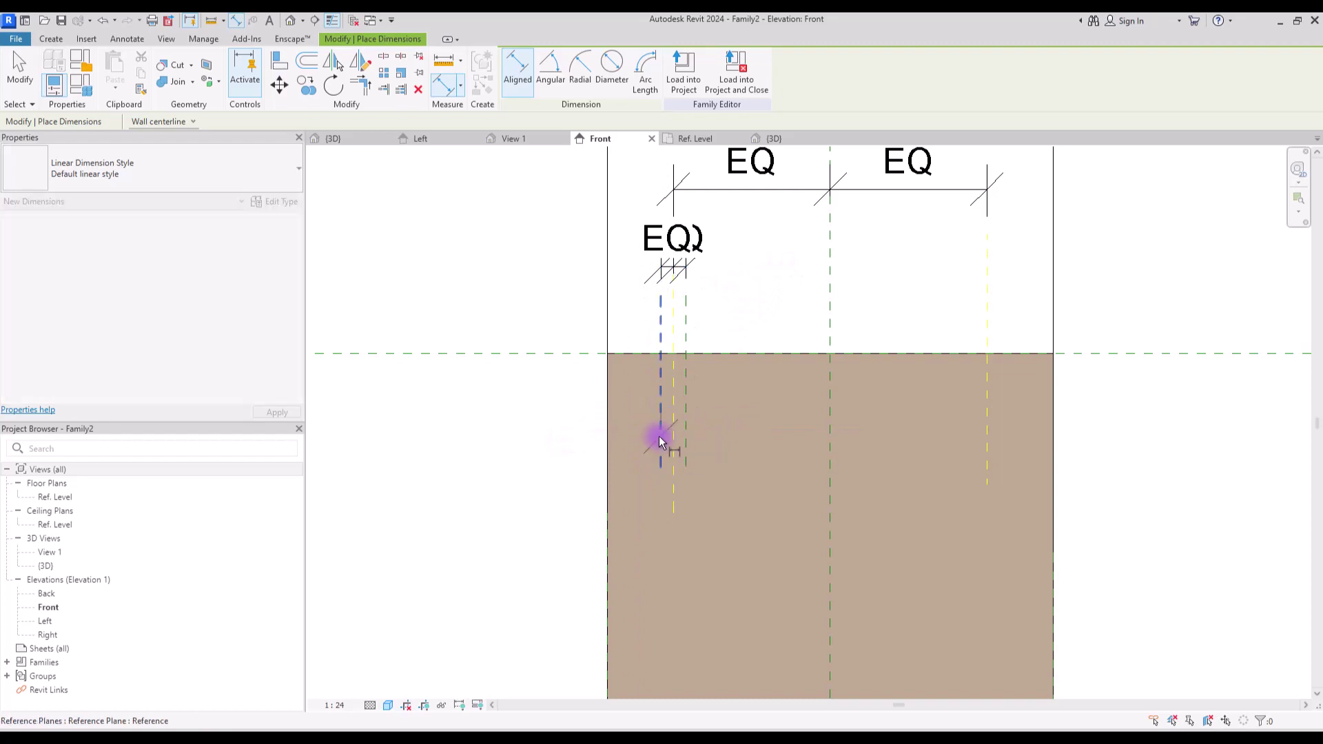
Dimension the distance between the two outer planes of the left group and label it with a new type parameter Holder W.
left_click(683, 433)
middle_click_drag(762, 297, 758, 383)
left_click(760, 389)
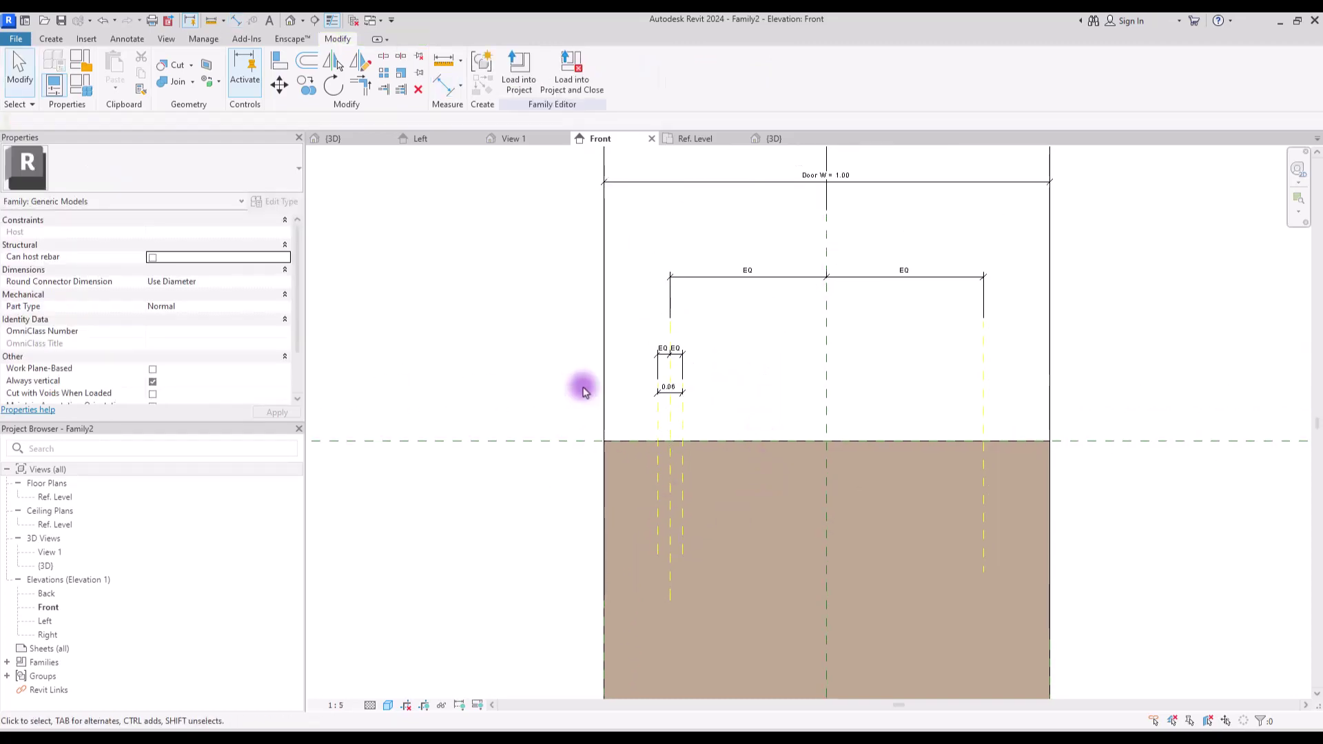
left_click(680, 392)
left_click(646, 70)
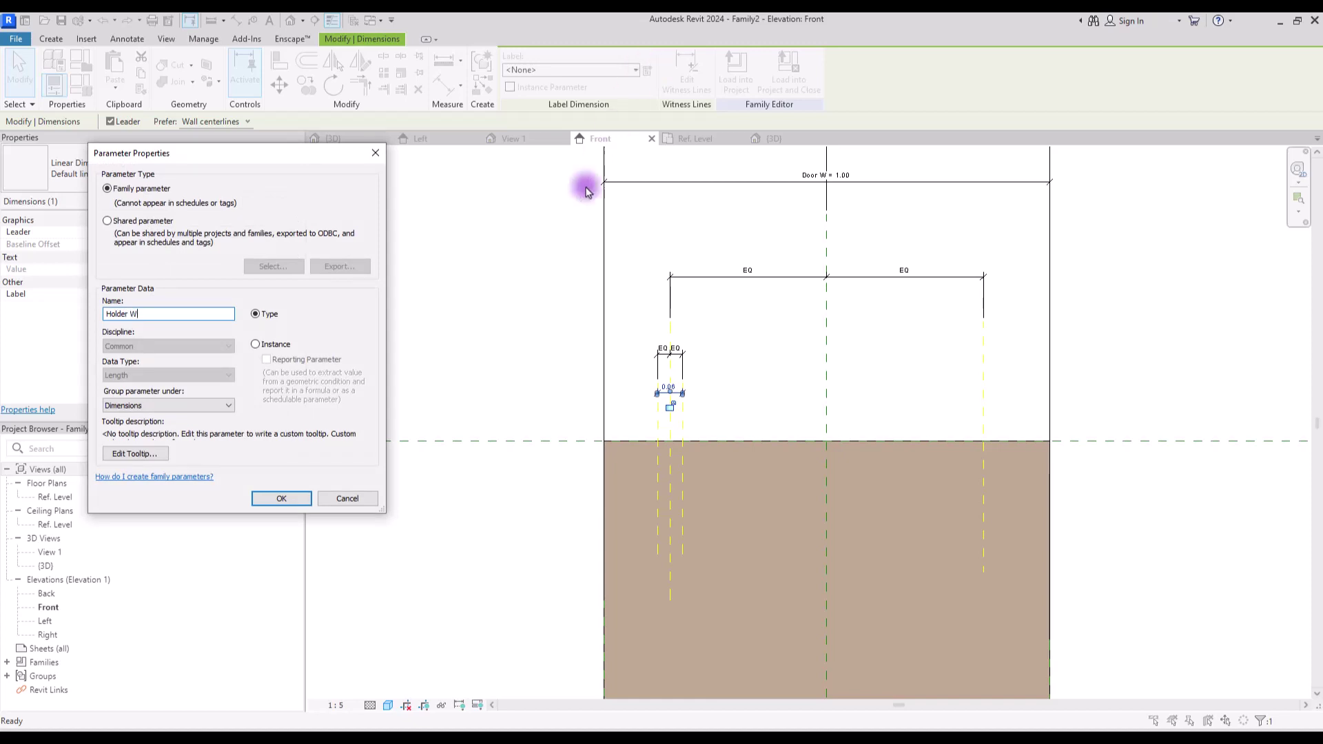
key("Return")
left_click(510, 352)
Draw two horizontal reference planes in the Yellow subcategory across the left plane group, one below and one above the door's top edge.
middle_click_drag(820, 444, 868, 437)
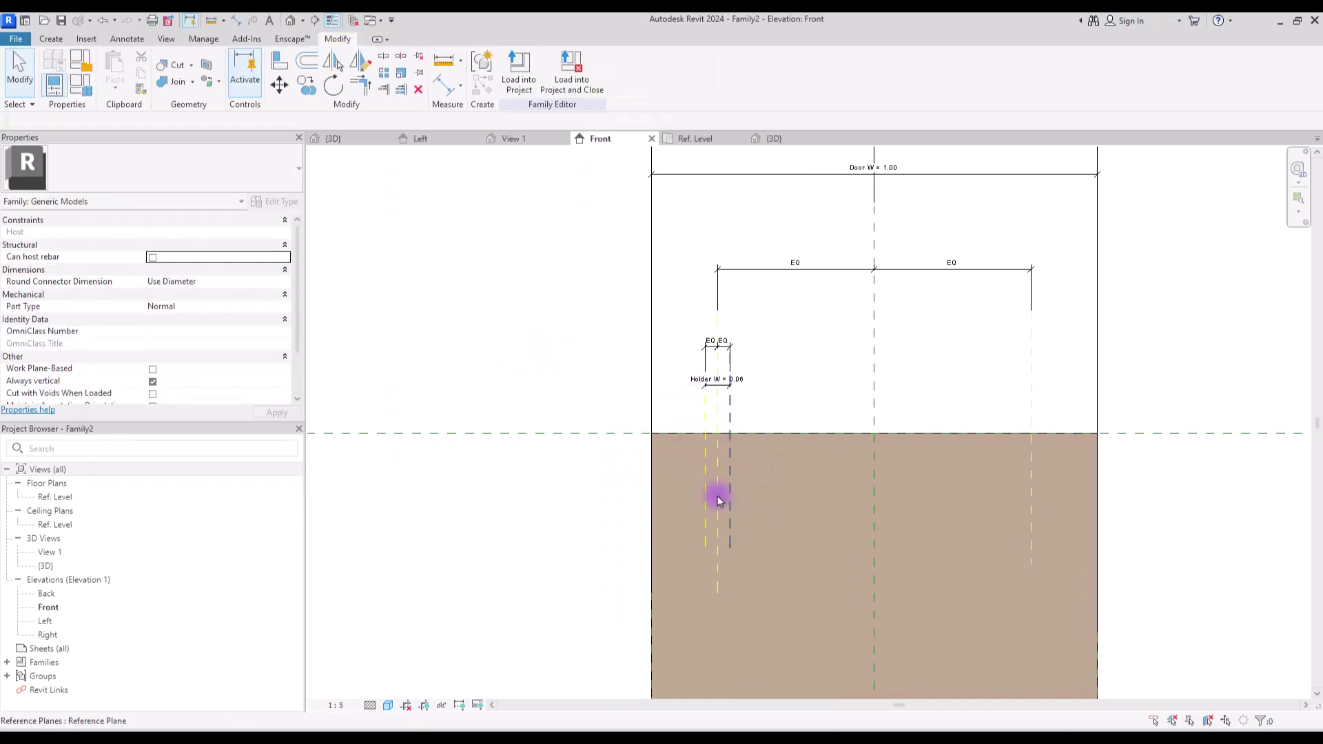
left_click(48, 39)
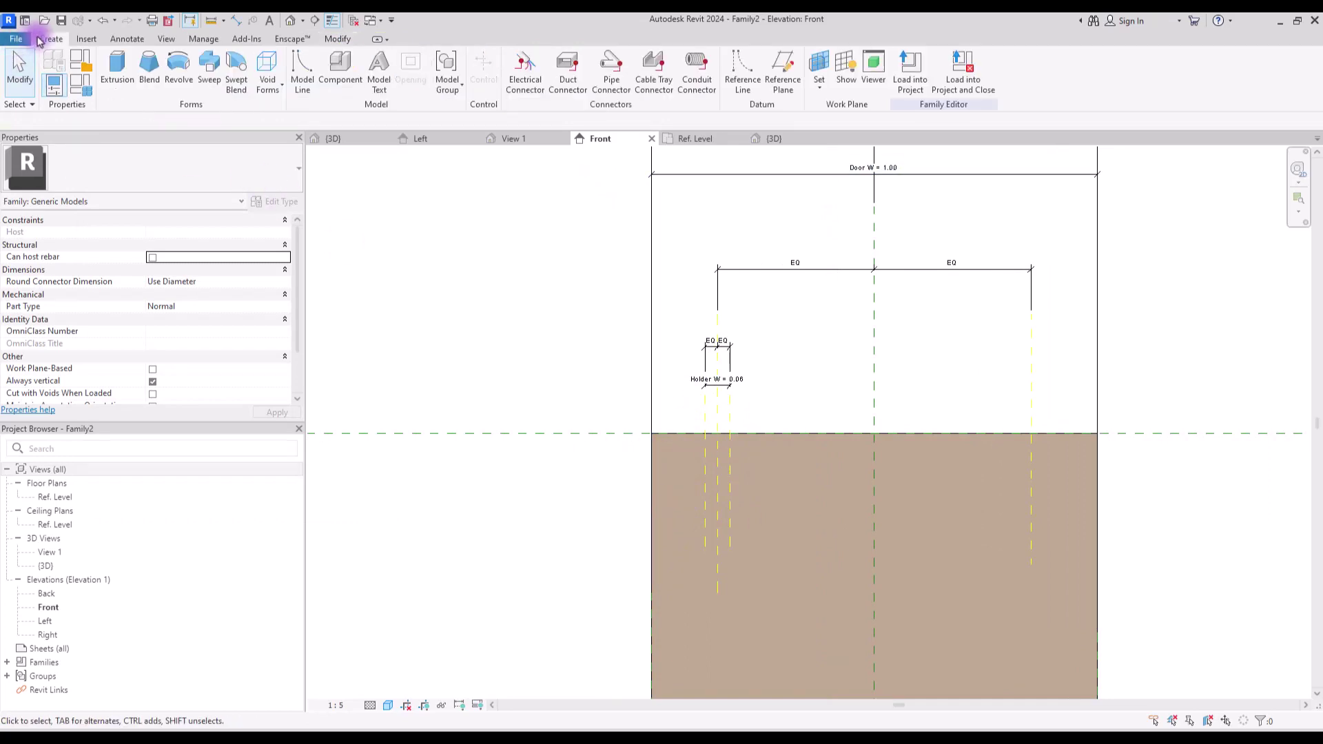
left_click(780, 73)
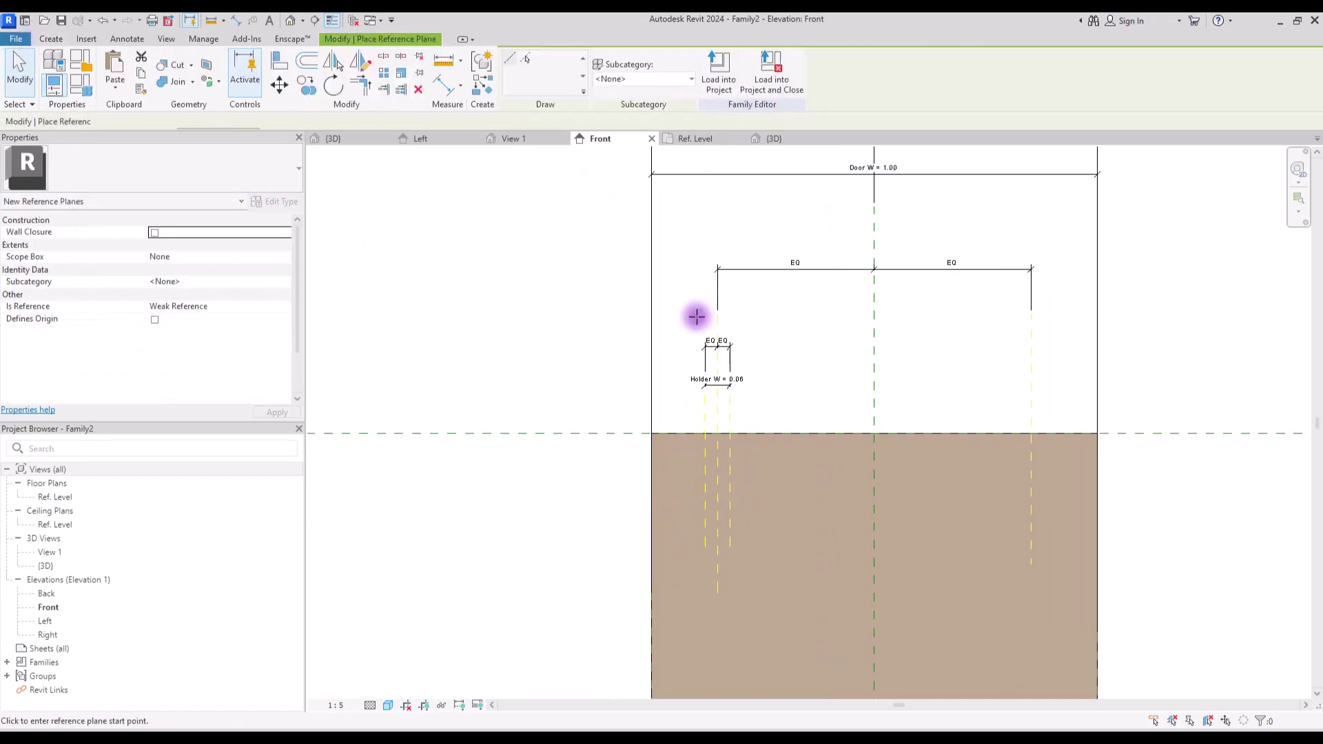
left_click(641, 78)
left_click(623, 95)
left_click(536, 514)
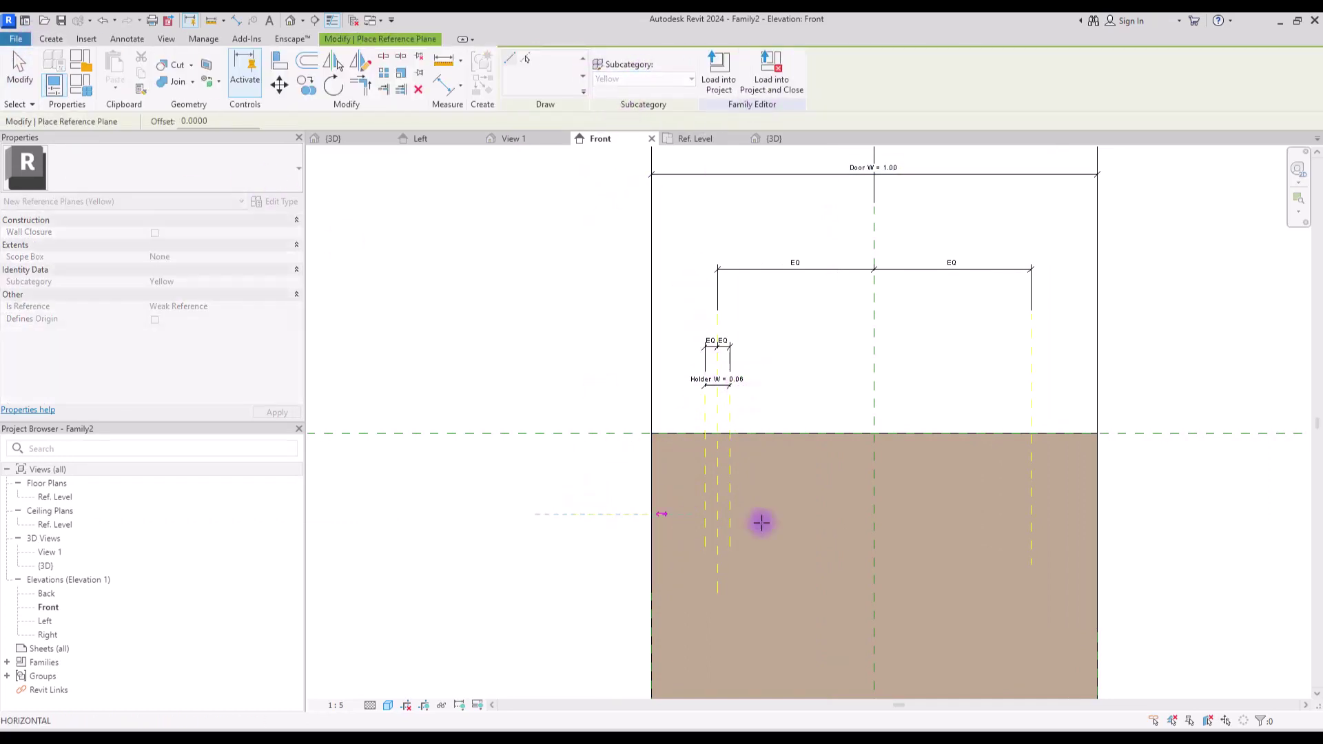
left_click(829, 518)
left_click(562, 376)
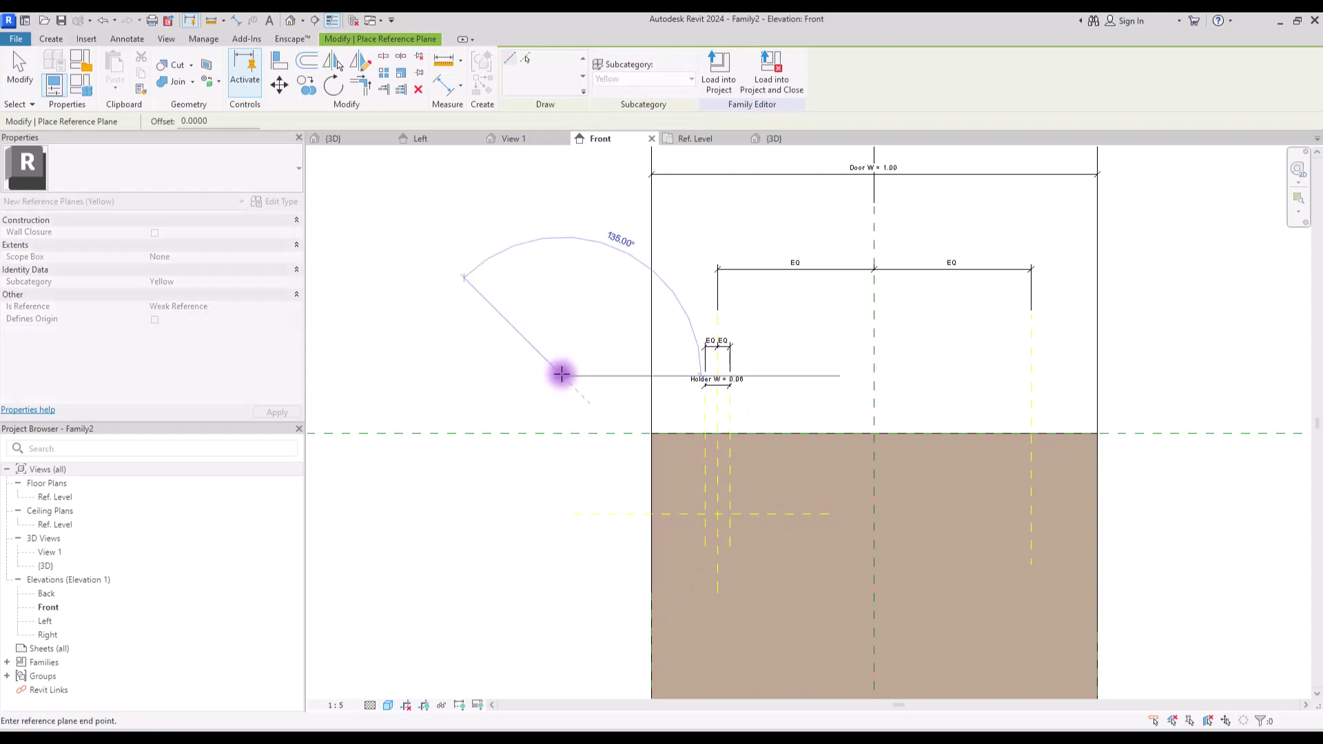
left_click(834, 379)
key("Escape")
key("Escape")
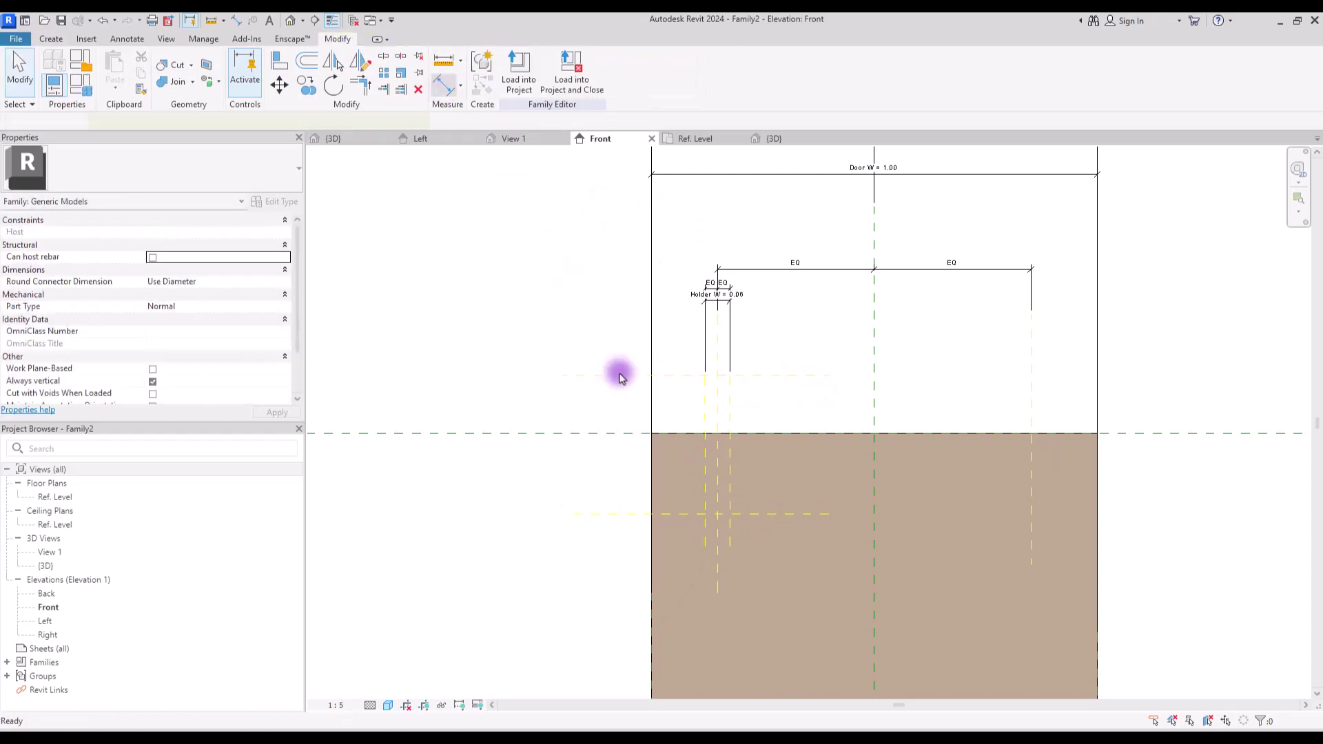
Dimension the two new horizontal planes to the door's top plane and make the spacings equal.
key("d")
key("i")
left_click(598, 433)
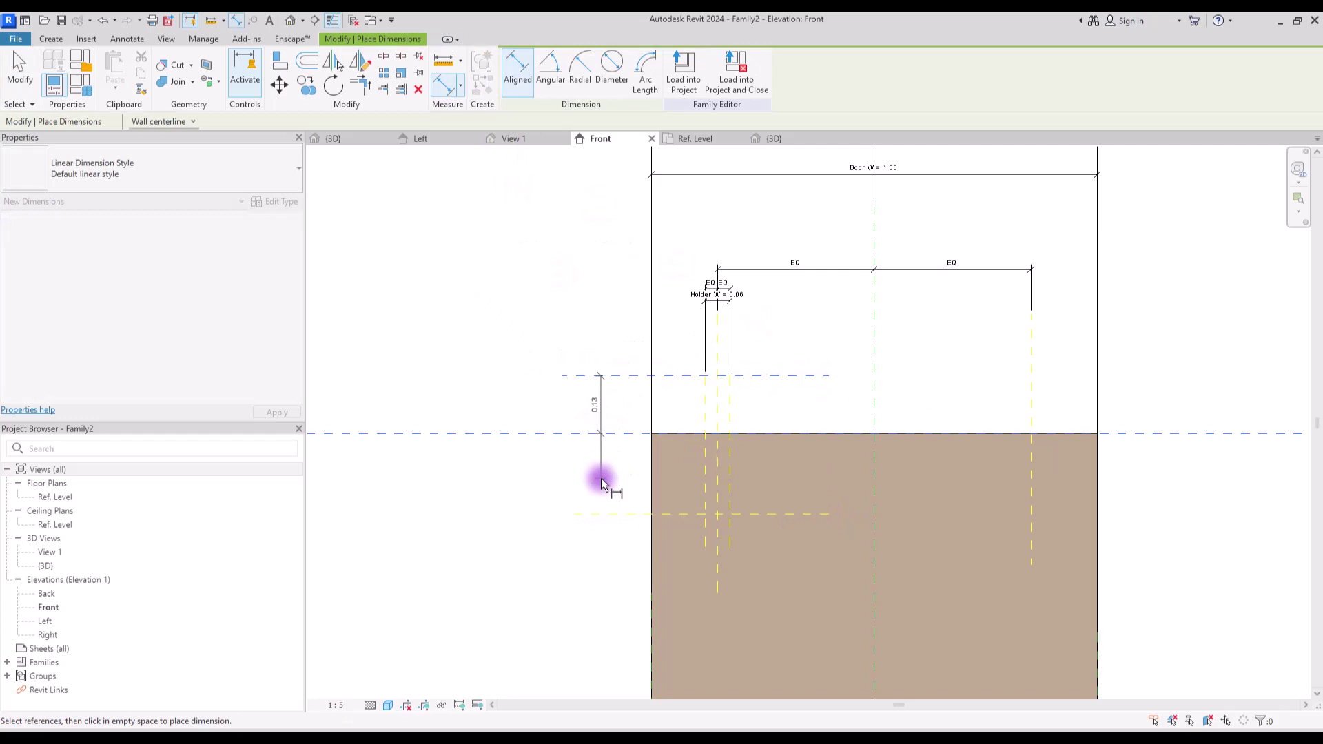
left_click(607, 513)
left_click(540, 617)
left_click(569, 445)
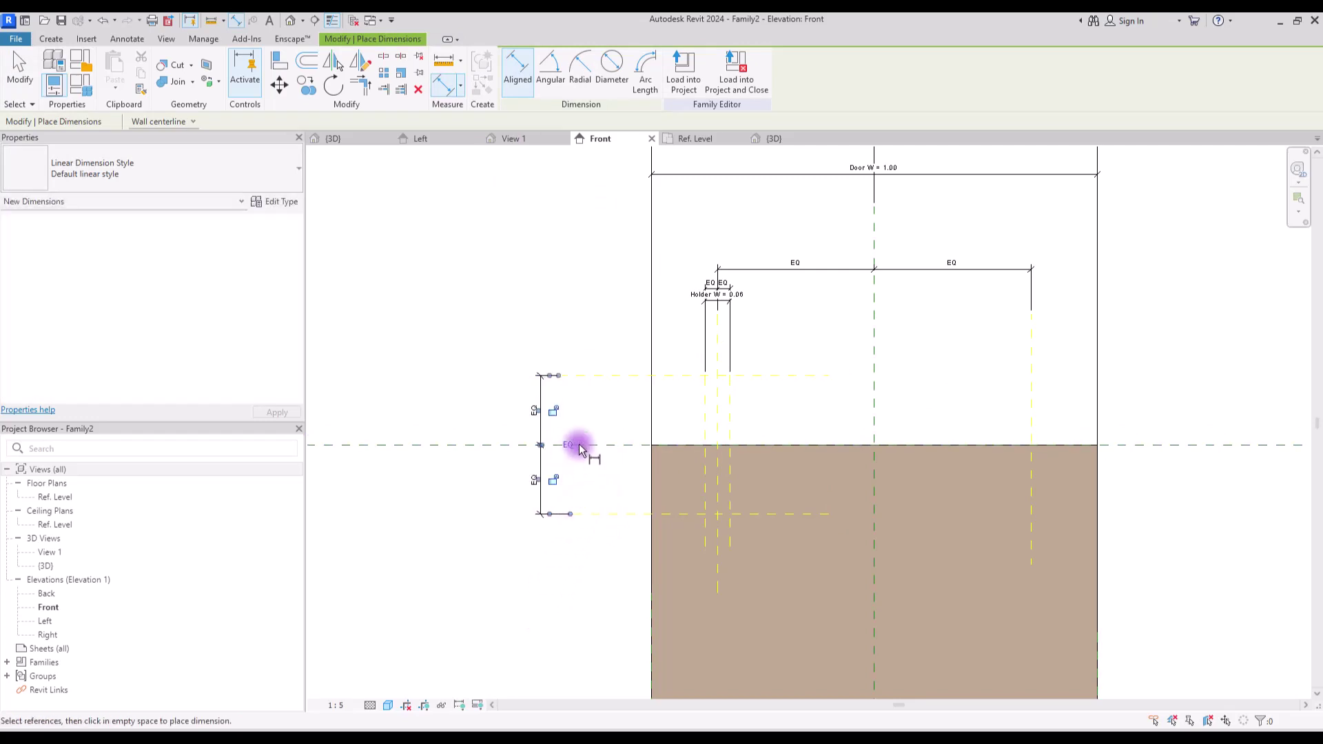
Dimension the overall distance between the two horizontal yellow planes and label it with a new parameter Holder H.
scroll(631, 274, "down", 3)
left_click(691, 264)
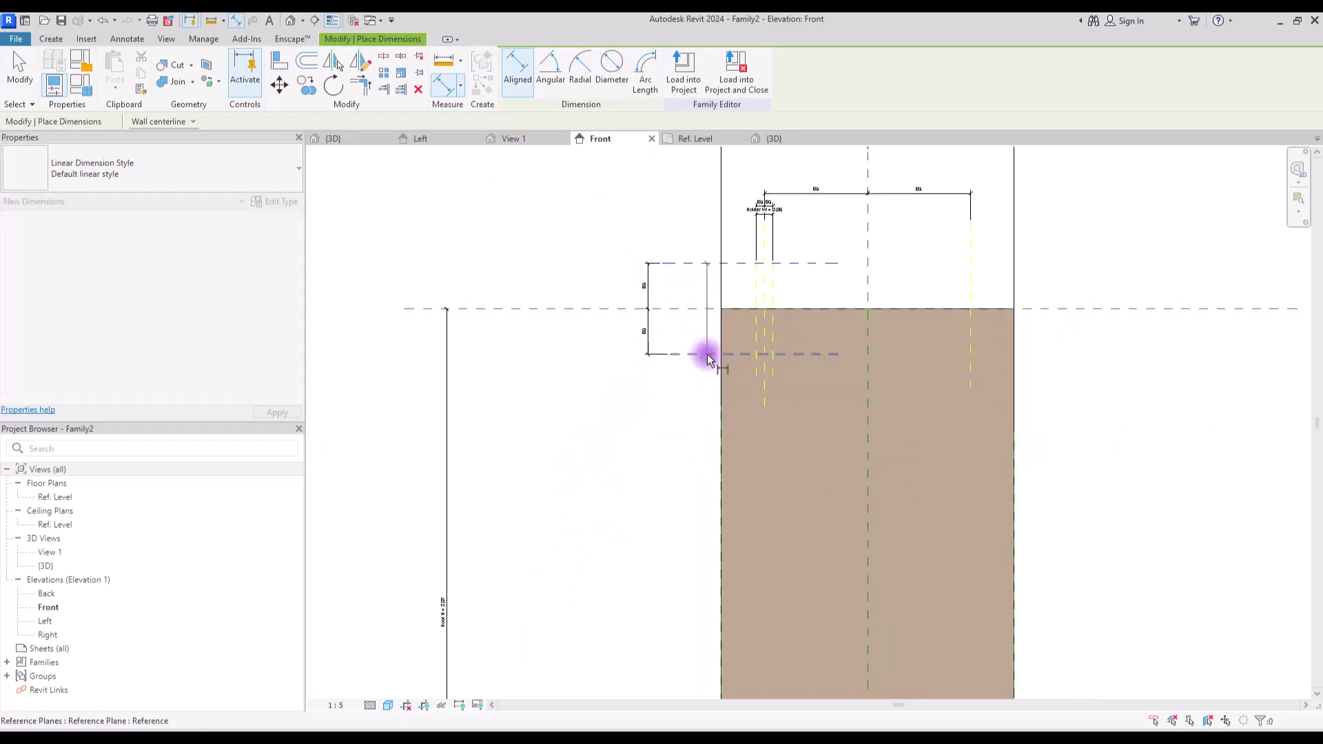
left_click(709, 355)
left_click(623, 348)
key("Escape")
key("Escape")
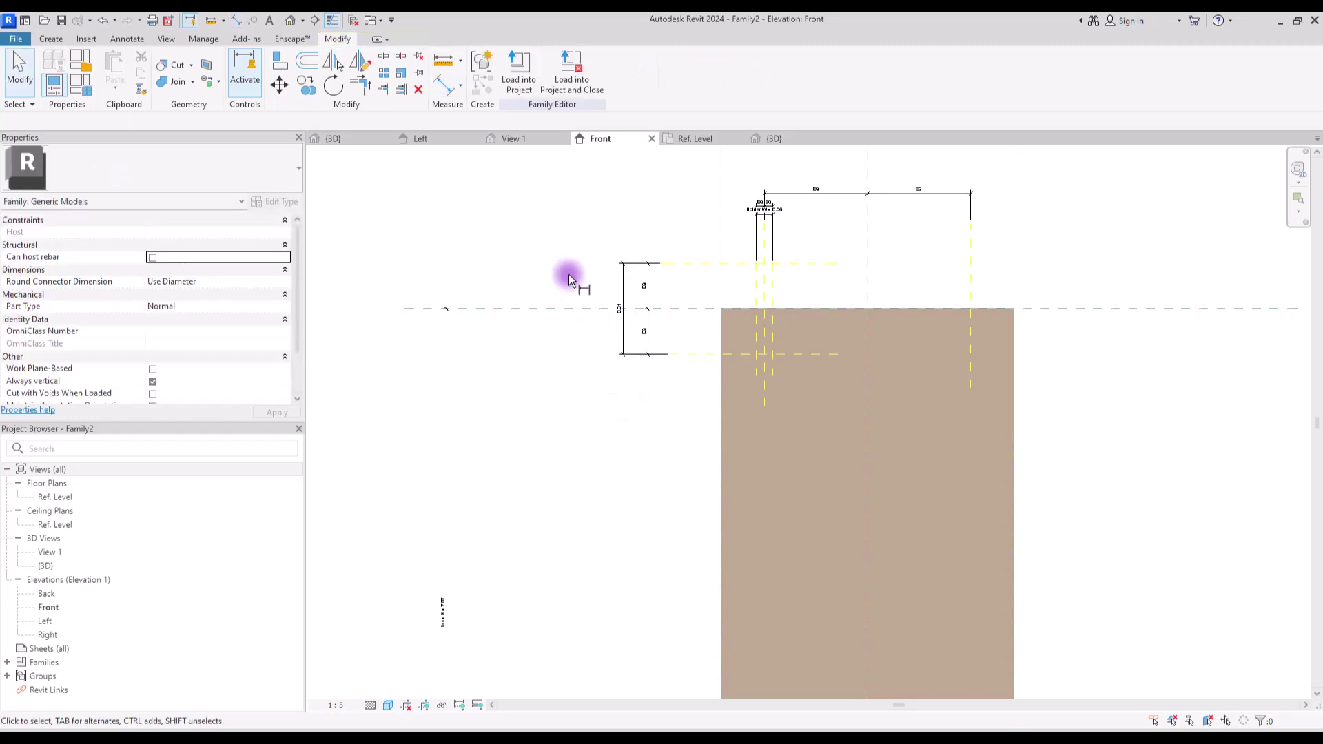
left_click(624, 265)
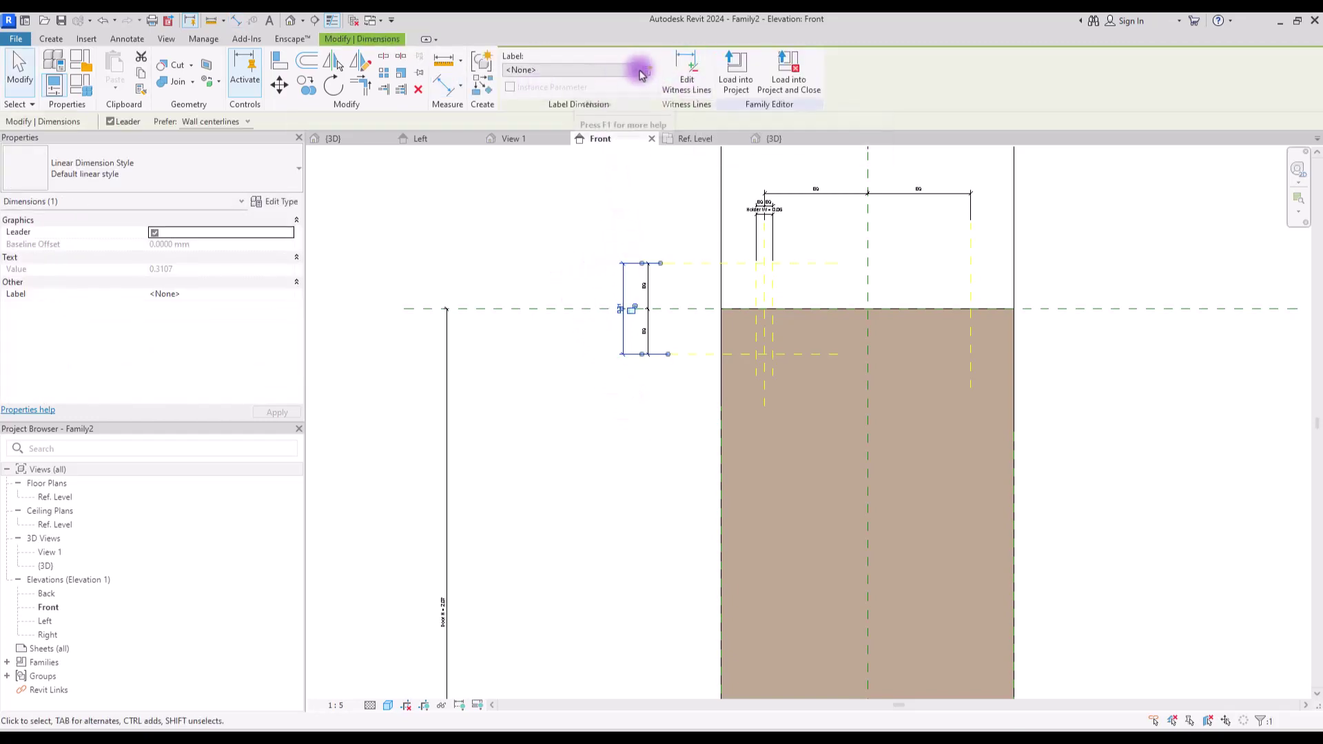
left_click(642, 73)
type("Holder H")
key("Return")
scroll(775, 184, "up", 3)
left_click(599, 298)
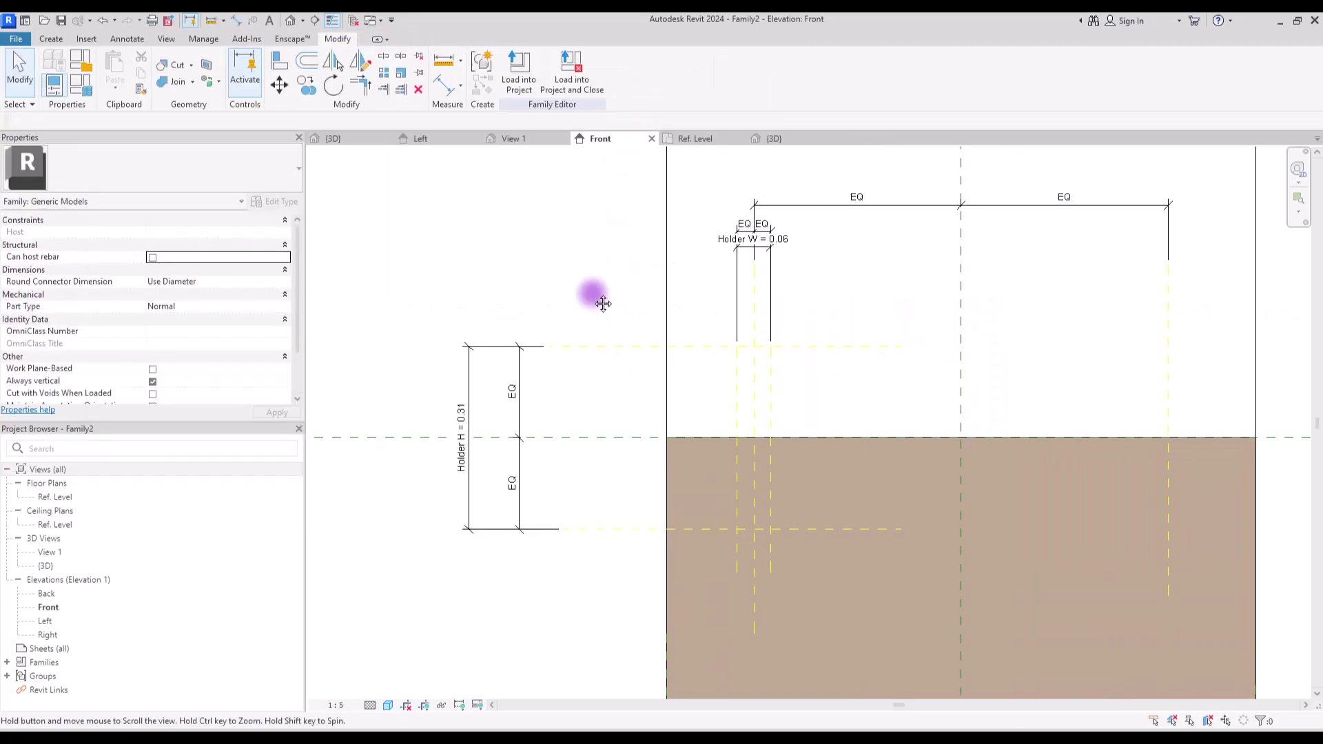
In the Ref. Level plan, draw a horizontal reference plane just above the door panel and assign it the Yellow subcategory.
left_click(695, 140)
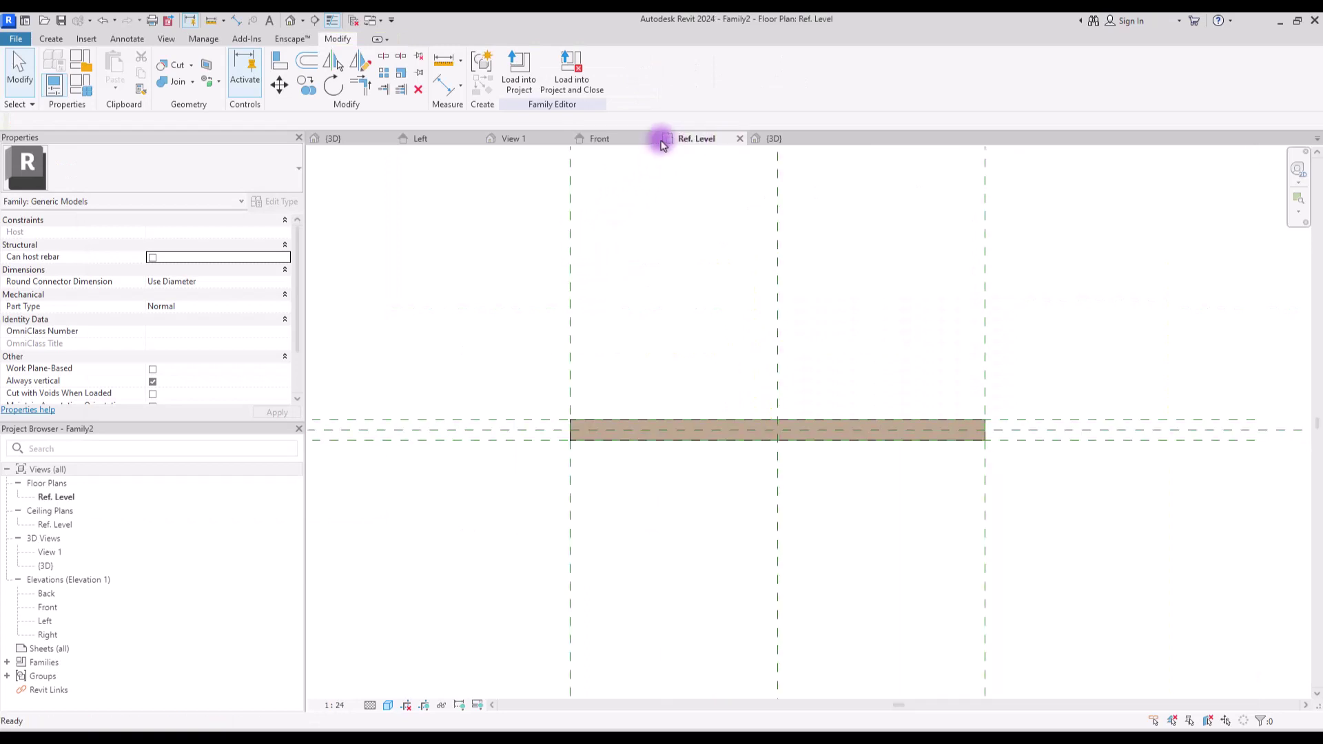
left_click(47, 39)
left_click(824, 79)
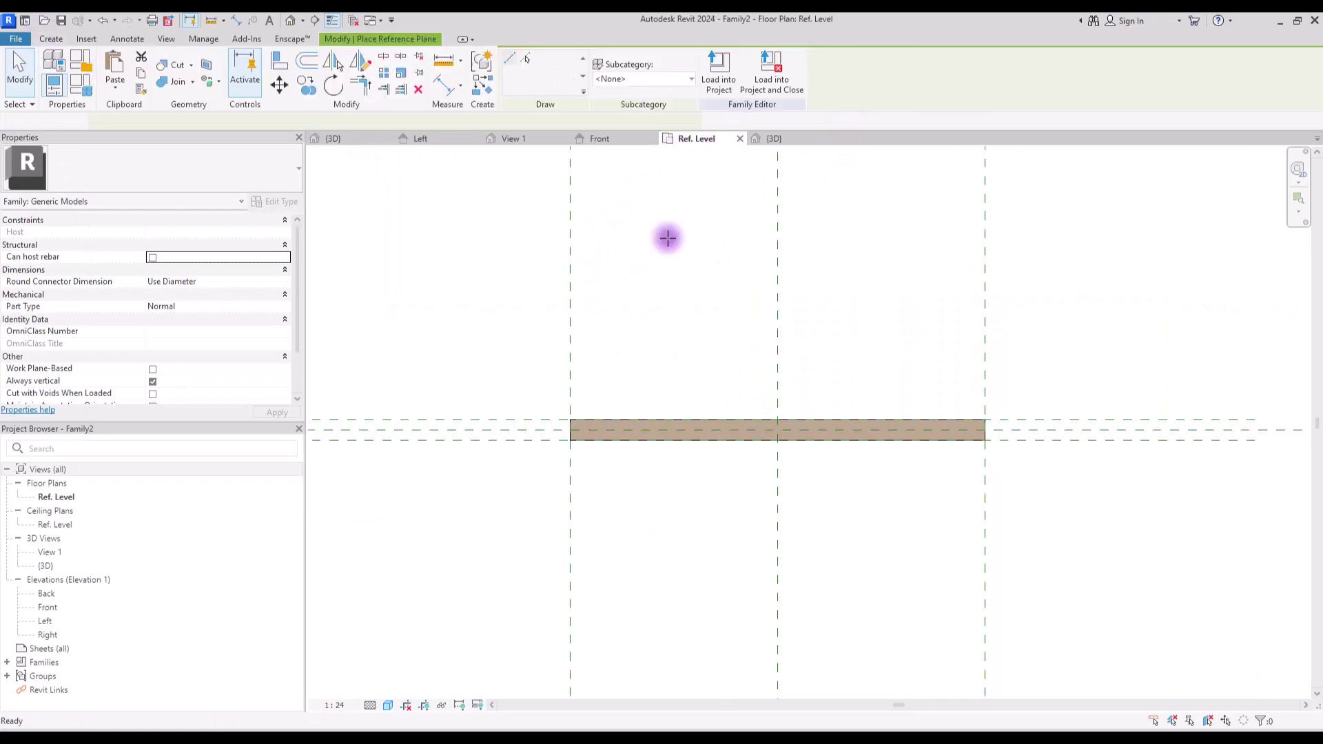
left_click(492, 396)
left_click(1099, 398)
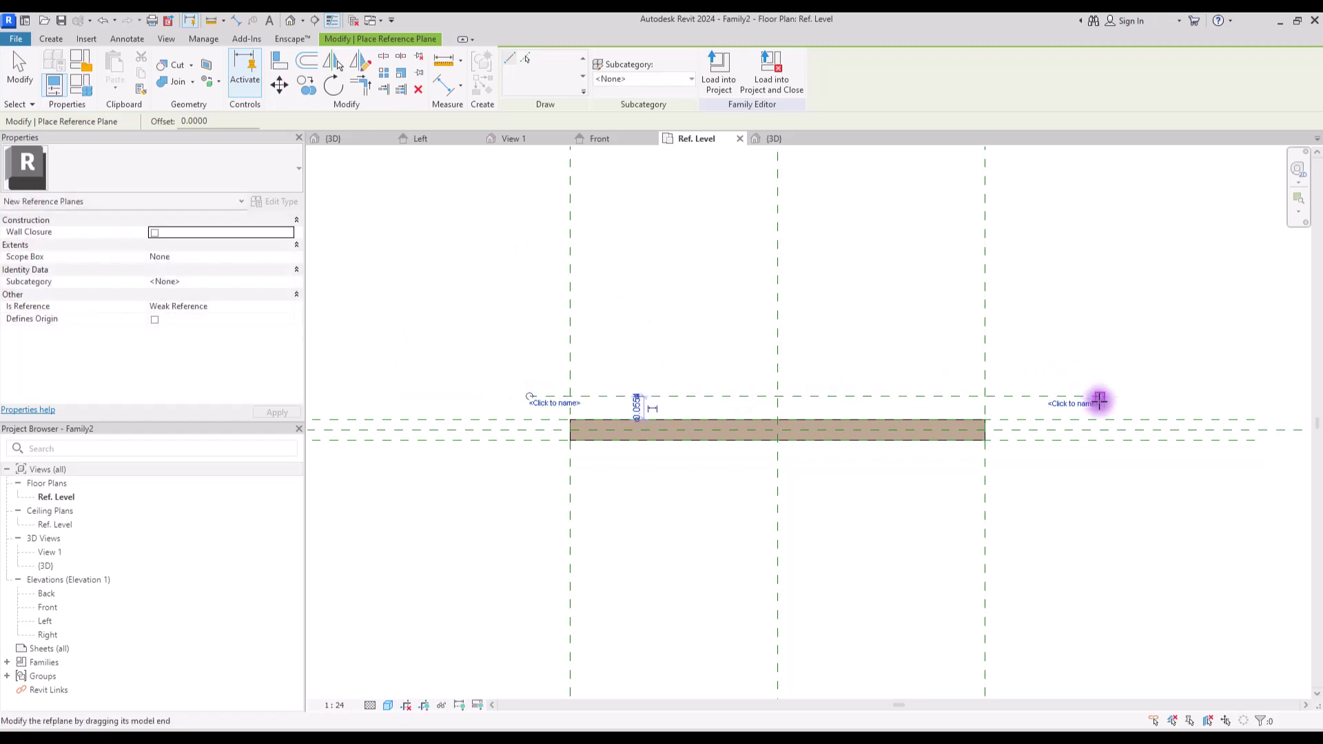
key("Escape")
left_click(1085, 397)
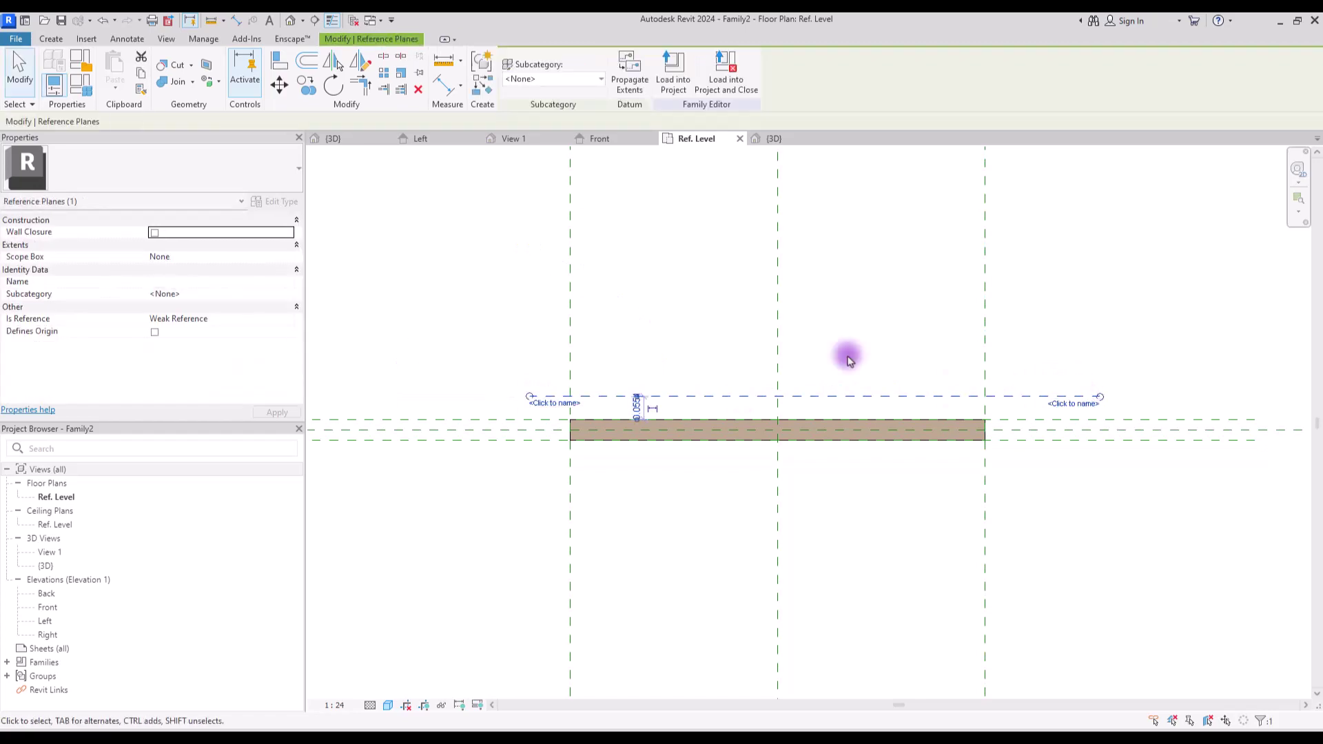
left_click(599, 80)
left_click(537, 96)
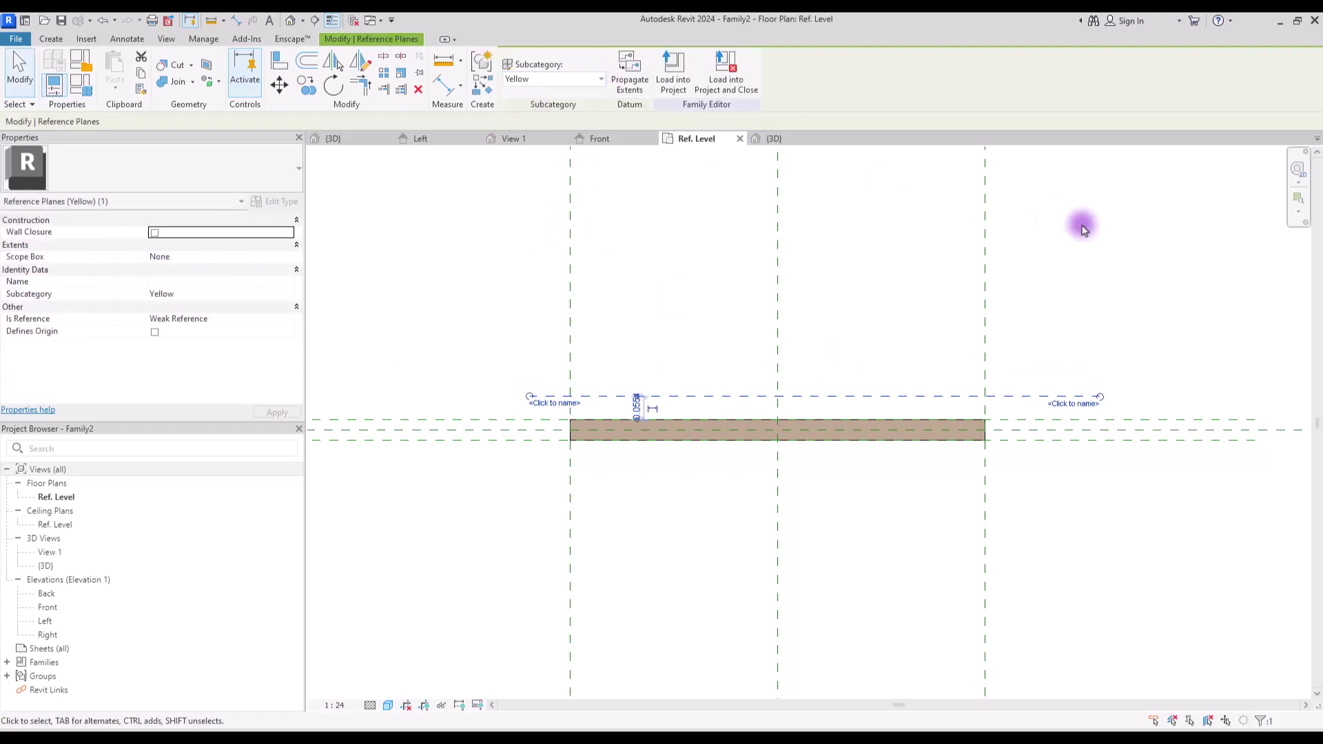
left_click(1067, 235)
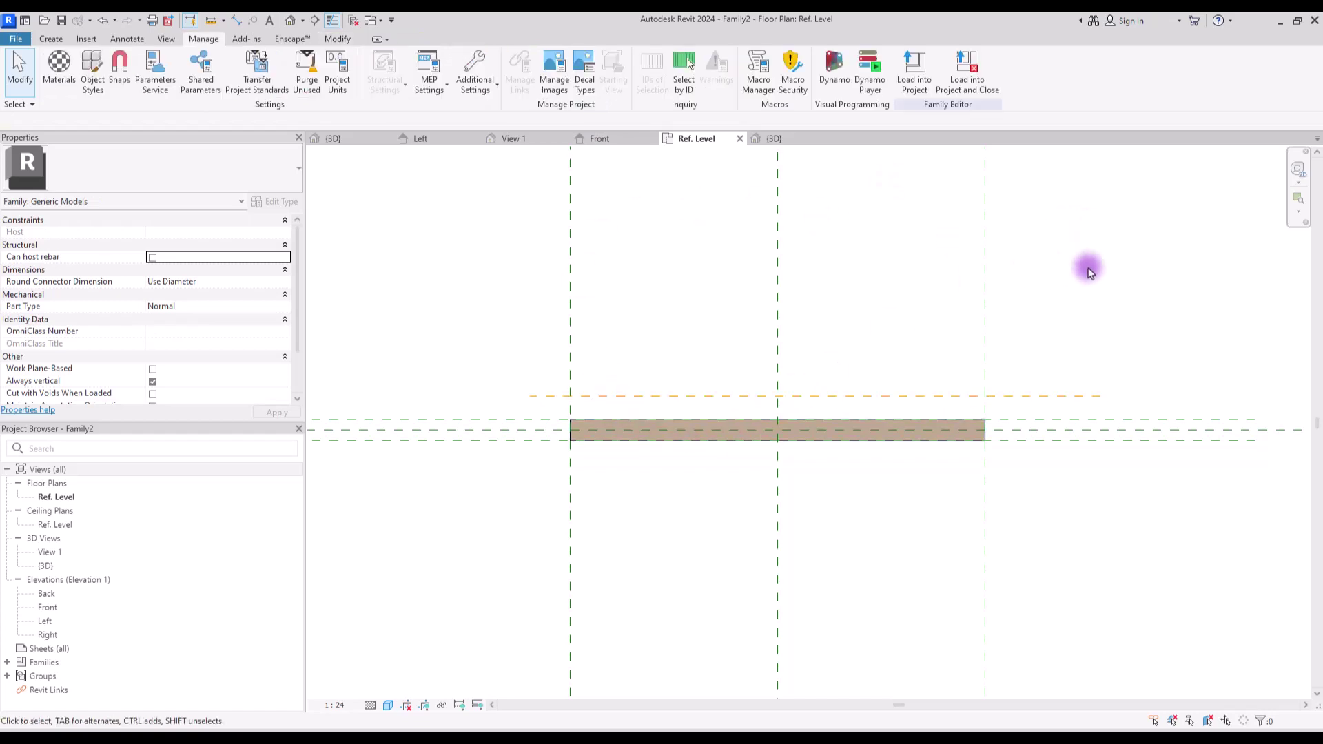
Name the reference plane along the door panel's upper face in plan Interior.
left_click(521, 422)
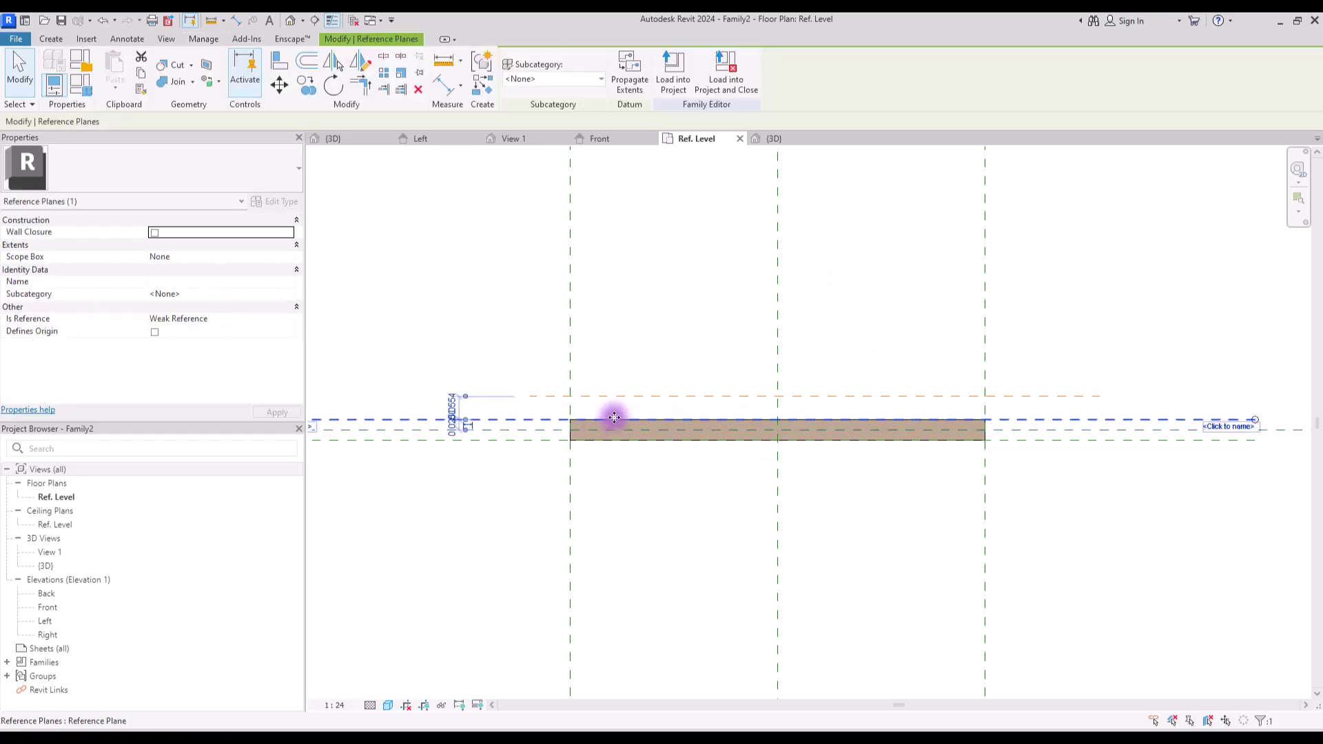
left_click(1232, 427)
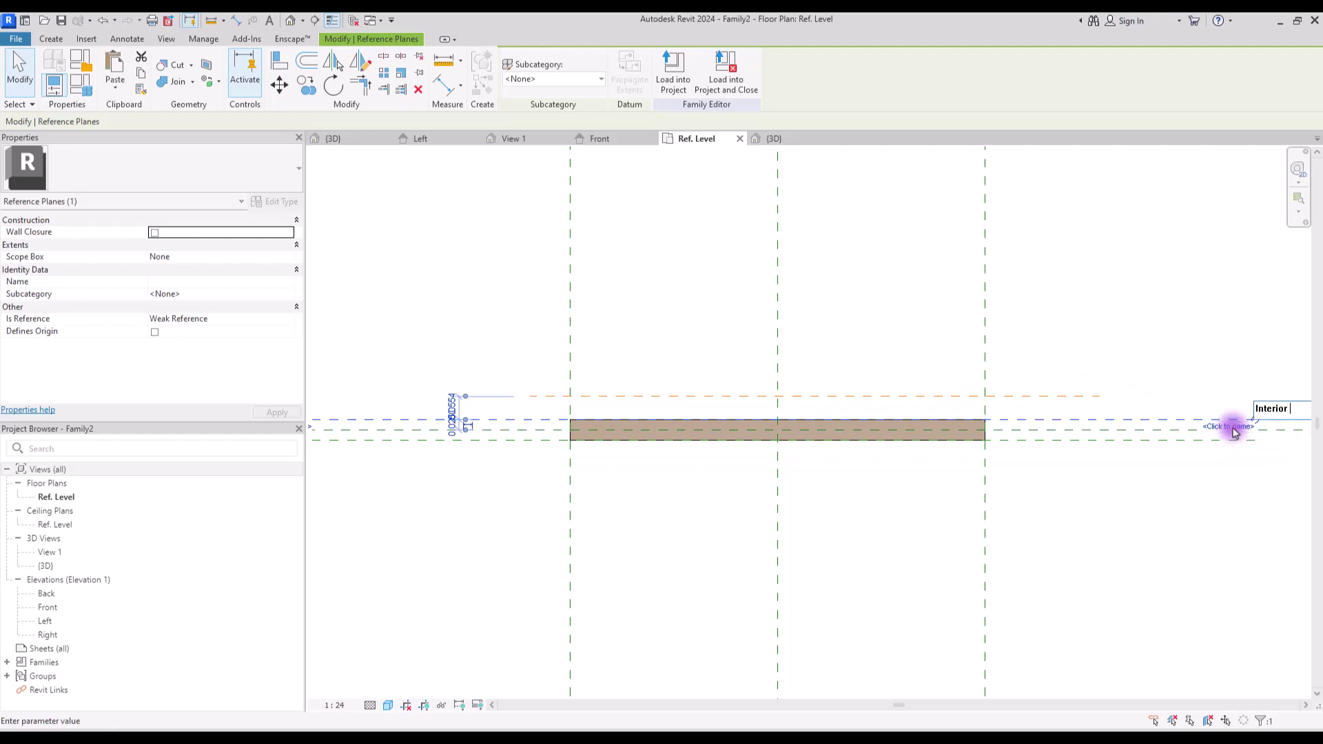
key("Return")
Start an extrusion in the Front elevation with Reference Plane : Interior as its work plane.
left_click(599, 139)
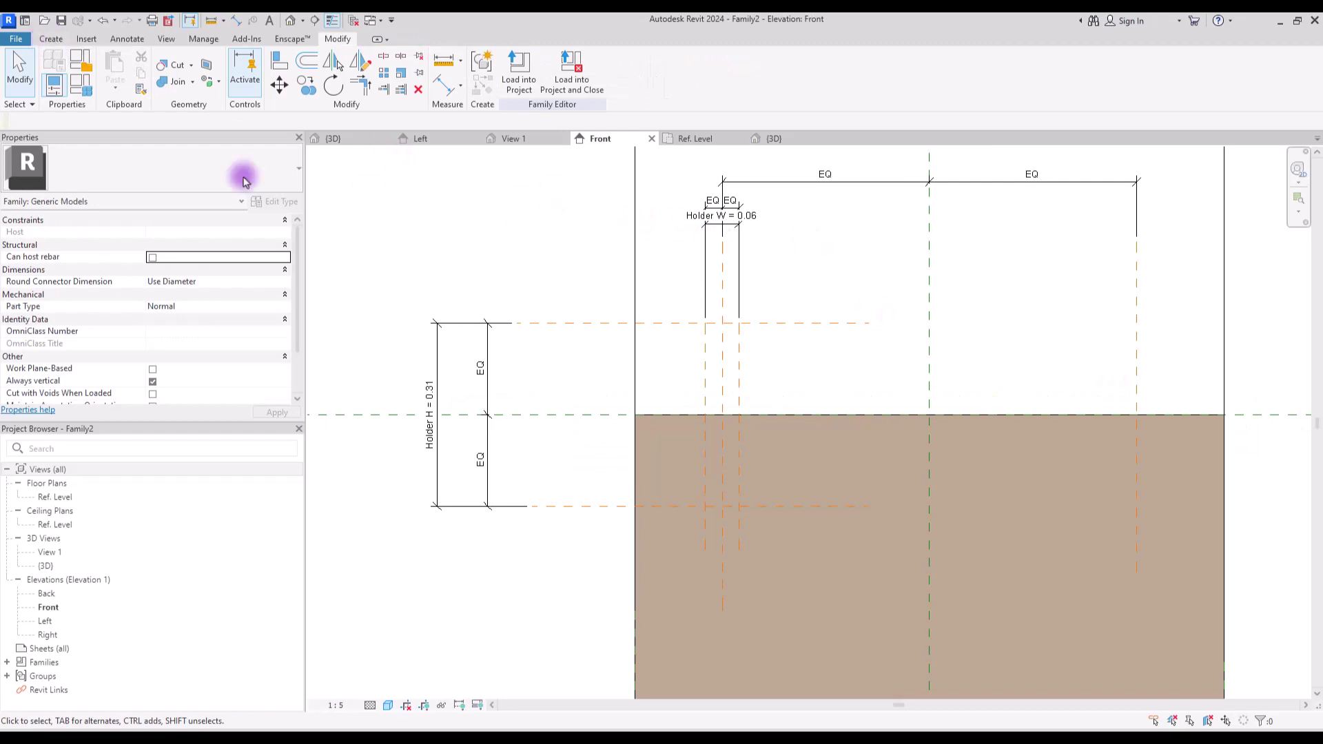
left_click(50, 39)
left_click(114, 63)
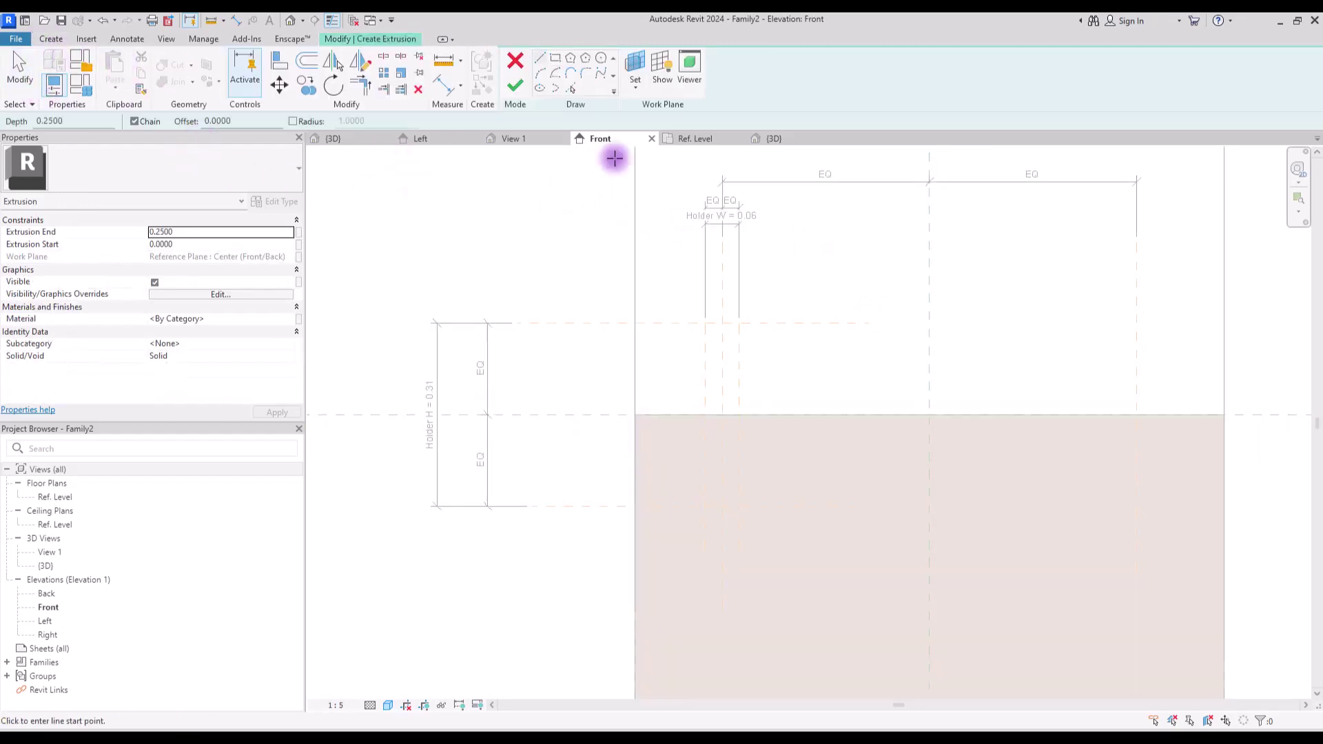
left_click(635, 68)
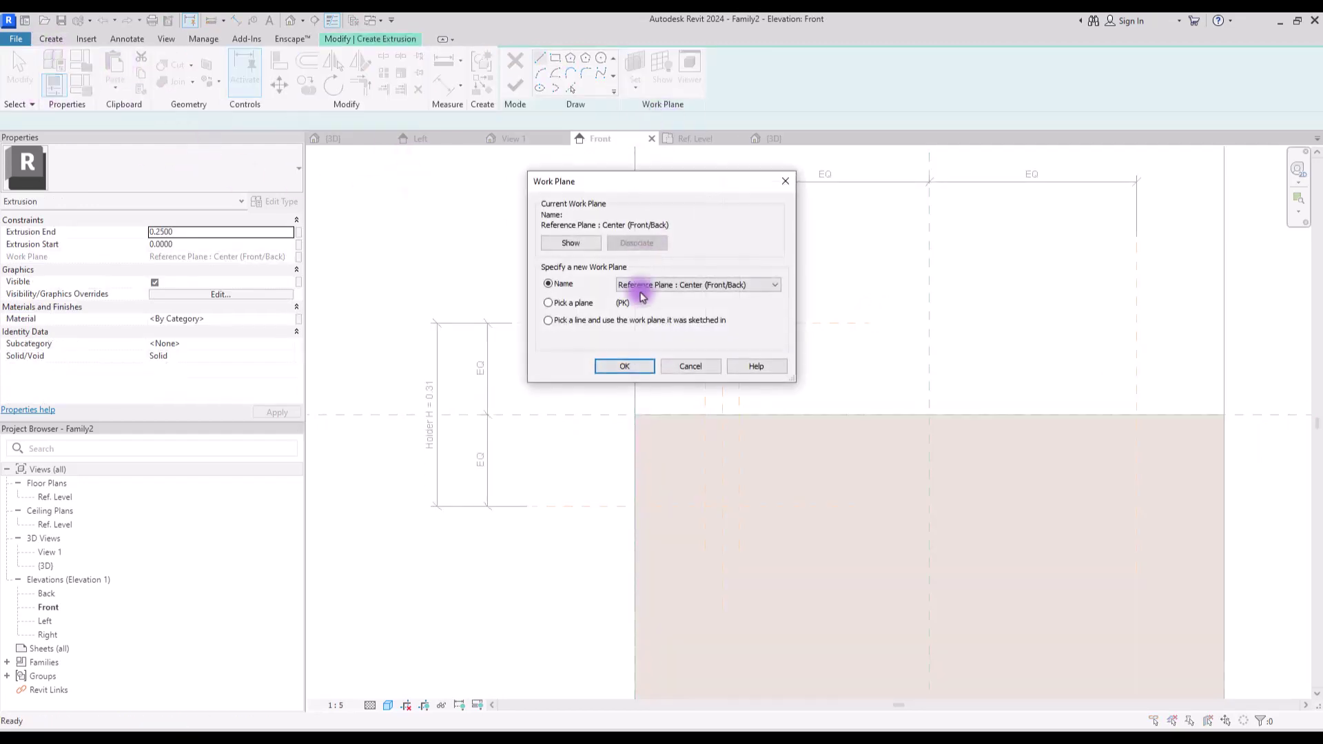
left_click(675, 284)
left_click(675, 319)
key("Return")
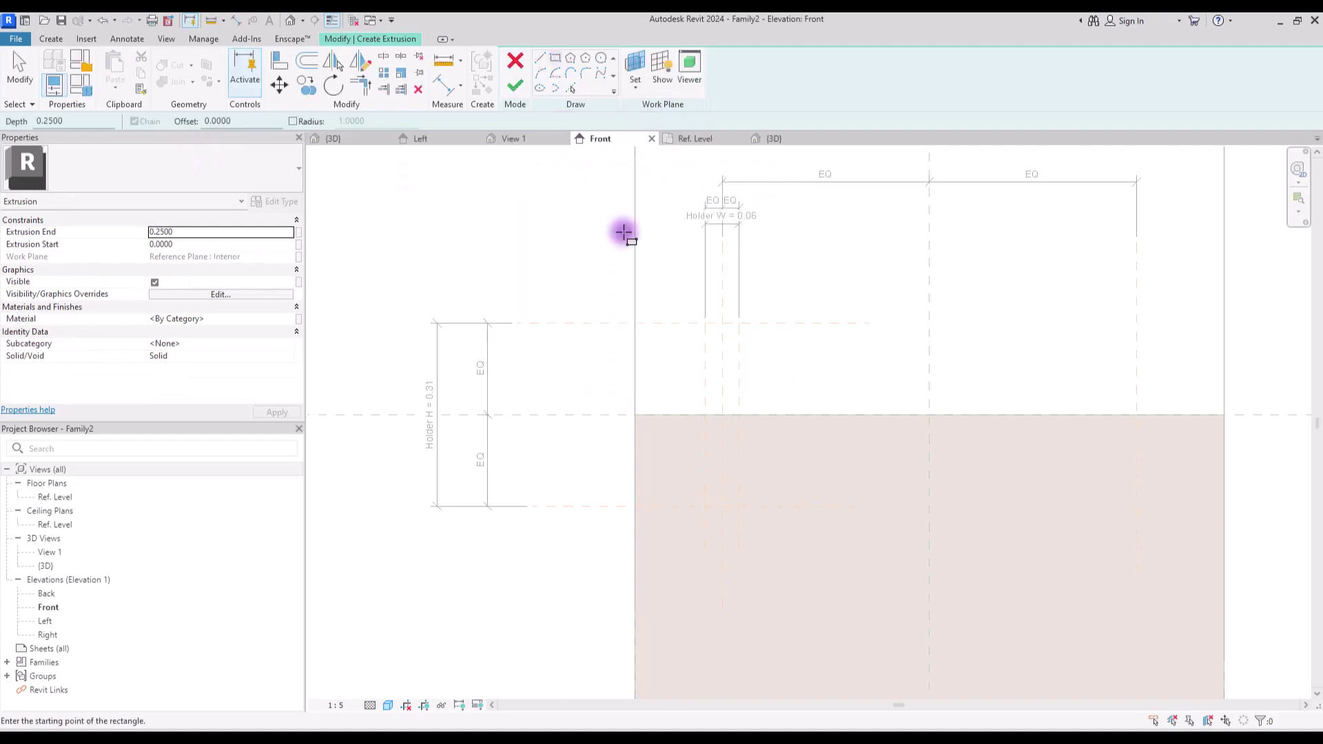
Sketch the holder's rectangular profile between the two Holder W planes and the two Holder H planes.
left_click(705, 323)
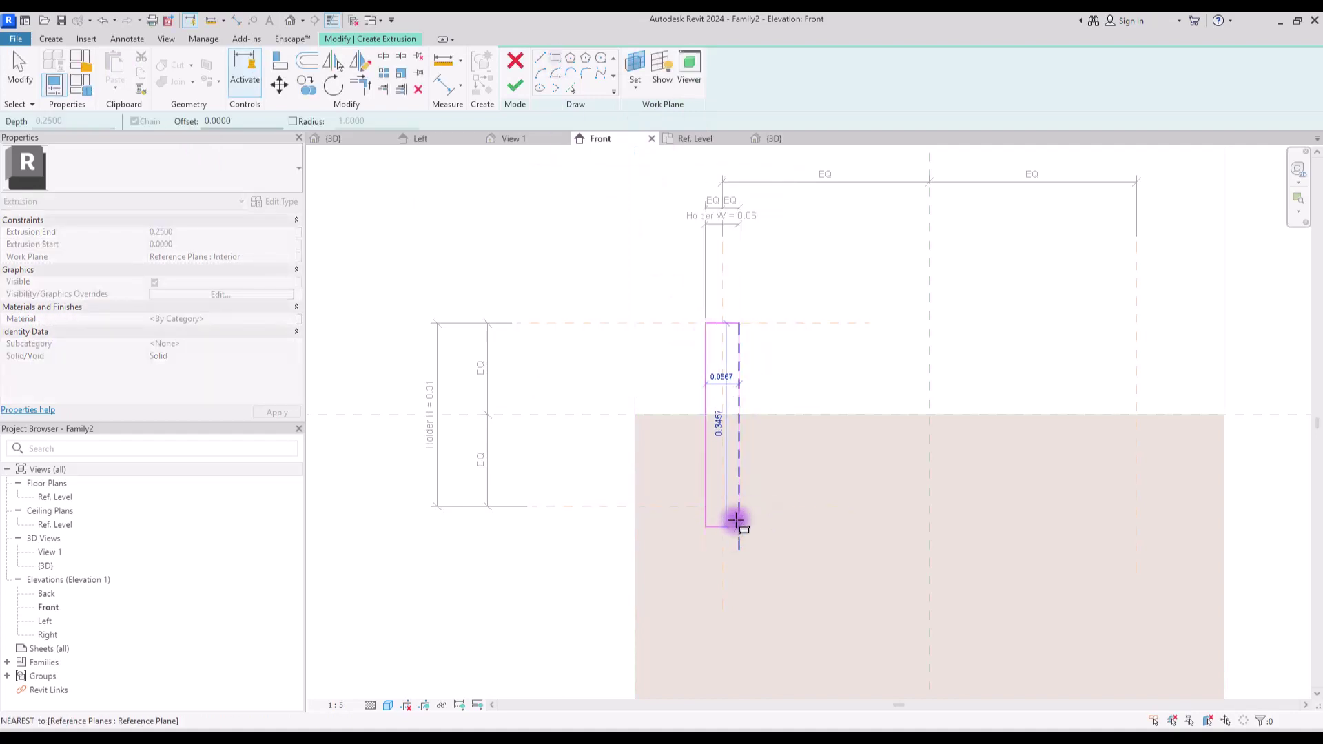
left_click(736, 505)
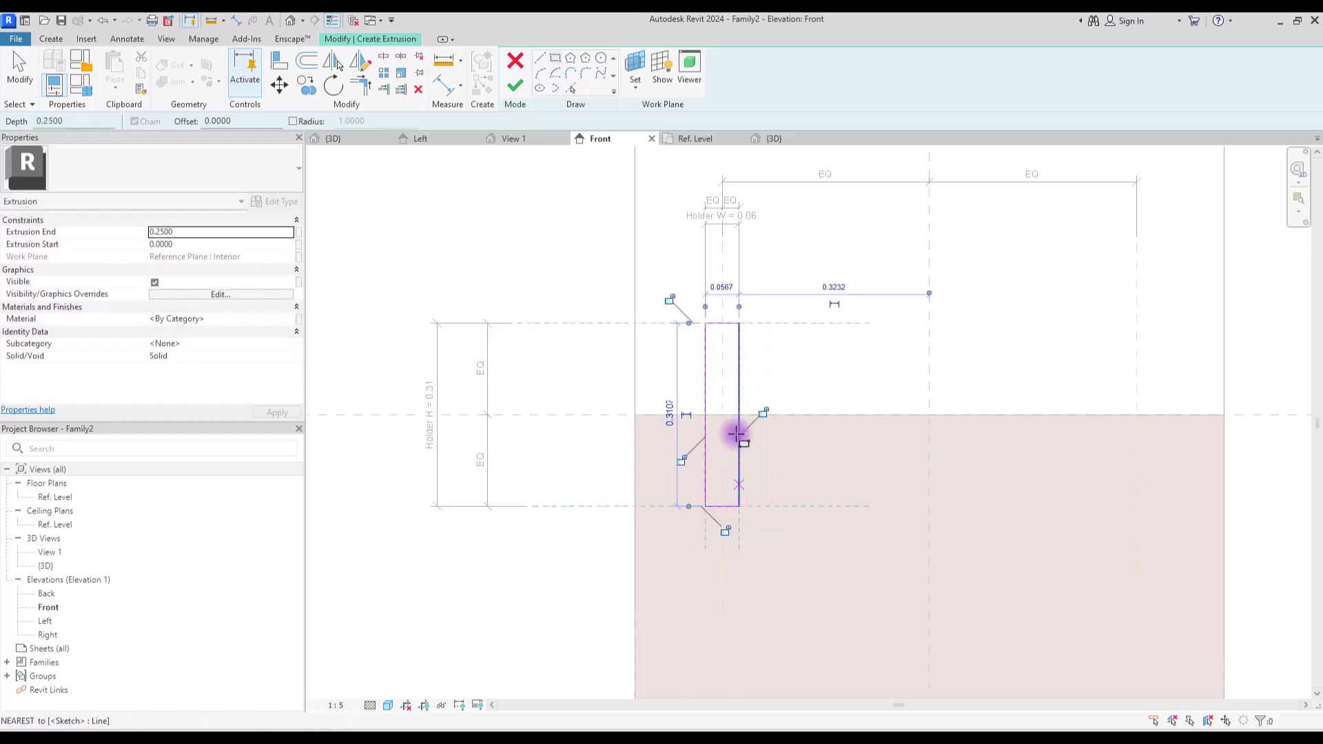
scroll(732, 434, "up", 2)
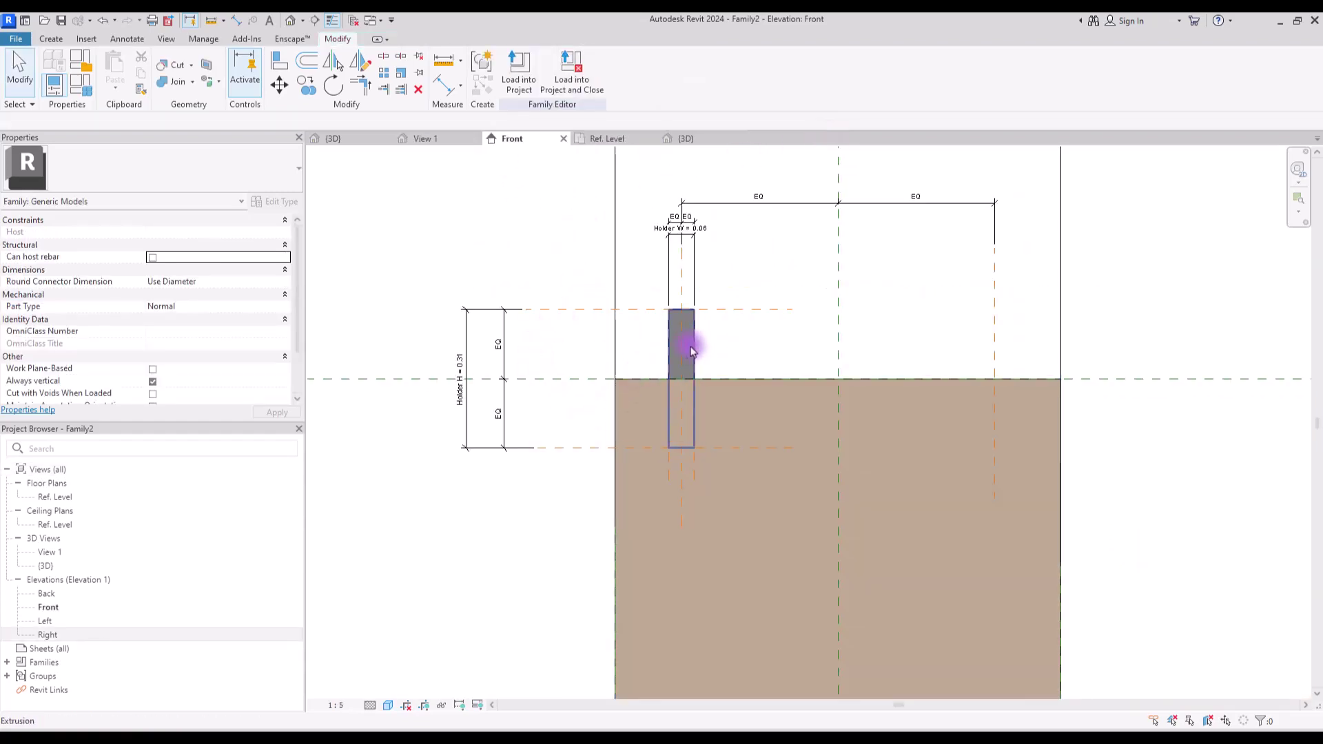
In the Right elevation, align the holder extrusion's outer face to the vertical orange reference plane and lock it.
left_click(46, 636)
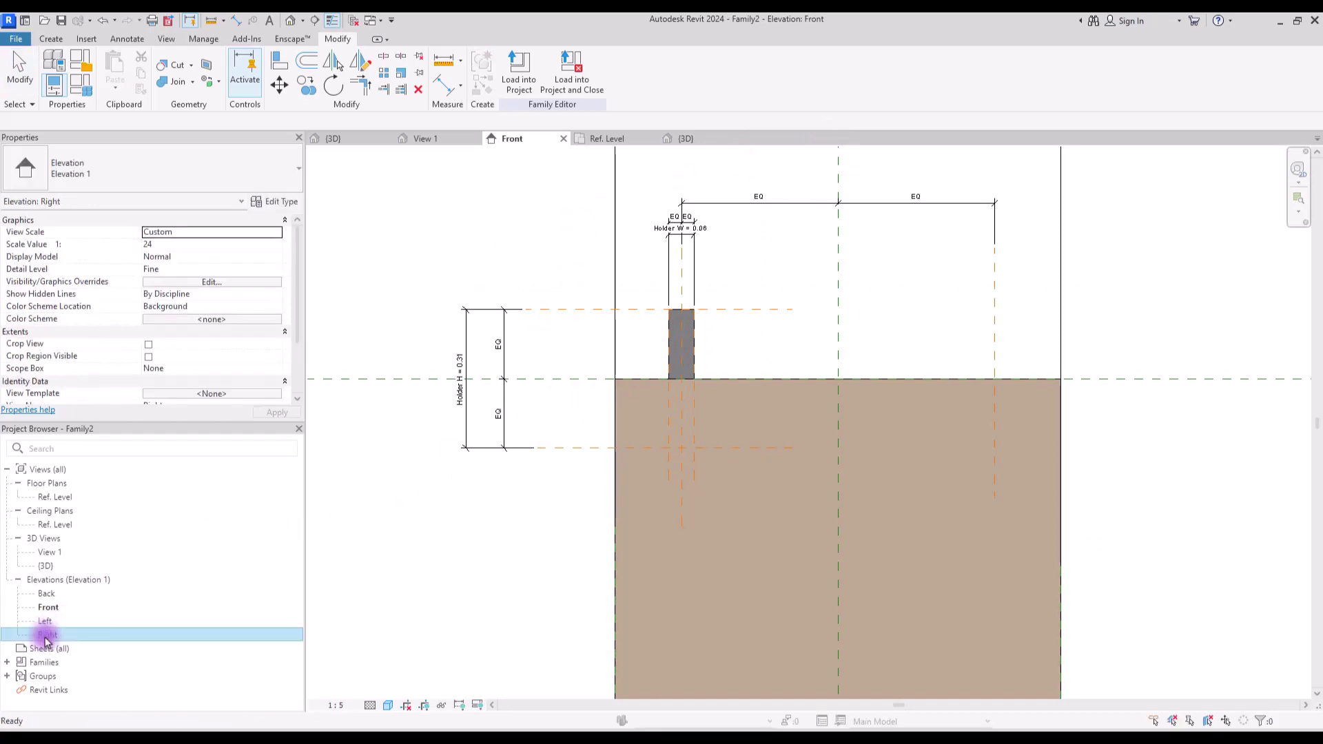
double_click(46, 634)
left_click(278, 65)
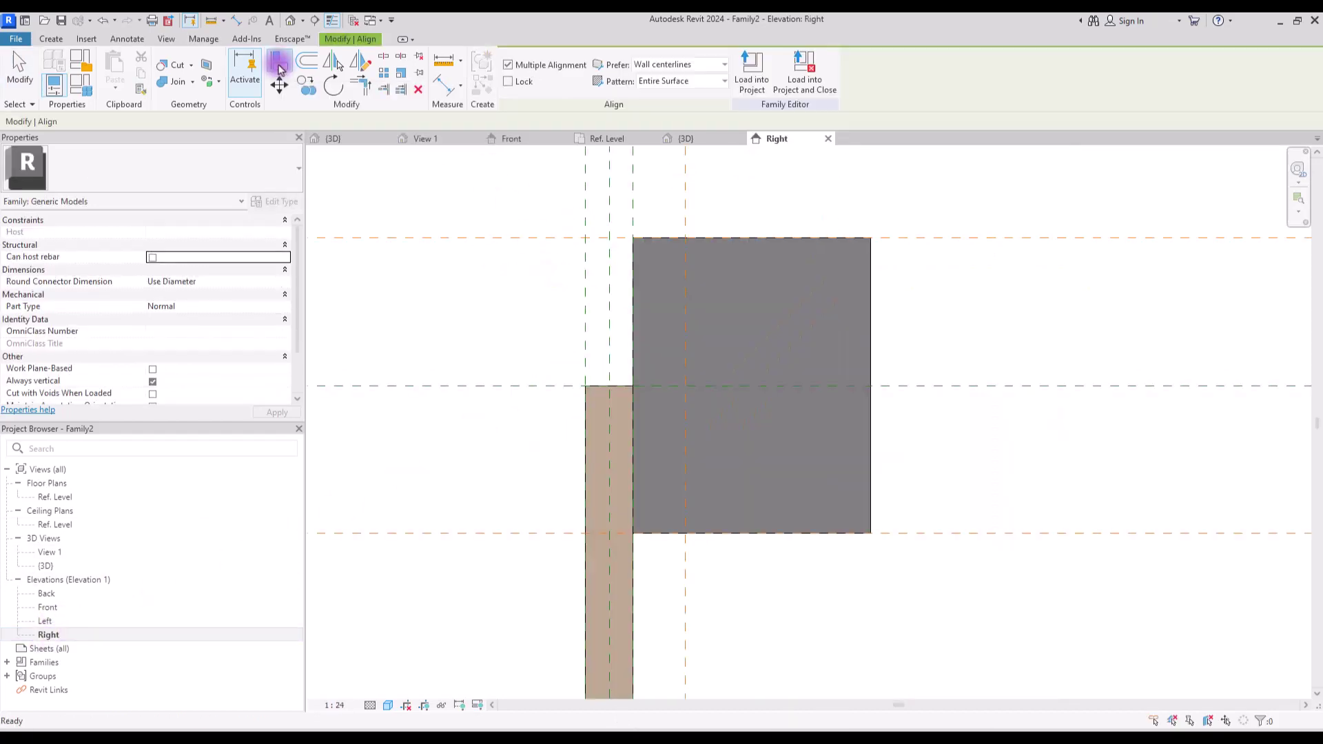
left_click(687, 180)
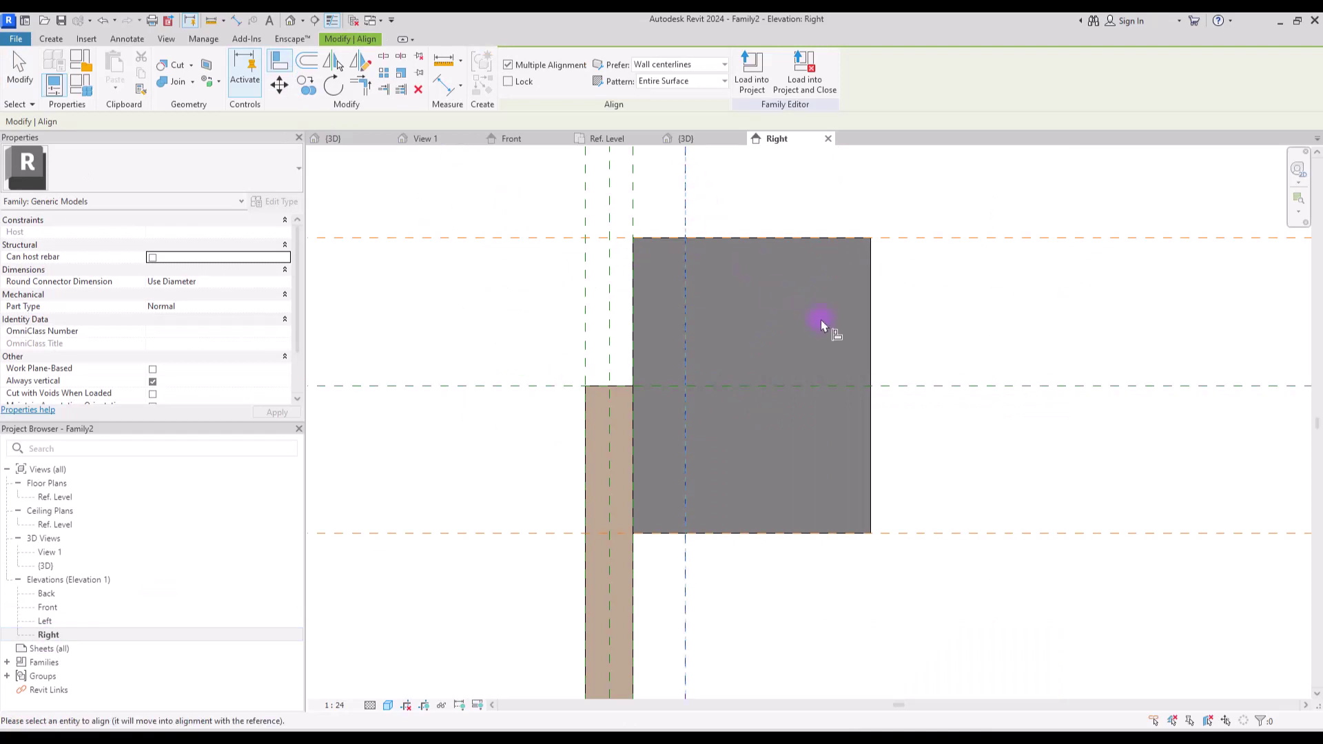
left_click(871, 312)
left_click(710, 448)
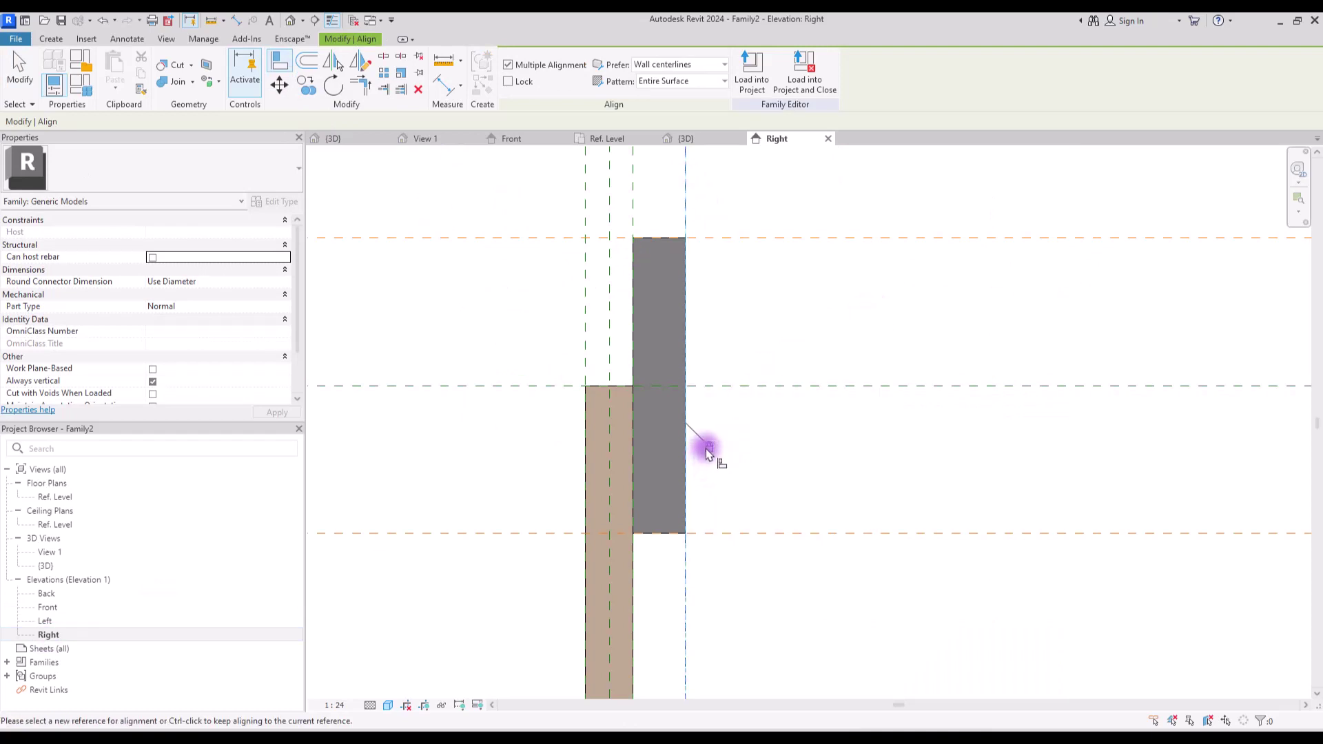
In the Right elevation, dimension the holder's thickness between the door panel's face plane and the holder's outer reference plane.
scroll(758, 321, "down", 4)
left_click(443, 85)
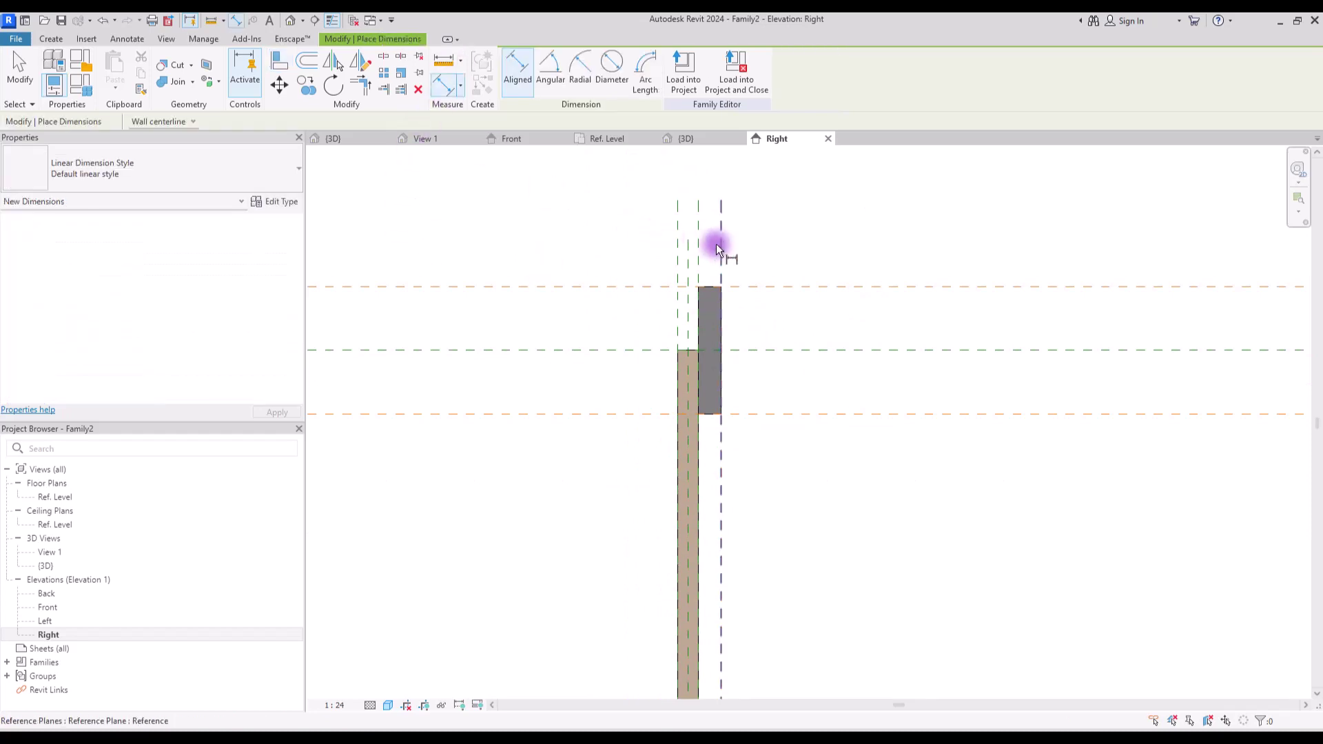
left_click(703, 245)
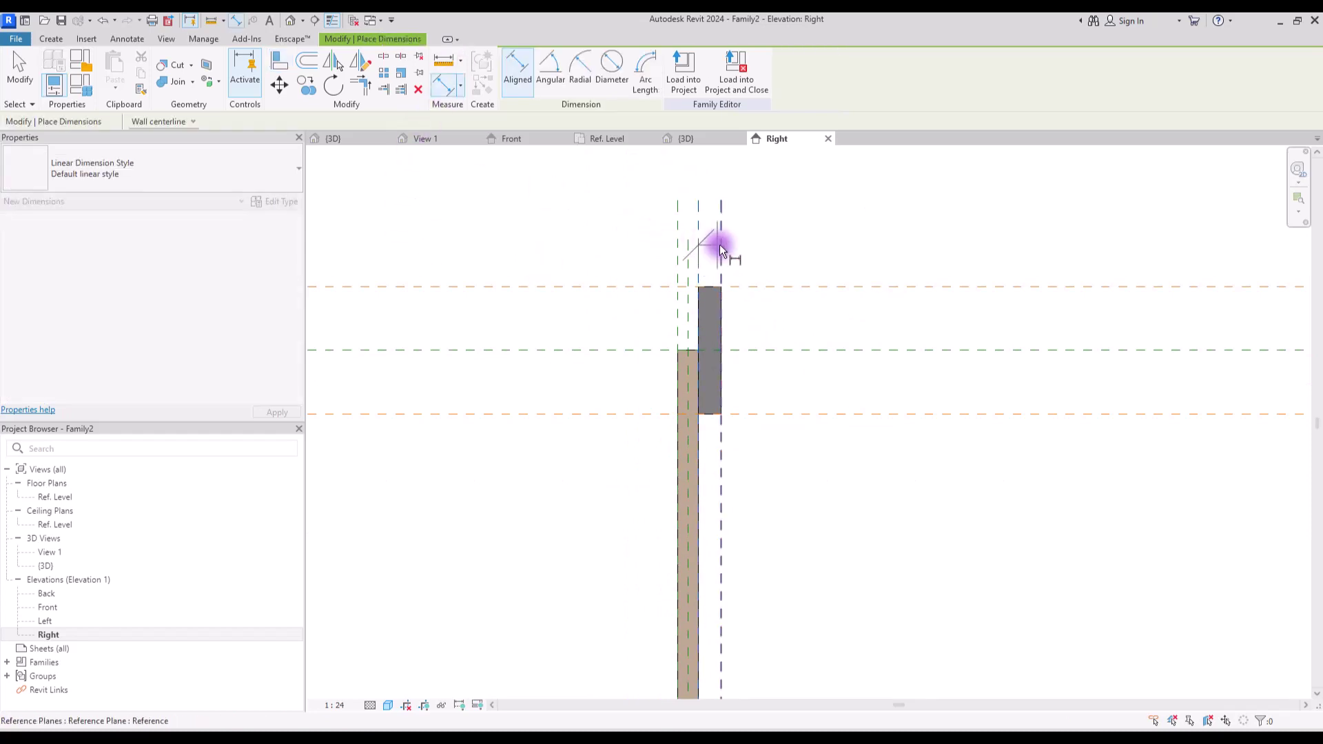
left_click(720, 245)
left_click(792, 225)
key("Escape")
key("Escape")
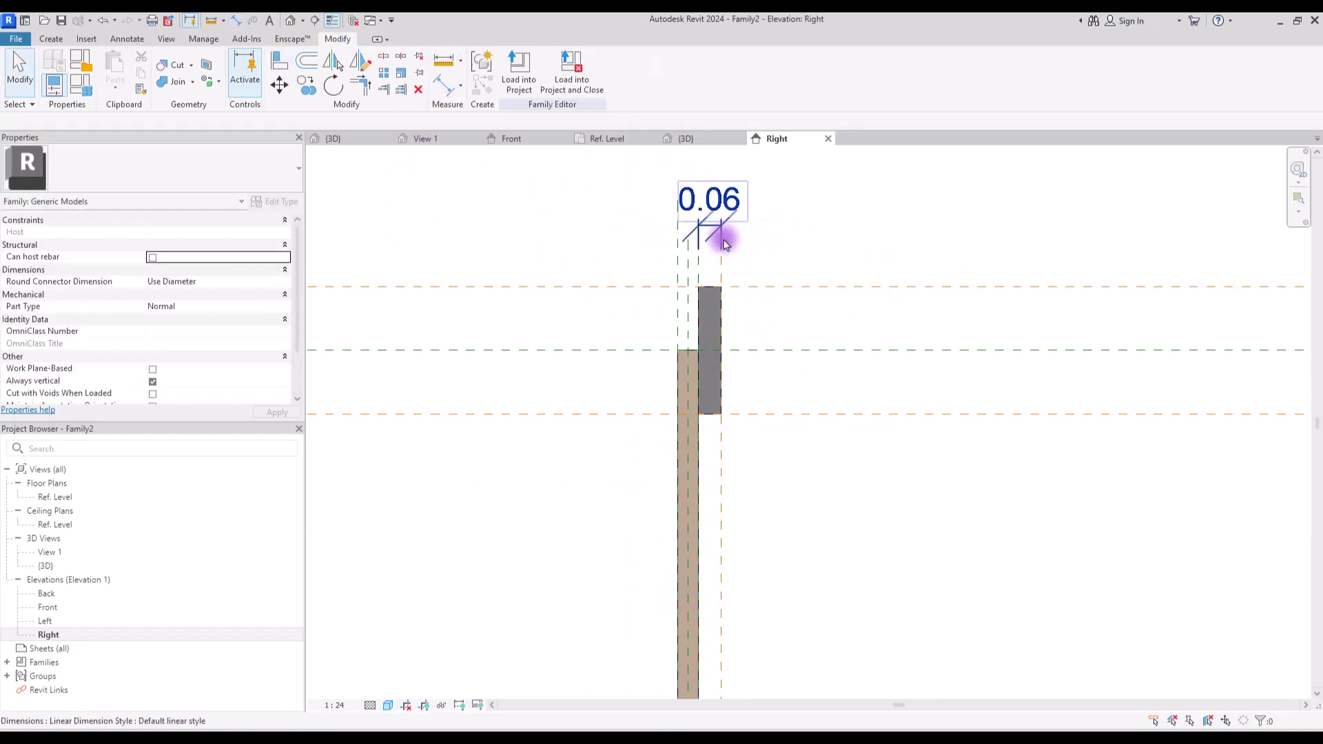
Label the holder's thickness dimension with a new type parameter named Holder Th.
left_click(718, 232)
left_click(542, 110)
left_click(111, 303)
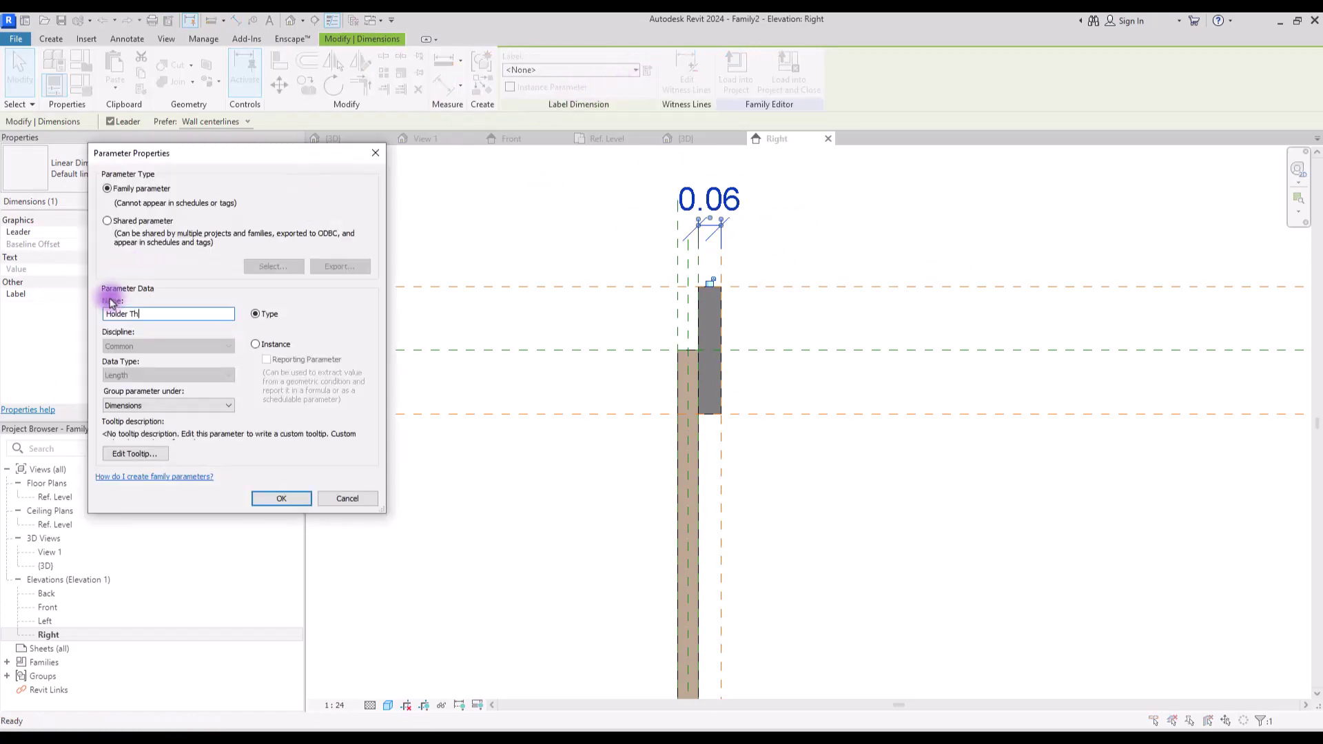
left_click(274, 493)
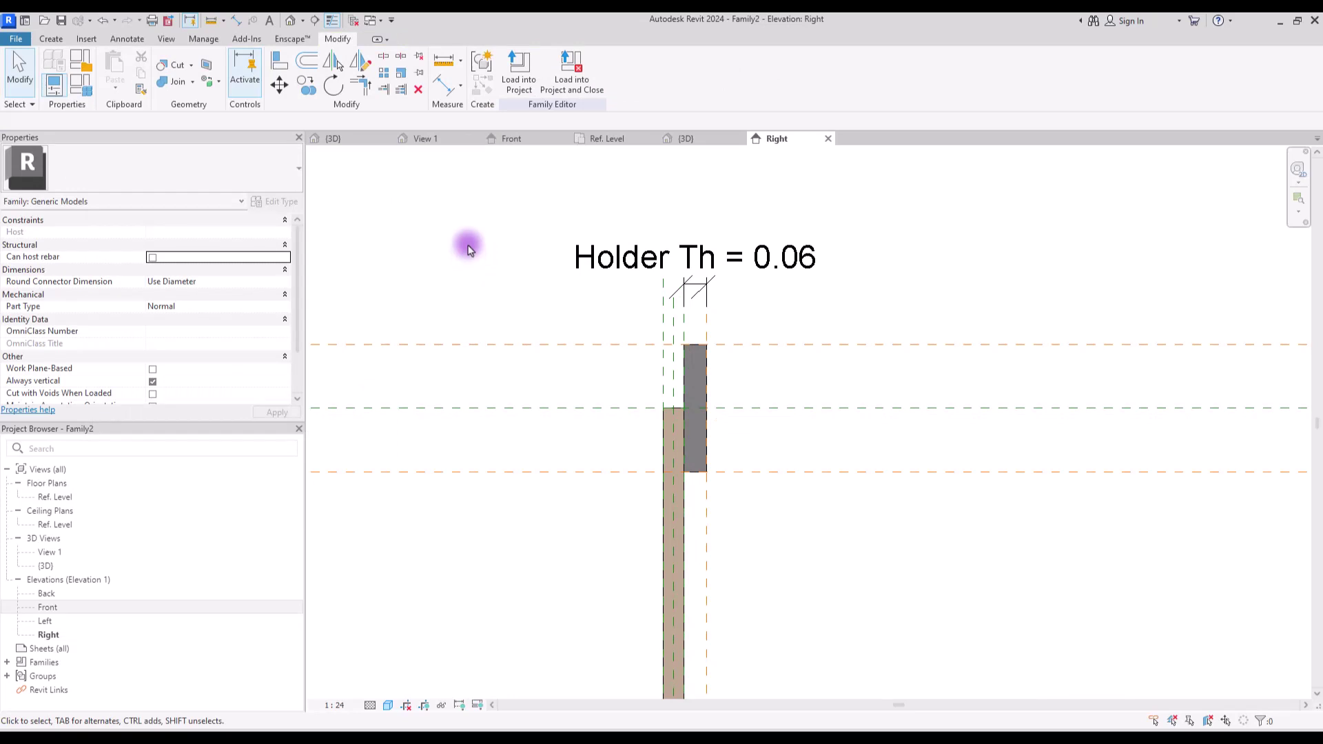
In the Front elevation, mirror a copy of the holder with its reference planes and dimensions about the door's vertical centre line.
left_click(537, 139)
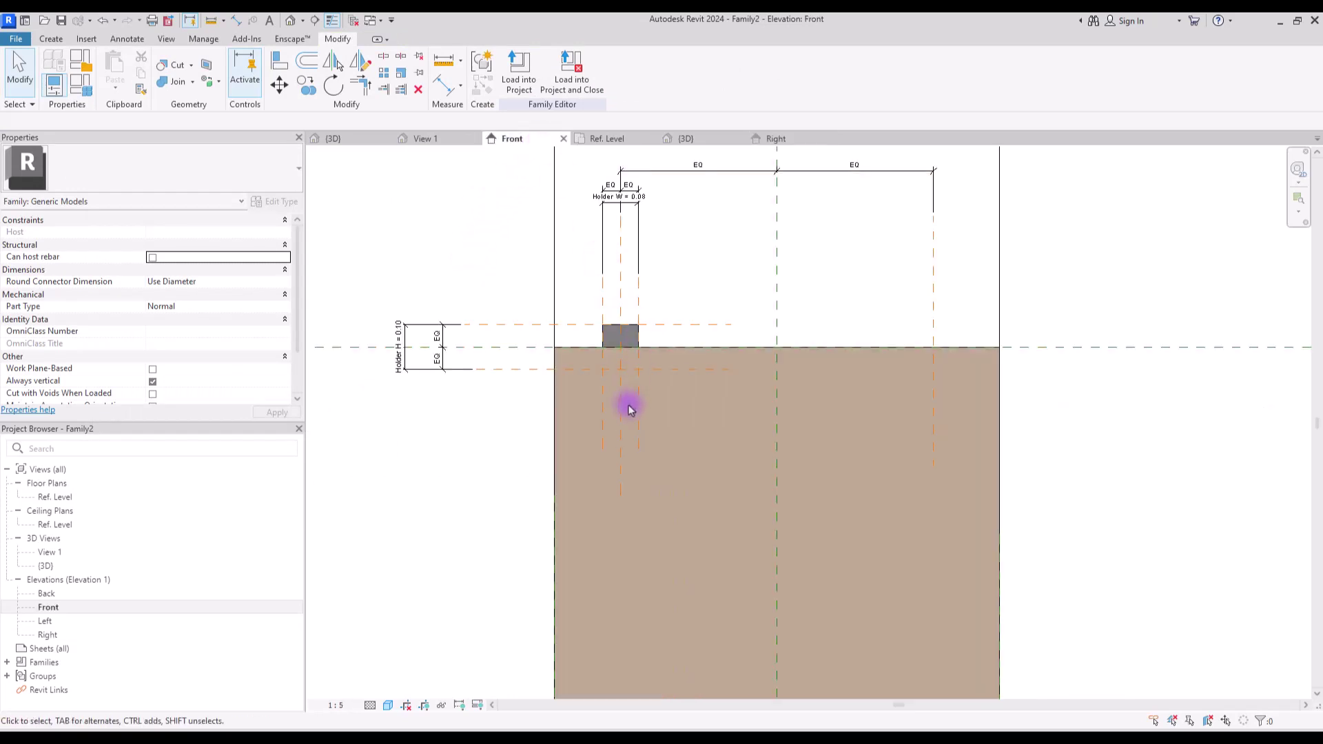
scroll(608, 312, "up", 2)
left_click(596, 258)
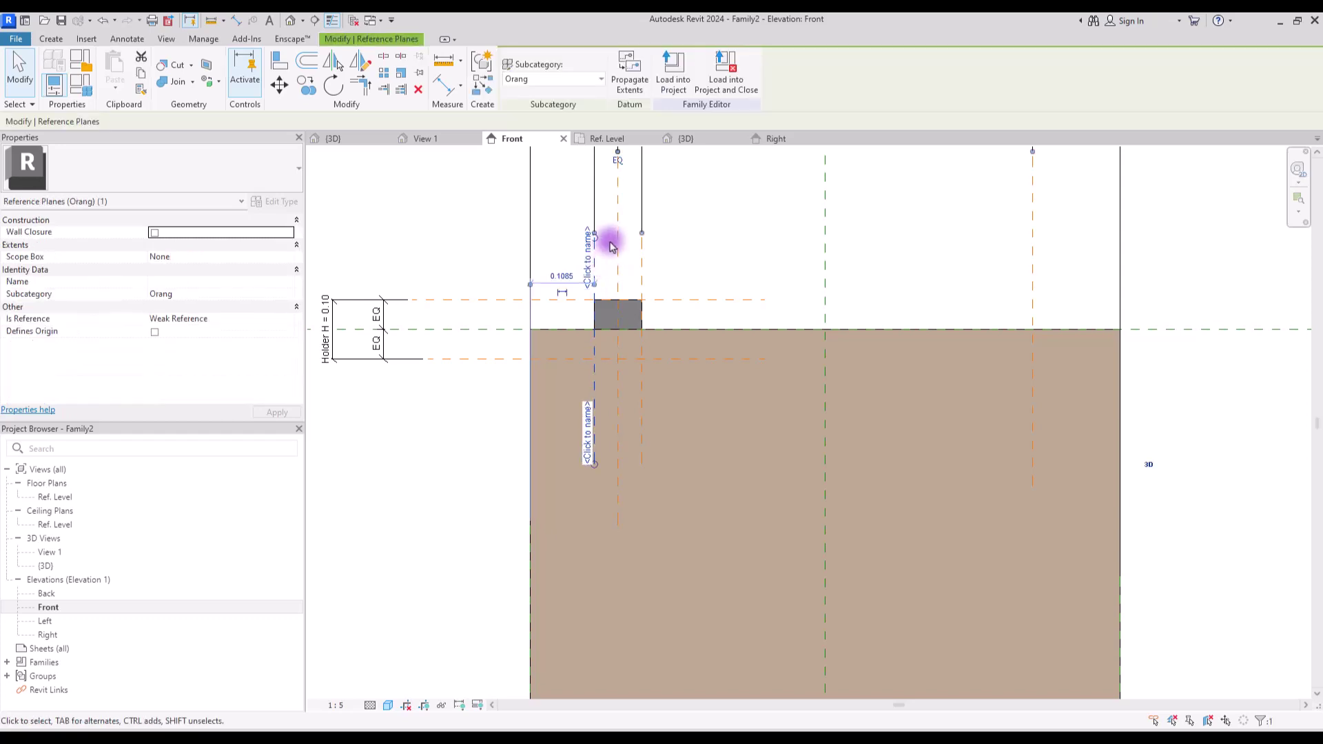
left_click(656, 254)
scroll(723, 289, "down", 2)
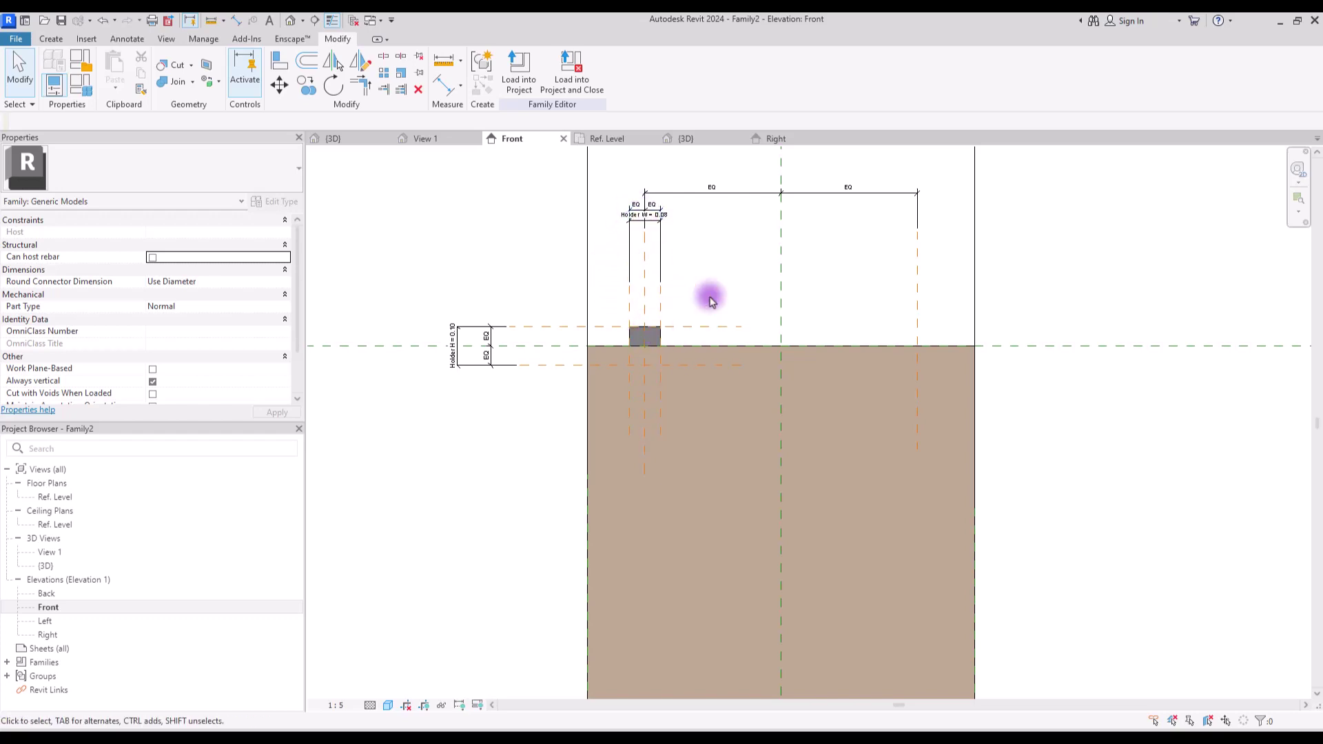
left_click_drag(707, 321, 658, 336)
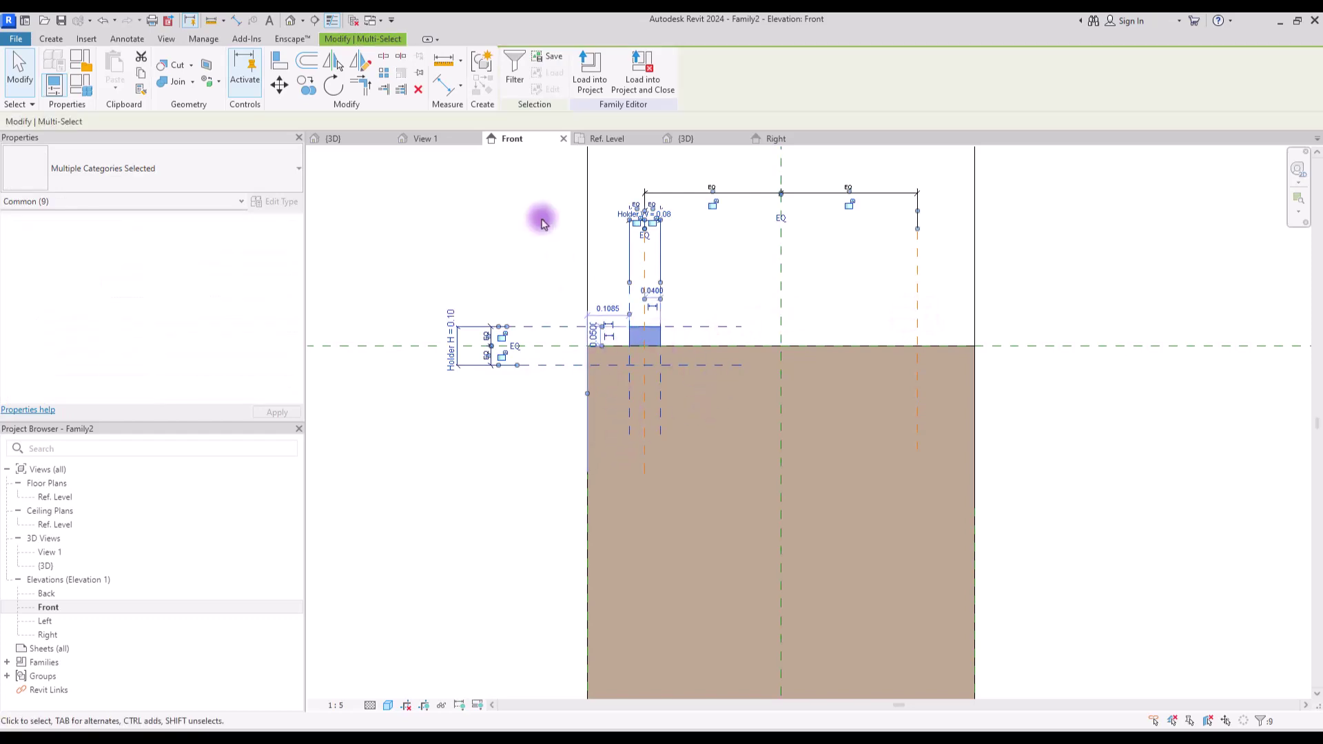
left_click(357, 69)
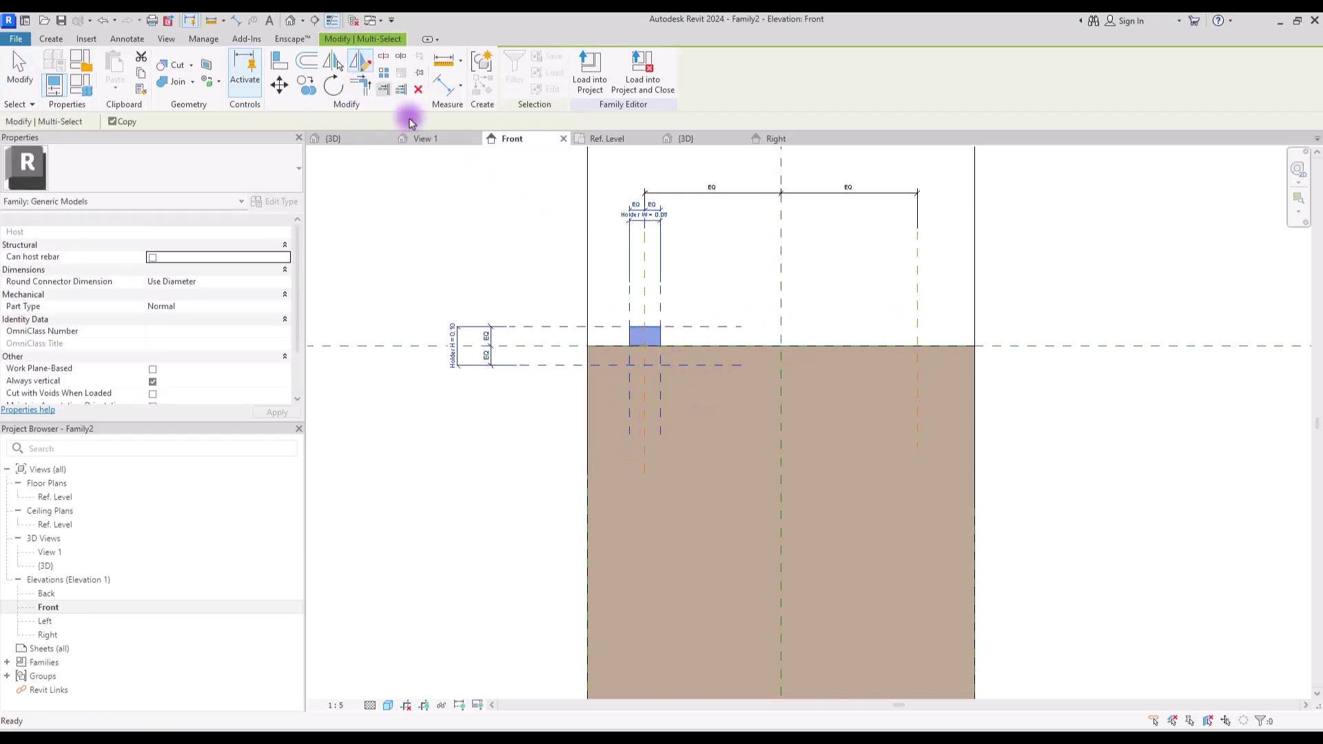
left_click(780, 276)
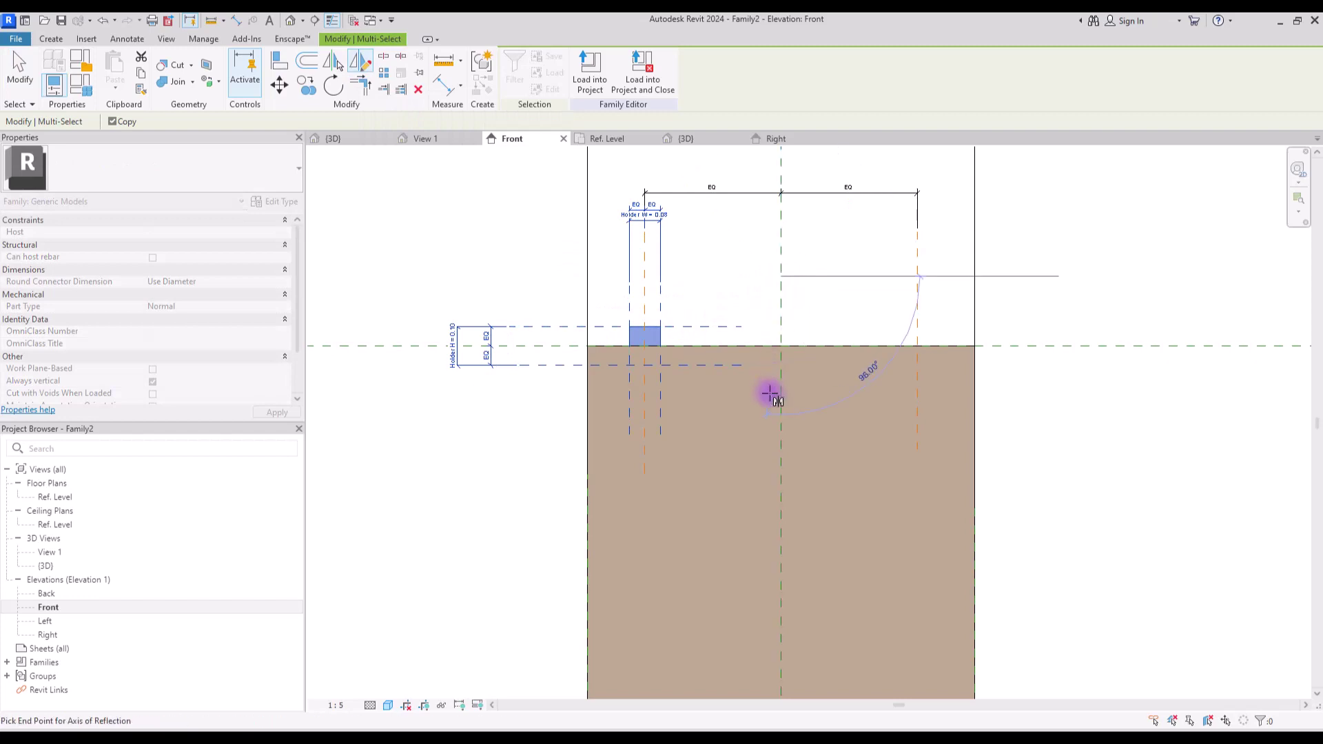
left_click(778, 412)
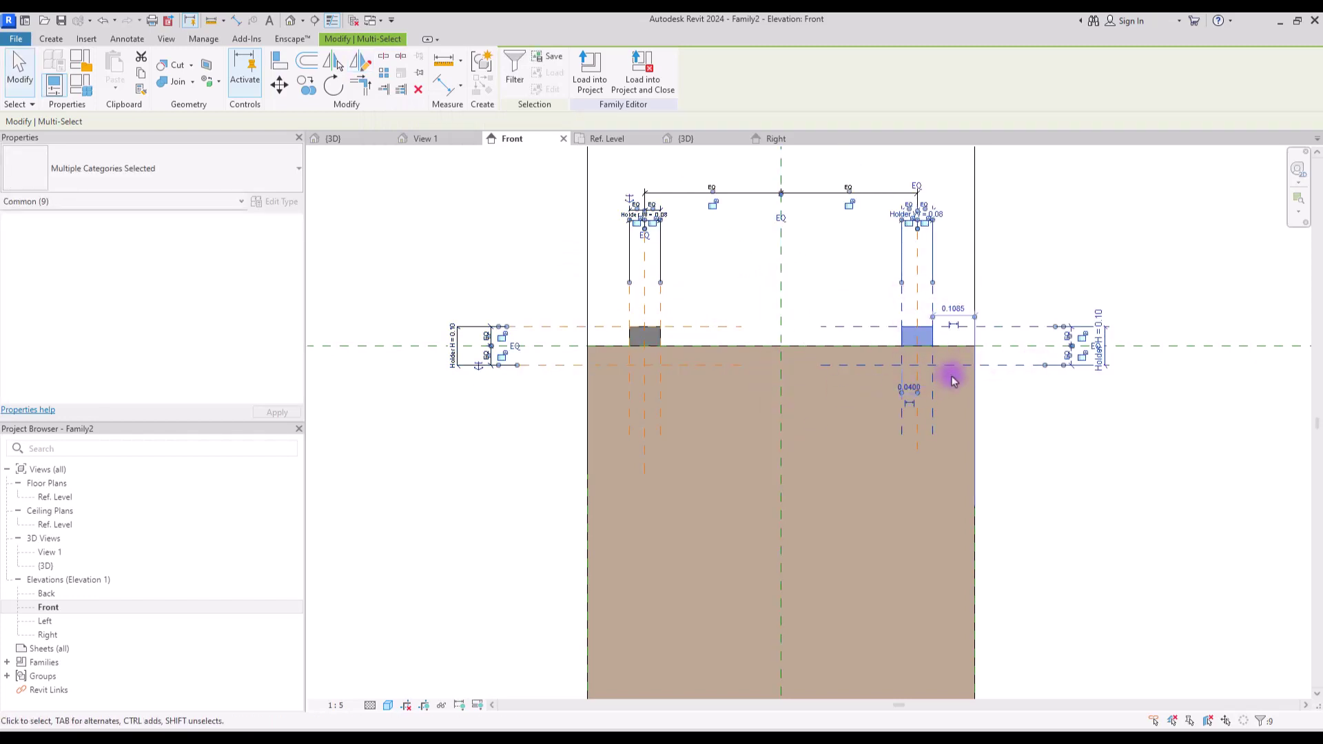
left_click(902, 304)
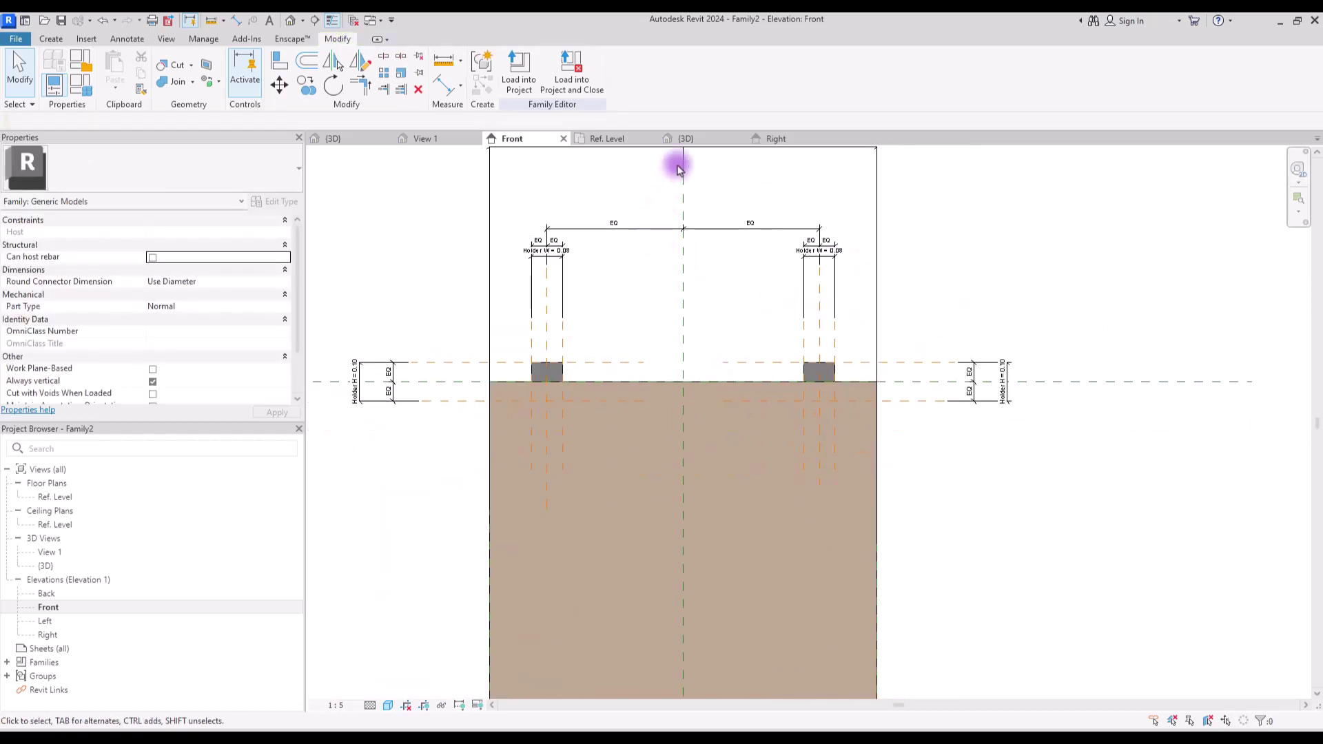
In the 3D view, set the family type's Holder H to 0.2 and Holder Th to 0.05, applying each.
left_click(686, 139)
middle_click_drag(759, 264, 829, 332)
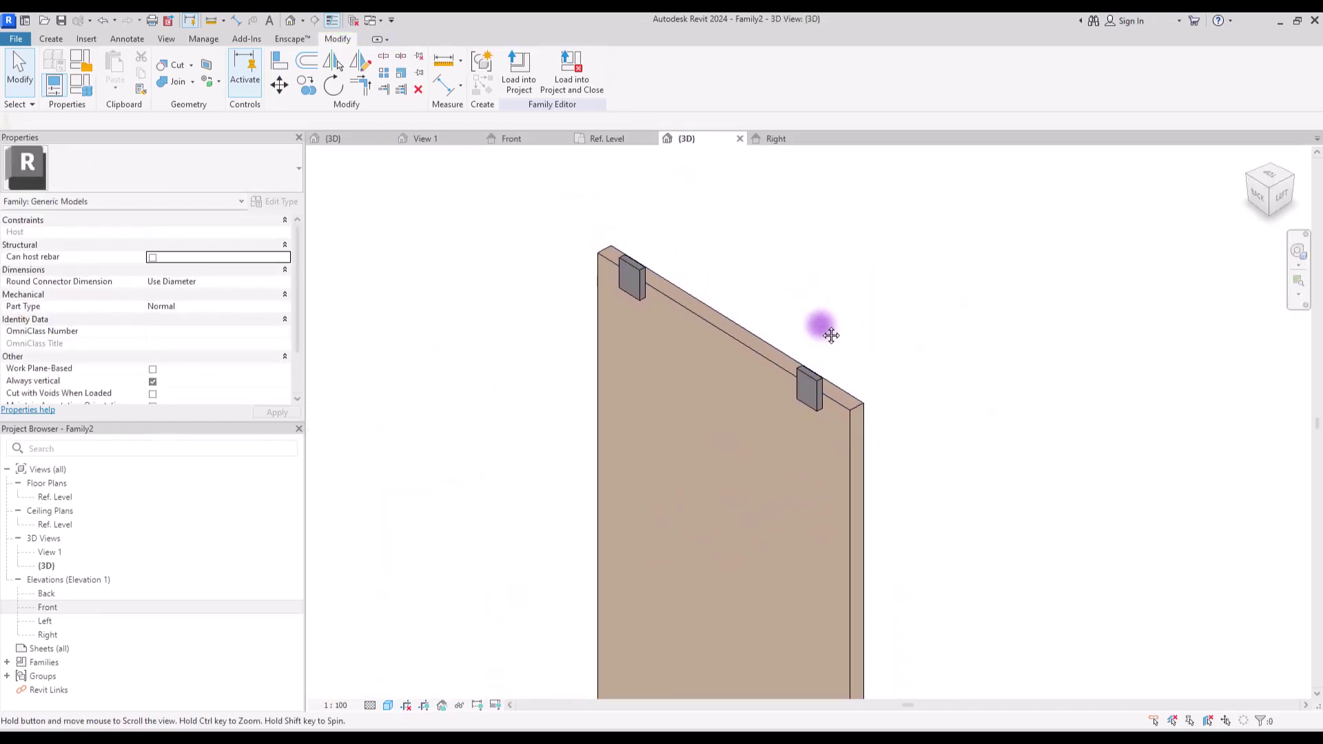
left_click(77, 85)
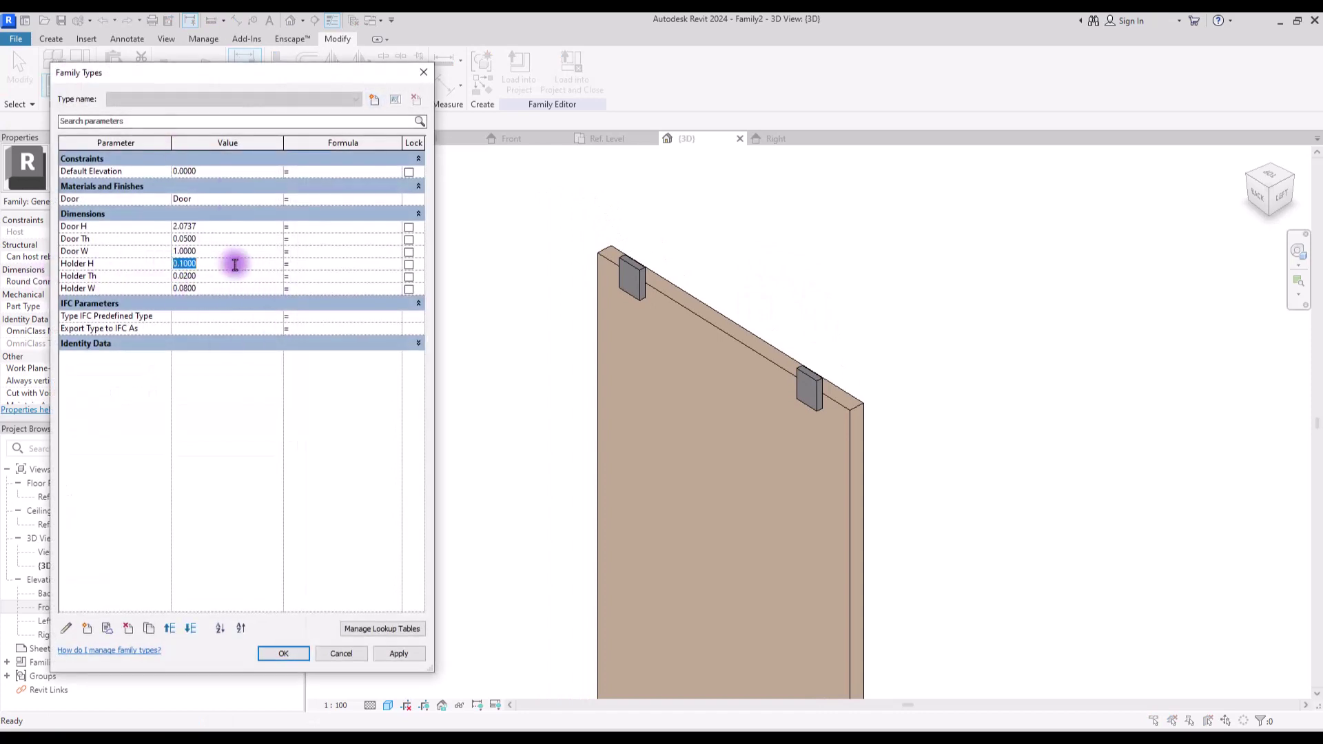
left_click(405, 653)
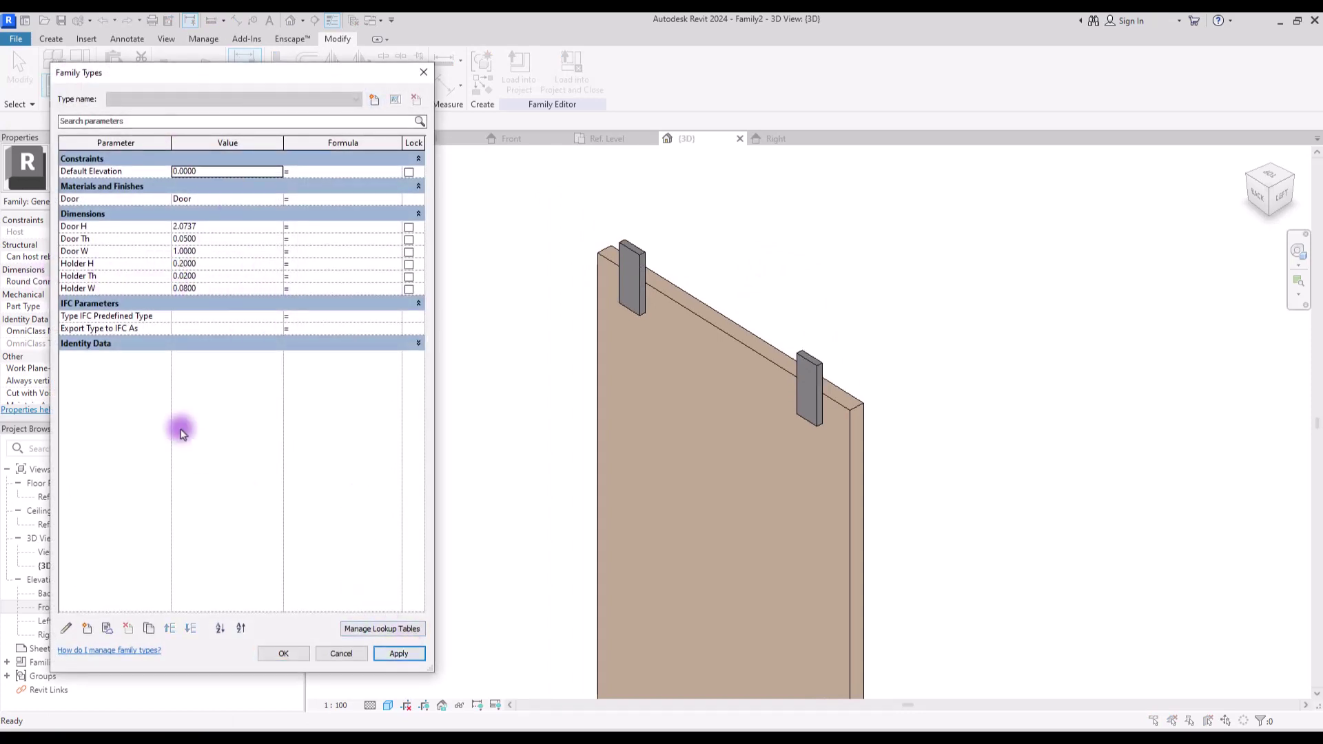
left_click(214, 277)
type("0.05")
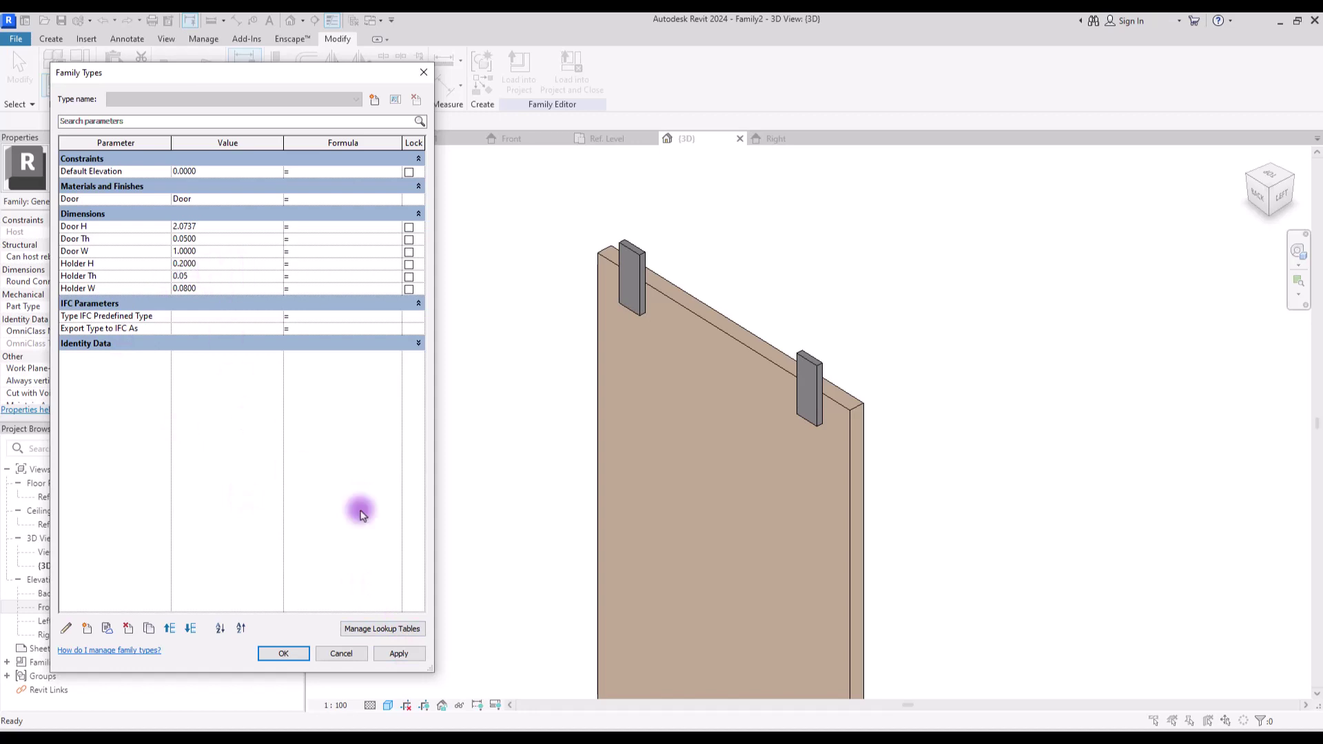
left_click(399, 654)
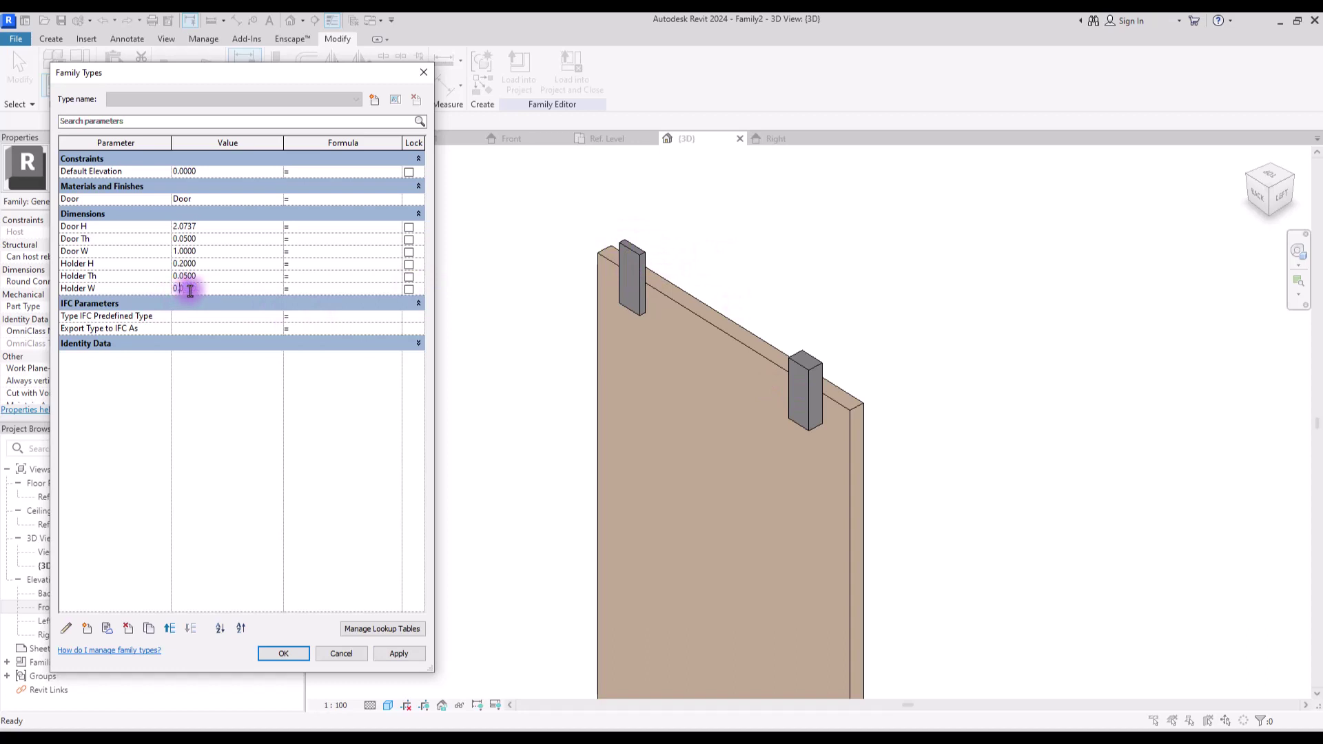
Set Holder W to 0.10 and apply it to the family type.
type("0.10")
left_click(394, 653)
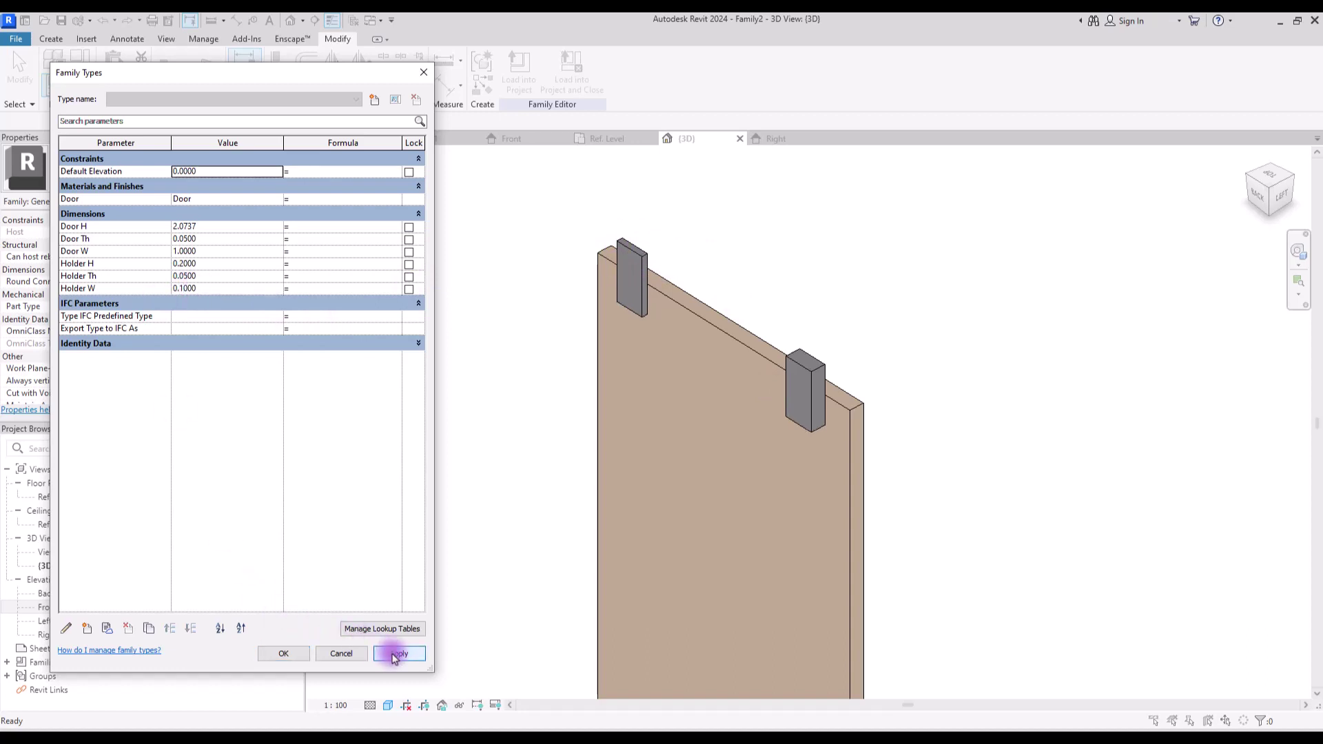
left_click(293, 653)
key("f")
key("t")
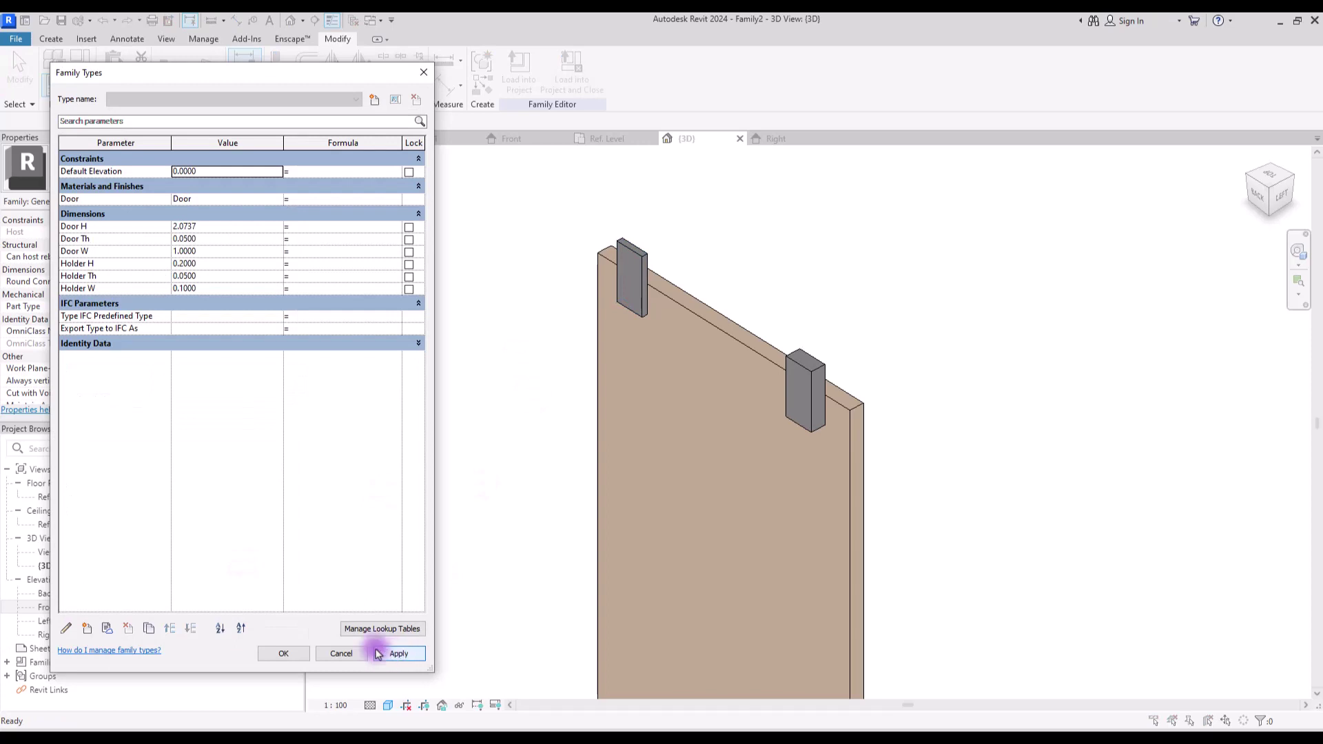
left_click(283, 653)
In the Right elevation, align the thinner holder's outer face to the Holder Th reference plane and lock it.
left_click(633, 262)
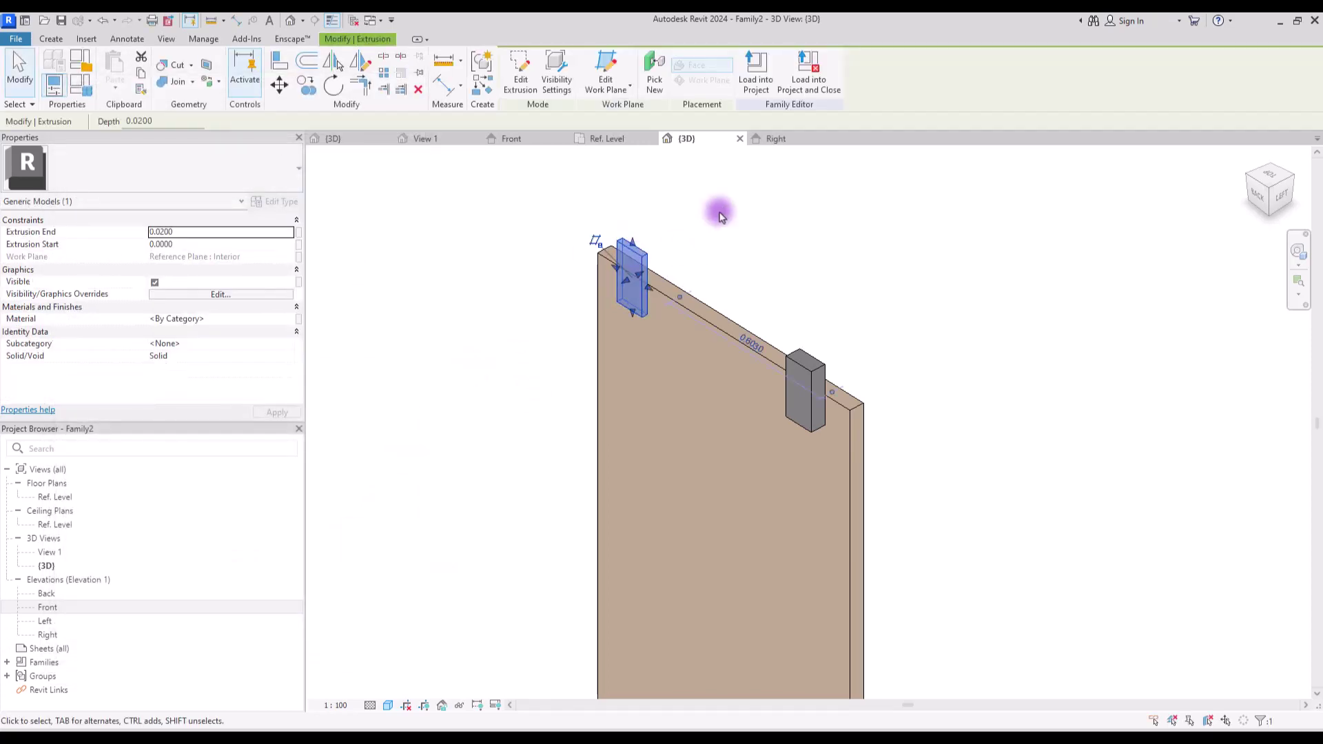
left_click(777, 139)
scroll(675, 412, "up", 2)
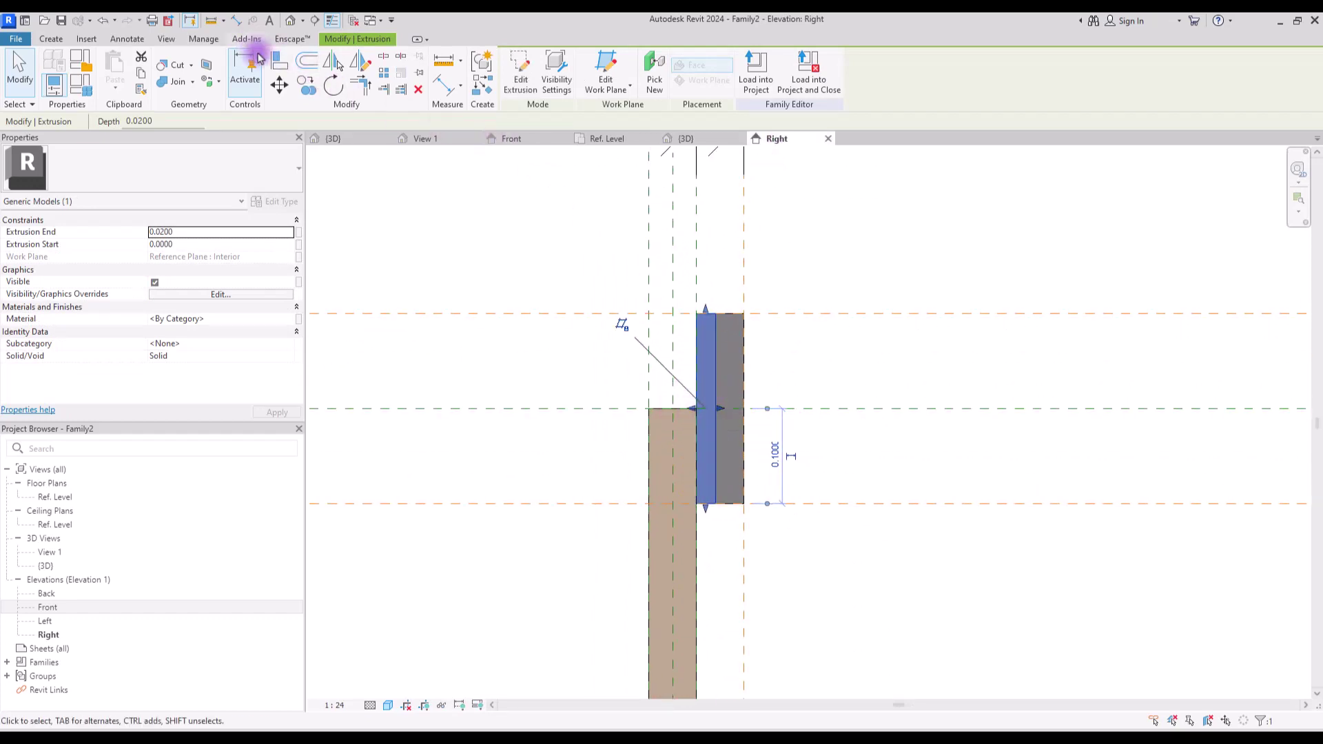
left_click(279, 60)
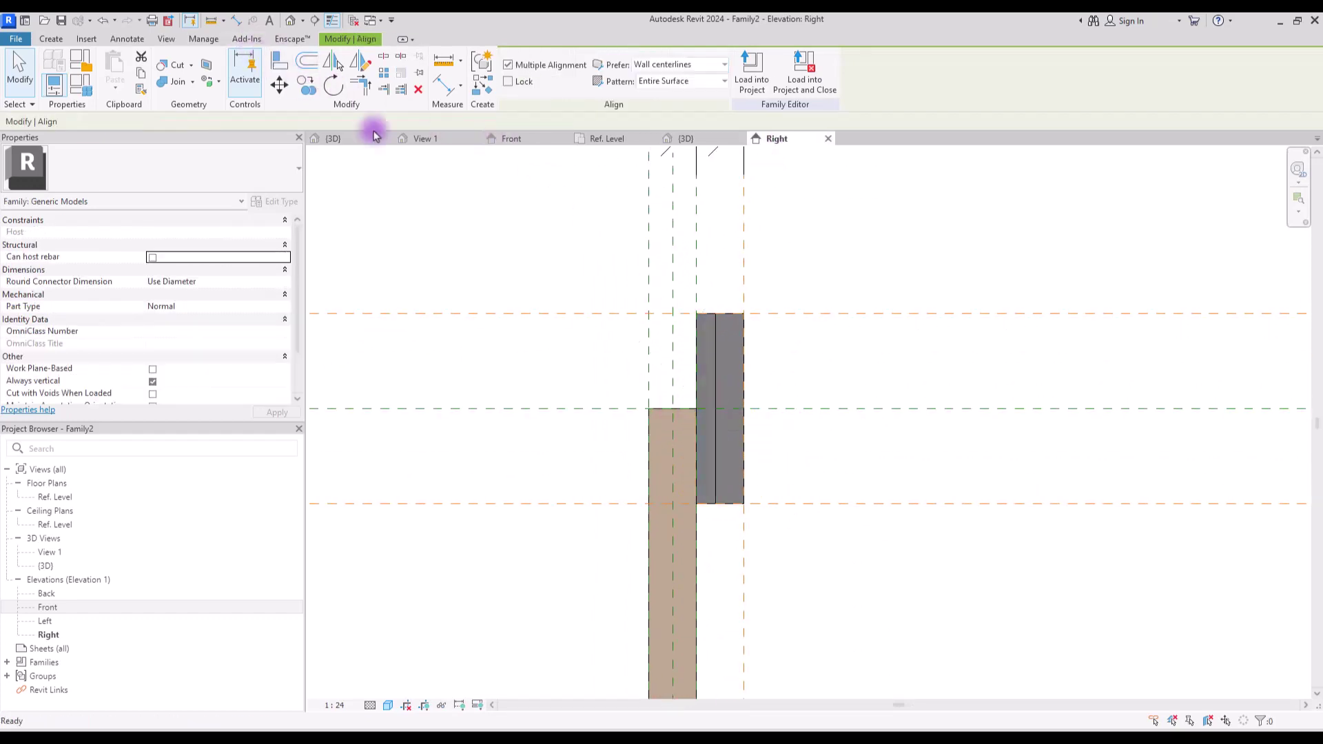
left_click(712, 357)
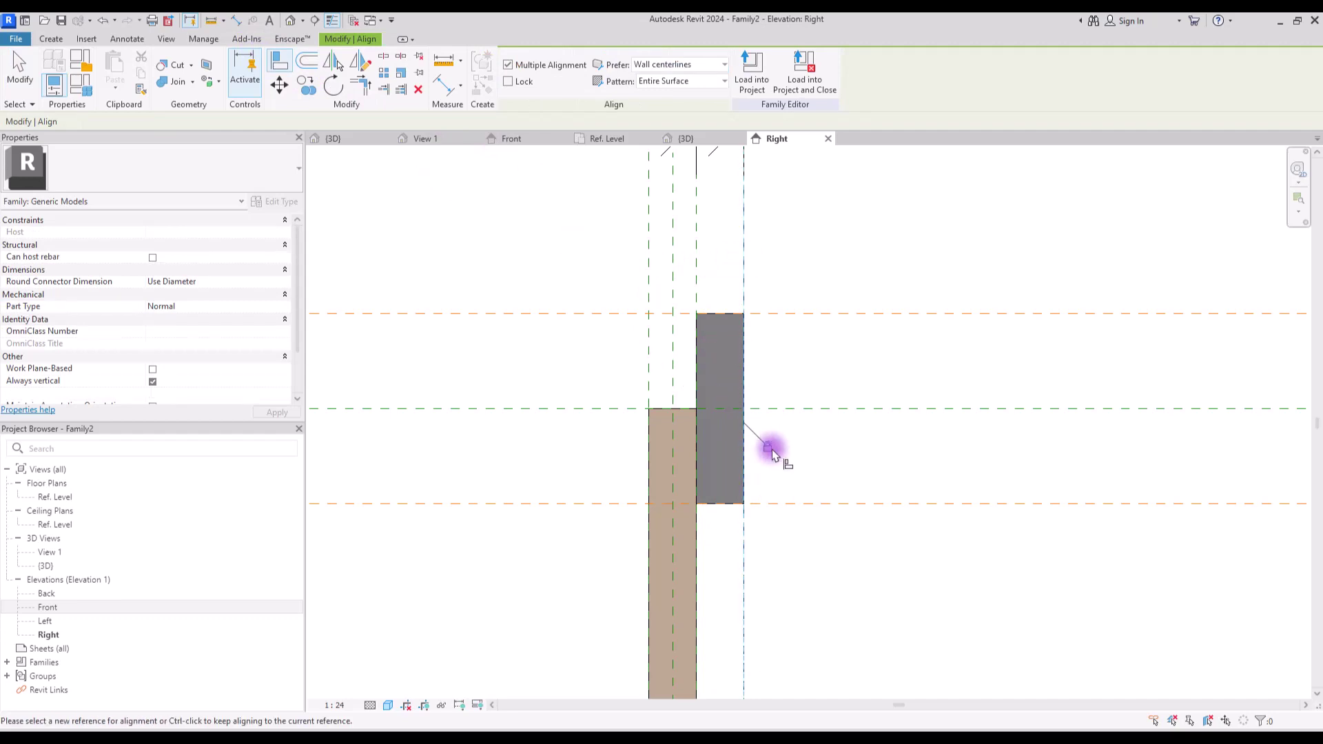
In the 3D view, set the family type's Holder Th to 0.02 and apply it.
left_click(689, 138)
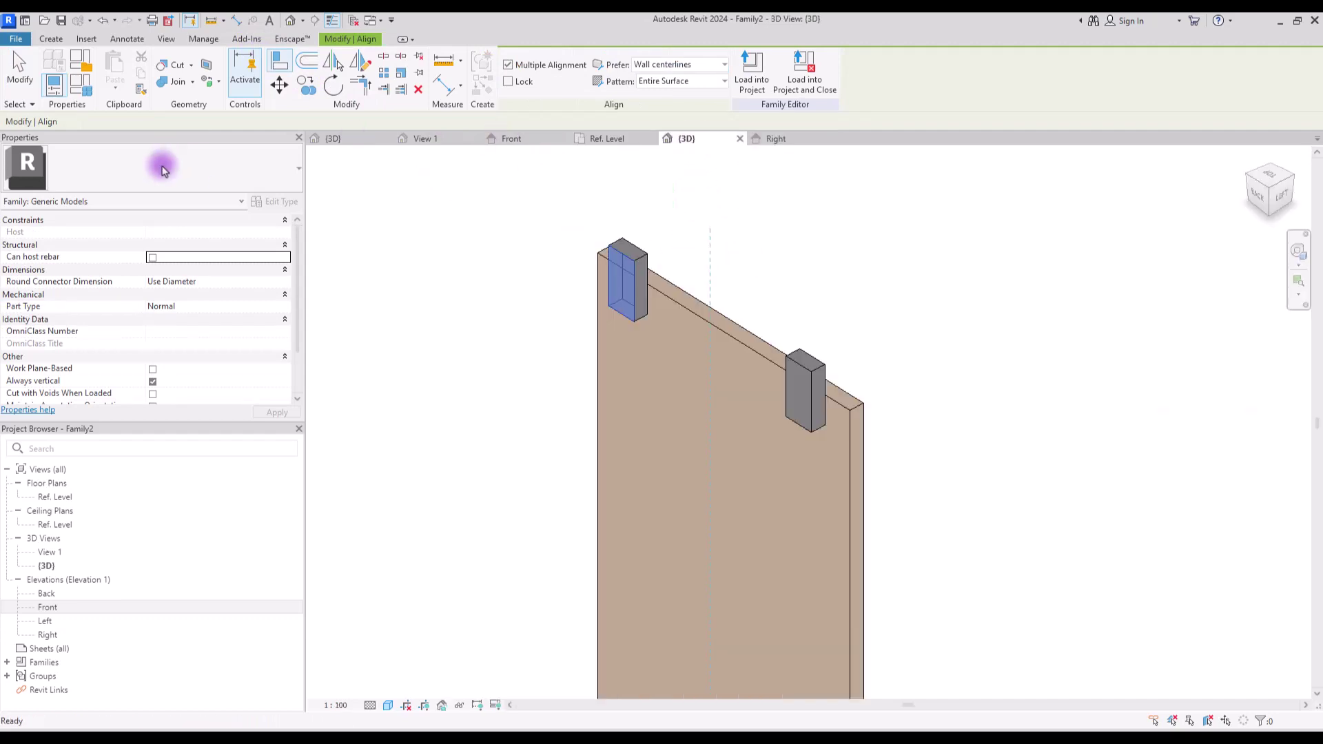
left_click(81, 87)
left_click(198, 277)
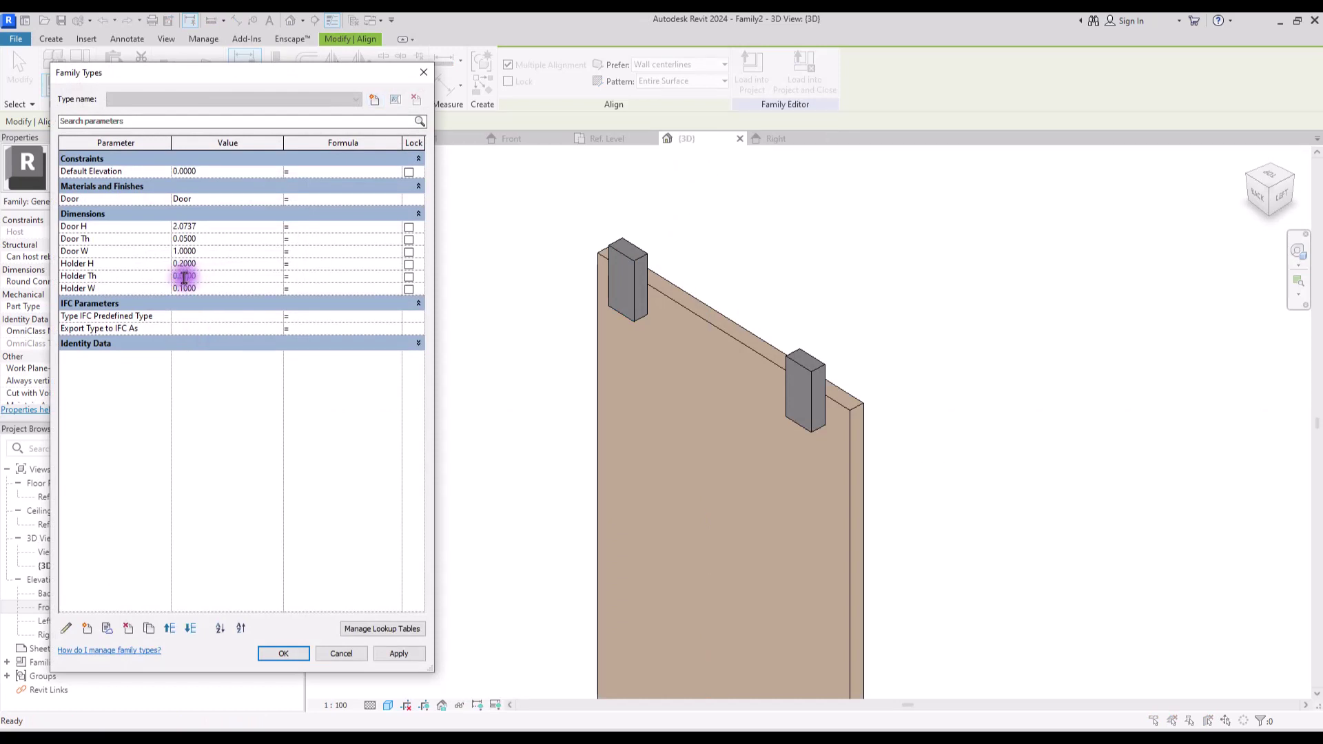
left_click(400, 653)
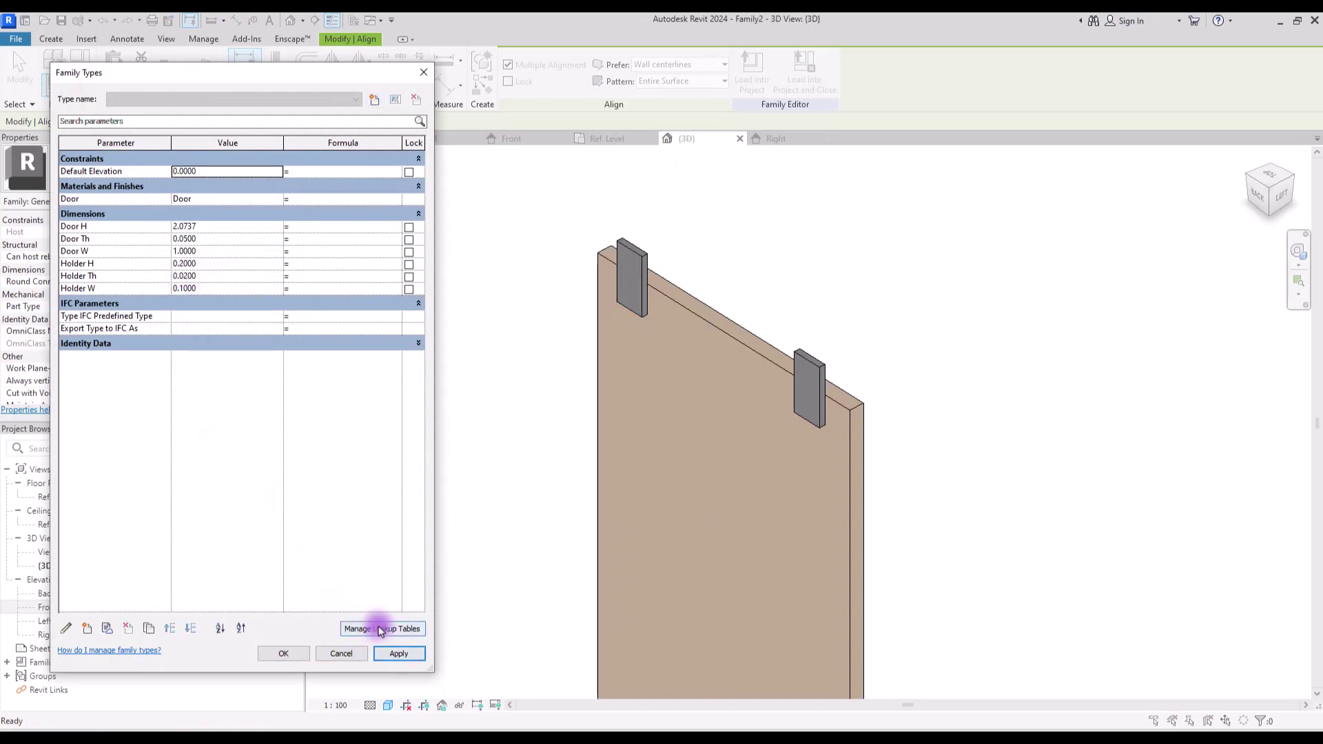
left_click(284, 653)
scroll(606, 288, "down", 1)
scroll(596, 340, "up", 3)
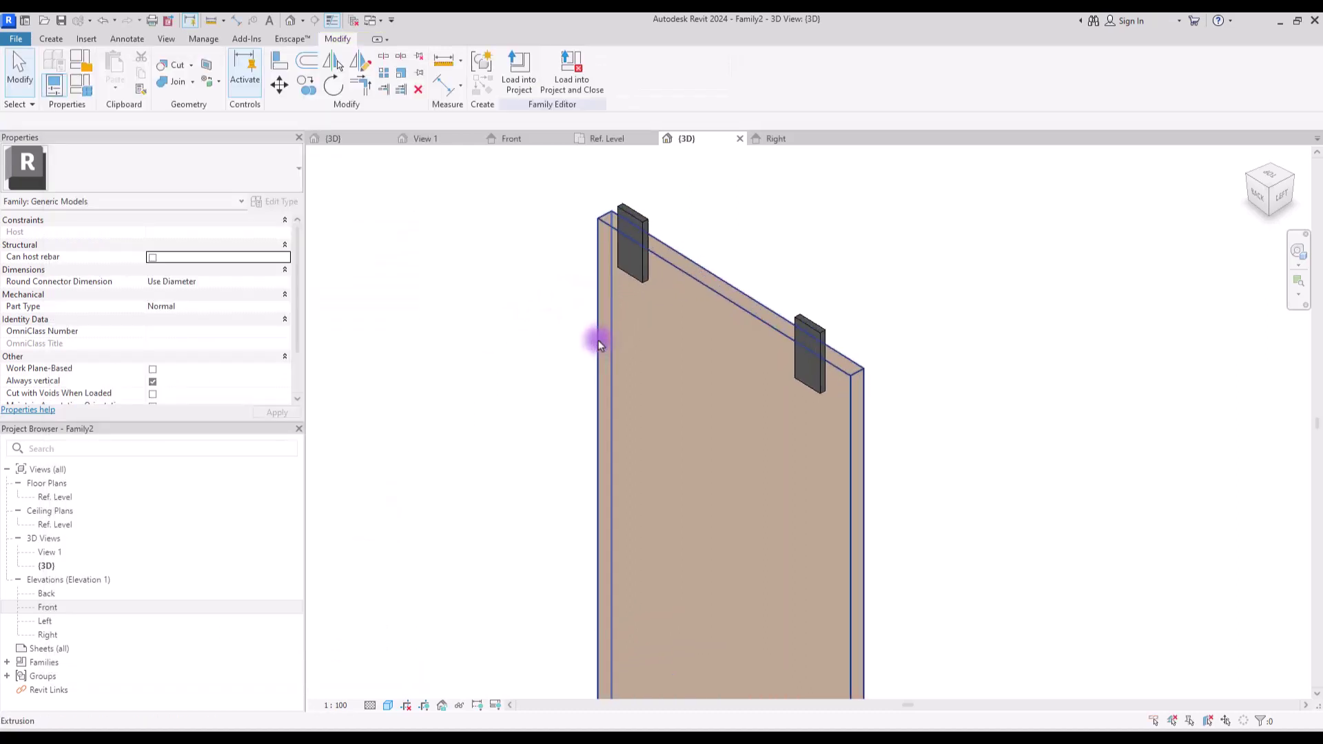
scroll(653, 310, "down", 1)
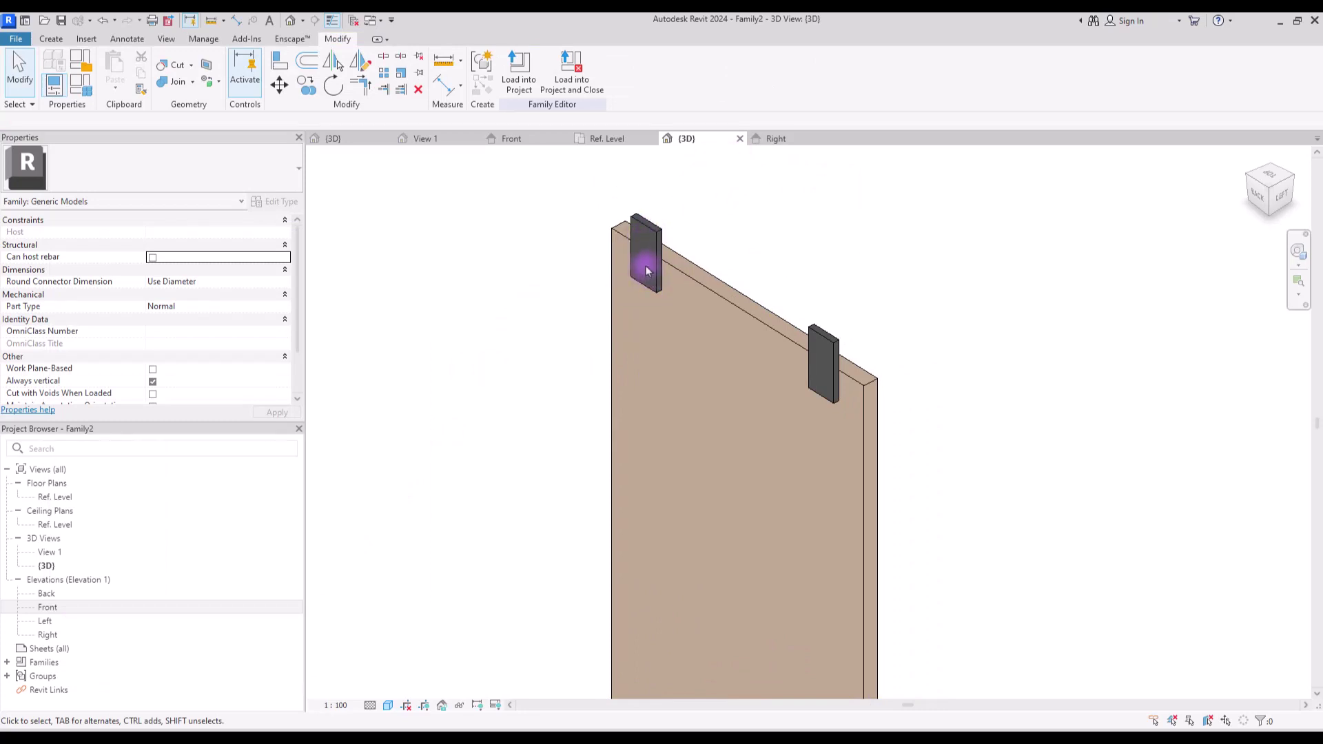
middle_click_drag(707, 234, 638, 183, "shift")
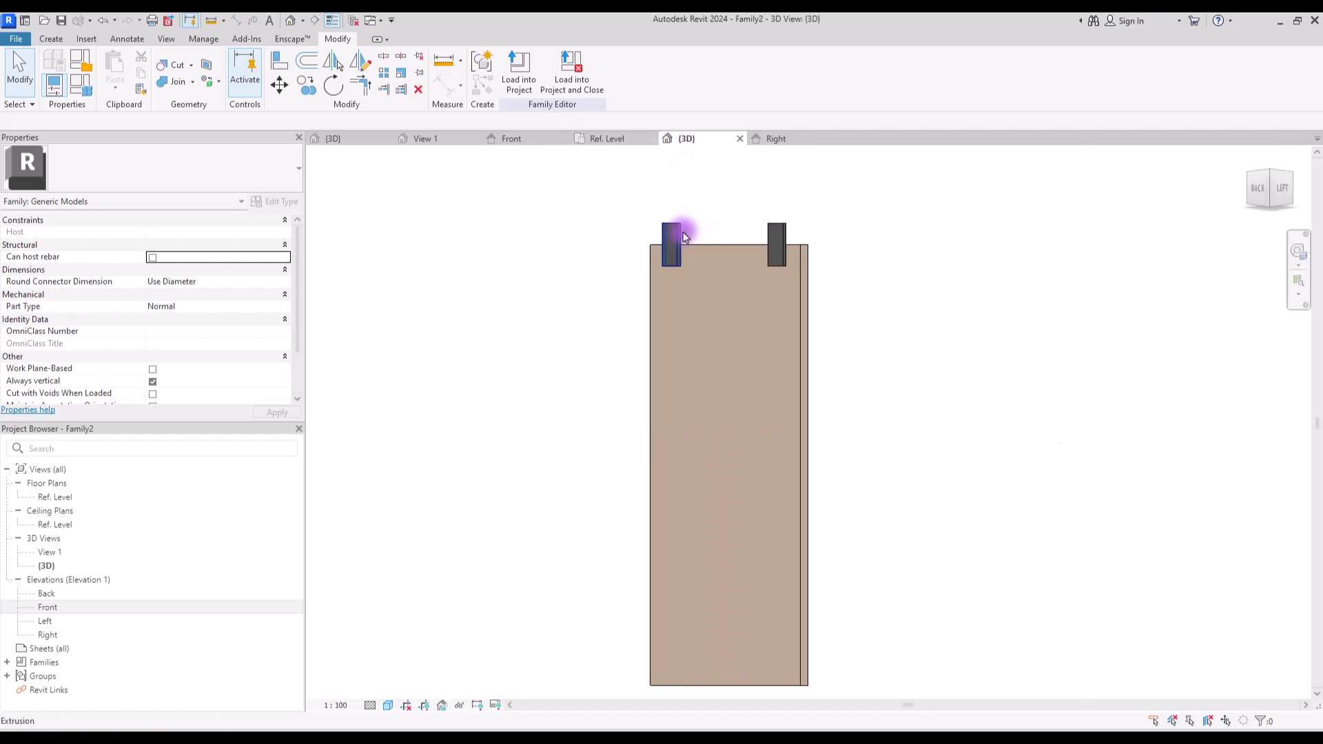
left_click(682, 236)
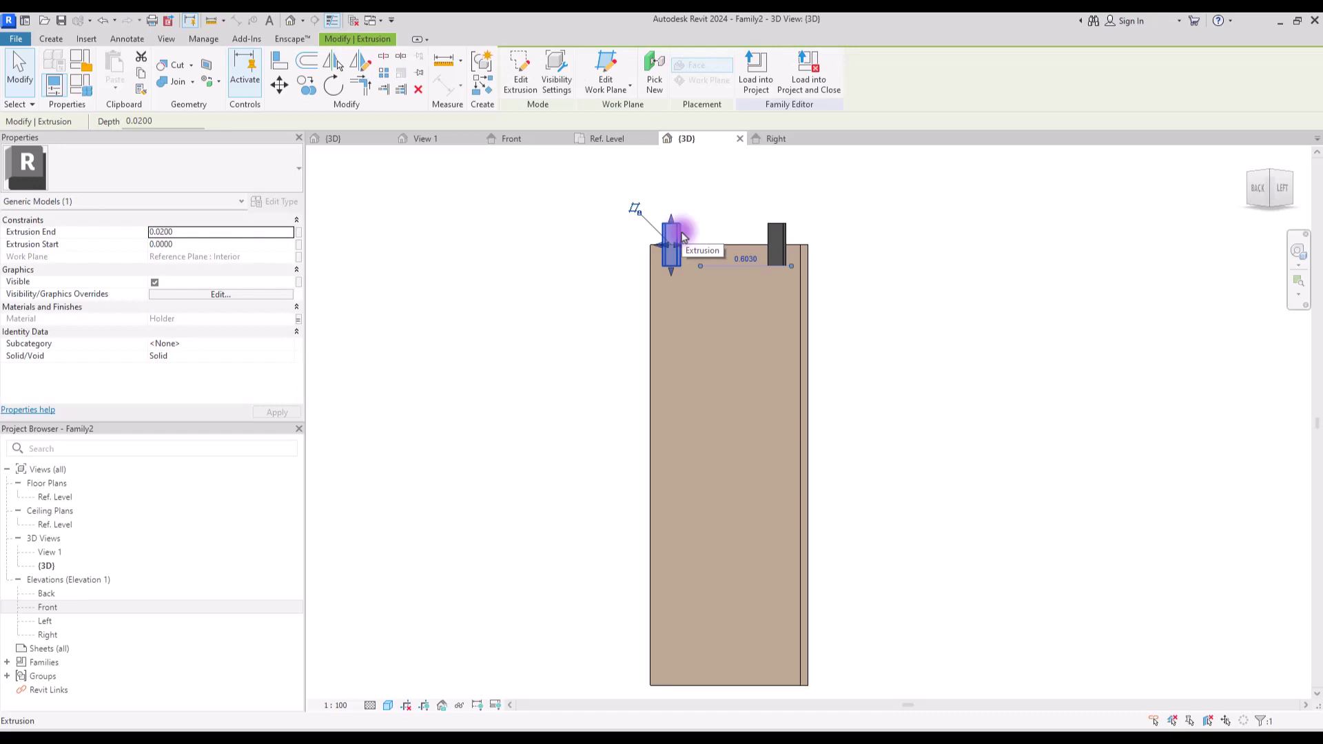
left_click(522, 75)
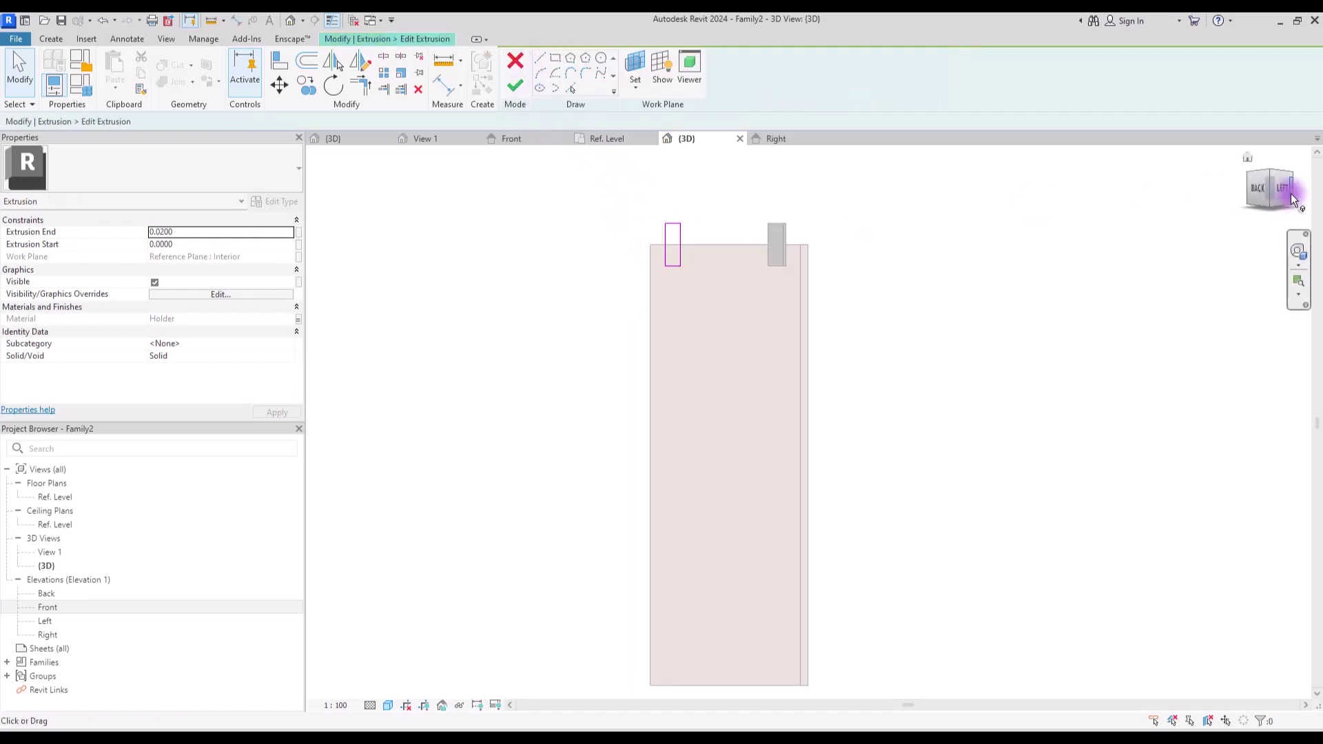
left_click(1258, 190)
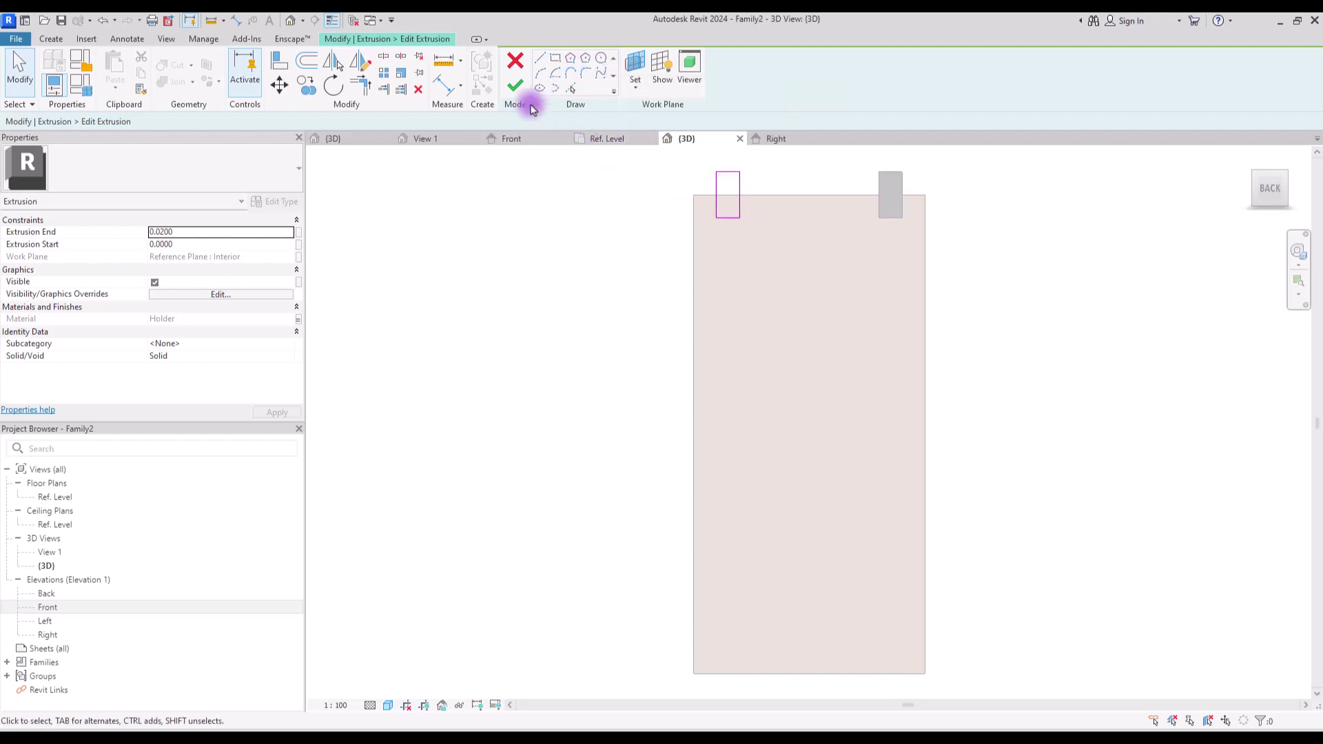
left_click(50, 39)
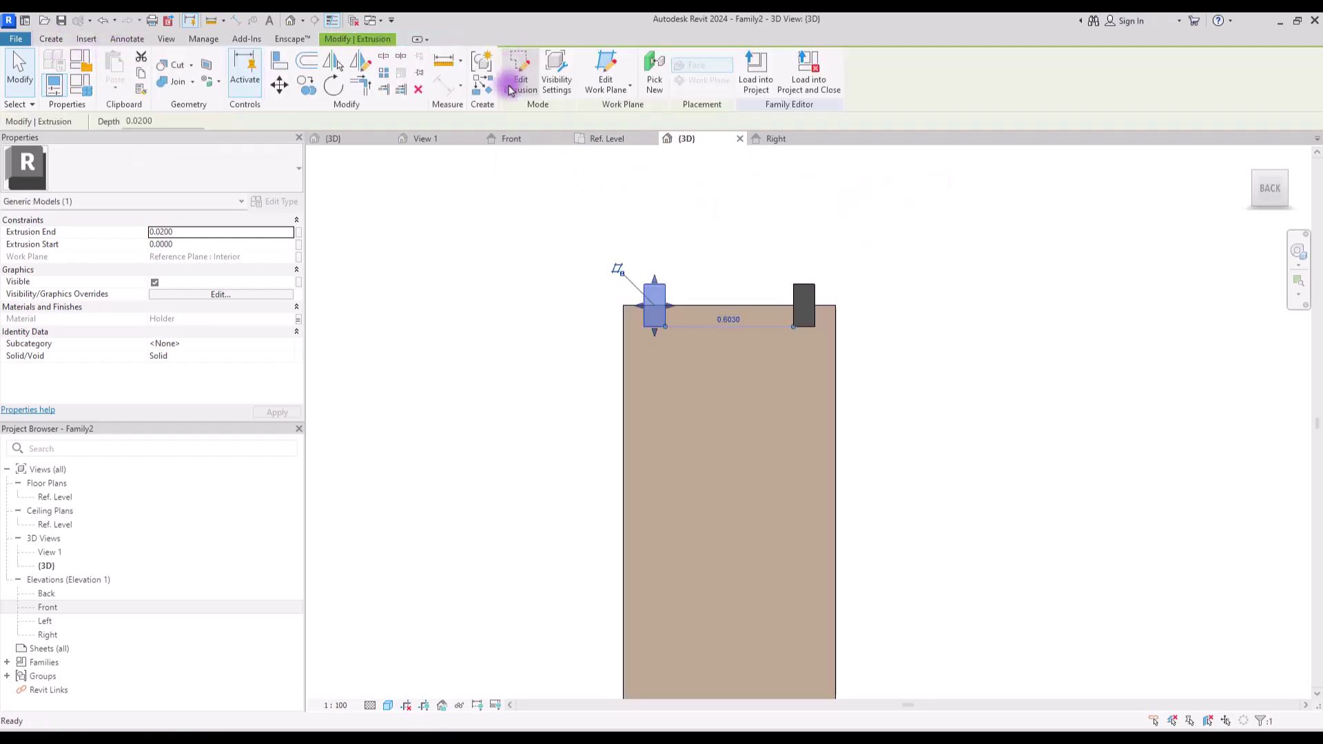
left_click(531, 230)
Save the family as Door in the 36 Sliding Door folder.
left_click(15, 39)
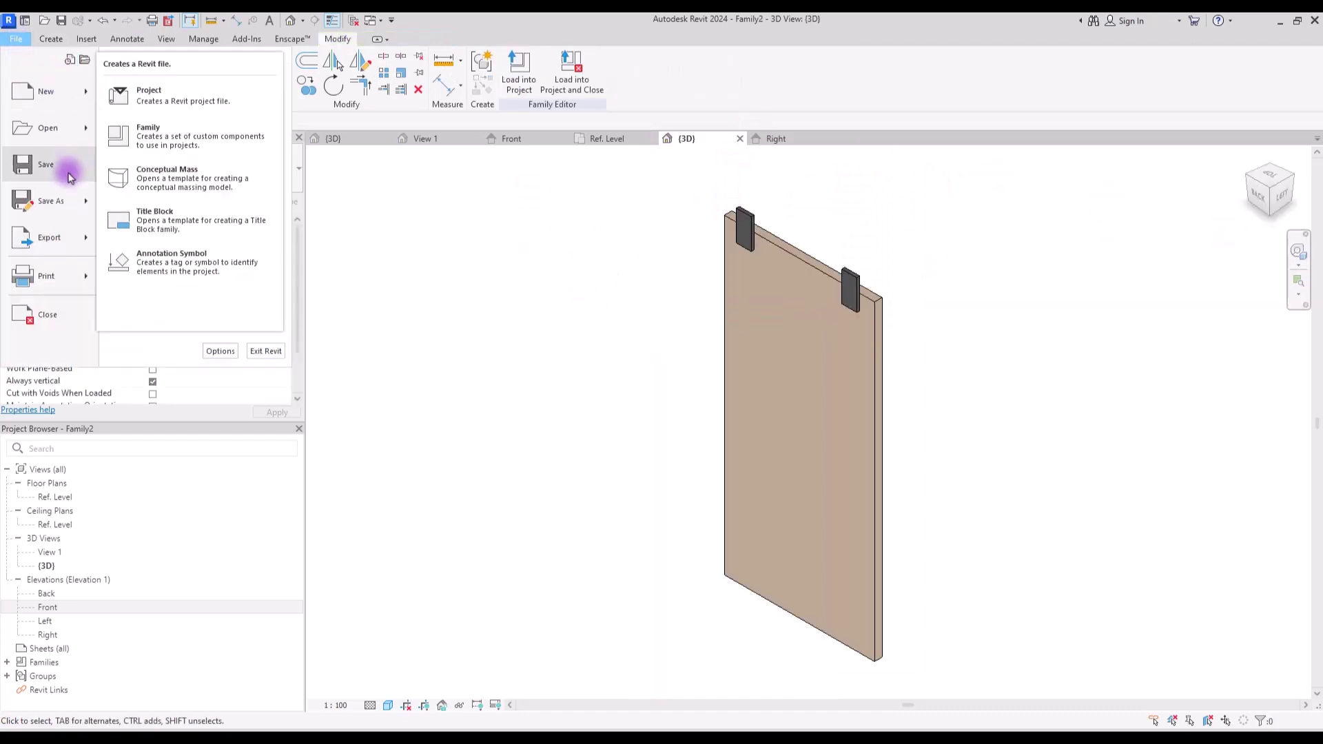
mouse_move(52, 200)
left_click(158, 190)
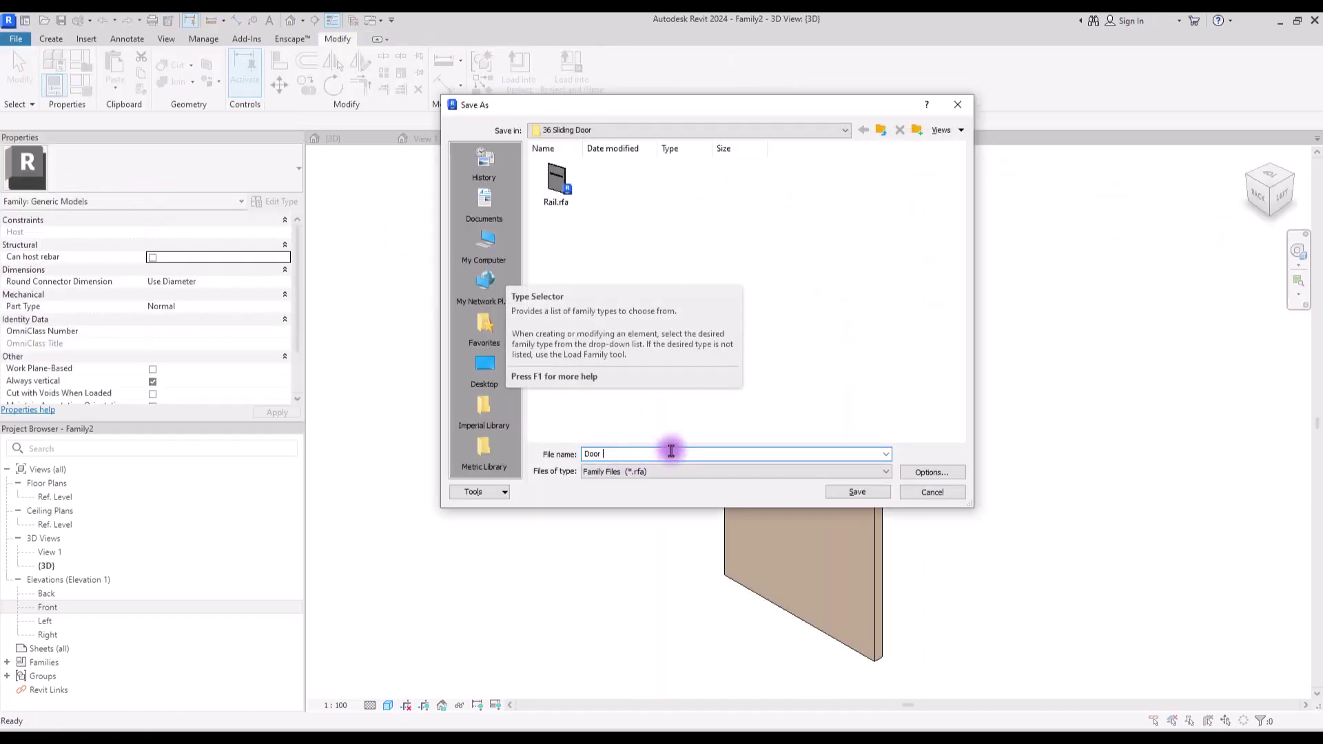
key("Return")
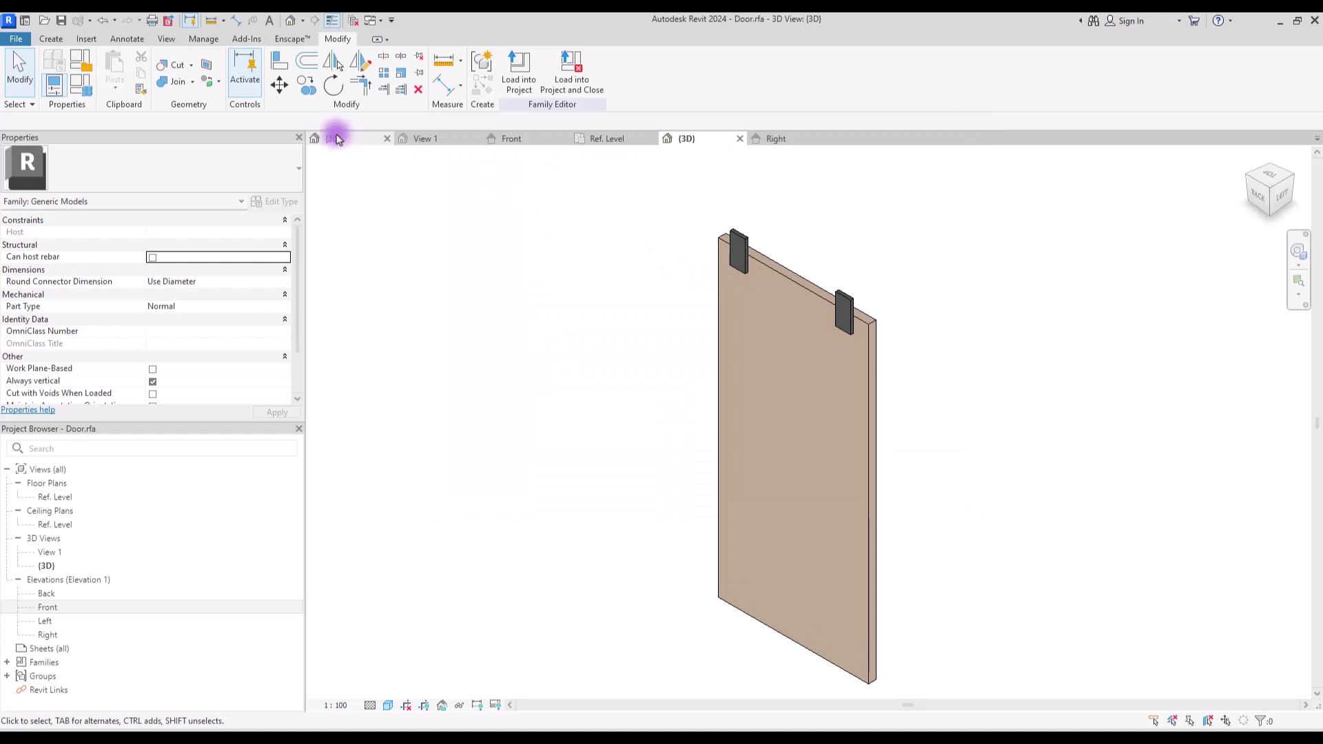
Close the inactive views, check the rail family's 3D view and return to the door family's 3D view.
left_click(178, 41)
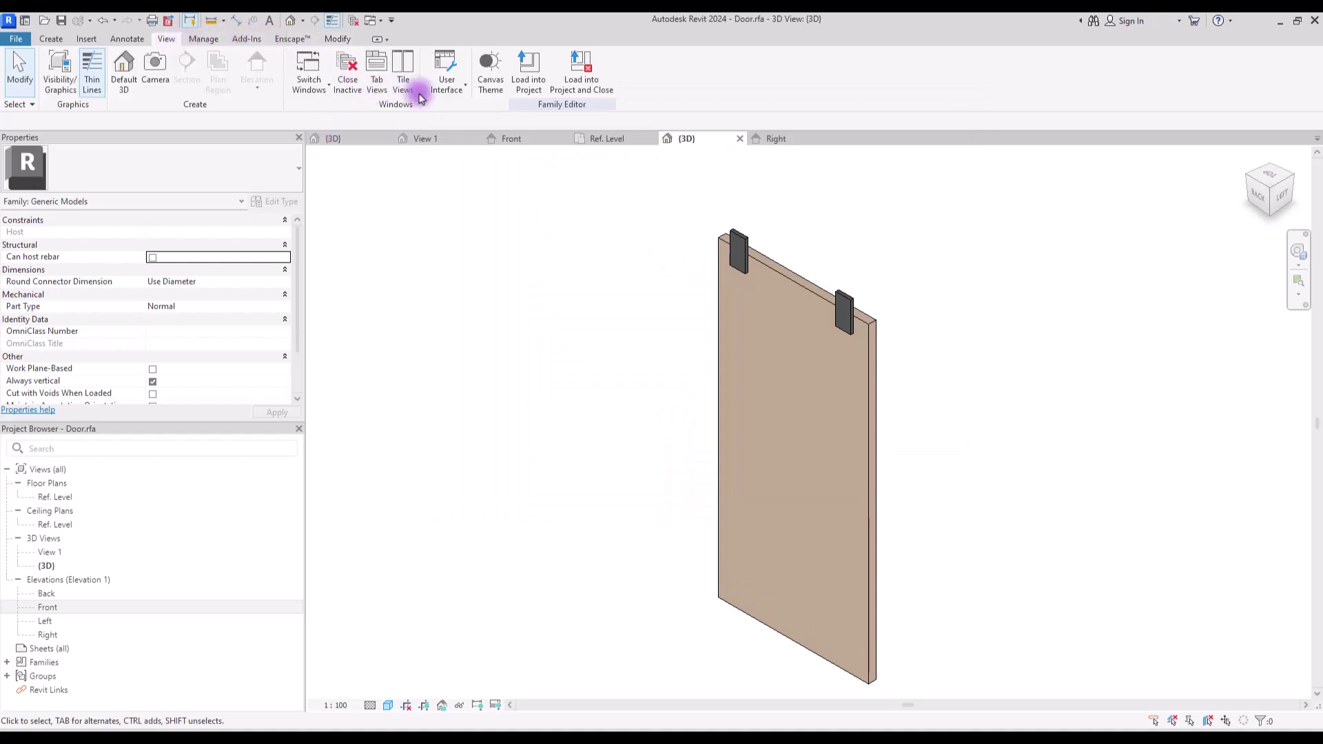
left_click(346, 67)
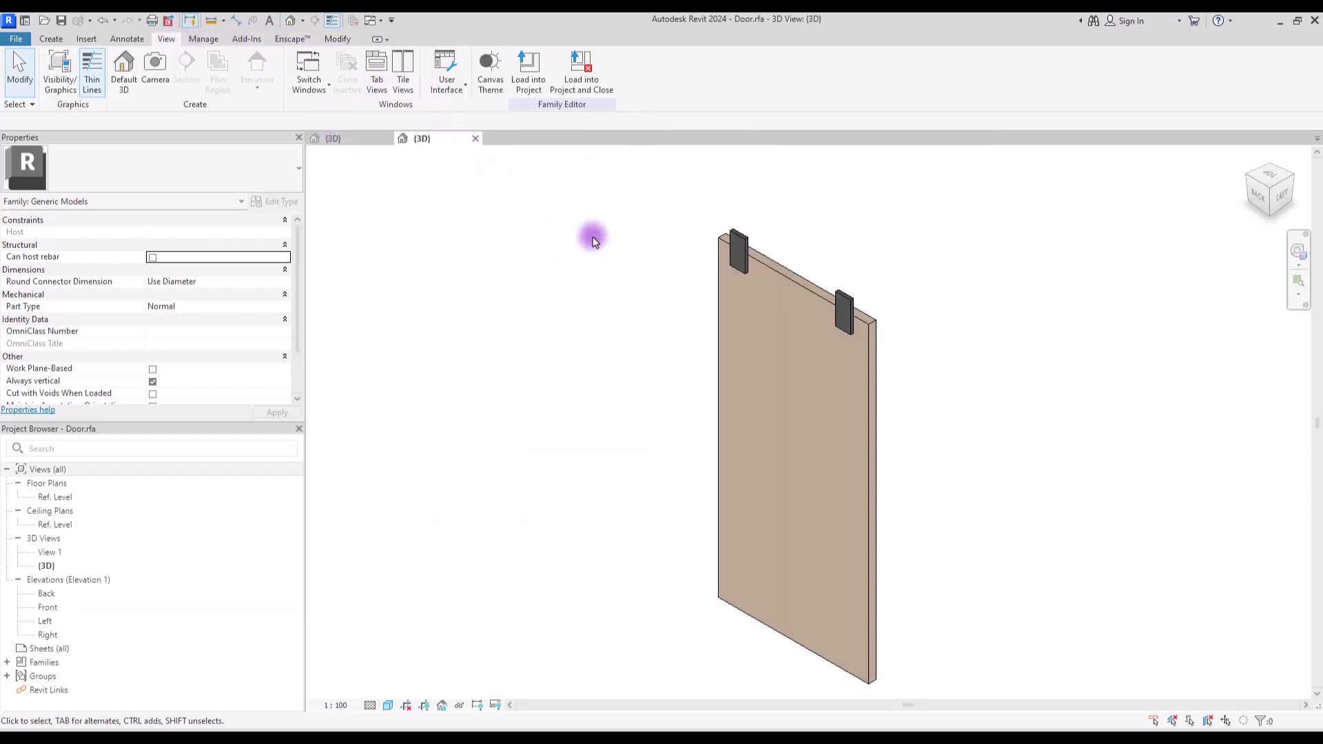
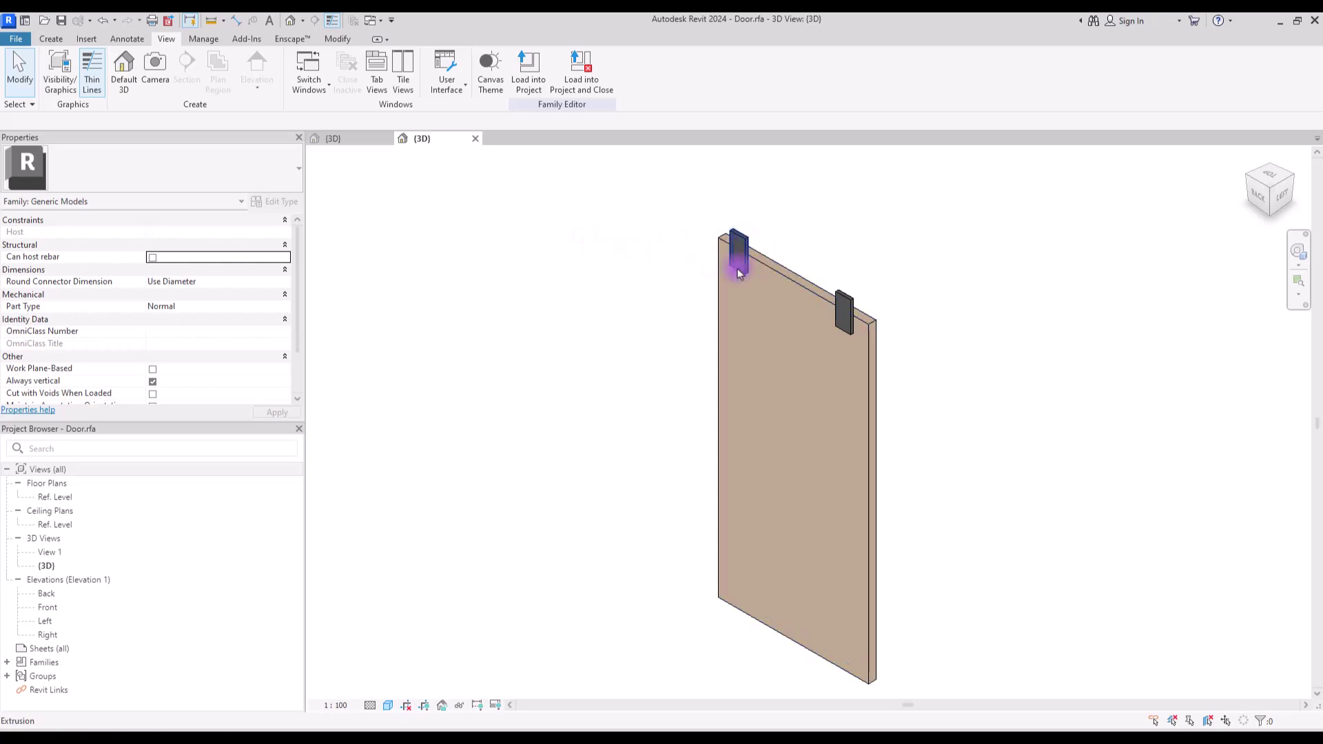
left_click(337, 139)
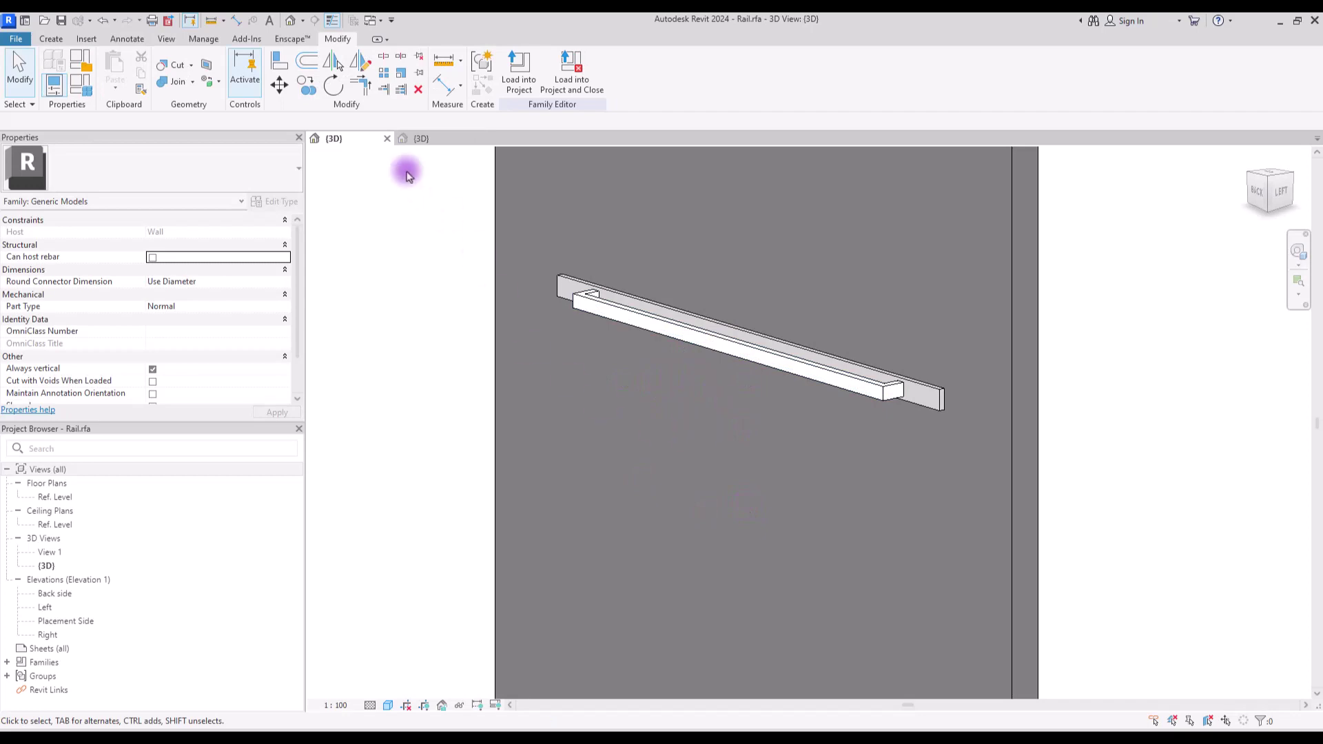
key("ctrl+Tab")
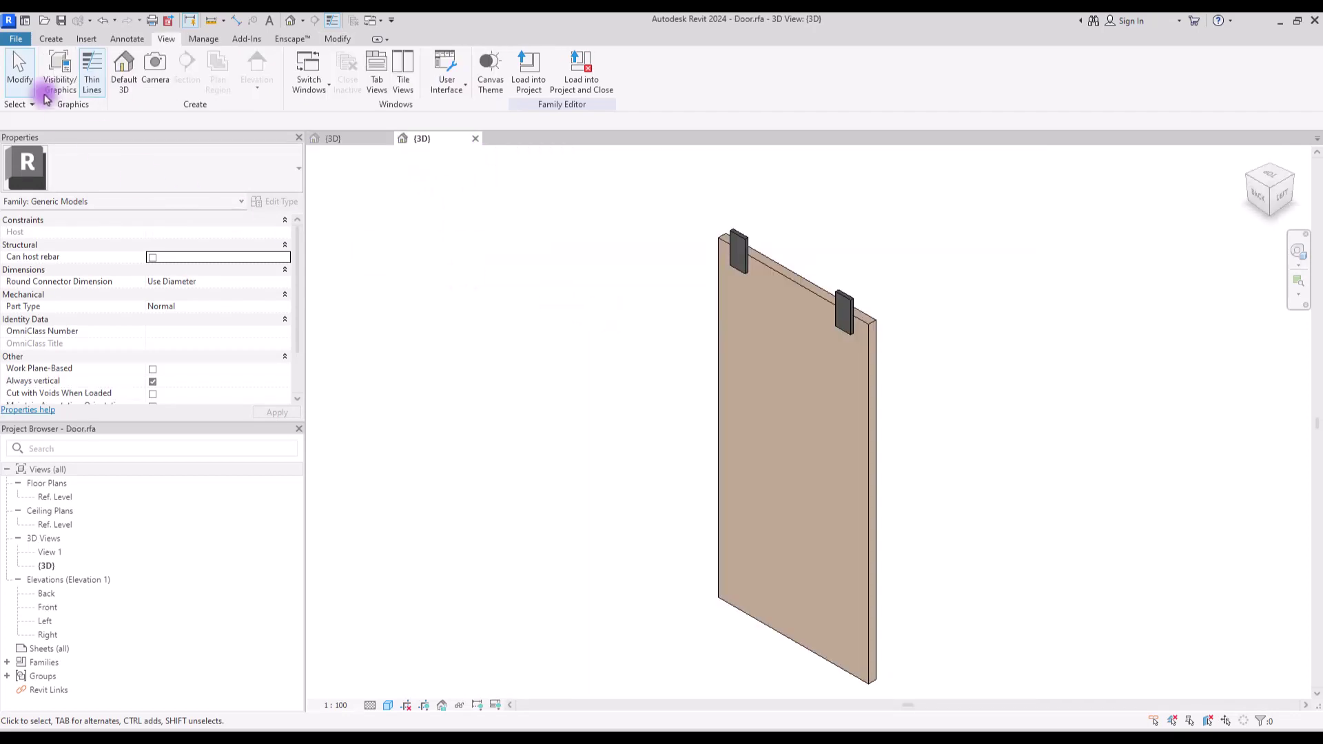
Create a new family from the English-Imperial template Generic Model.rft.
left_click(15, 38)
mouse_move(48, 91)
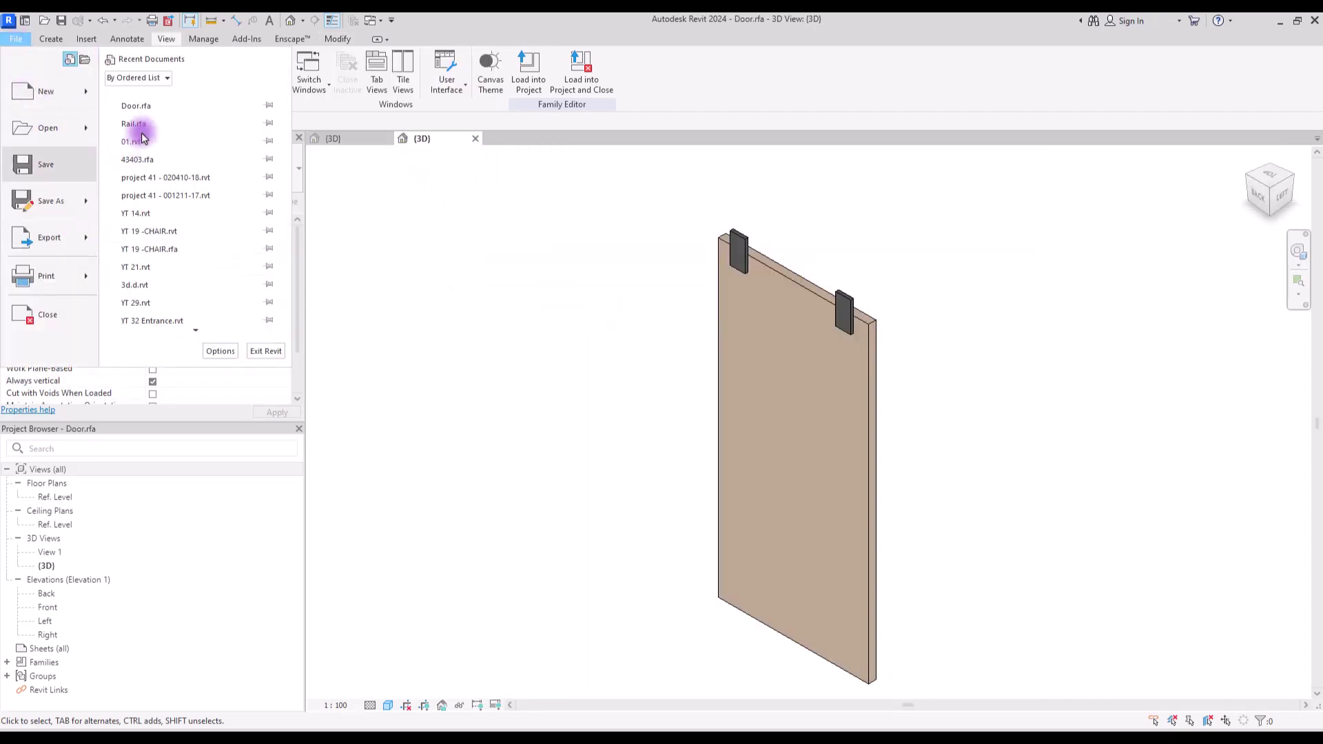
left_click(141, 129)
left_click(422, 592)
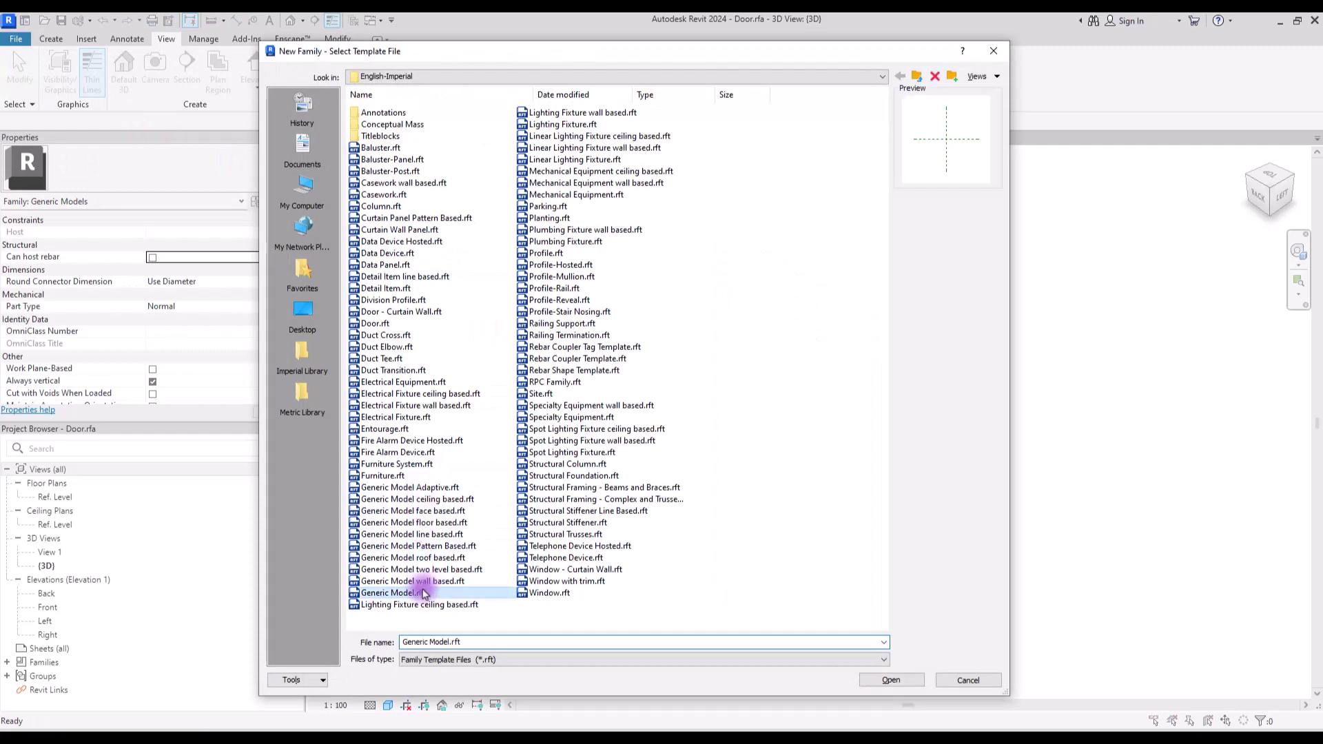
left_click(901, 678)
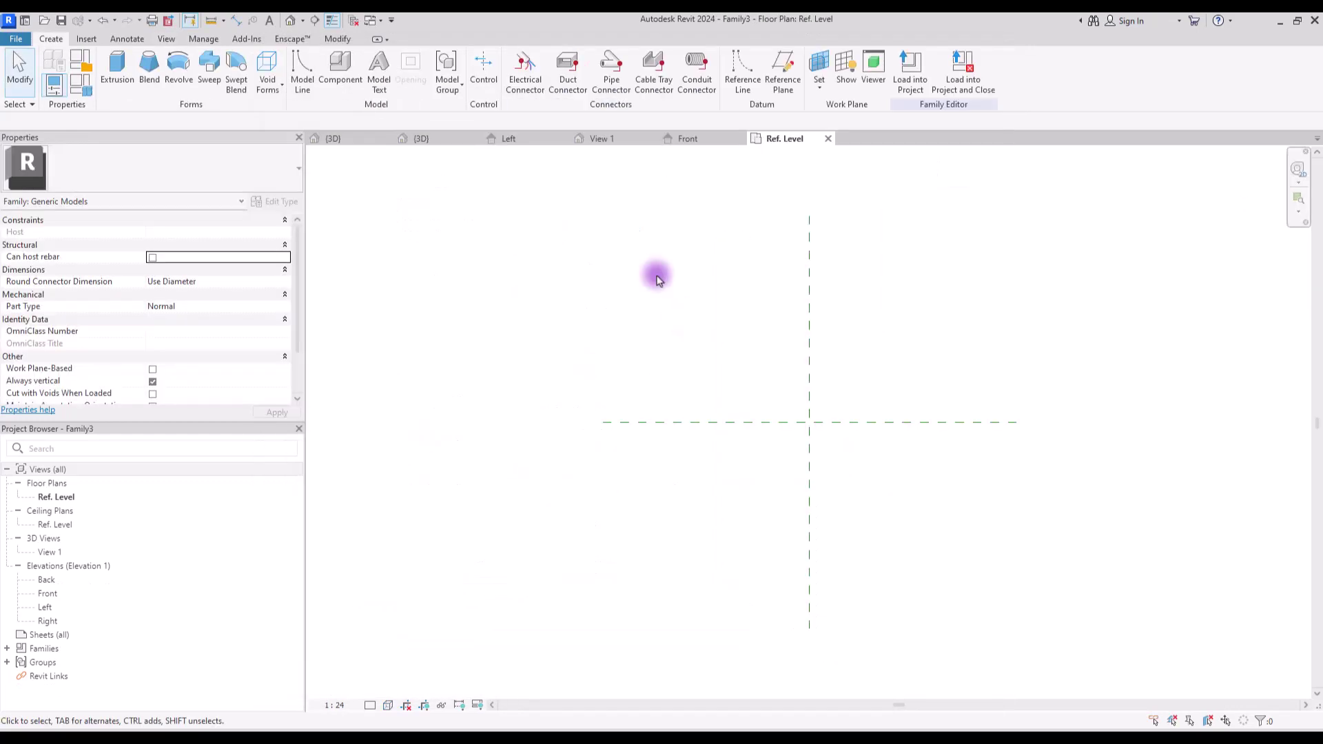
In the Left elevation, draw a horizontal reference plane about 0.66 above the Ref. Level, crossing the vertical centre plane.
double_click(45, 607)
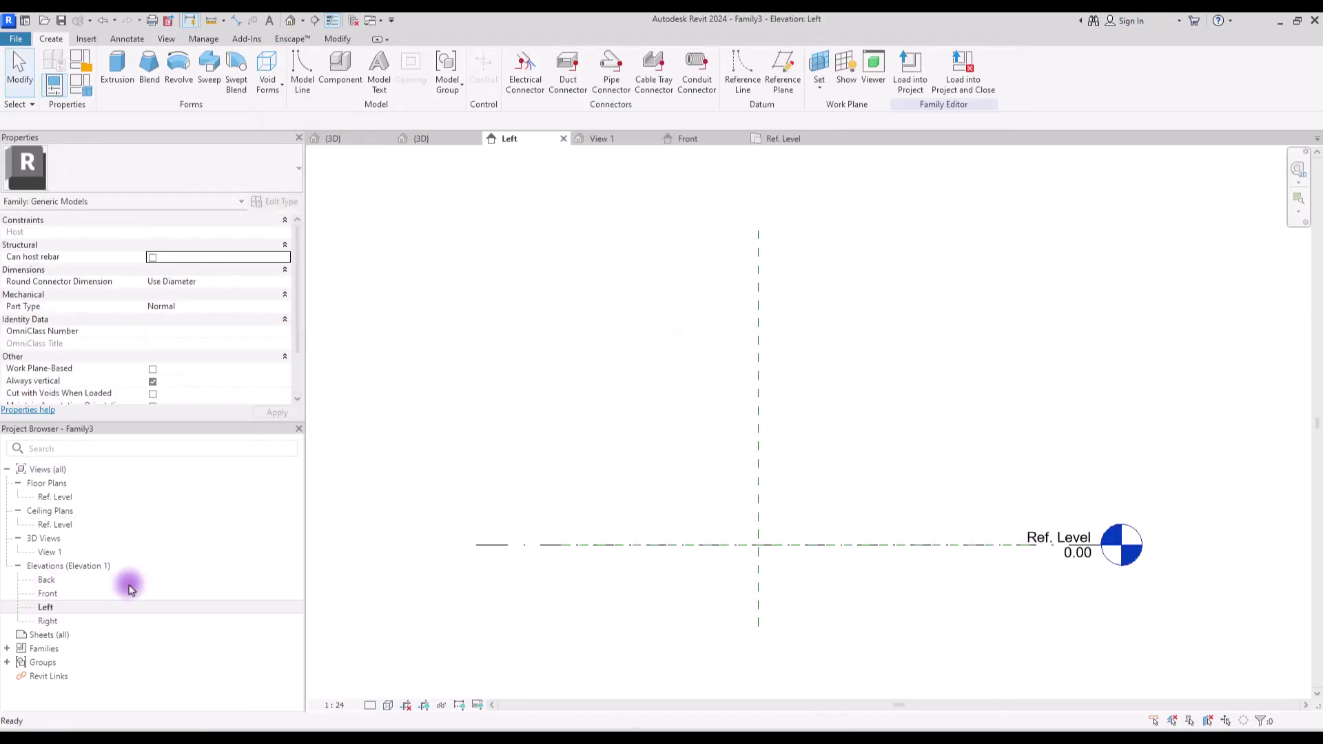
middle_click_drag(892, 464, 886, 411)
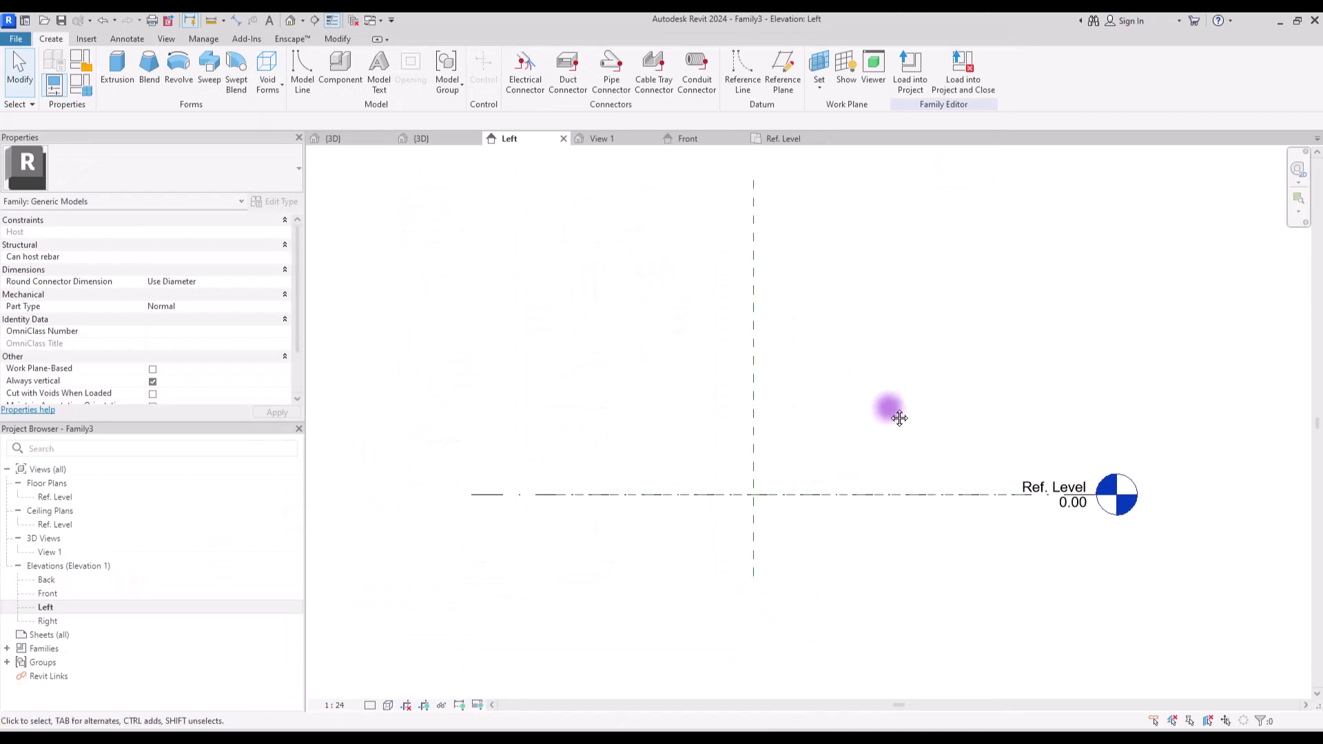
left_click(781, 69)
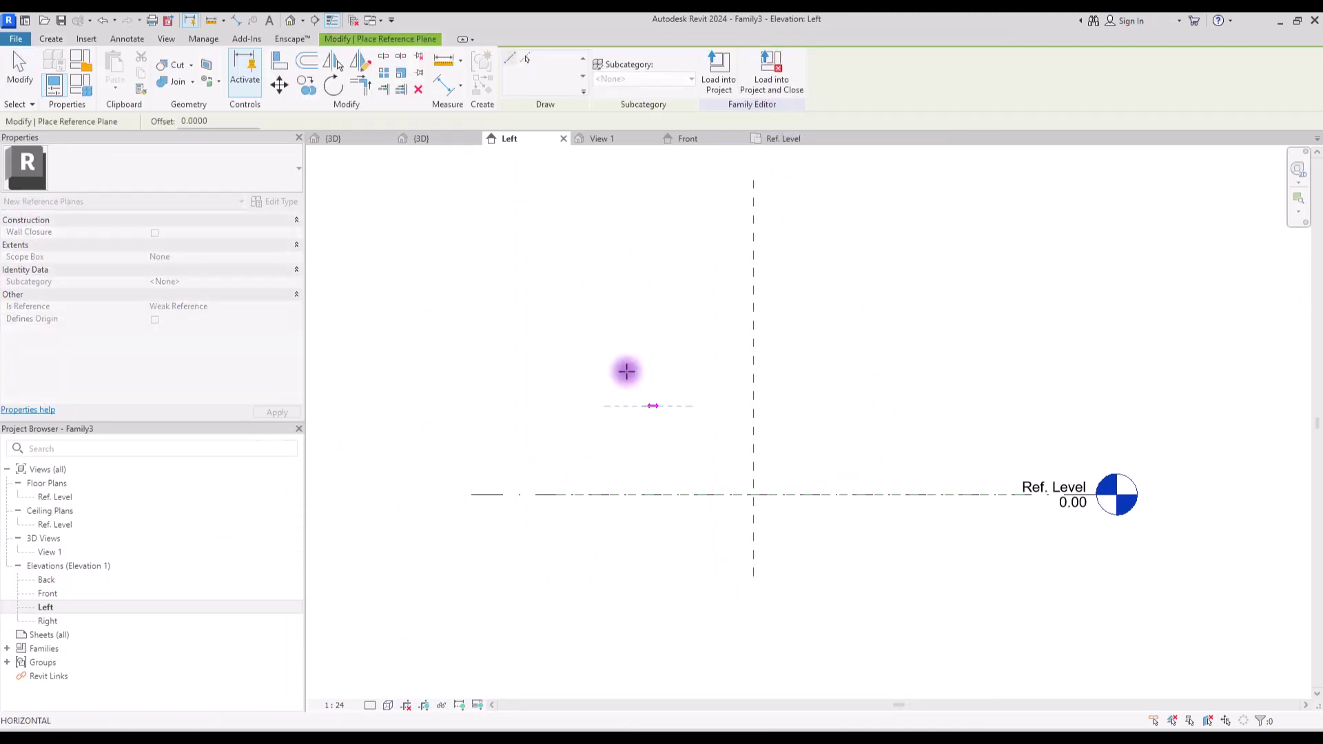
key("Escape")
key("Escape")
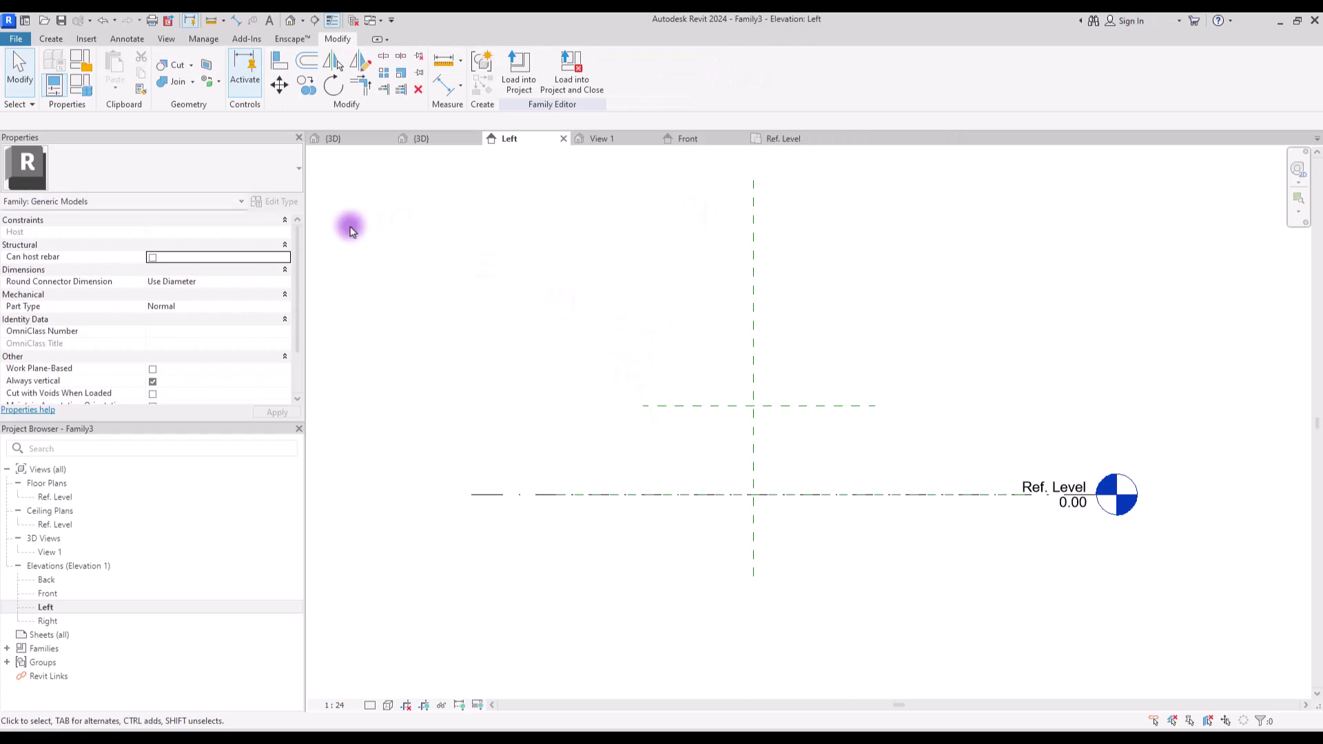
Start a Revolve and draw a horizontal axis line 0.66 long on the new reference plane, across the centre plane.
left_click(52, 39)
left_click(179, 68)
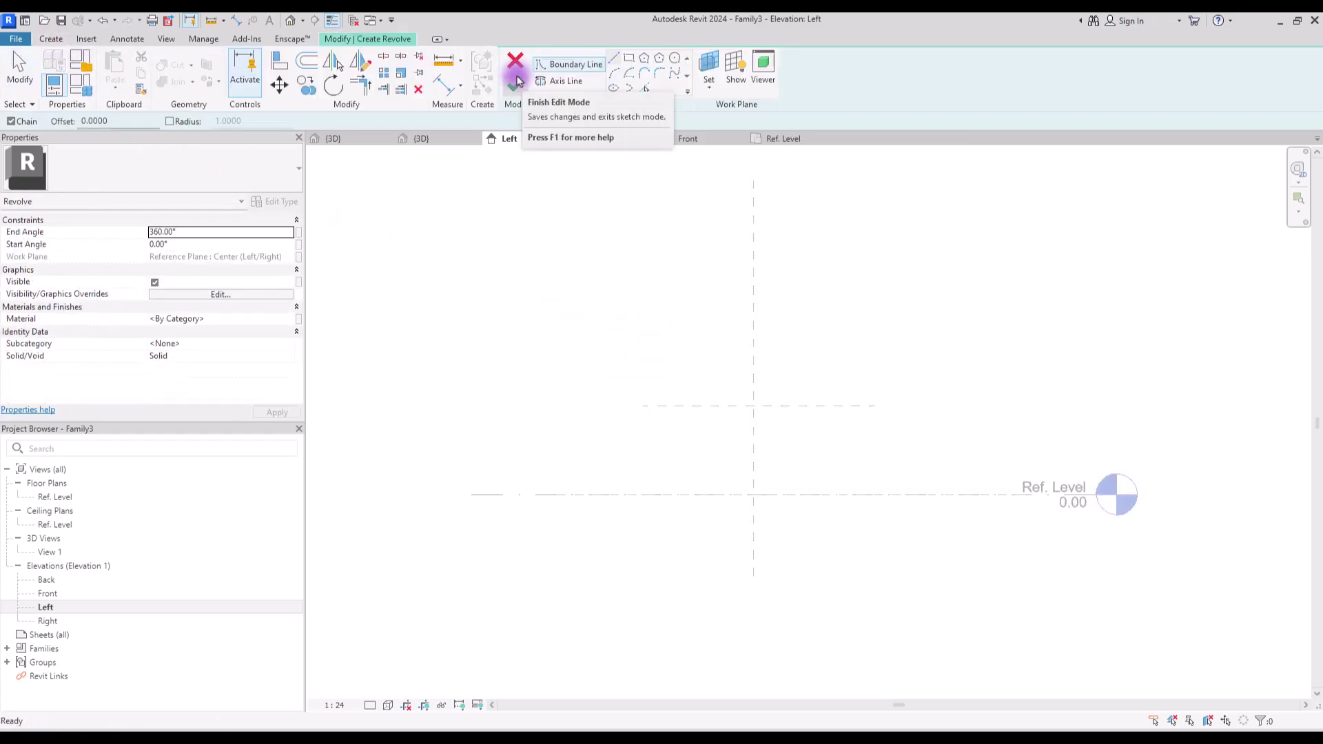
left_click(565, 81)
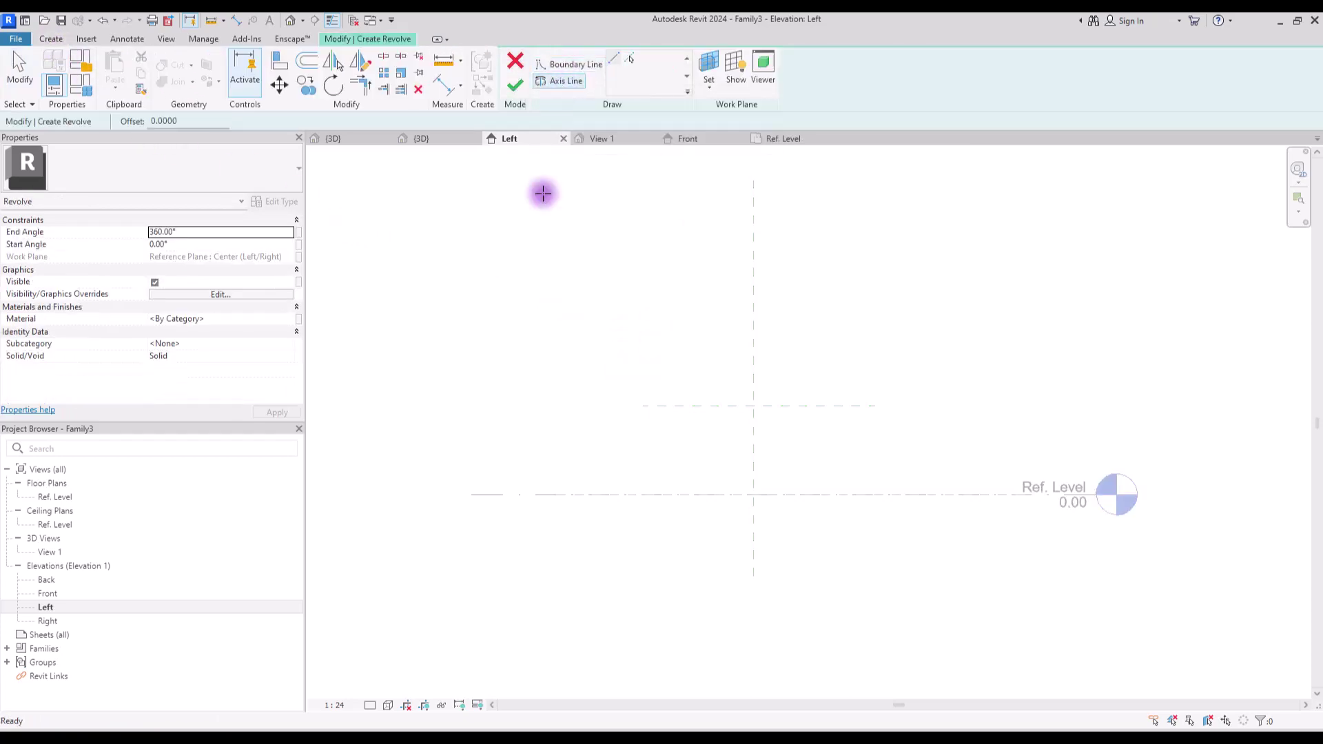
left_click(702, 406)
left_click(791, 407)
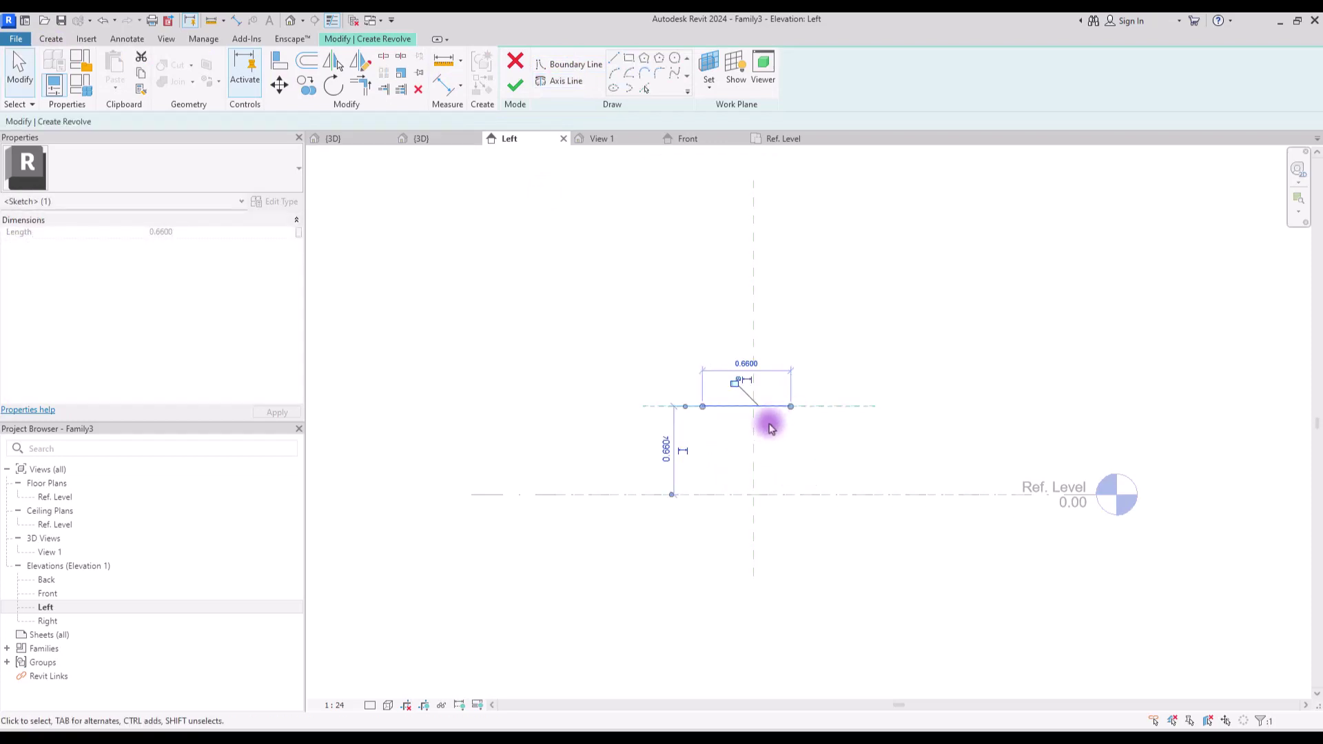
Sketch an open U-shaped boundary just above the axis, about 0.24 wide and 0.175 high, with a slot about 0.12 wide and 0.135 deep.
scroll(758, 386, "up", 5)
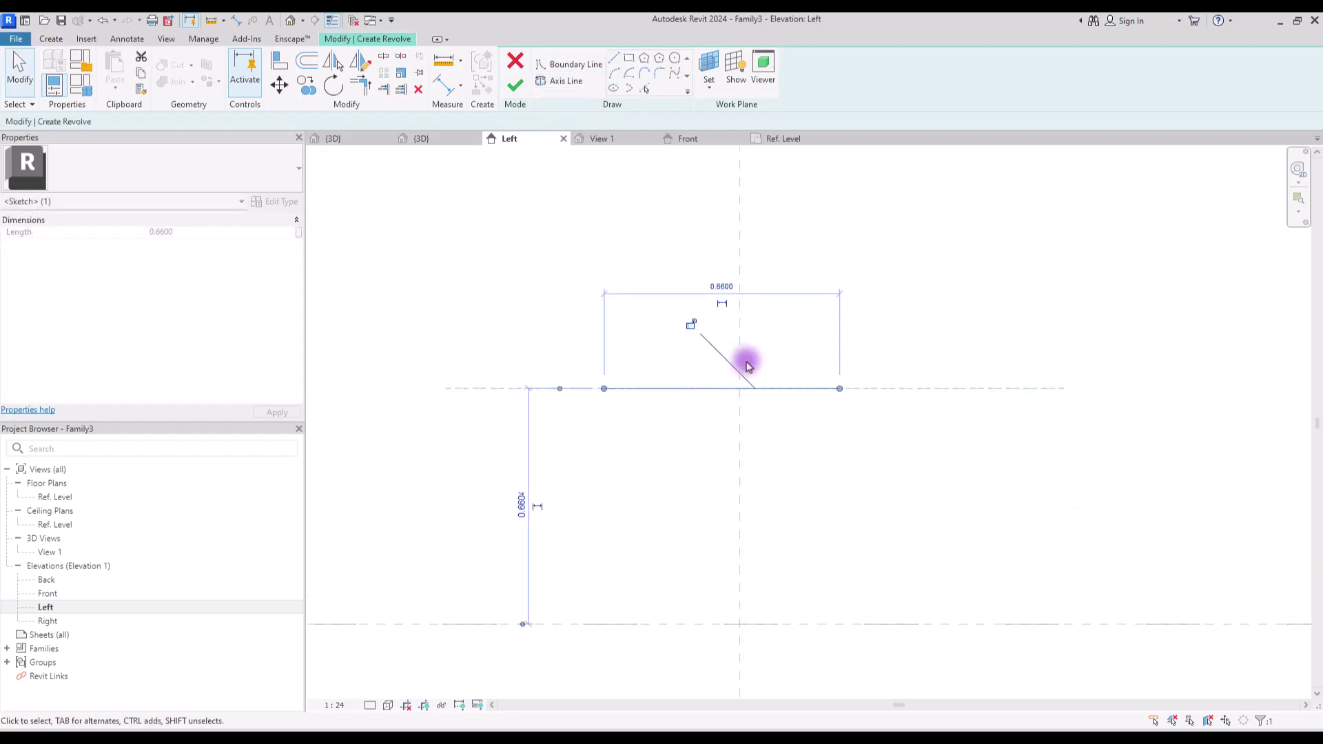
left_click(557, 63)
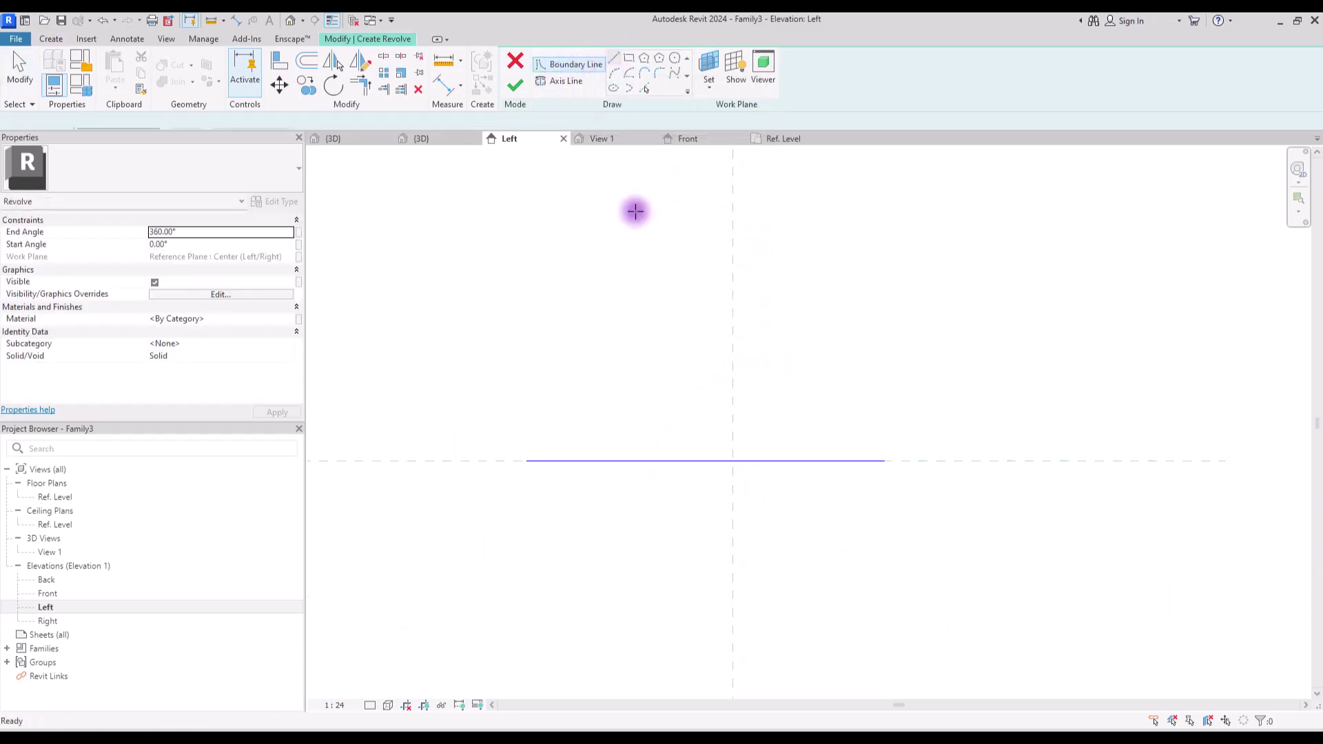
scroll(718, 395, "up", 1)
left_click(733, 445)
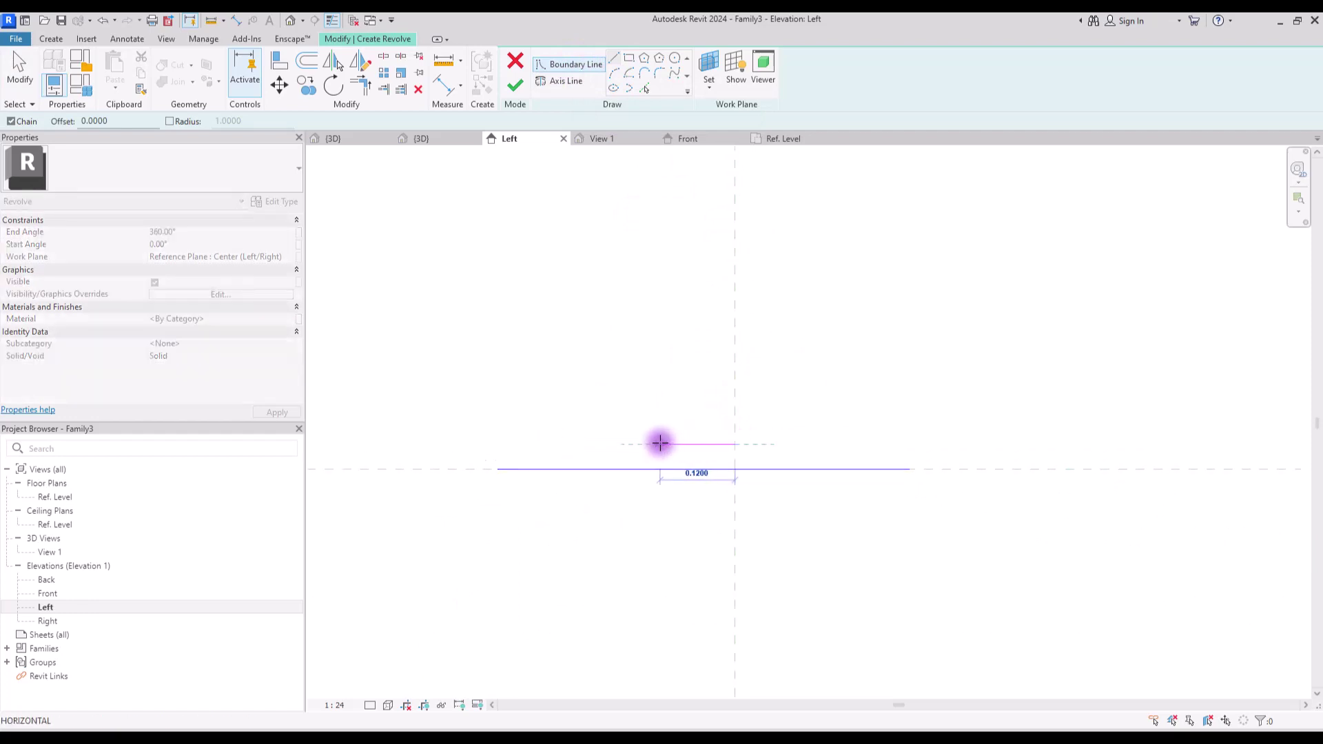
left_click(660, 444)
left_click(660, 335)
left_click(698, 336)
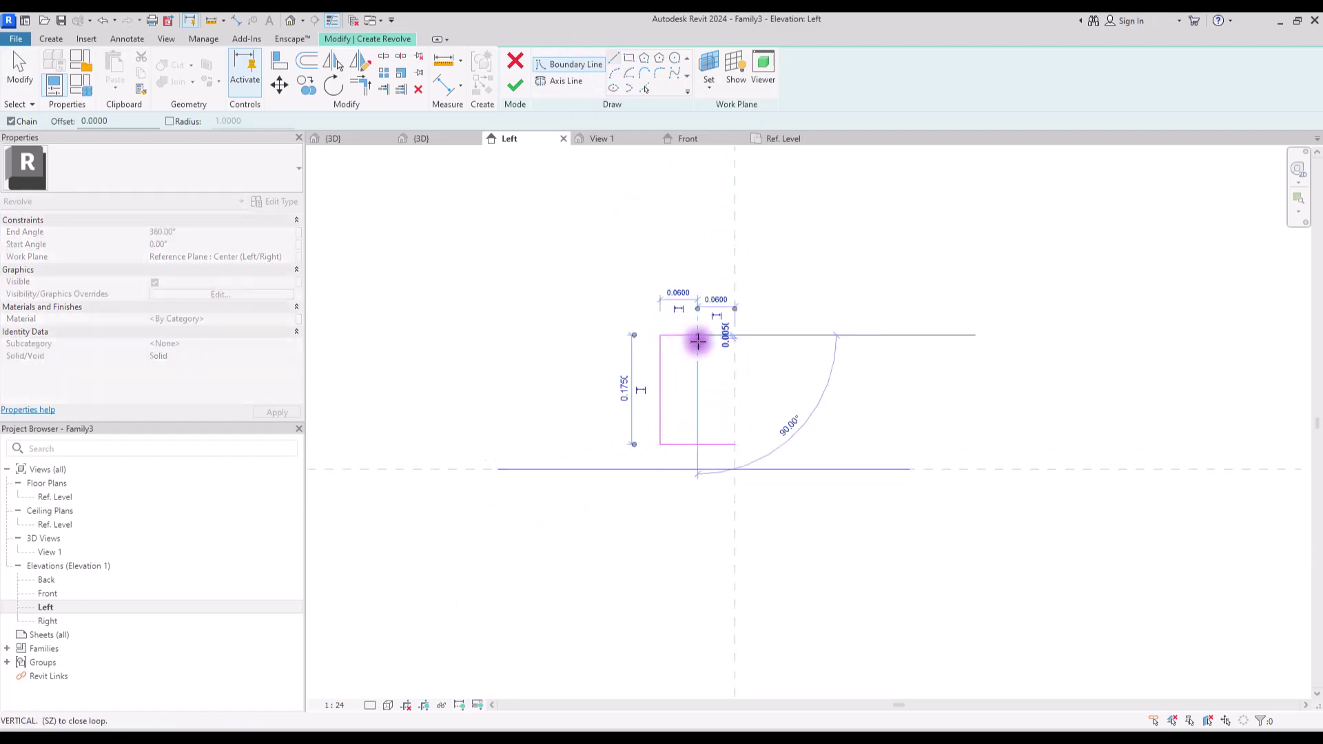
left_click(697, 420)
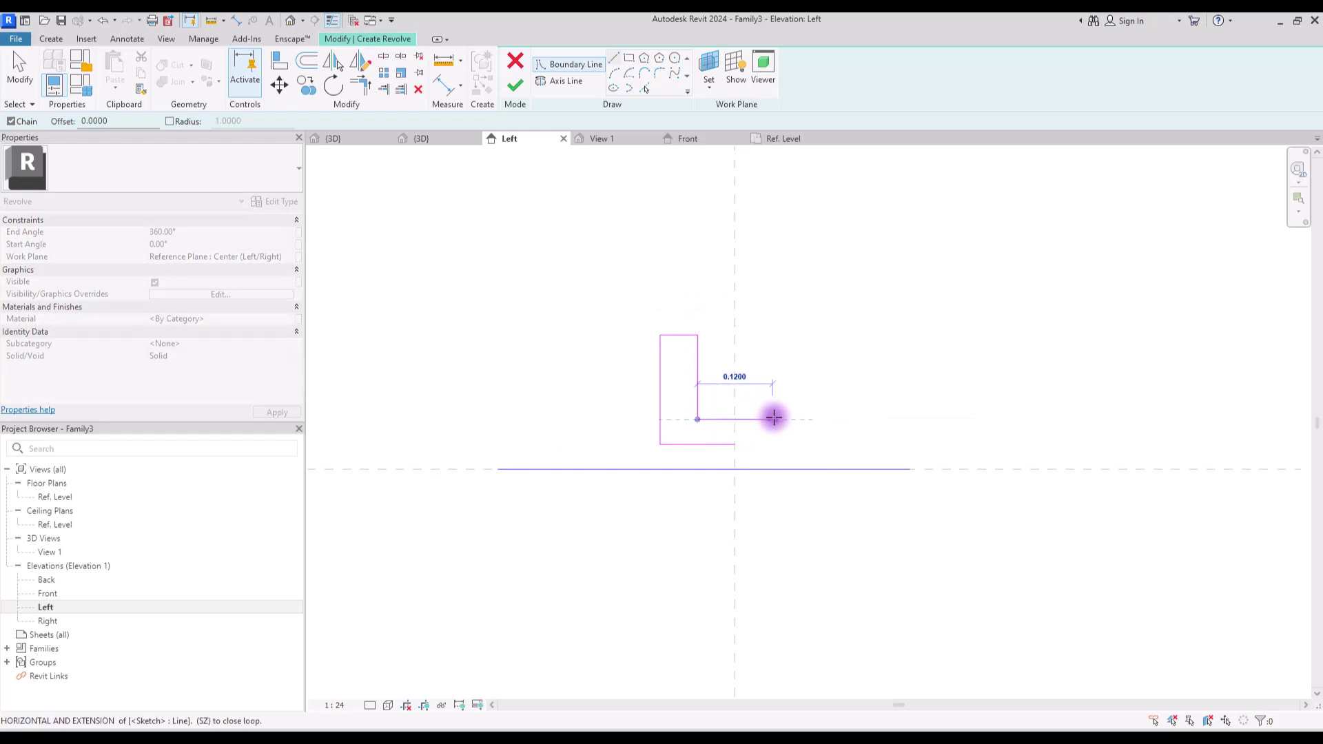
left_click(772, 420)
left_click(772, 335)
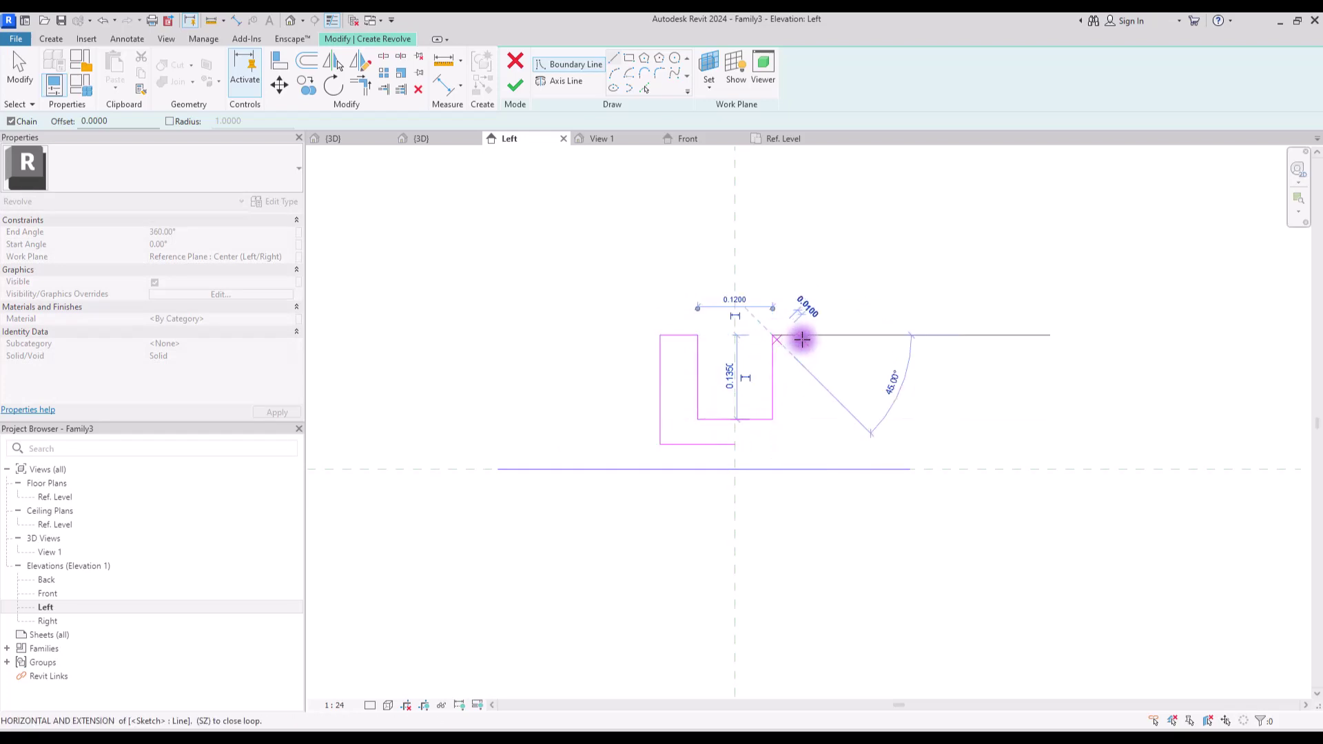
left_click(809, 336)
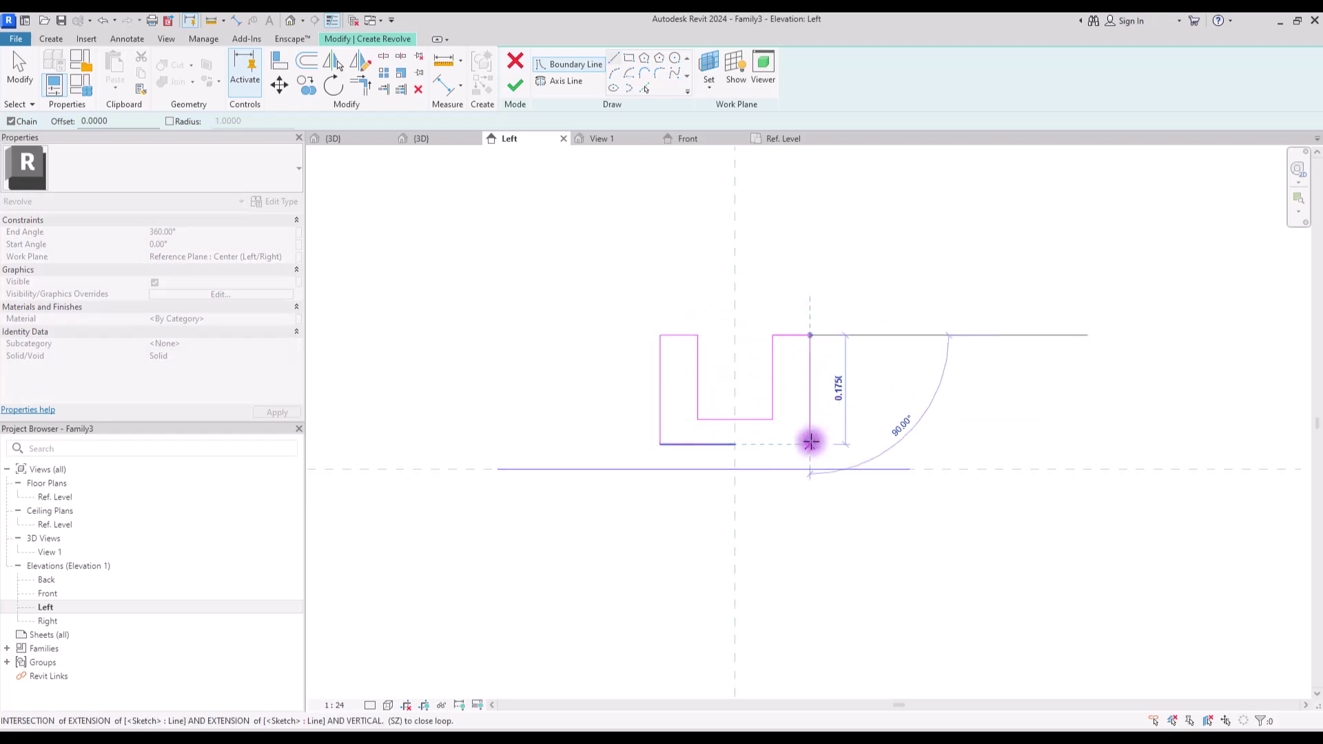
left_click(810, 443)
Close the U-shaped boundary by trimming its bottom line and outer right line to a corner.
left_click(359, 86)
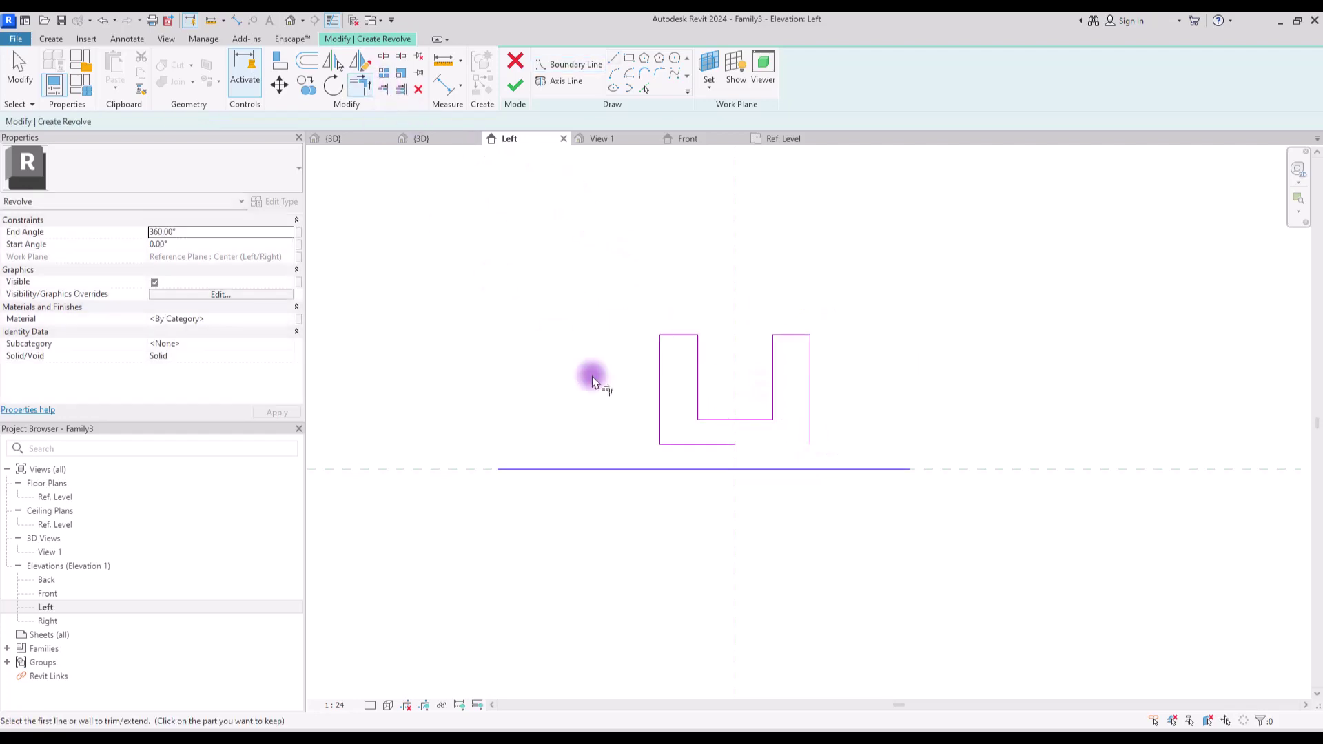
left_click(723, 444)
left_click(810, 405)
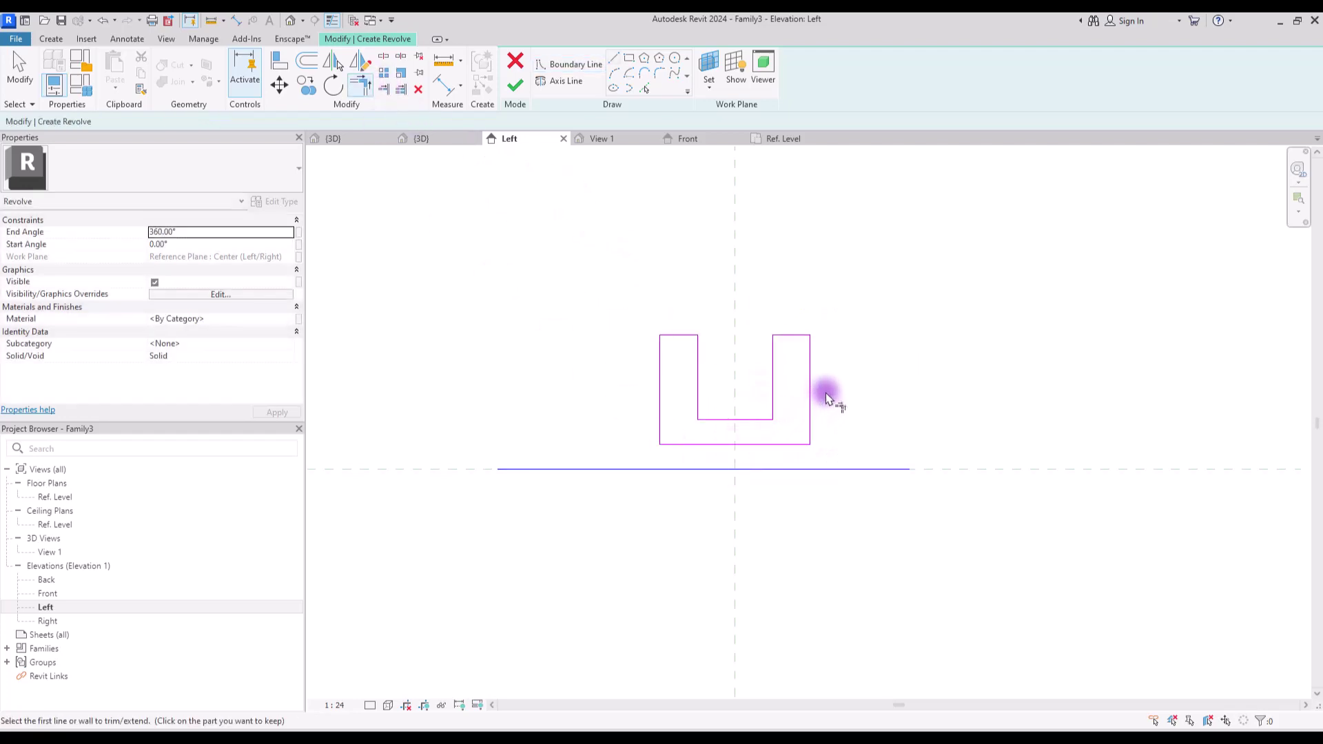
key("Escape")
Draw two horizontal reference planes across the profile, one just above the arm tops and one just above the slot's bottom edge.
scroll(729, 265, "down", 3)
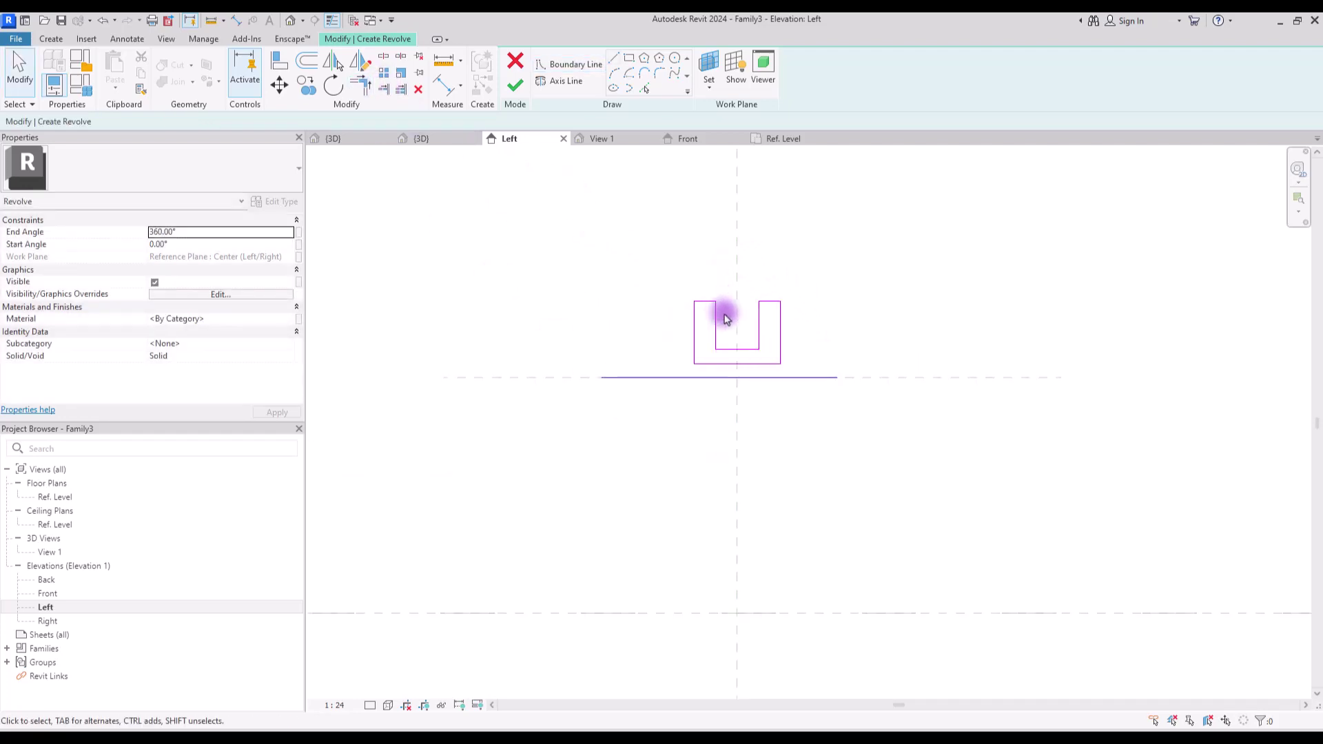
scroll(725, 313, "up", 3)
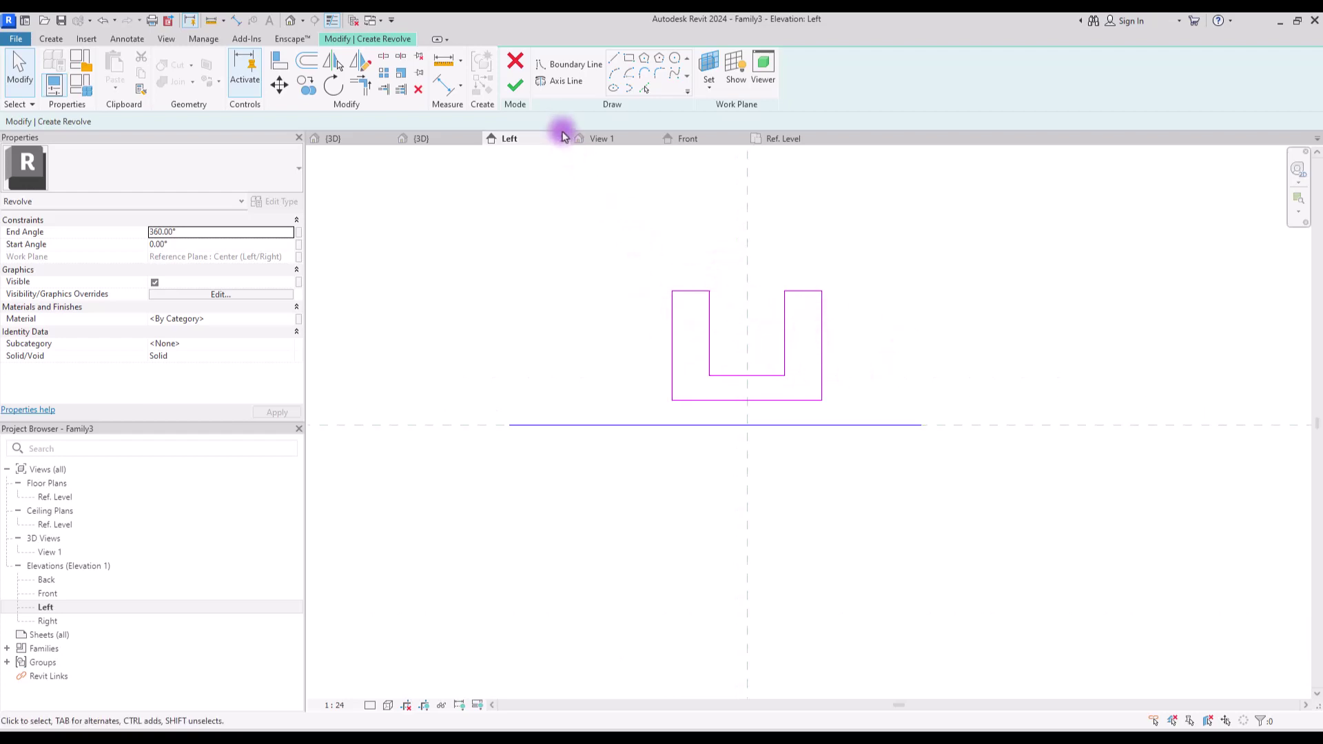
left_click(51, 40)
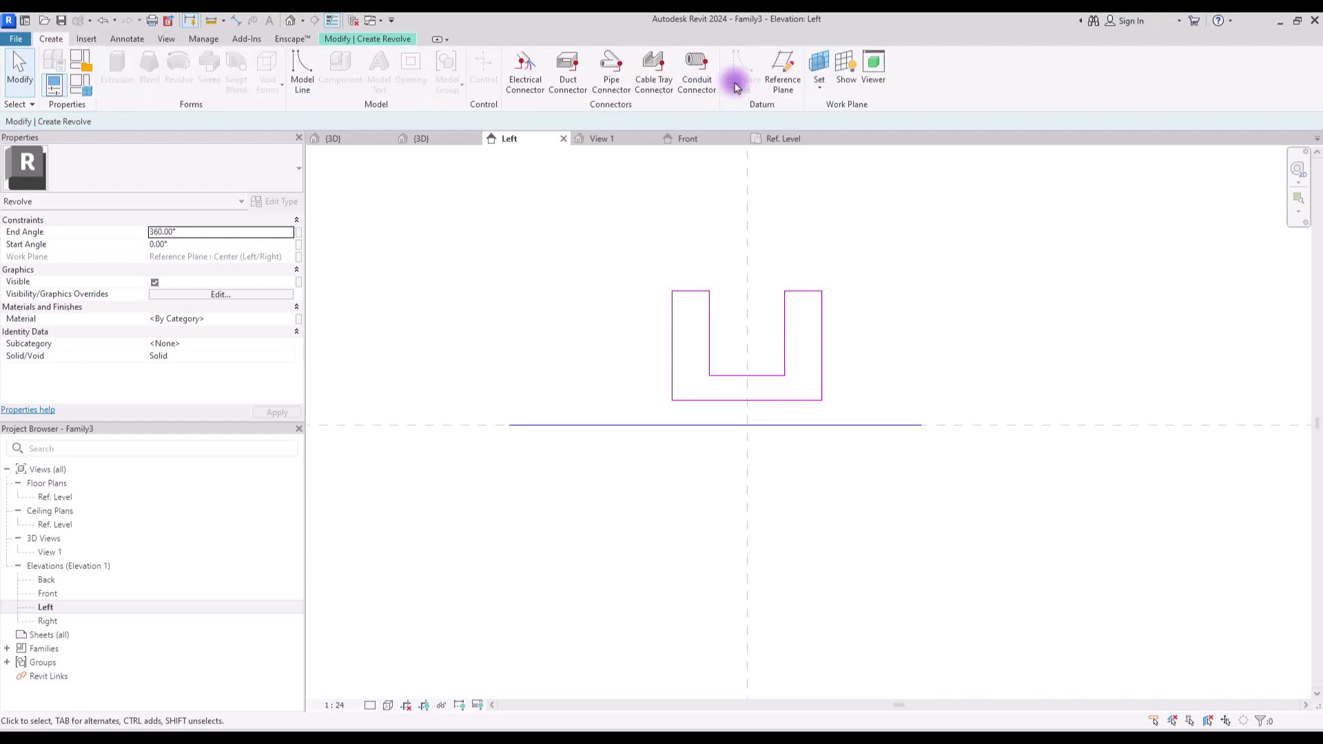
left_click(782, 66)
left_click(462, 280)
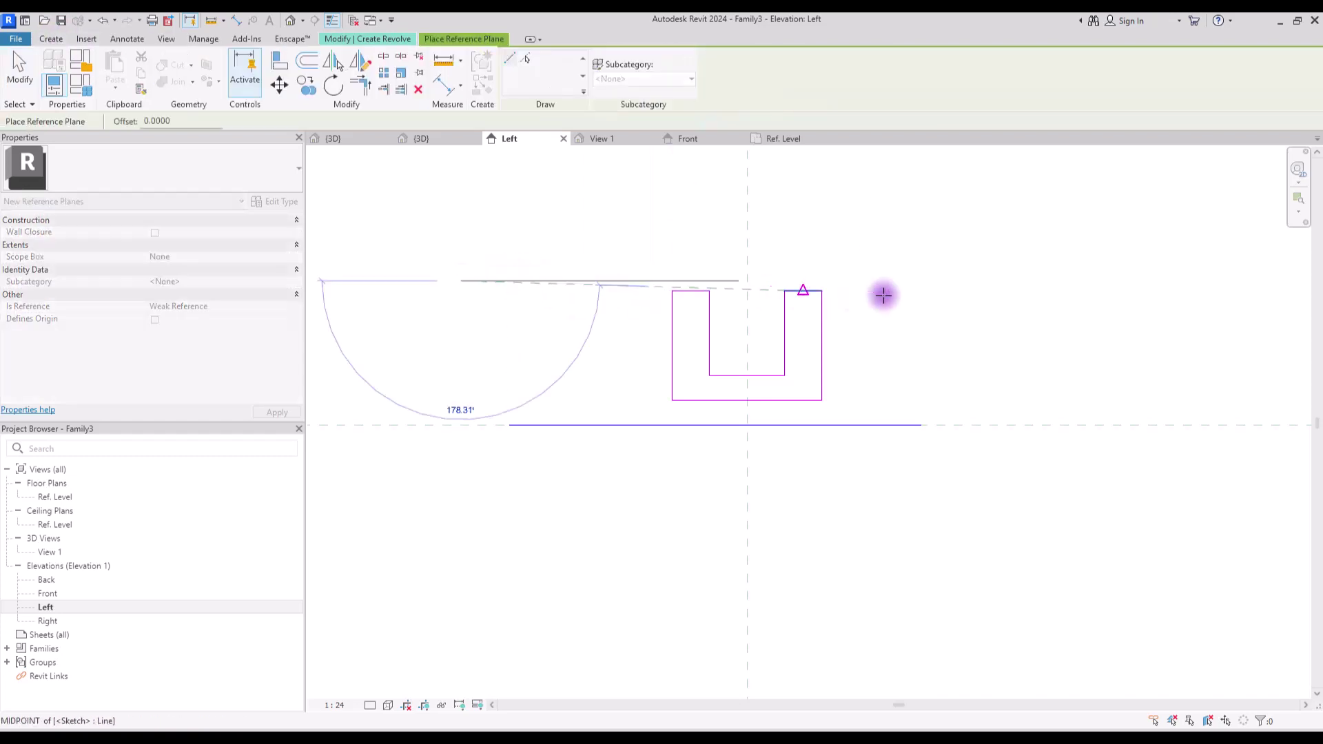
left_click(1056, 281)
left_click(534, 366)
left_click(1043, 366)
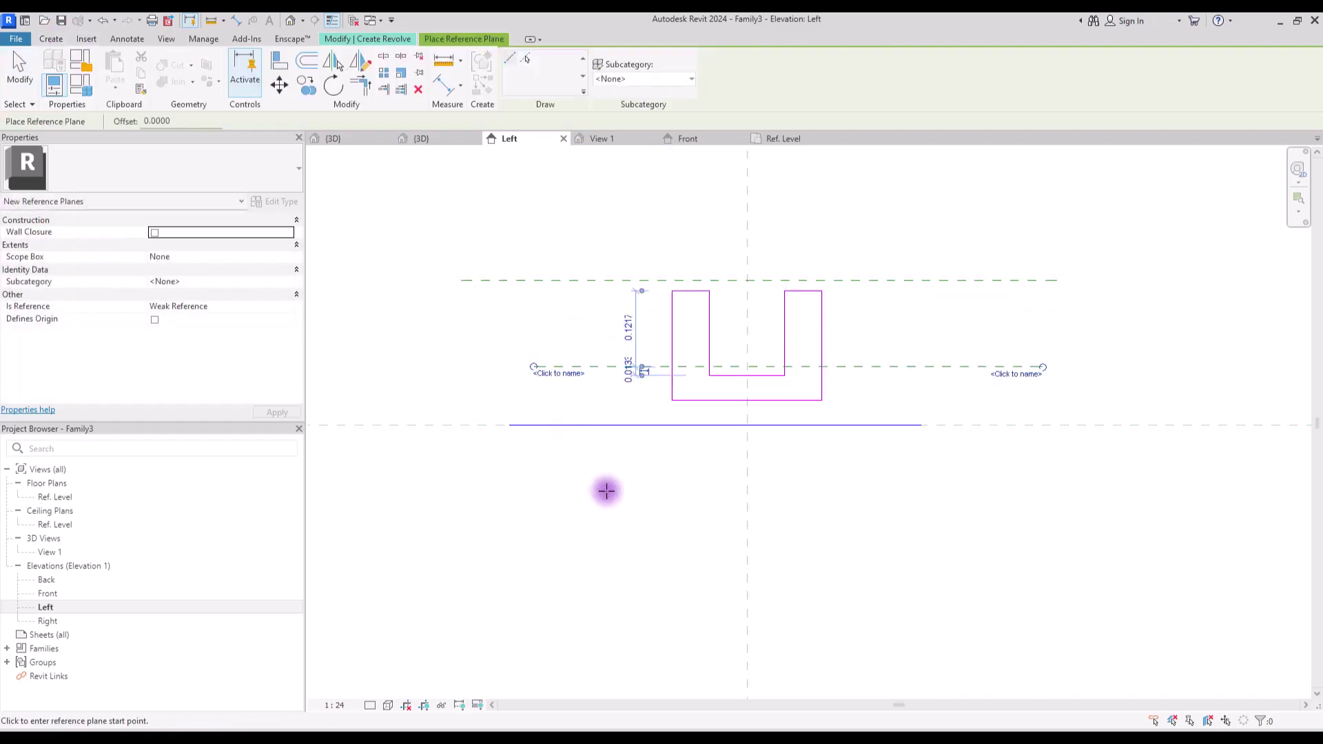
Draw two vertical reference planes along the left and right outer edges of the U-shaped profile.
left_click(671, 181)
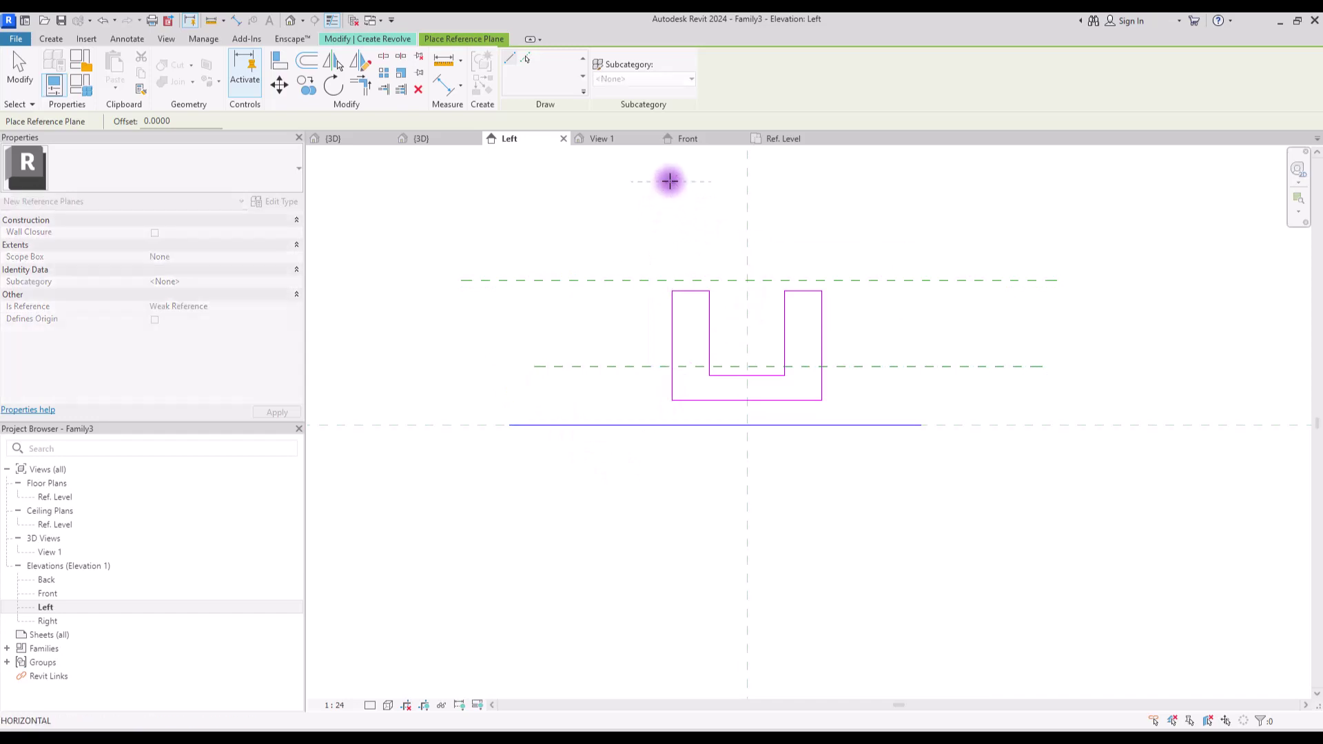
left_click(665, 576)
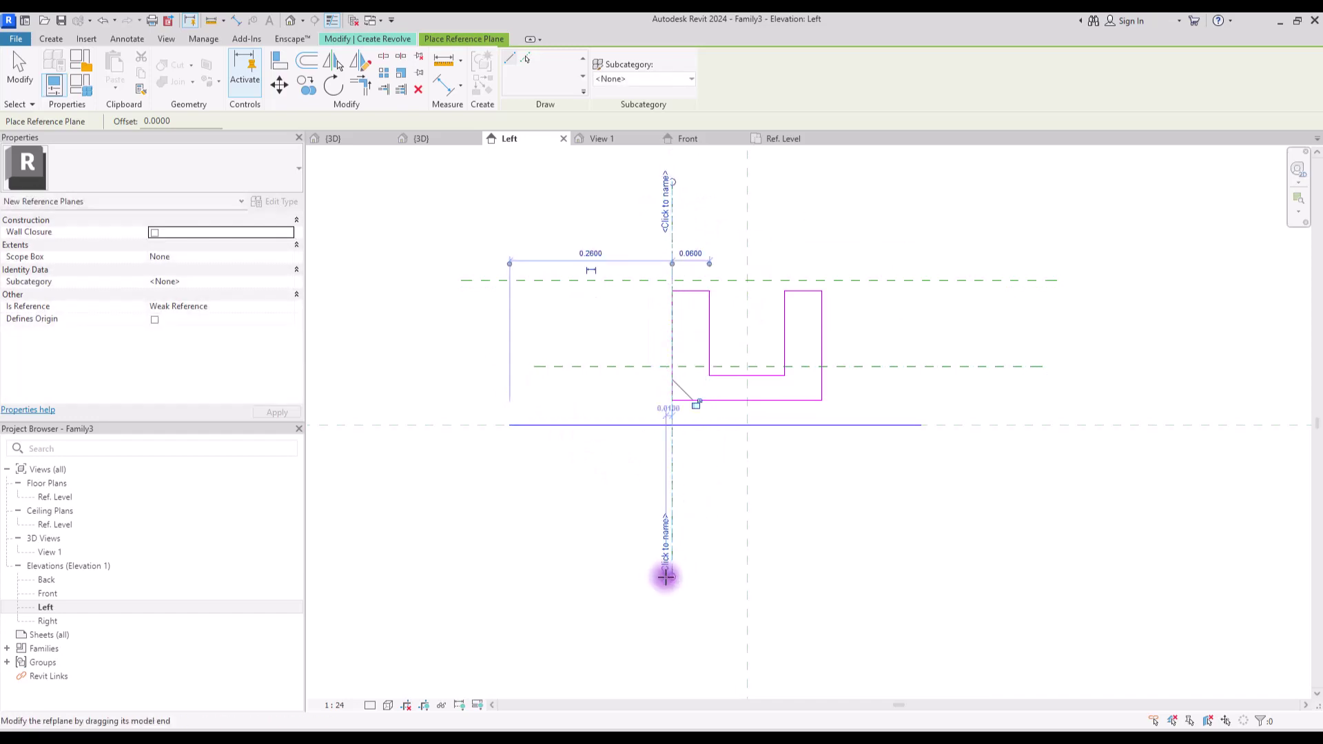
left_click(821, 182)
left_click(821, 563)
key("Escape")
key("Escape")
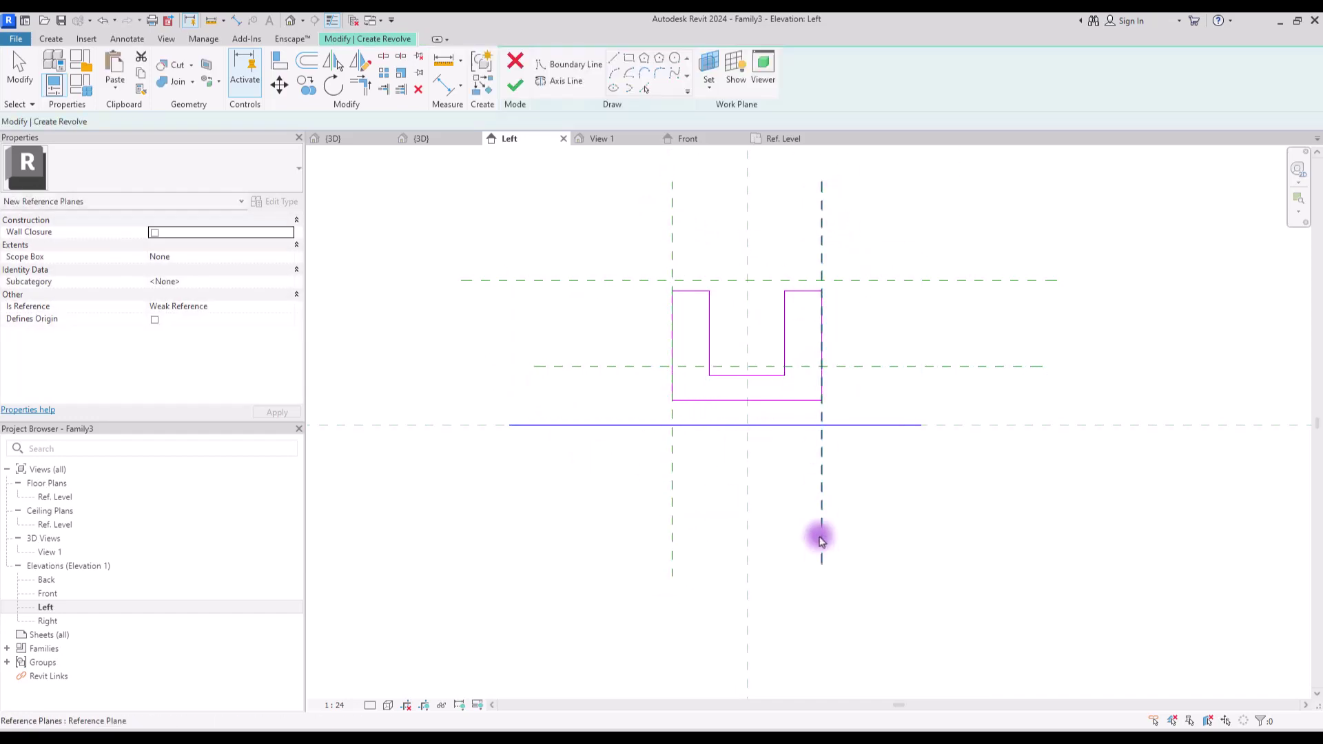
Align the top edges of both arms with the upper reference plane, and the lower reference plane with the slot's bottom edge.
scroll(762, 345, "down", 1)
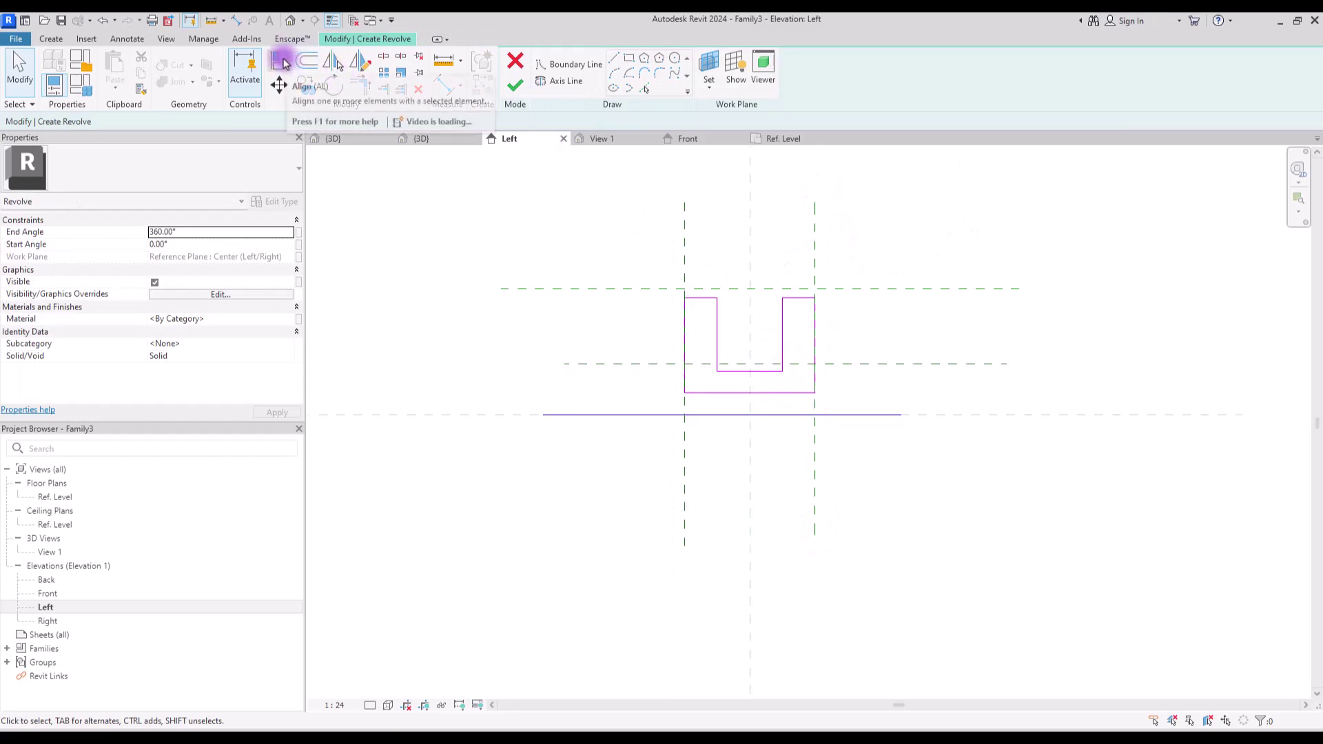
left_click(282, 63)
left_click(660, 289)
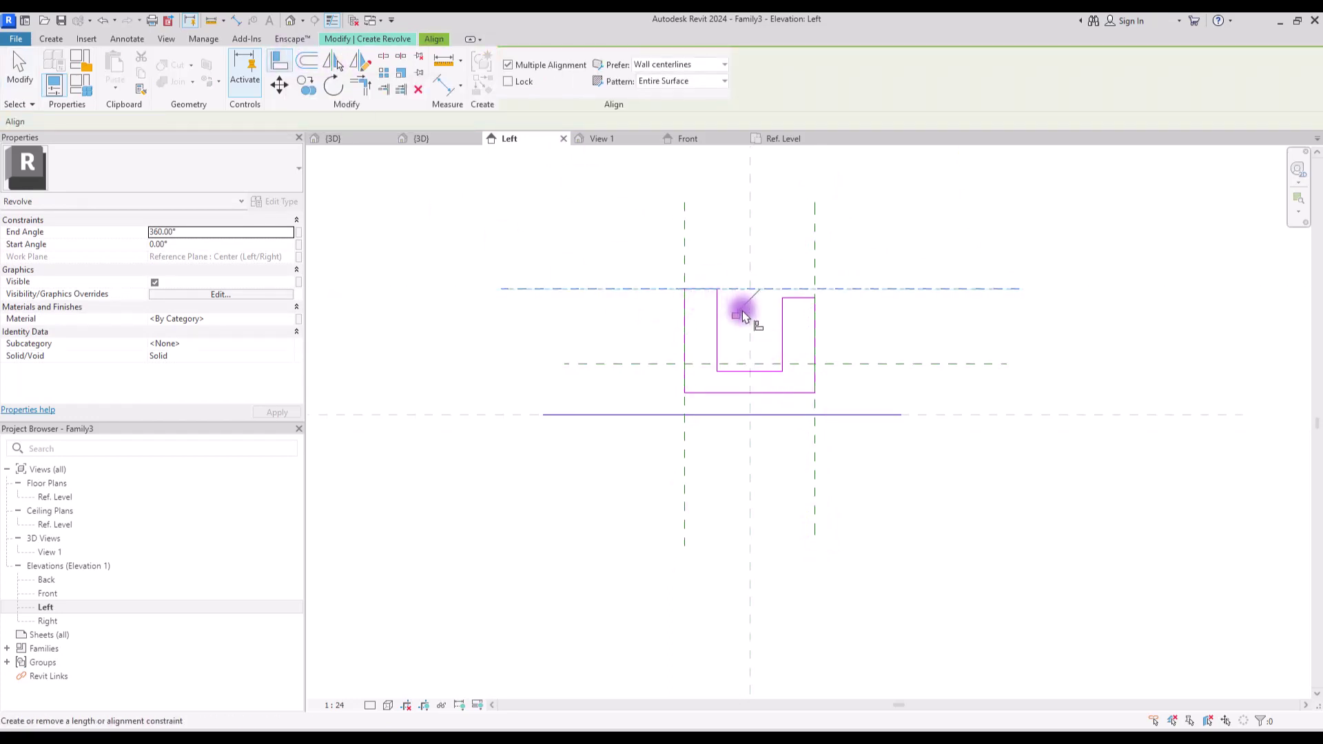
left_click(794, 296)
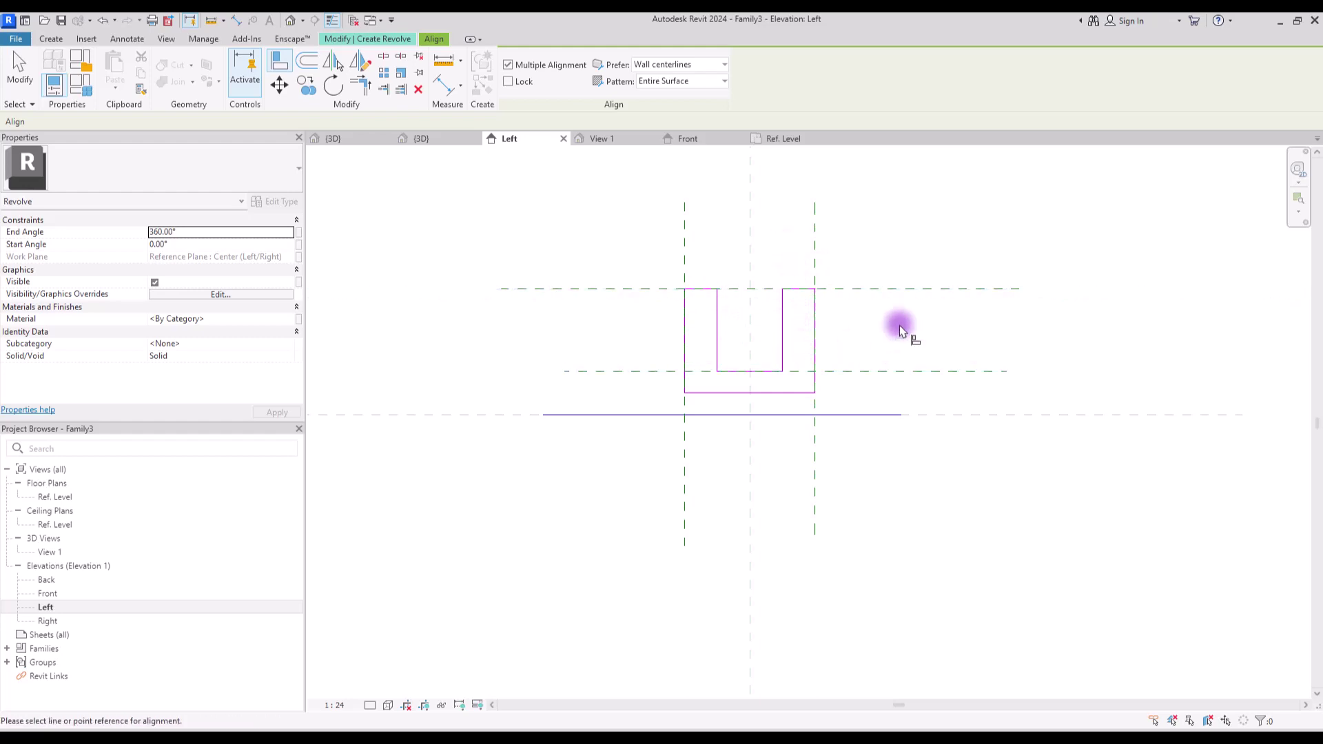
Dimension the slot's two inner edges to the vertical centre plane and make the two spacings equal.
left_click(443, 85)
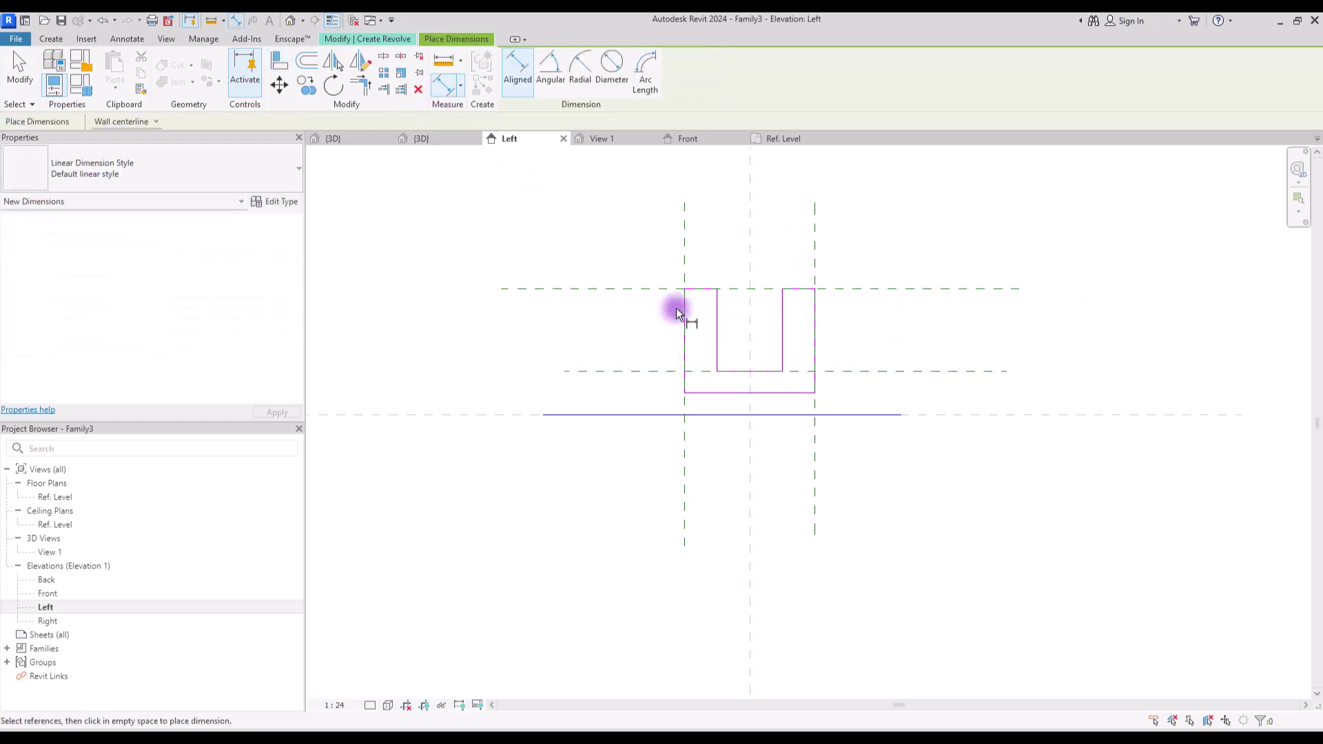
left_click(746, 313)
left_click(782, 313)
left_click(945, 200)
scroll(756, 431, "down", 2)
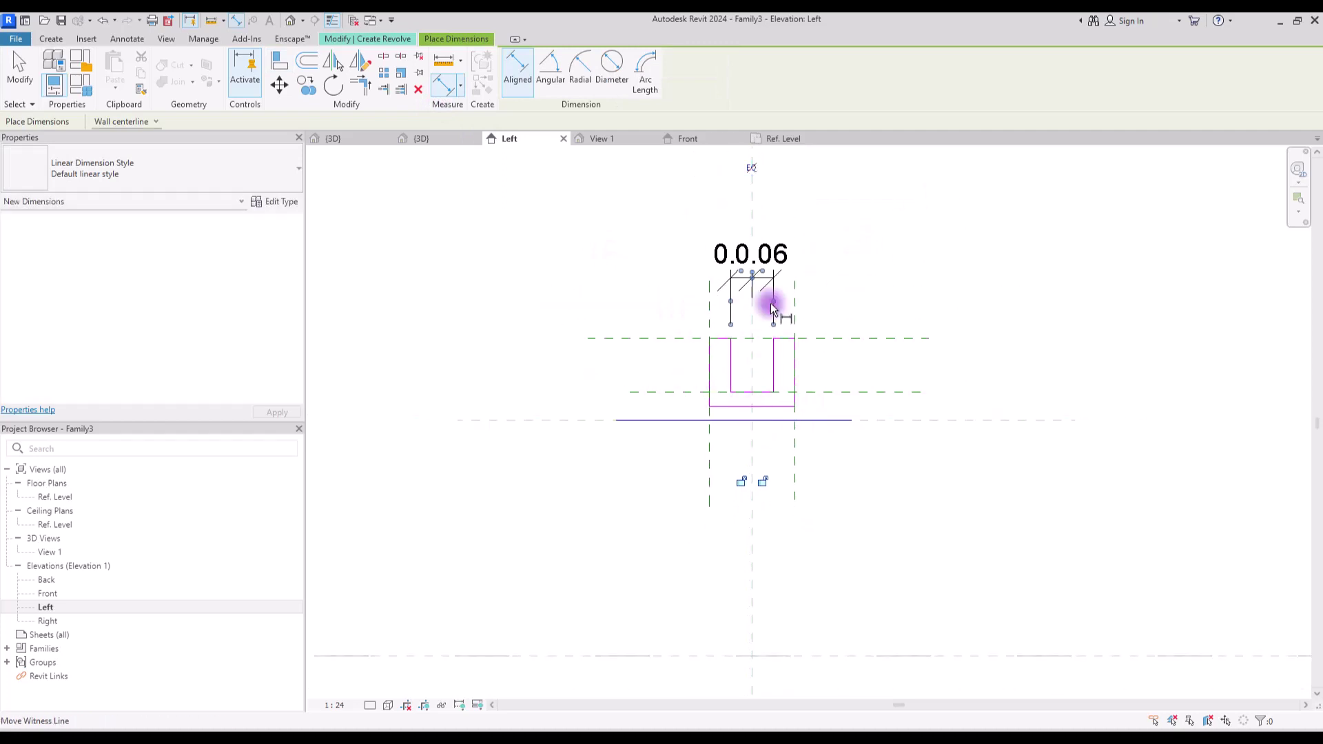
left_click(752, 168)
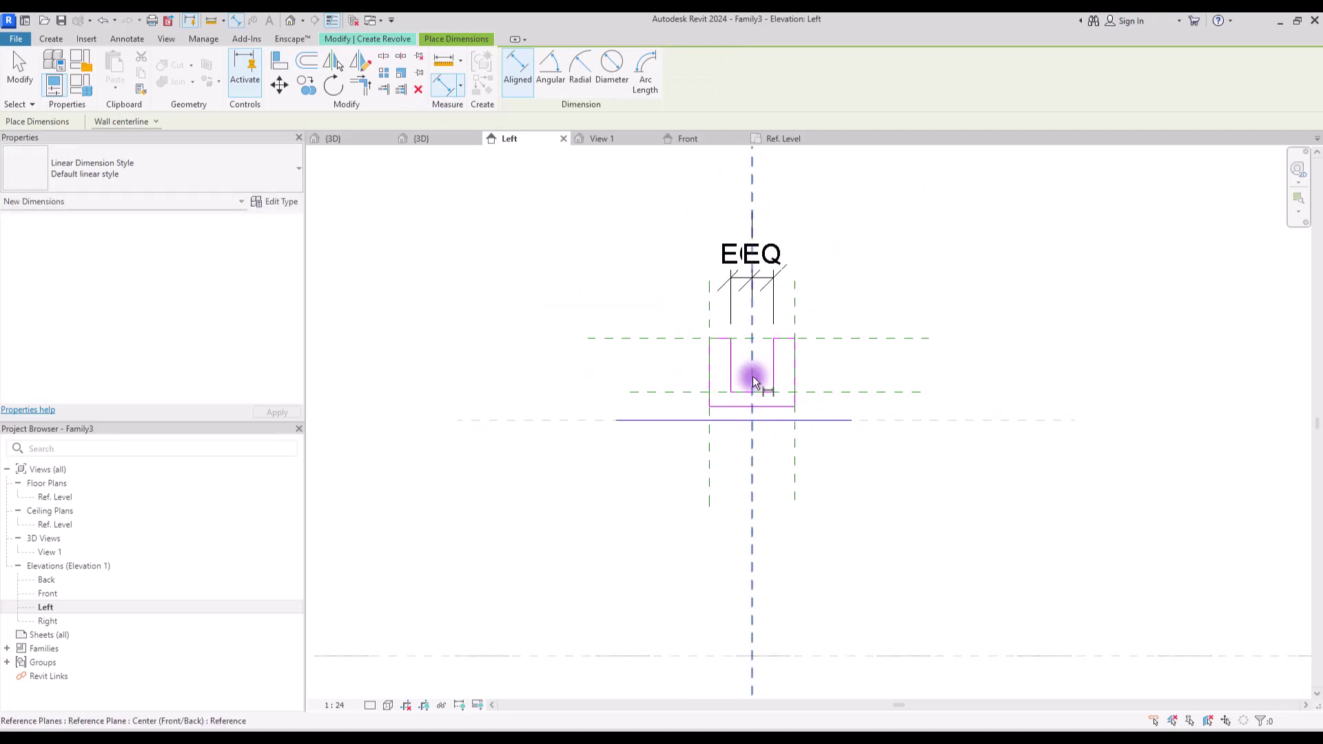
key("Escape")
key("Escape")
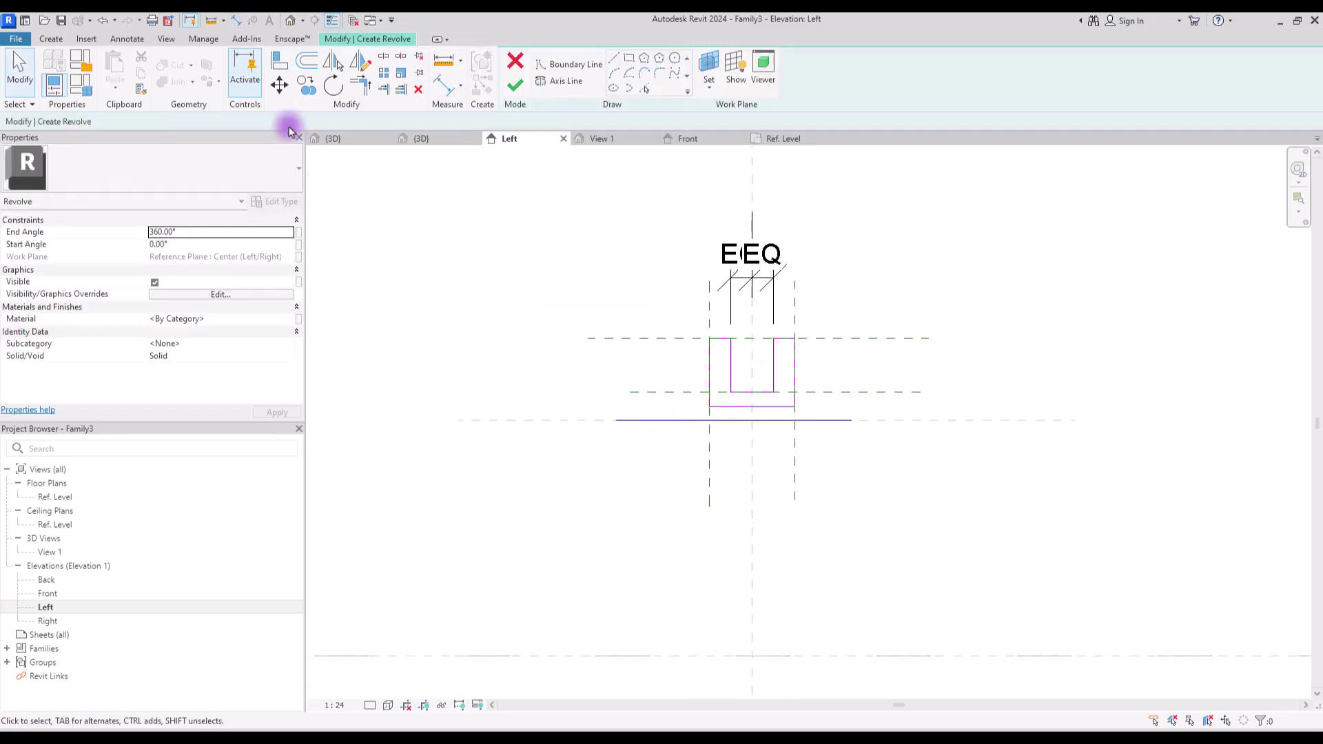
Draw a horizontal reference plane between the U-shaped profile's bottom edge and the revolve axis.
left_click(54, 41)
left_click(786, 71)
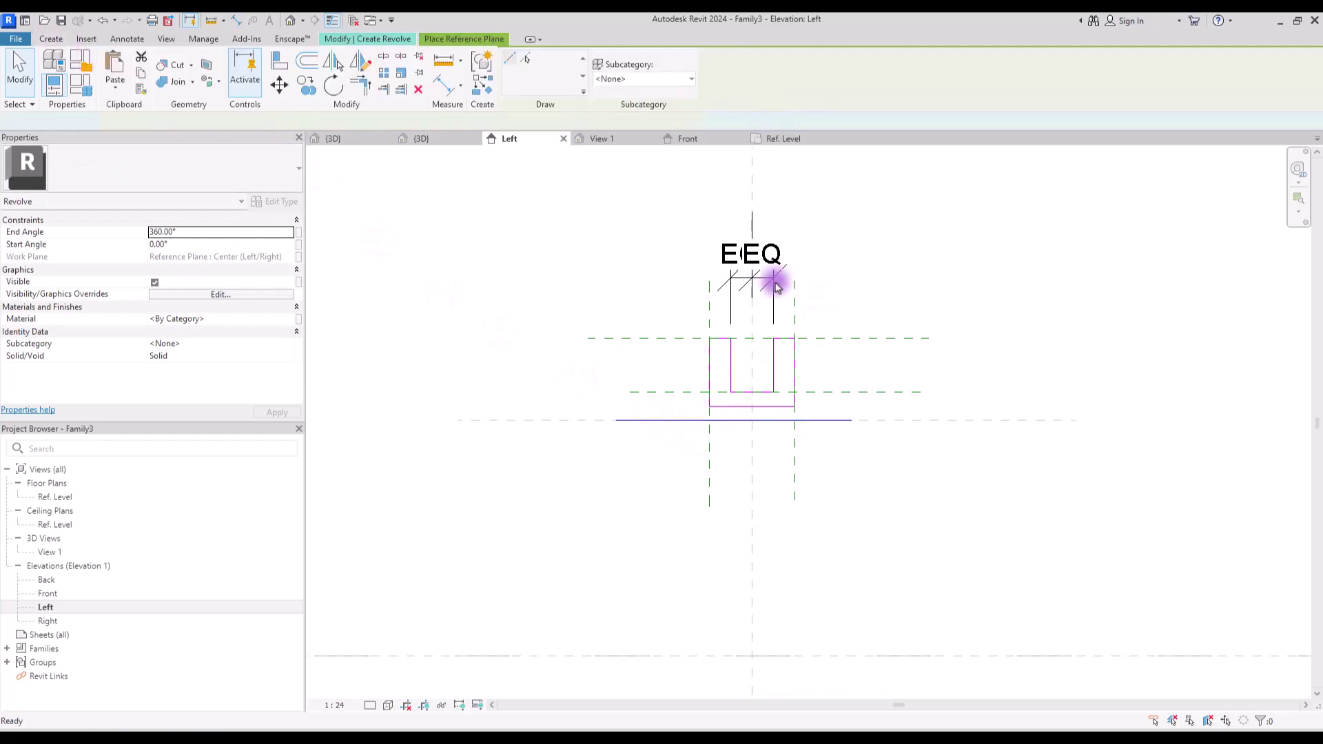
scroll(743, 428, "up", 2)
left_click(534, 420)
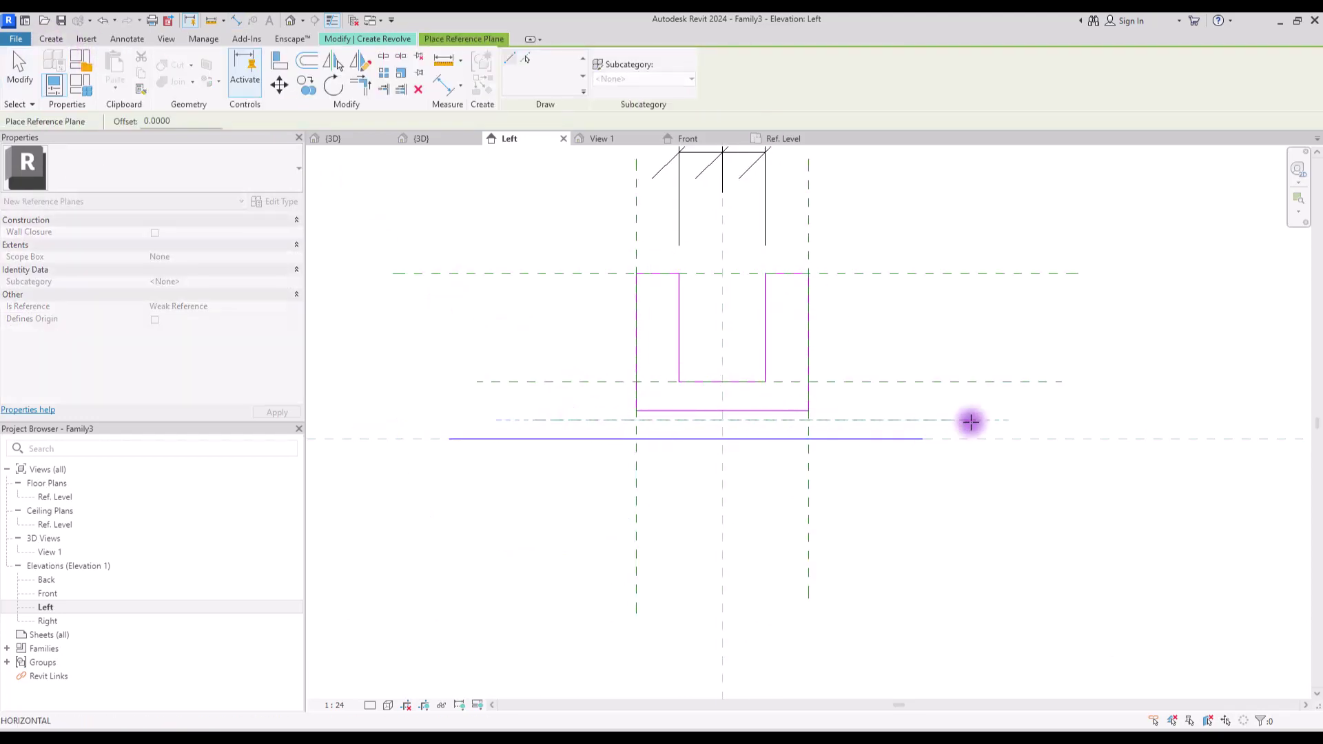
left_click(1033, 419)
key("Escape")
key("Escape")
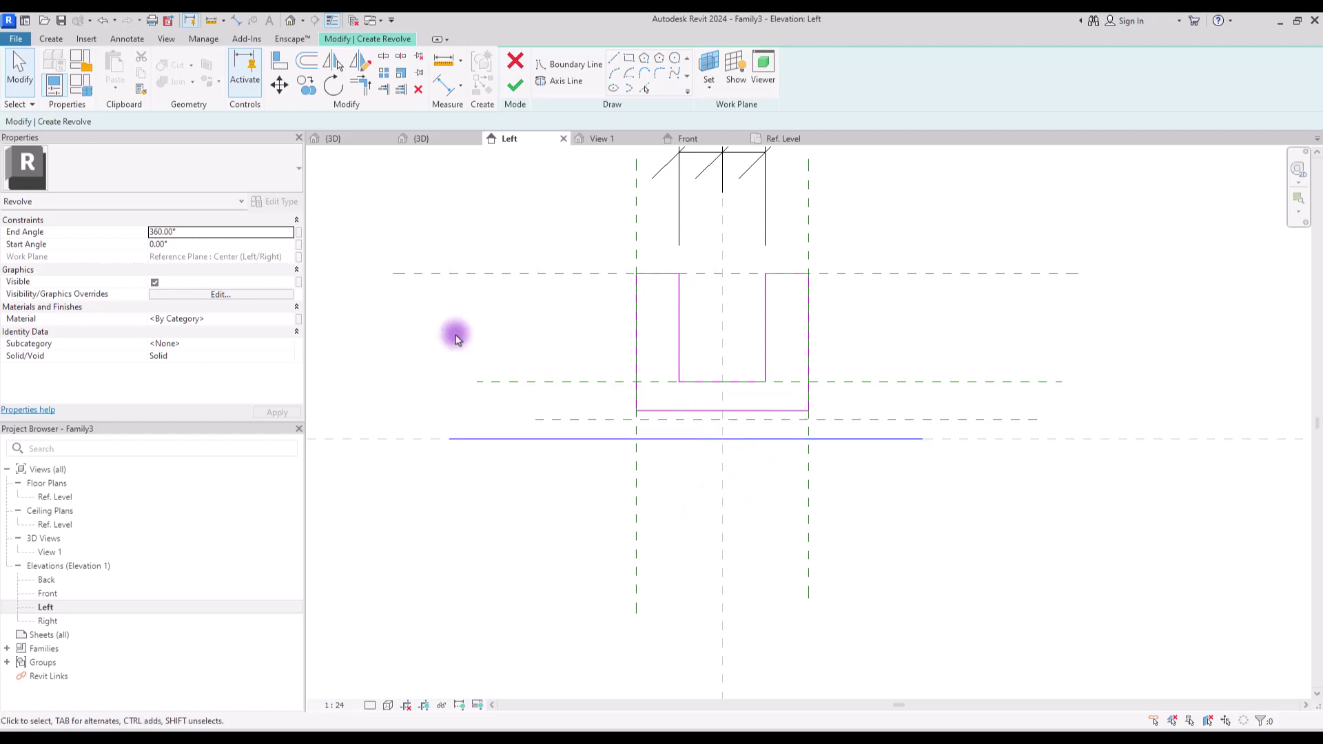
Align the new horizontal reference plane with the profile's bottom edge and lock the alignment.
left_click(279, 61)
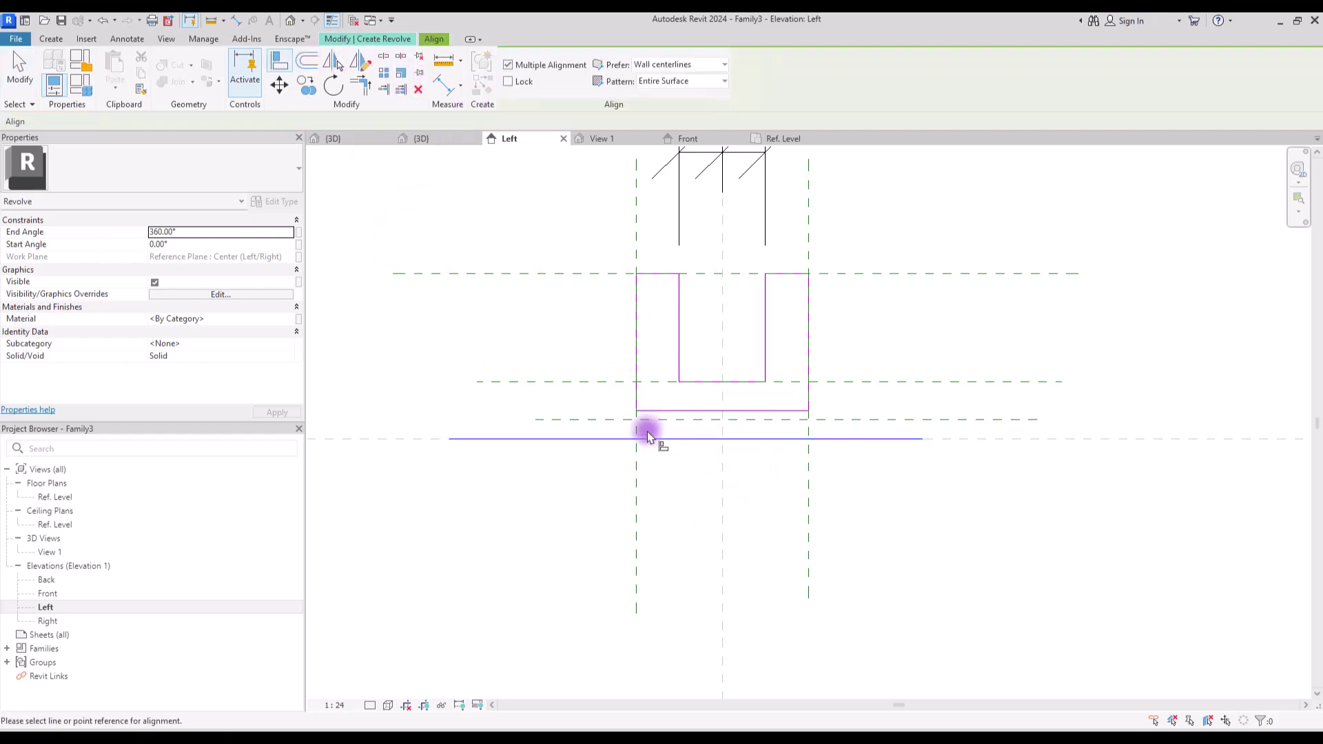
left_click(660, 412)
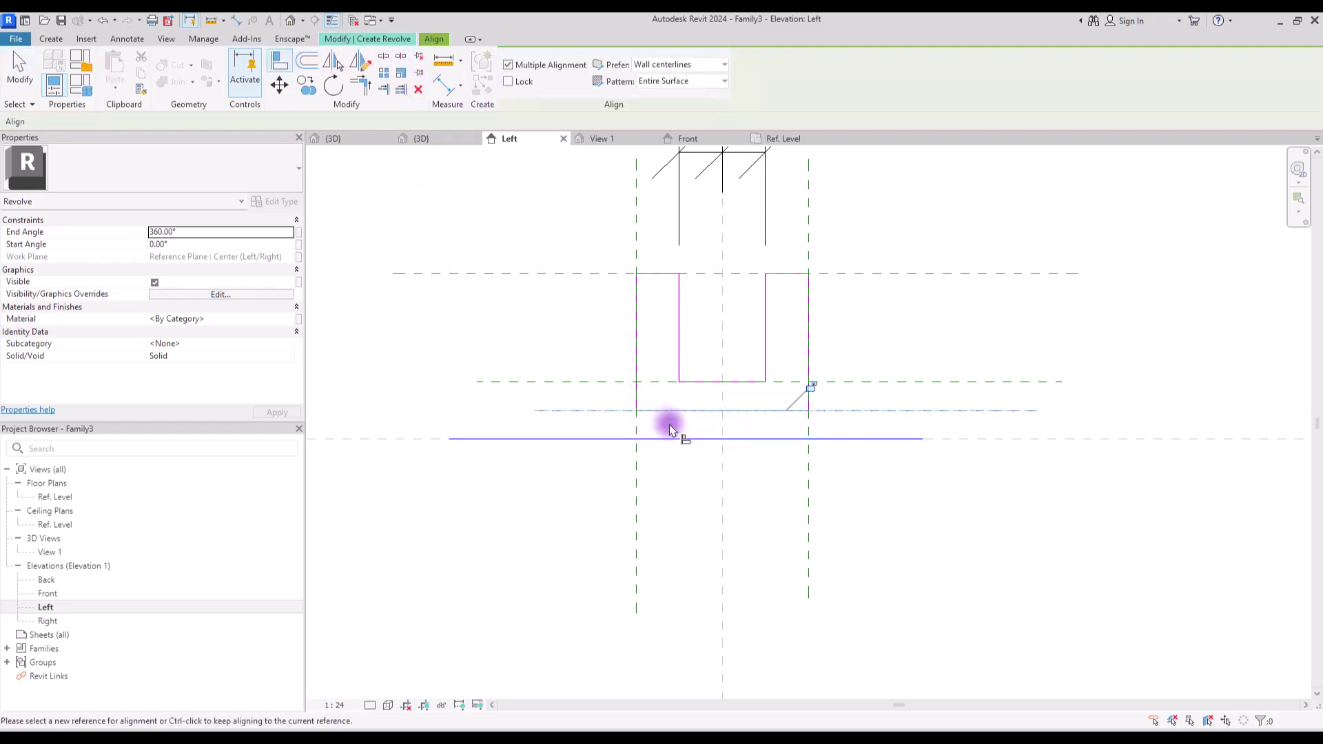
left_click(807, 387)
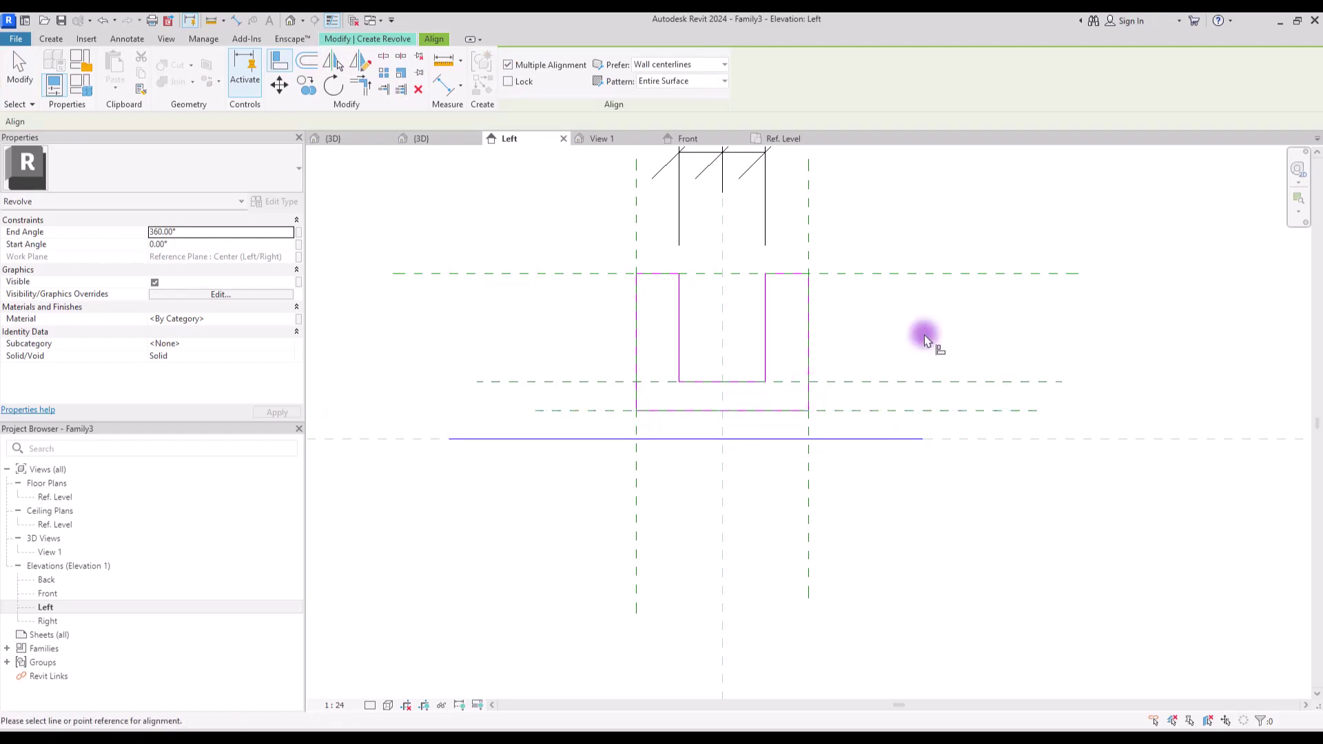
Dimension the two lower horizontal reference planes and the revolve axis plane in one chain and make the spacings equal.
left_click(443, 85)
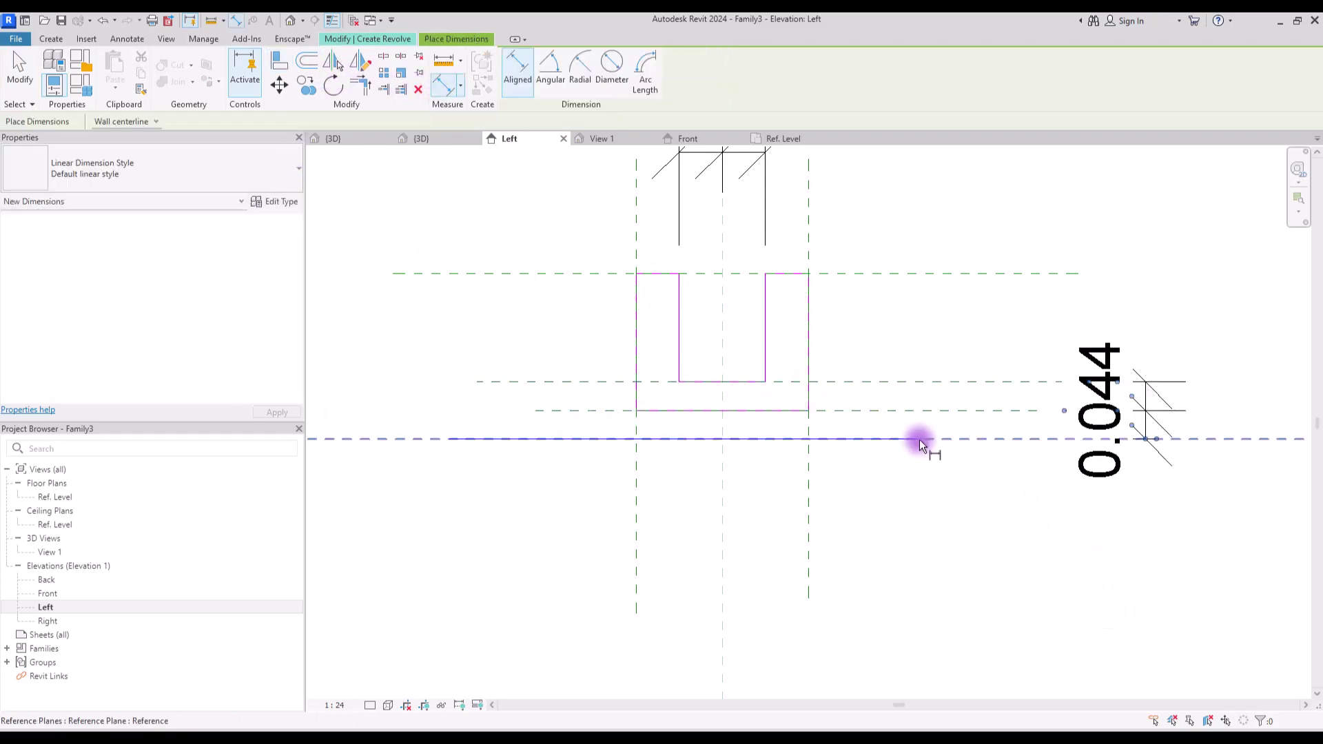
scroll(918, 440, "down", 3)
key("Escape")
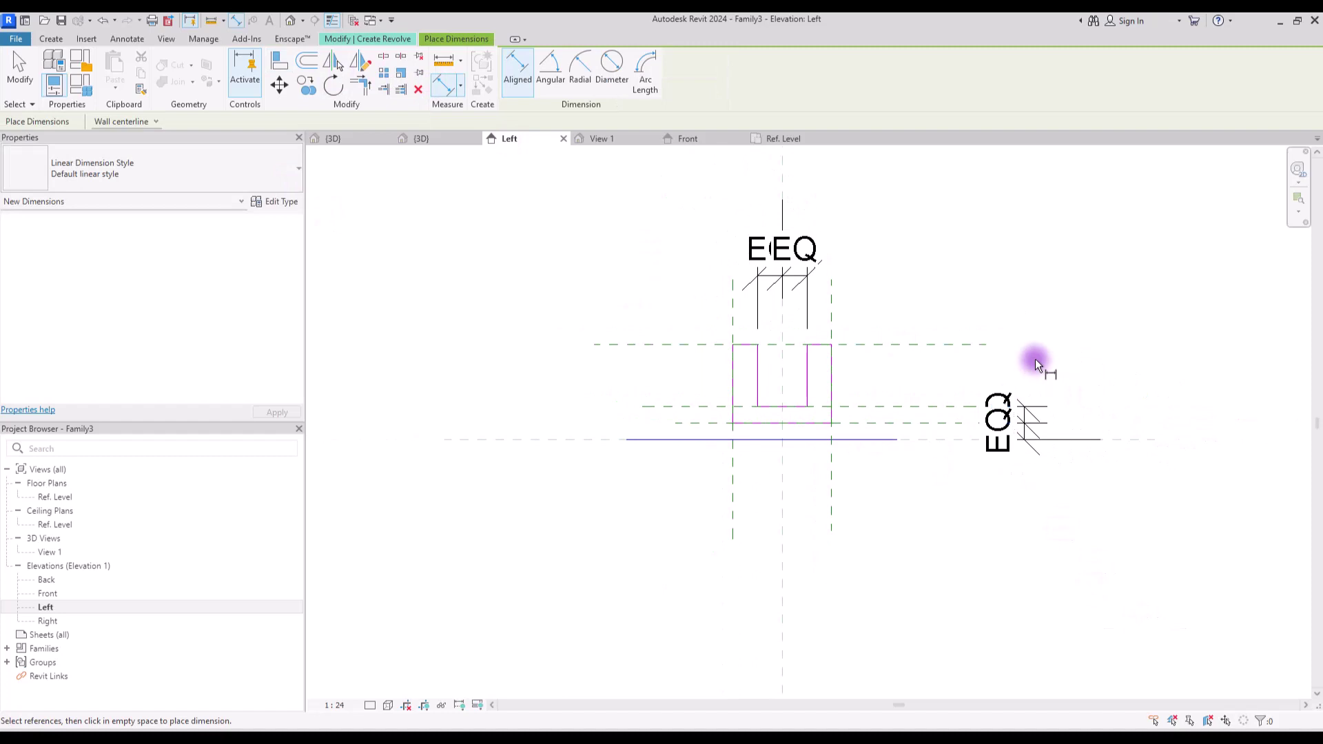
scroll(794, 416, "up", 1)
key("Escape")
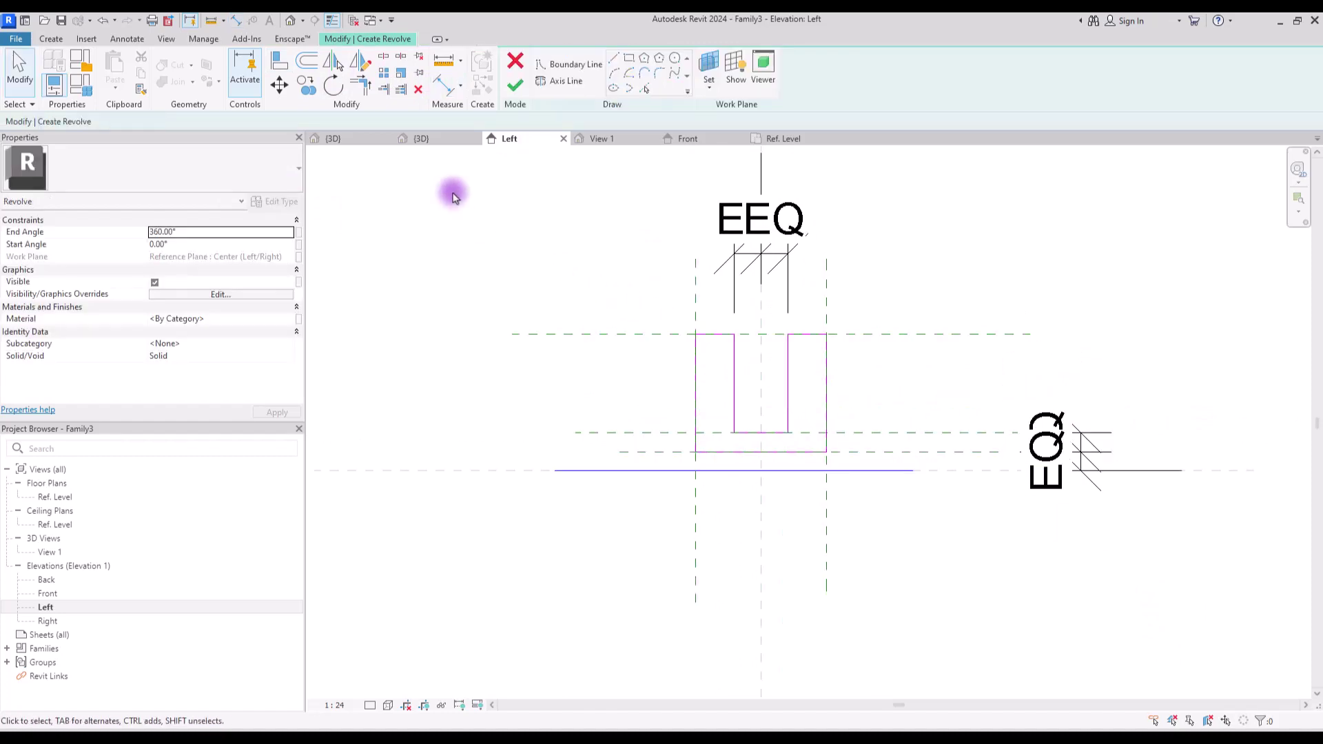
Dimension the distance between the two outer vertical reference planes and label it with a new type parameter Roller W.
left_click(443, 85)
scroll(859, 389, "down", 2)
left_click(899, 244)
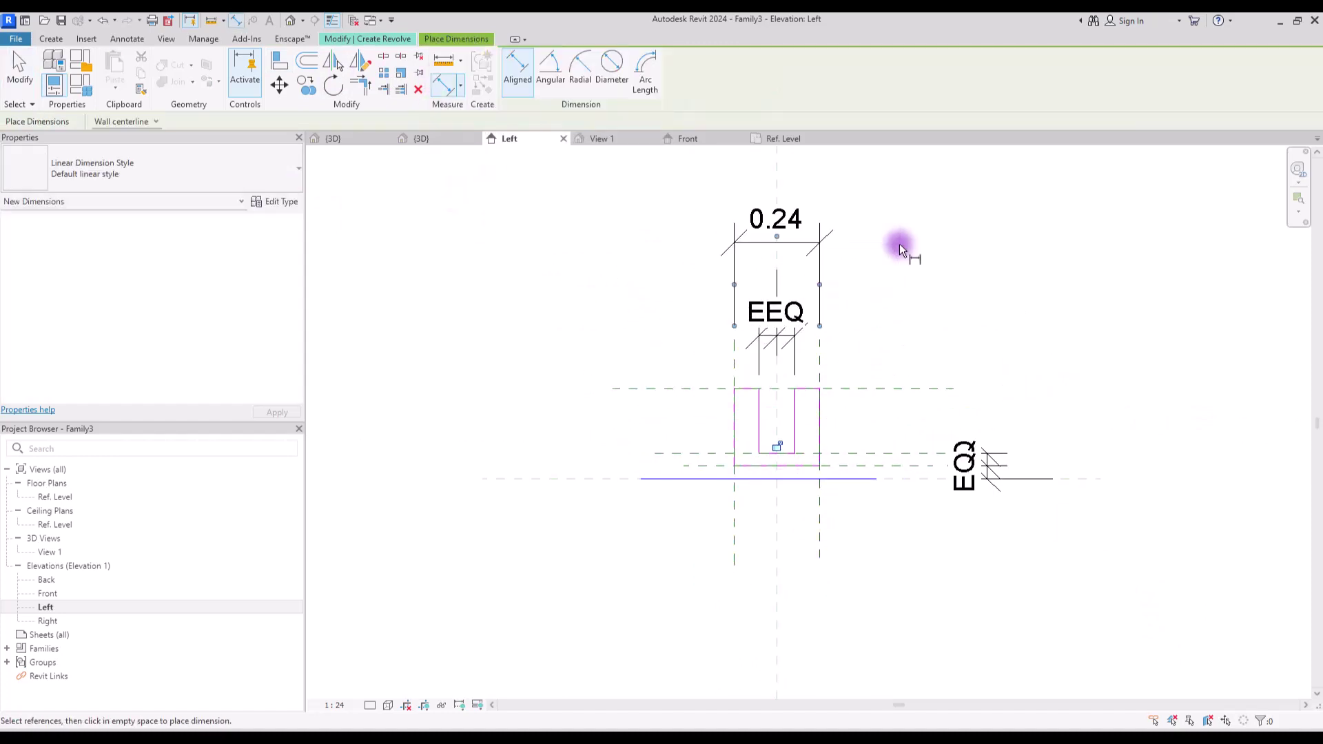
key("Escape")
left_click(827, 242)
left_click(647, 70)
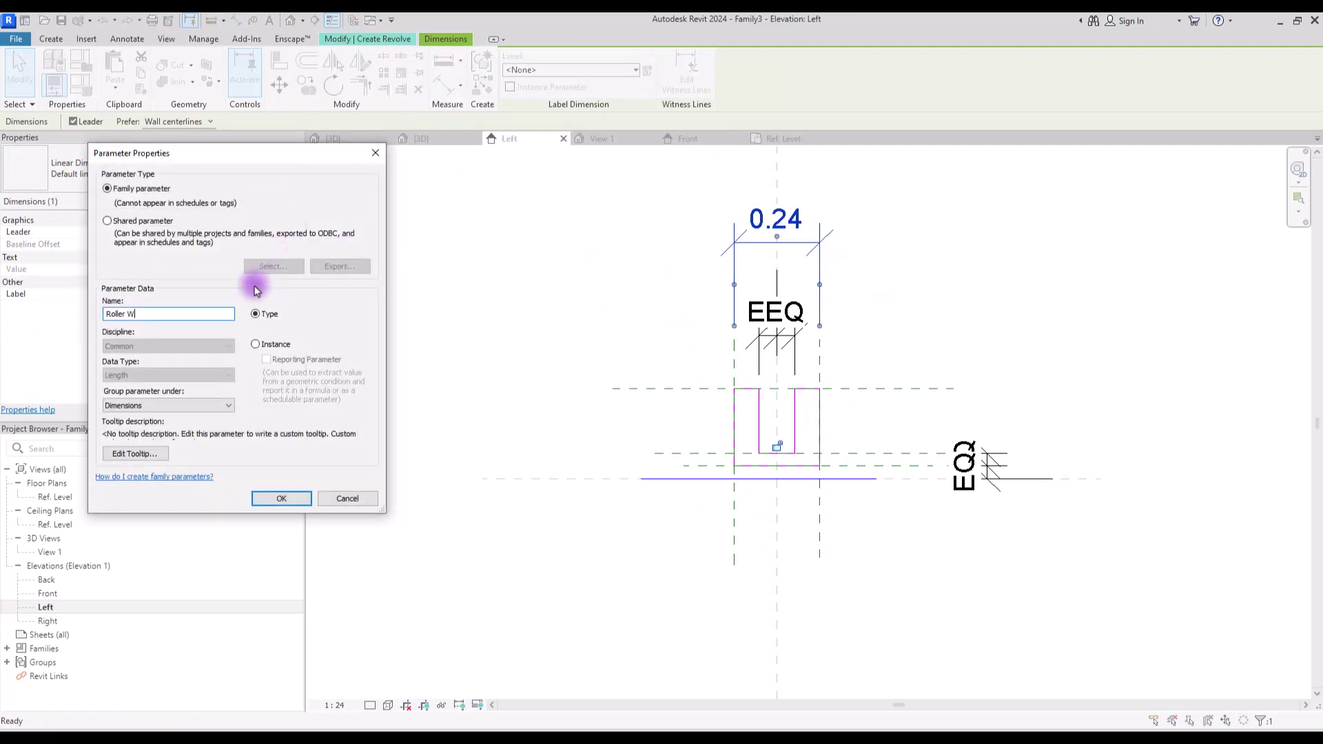
key("Return")
left_click(535, 181)
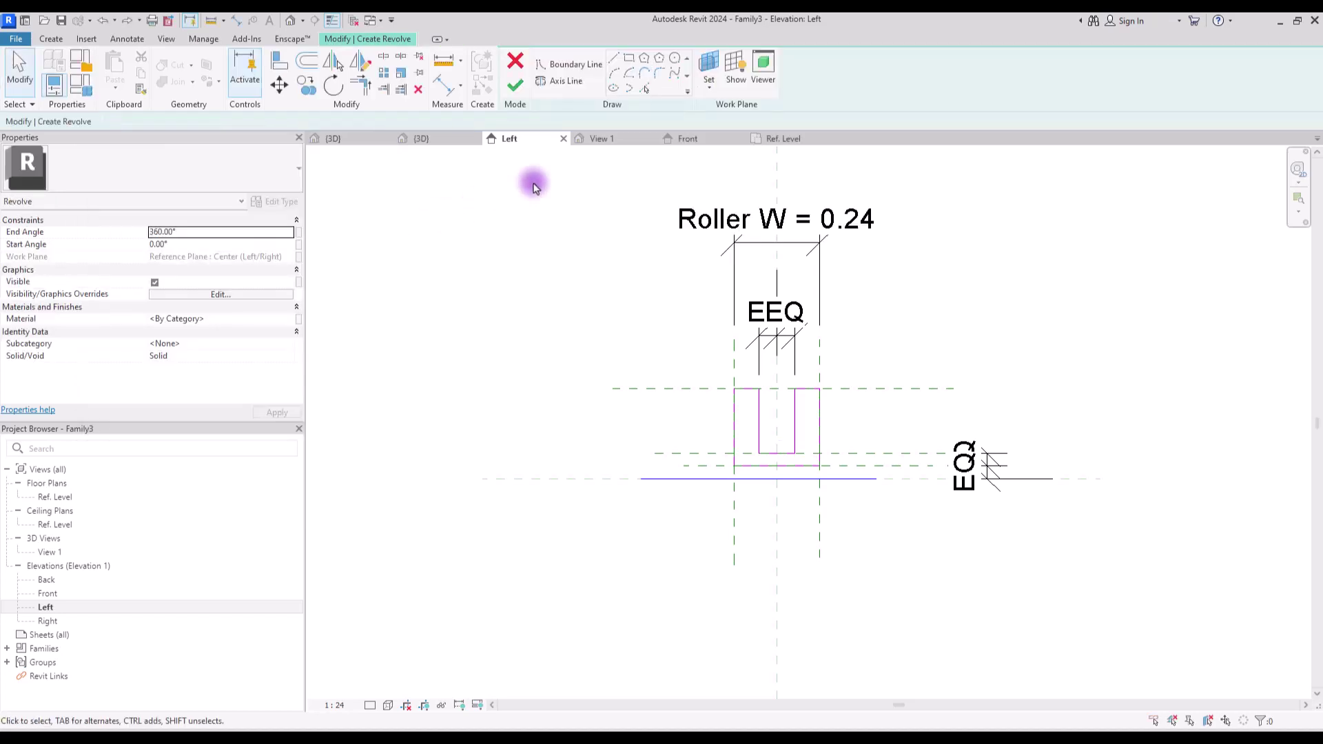
Dimension the distance from the upper reference plane to the revolve axis plane and label it with a new type parameter Roller L.
left_click(444, 83)
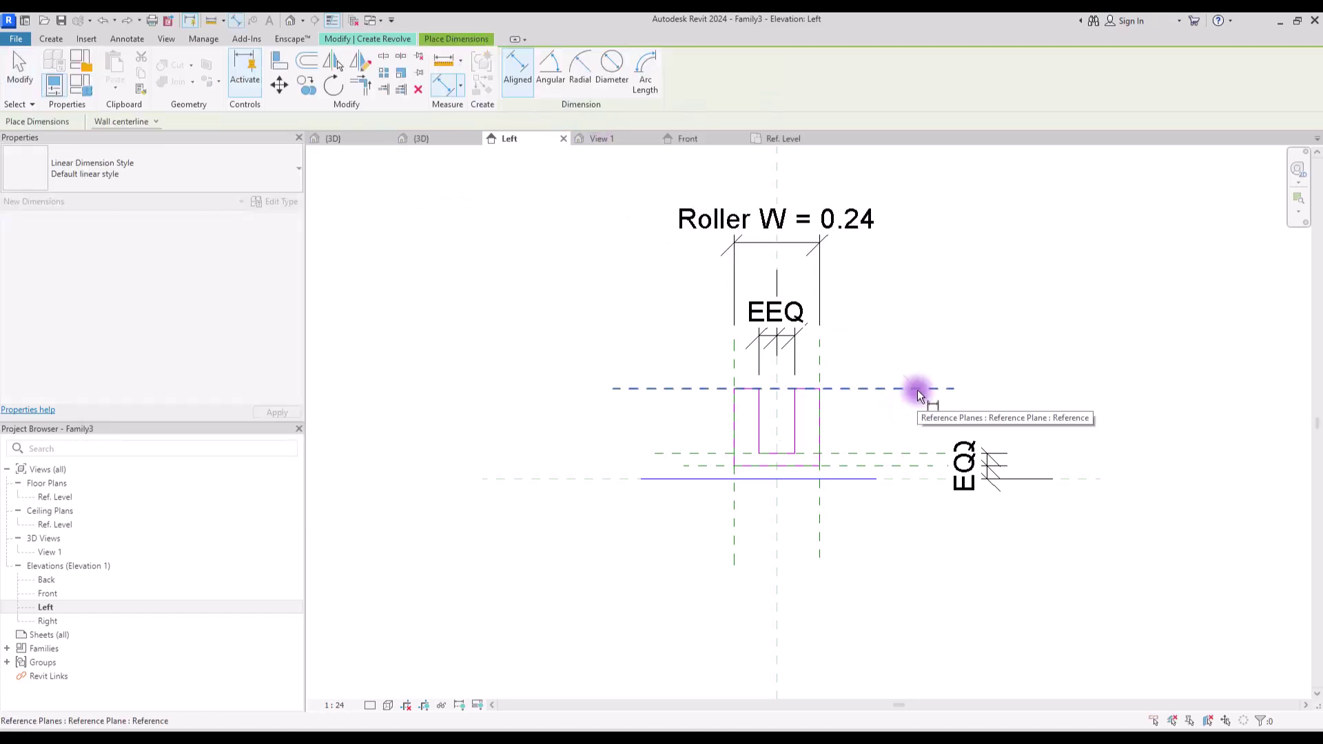
left_click(916, 390)
left_click(916, 479)
left_click(1076, 627)
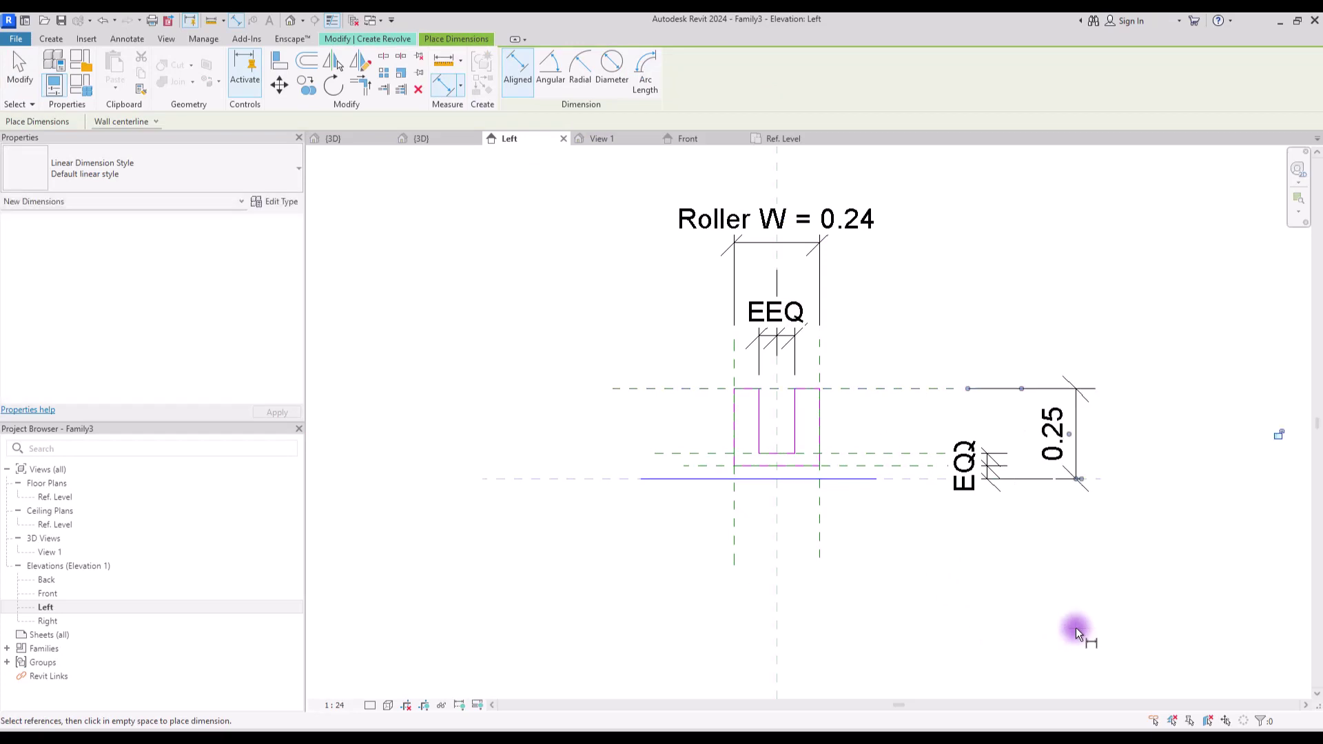
key("Escape")
left_click(1080, 406)
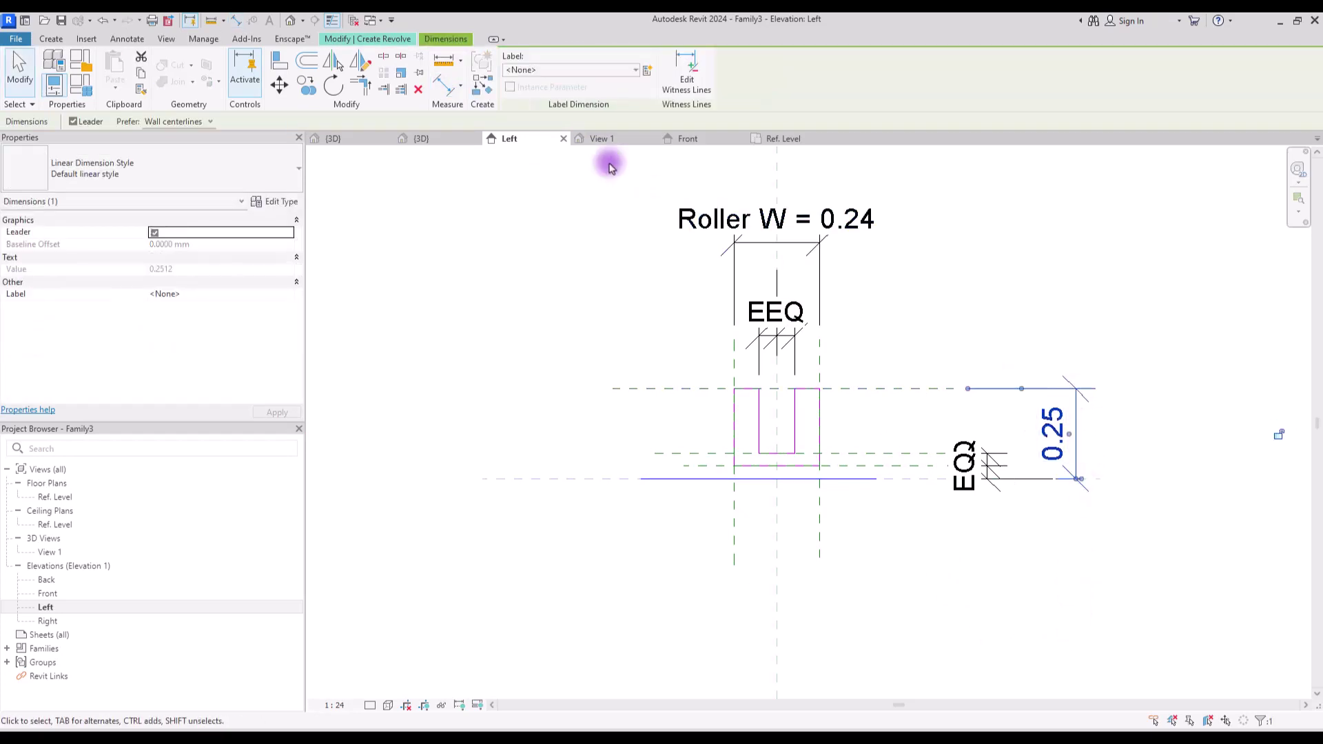
left_click(646, 69)
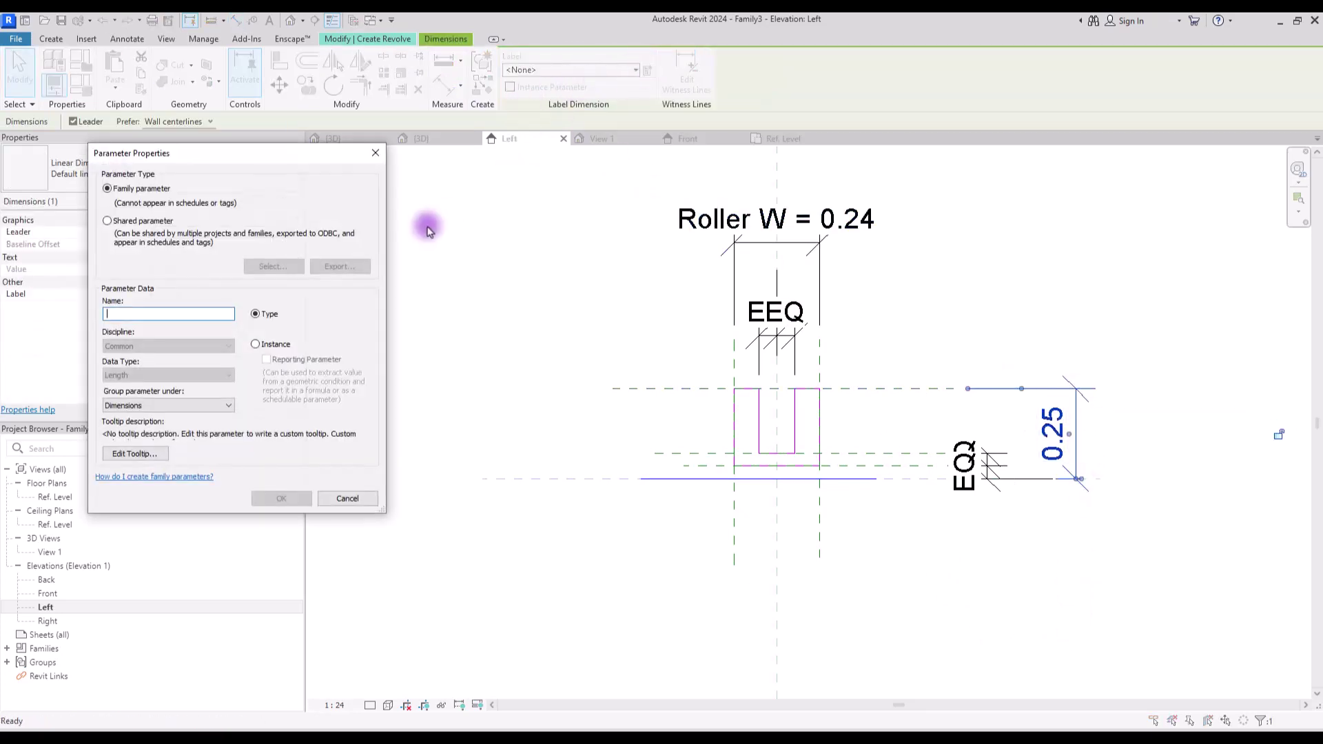
type("Roller L")
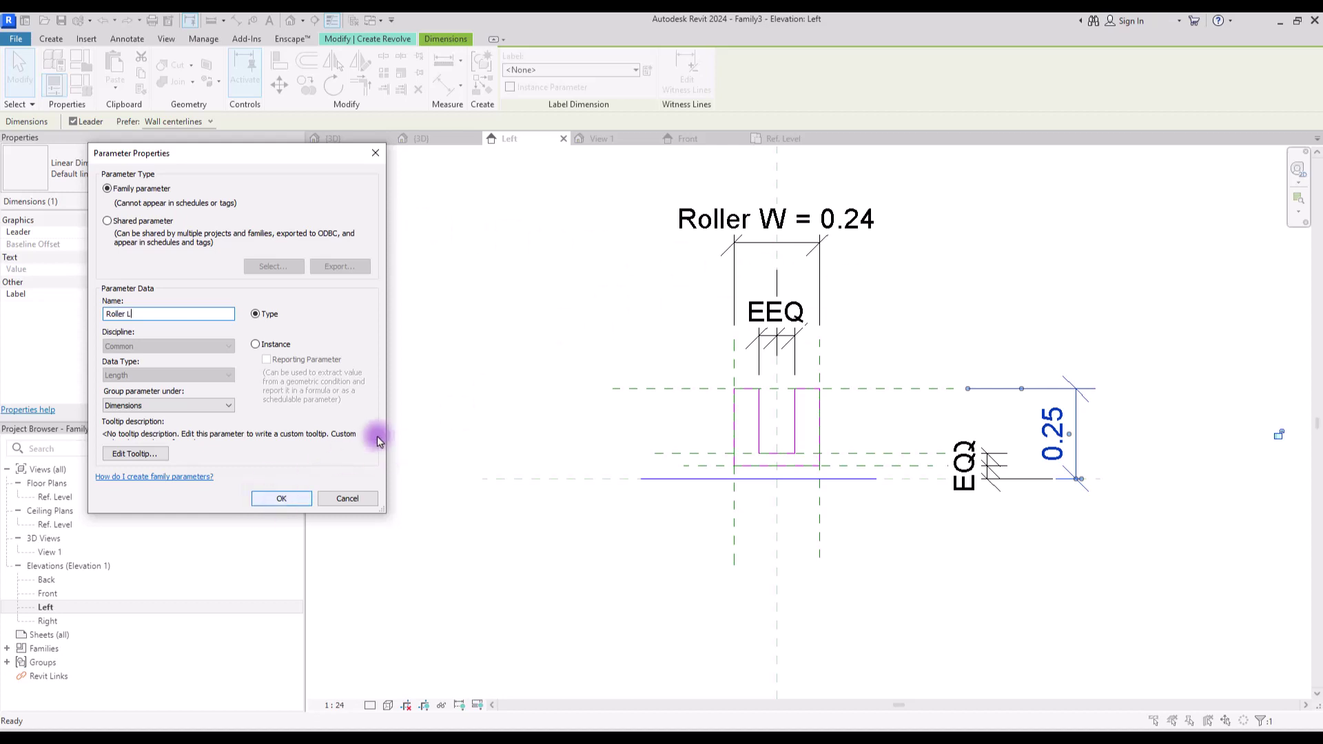
key("Return")
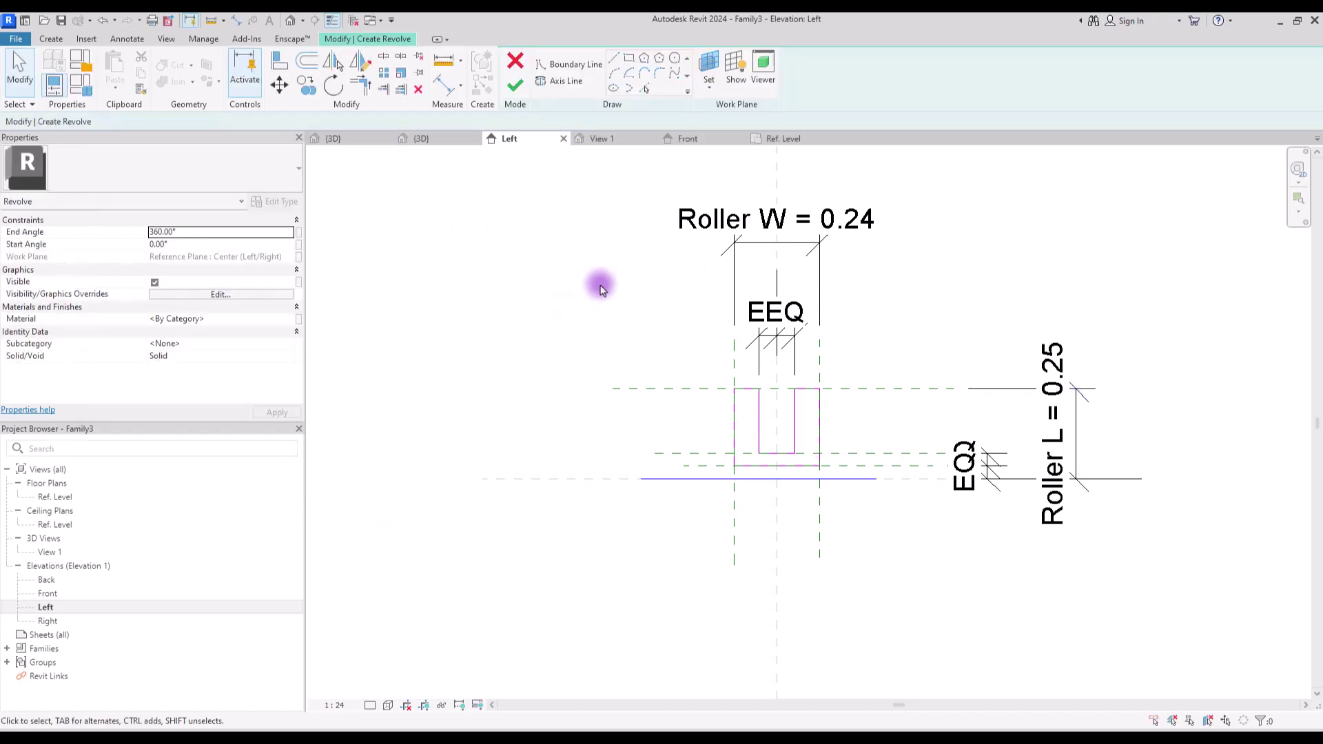
Finish the revolve and show the wheel in the 3D view with the Shaded visual style, turned to reveal its groove.
left_click(512, 86)
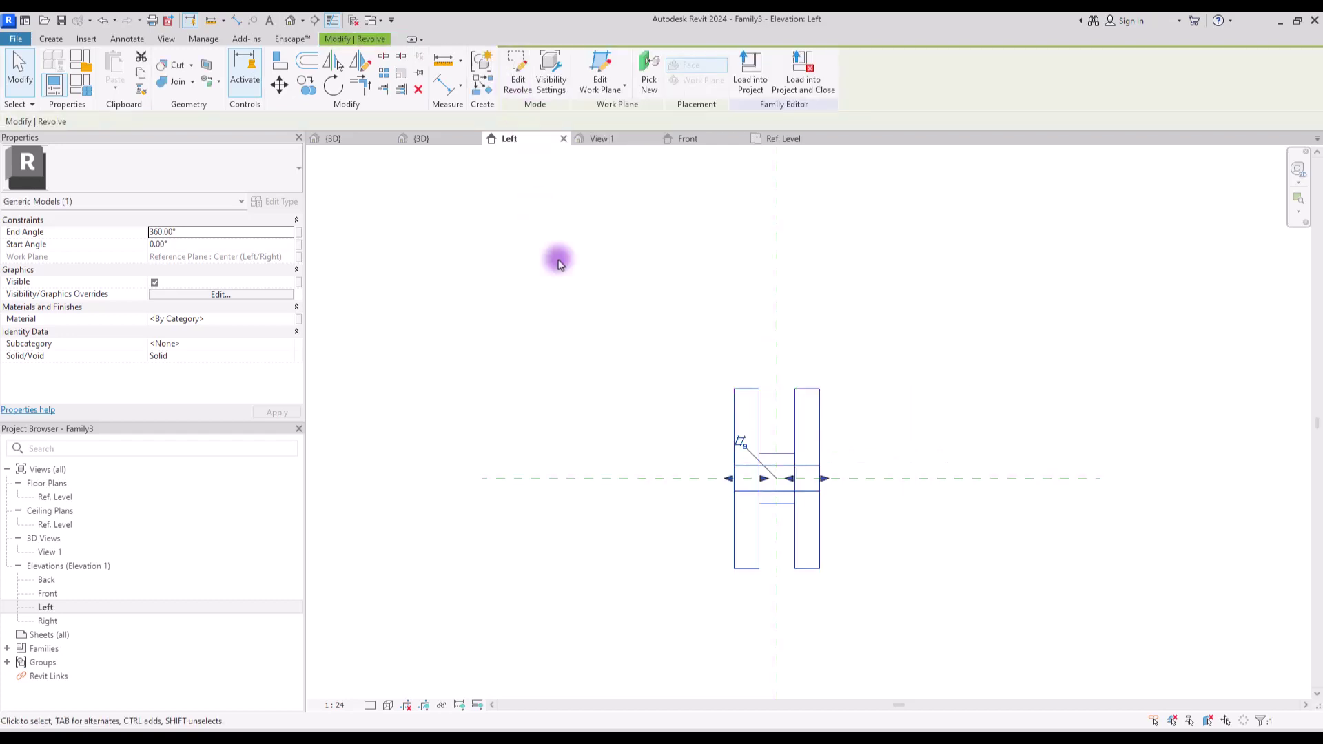
scroll(640, 282, "down", 2)
left_click(286, 22)
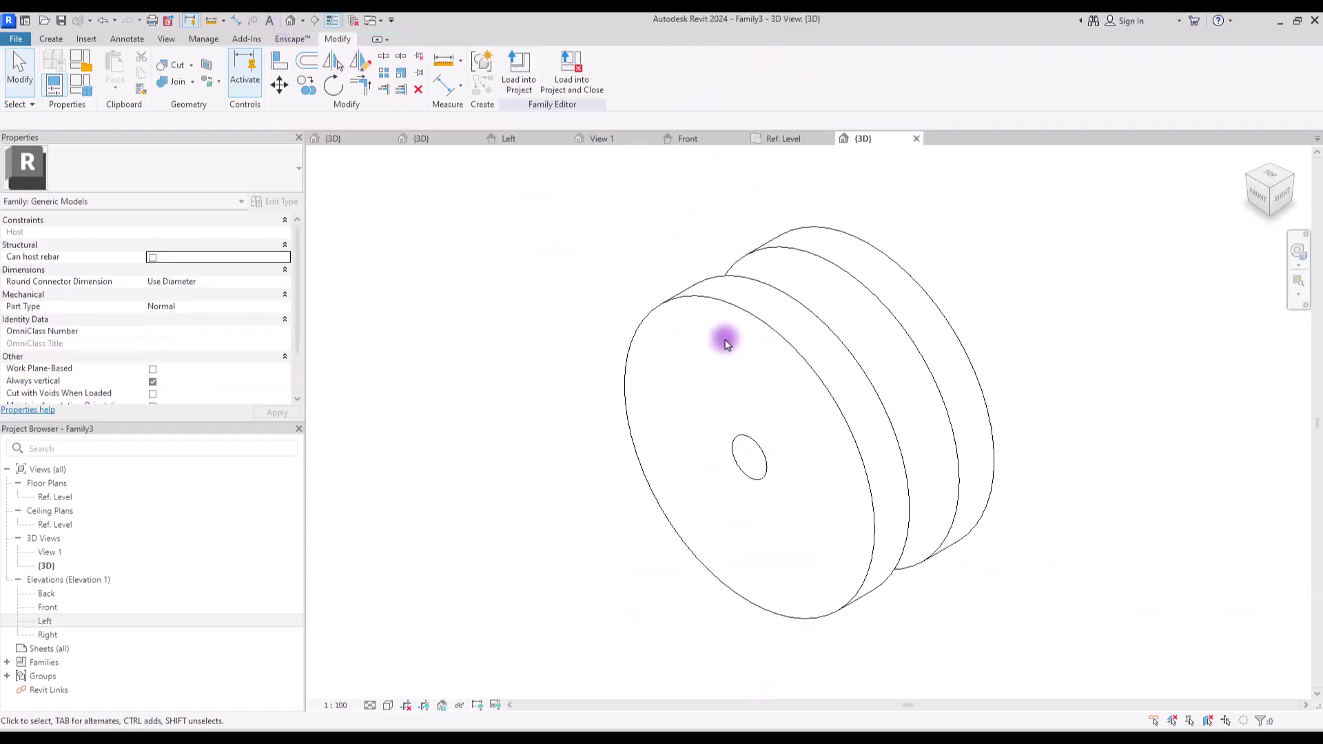
left_click(383, 706)
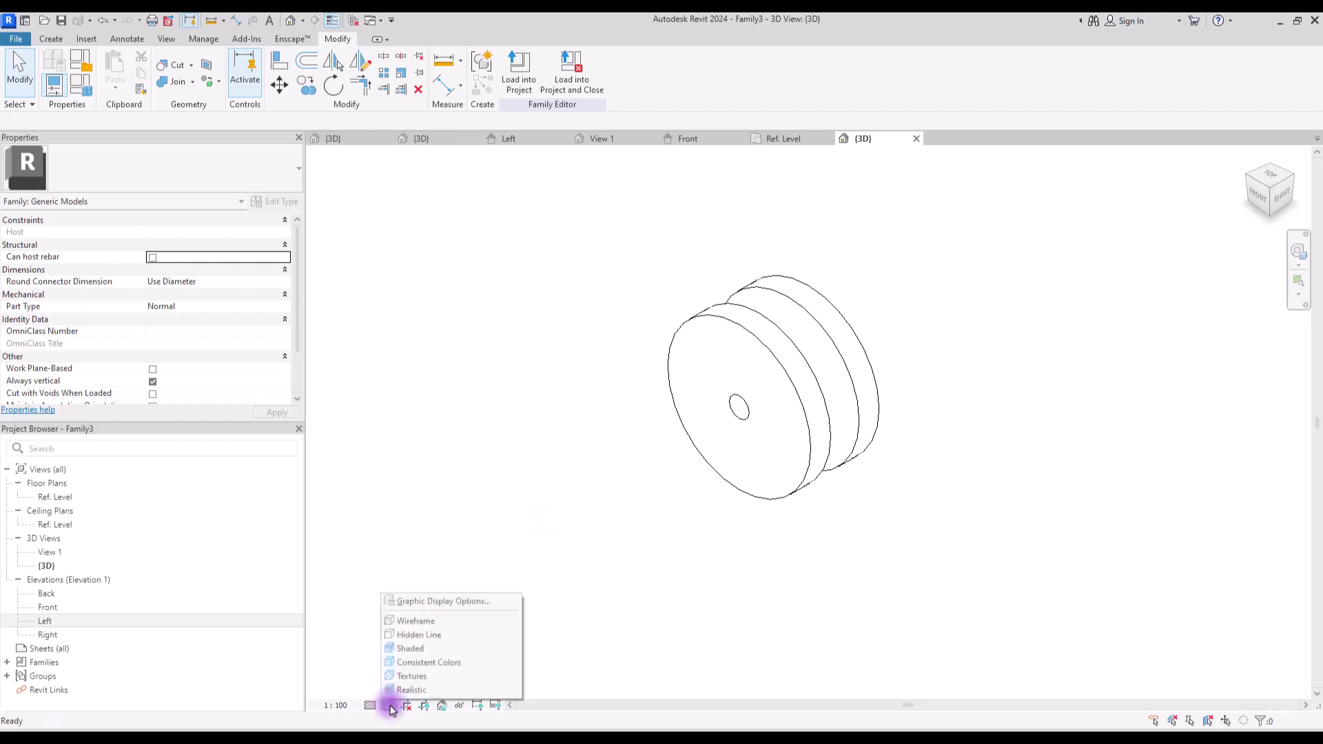
left_click(412, 651)
left_click(1291, 212)
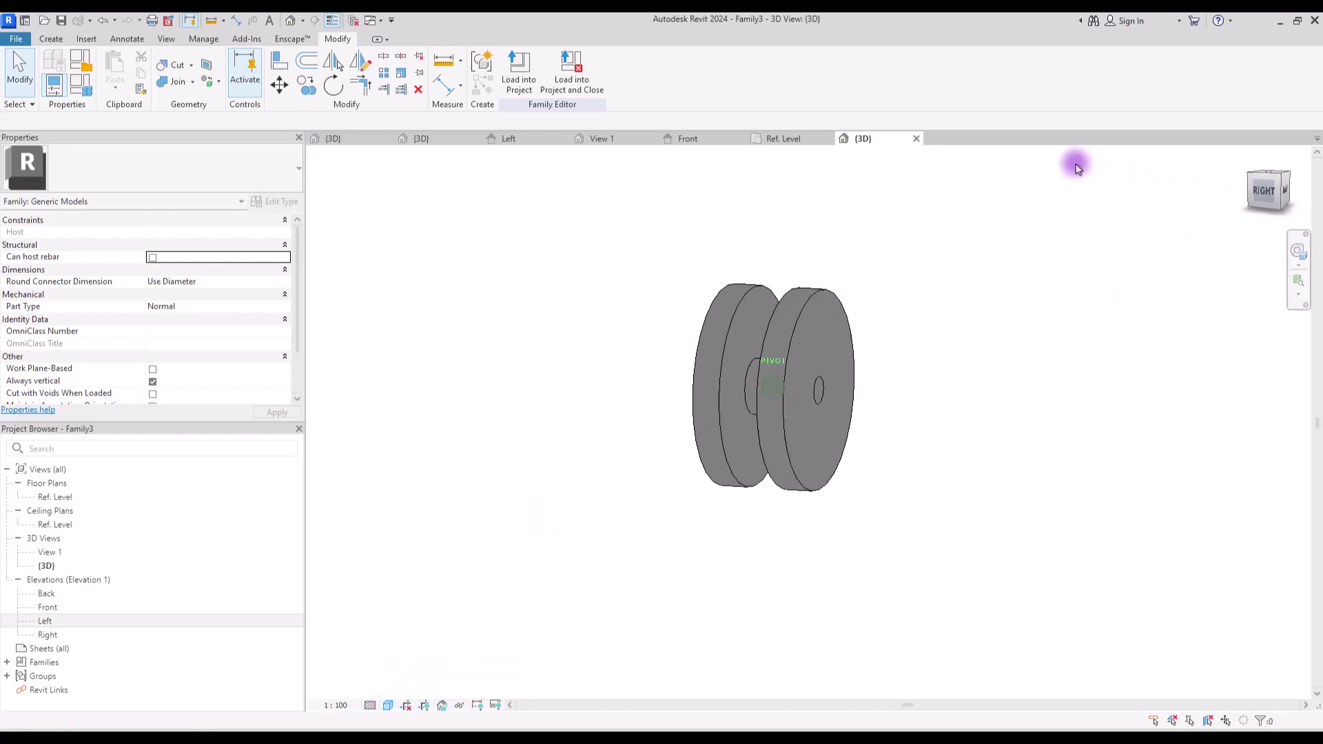
Associate the wheel's material with a new family type parameter named Roller.
left_click(800, 315)
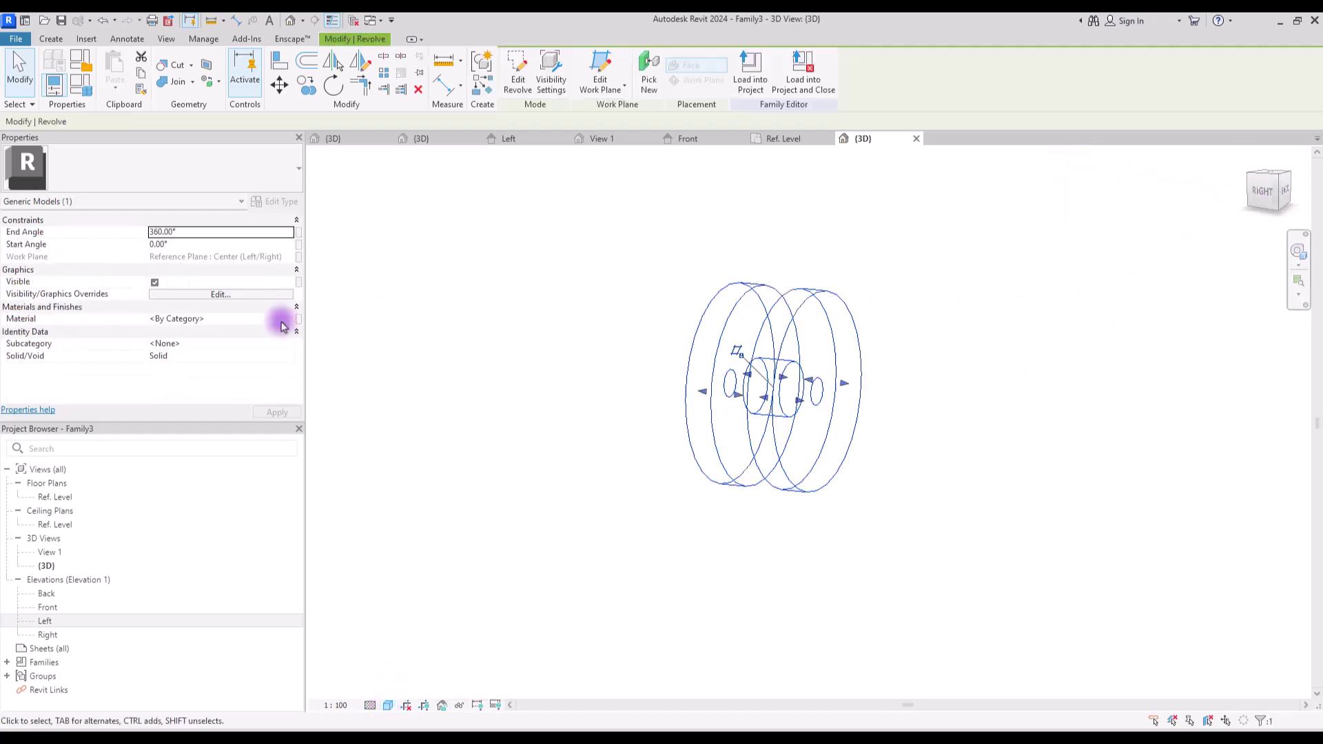
left_click(299, 319)
left_click(321, 403)
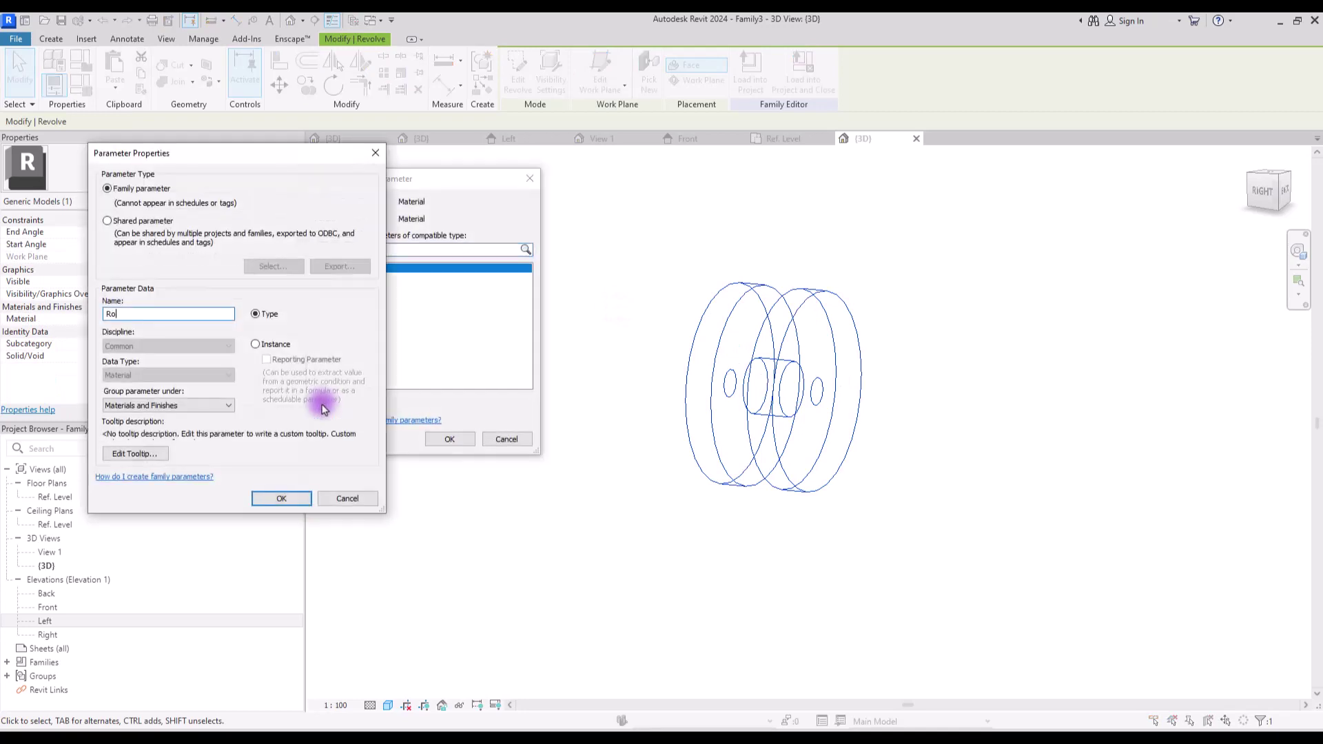
left_click(281, 498)
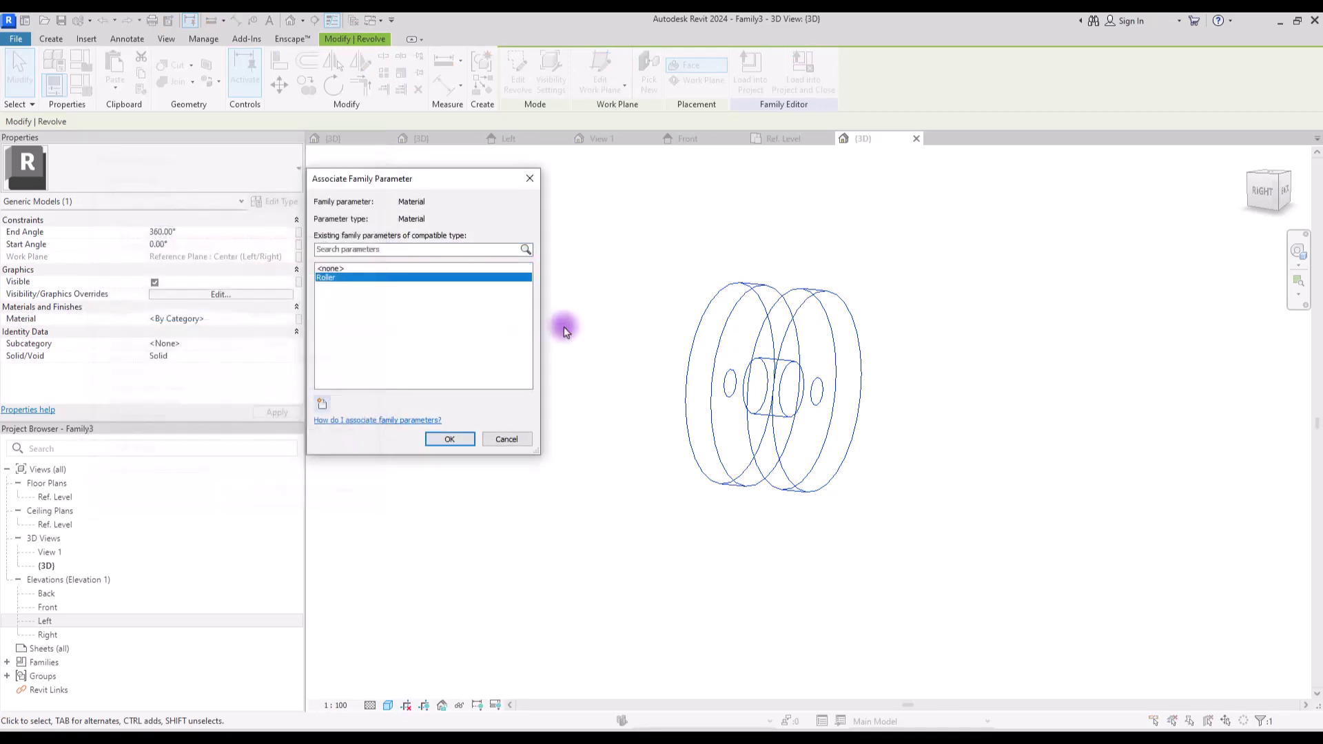
left_click(449, 439)
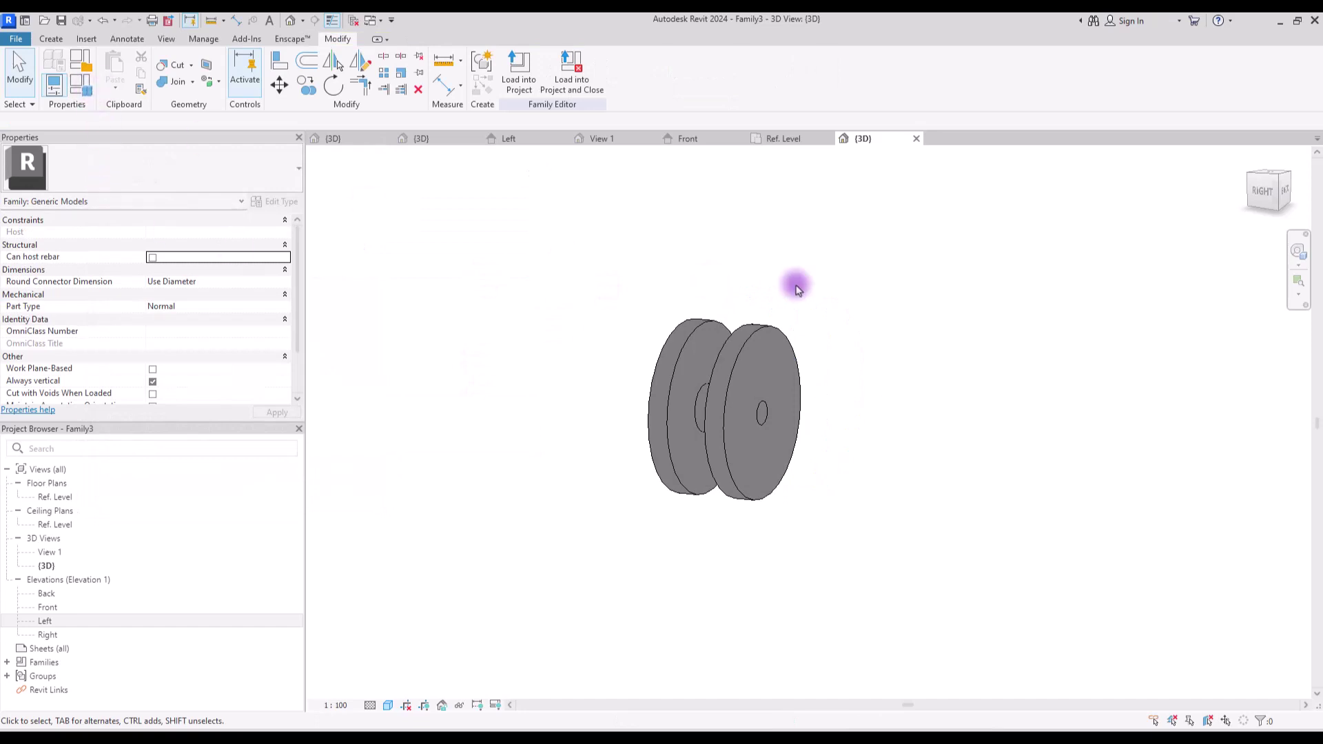
Flex the wheel in Family Types by setting Roller L to 0.3000 and then reducing the roller's dimensions.
left_click(81, 95)
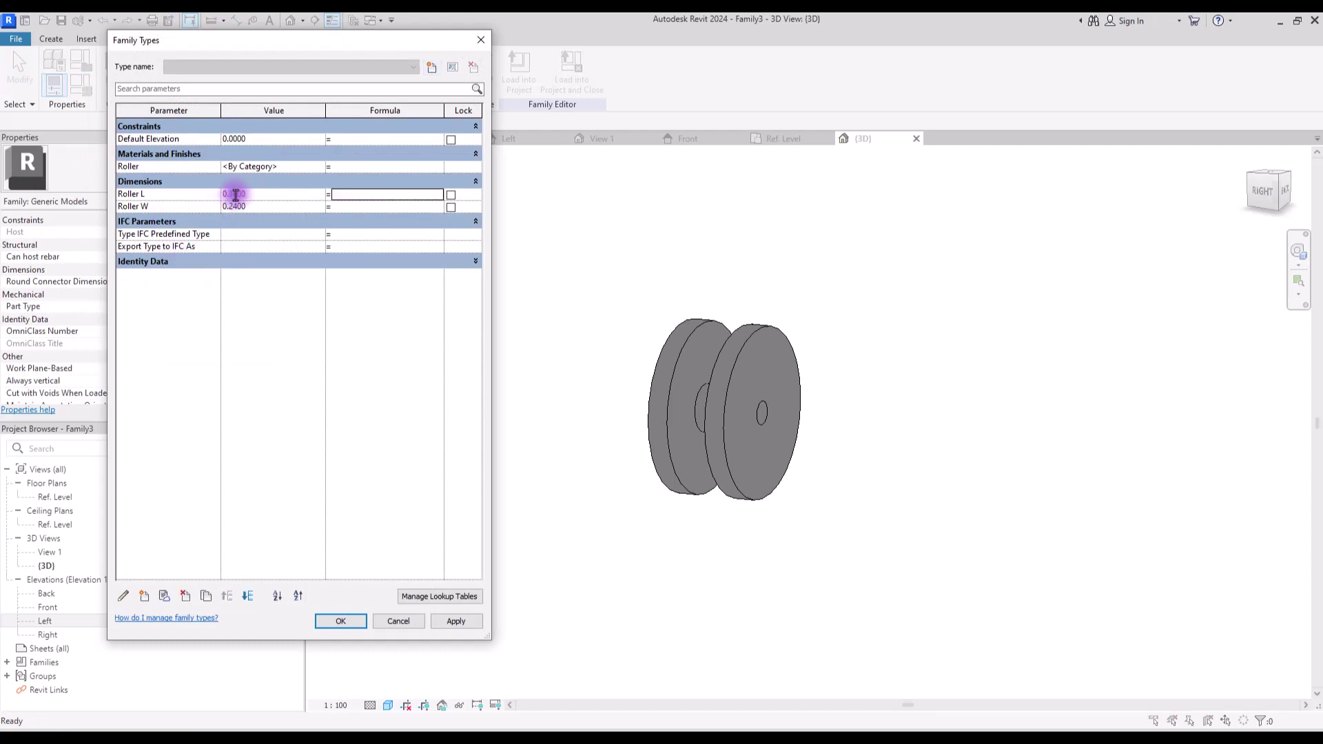
left_click(456, 621)
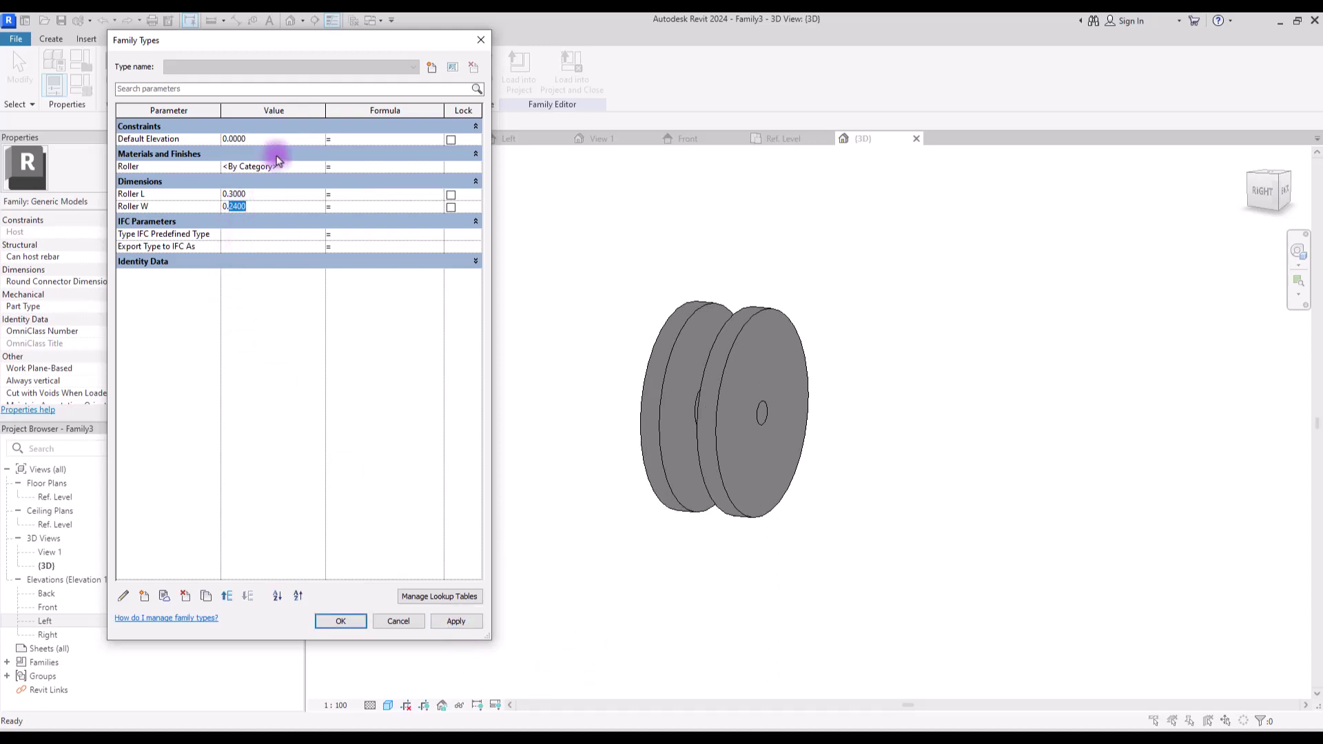
left_click(453, 623)
key("Return")
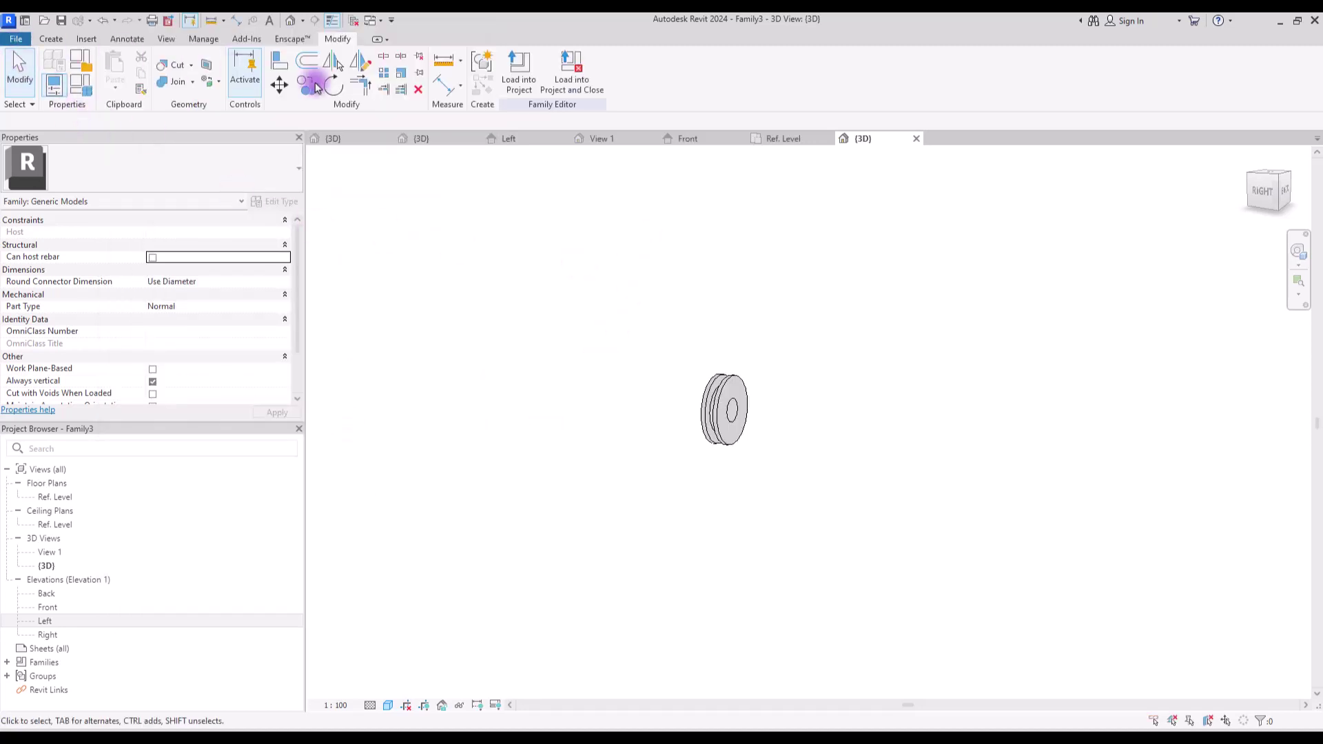
Save the family as Roller.rfa and close the inactive views.
left_click(168, 39)
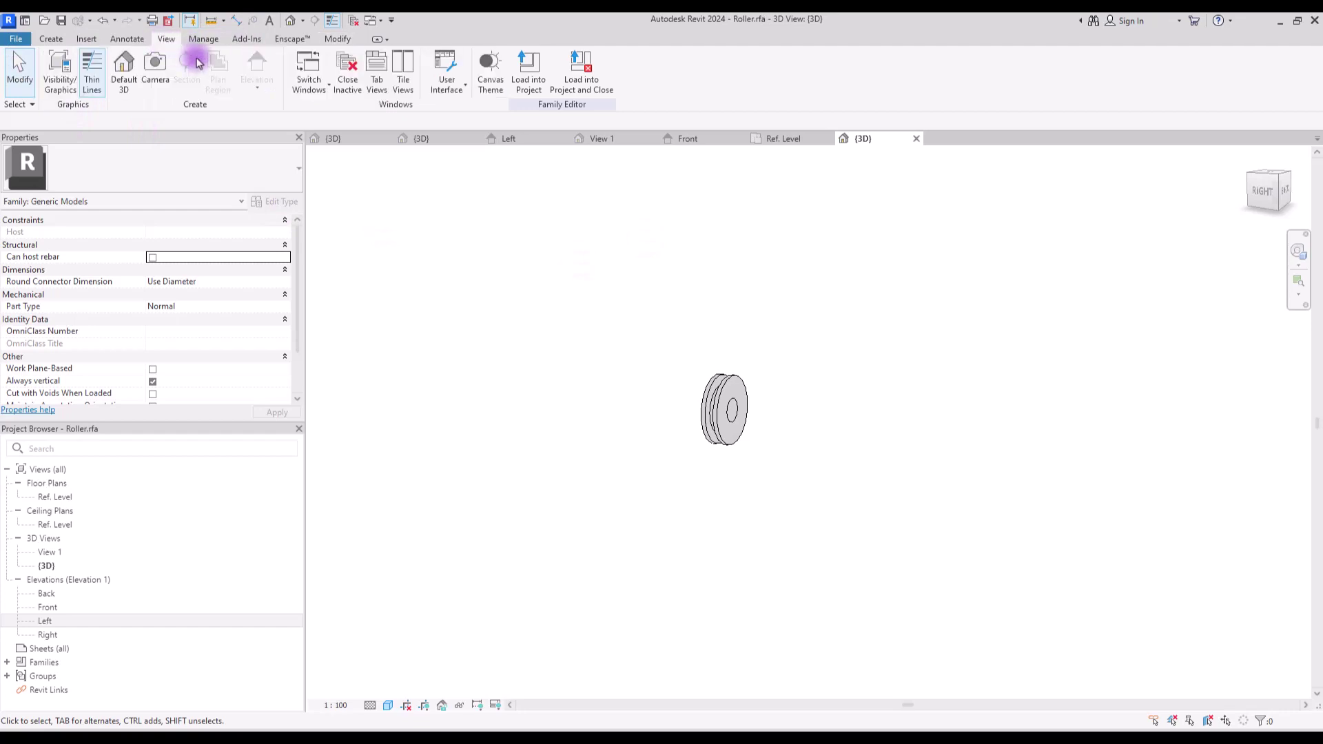
left_click(347, 69)
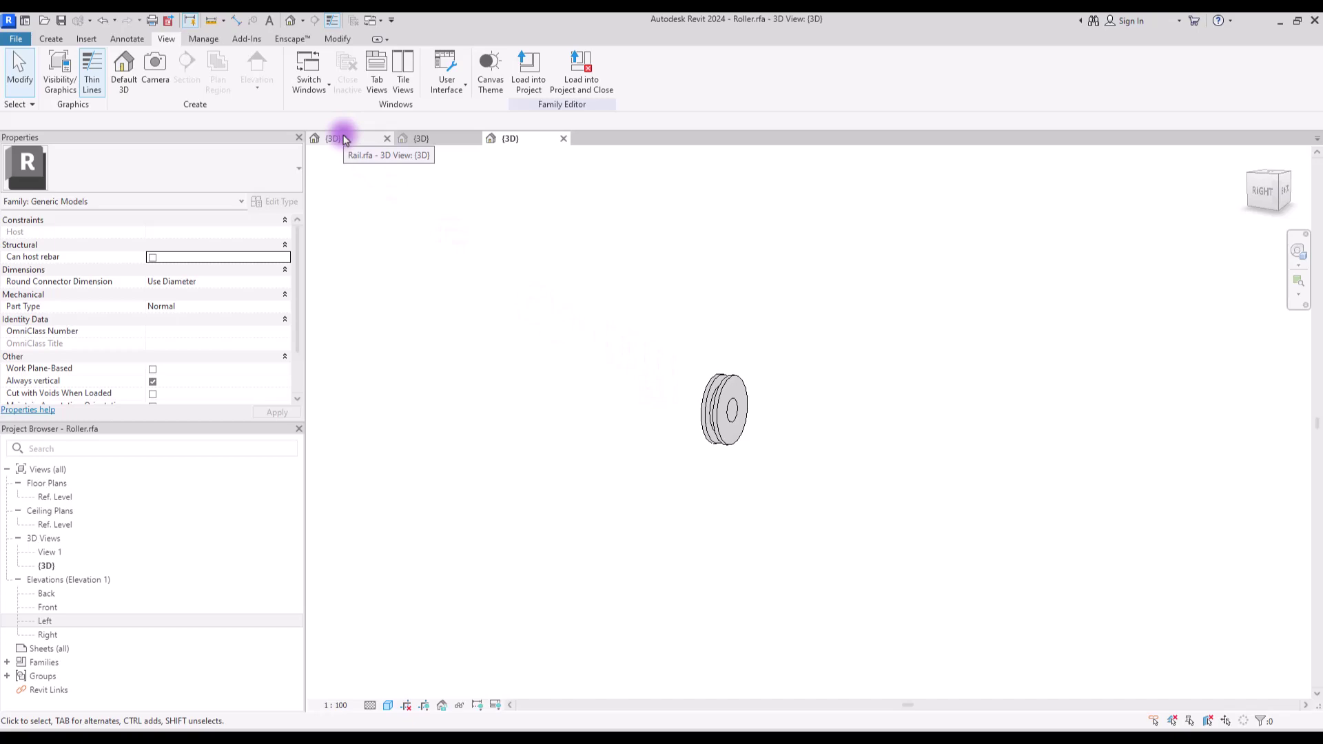
Create a new family from the Door.rft template and delete the default exterior and interior frame trim around the opening.
left_click(15, 38)
mouse_move(82, 99)
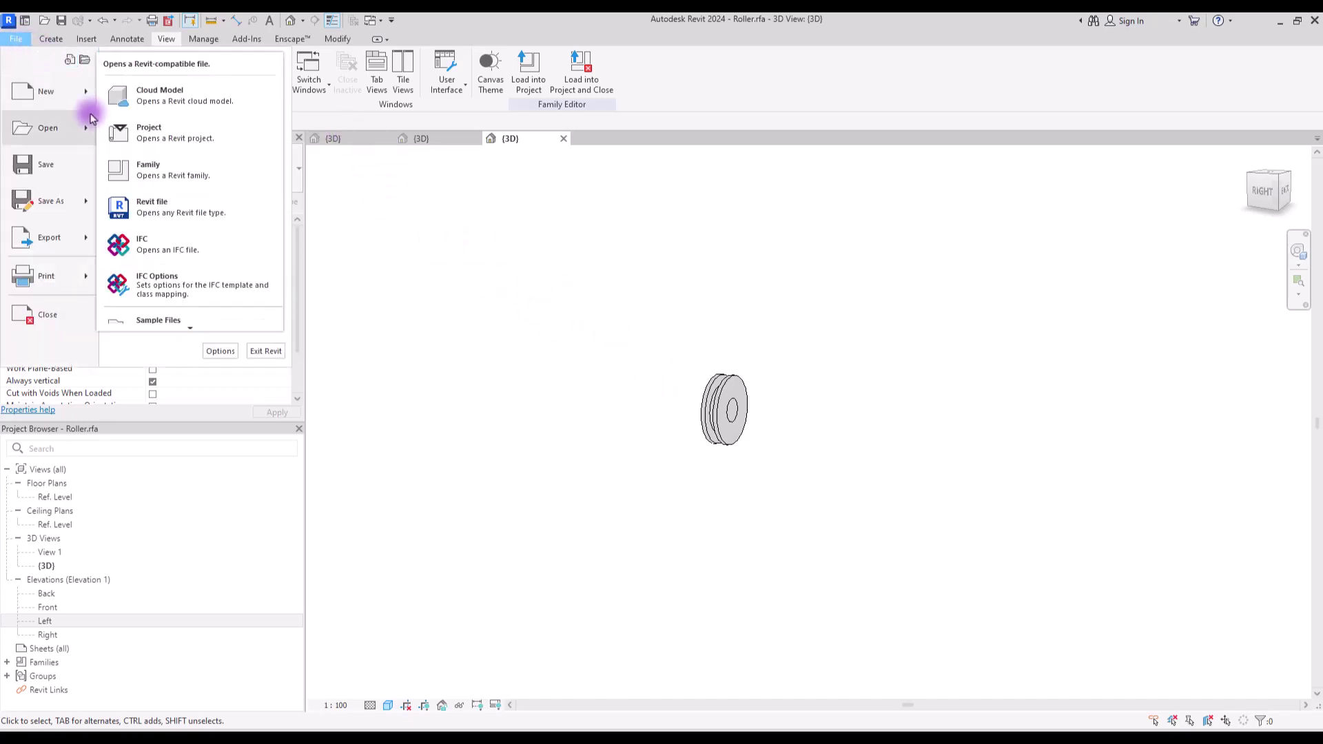
left_click(149, 152)
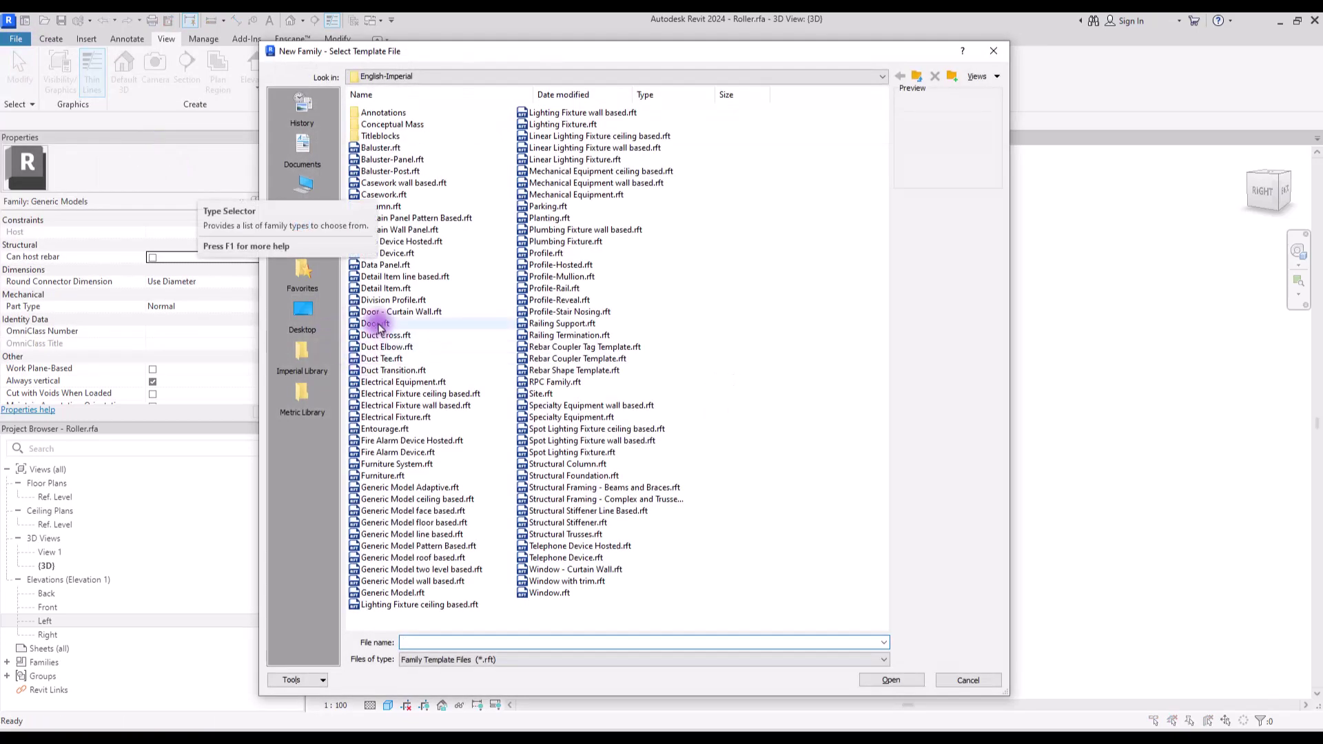
left_click(380, 324)
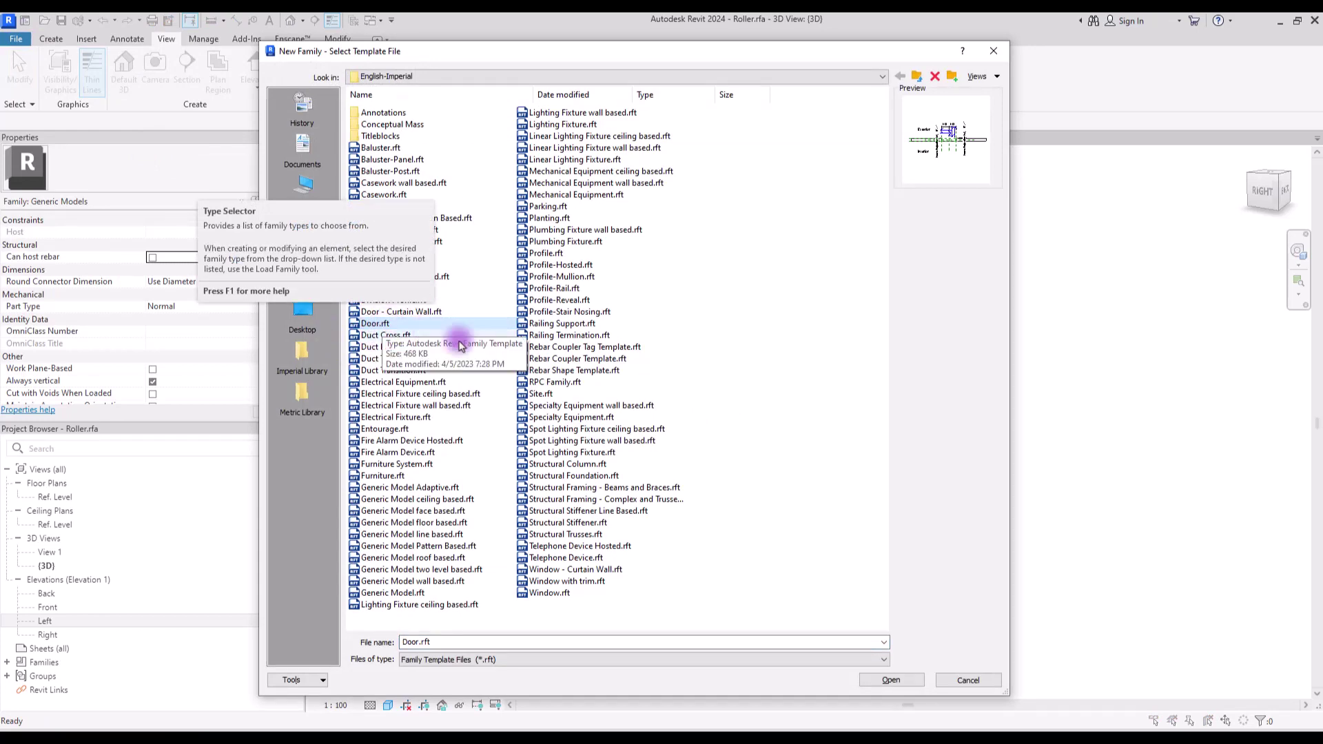
left_click(903, 680)
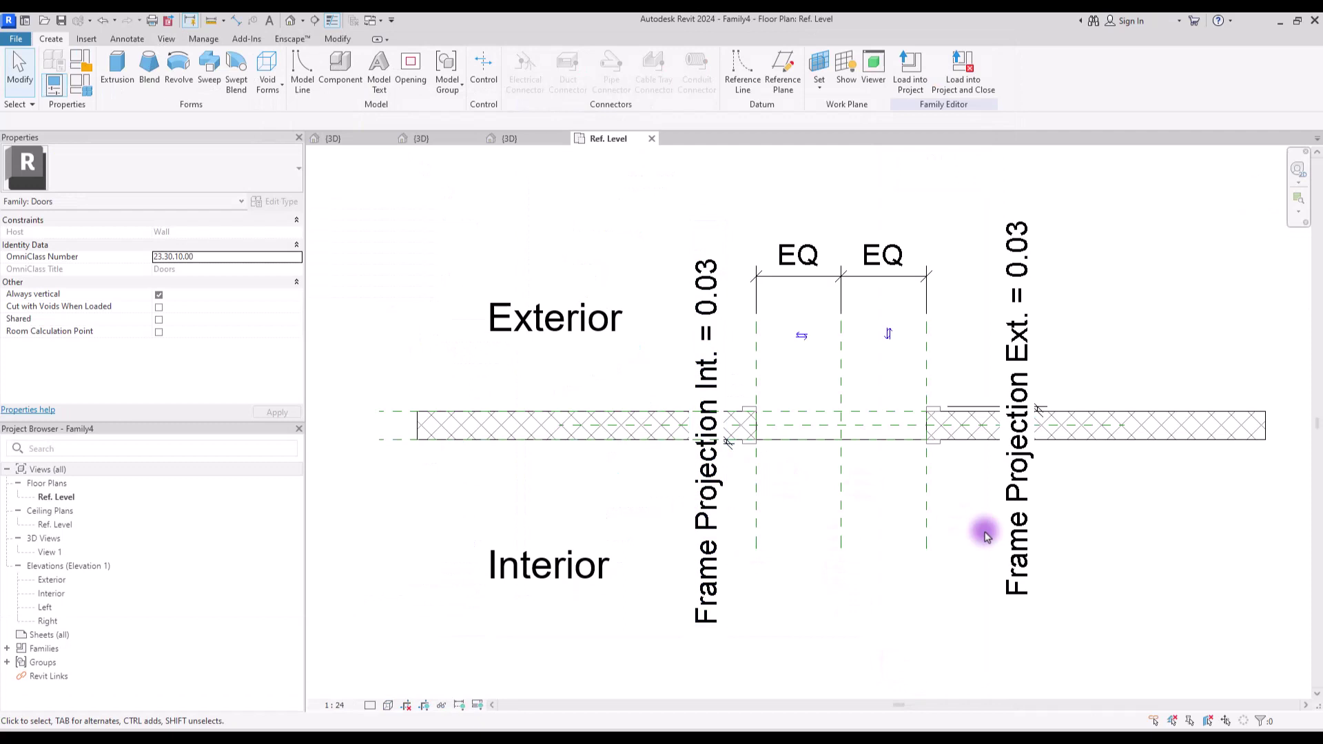
left_click(749, 409)
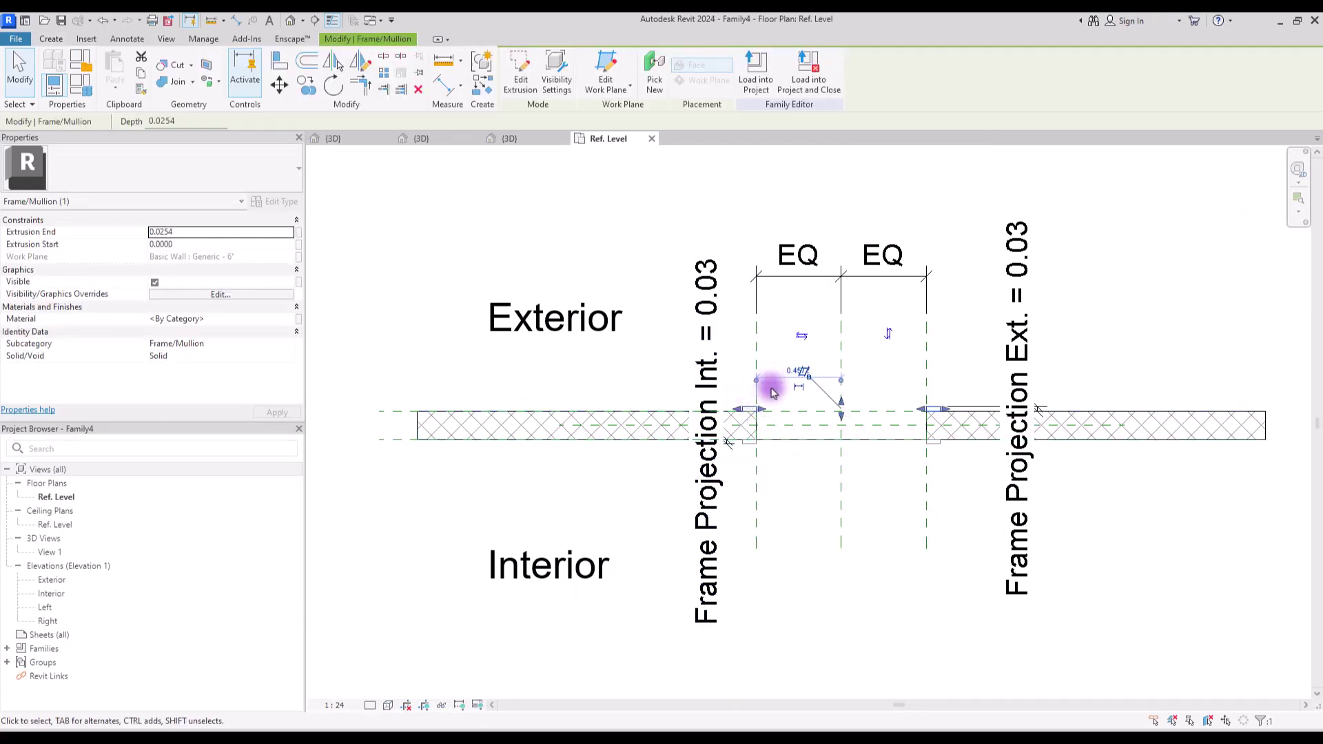
key("Delete")
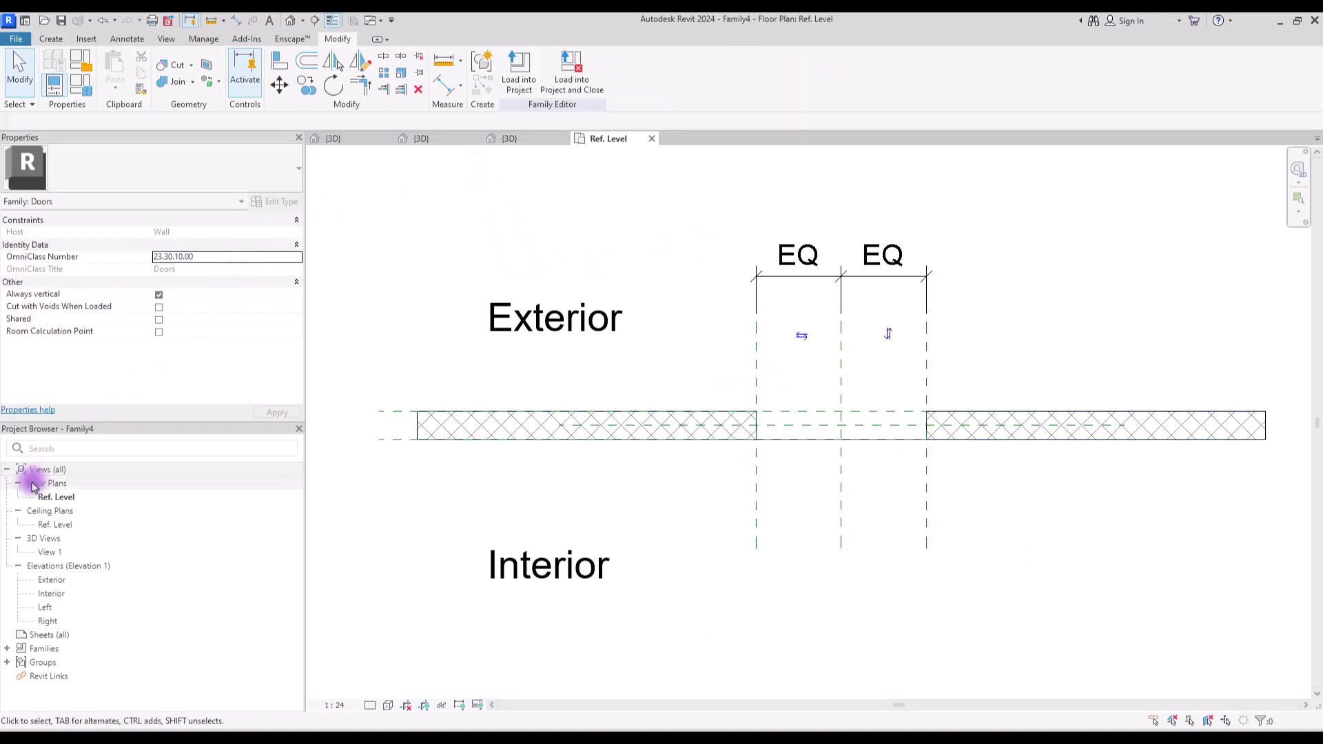
In the Interior elevation, change the shading colour of the host wall's Default Wall material to light grey.
double_click(69, 594)
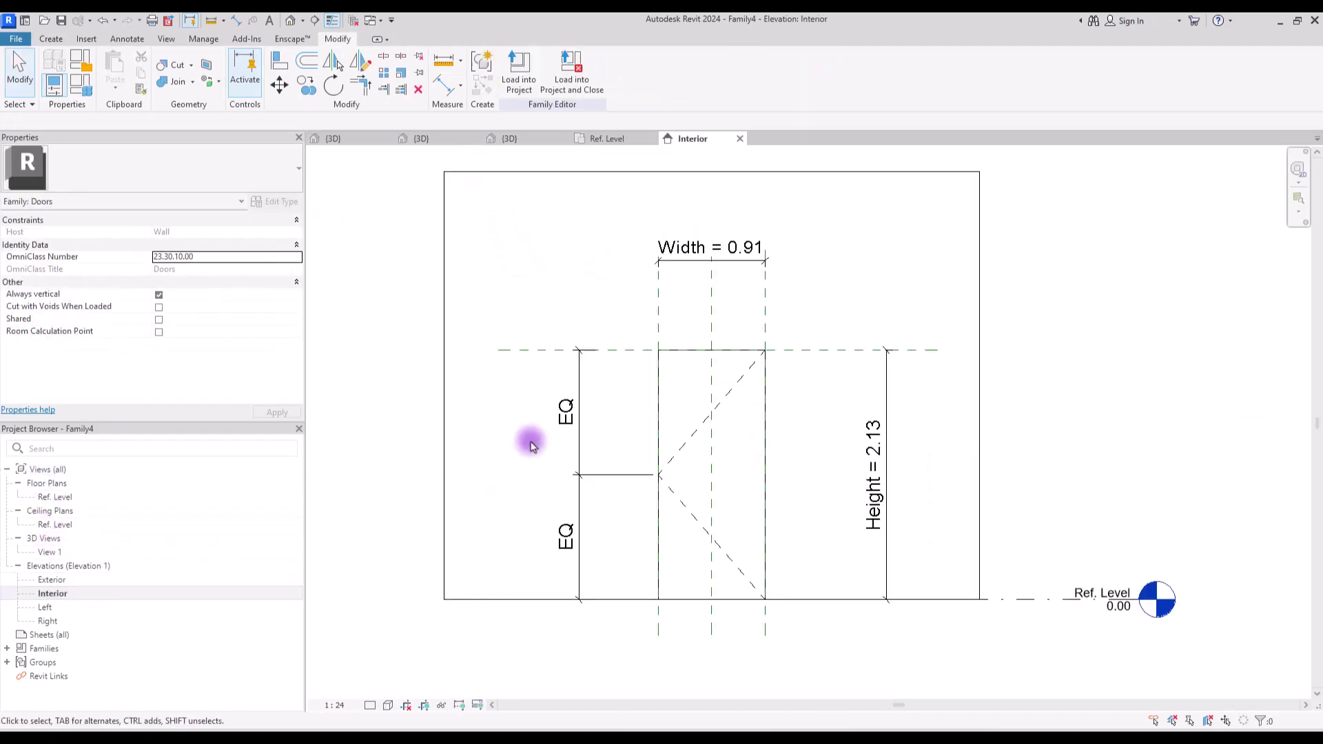
scroll(785, 308, "down", 1)
scroll(774, 331, "up", 2)
left_click(437, 631)
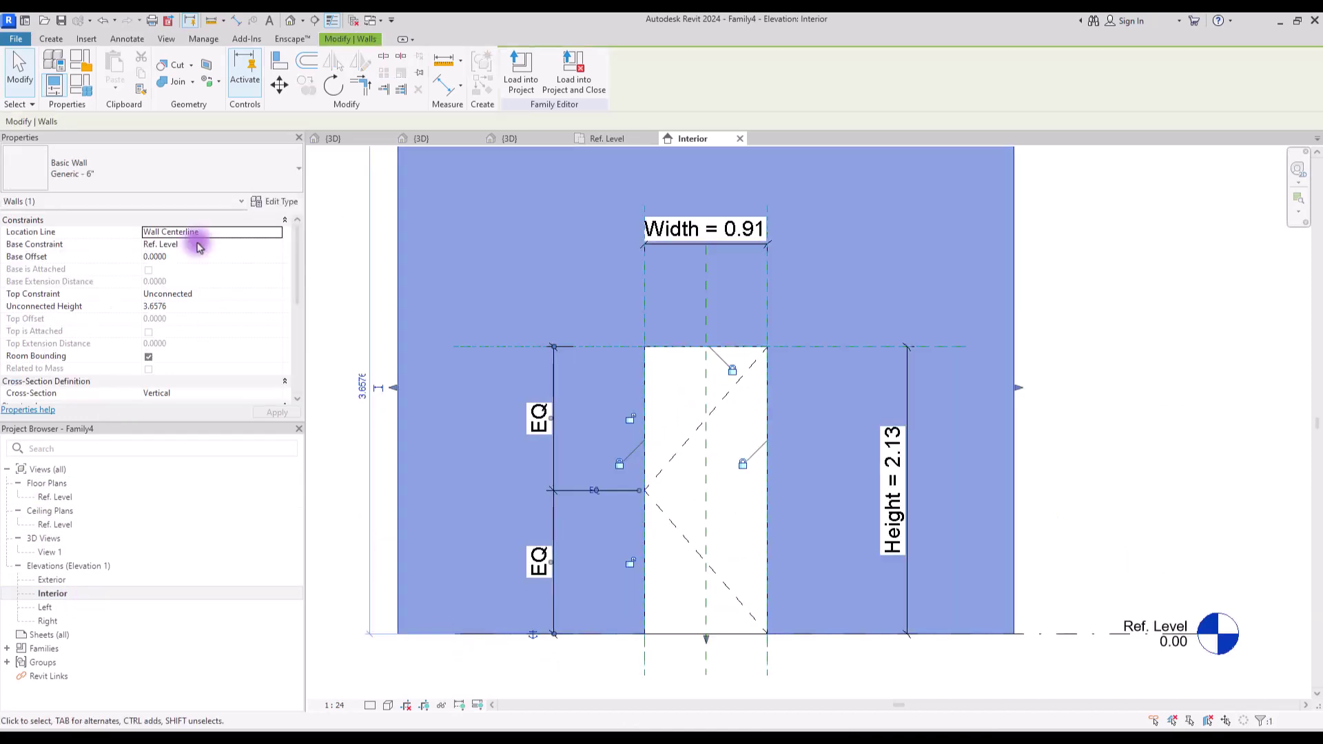
left_click(273, 201)
left_click(487, 183)
left_click(489, 180)
left_click(530, 168)
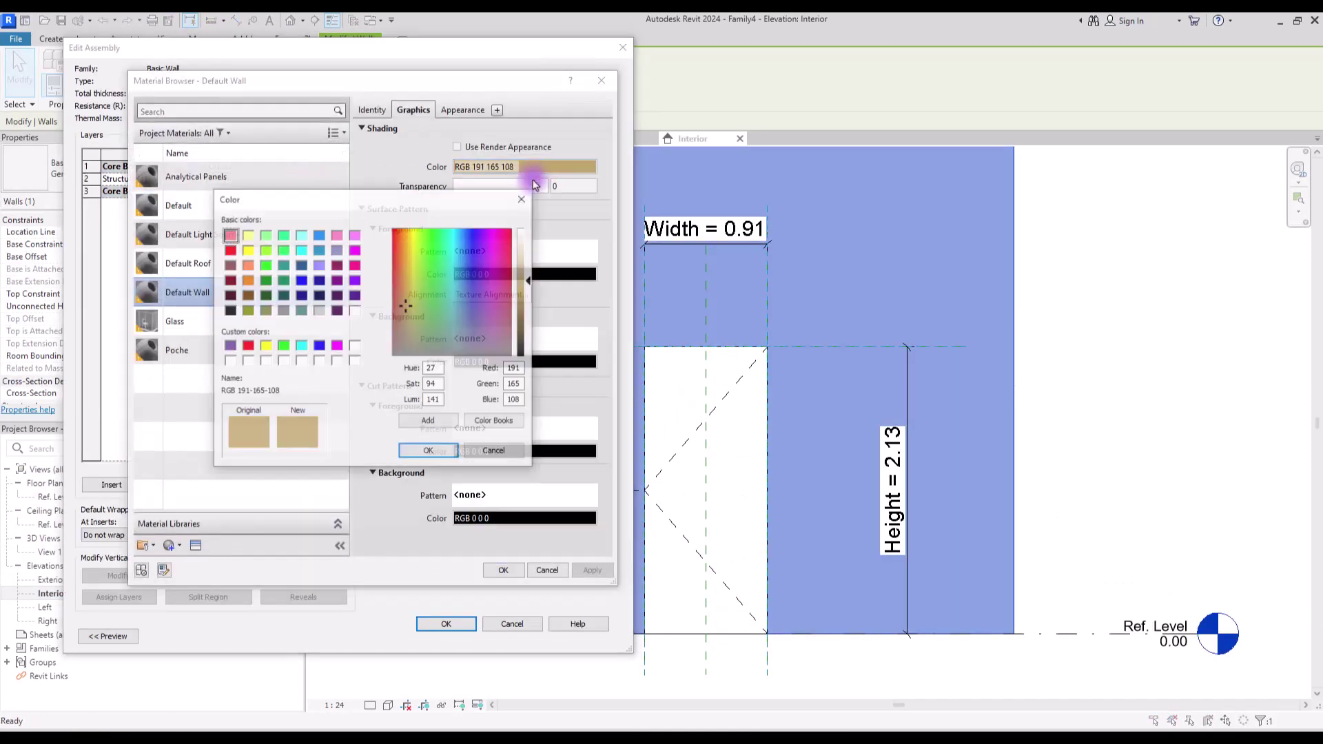
left_click(319, 310)
left_click(428, 450)
left_click(503, 569)
left_click(446, 623)
left_click(473, 615)
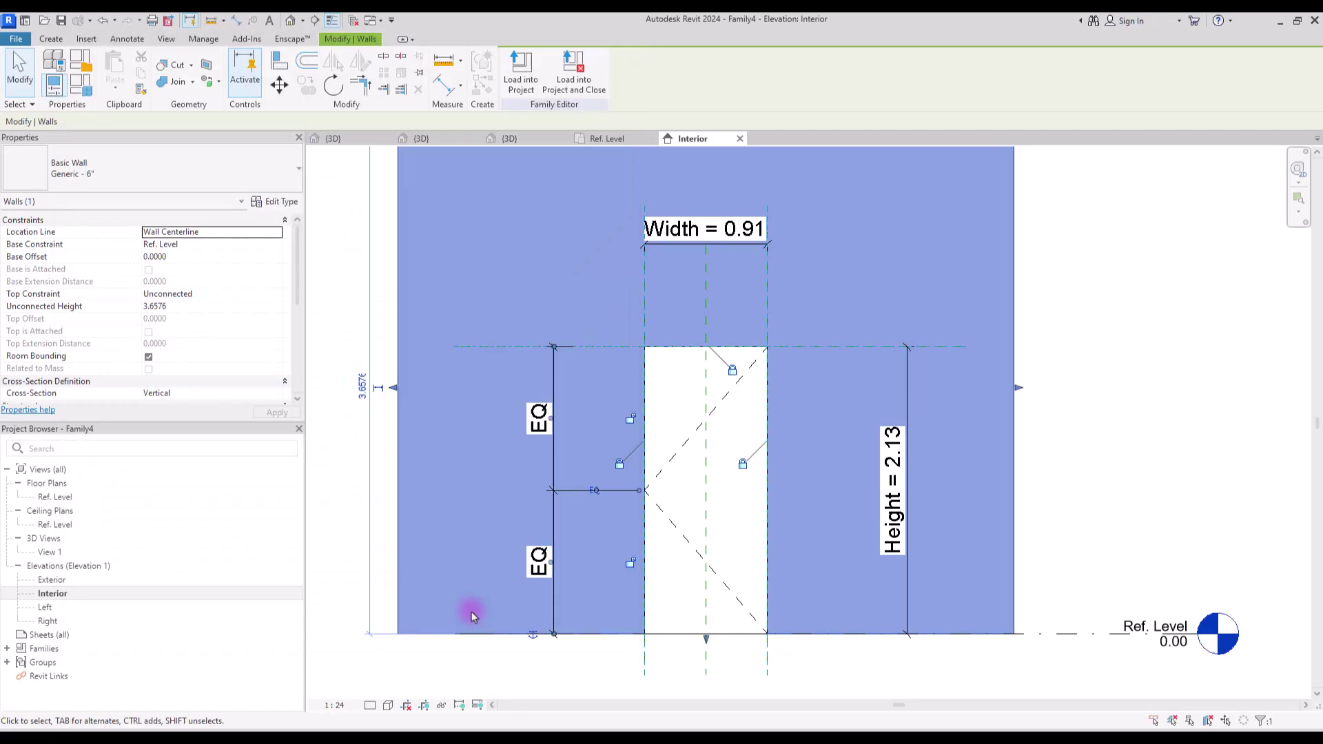
Display the Interior elevation with the Consistent Colors visual style.
key("Escape")
left_click(370, 705)
left_click(413, 663)
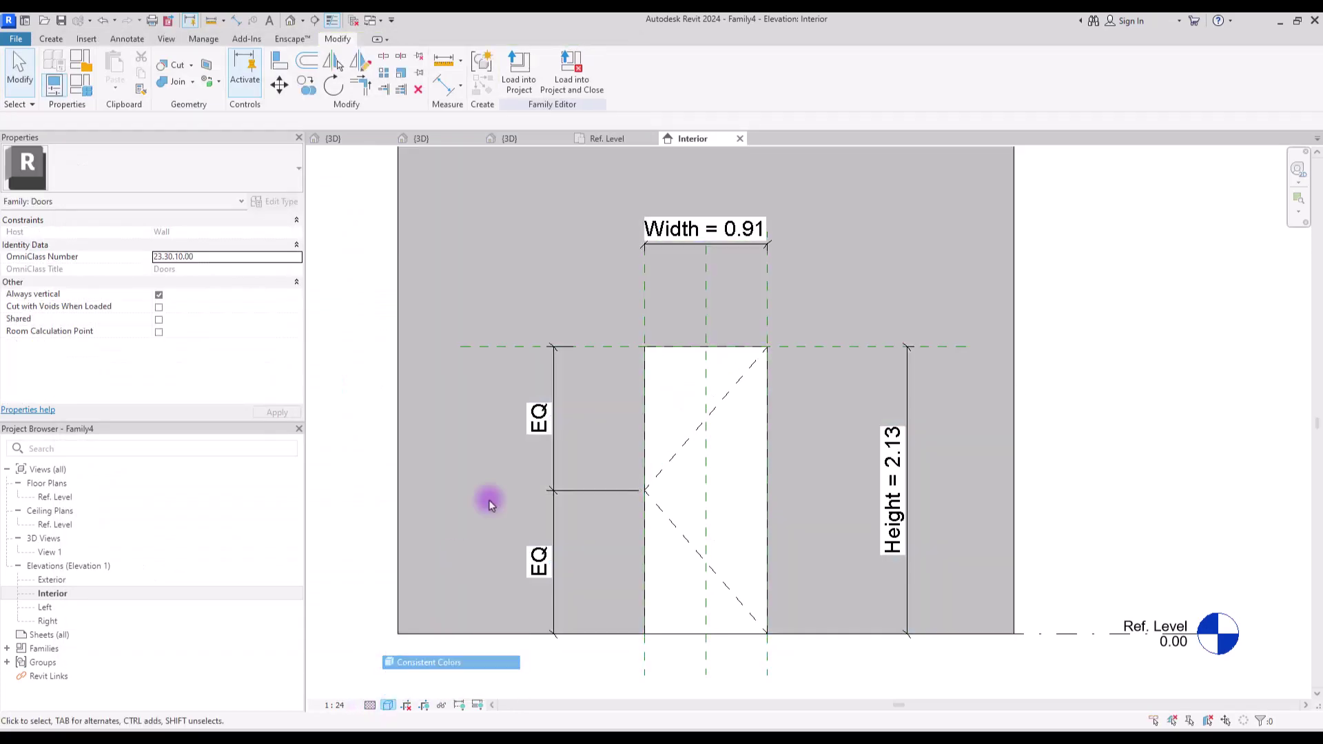
Load the Rail family into Family4 and place it on the wall above the door opening in the Interior elevation.
left_click(359, 138)
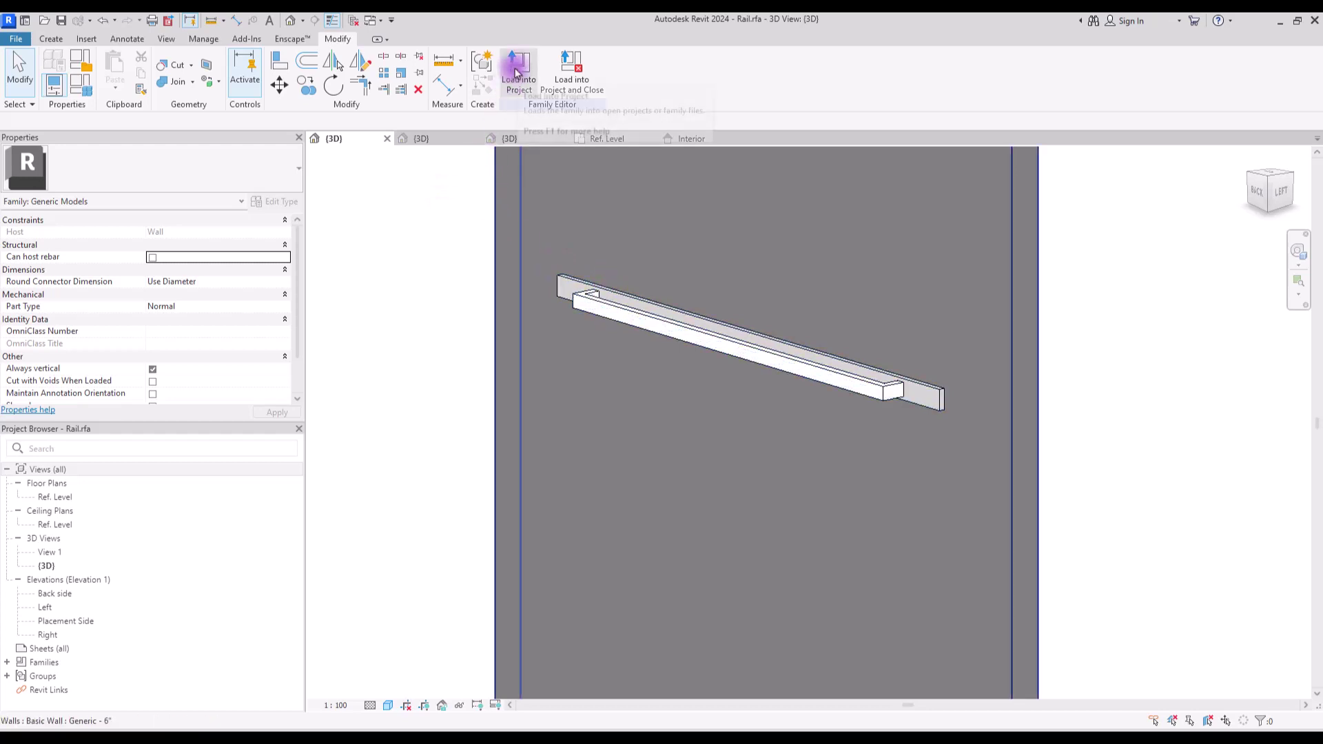
left_click(516, 73)
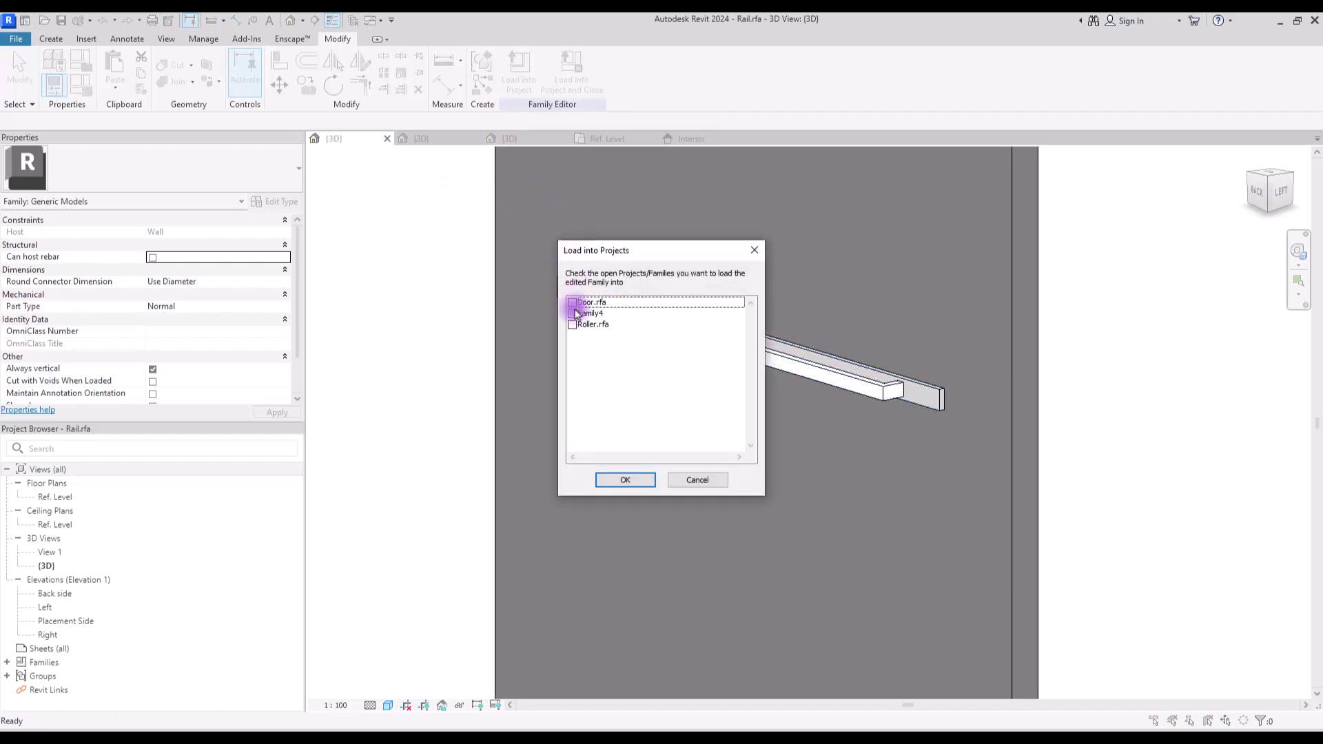
left_click(571, 315)
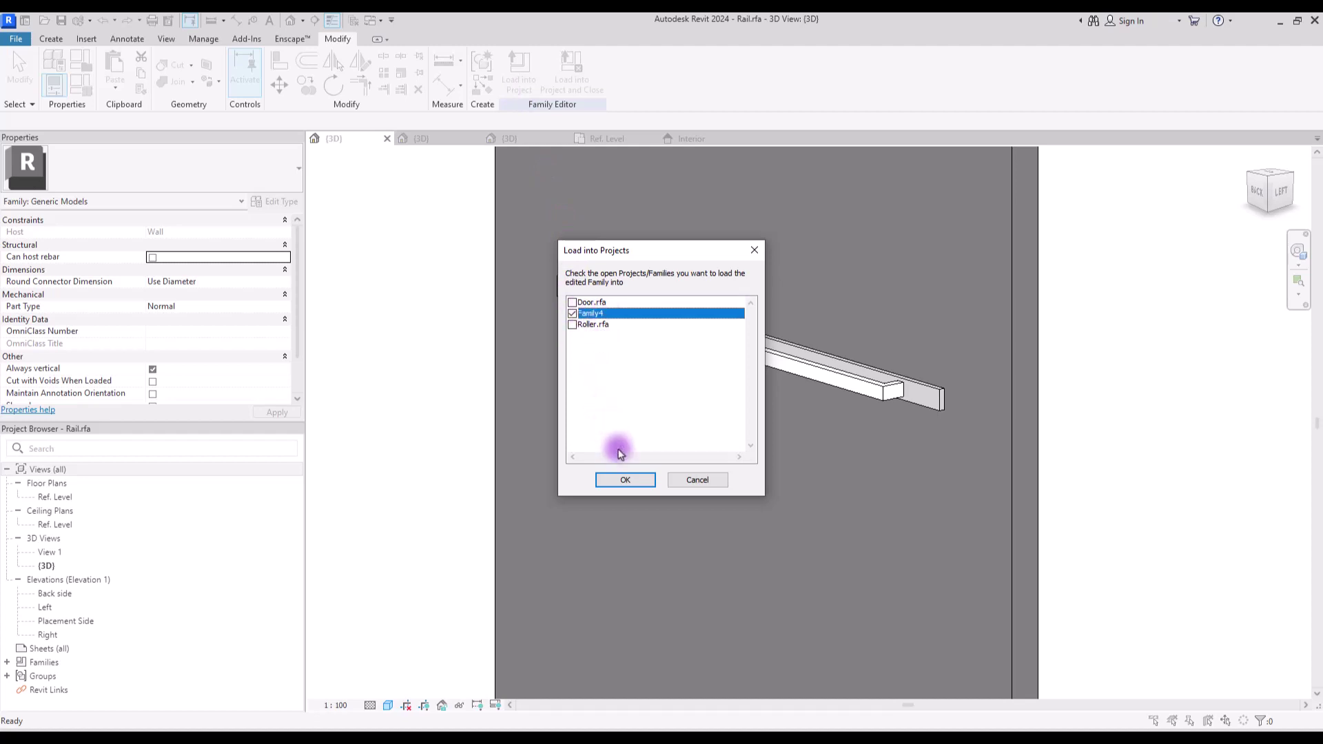
left_click(619, 480)
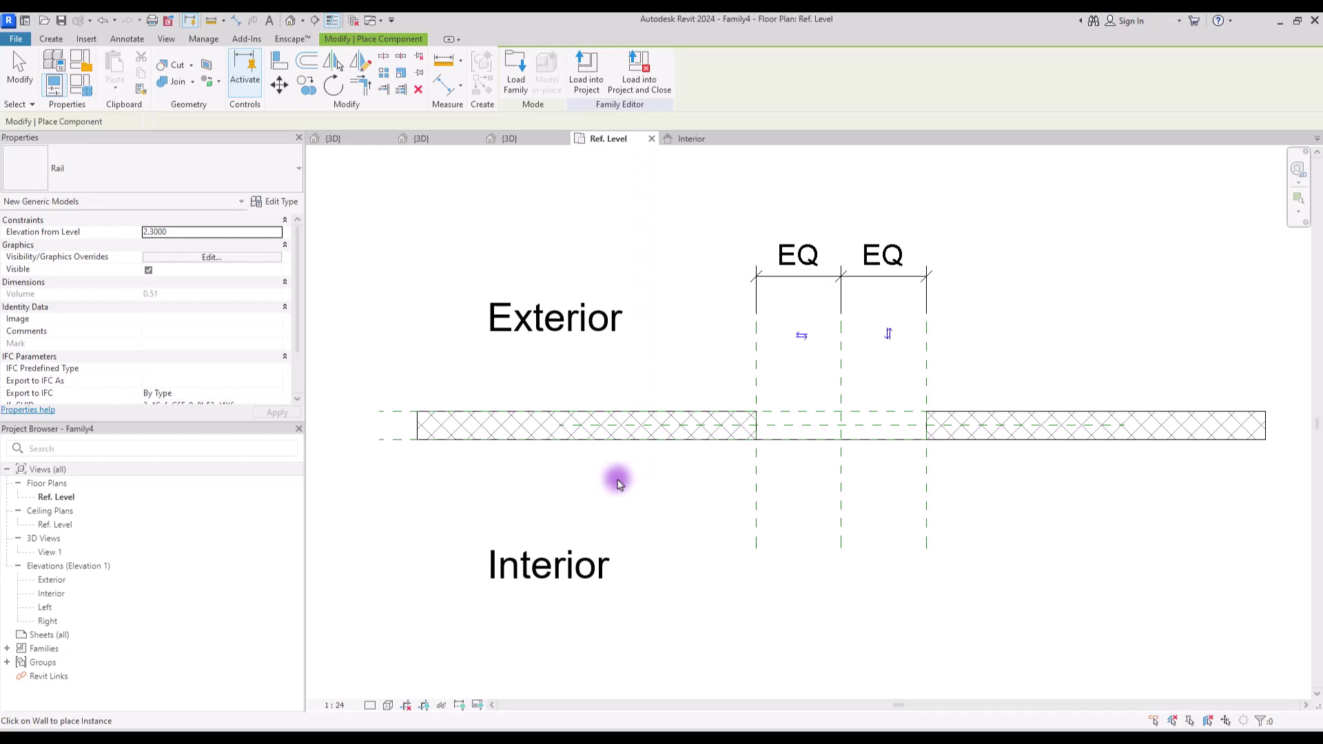
left_click(692, 139)
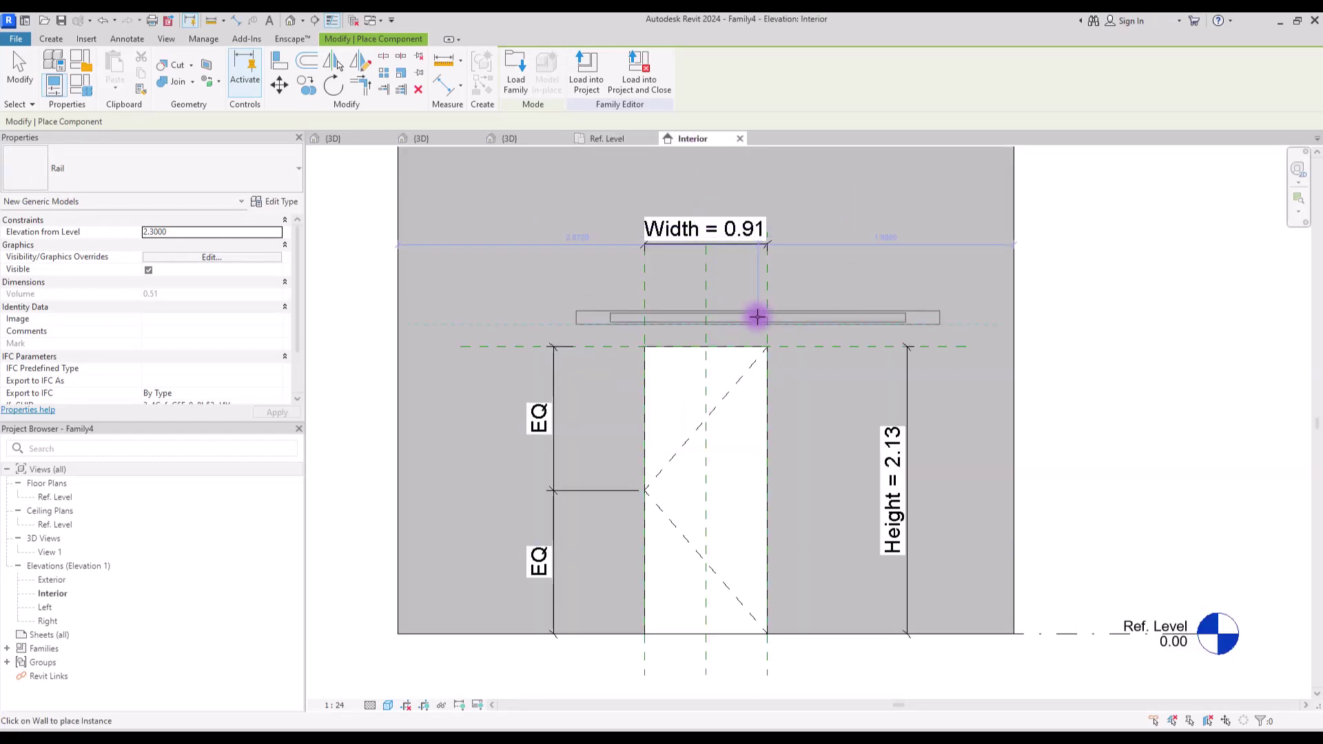
key("Escape")
middle_click_drag(785, 378, 806, 355)
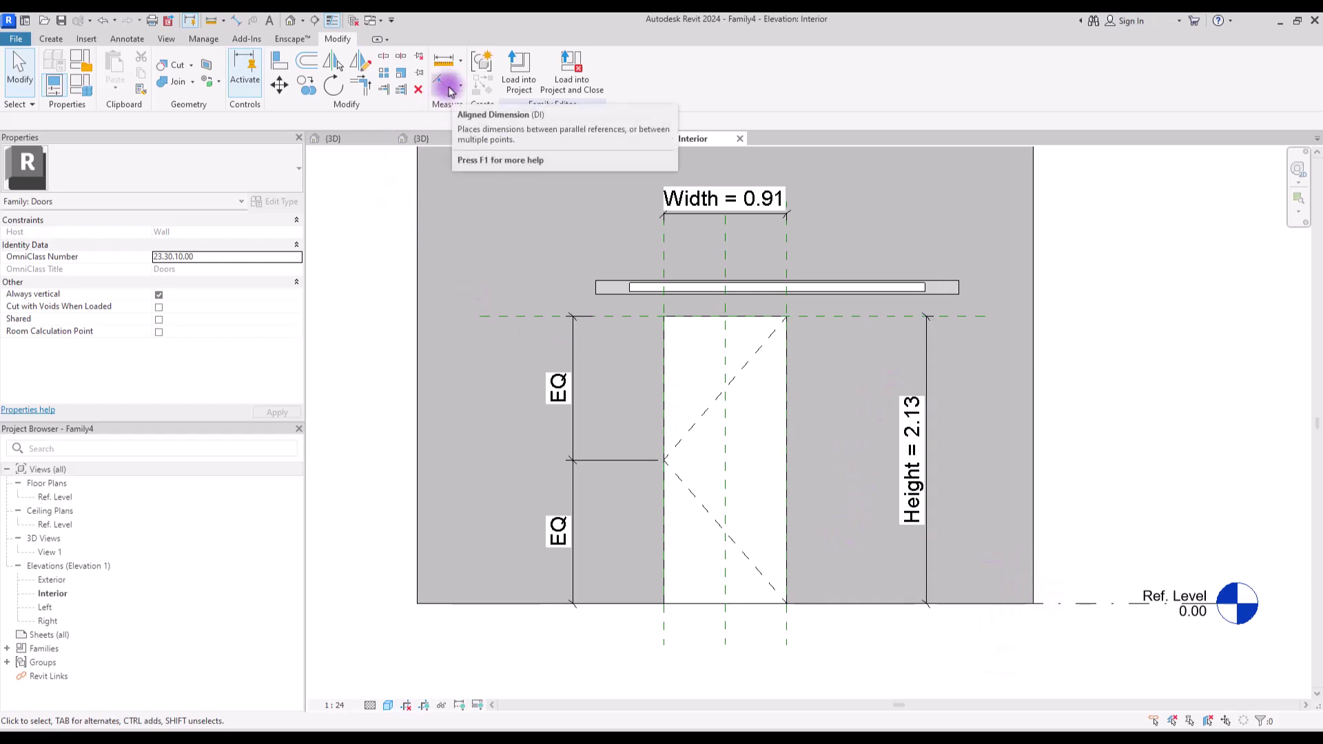
Draw a horizontal reference plane about 0.15 above the opening's head and a vertical one about 0.30 outside its left side.
left_click(45, 40)
left_click(773, 69)
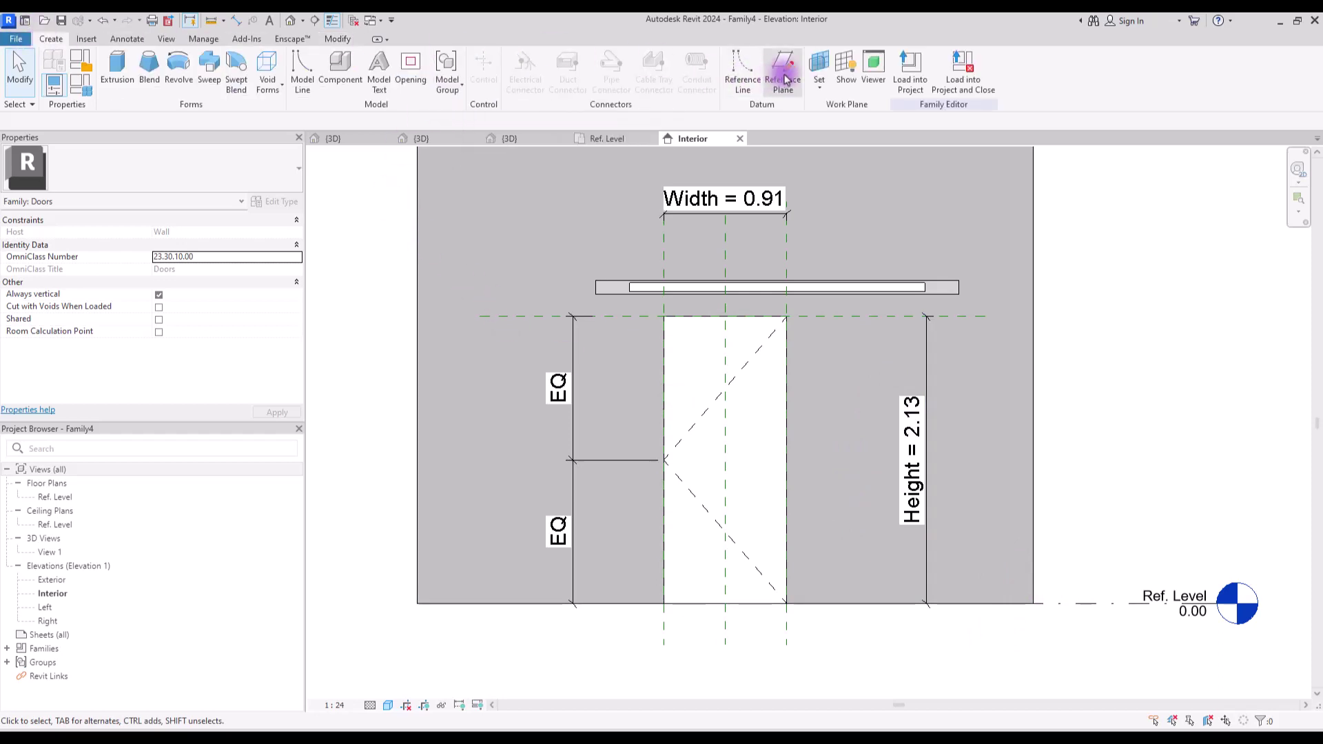
left_click(565, 295)
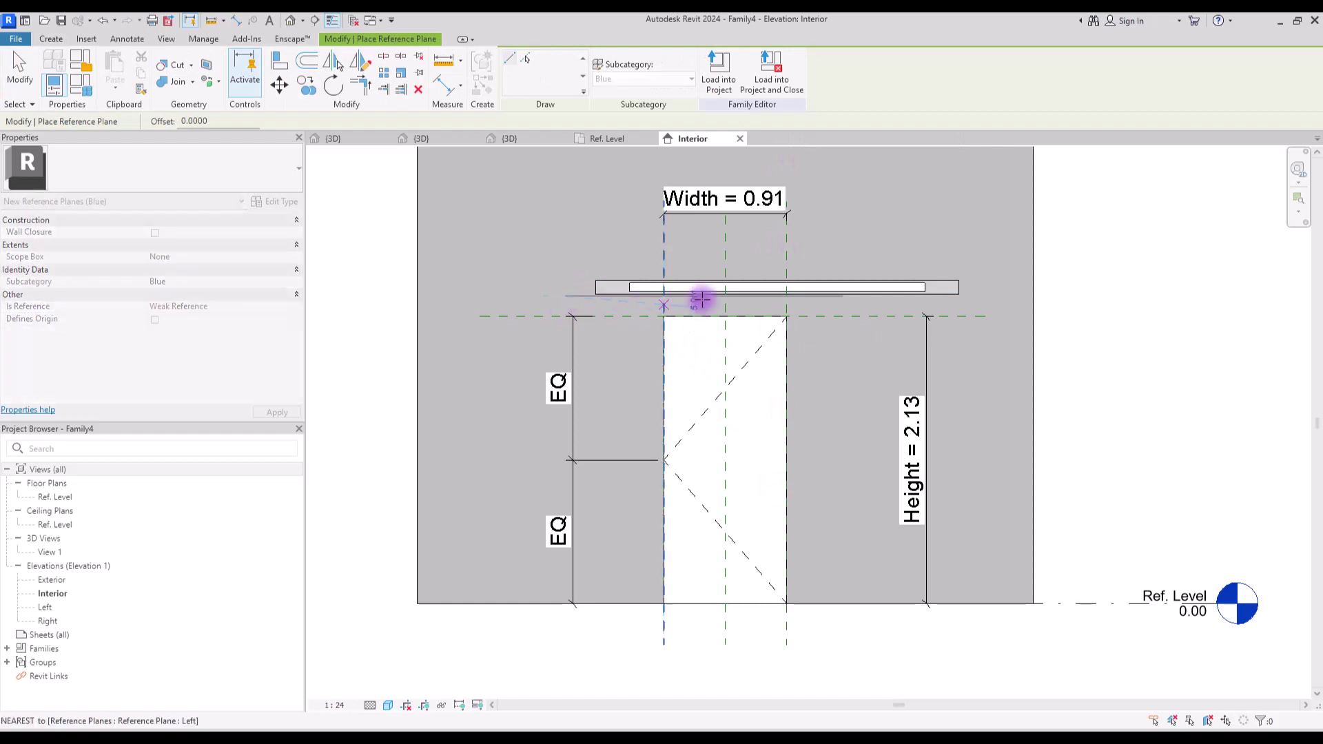
left_click(989, 298)
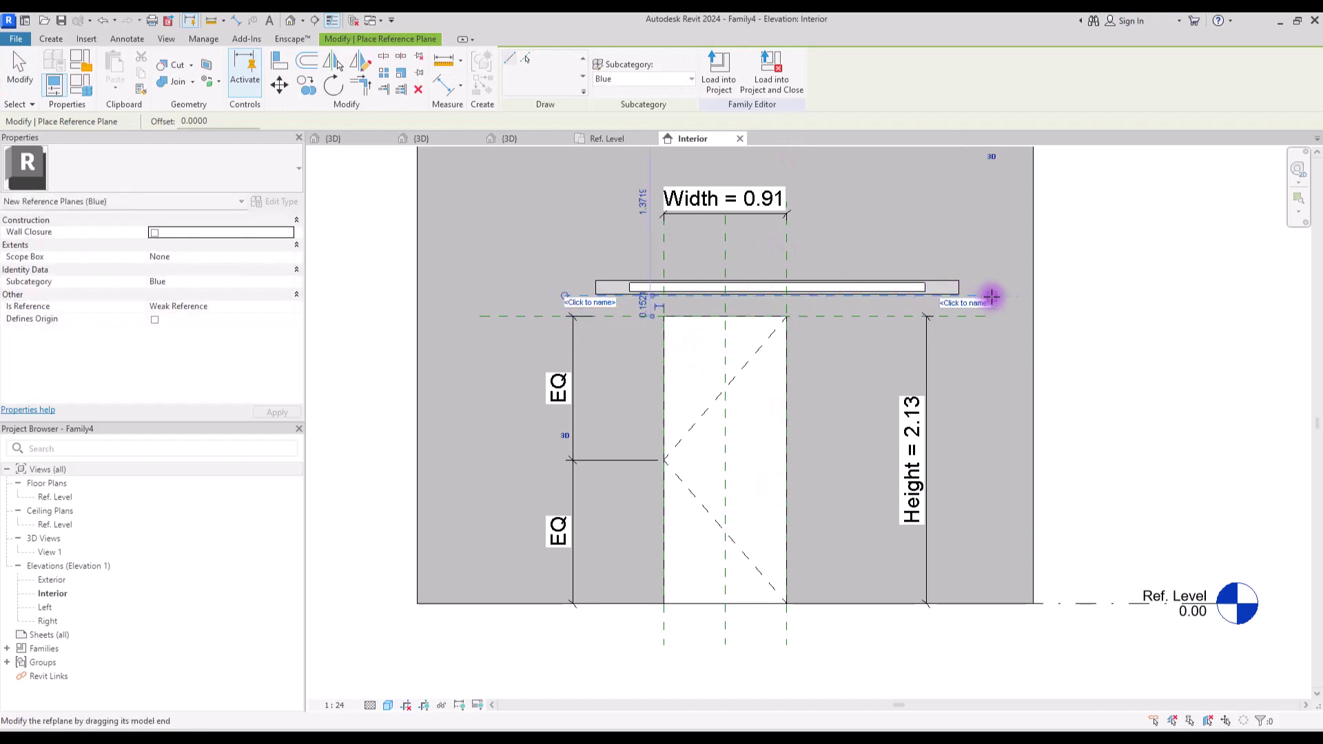
left_click(621, 181)
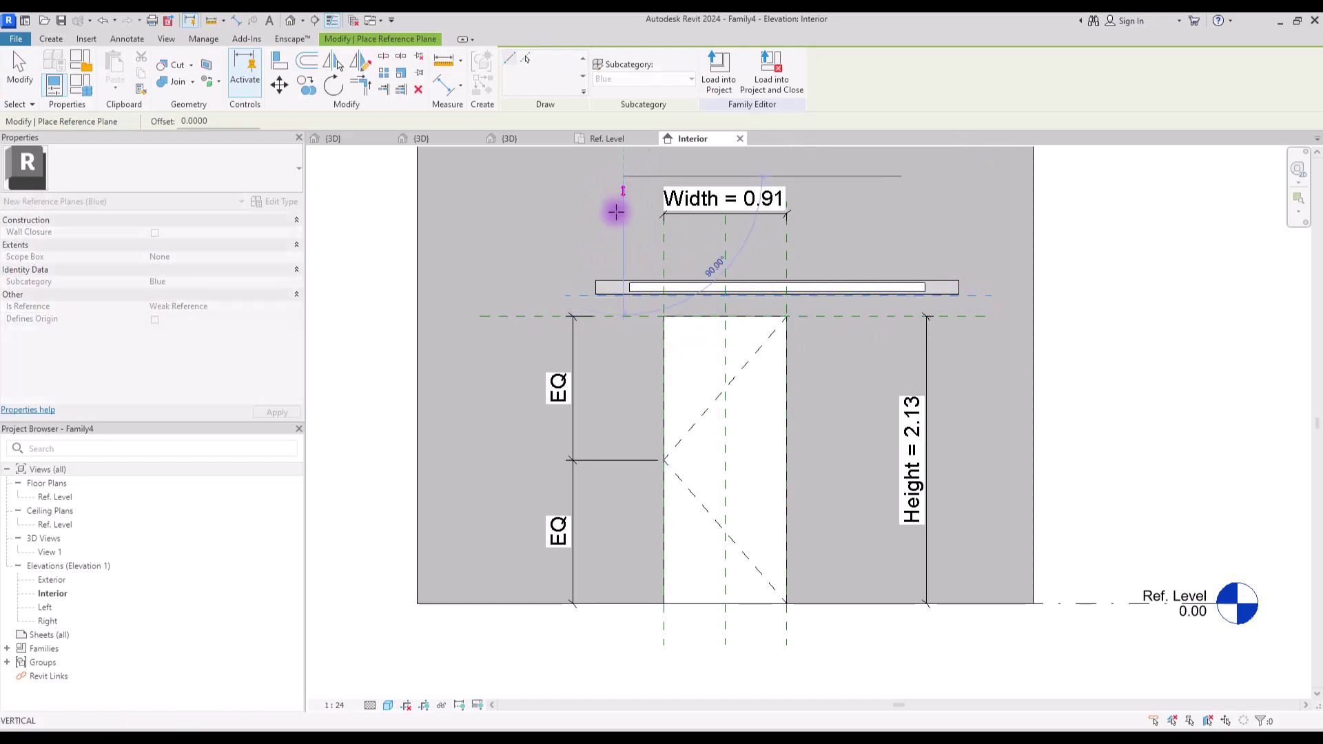
left_click(624, 399)
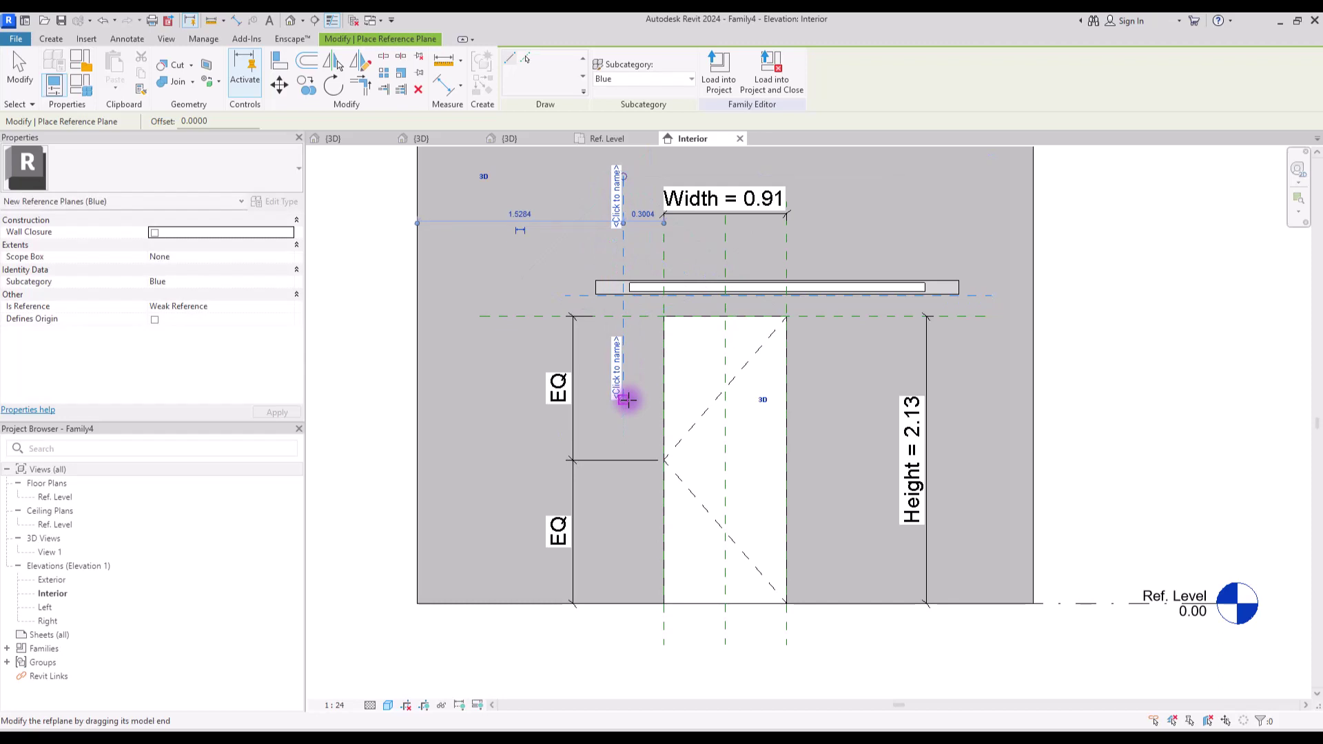
Dimension the height of the horizontal reference plane under the rail from the Ref. Level.
key("d")
key("i")
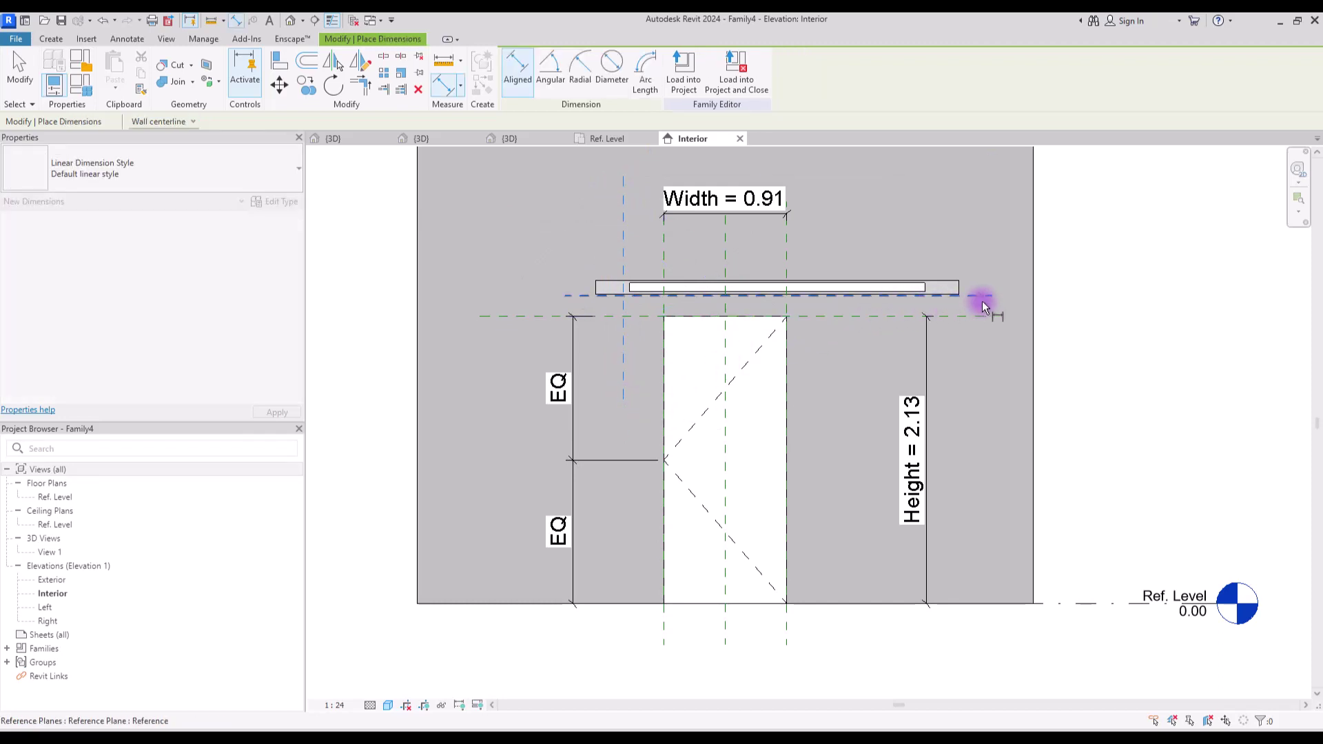
left_click(982, 300)
left_click(1078, 606)
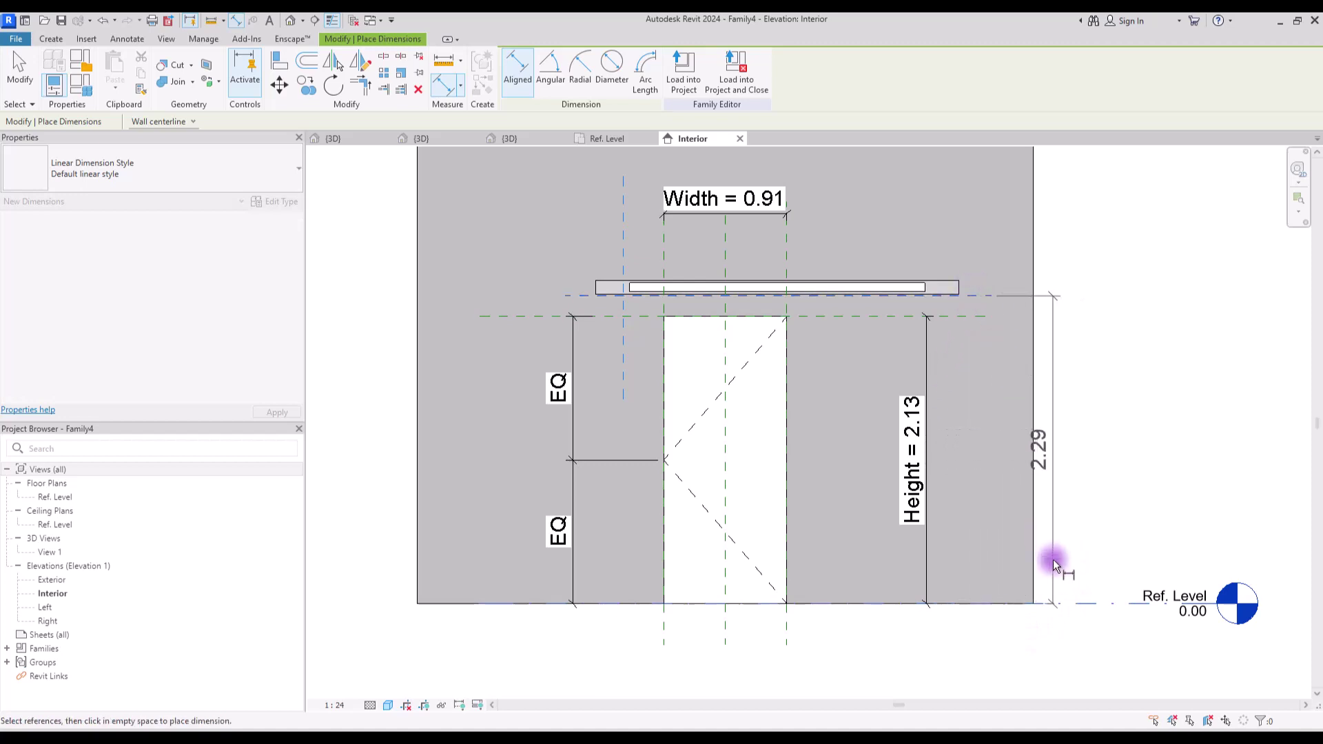
left_click(1014, 551)
key("Escape")
key("Escape")
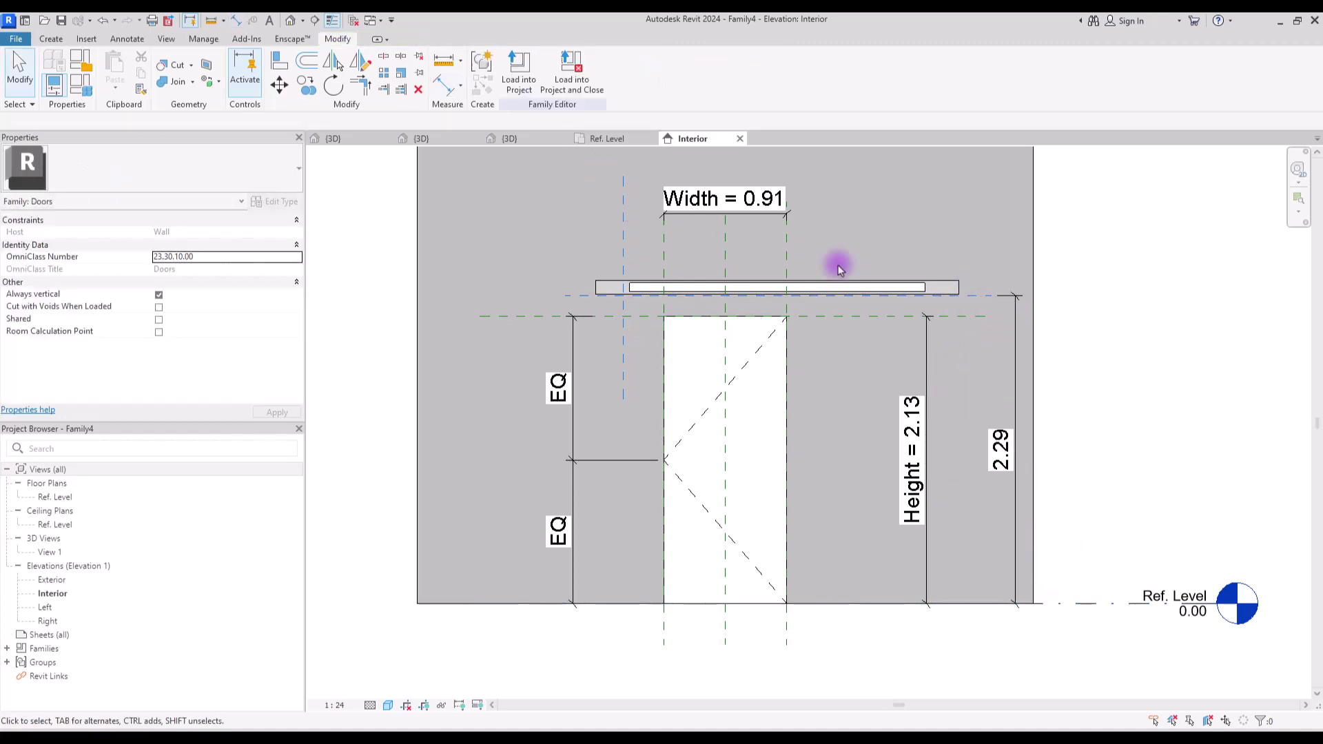
Label the reference plane's height dimension with a new type parameter named Rail H.
left_click(1016, 337)
left_click(647, 70)
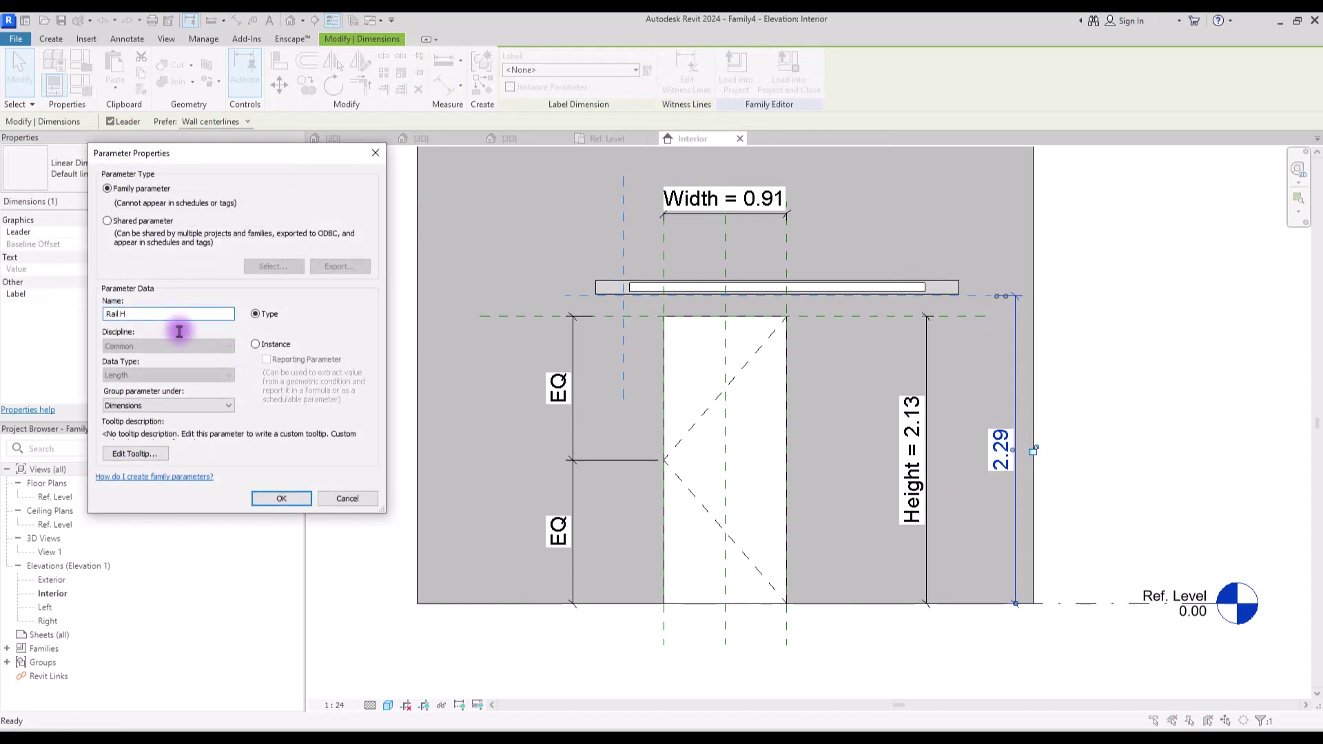
left_click(293, 497)
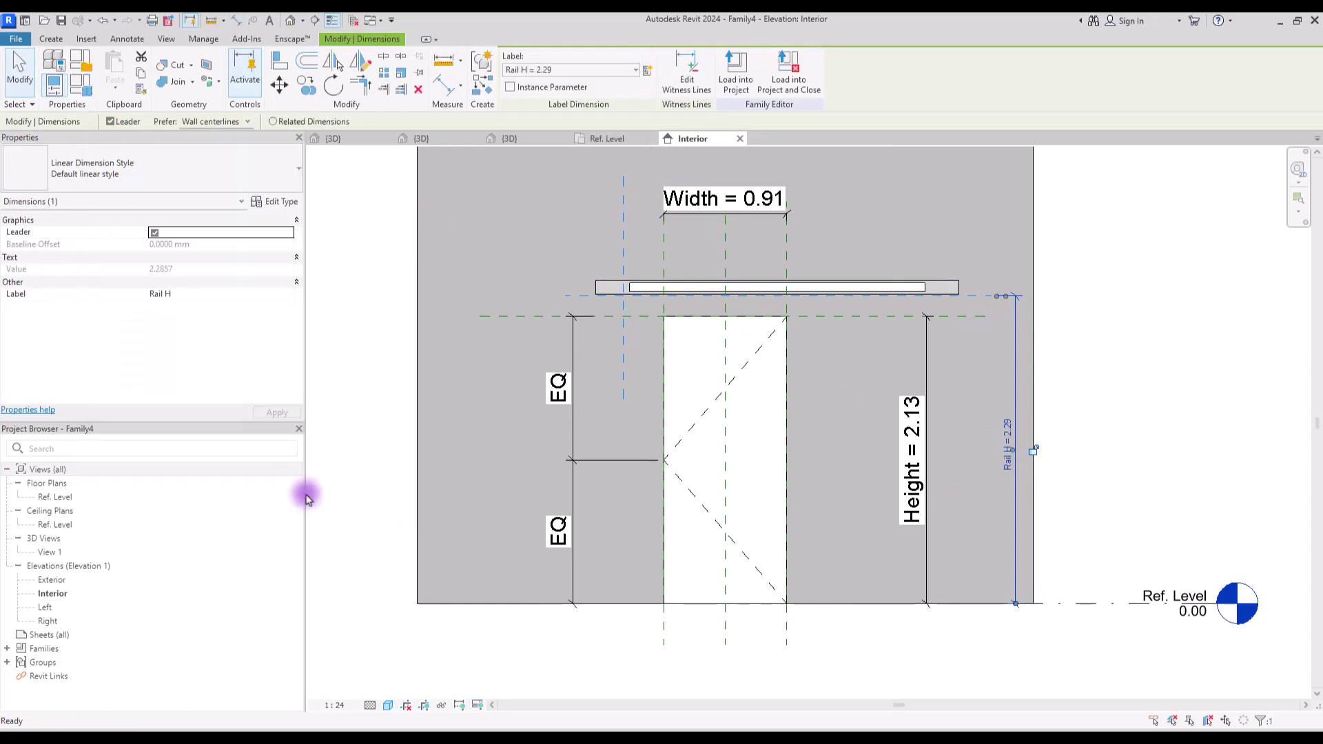
Align the rail's bottom edge with the horizontal reference plane and lock the alignment.
left_click(280, 62)
scroll(930, 260, "up", 4)
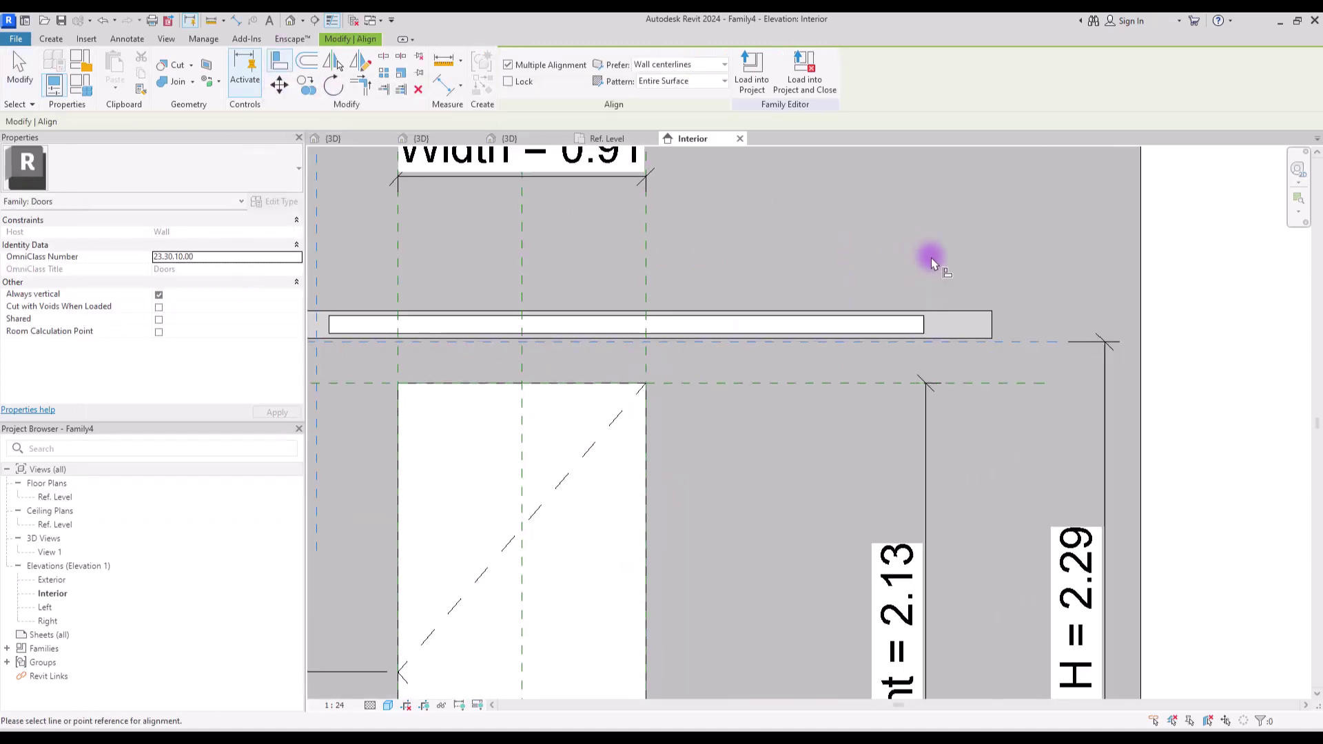
left_click(974, 343)
left_click(973, 341)
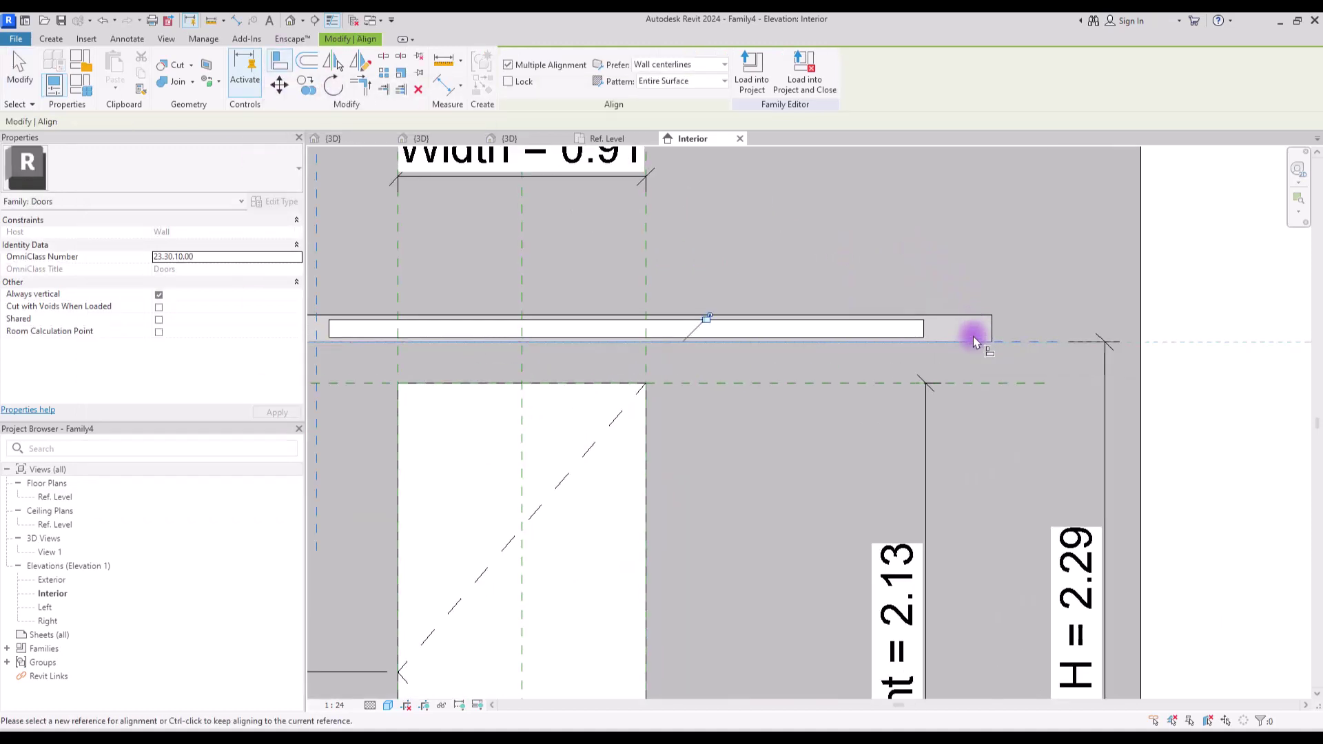
left_click(705, 319)
scroll(950, 266, "down", 4)
key("Escape")
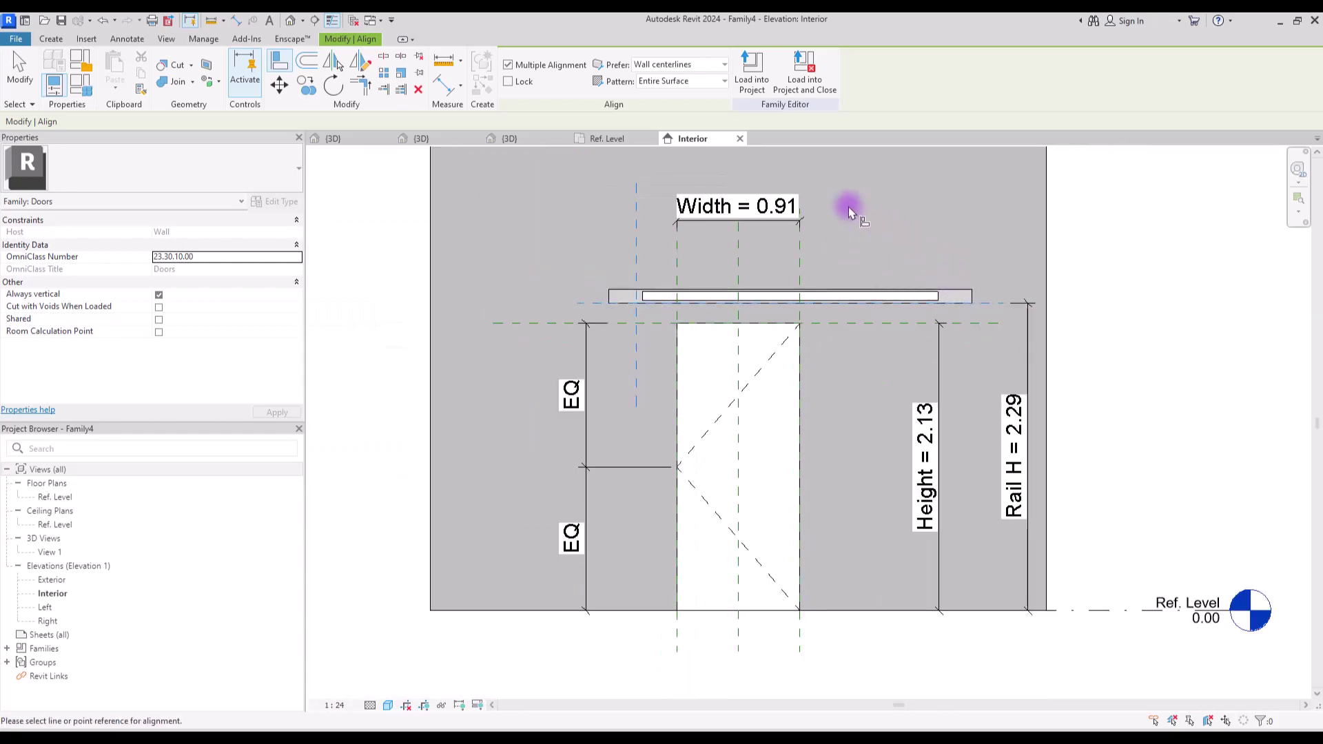
Align the rail's left end with the vertical reference plane beside the opening.
scroll(621, 275, "up", 3)
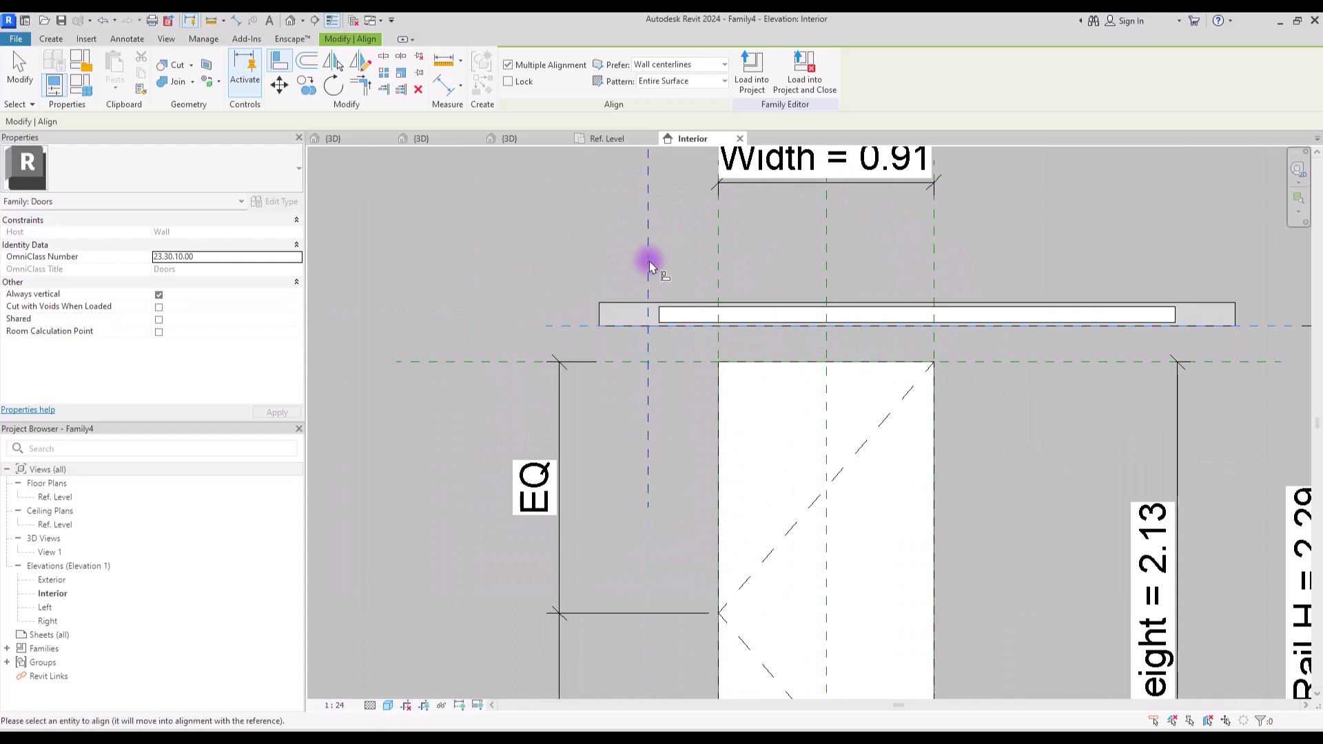
key("Escape")
scroll(632, 348, "down", 4)
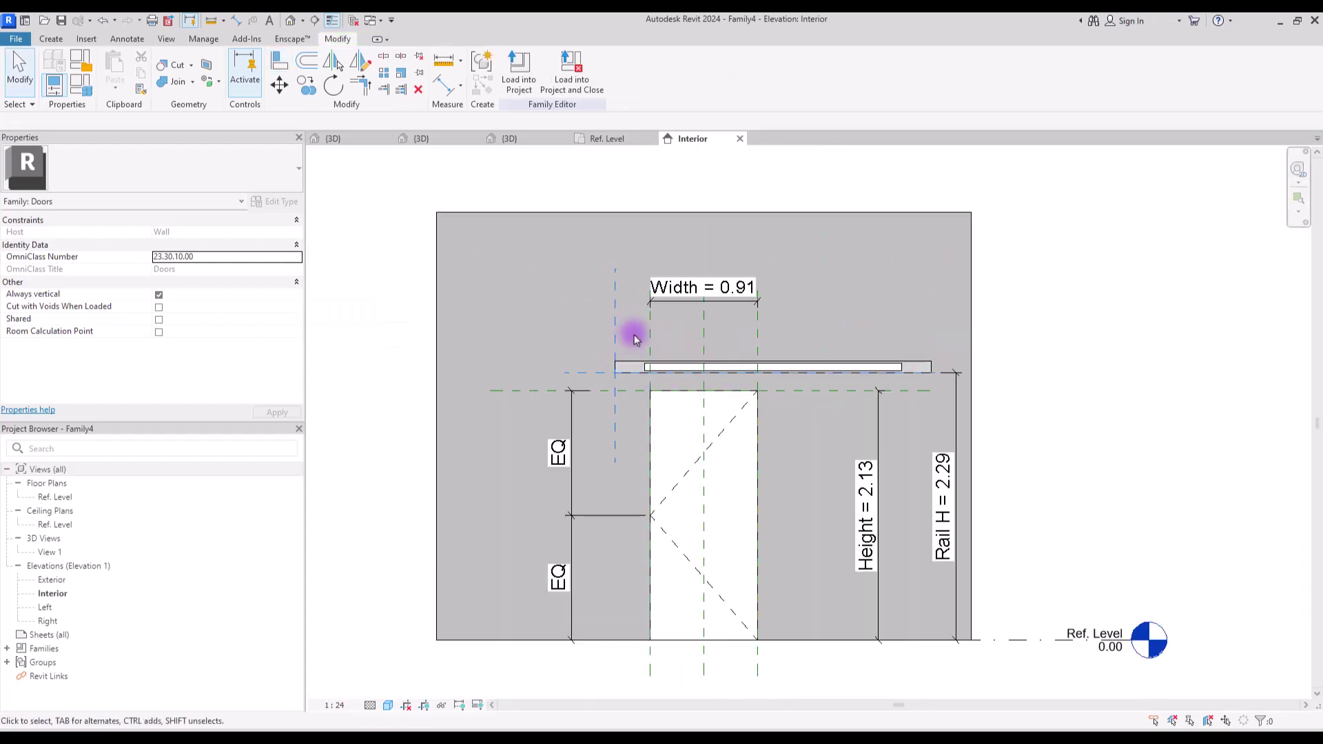
Dimension the distance between the vertical reference plane at the rail's end and the left reference plane of the opening.
left_click(444, 84)
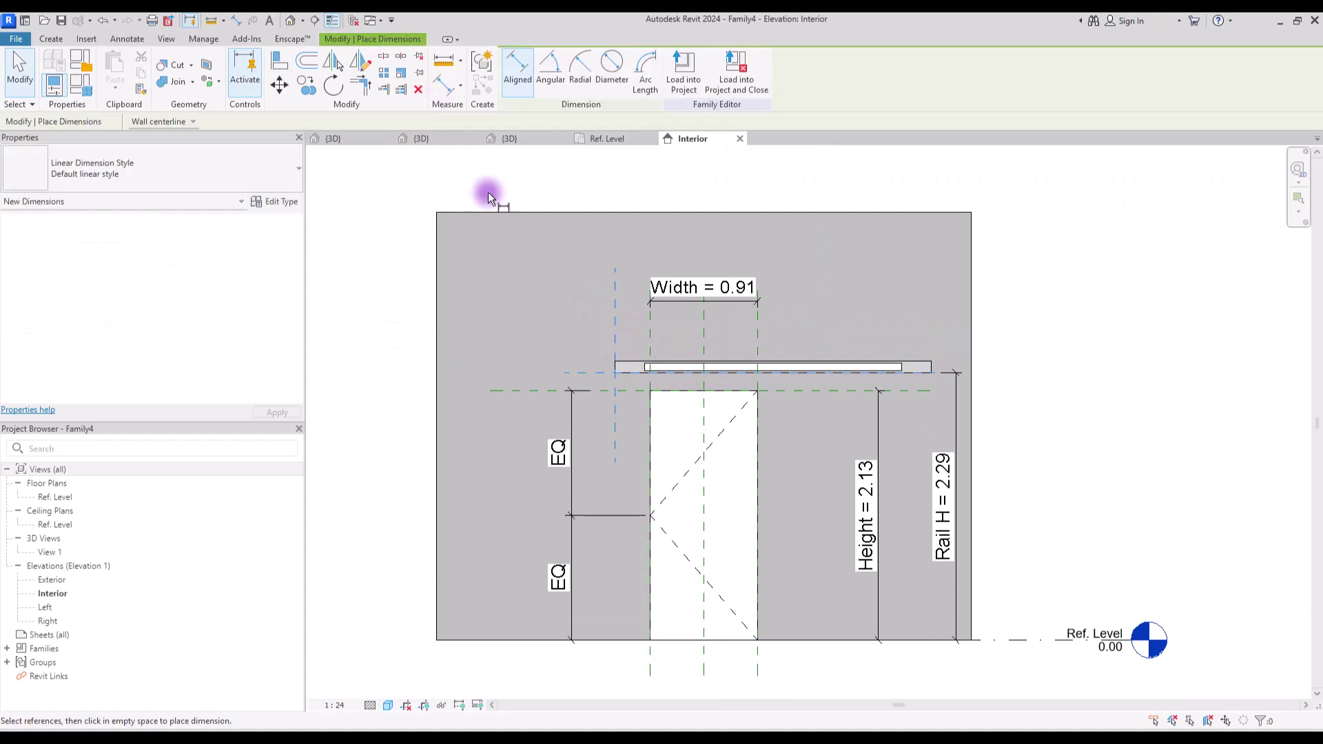
left_click(615, 332)
left_click(647, 336)
left_click(482, 242)
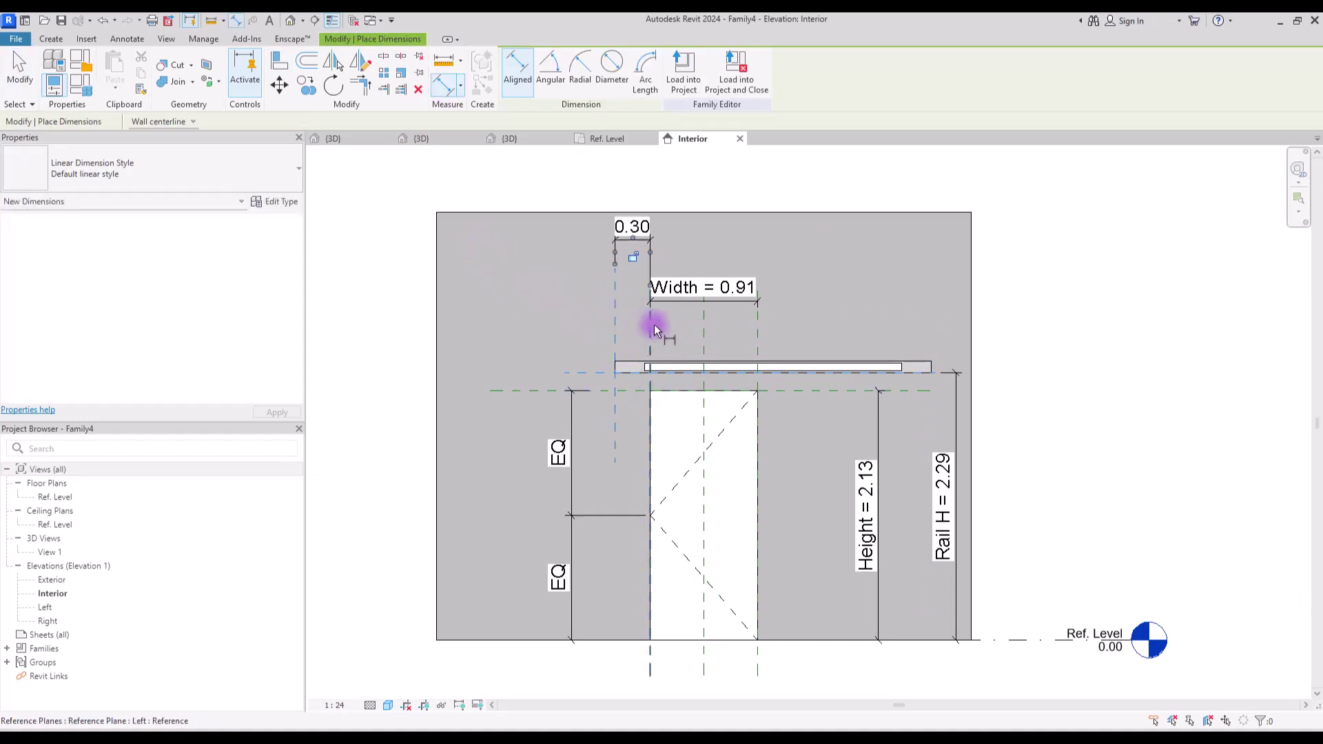
key("Escape")
Label the rail extension dimension with a new type parameter named Rail Ext.
left_click(631, 226)
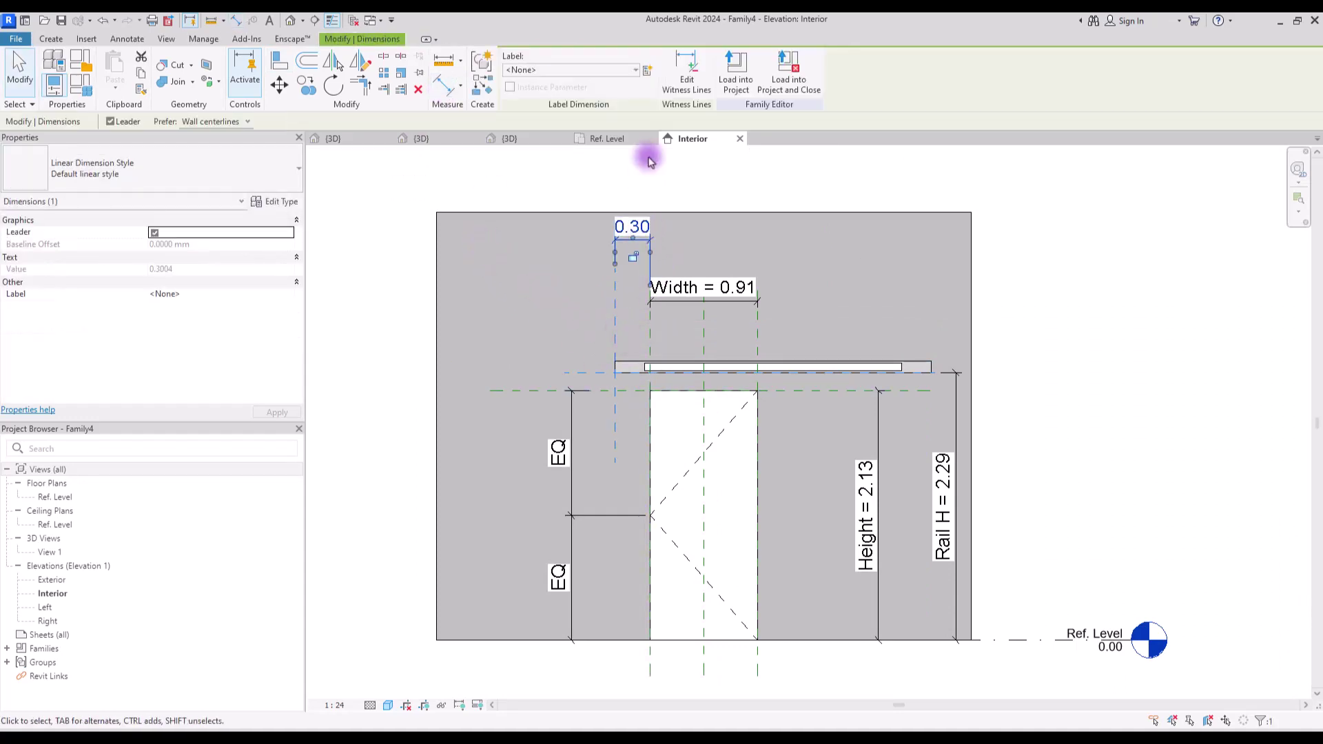
left_click(647, 69)
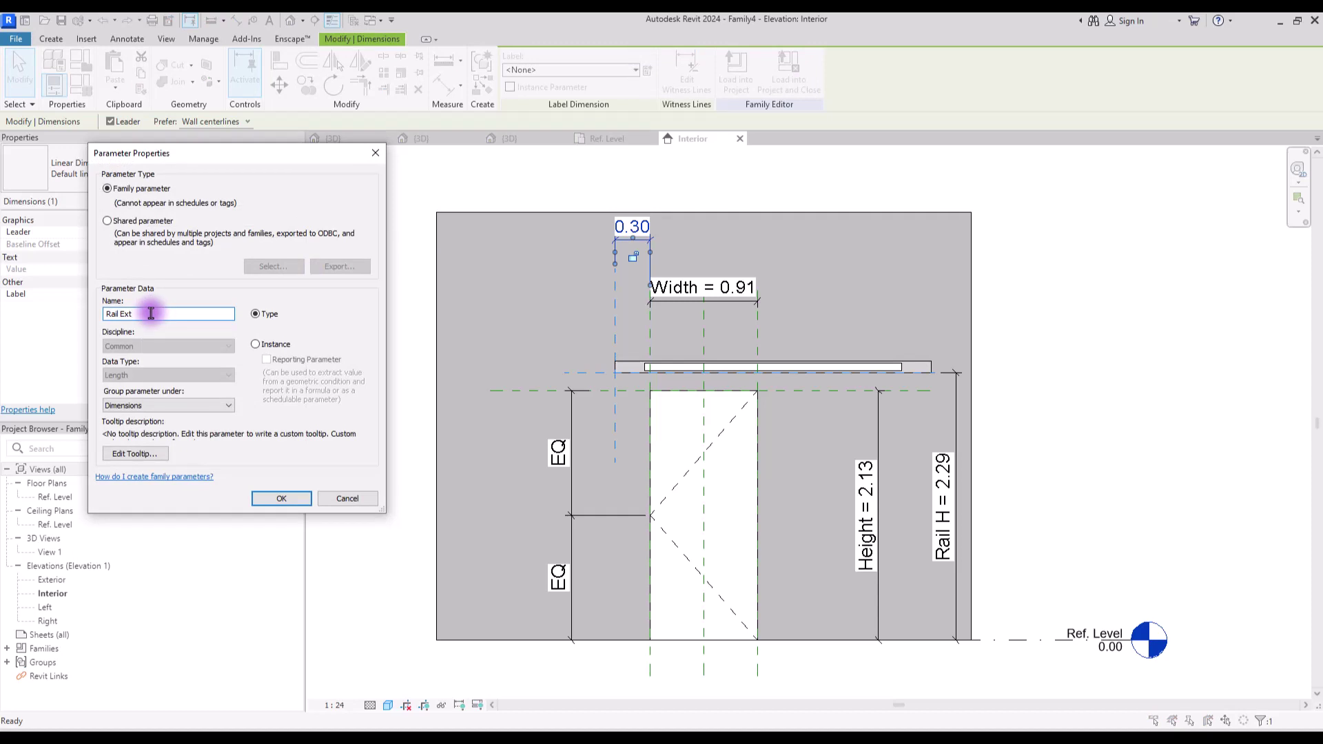
left_click(276, 499)
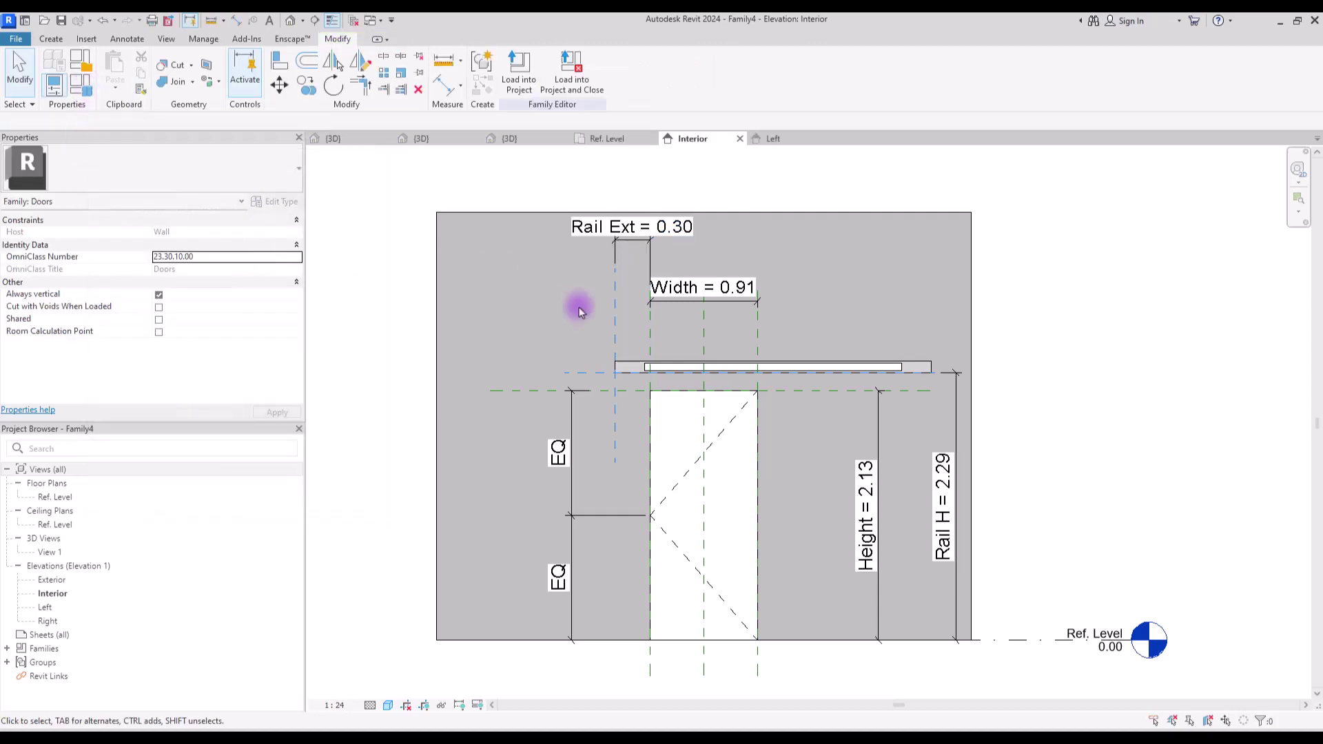
Associate the nested rail's Rail material with a new type parameter named Rail.
left_click(629, 365)
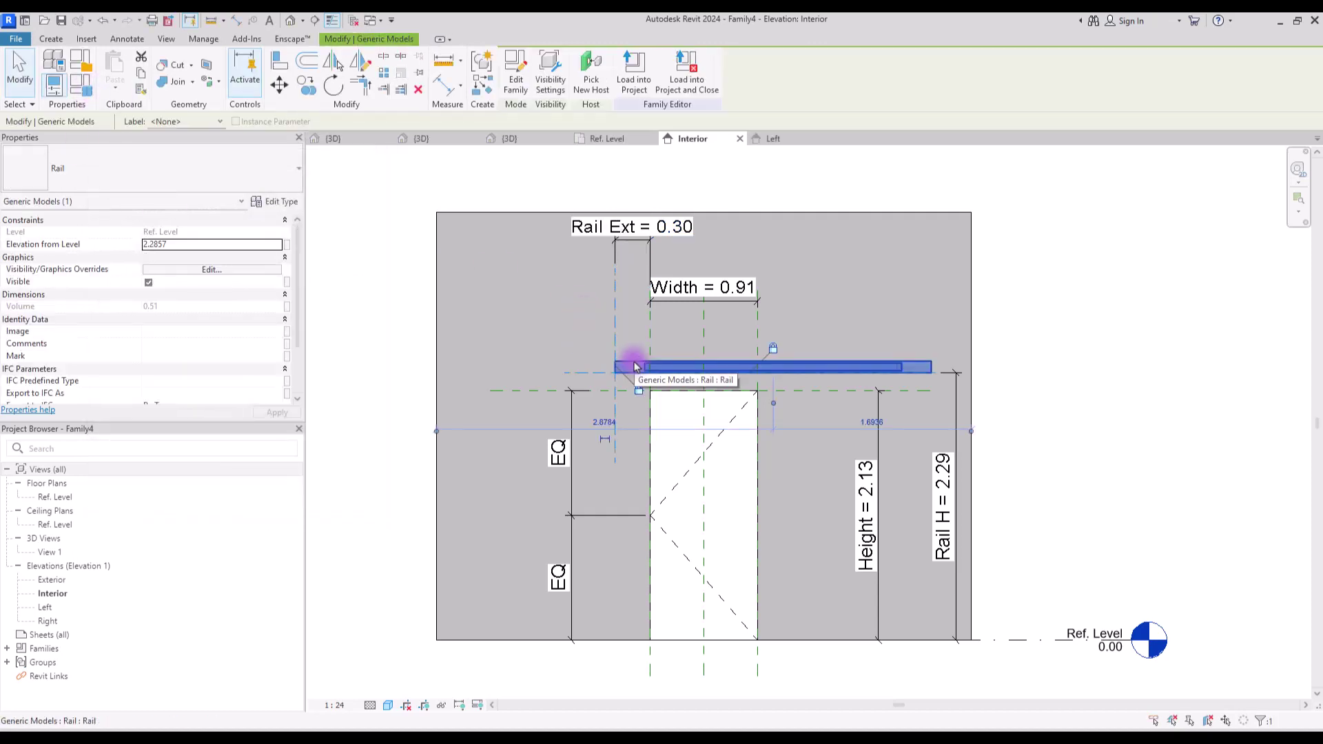
left_click(287, 203)
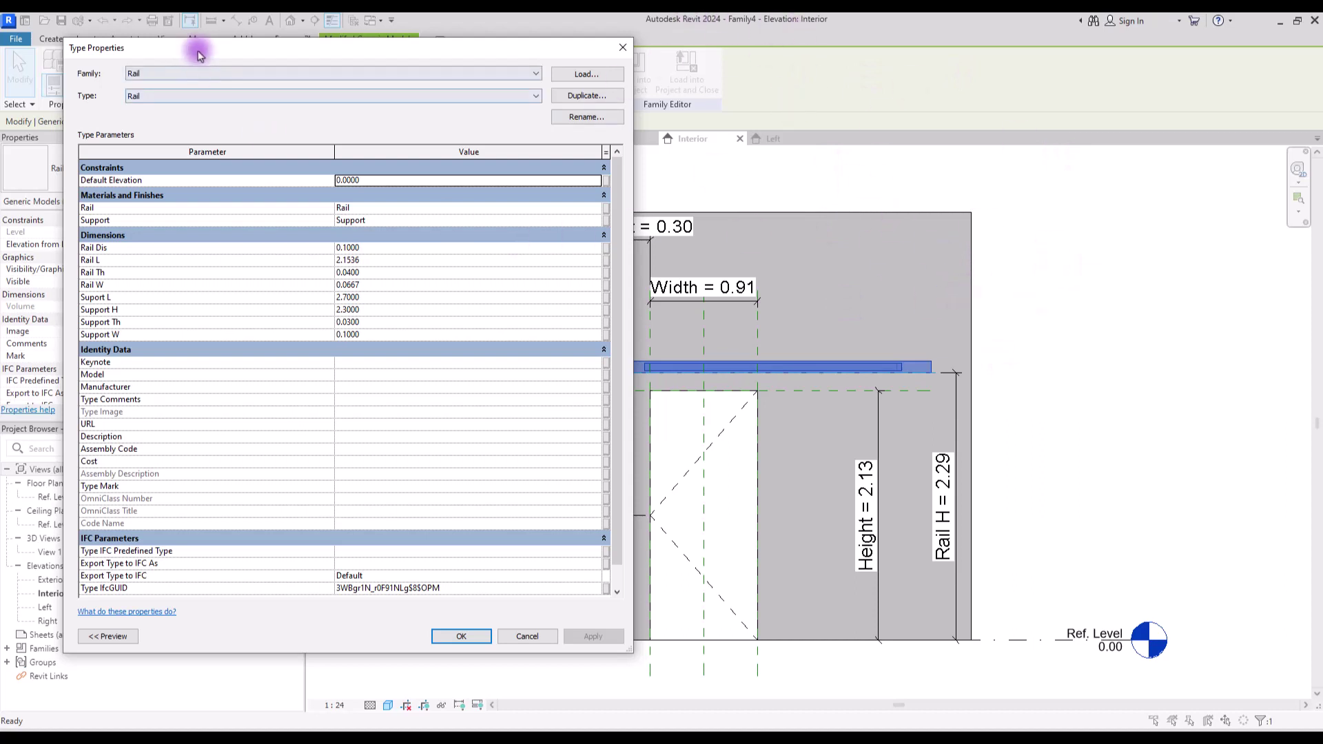
left_click_drag(192, 45, 214, 40)
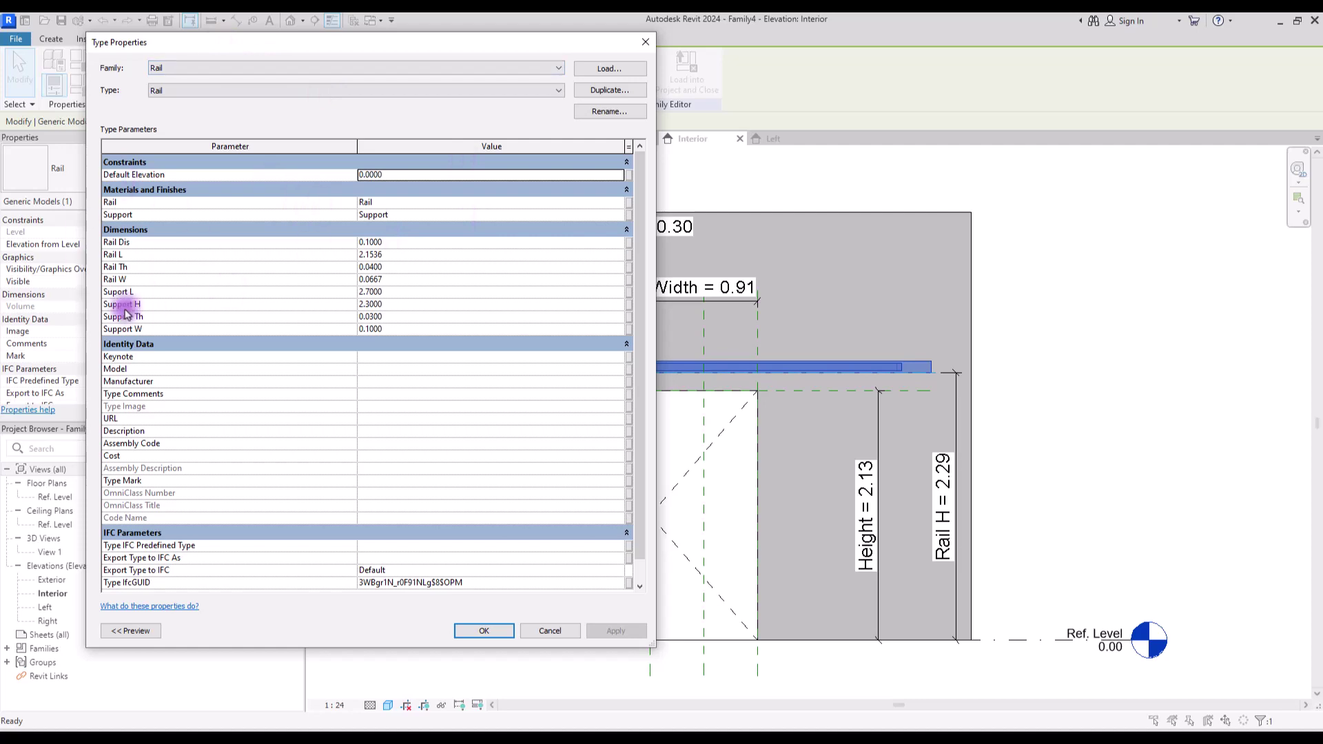
left_click(629, 201)
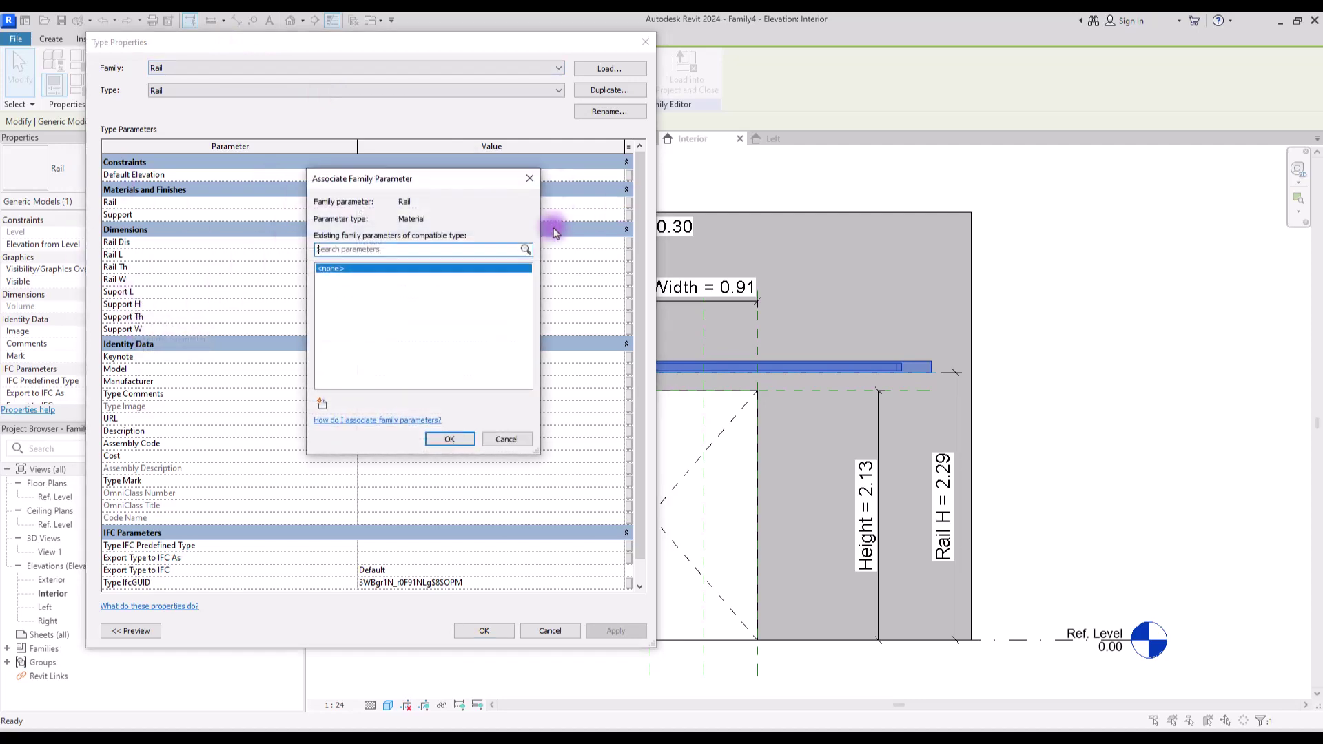
left_click(311, 407)
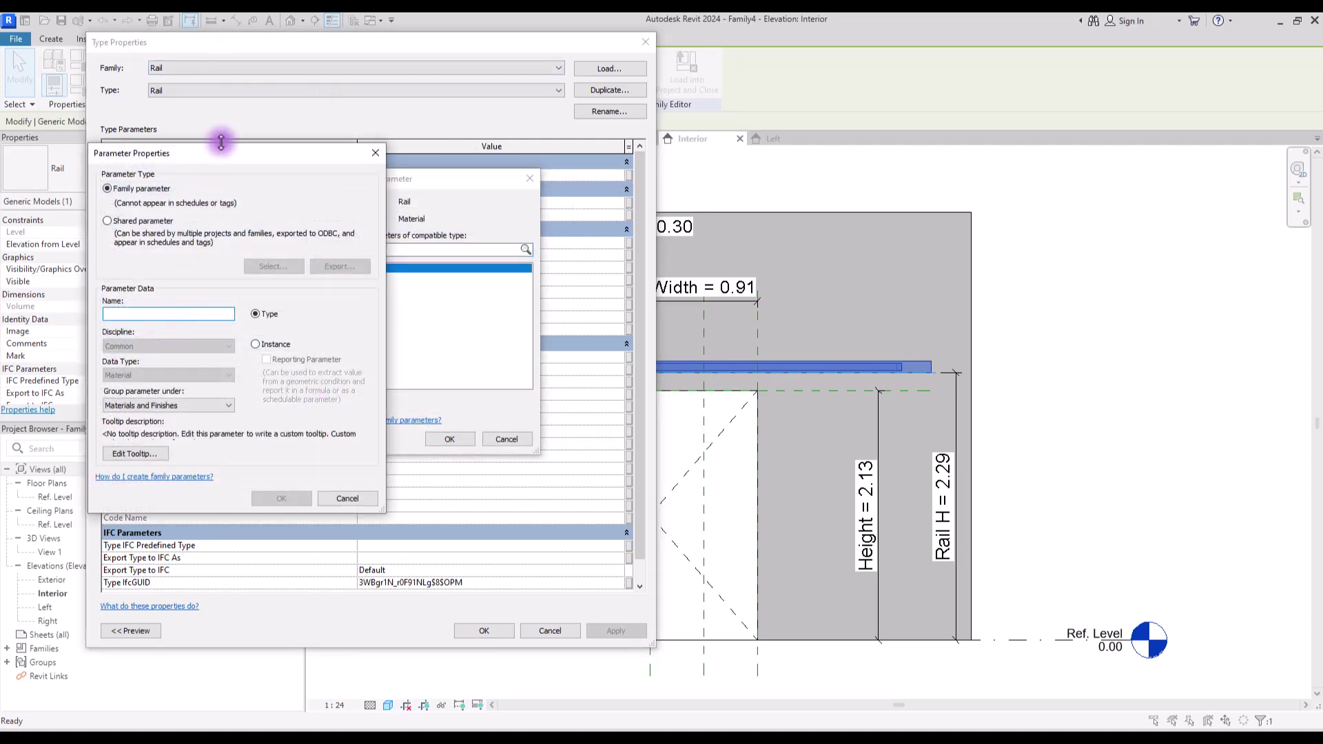
left_click_drag(217, 156, 425, 180)
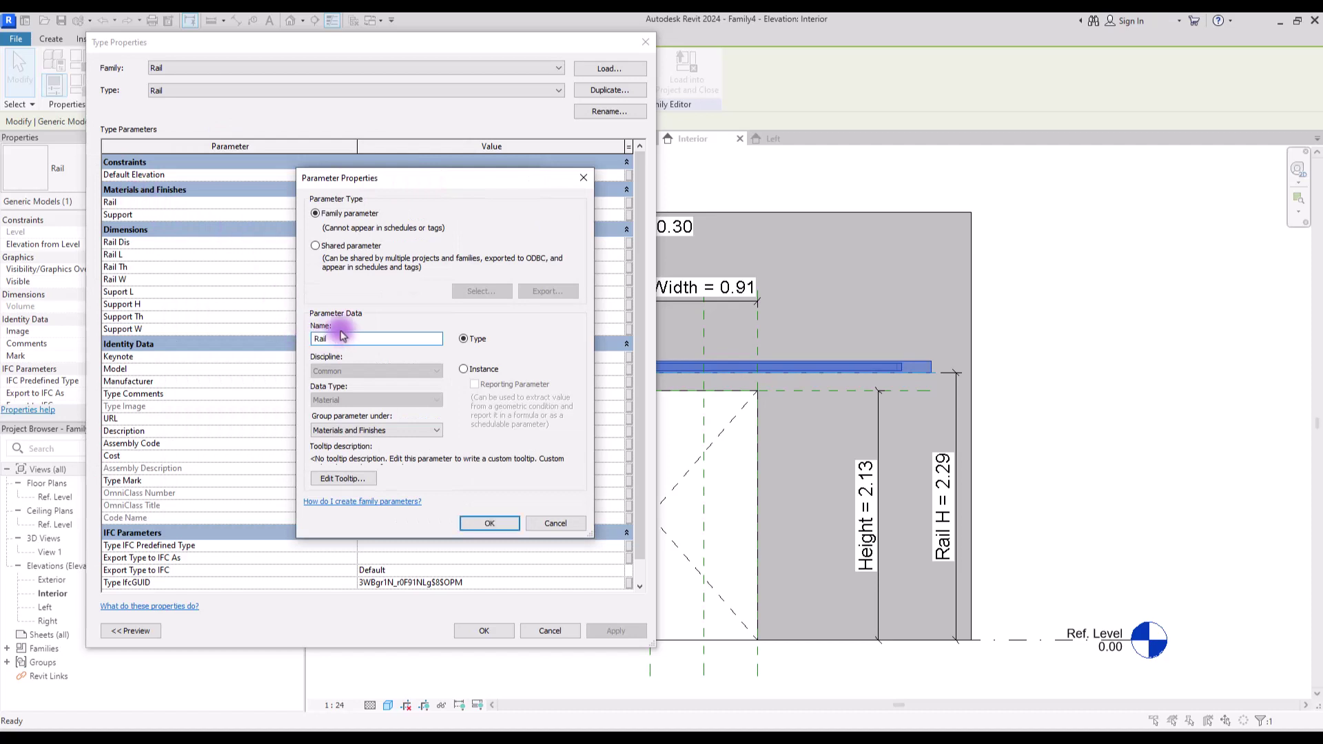
left_click(489, 523)
left_click(449, 438)
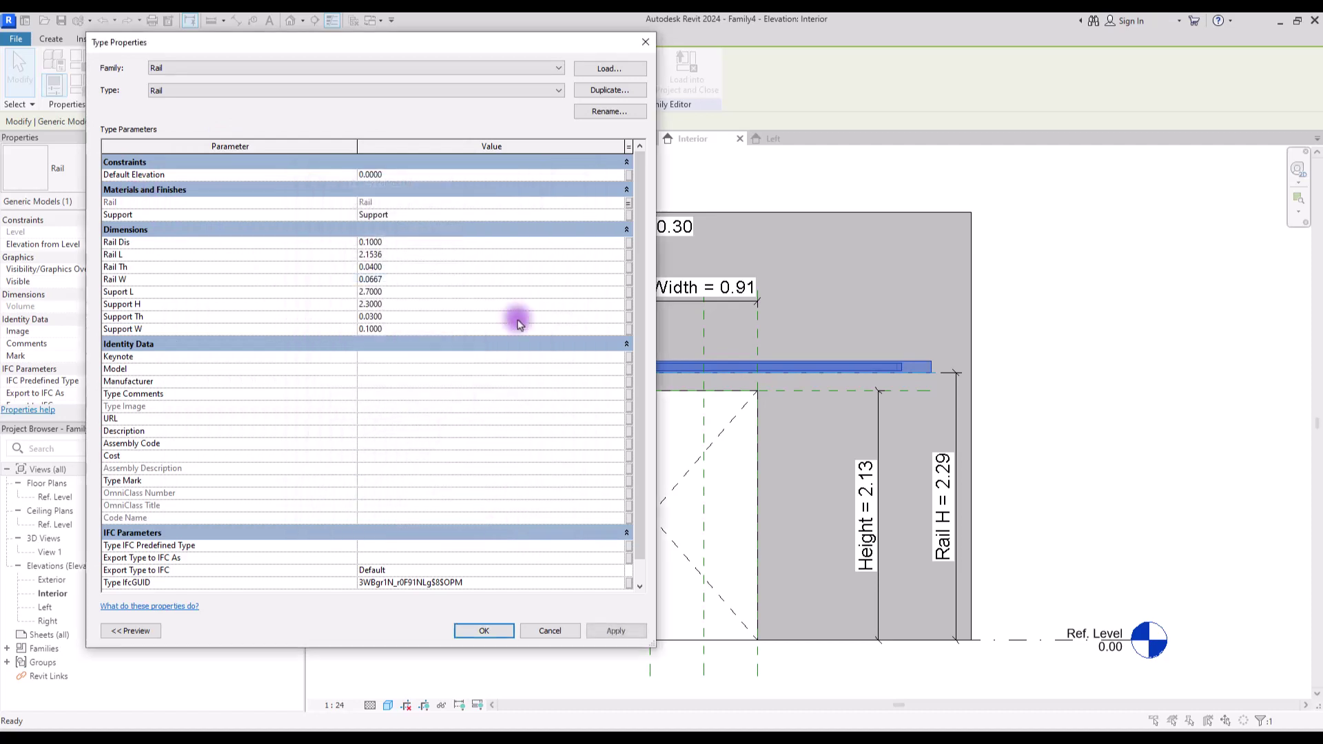
Associate the nested rail's Support material with a new type parameter named Support.
left_click(628, 215)
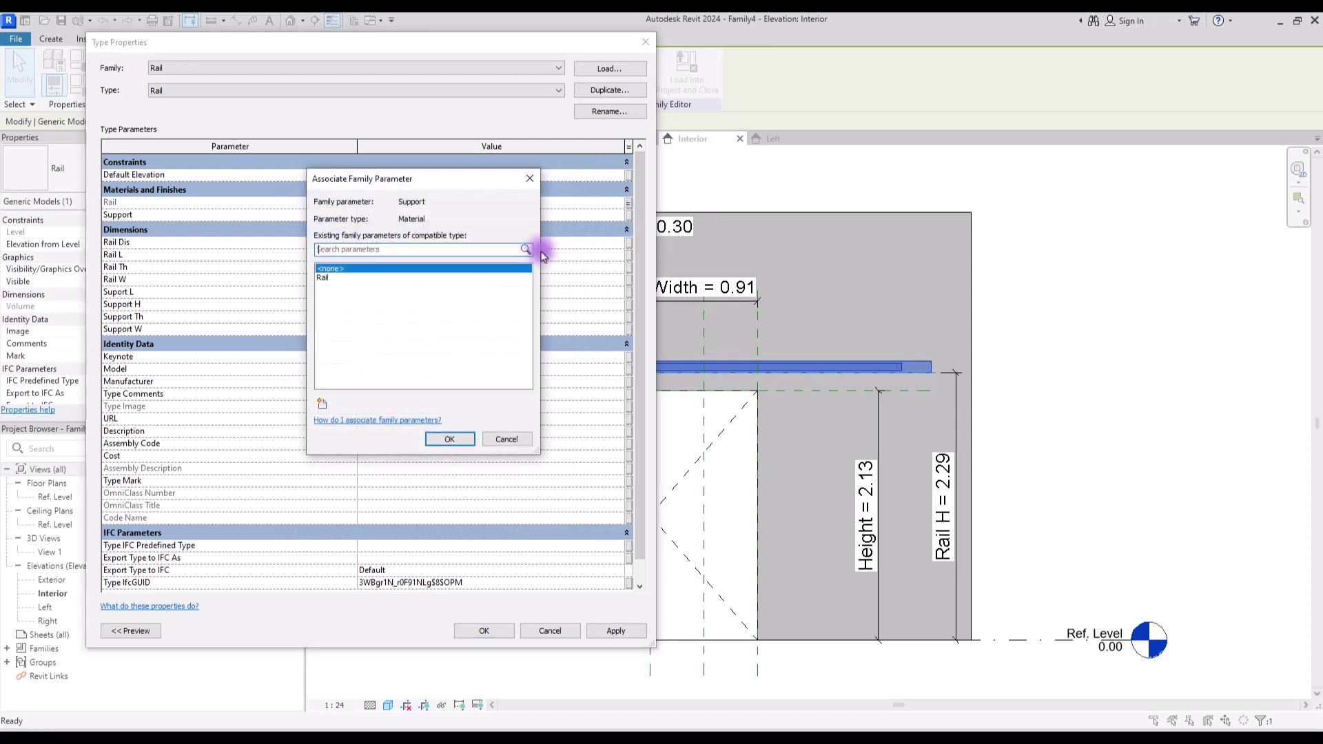
left_click(320, 404)
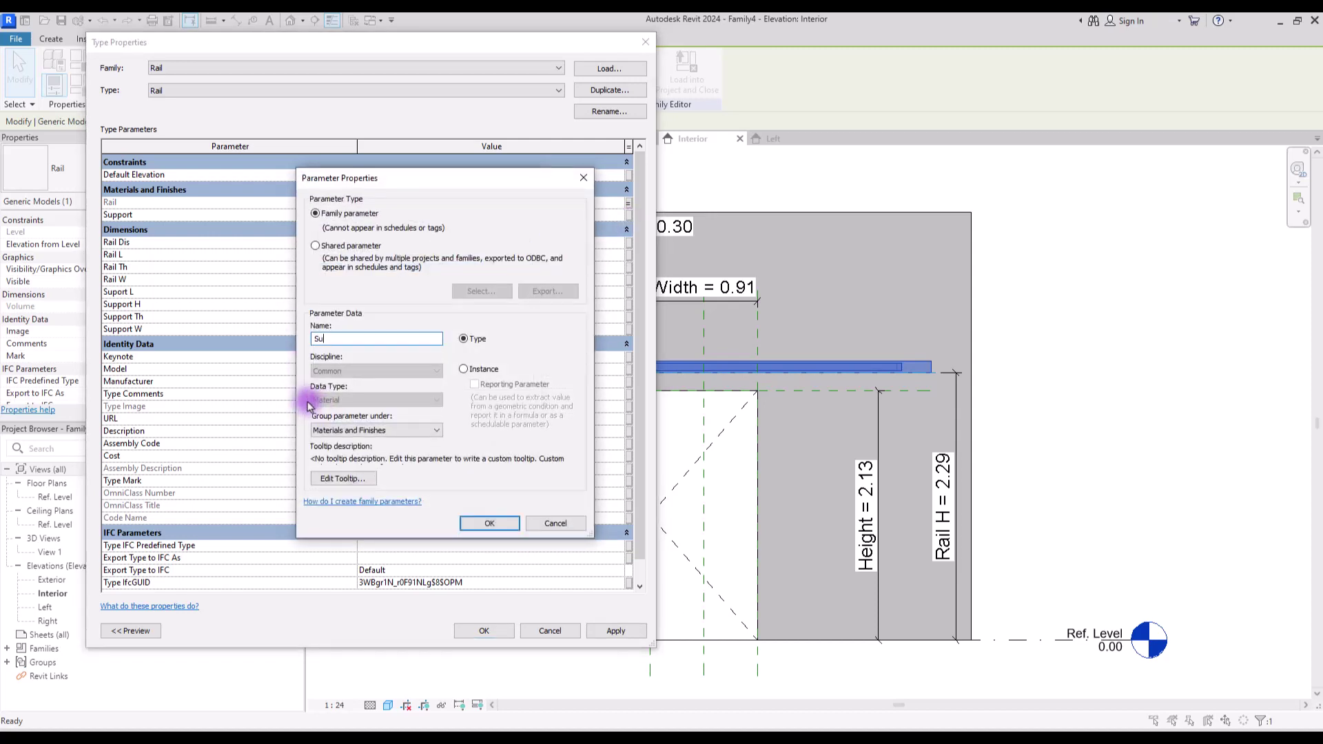
type("Support")
key("Return")
key("Return")
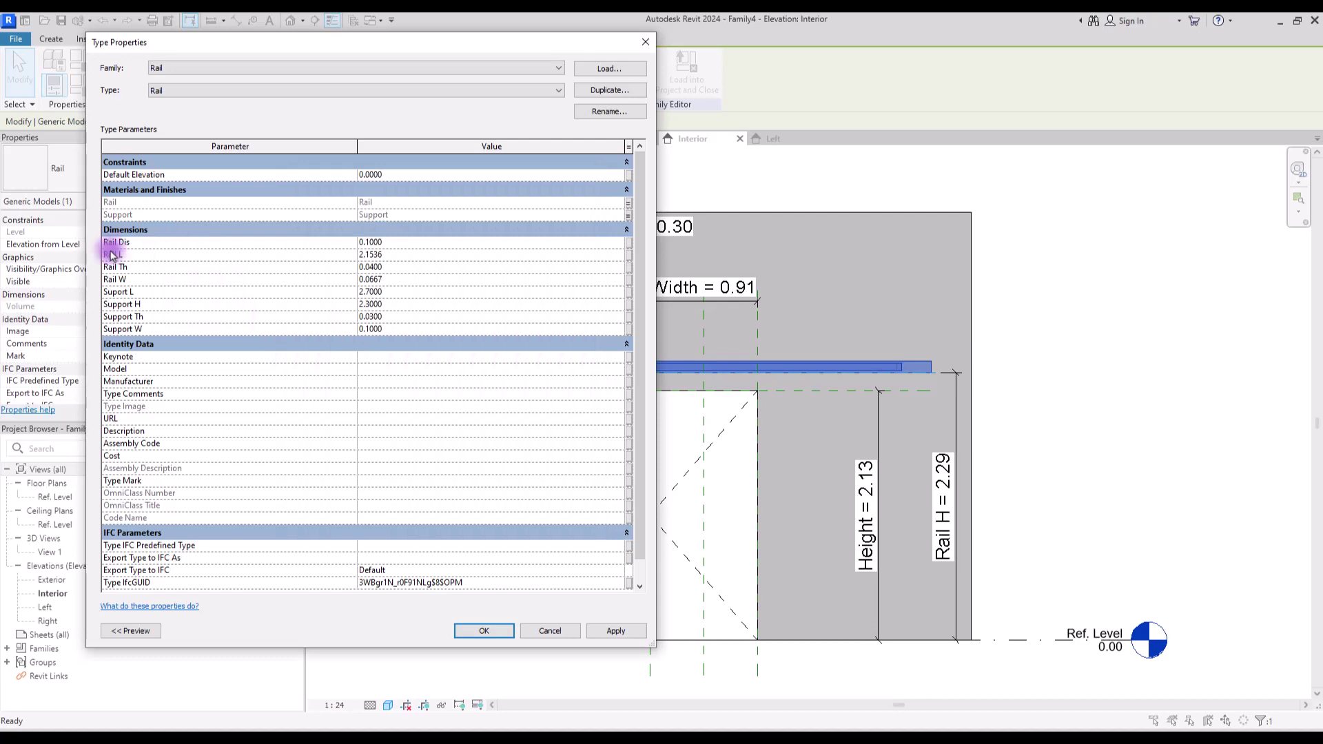
Associate the rail's Rail Dis and Rail L dimensions with new type parameters of the same names.
left_click(629, 251)
left_click(320, 404)
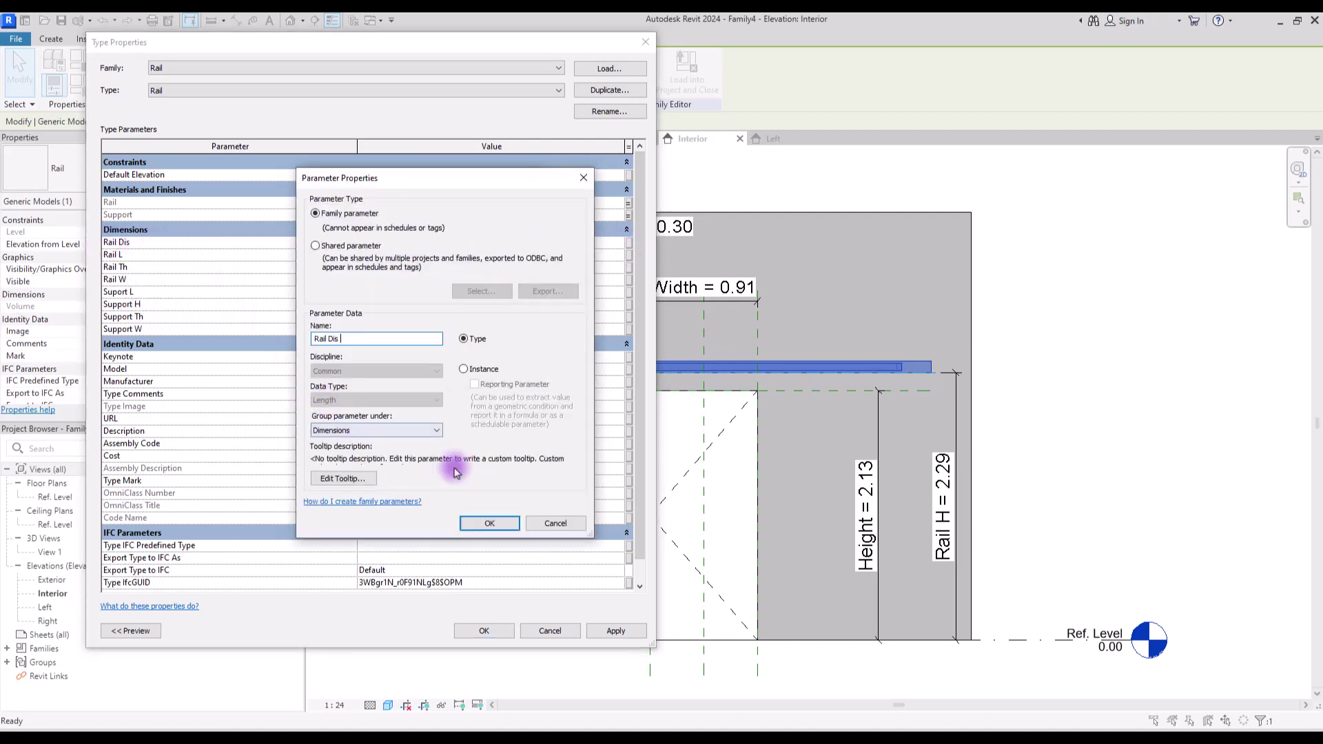
left_click(489, 522)
left_click(449, 439)
left_click(629, 254)
left_click(320, 405)
type("Rai")
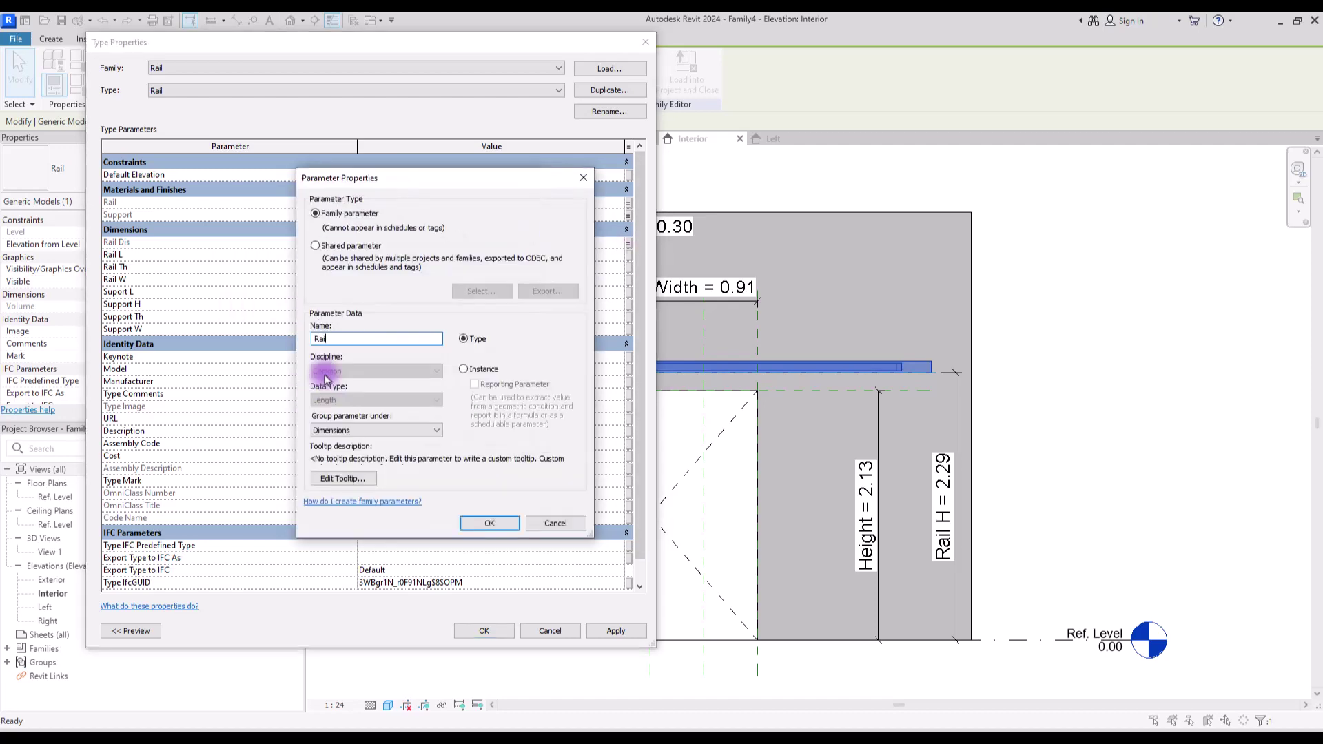
left_click(490, 523)
left_click(449, 439)
Associate the rail's Rail Th and Rail W dimensions with new type parameters of the same names.
left_click(629, 267)
left_click(320, 404)
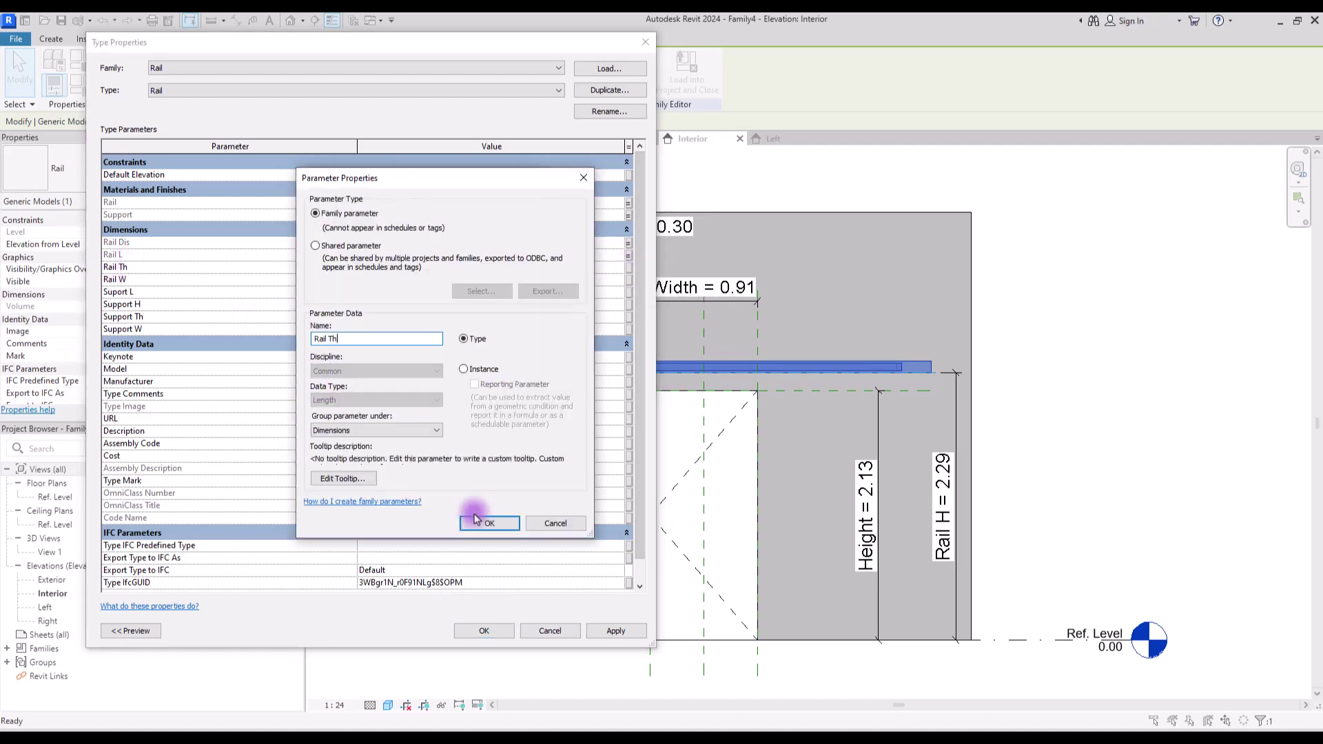
left_click(489, 523)
left_click(449, 438)
left_click(629, 279)
left_click(313, 402)
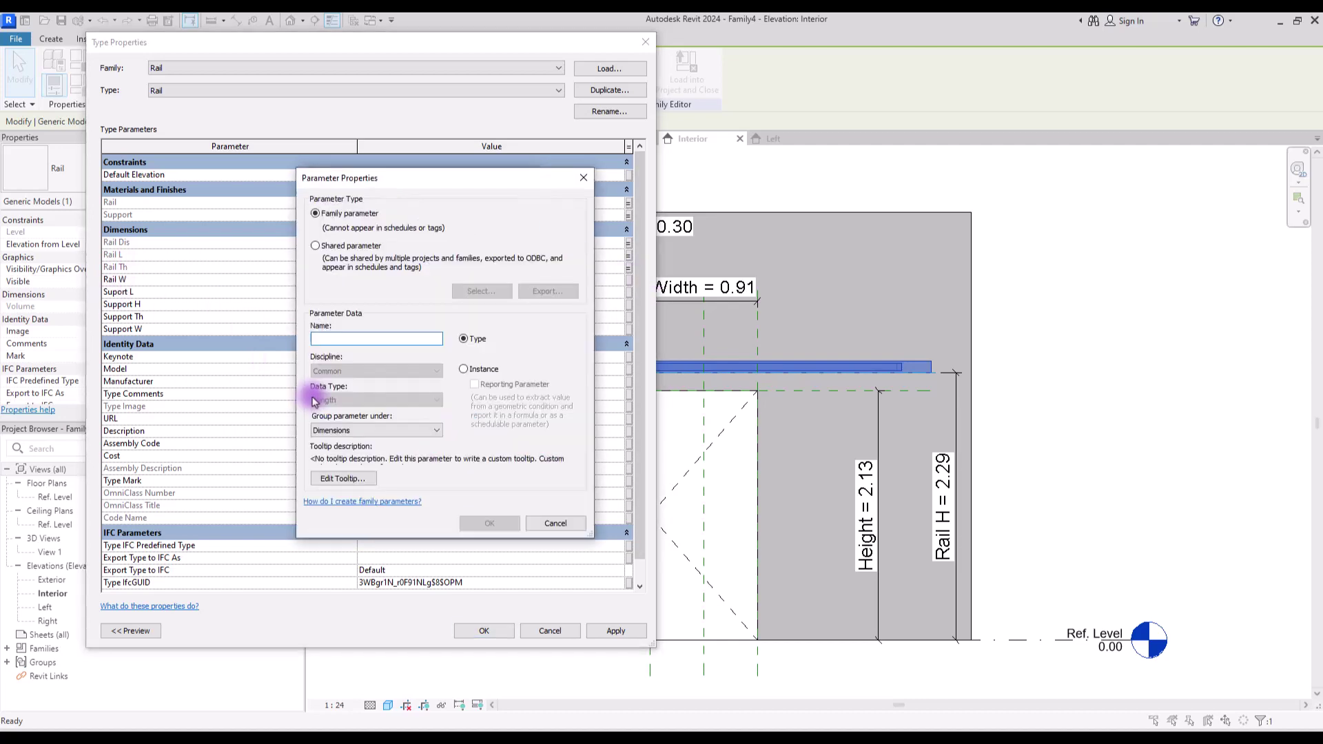
type("Rail W")
left_click(490, 523)
left_click(449, 439)
Associate the rail's Suport L and Support H dimensions with new type parameters named Support L and Support H.
left_click(629, 292)
left_click(319, 404)
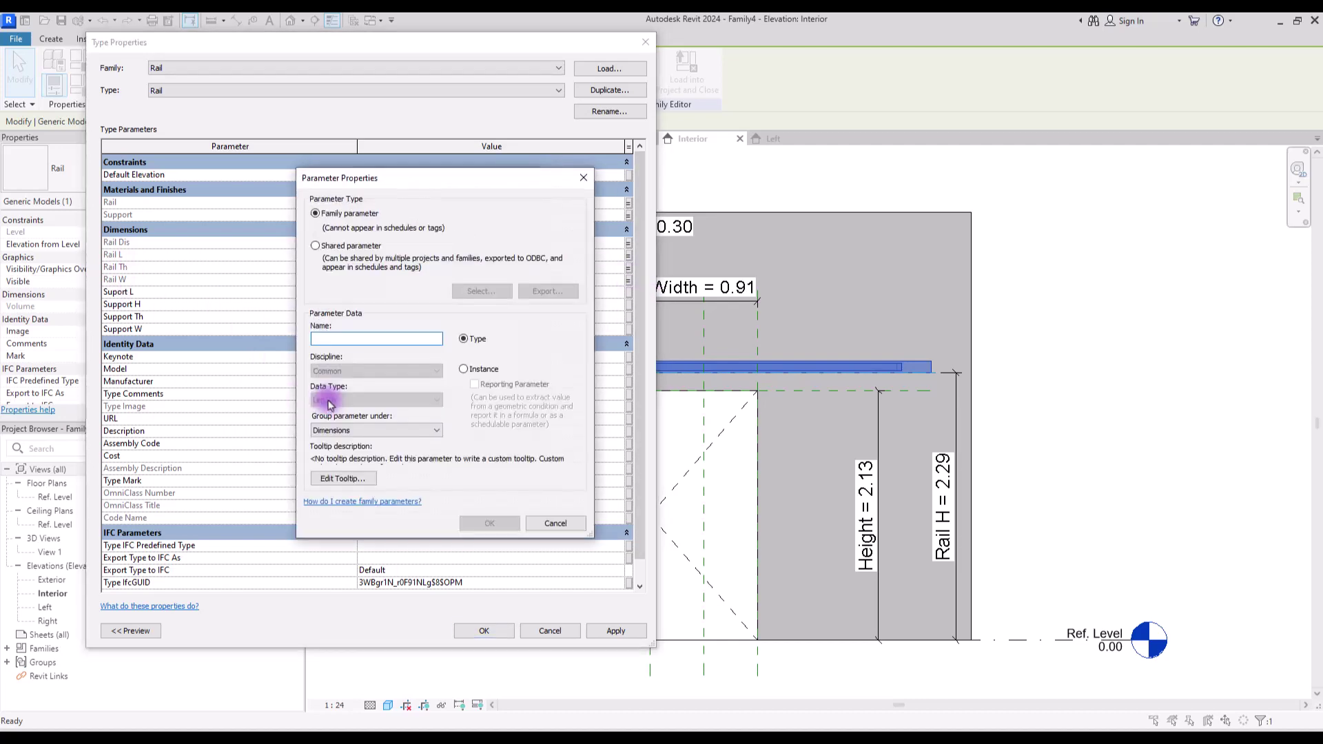
type("Support L")
left_click(489, 523)
left_click(449, 439)
left_click(629, 304)
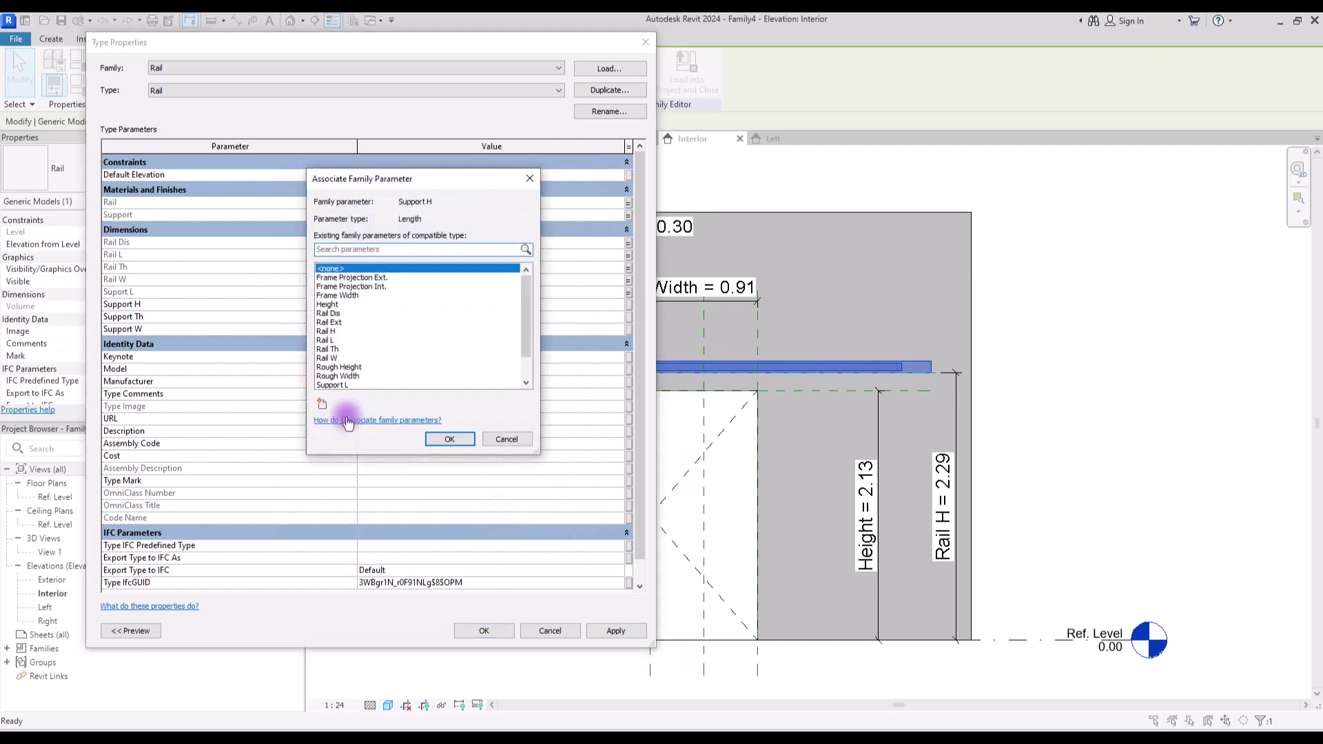
left_click(319, 404)
type("Support H")
left_click(489, 522)
left_click(449, 439)
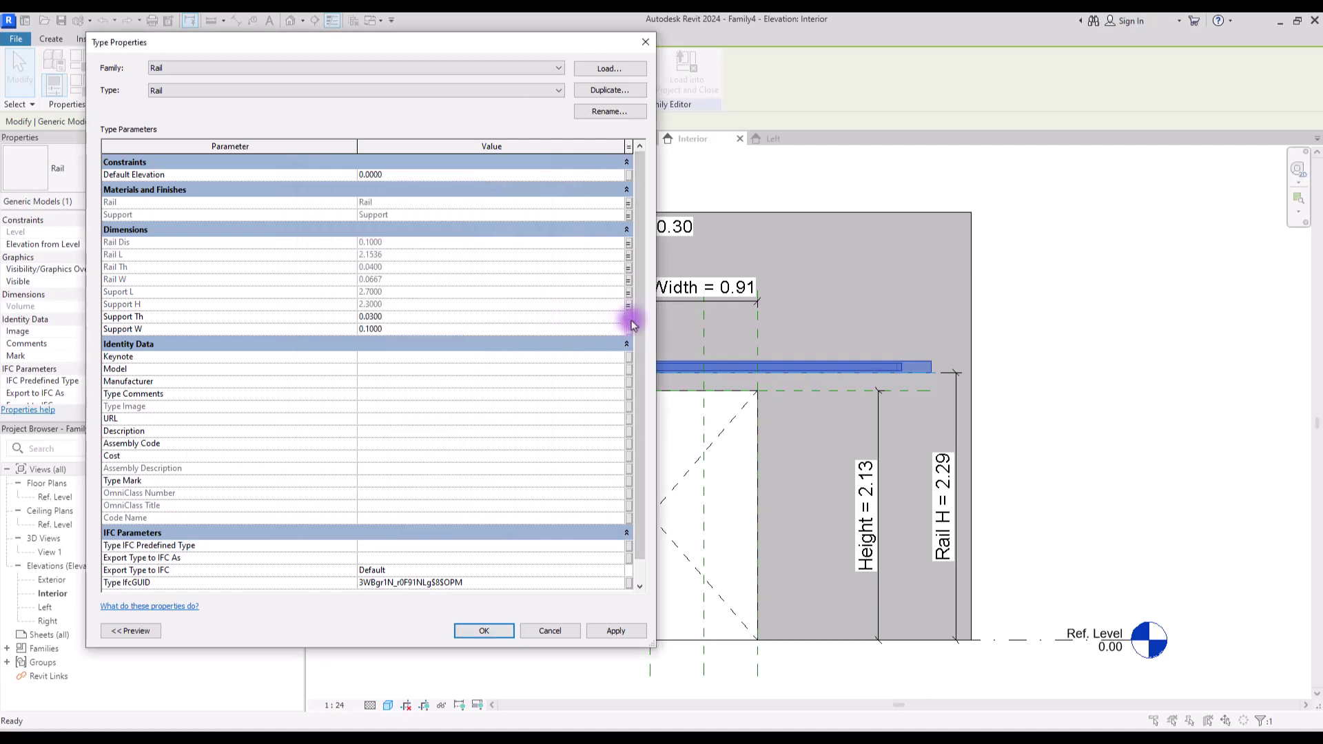
Associate the rail's Support Th and Support W dimensions with new type parameters of the same names and apply the type properties.
left_click(629, 317)
left_click(313, 402)
type("Support Th")
left_click(489, 523)
left_click(449, 439)
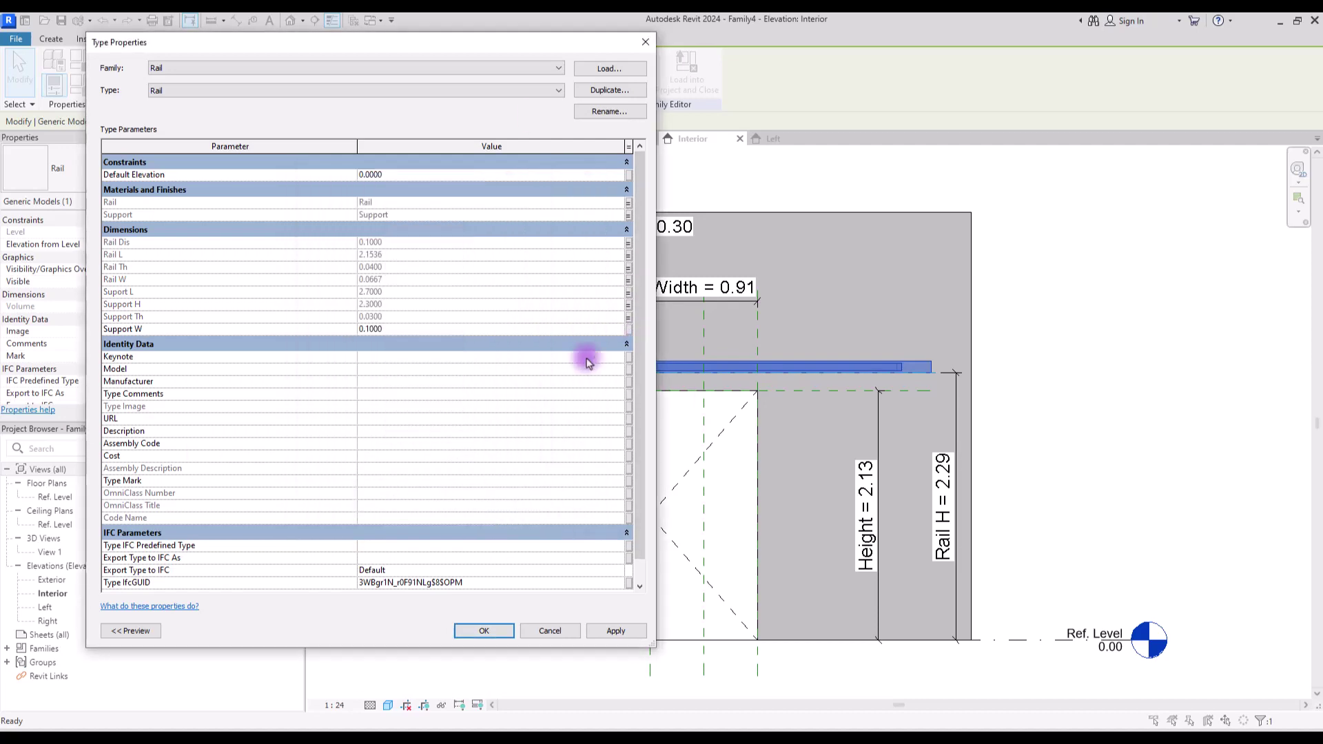
left_click(629, 328)
left_click(314, 404)
left_click(489, 523)
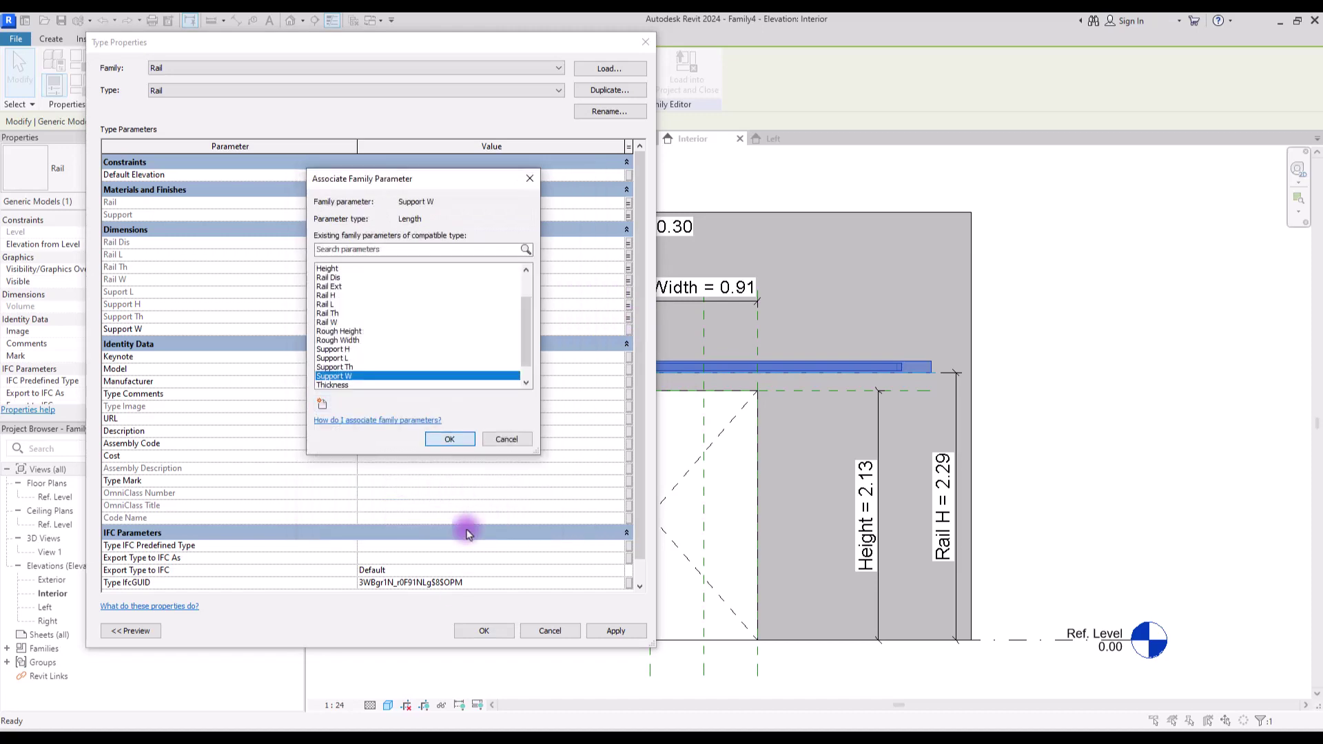
left_click(449, 439)
left_click(484, 631)
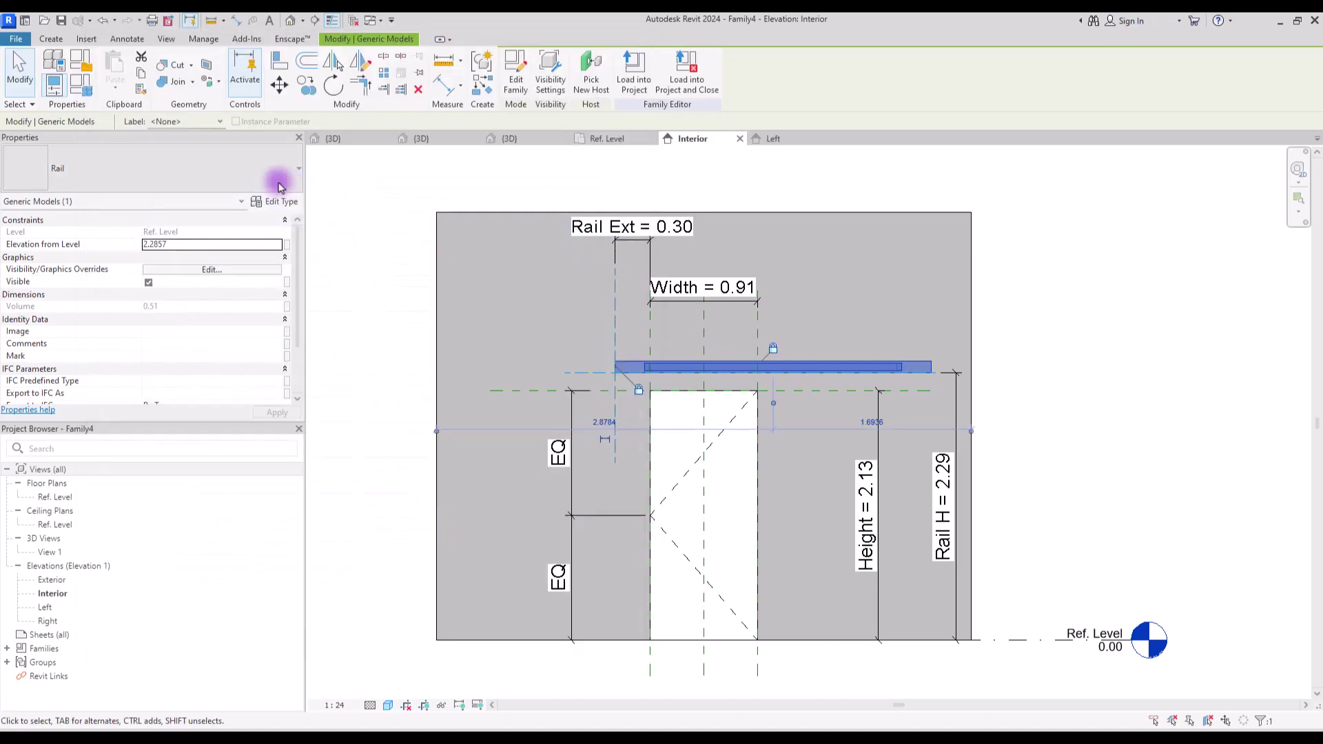
Load the Roller family into Family4 and place one roller instance in the door family.
left_click(77, 87)
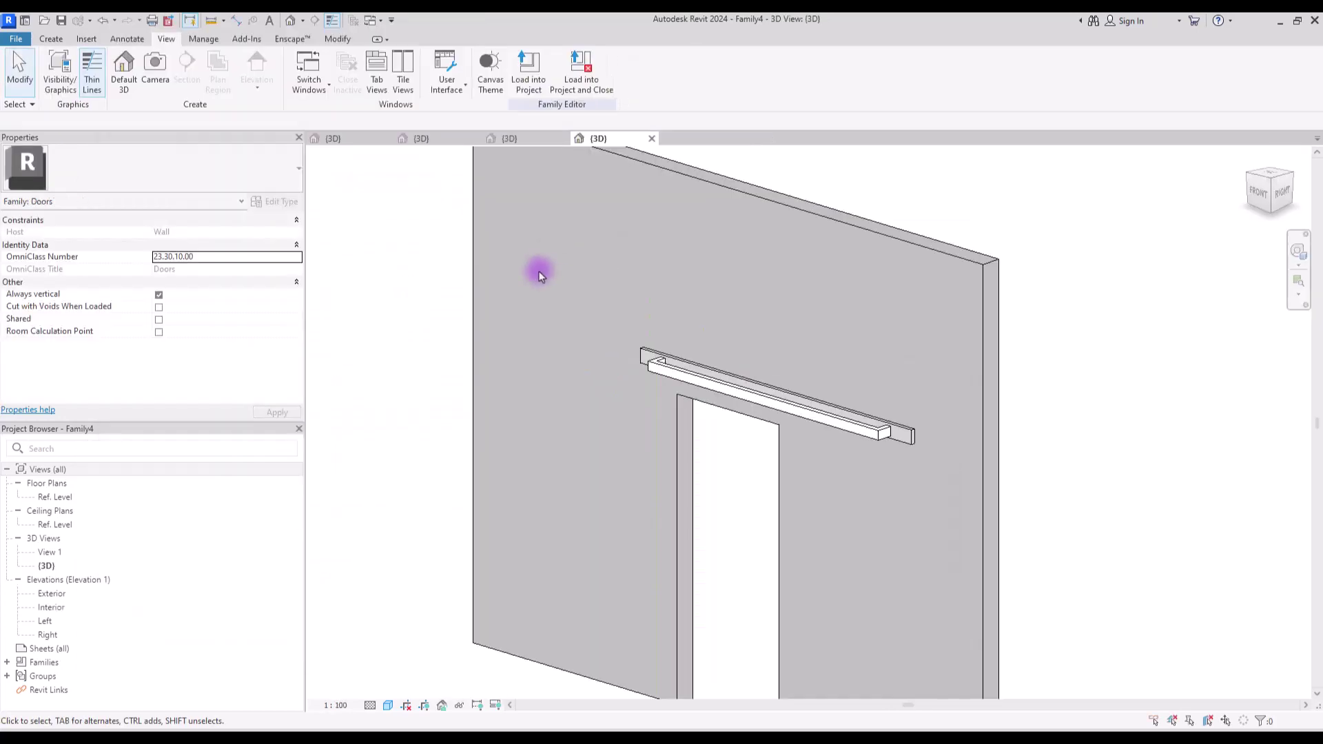
left_click(511, 140)
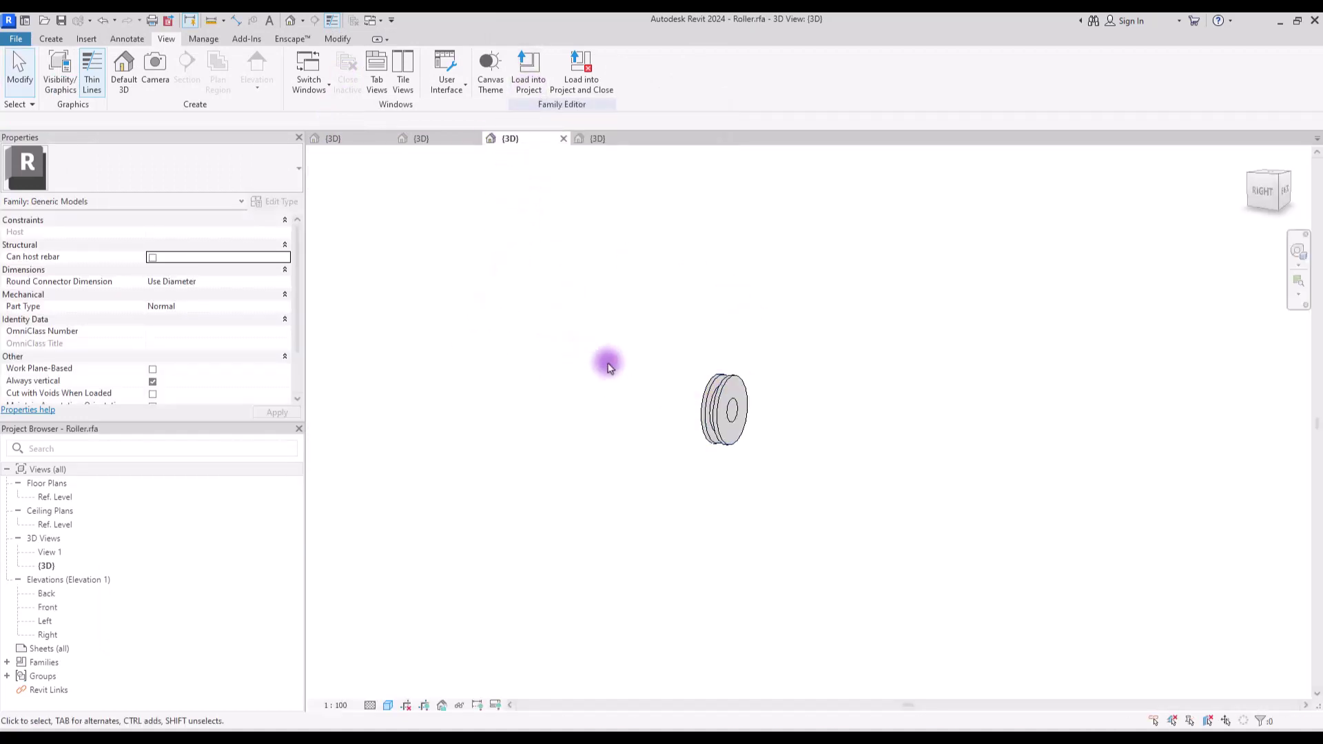
left_click(520, 72)
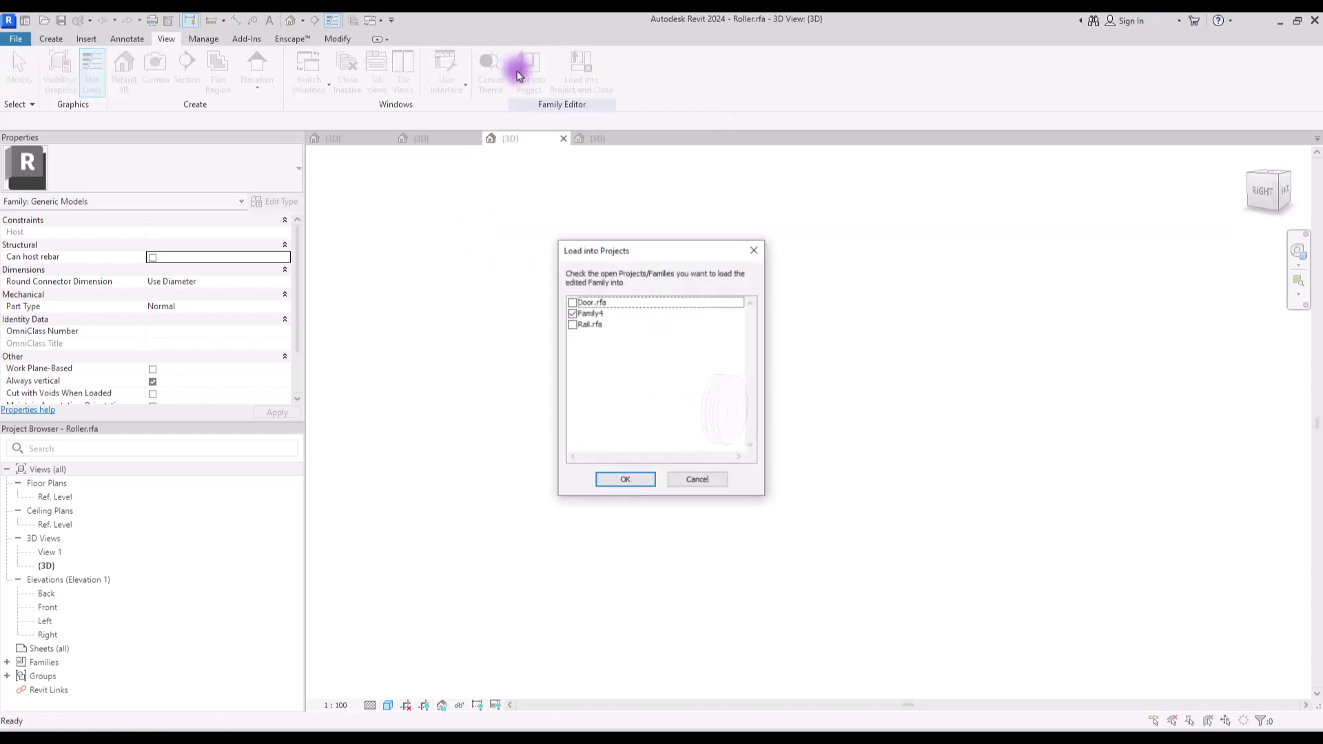
left_click(646, 486)
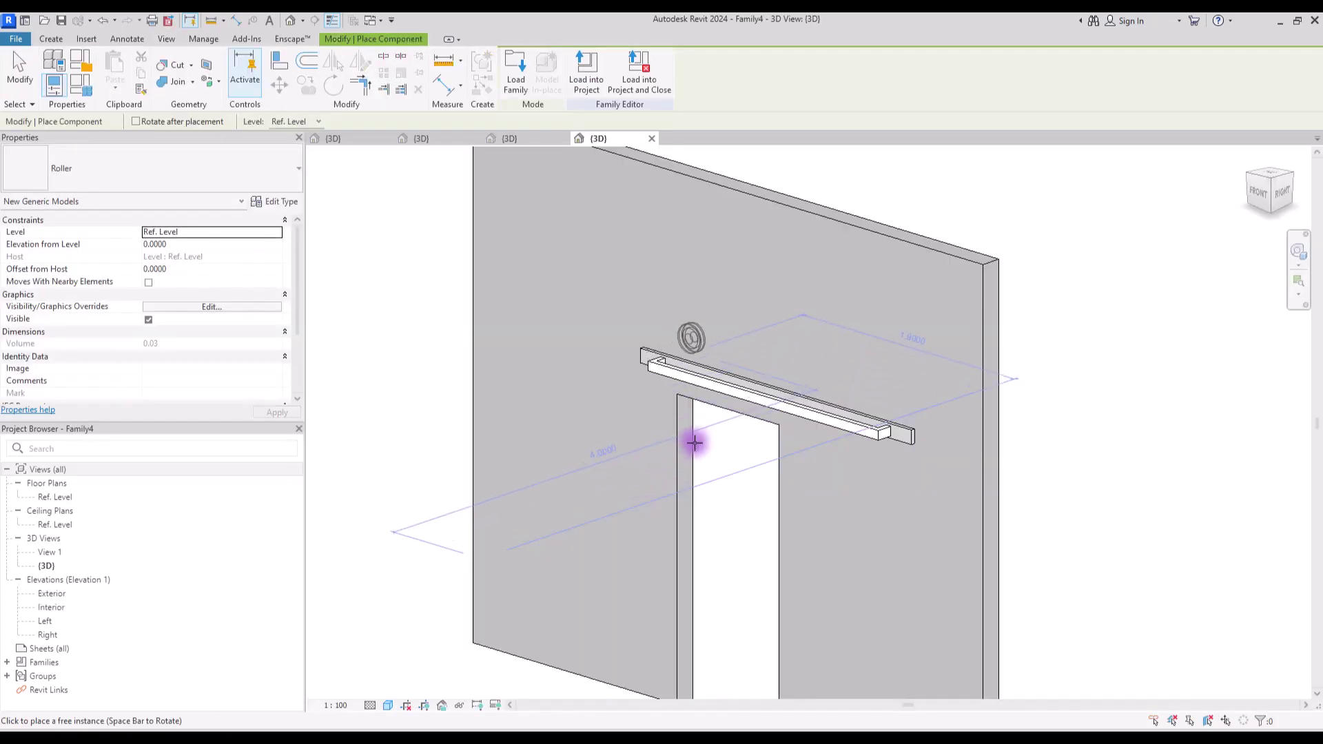
key("Escape")
Switch the 3D view to the right side and move the roller up beside the rail, just off its outer end.
left_click(1281, 191)
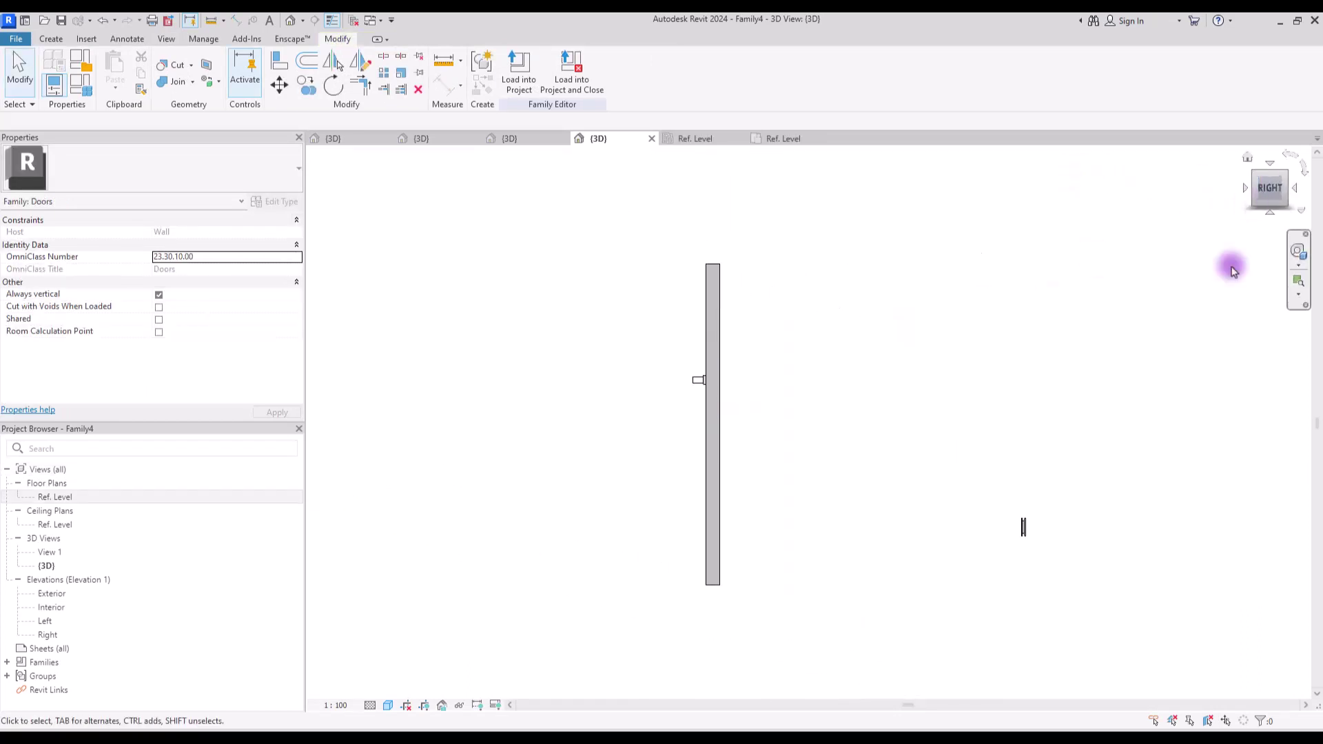
left_click(1022, 523)
left_click_drag(1024, 526, 689, 376)
scroll(689, 375, "up", 8)
key("Escape")
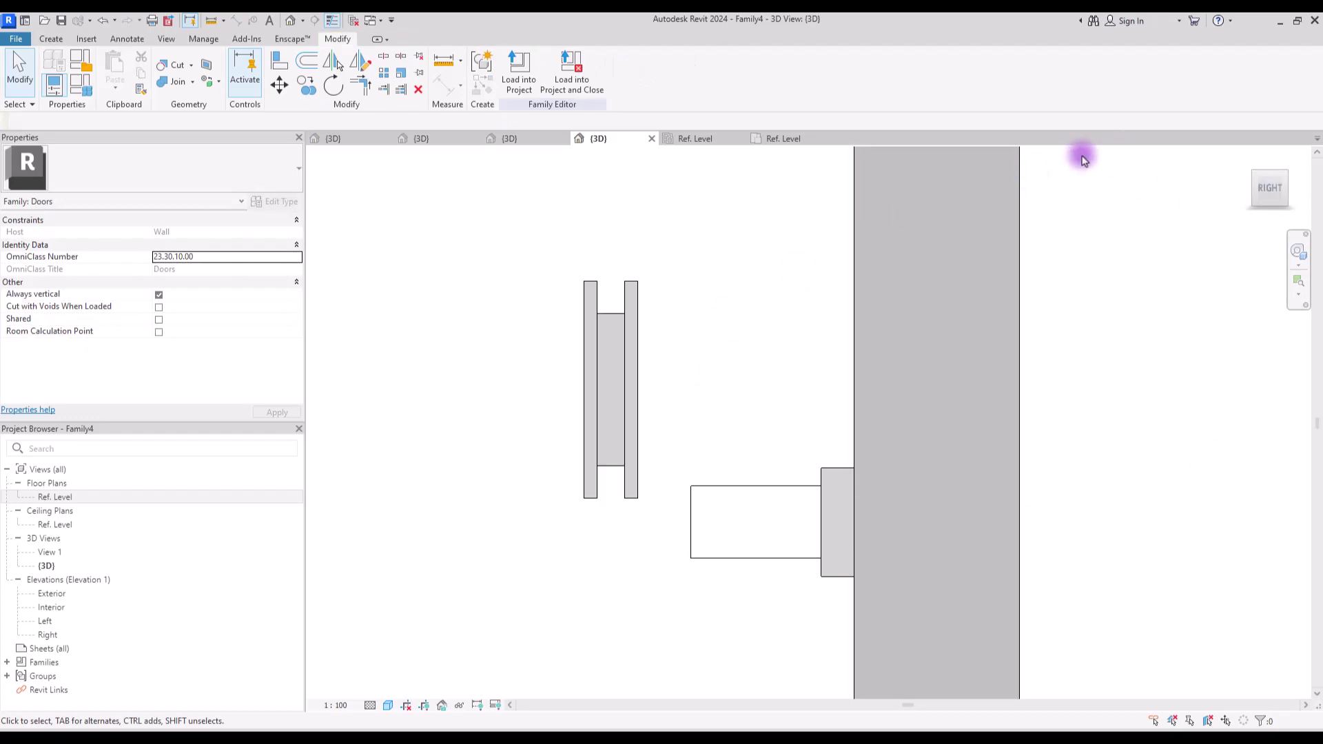
Open the Left elevation and set its visual style to Wireframe around the rail and roller.
double_click(46, 621)
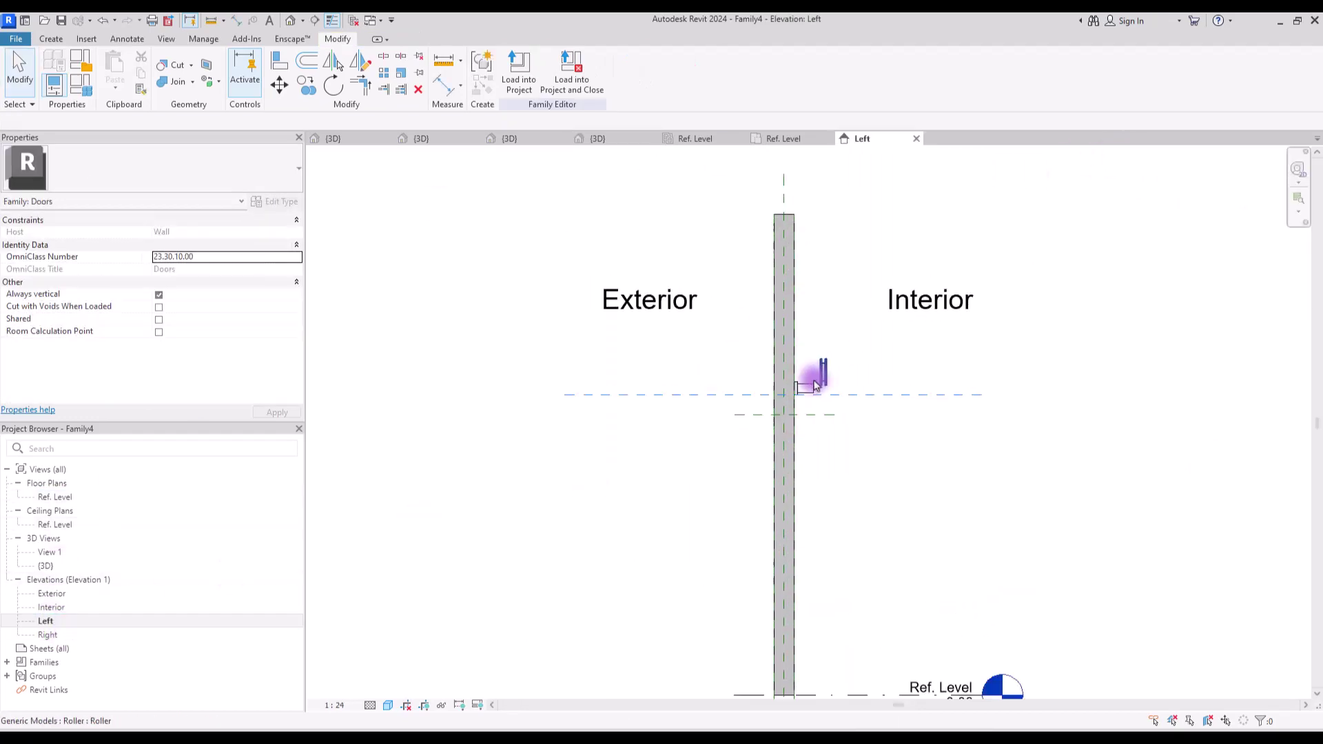
scroll(843, 358, "up", 5)
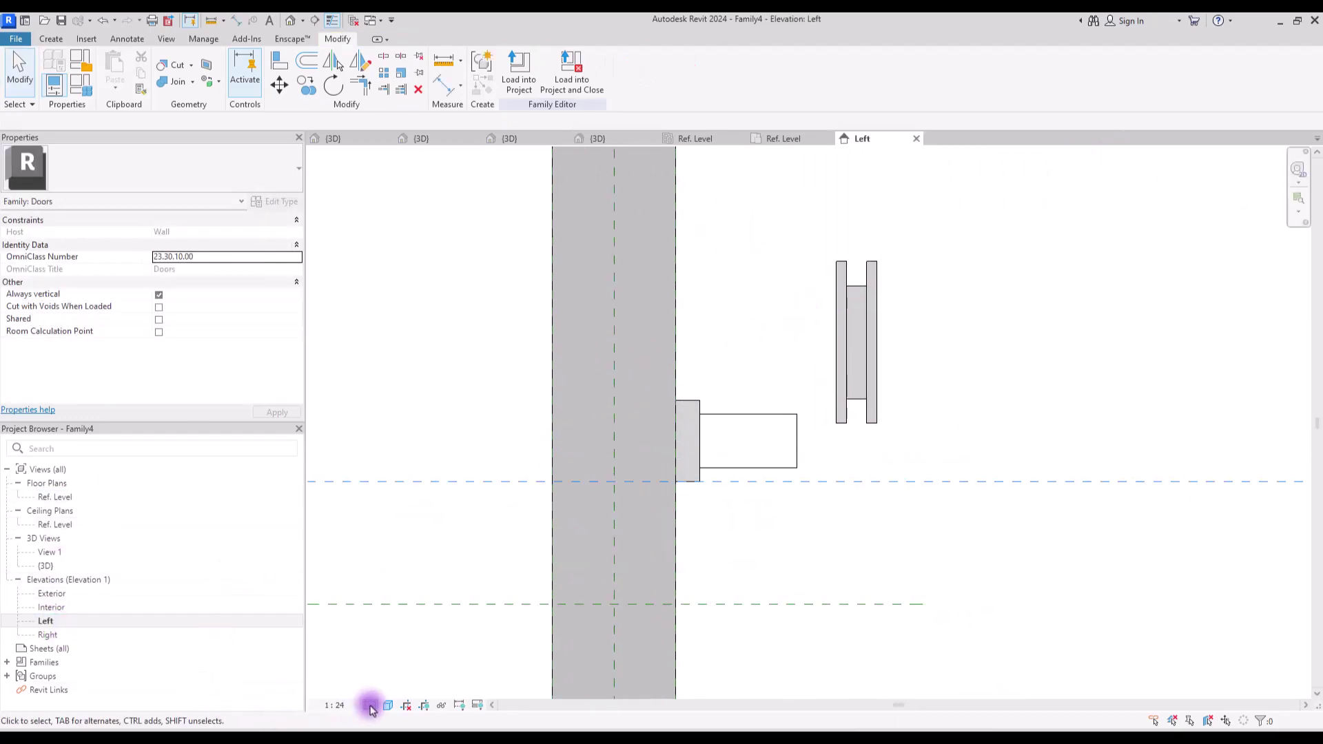
left_click(386, 708)
left_click(422, 618)
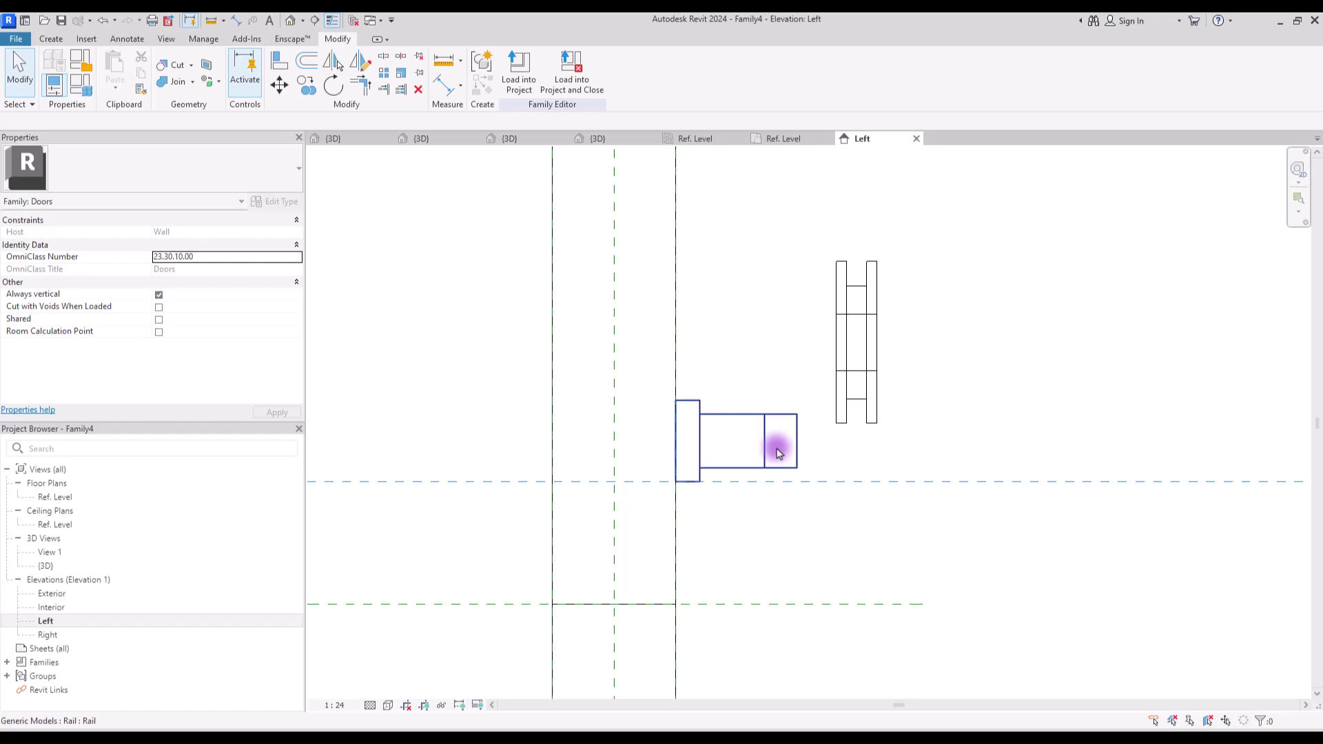
left_click(877, 372)
left_click(751, 365)
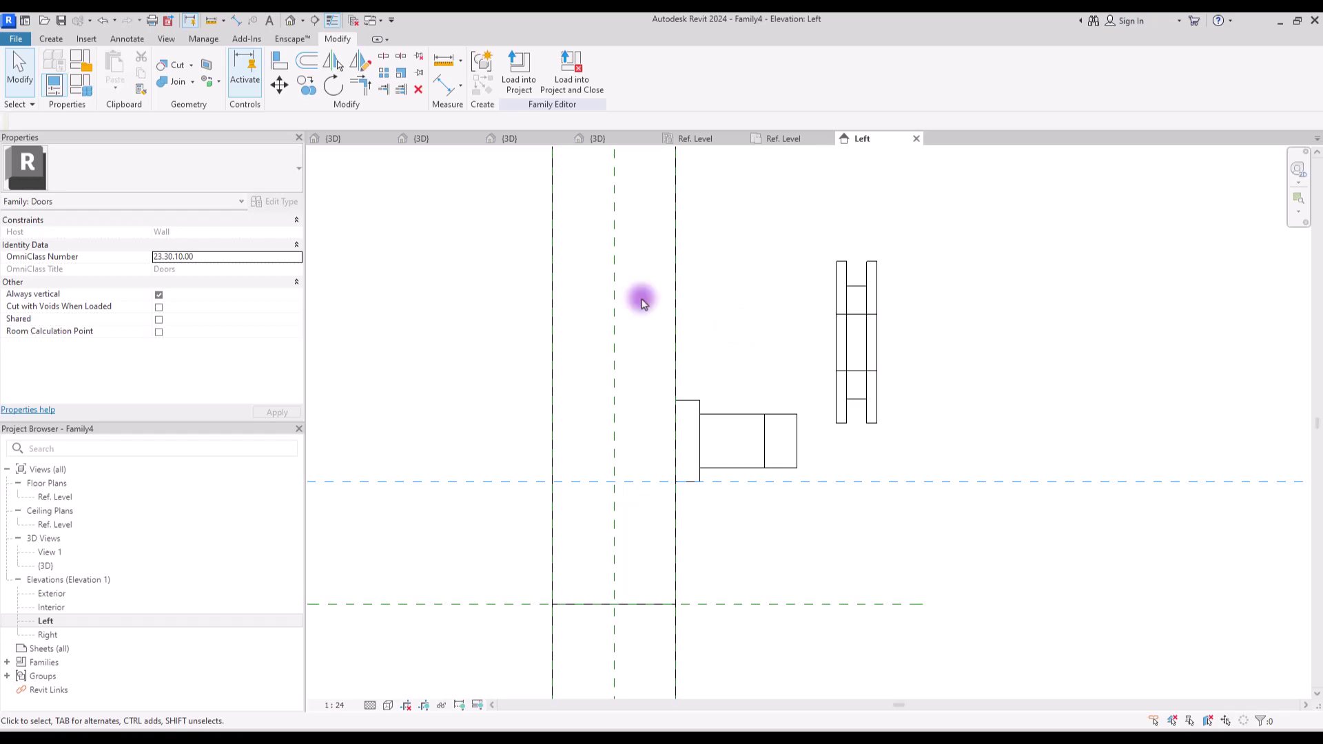
Draw a horizontal reference plane near the rail's top and a vertical reference plane through its outer part.
left_click(49, 39)
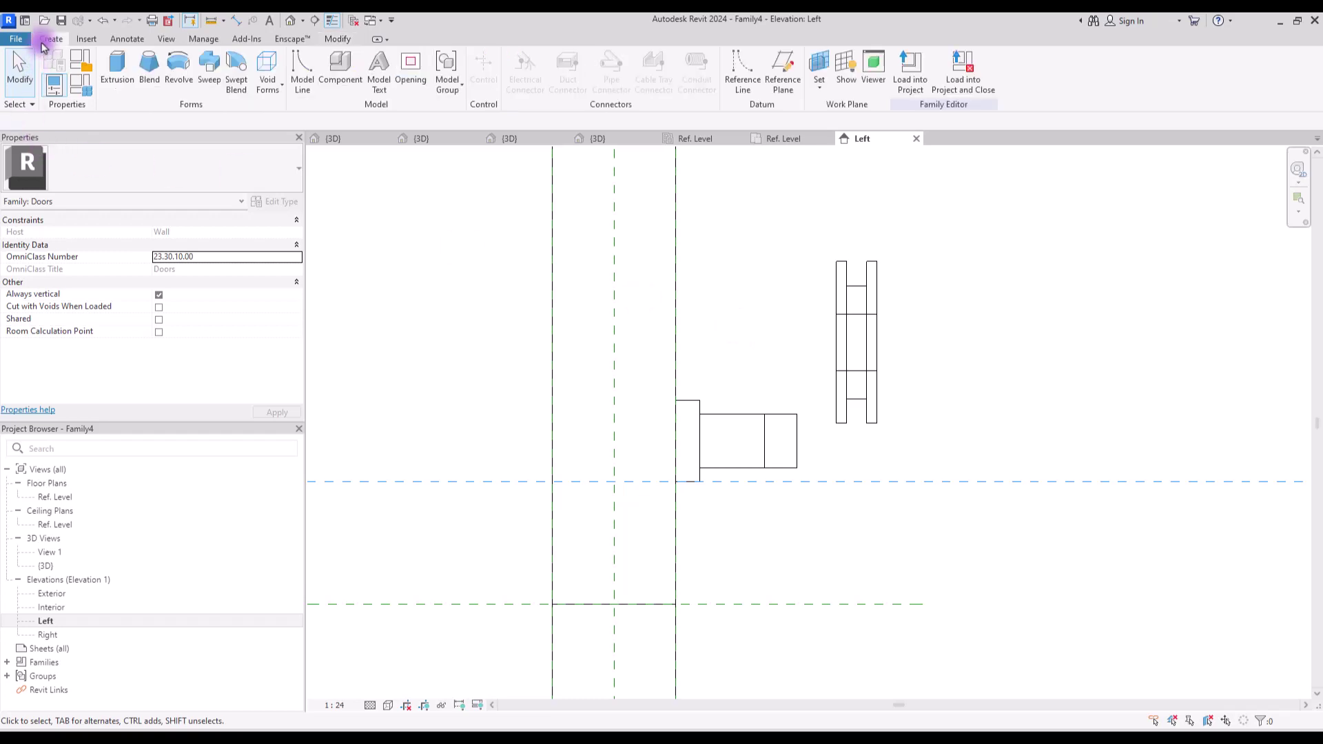
left_click(783, 72)
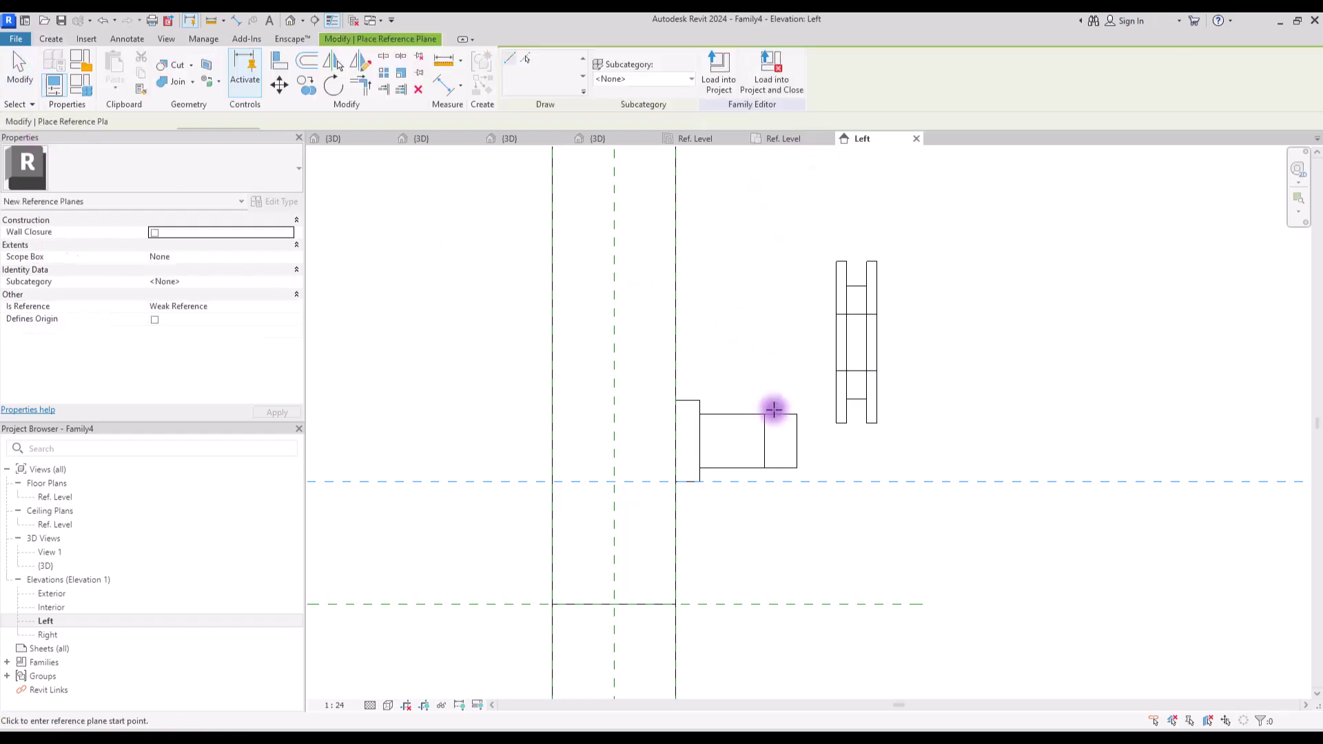
left_click(1131, 407)
left_click(780, 273)
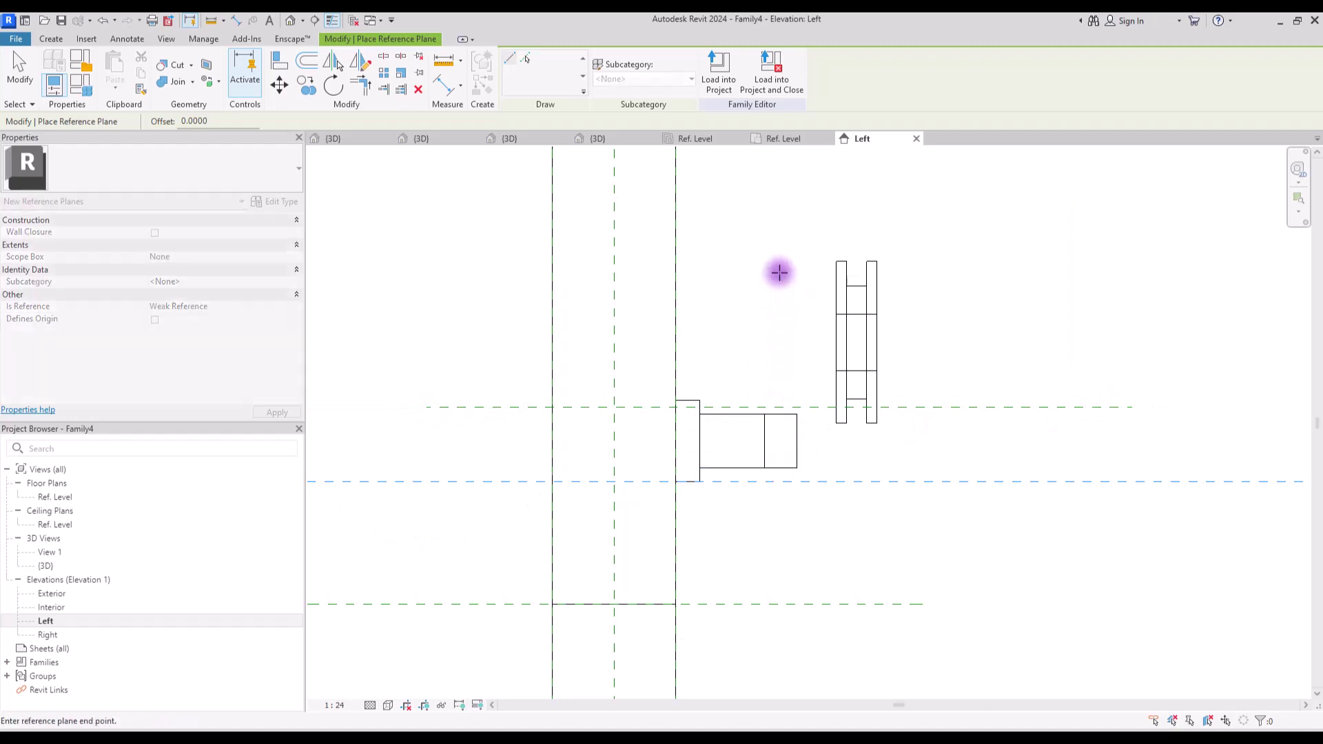
left_click(781, 559)
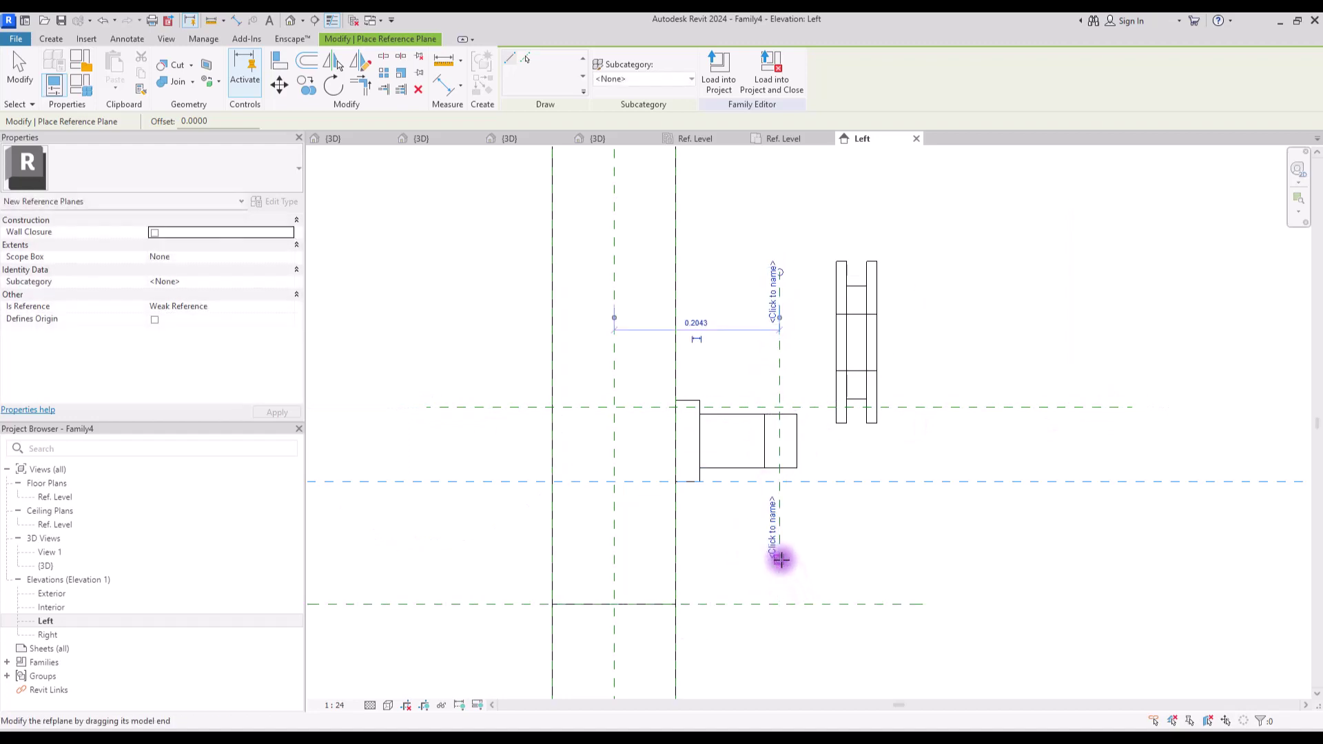
key("Escape")
key("Escape")
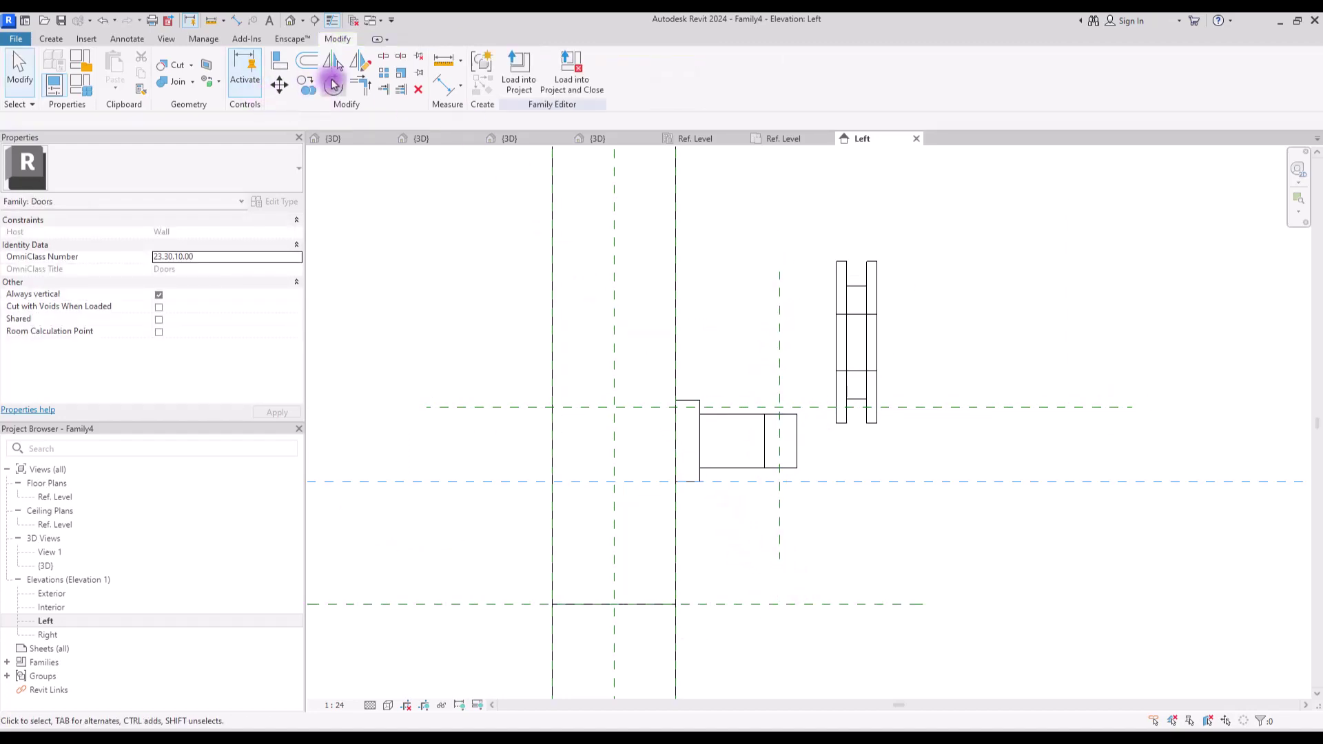
Align the vertical reference plane with the outer rail section's centre and the horizontal one with the rail's top edge.
left_click(277, 66)
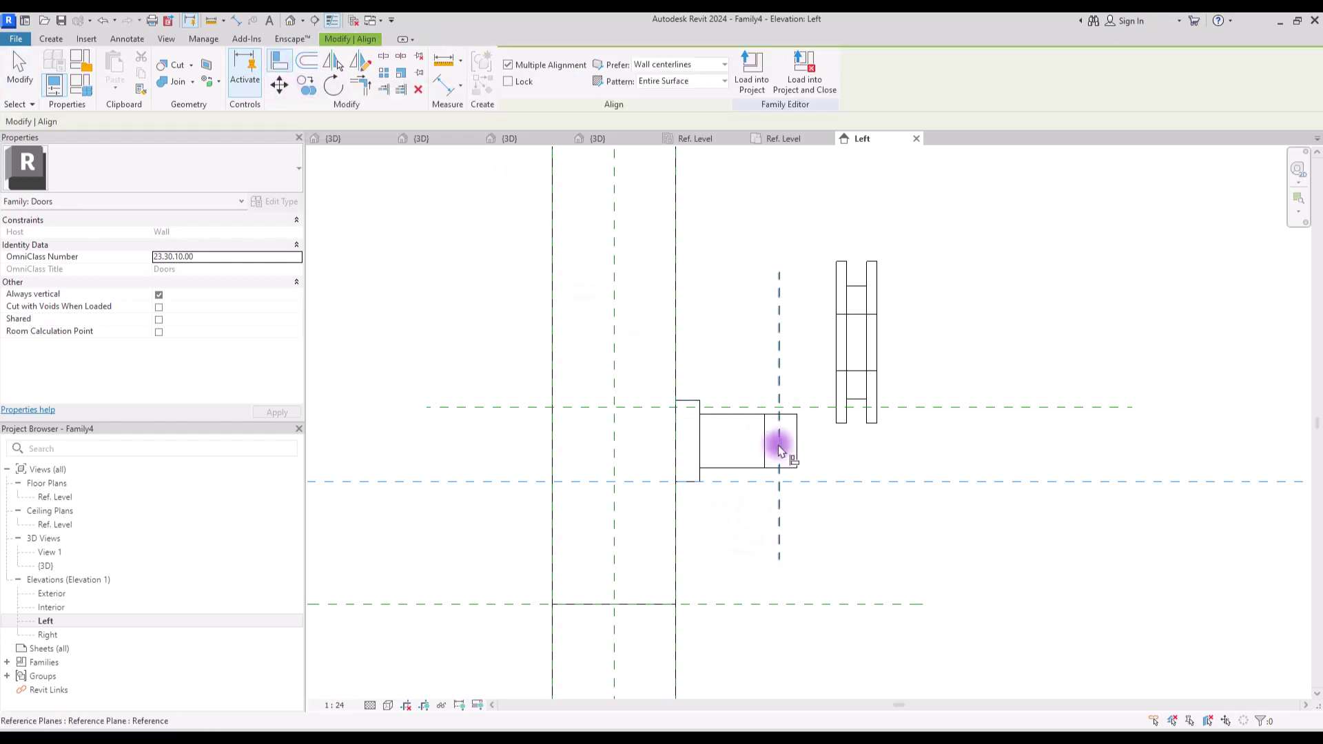
scroll(782, 446, "up", 2)
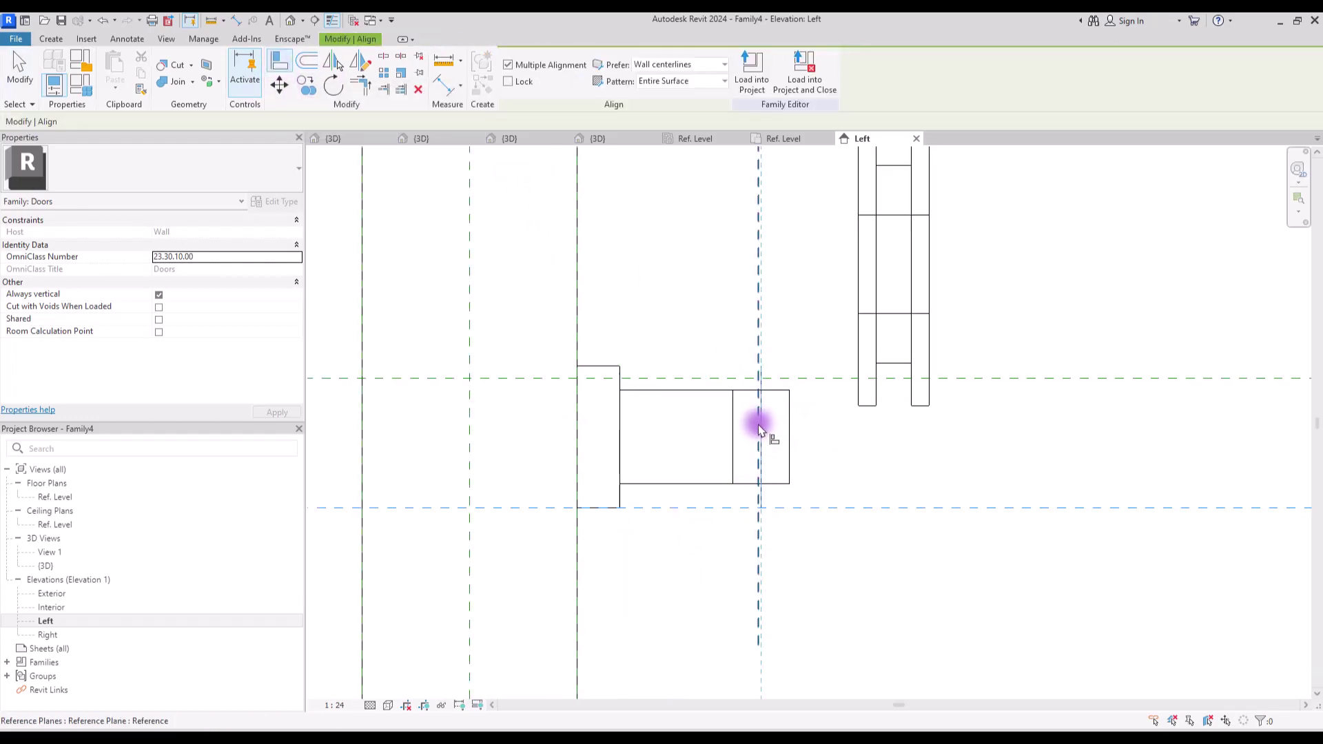
left_click(759, 430)
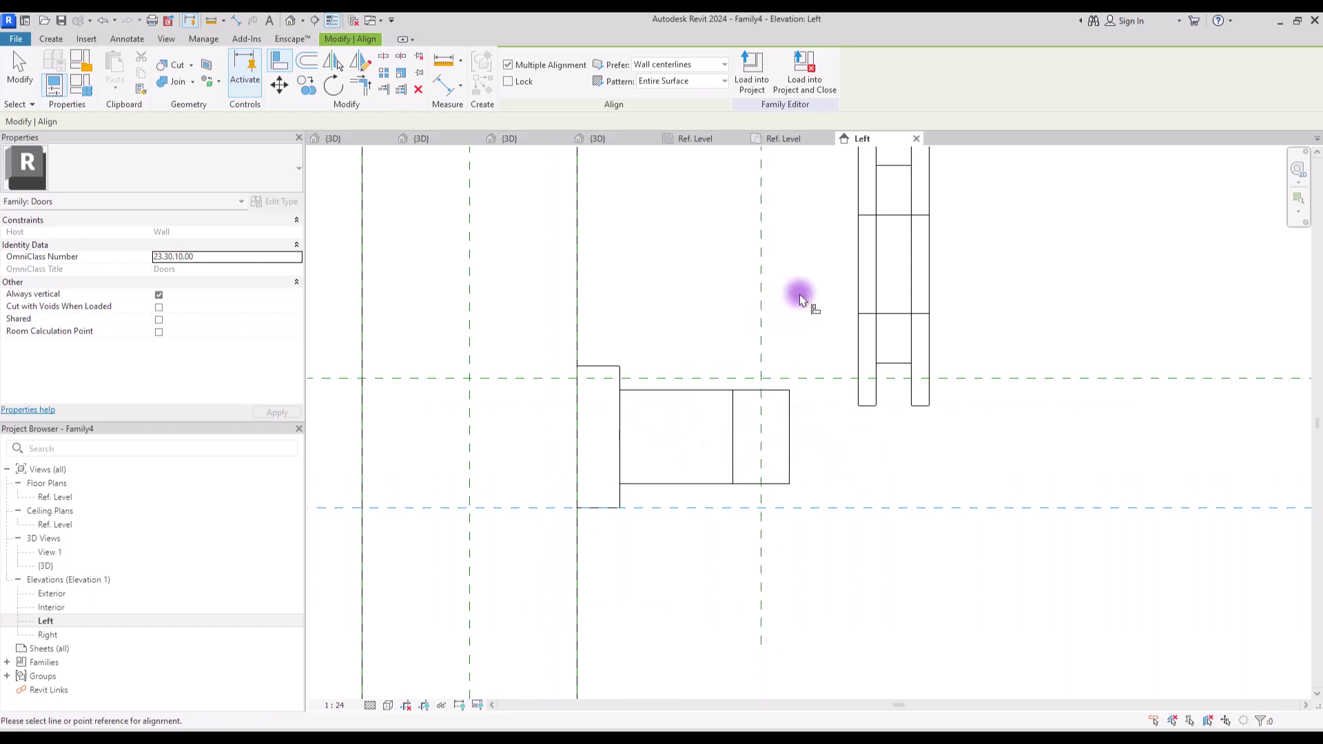
left_click(715, 398)
left_click(723, 379)
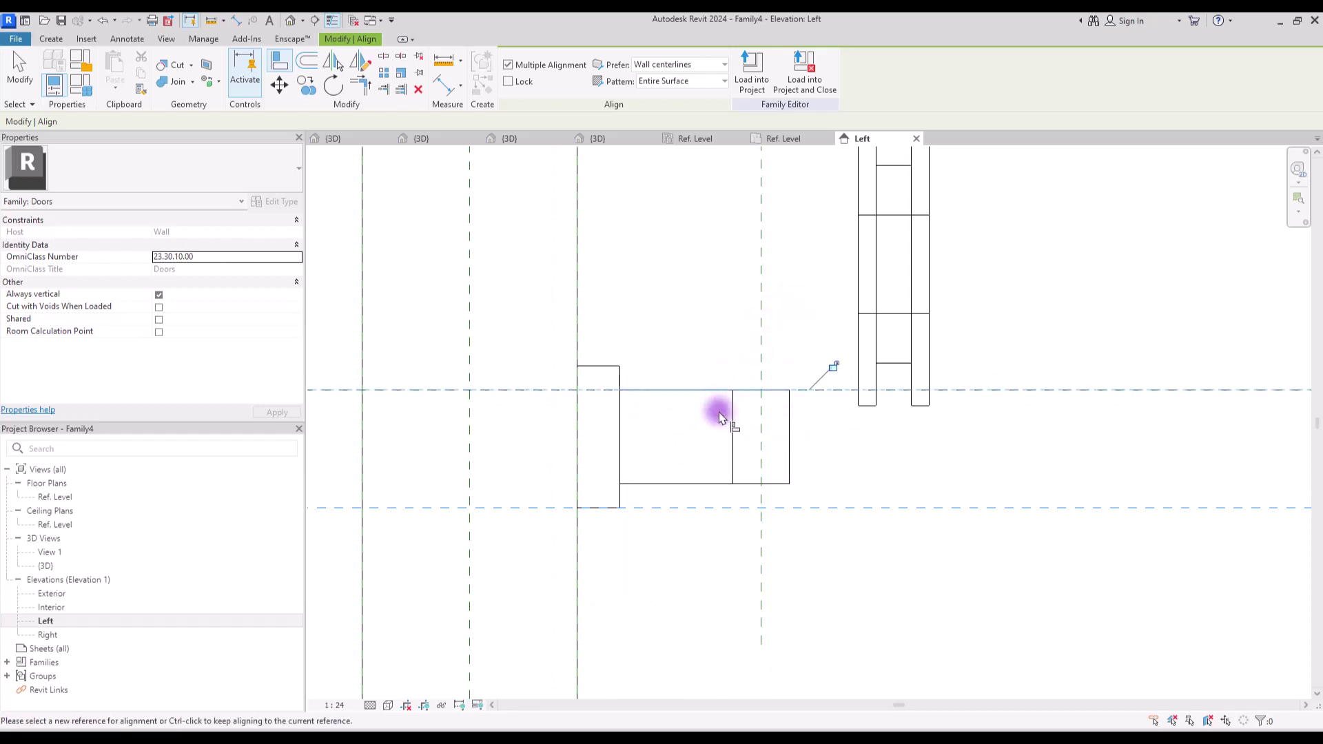
Try to align the roller with the horizontal reference plane at the rail's top.
scroll(848, 371, "down", 1)
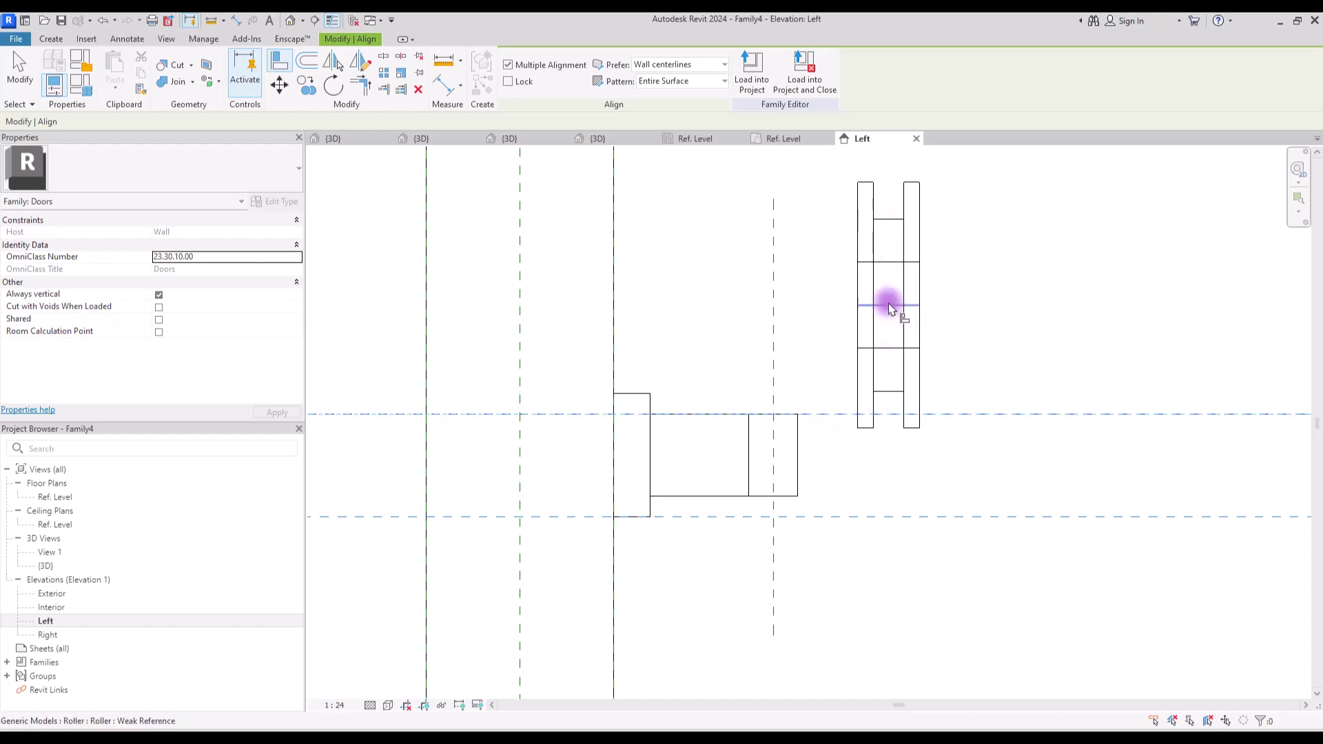
left_click(888, 220)
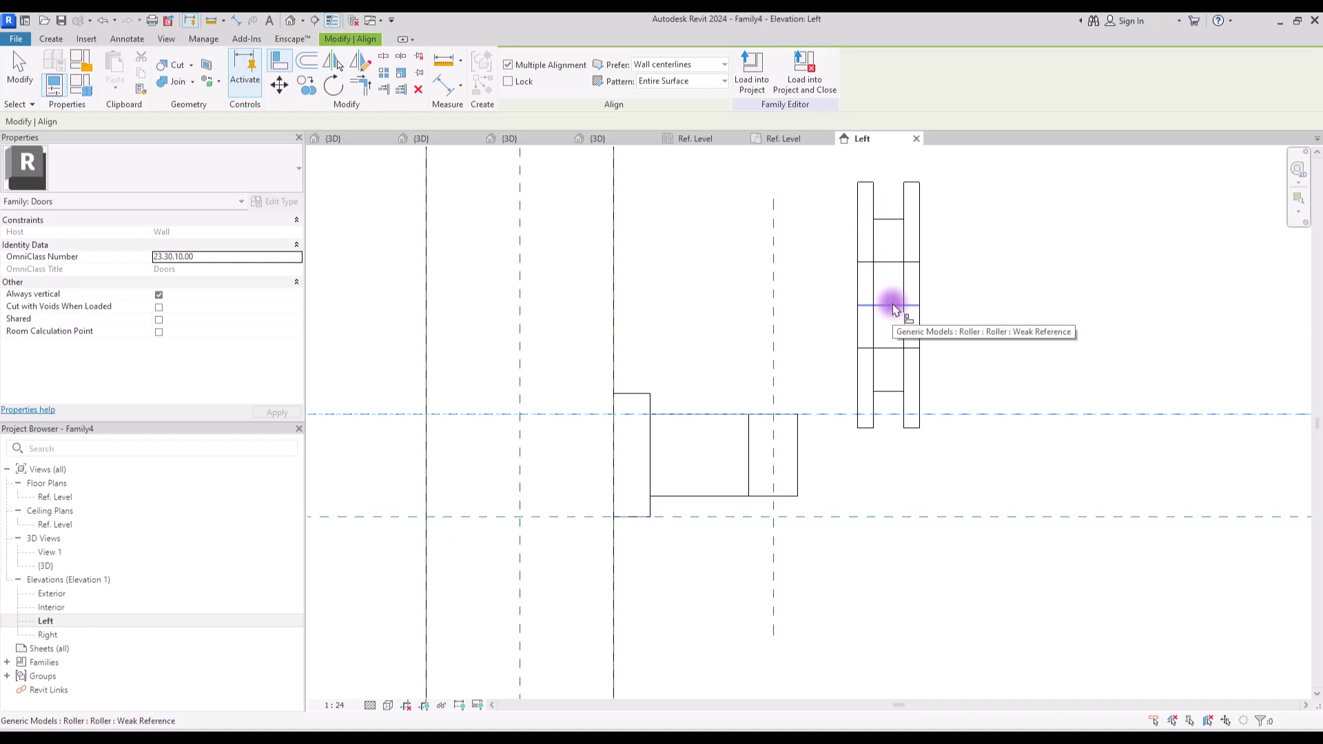
left_click(894, 307)
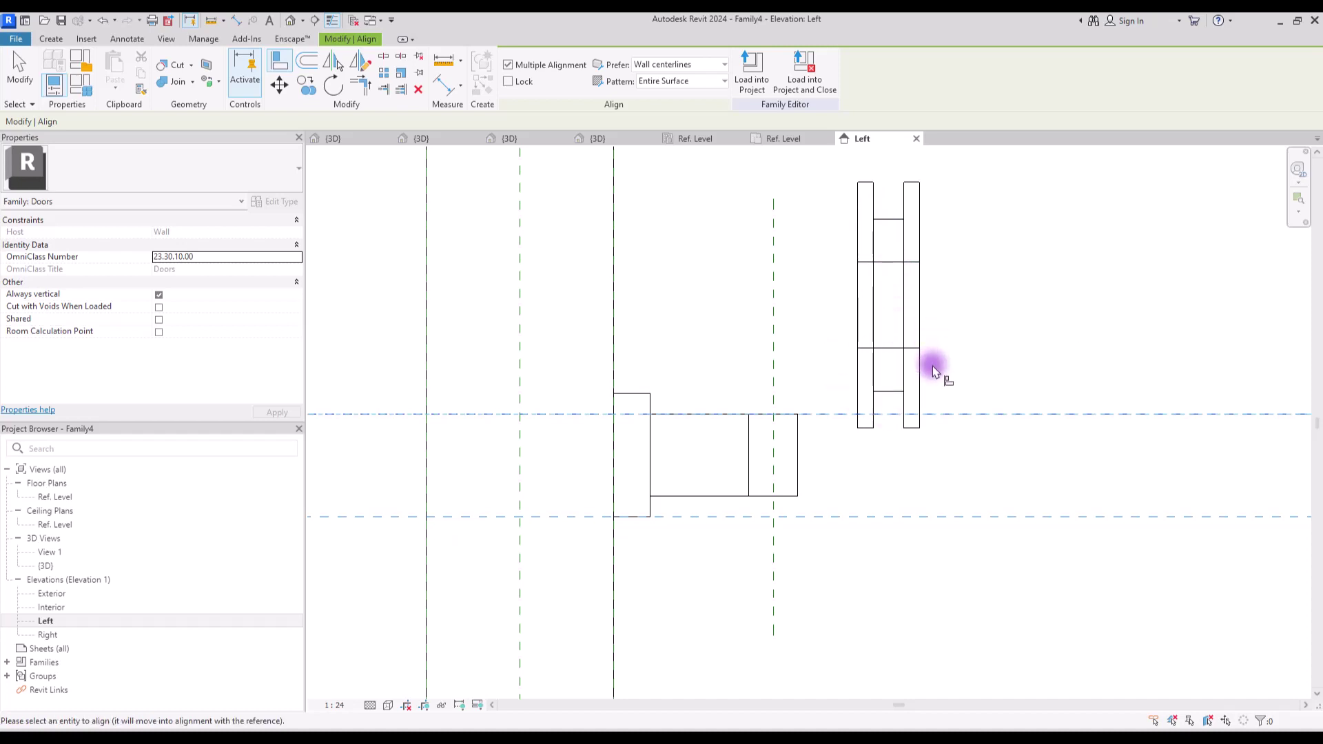
Switch to the Roller family's Left elevation and edit the sketch of the roller revolve.
left_click(604, 142)
left_click(528, 140)
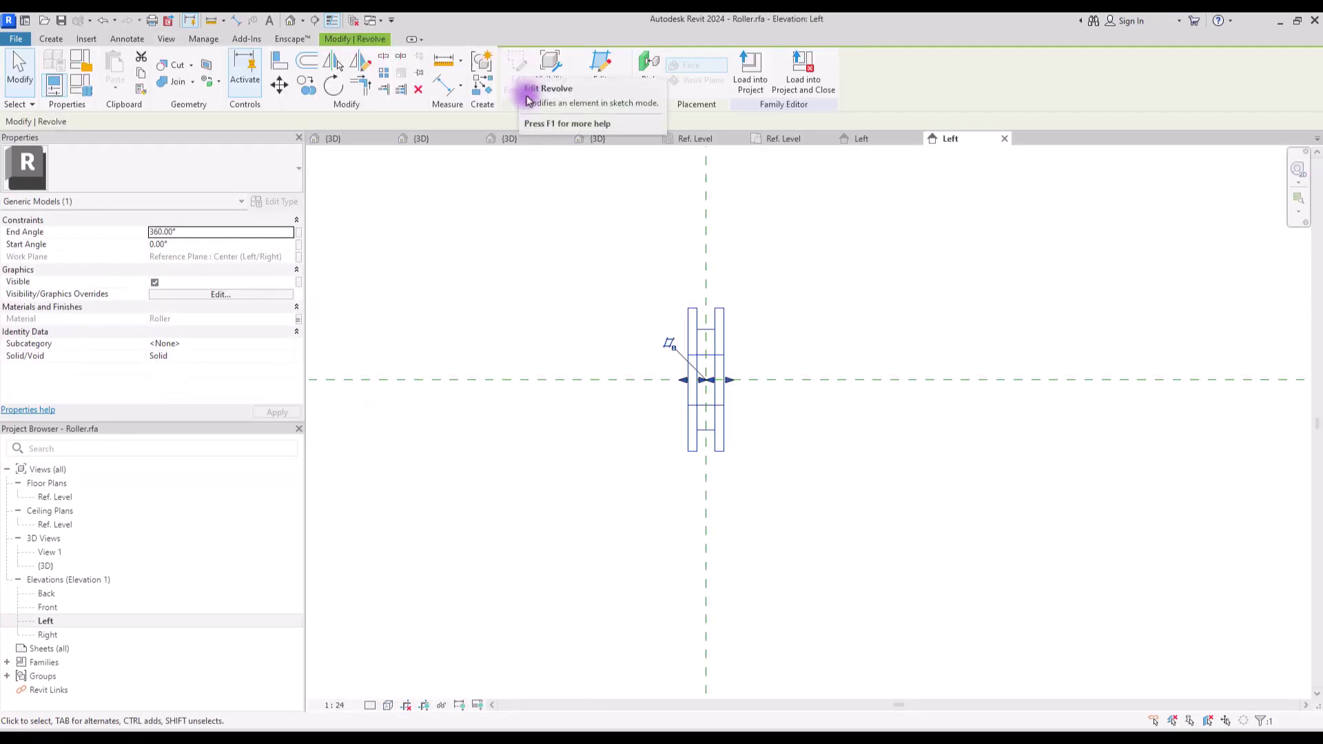
left_click(803, 239)
left_click(718, 349)
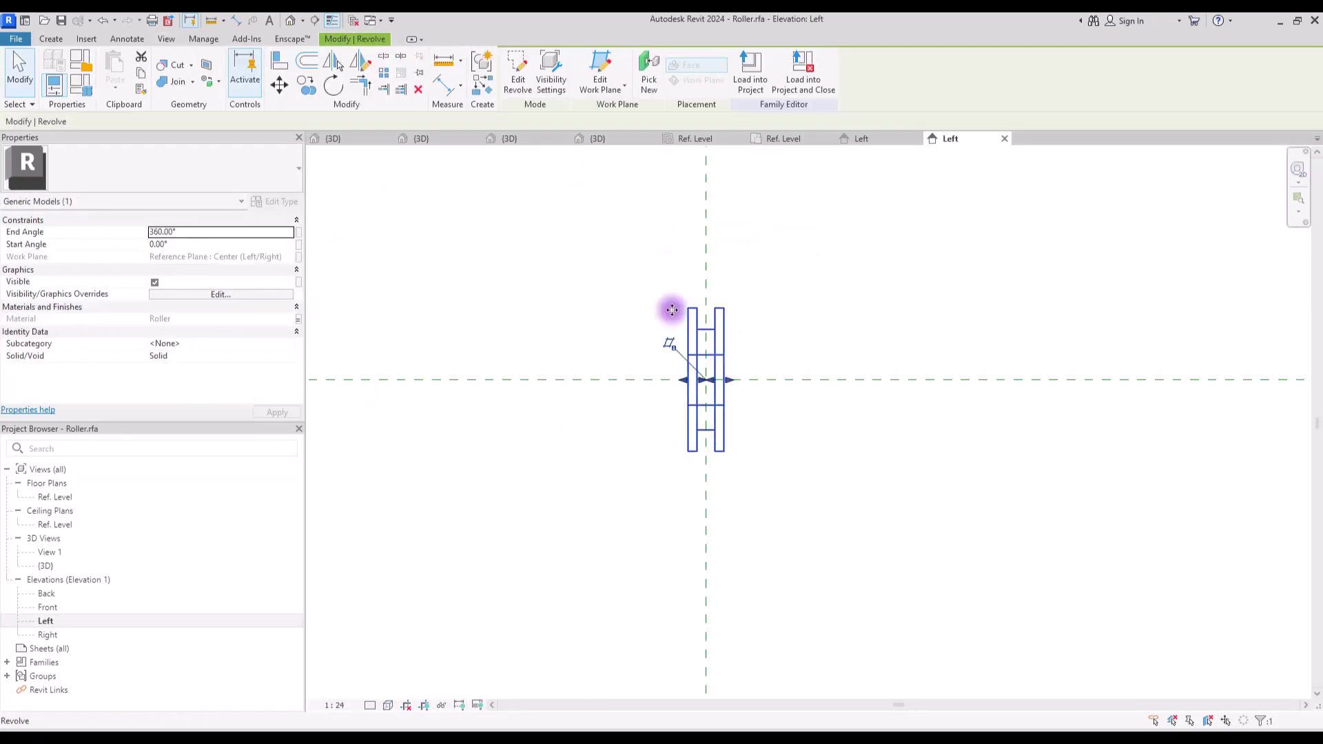
left_click(518, 69)
scroll(715, 294, "down", 4)
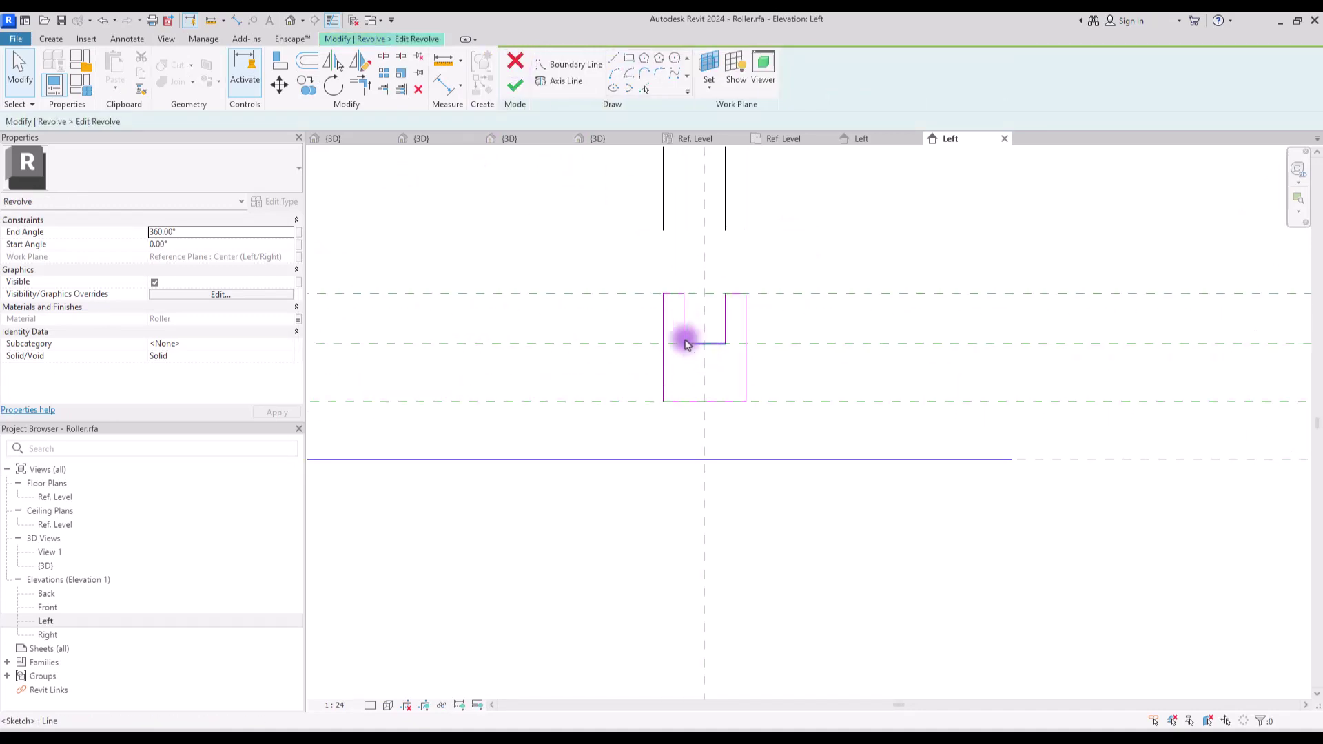
Mirror the roller profile with its reference planes and dimensions about the horizontal centre plane, without keeping a copy.
left_click_drag(871, 251, 493, 412)
scroll(783, 531, "down", 3)
key("Escape")
scroll(1013, 206, "down", 2)
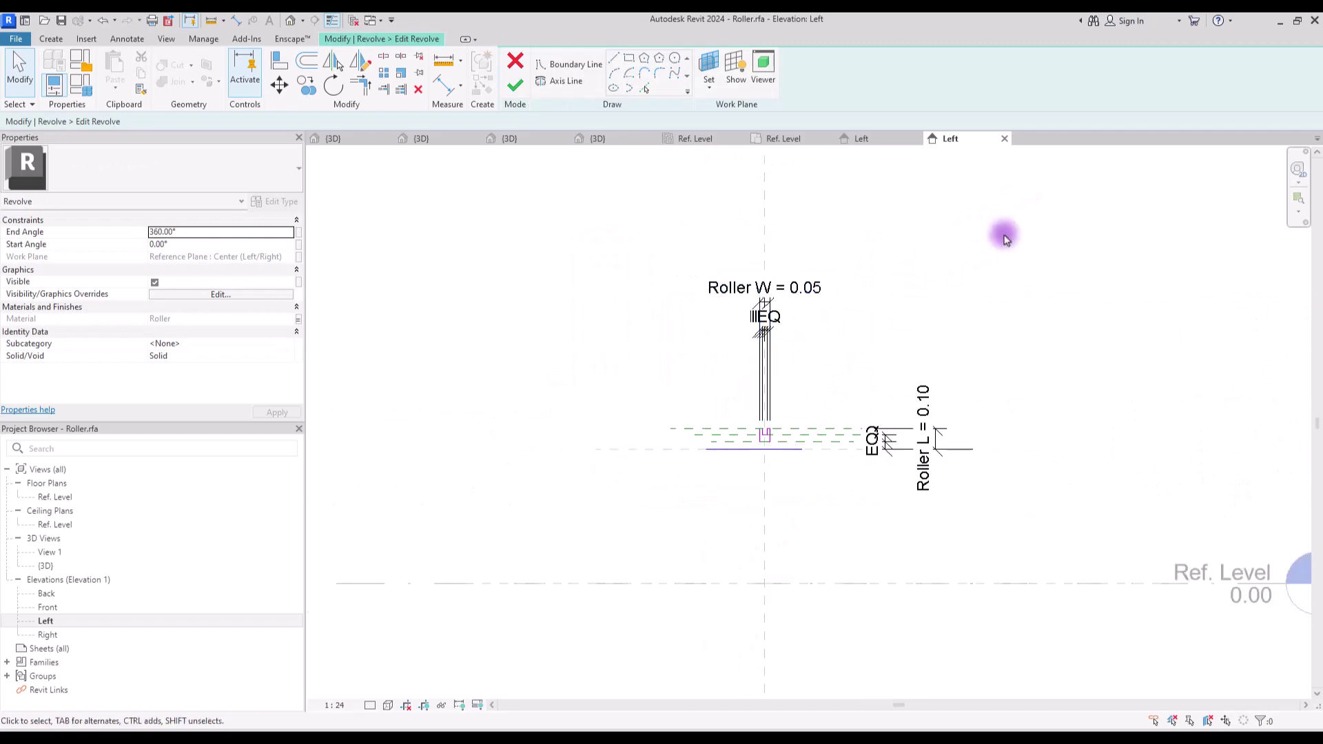
mouse_move(1048, 228)
left_mouse_down()
mouse_move(569, 363)
mouse_move(462, 450)
left_mouse_up()
scroll(806, 466, "up", 5)
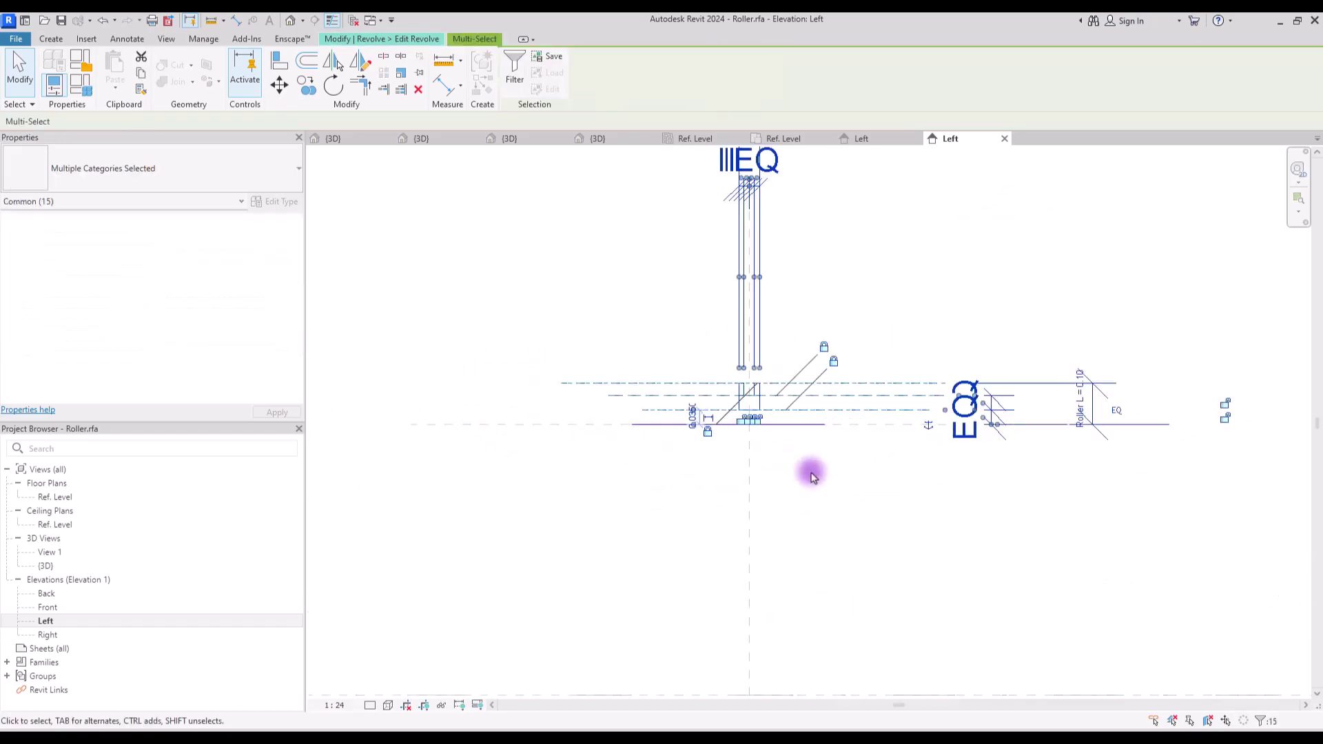
left_click(76, 123)
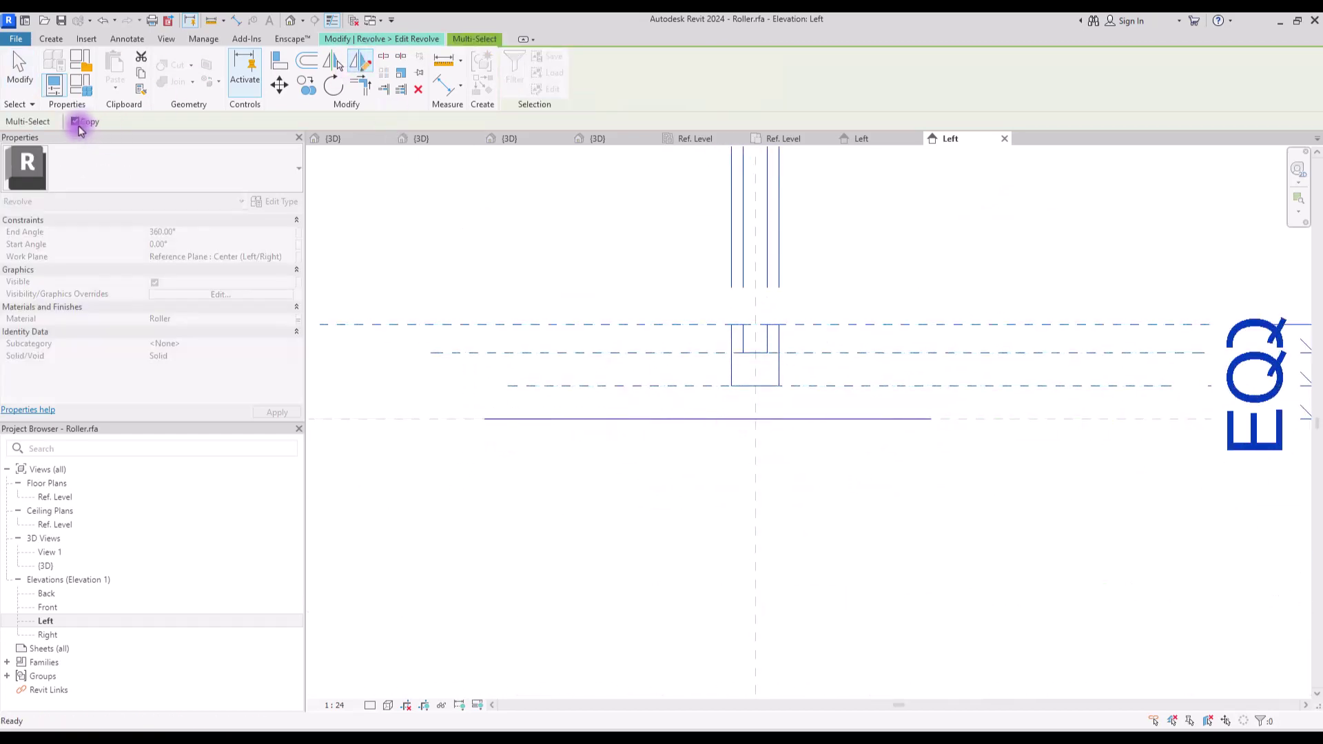
left_click(406, 420)
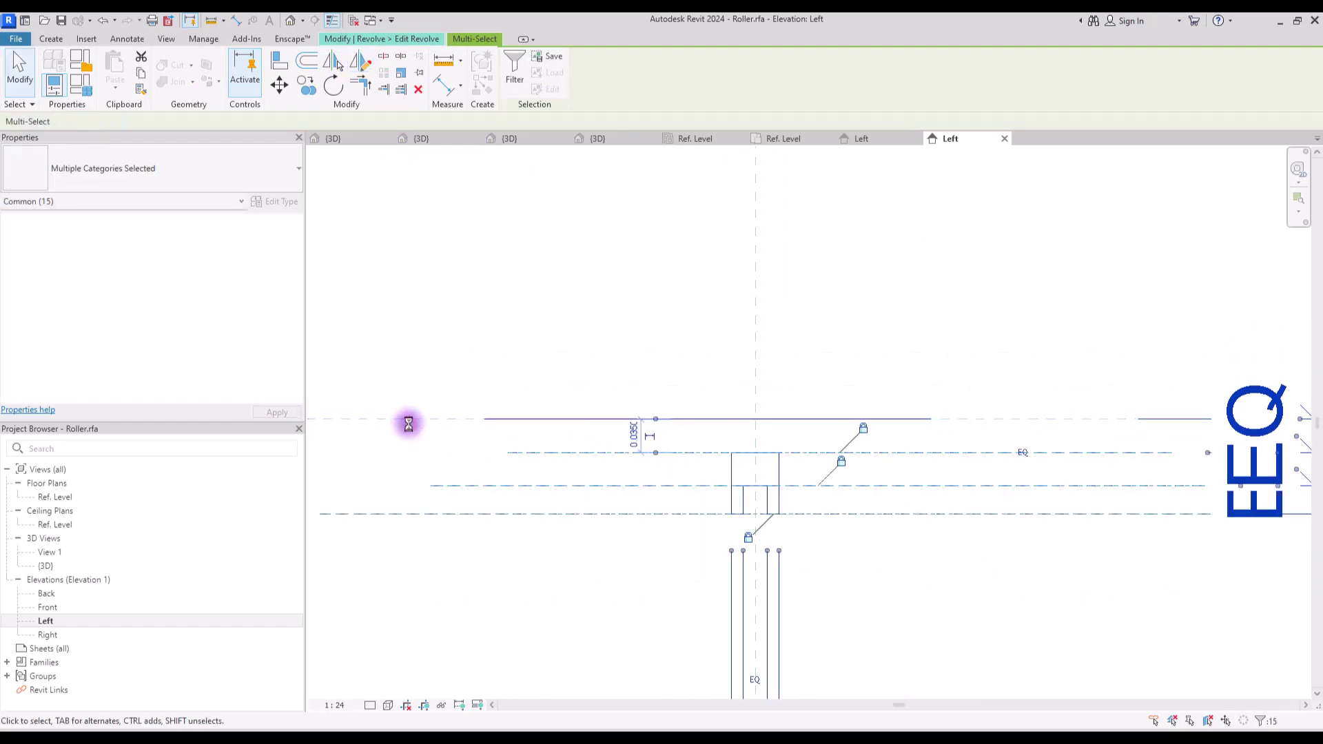
Set the two reference planes nearest the roller's axis to Strong Reference and finish the revolve sketch.
left_click(686, 283)
left_click(680, 453)
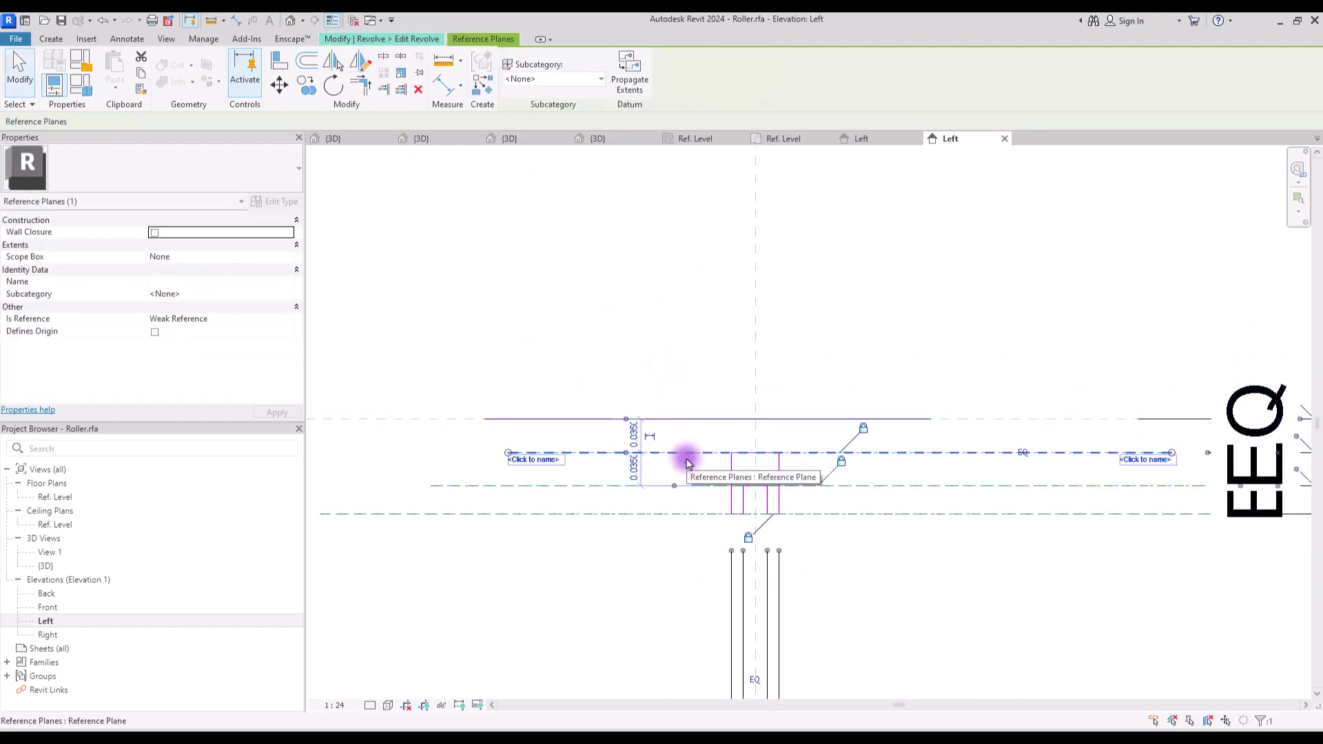
left_click(245, 327)
left_click(296, 327)
left_click(181, 343)
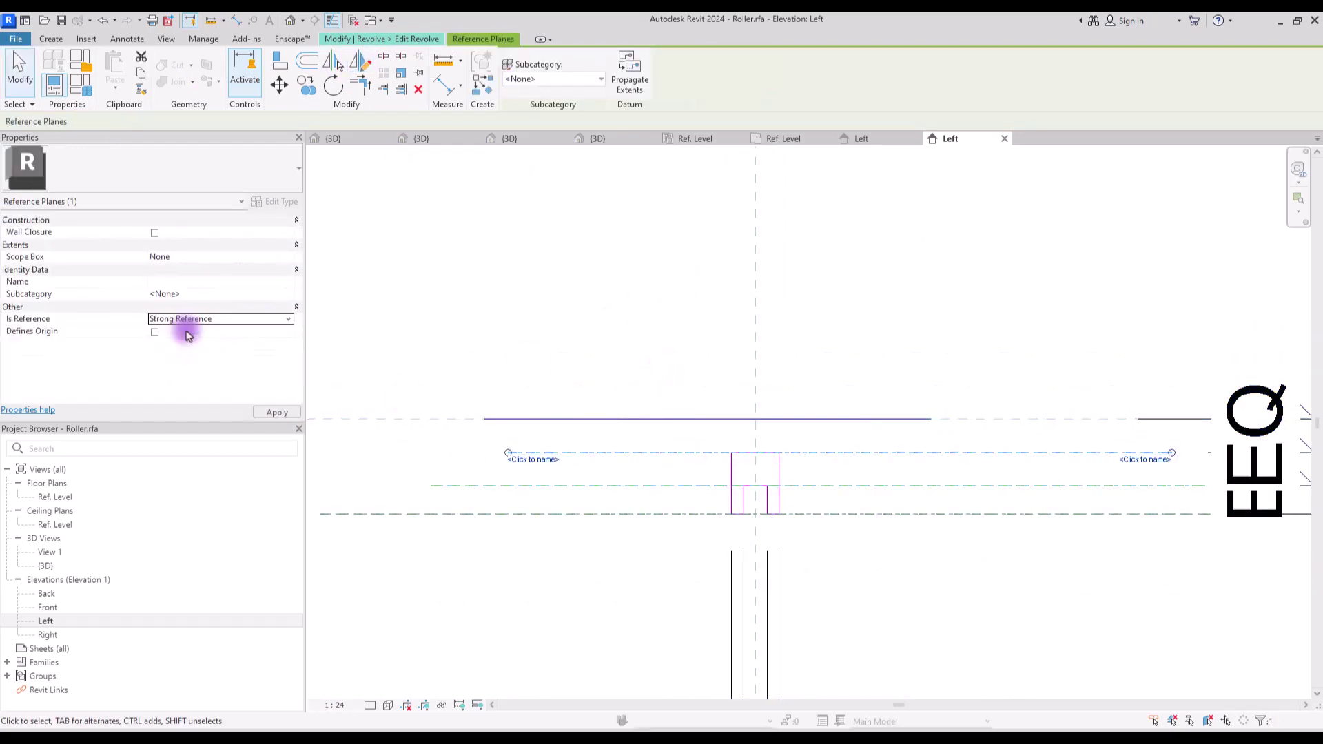
left_click(694, 485)
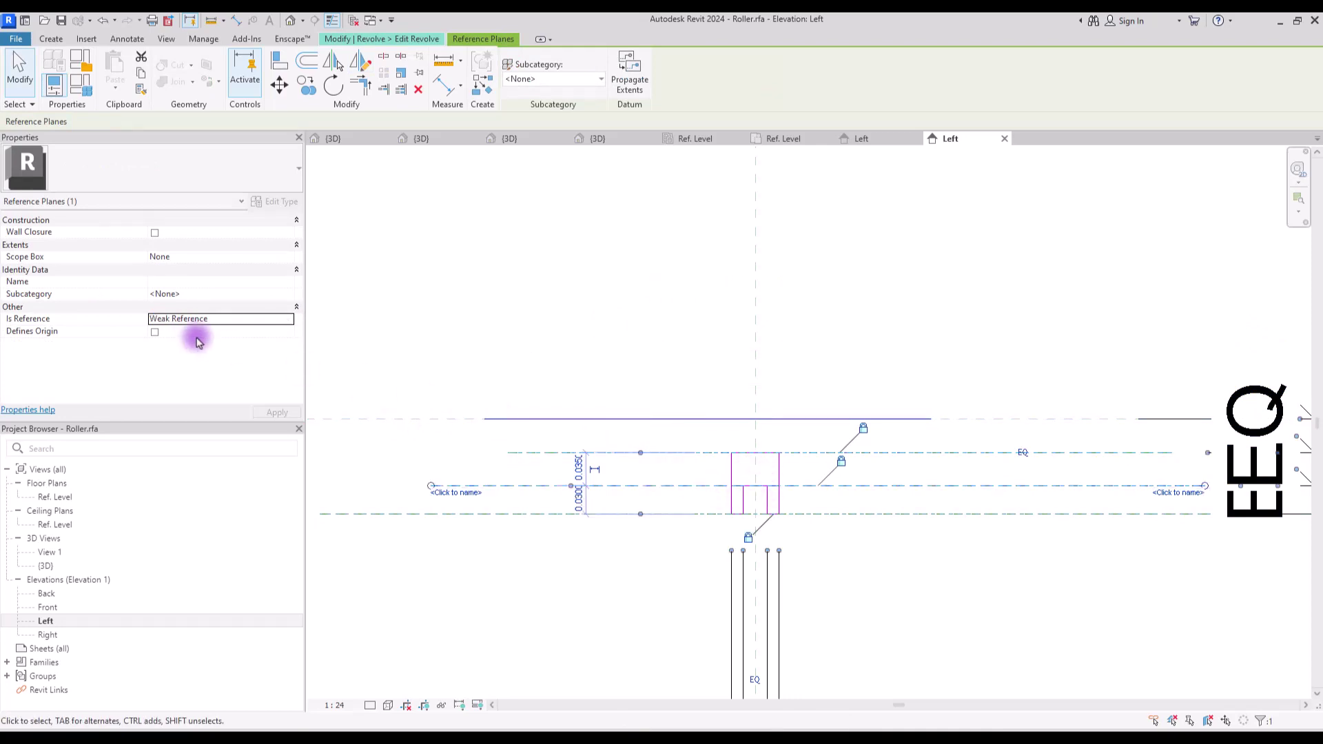
left_click(286, 321)
left_click(202, 342)
left_click(711, 343)
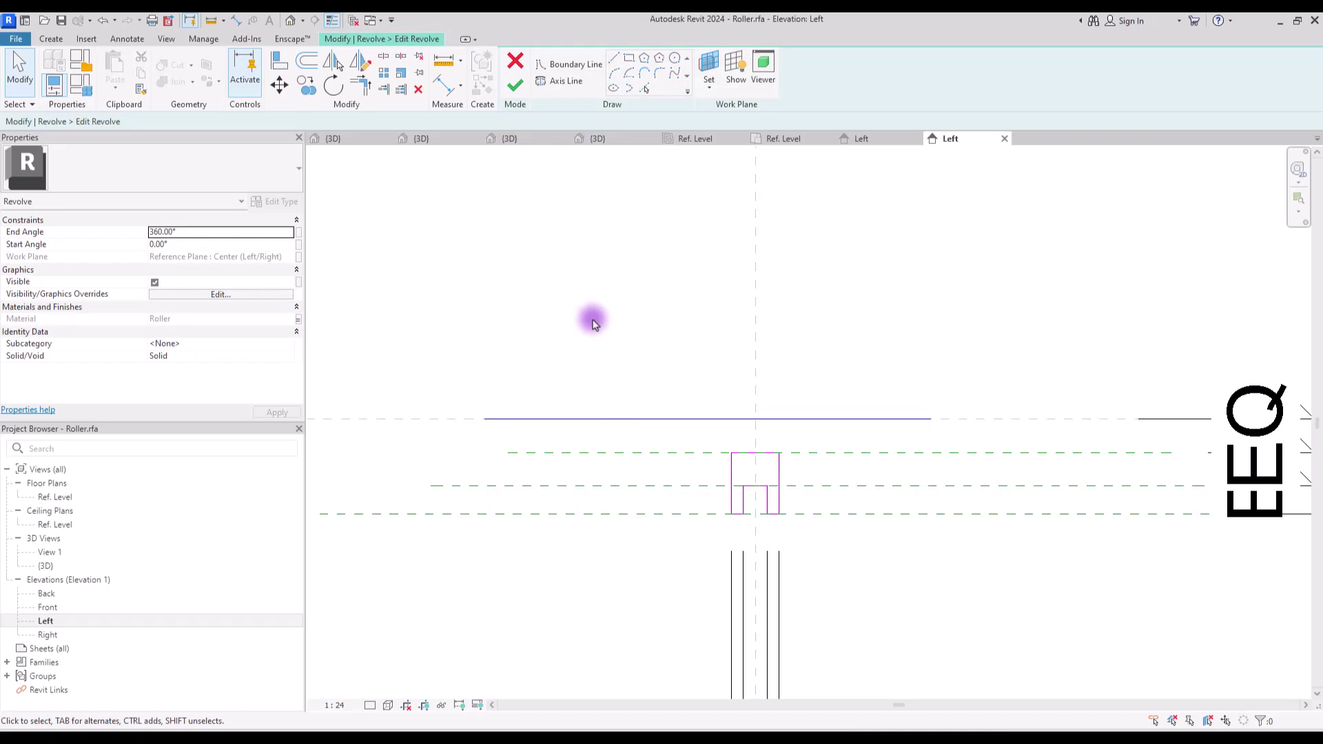
left_click(521, 90)
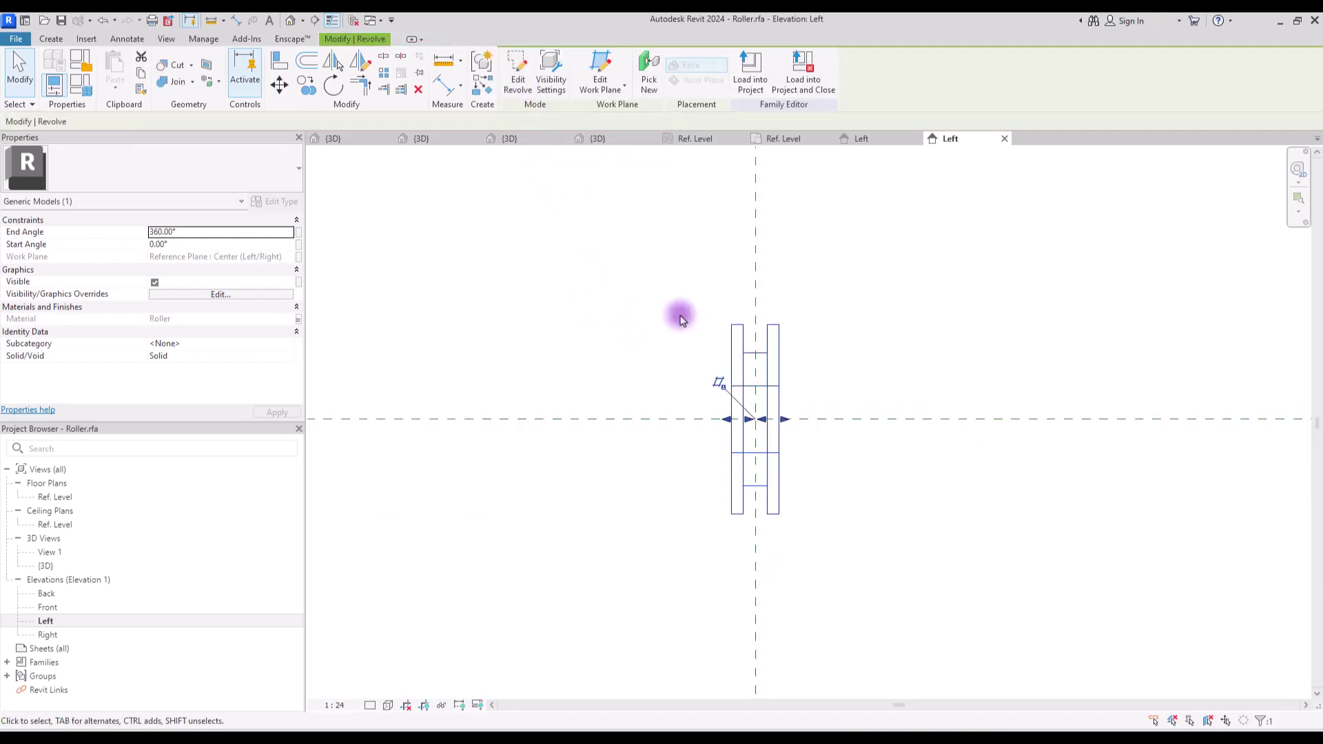
Reload the updated roller into Family4 and return to that family's Left elevation.
left_click(753, 69)
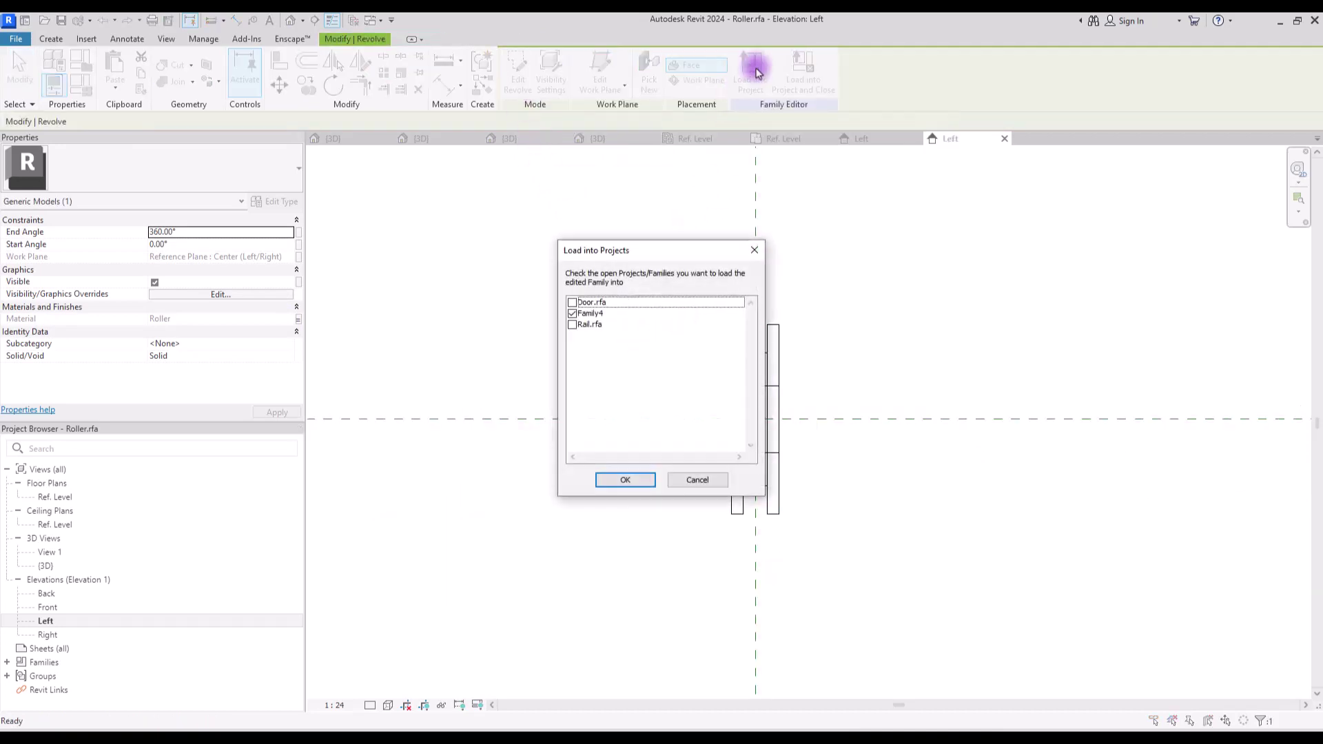
left_click(595, 480)
left_click(614, 370)
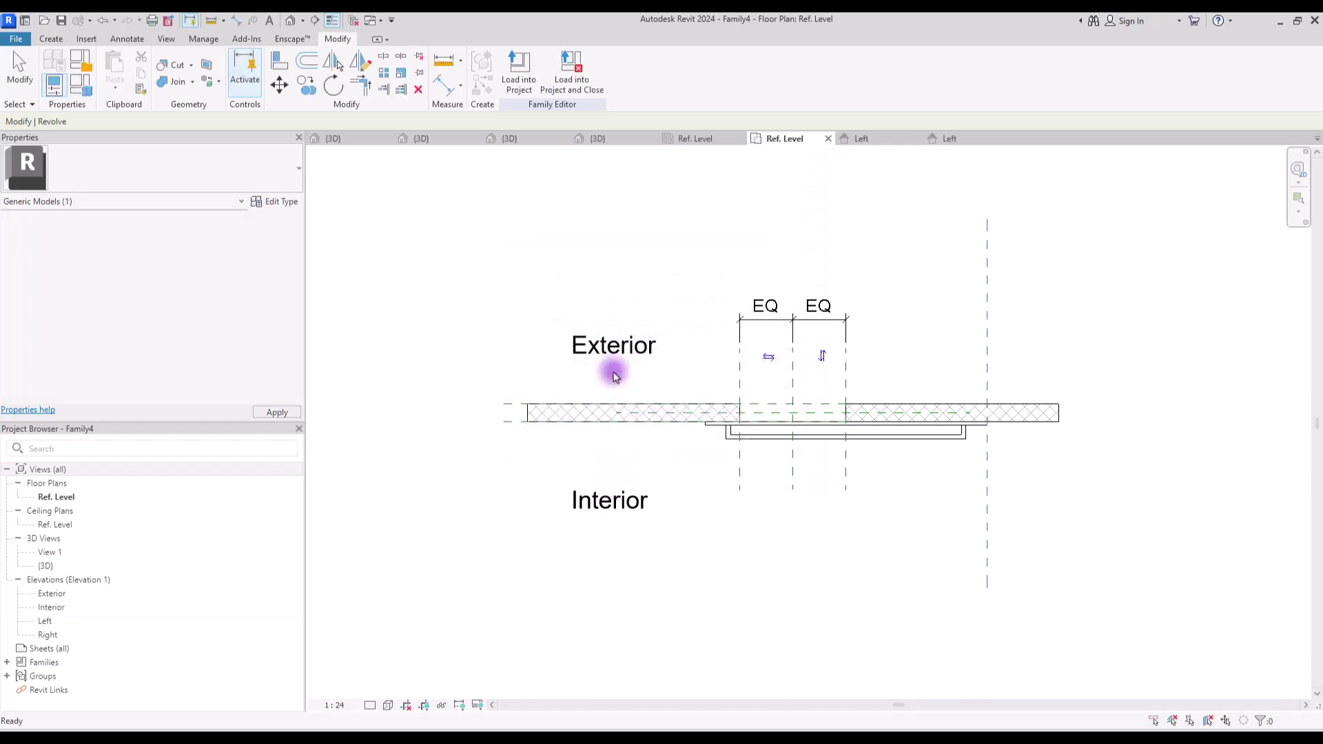
left_click(950, 138)
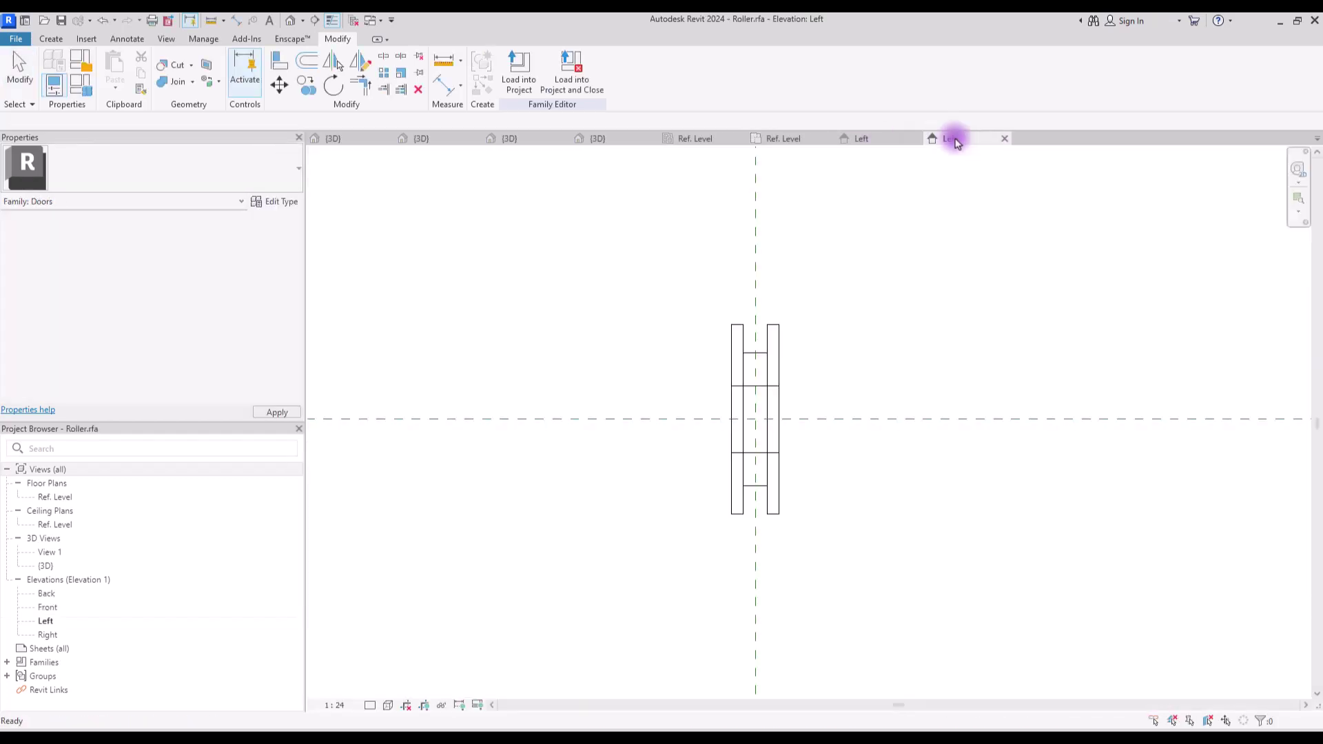
left_click(877, 142)
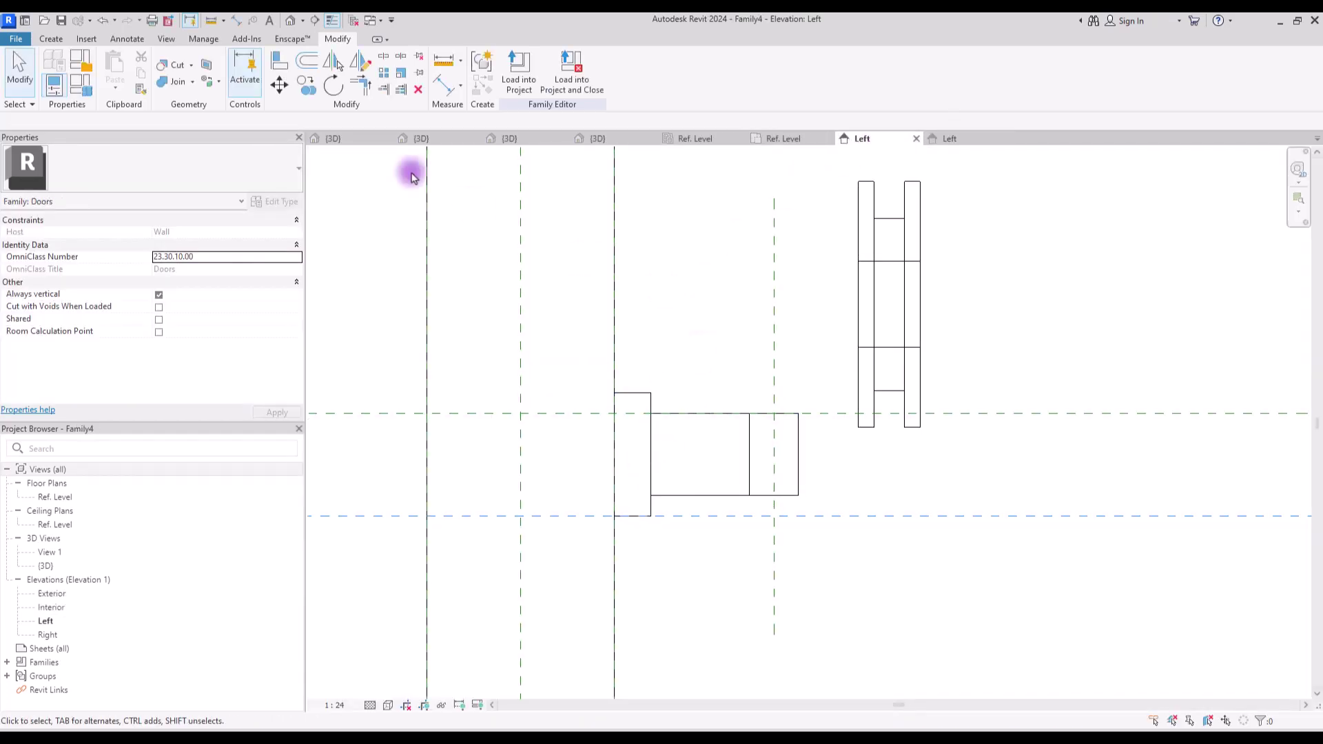
Align and lock the roller's lower groove edge to the rail-top reference plane, and its centre to the vertical reference plane.
left_click(279, 64)
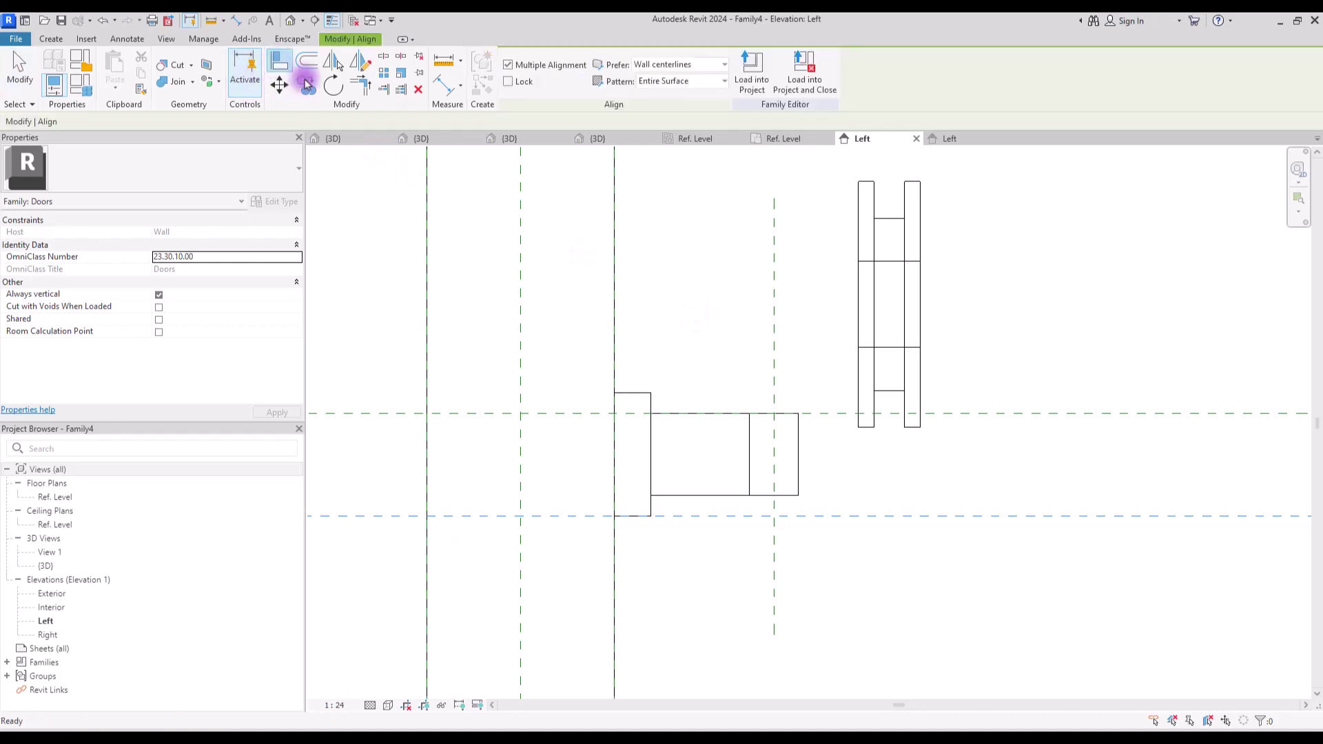
left_click(837, 414)
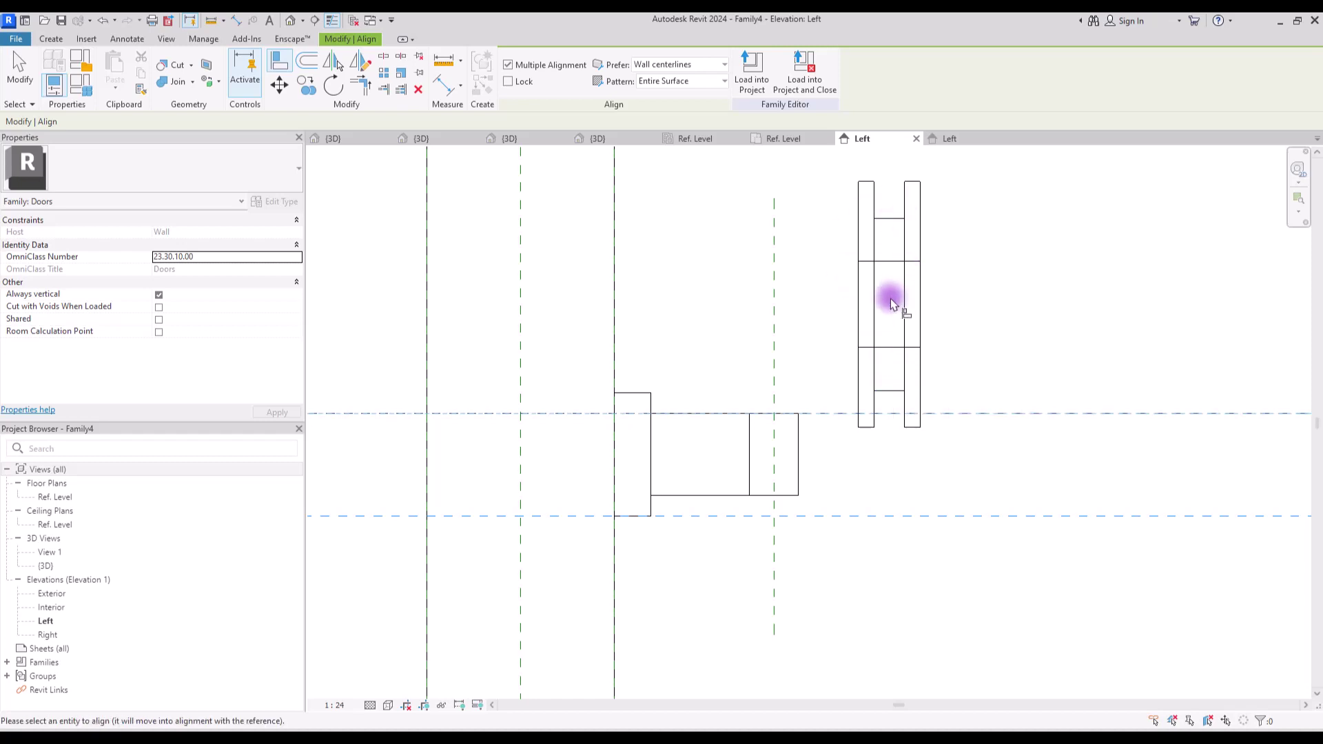
left_click(884, 390)
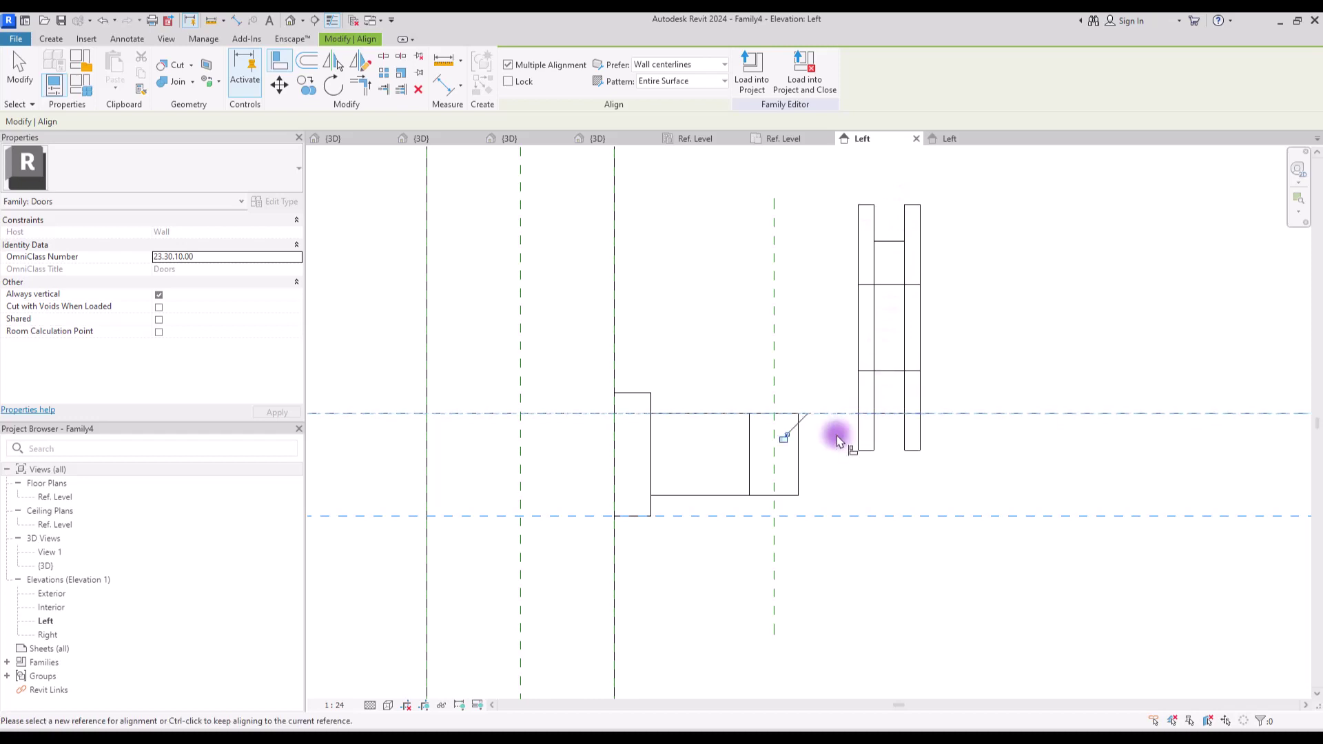
left_click(783, 437)
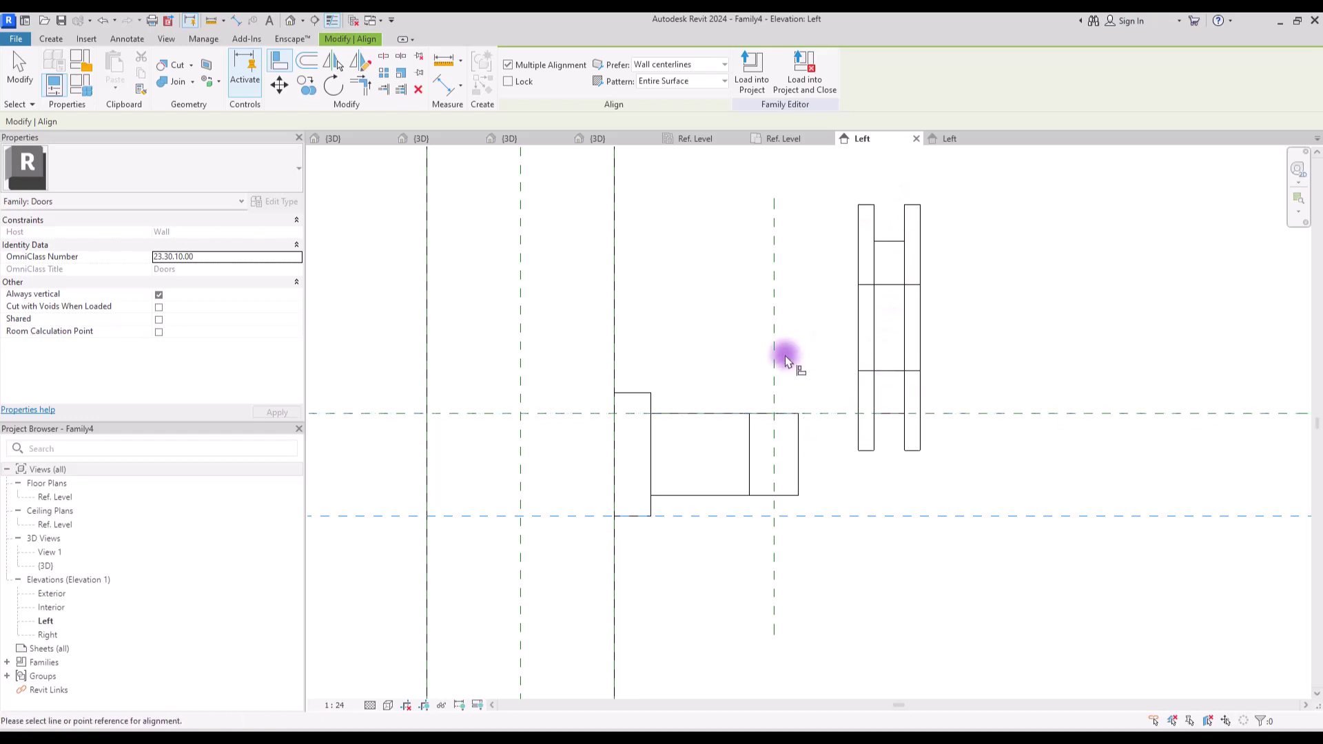
left_click(890, 345)
key("Escape")
key("Escape")
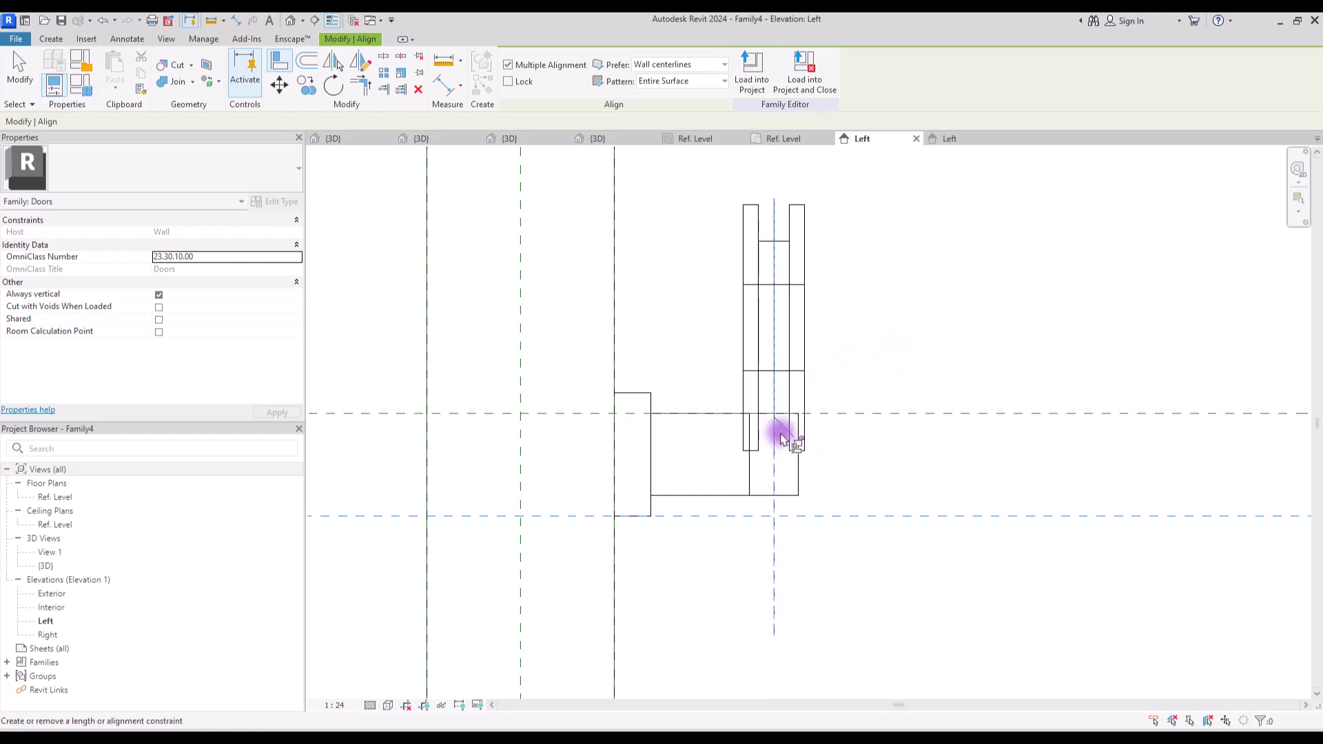
Set the Rail Th parameter to 0.0200 in the family types and apply it.
scroll(782, 376, "up", 2)
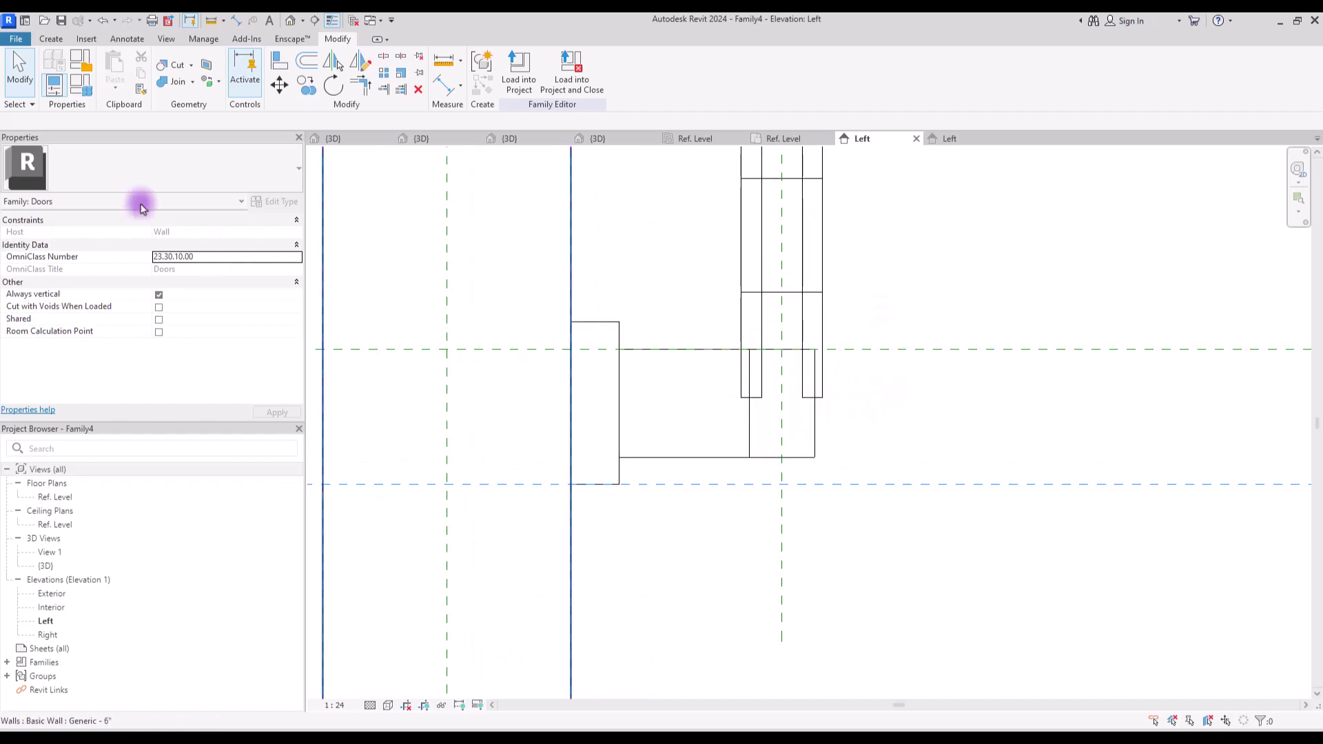
left_click(77, 90)
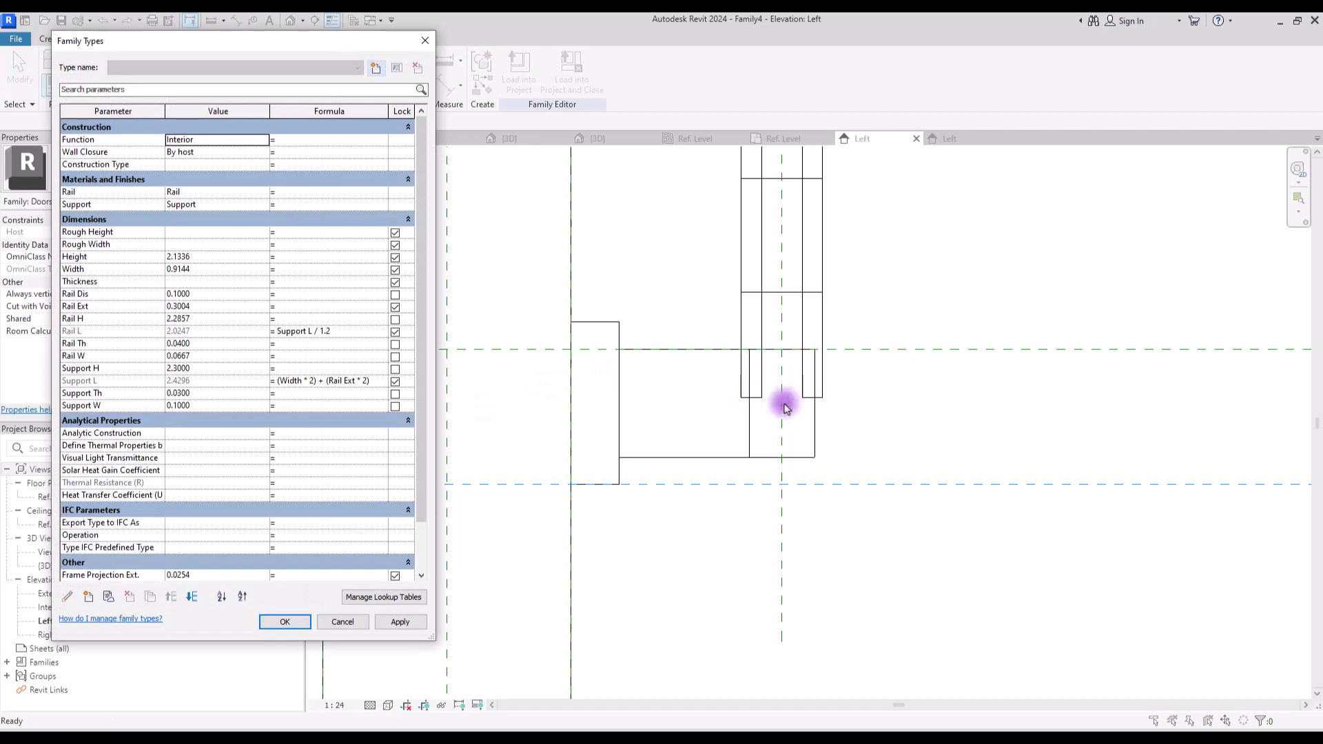
left_click(179, 343)
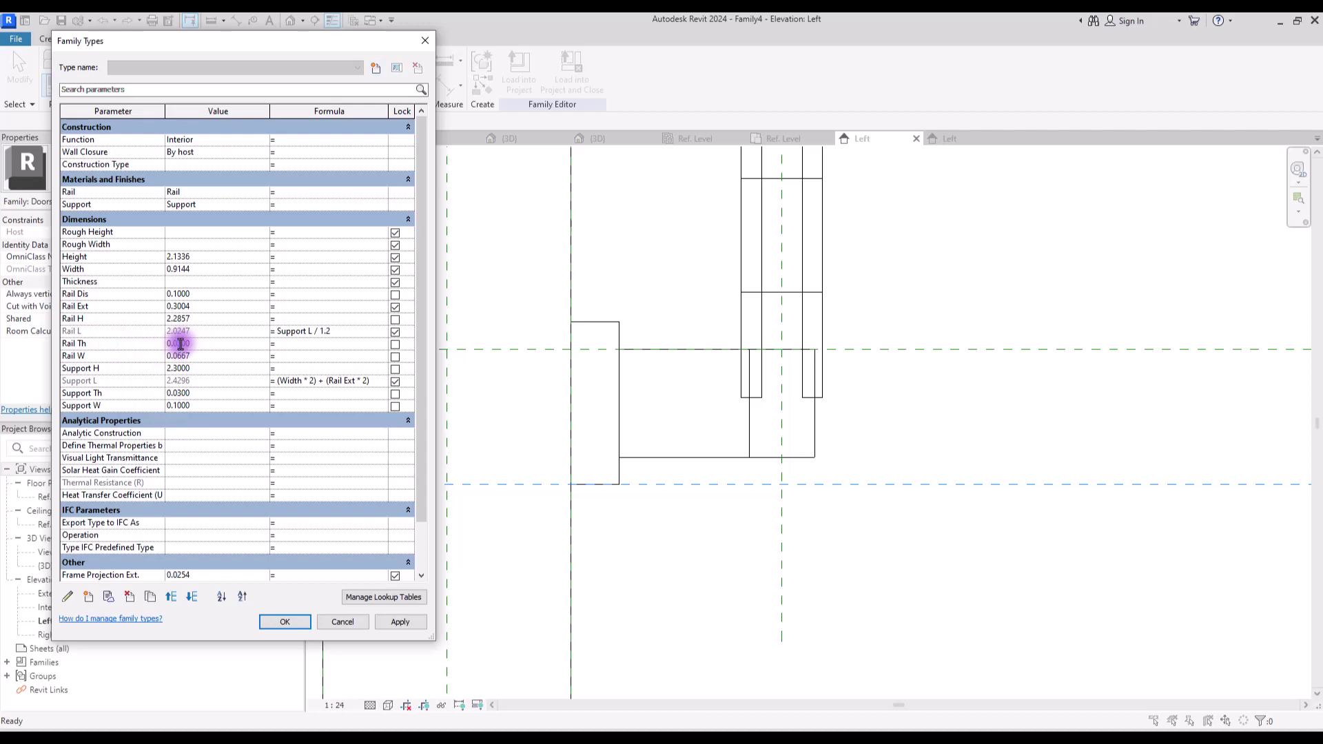
left_click(399, 622)
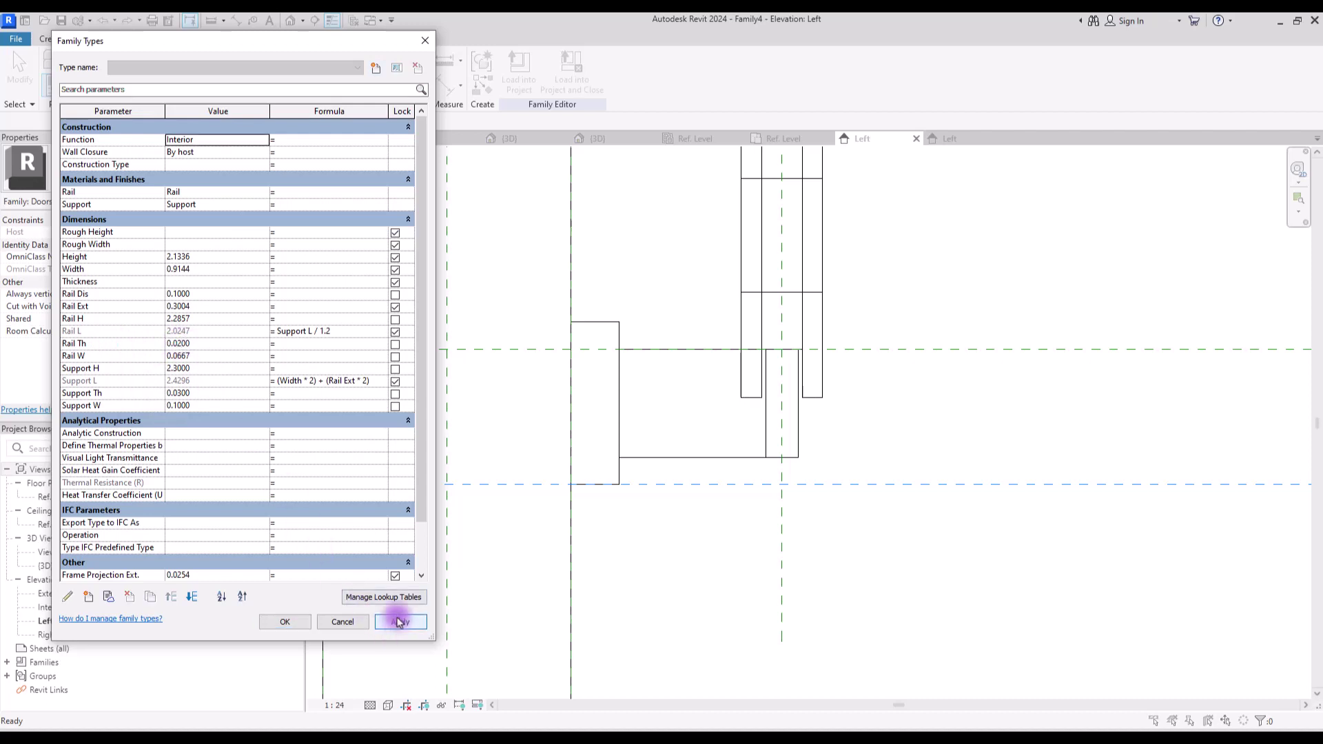
key("Return")
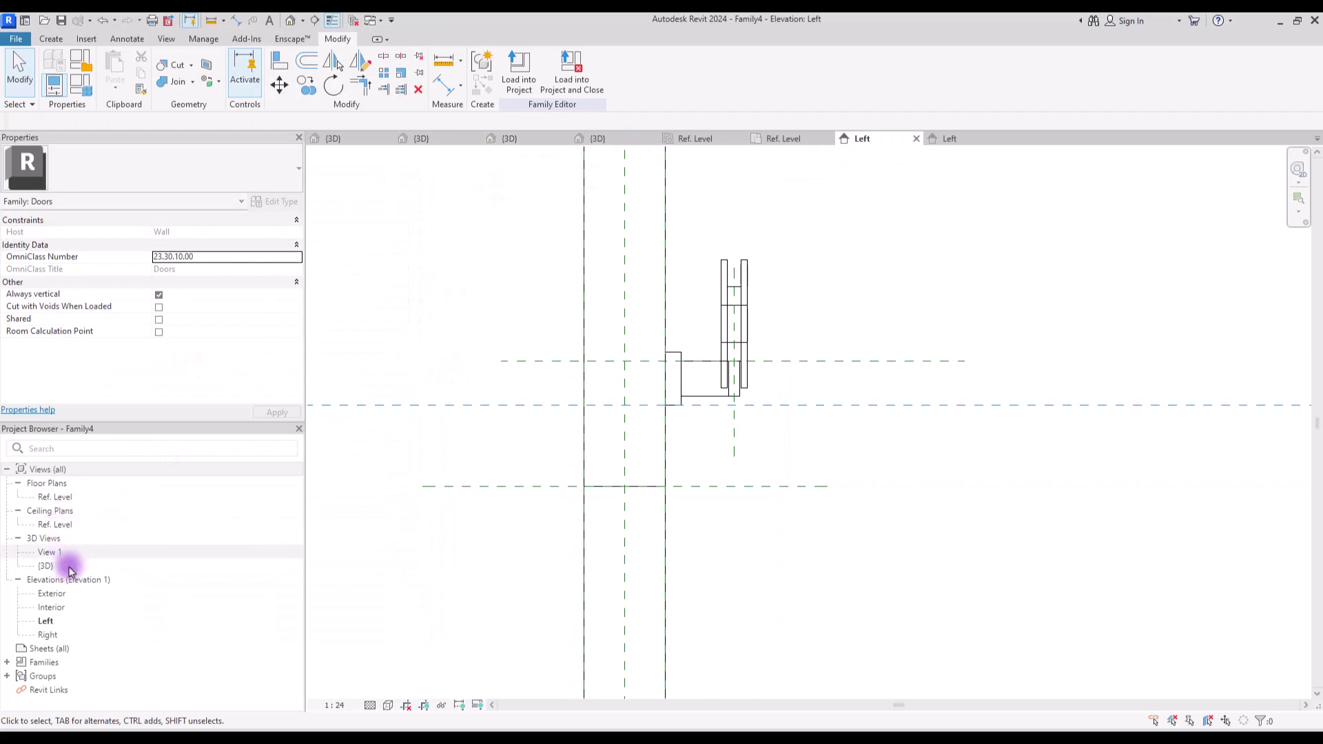
Open the Interior elevation, reduce the Roller L value in the roller's type properties, and check the smaller roller in 3D.
double_click(51, 607)
scroll(911, 324, "up", 5)
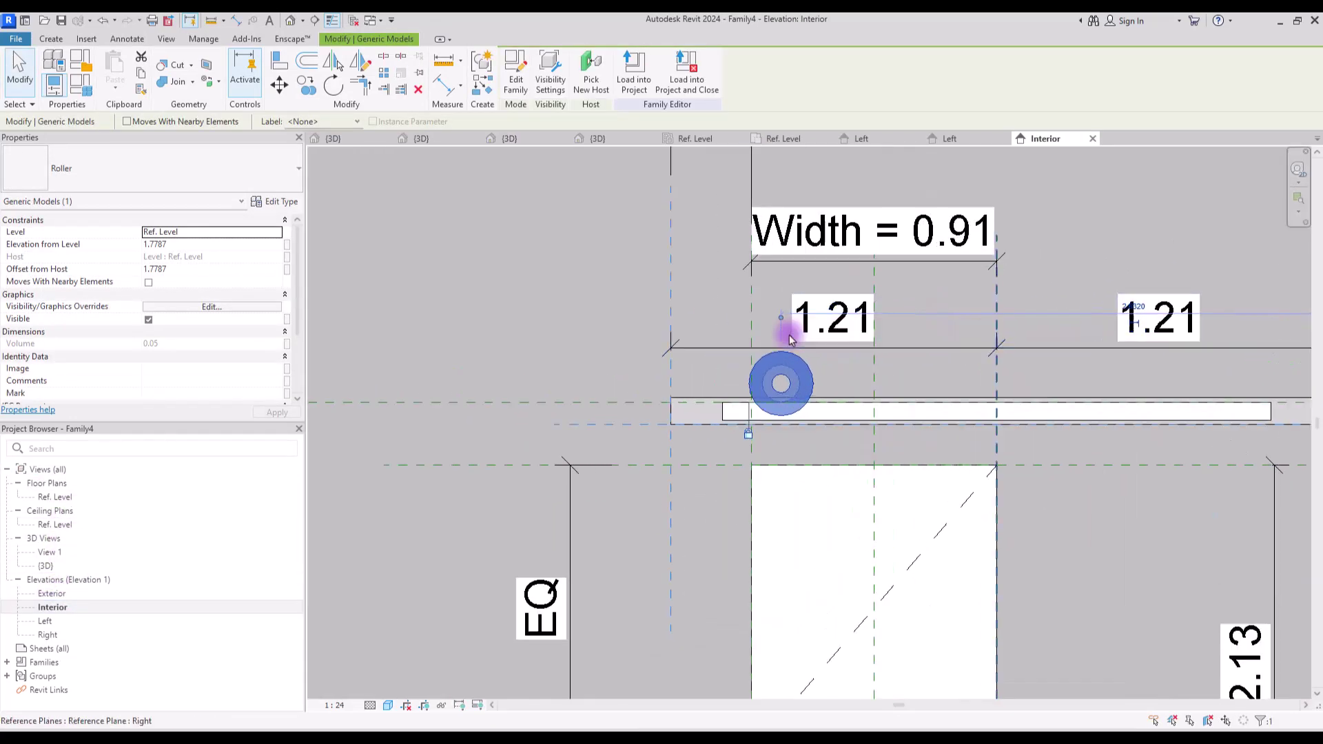
key("Escape")
scroll(647, 381, "down", 3)
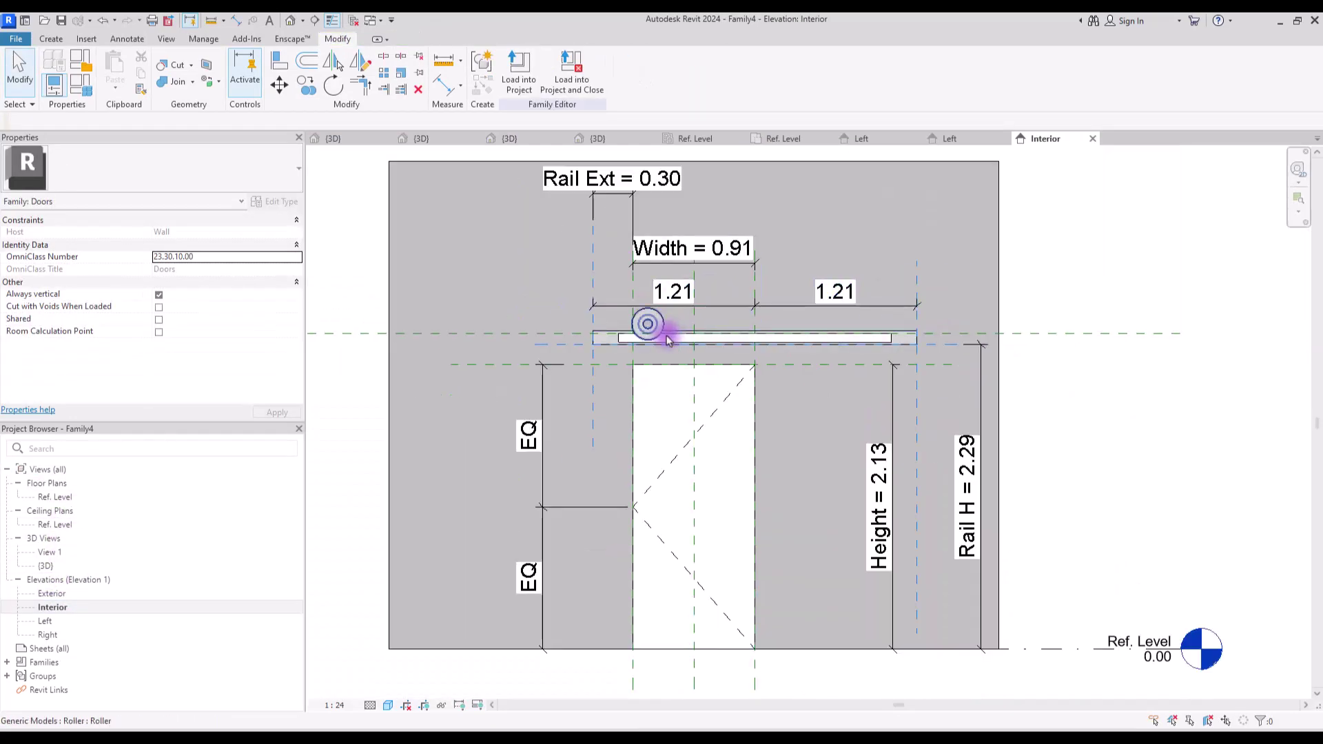
scroll(624, 307, "up", 5)
left_click(639, 288)
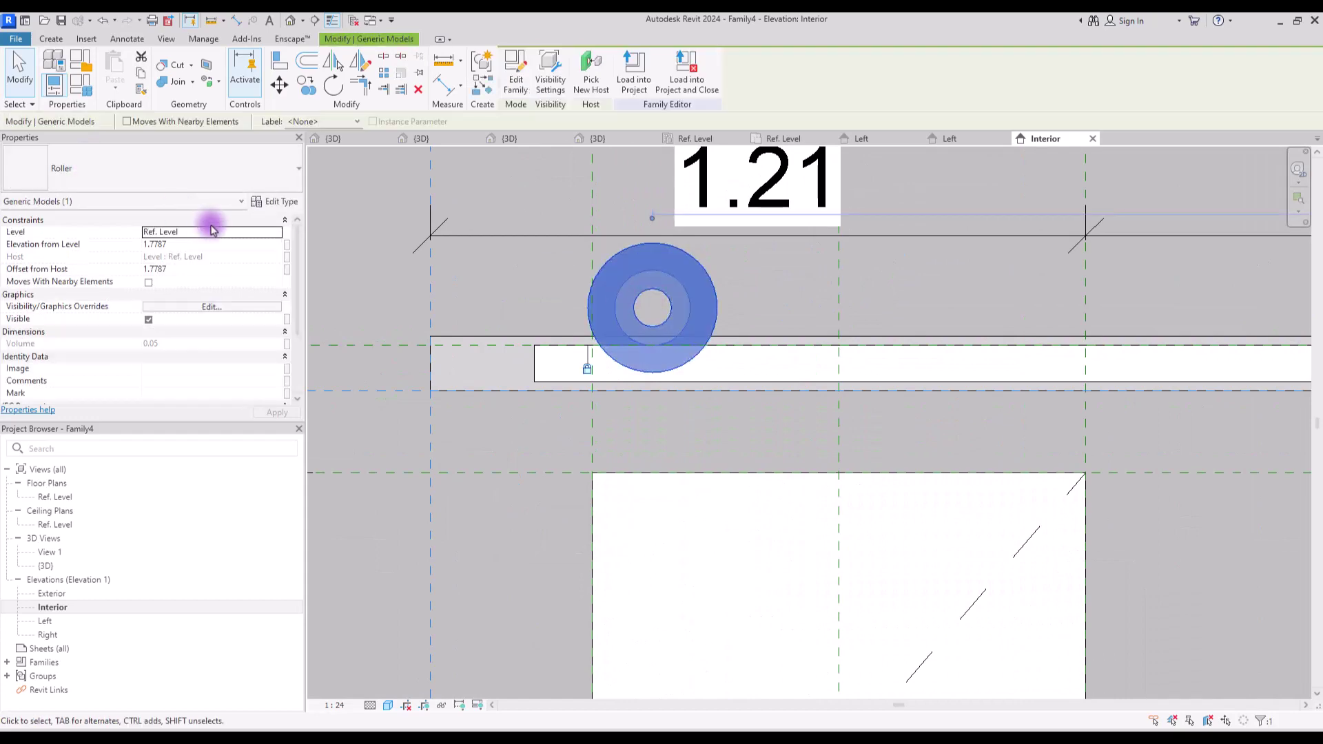
left_click(267, 206)
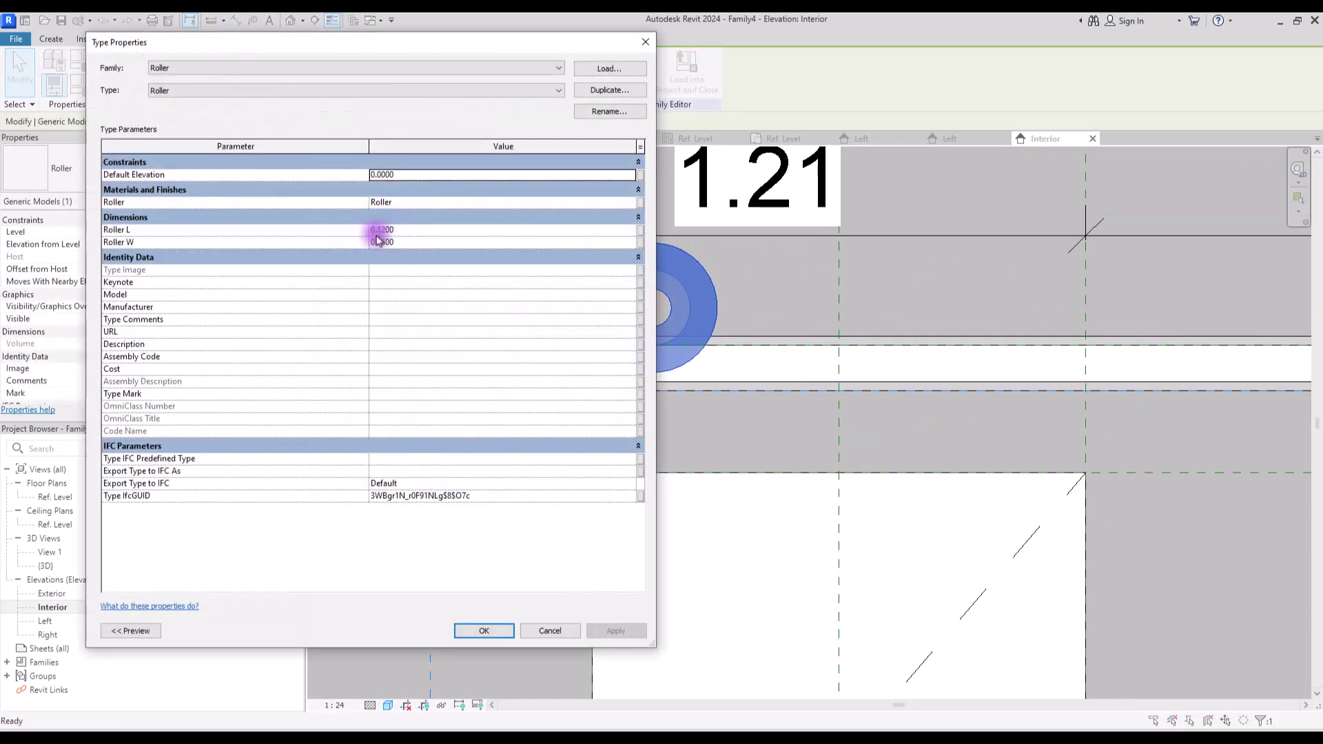
left_click(378, 231)
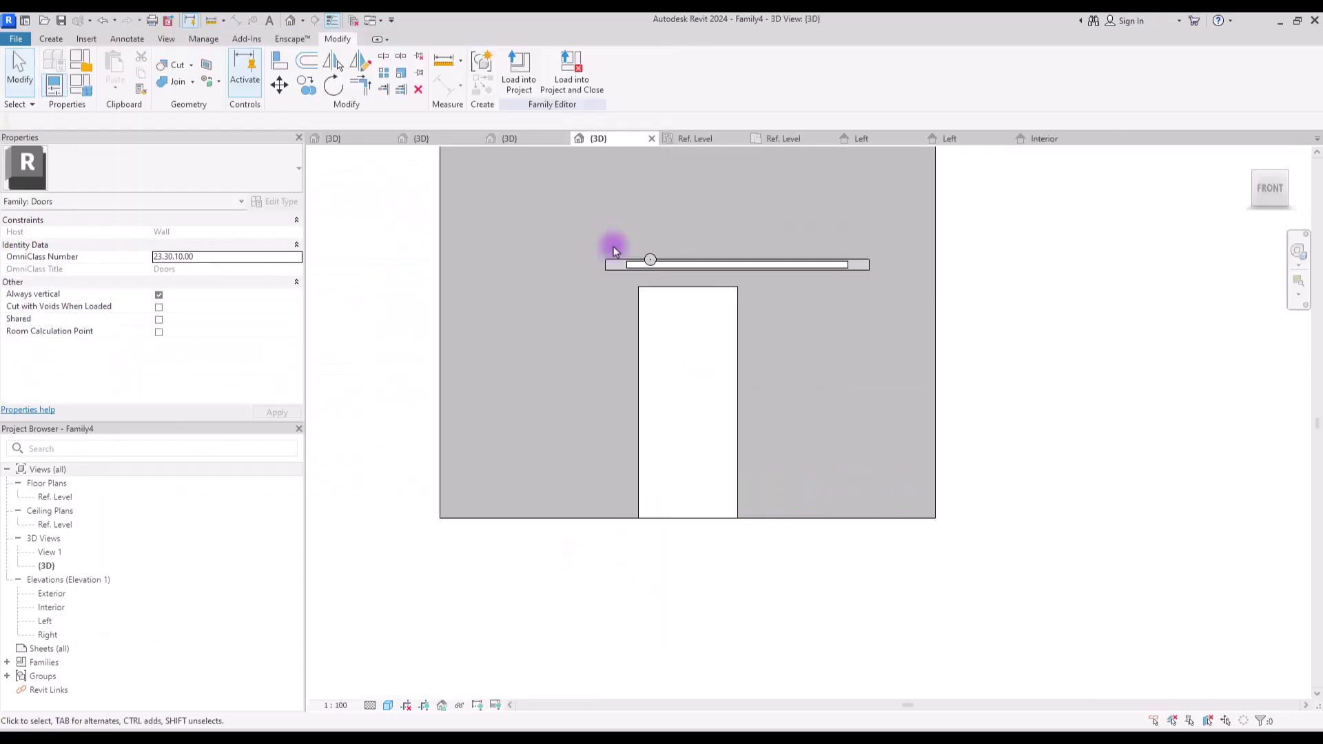
scroll(613, 258, "up", 2)
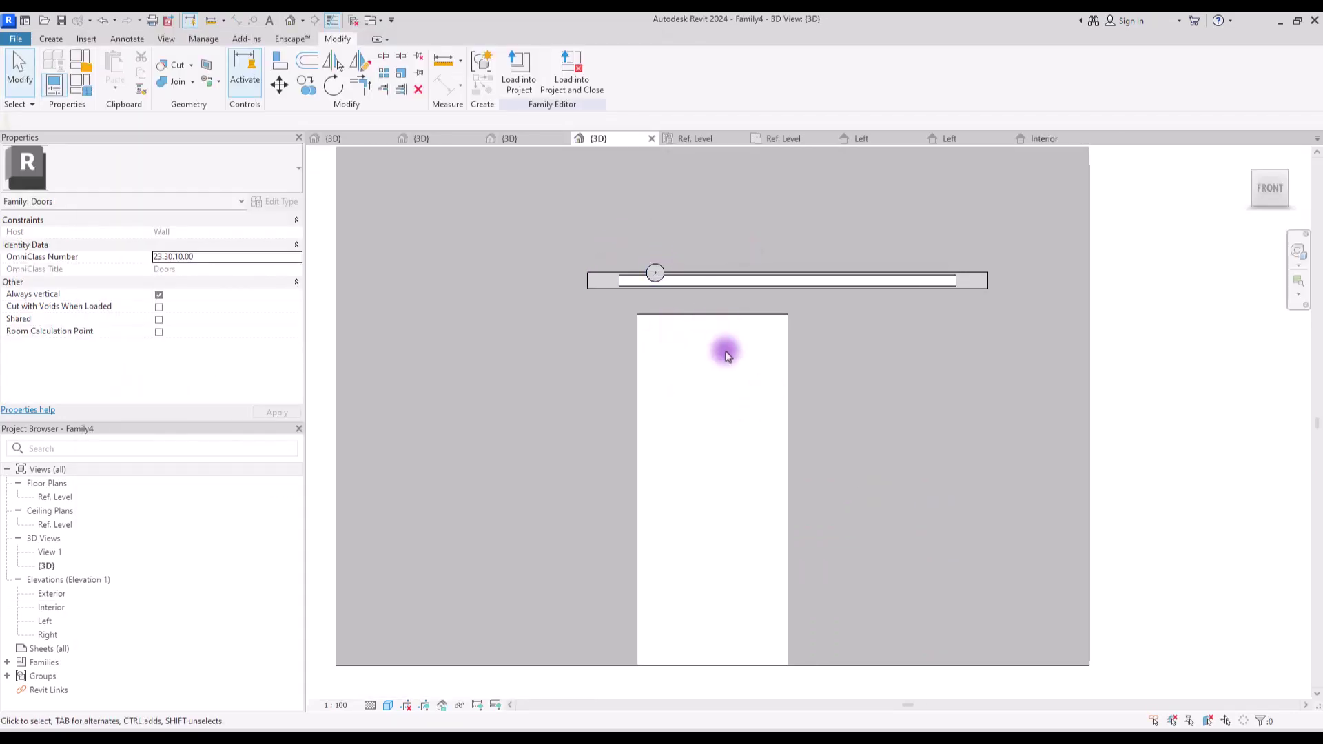
Load the Door family into Family4 and place one instance on the interior side of the wall in the Ref. Level plan.
left_click(429, 143)
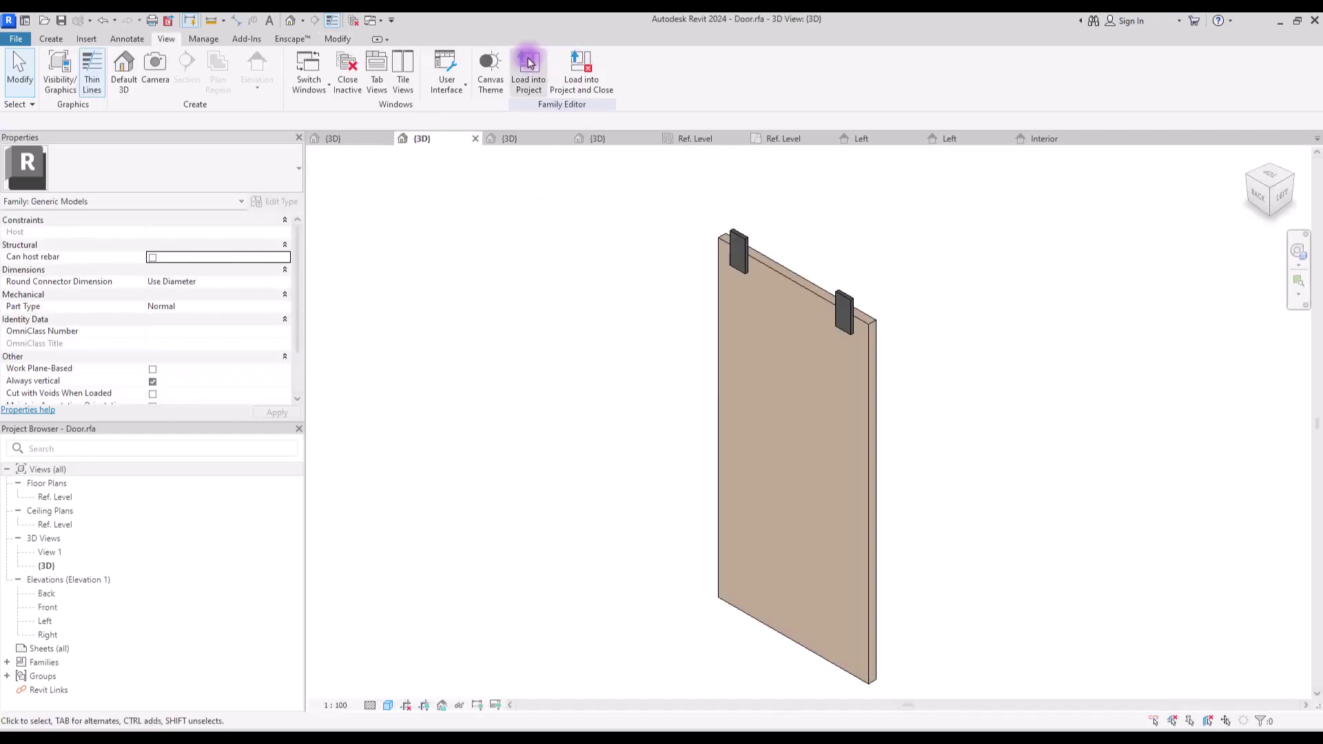
left_click(527, 64)
left_click(407, 468)
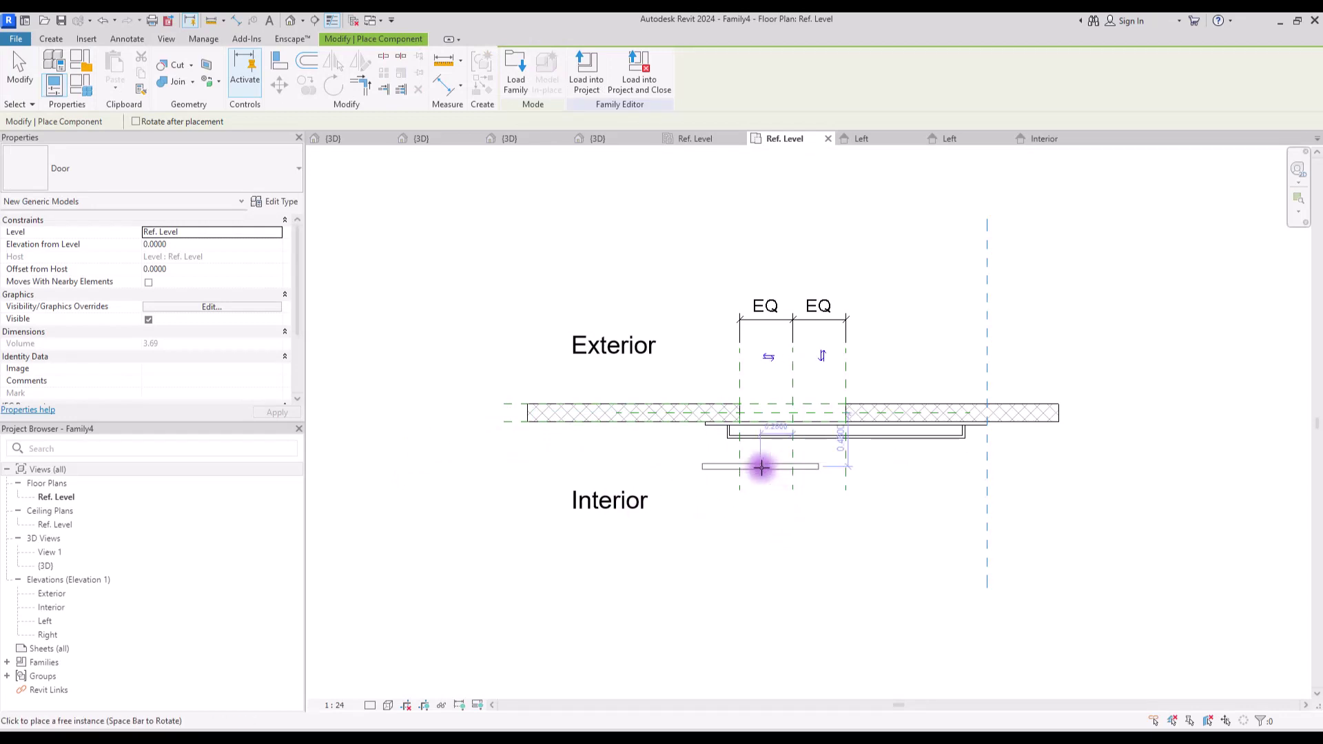
left_click(758, 463)
Set the Left elevation to a shaded display and compare the door's position there with the Ref. Level plan.
key("ctrl+Tab")
left_click(388, 705)
left_click(409, 649)
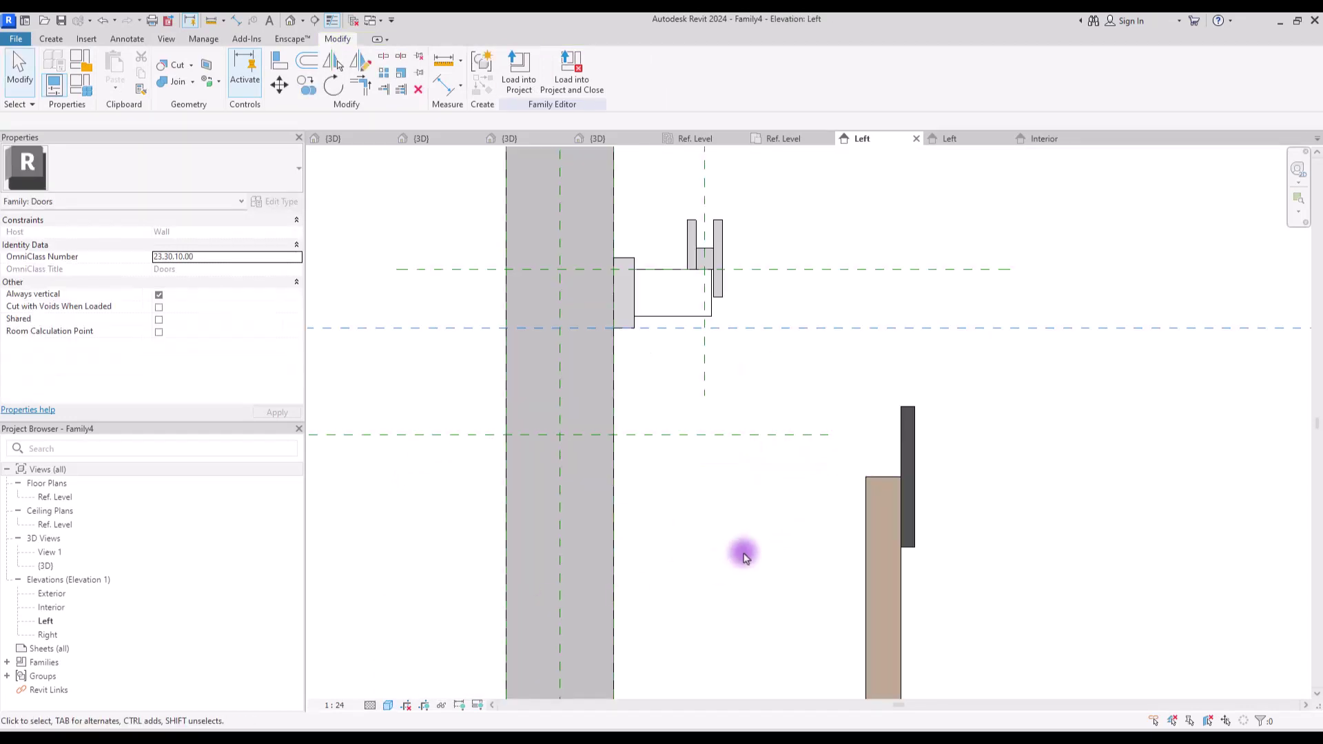
left_click(785, 139)
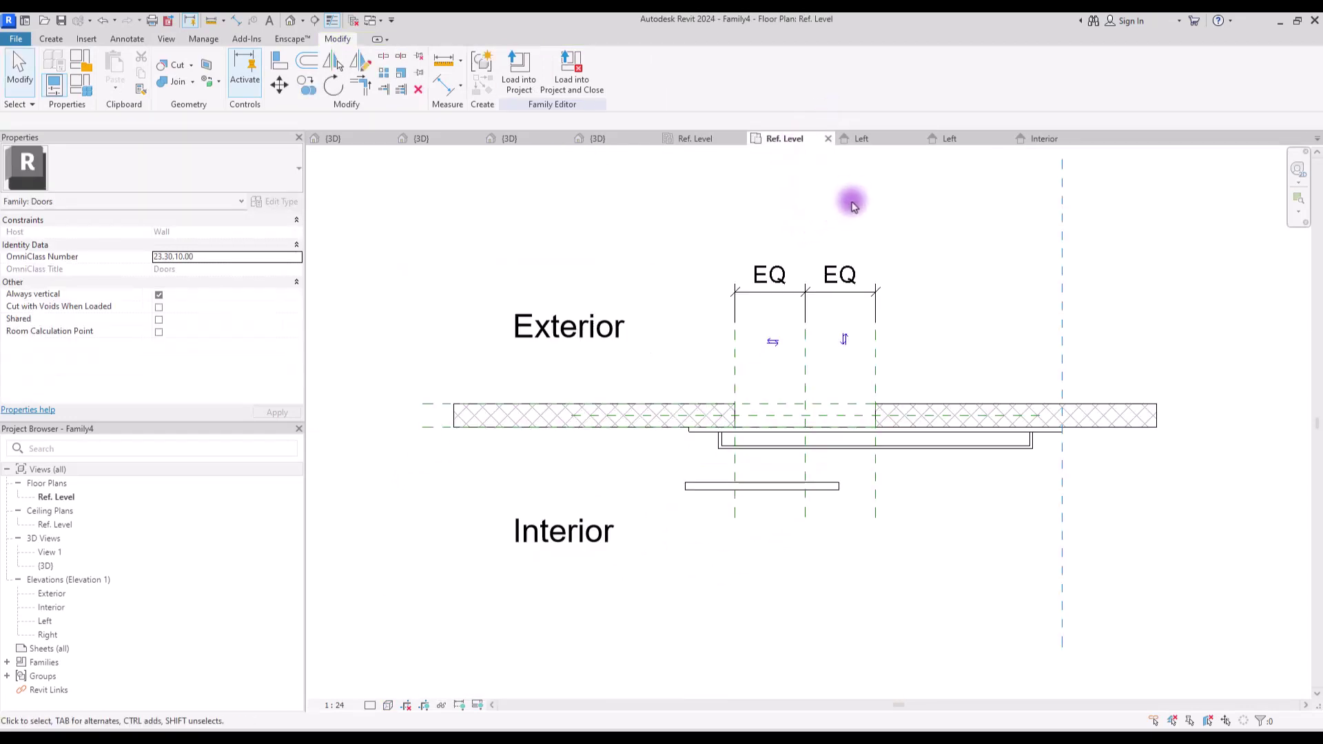
left_click(869, 138)
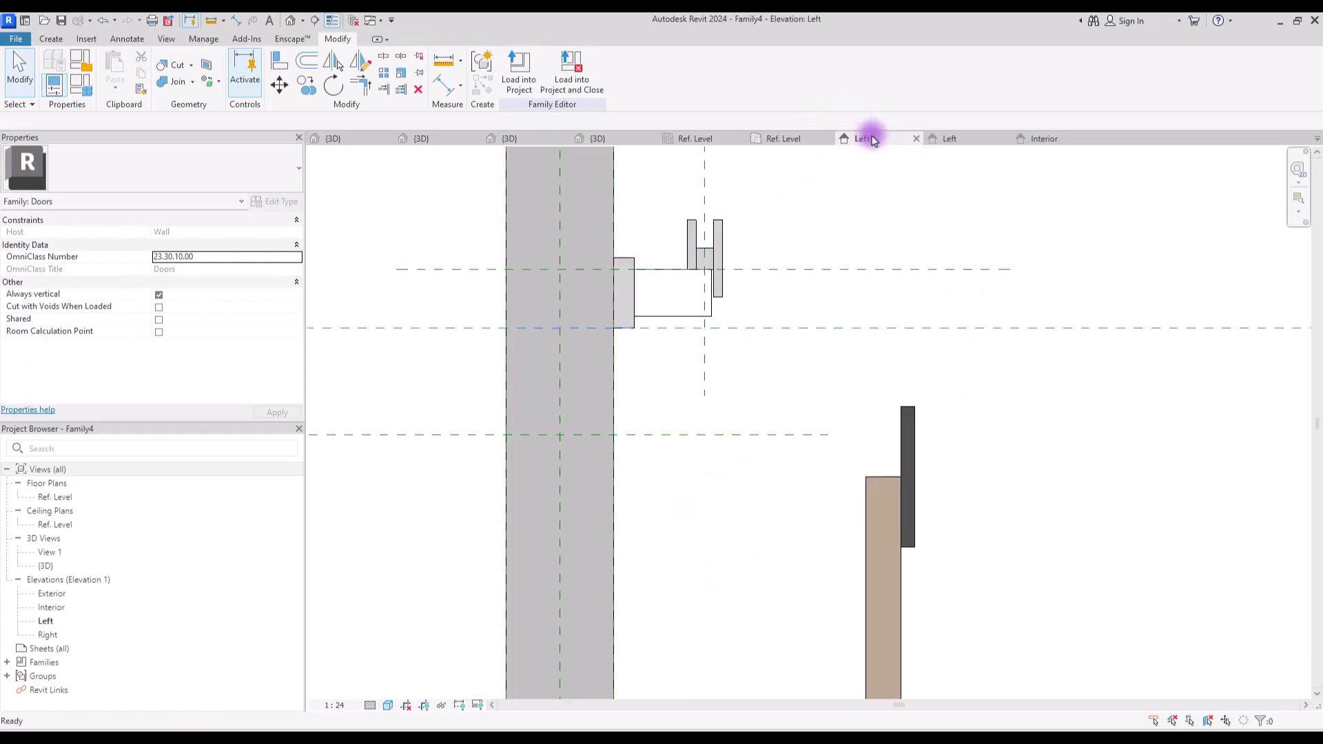
Move the door up and toward the wall until its holder sits beside the roller.
left_click(905, 429)
left_click_drag(912, 426, 738, 266)
left_click(770, 265)
scroll(764, 252, "down", 2)
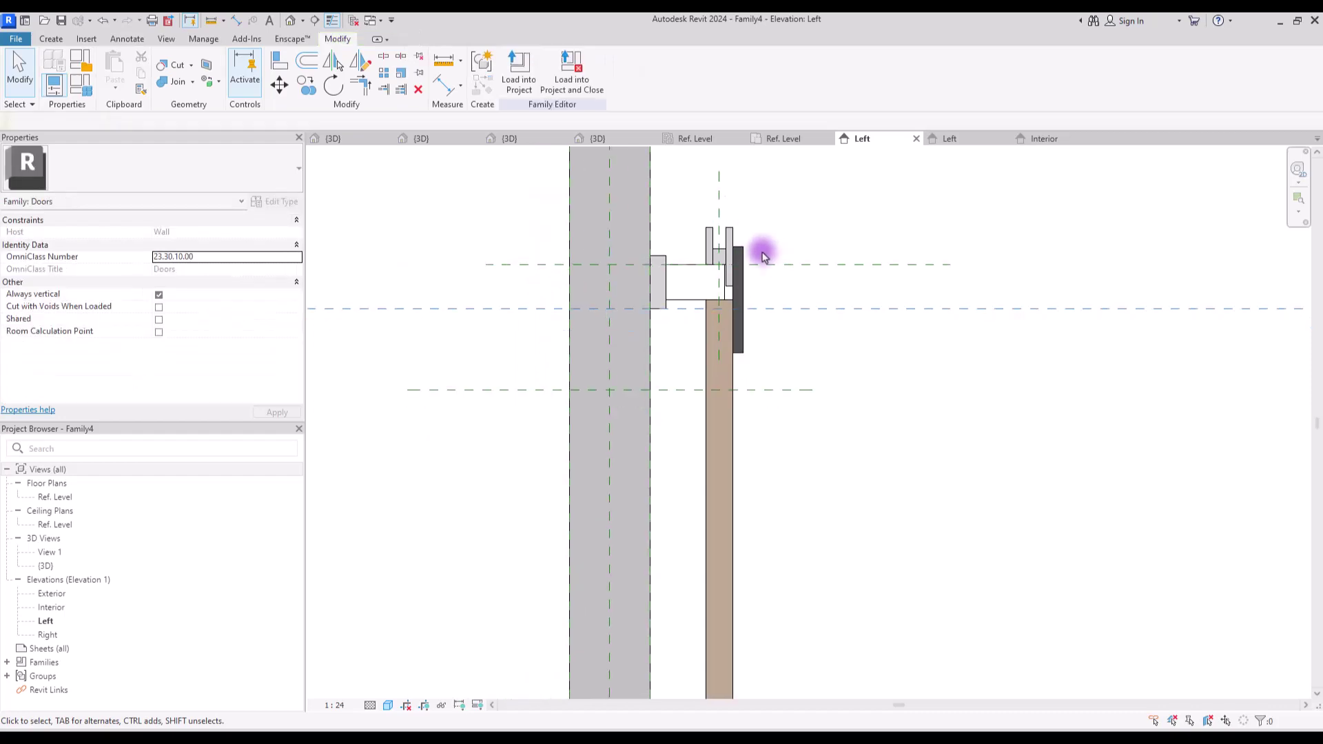
Set the door type's Holder H to 0.3000 and move the door back down, clear of the rail.
left_click(738, 286)
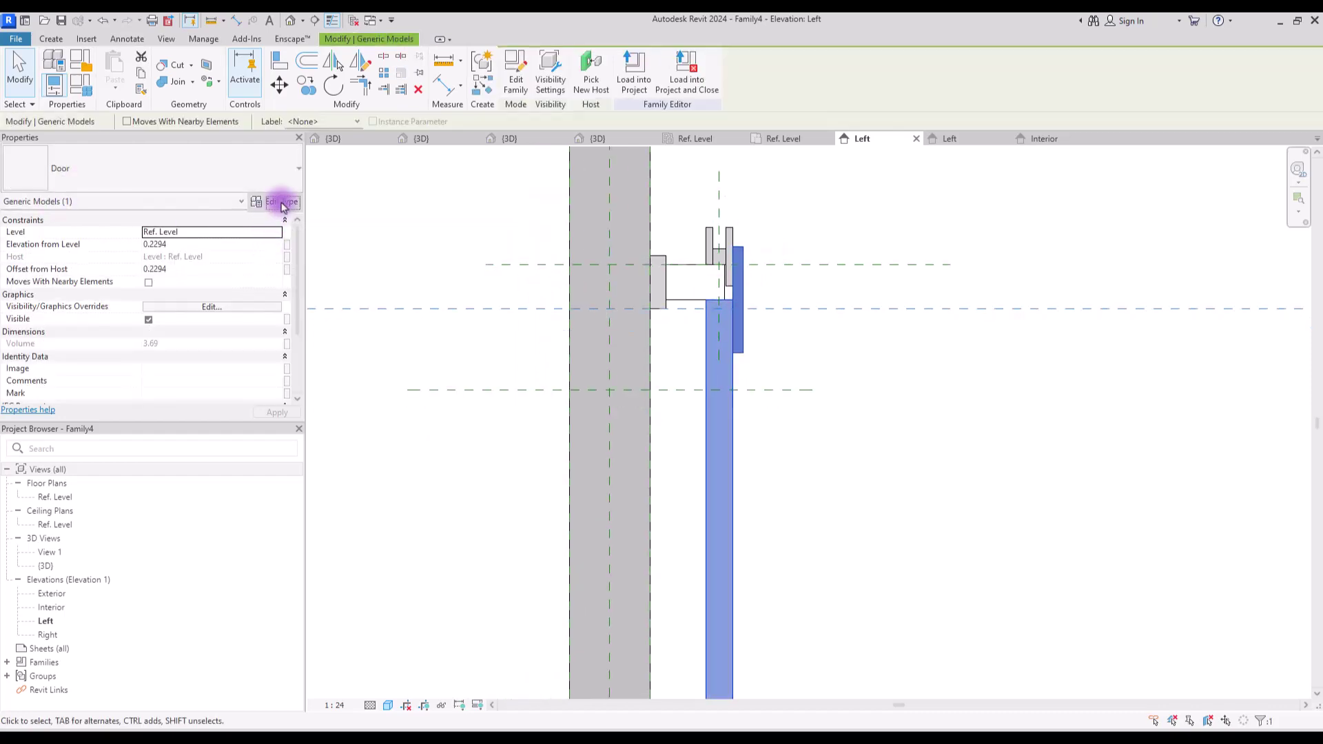
left_click(282, 202)
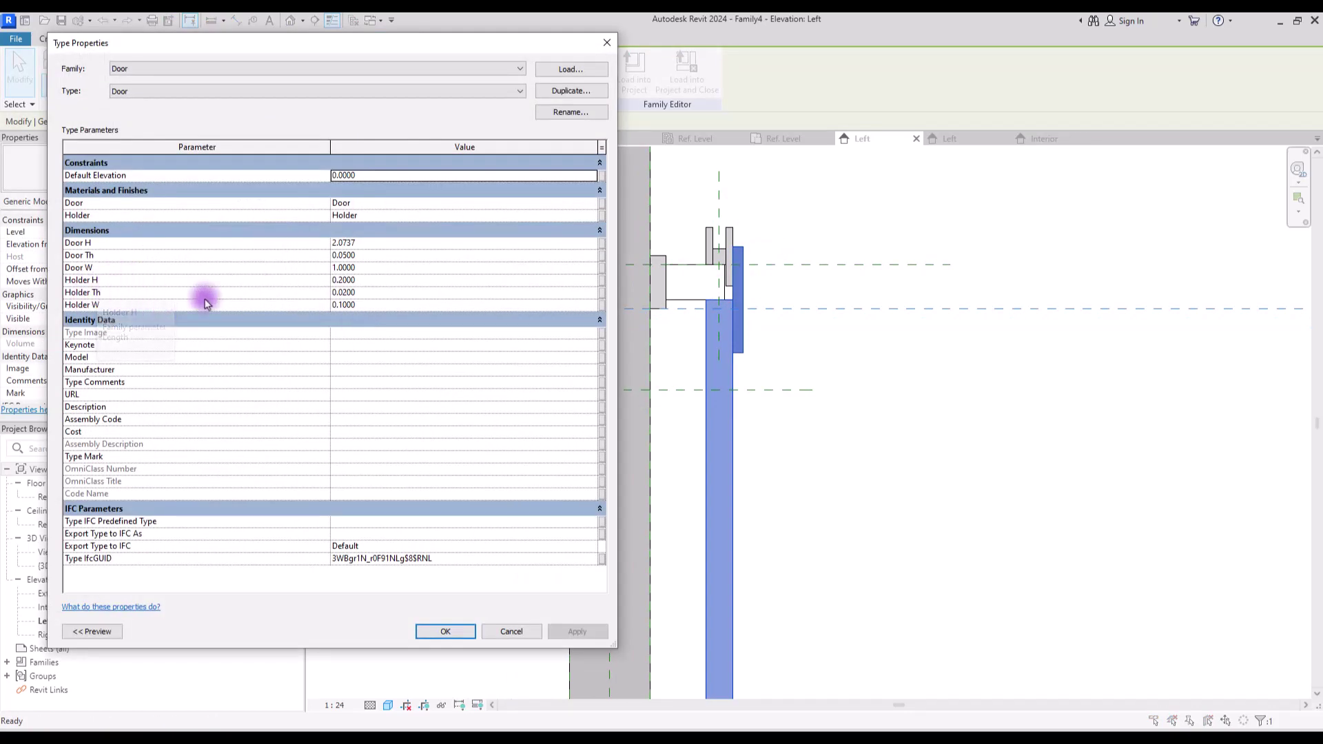
left_click(339, 280)
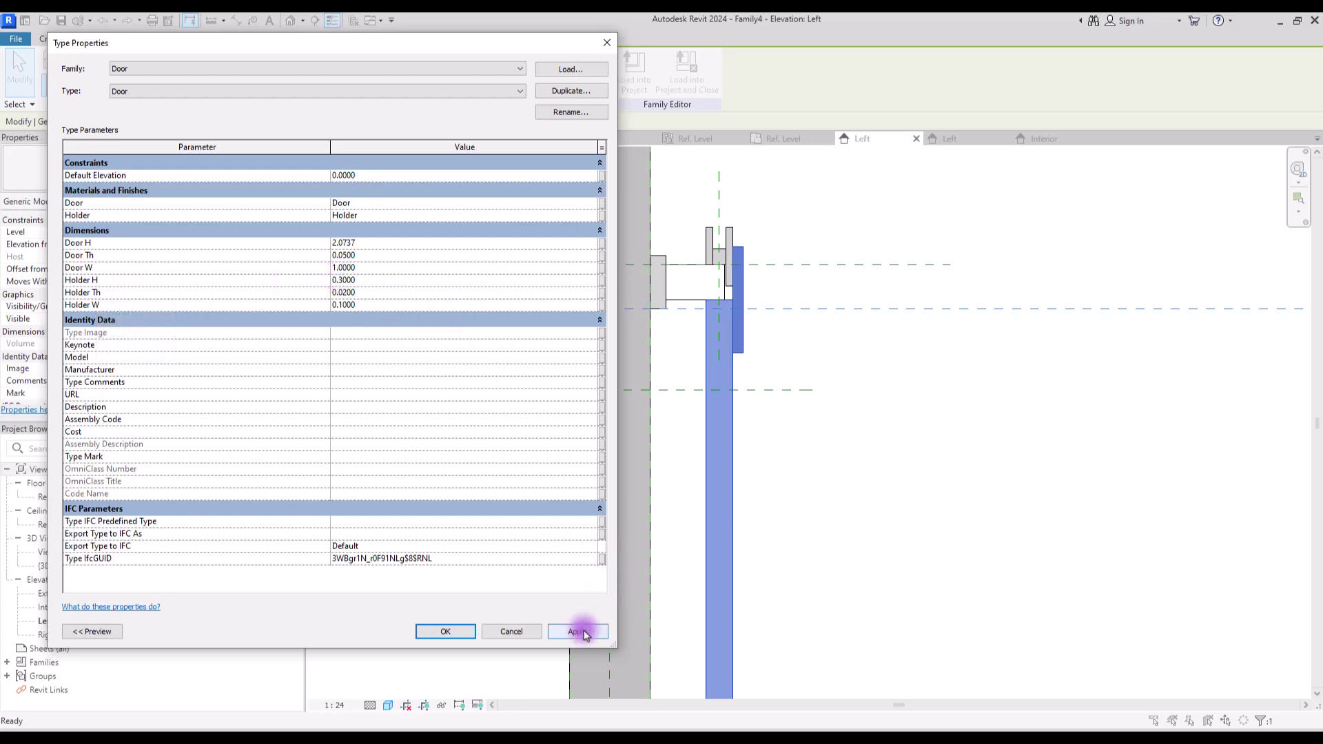
left_click(445, 629)
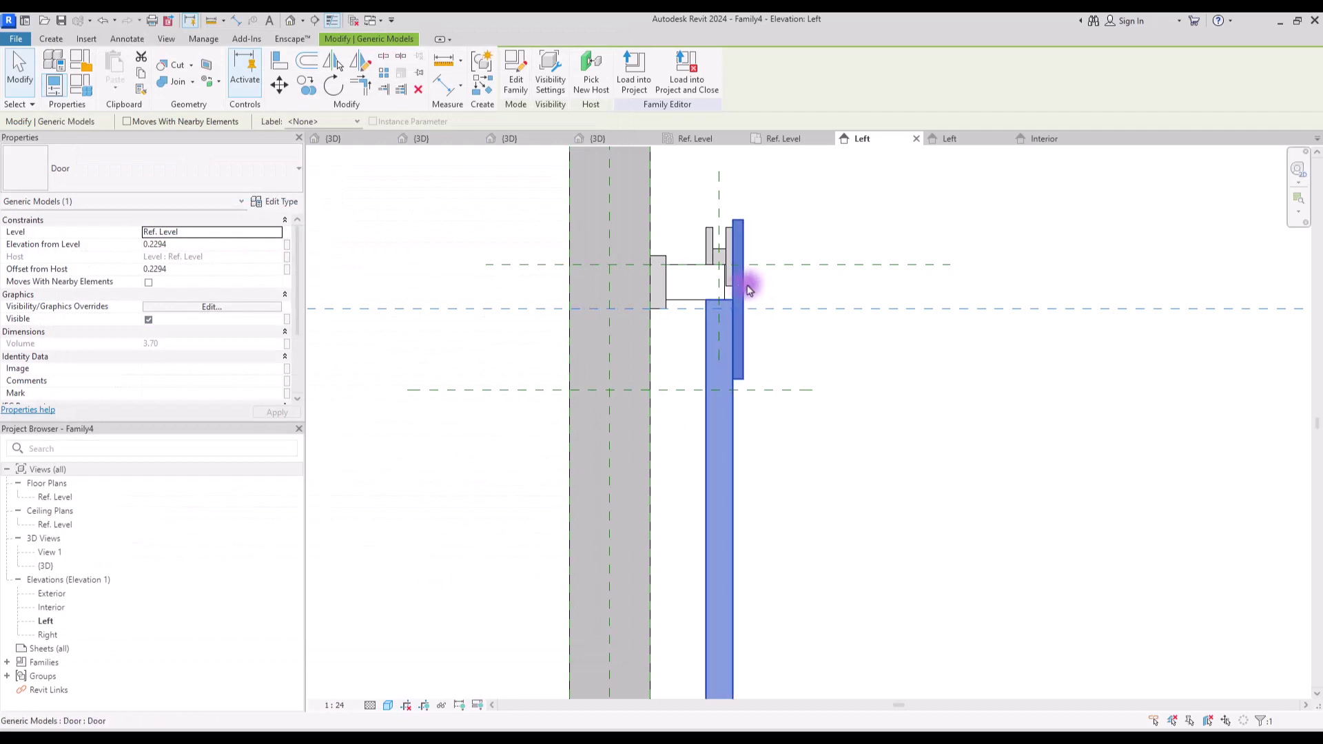
left_click_drag(743, 286, 752, 315)
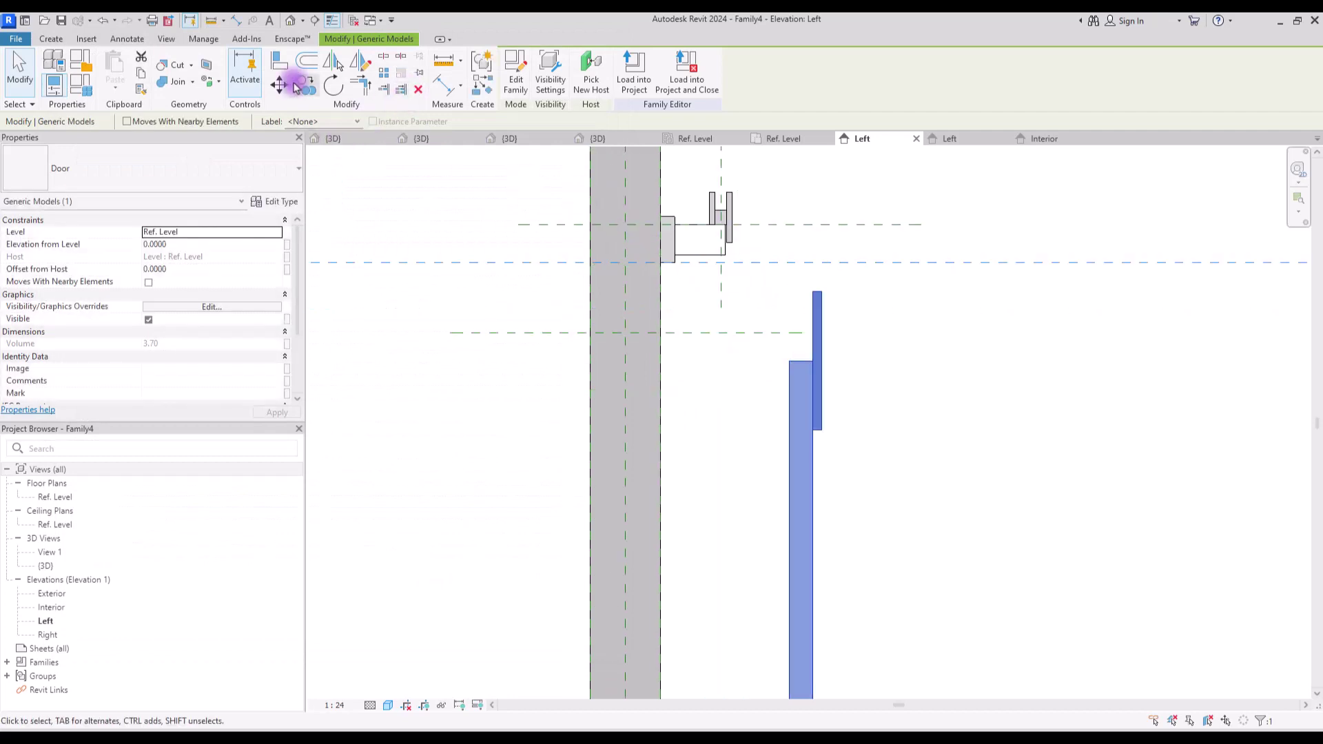
Draw a horizontal reference plane in the Orang subcategory just above the rail top, spanning the wall and roller.
left_click(57, 39)
left_click(781, 63)
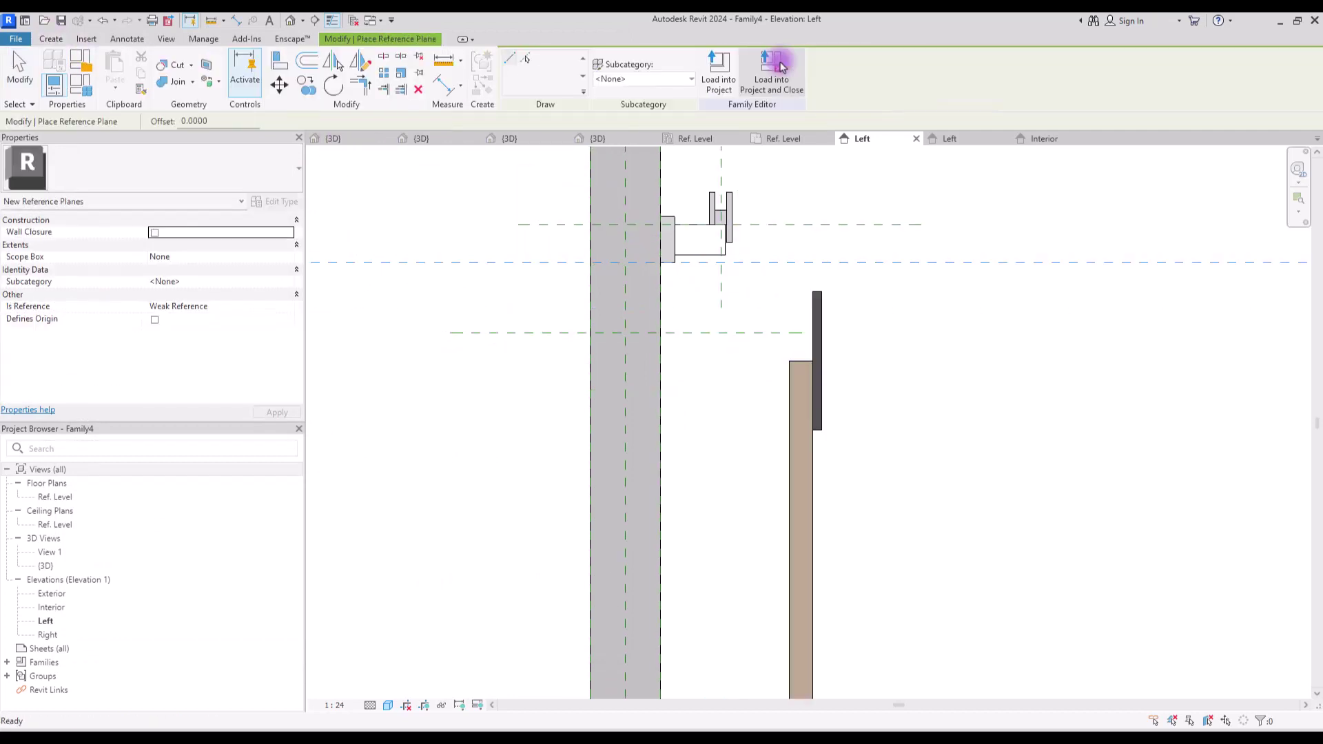
left_click(644, 78)
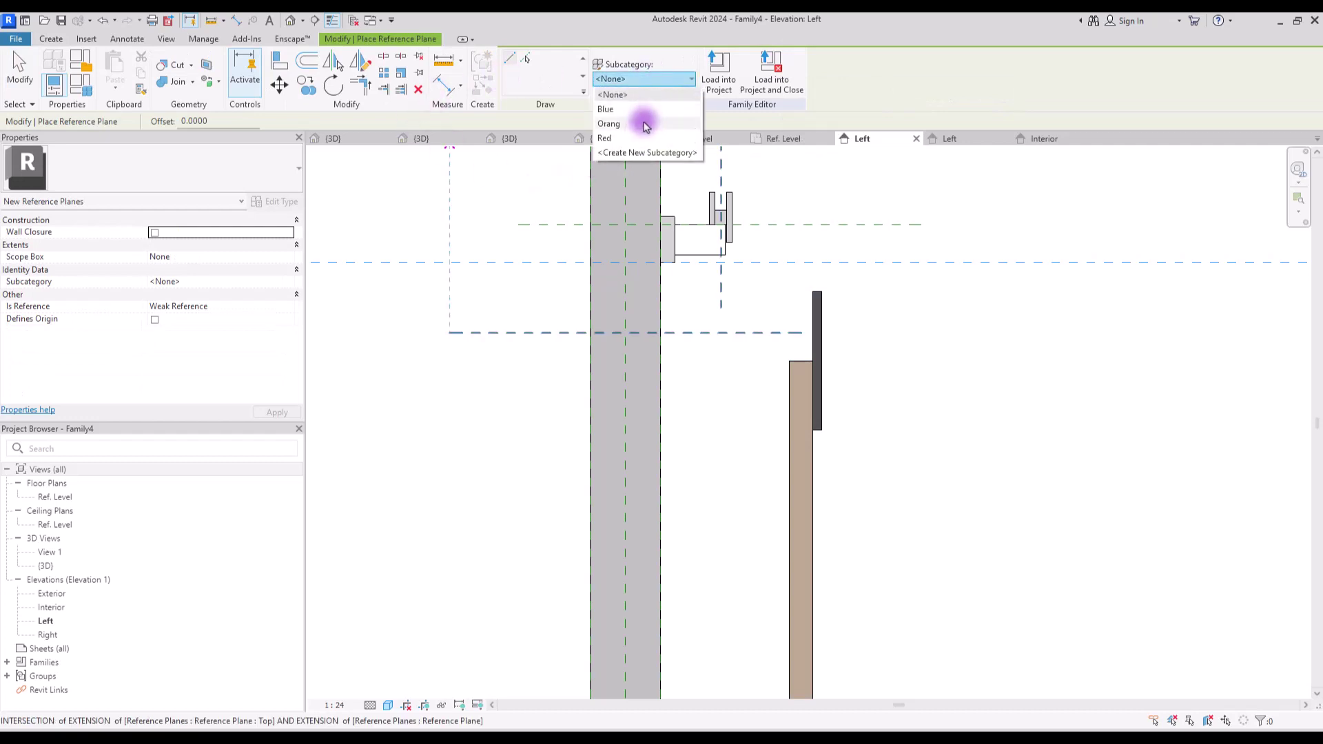
left_click(609, 124)
left_click(530, 210)
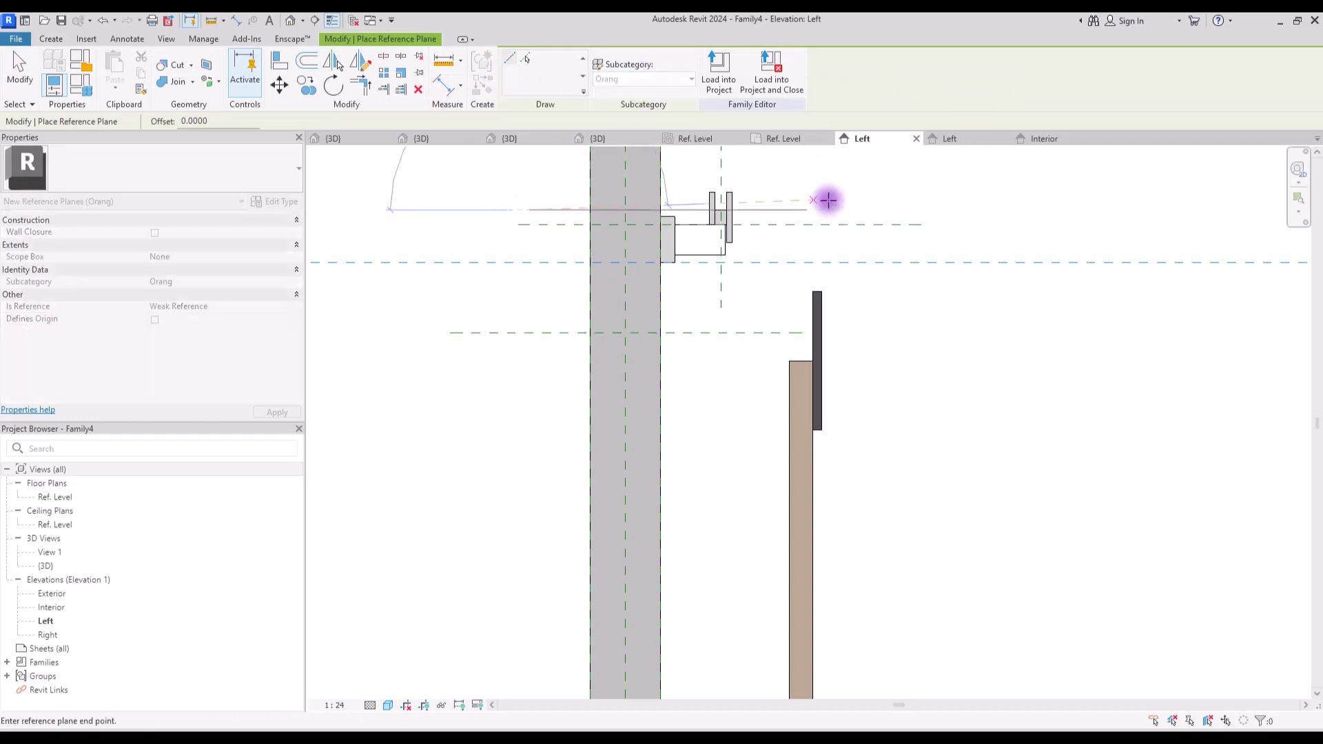
left_click(979, 210)
key("Escape")
key("Escape")
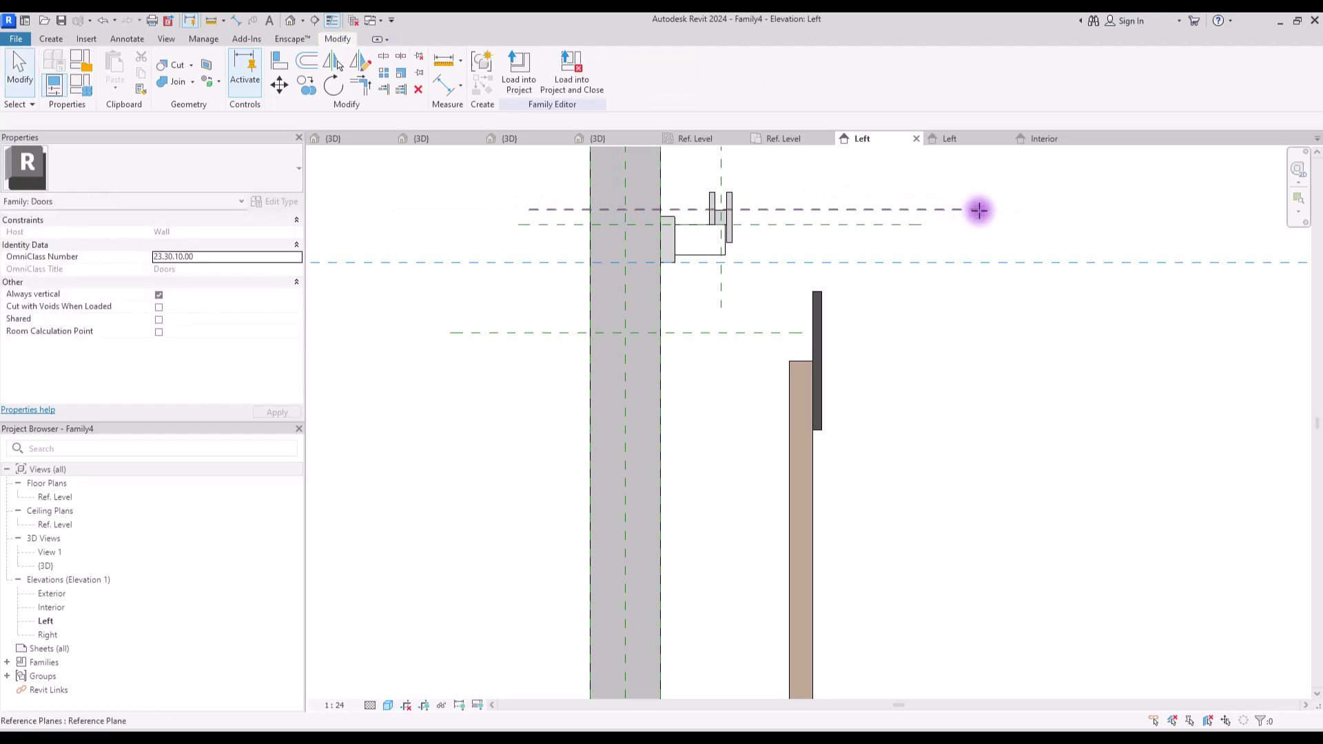
Align the new orange reference plane to the roller's strong reference just above the rail top.
left_click(278, 66)
scroll(714, 212, "up", 5)
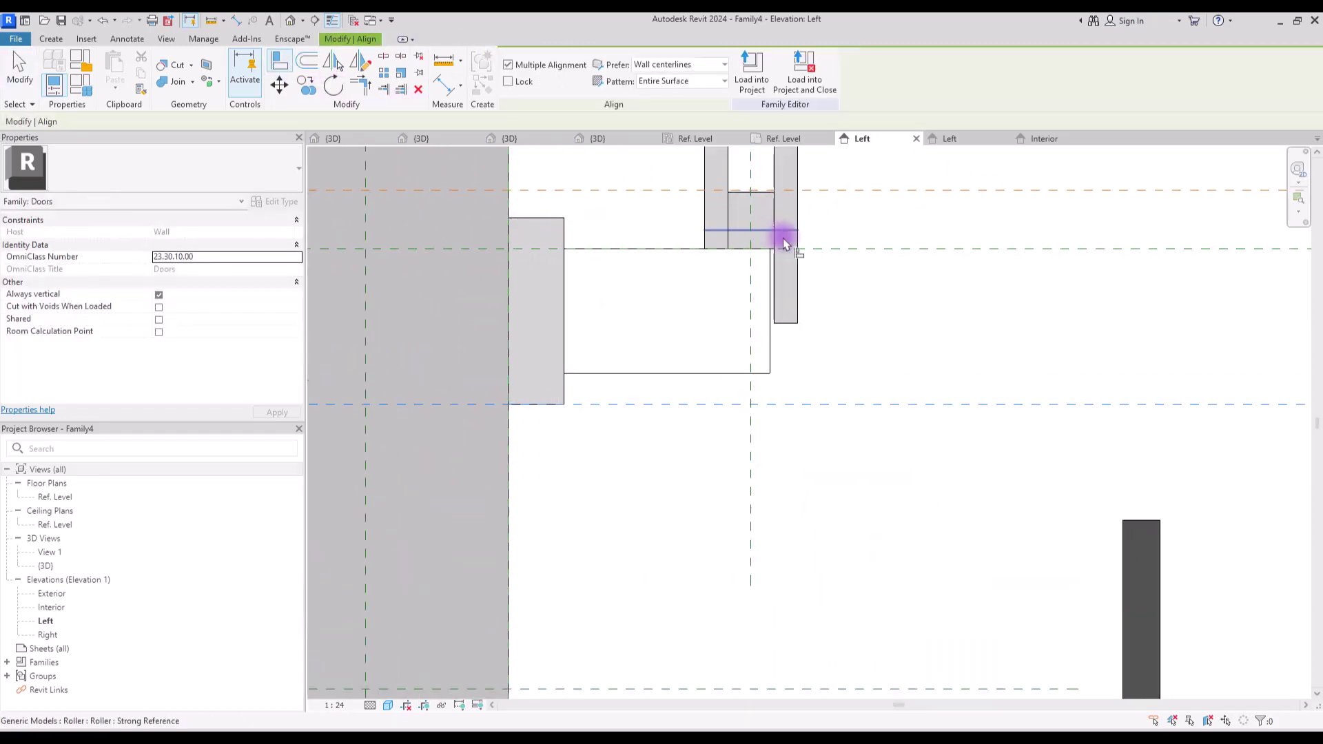
left_click(783, 231)
scroll(837, 207, "down", 3)
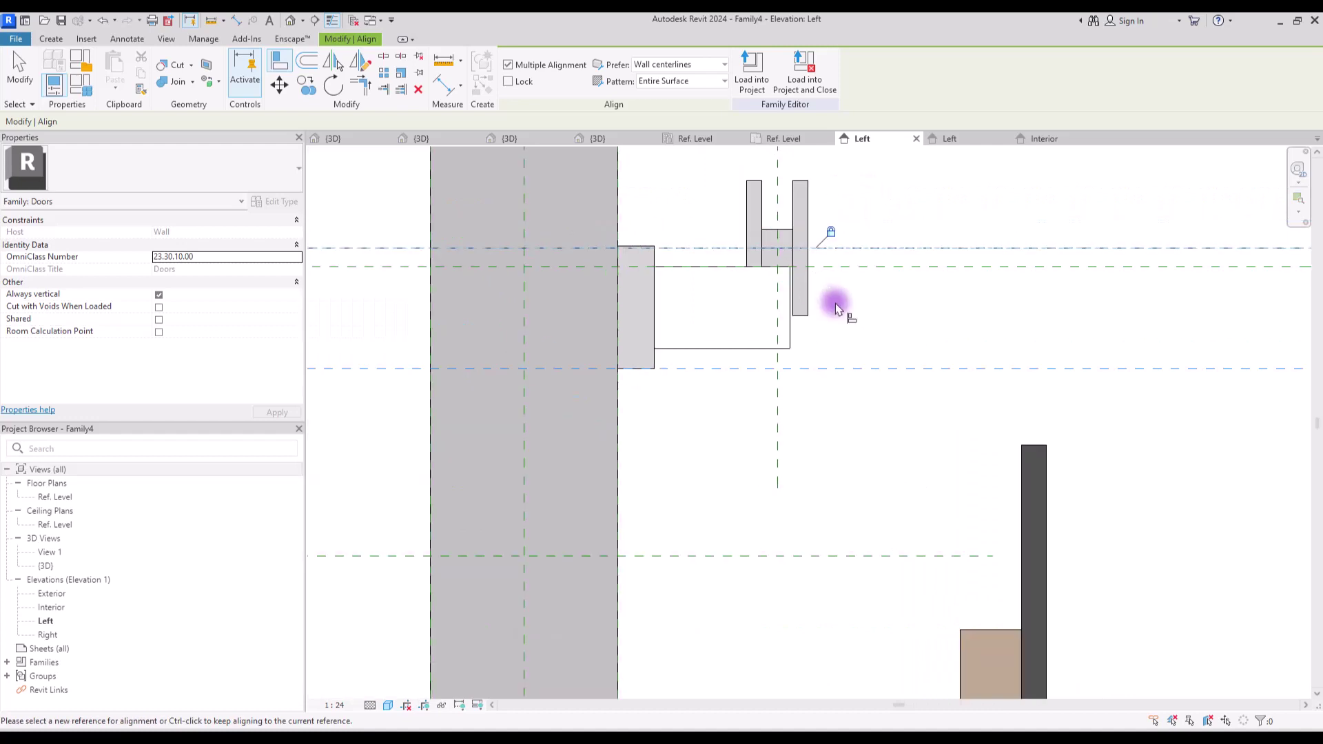
key("Escape")
key("Escape")
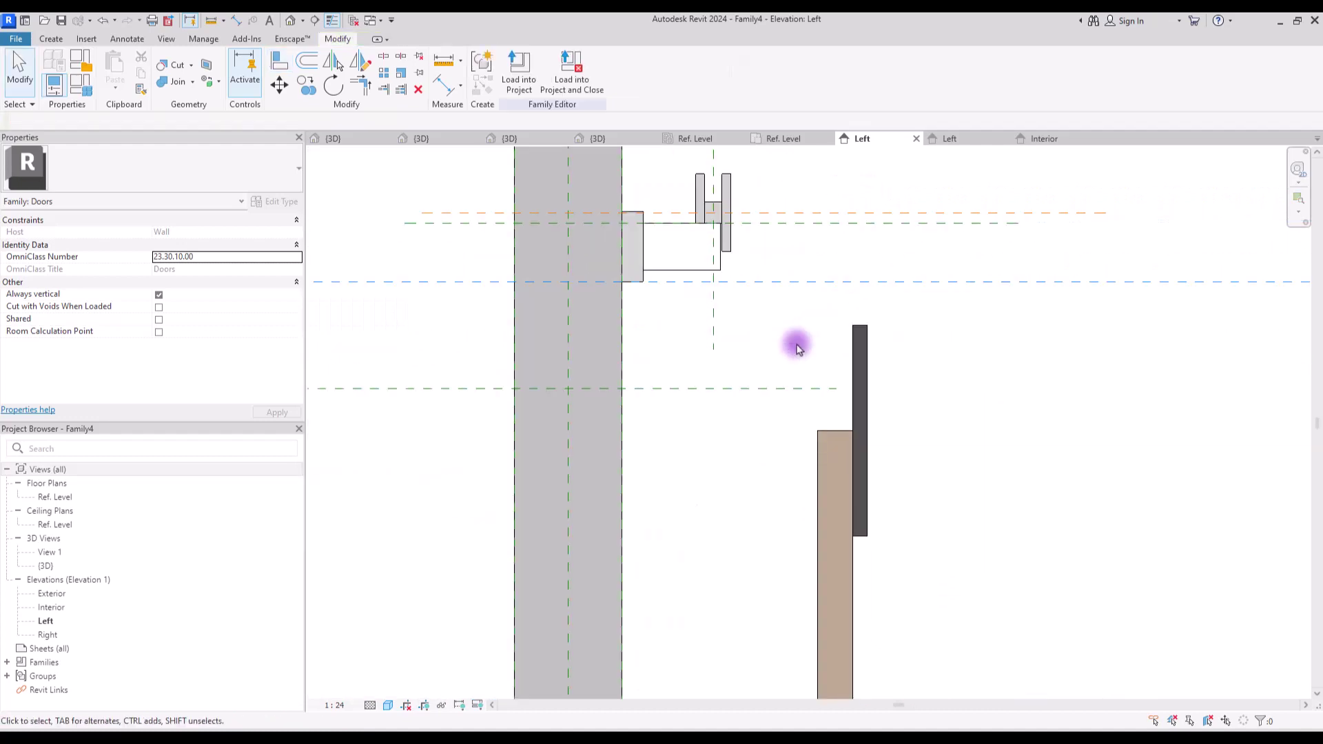
Switch to the Door family and open its Front elevation, focused on the holders along the door's top edge.
left_click(858, 344)
key("Escape")
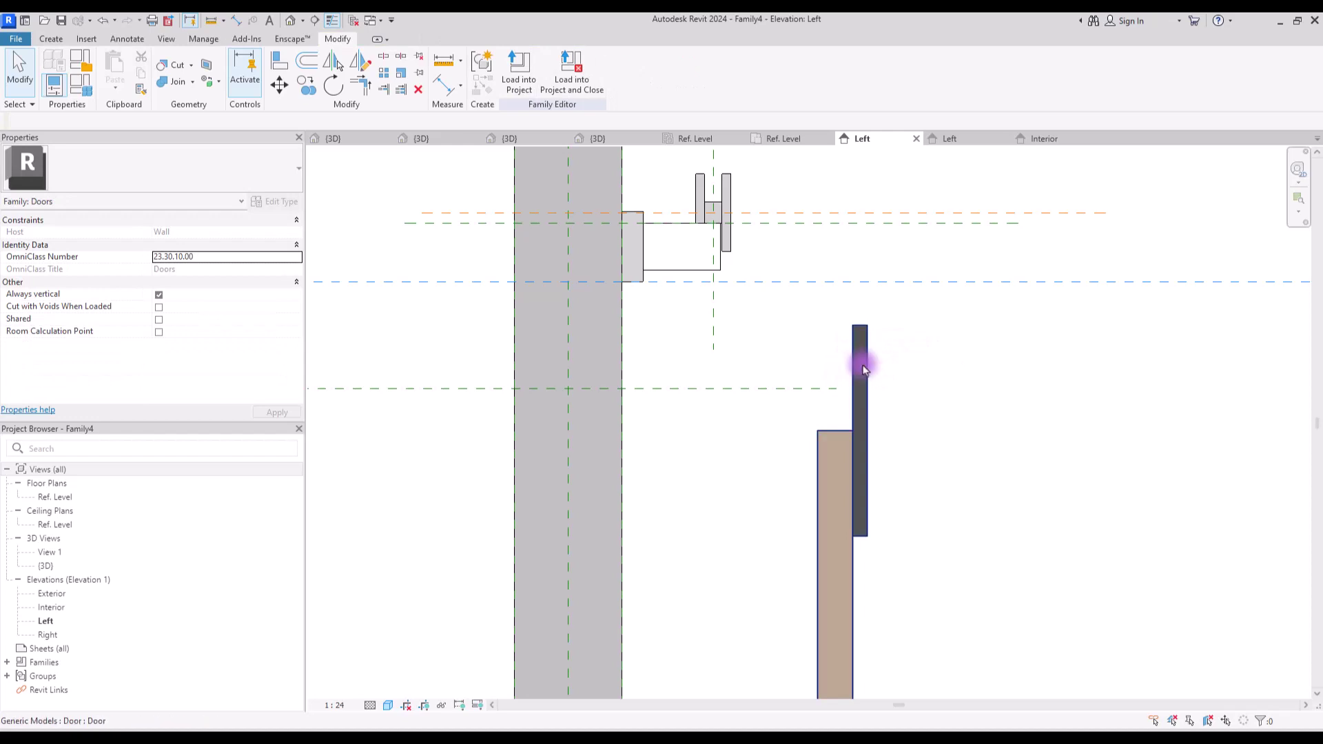
left_click(407, 139)
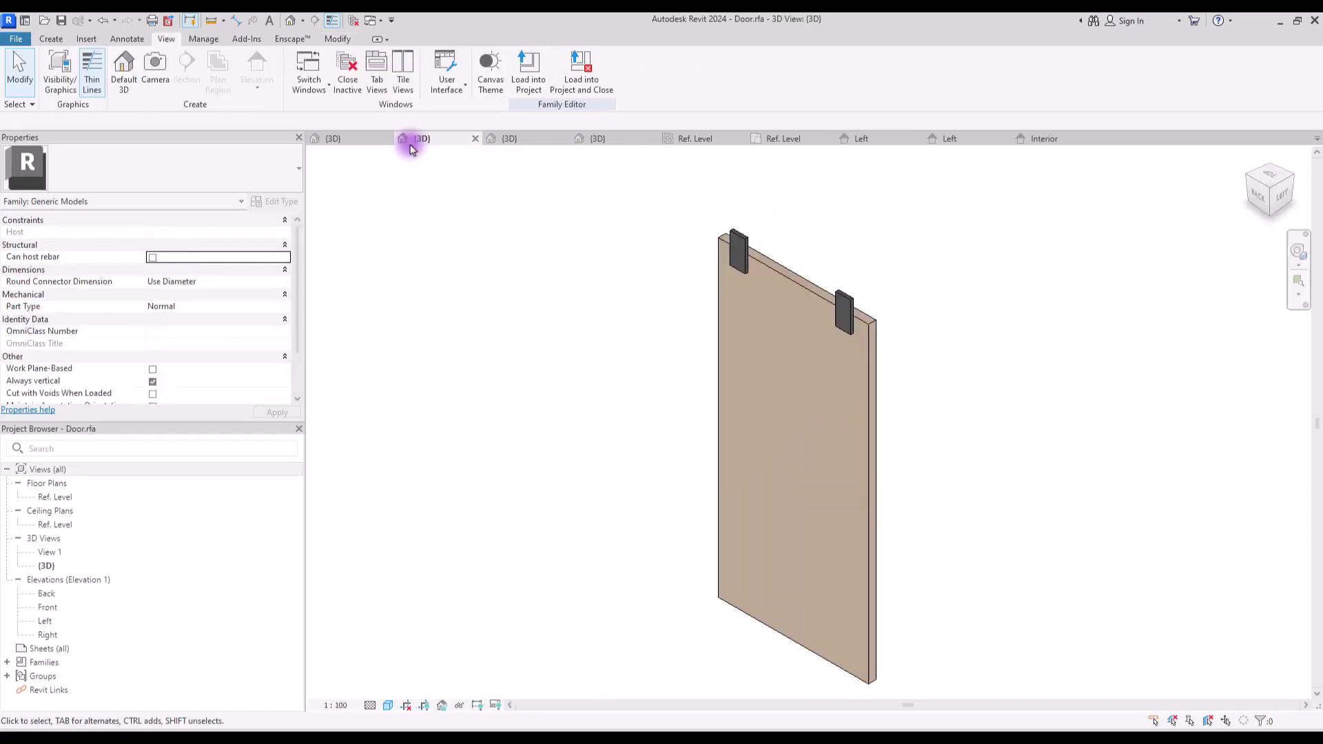
double_click(61, 613)
scroll(703, 280, "up", 5)
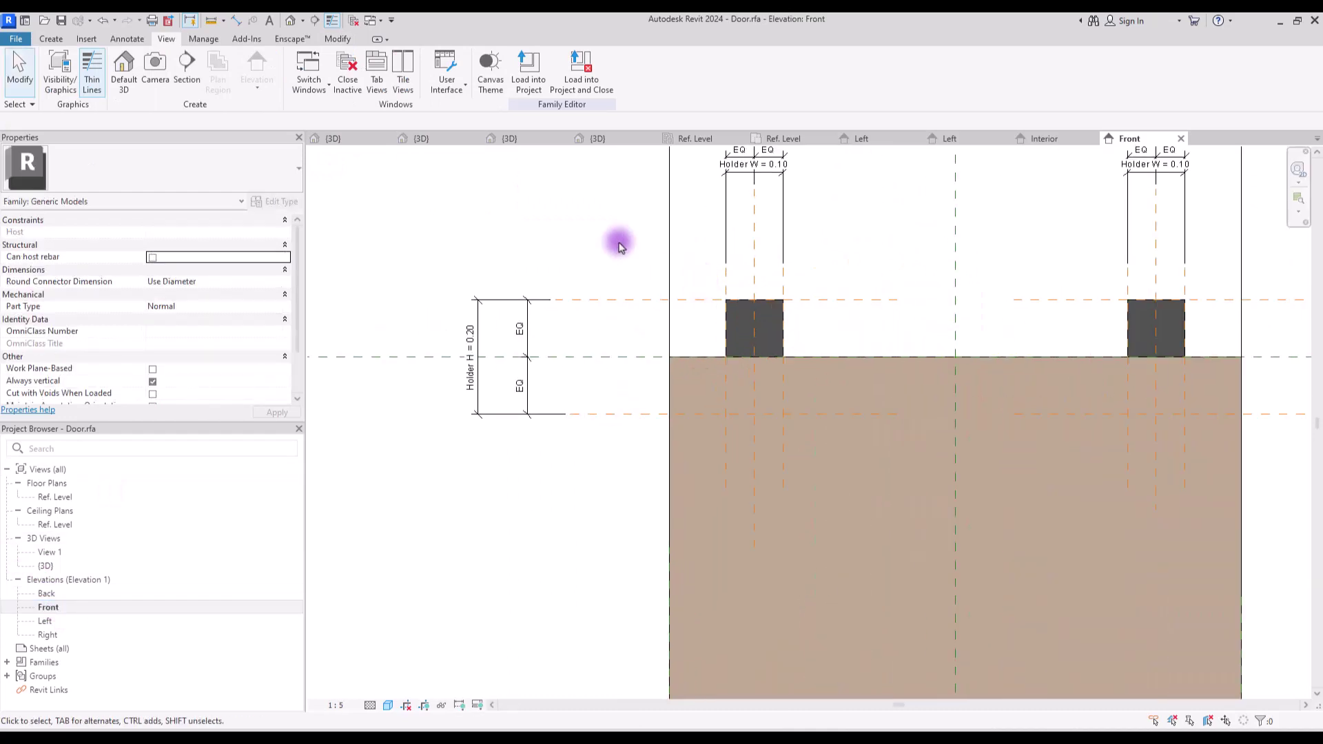
Draw a horizontal reference plane through the first holder, about 0.05 above the door's top edge.
scroll(437, 165, "up", 1)
left_click(51, 39)
left_click(783, 69)
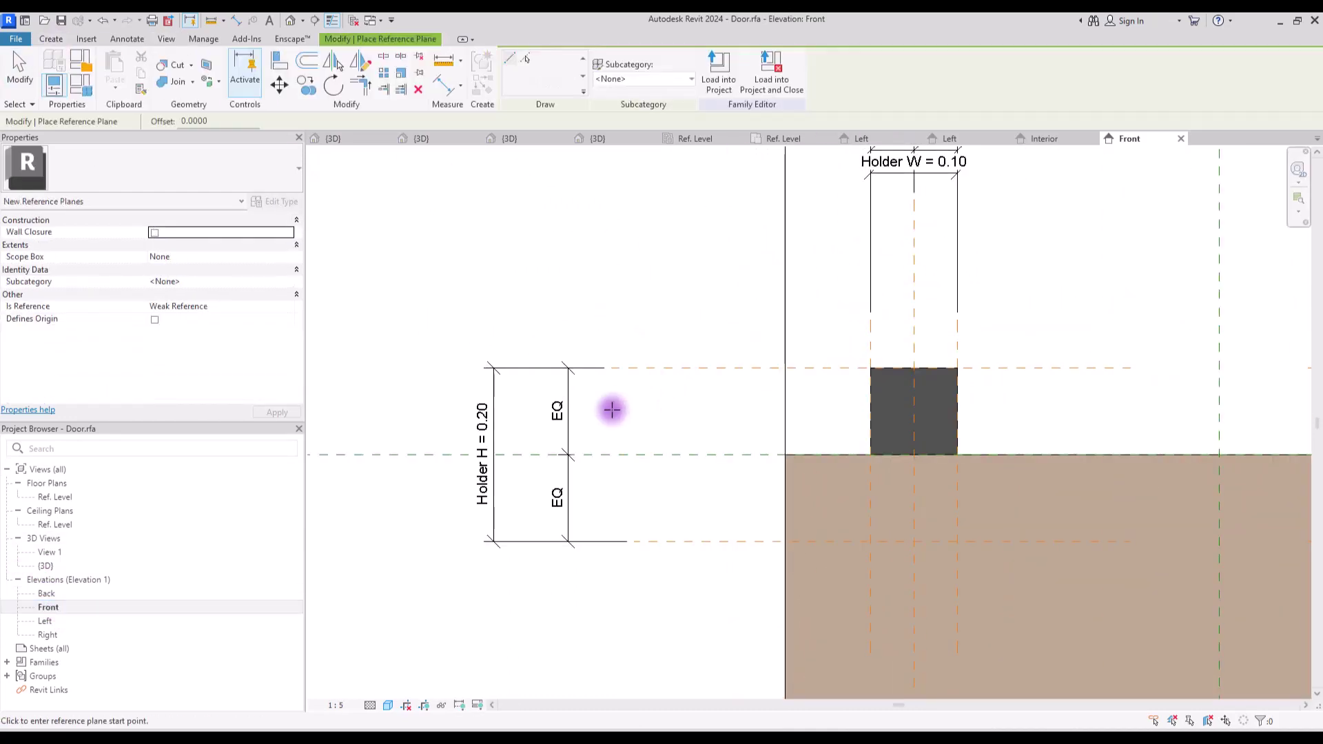
left_click(617, 414)
left_click(1159, 415)
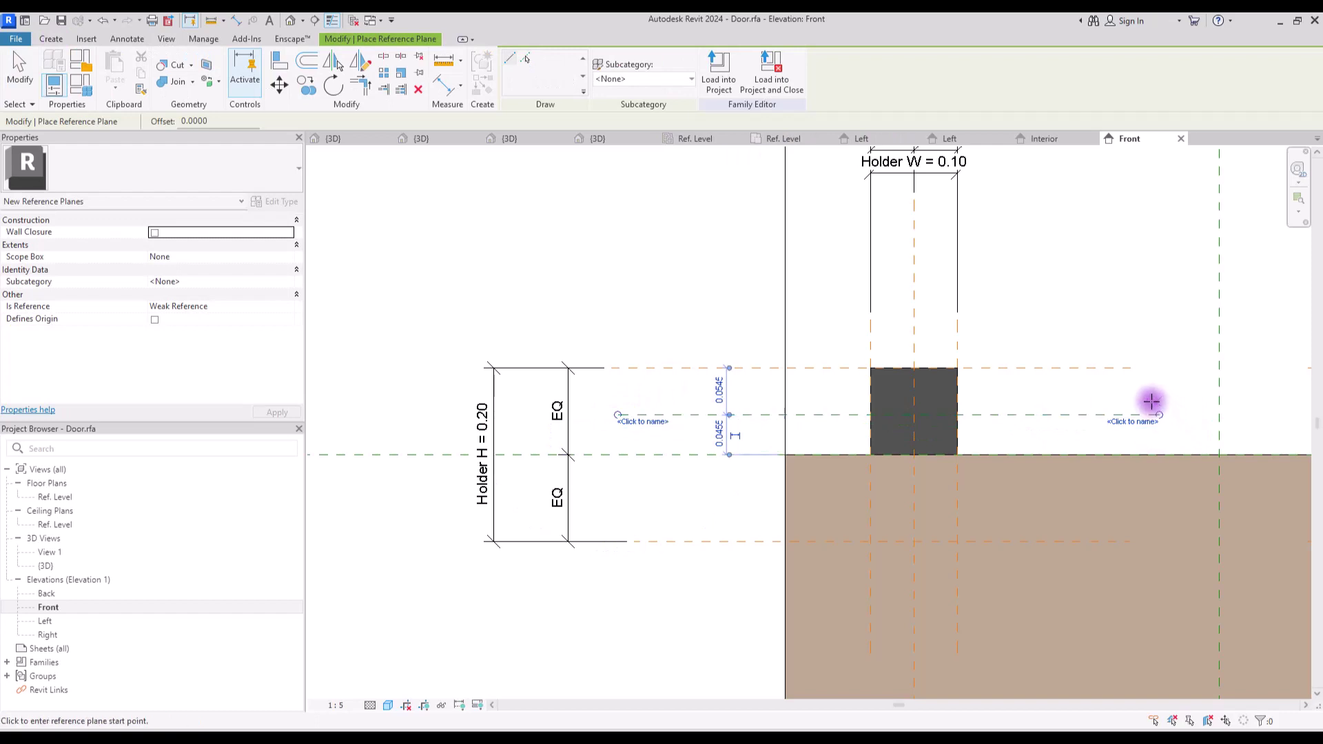
key("Escape")
Dimension the holder top, the new reference plane and the door's top edge in one chain and make the spacings equal.
left_click(443, 84)
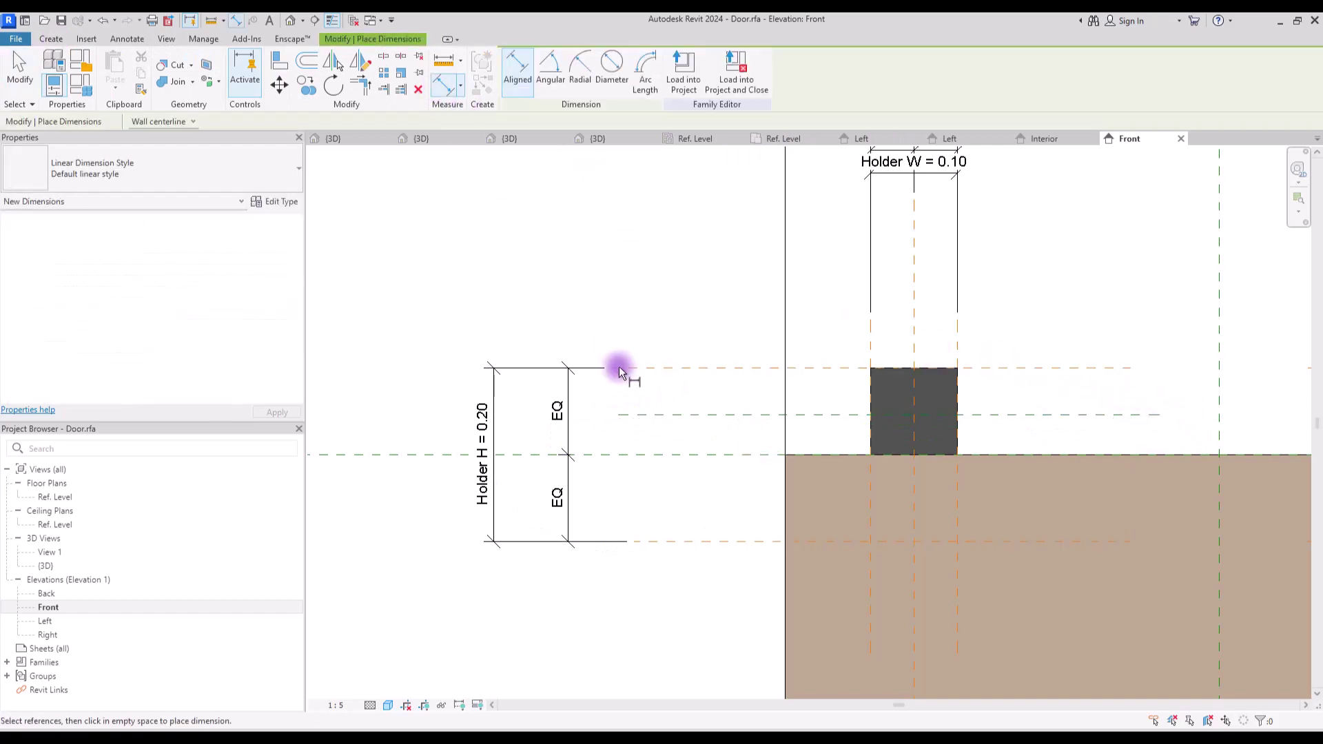
left_click(676, 368)
left_click(668, 455)
left_click(668, 525)
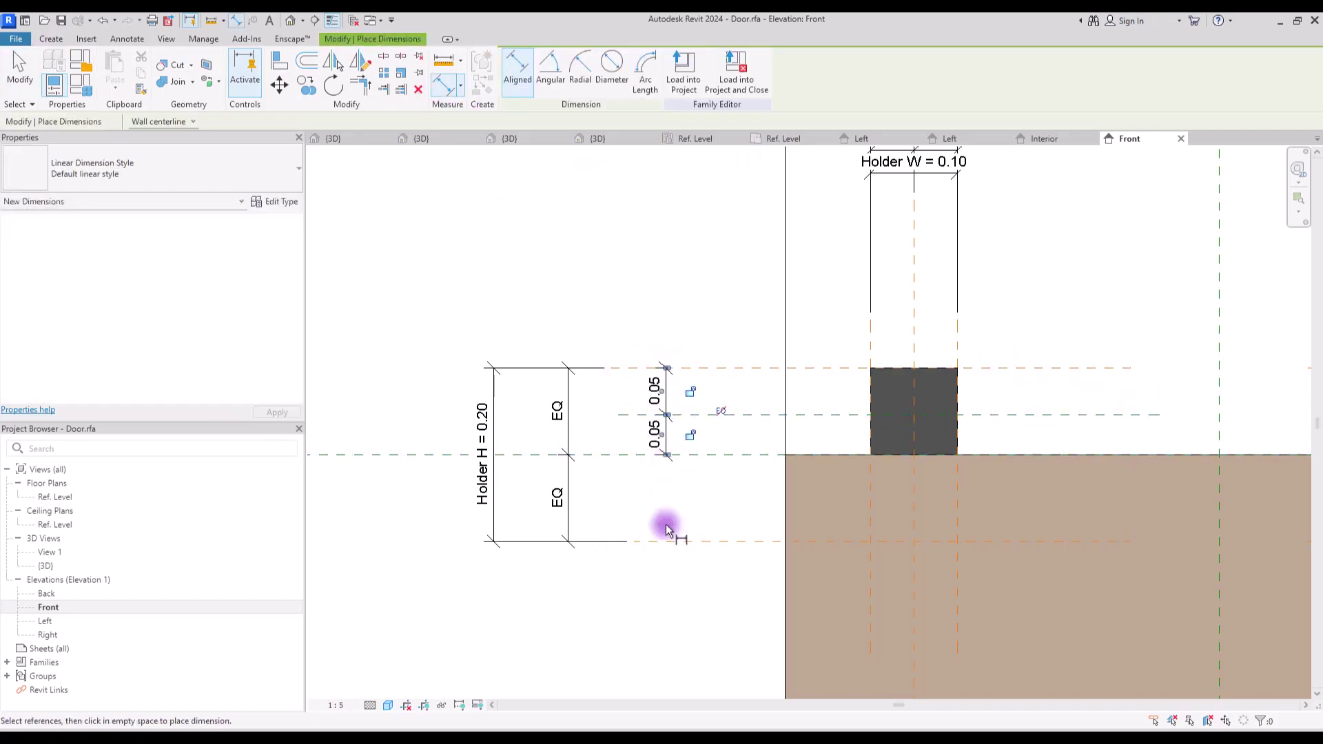
left_click(720, 434)
key("Escape")
Make the new horizontal plane through the holder a Strong Reference and assign it to the Orang subcategory.
left_click(722, 412)
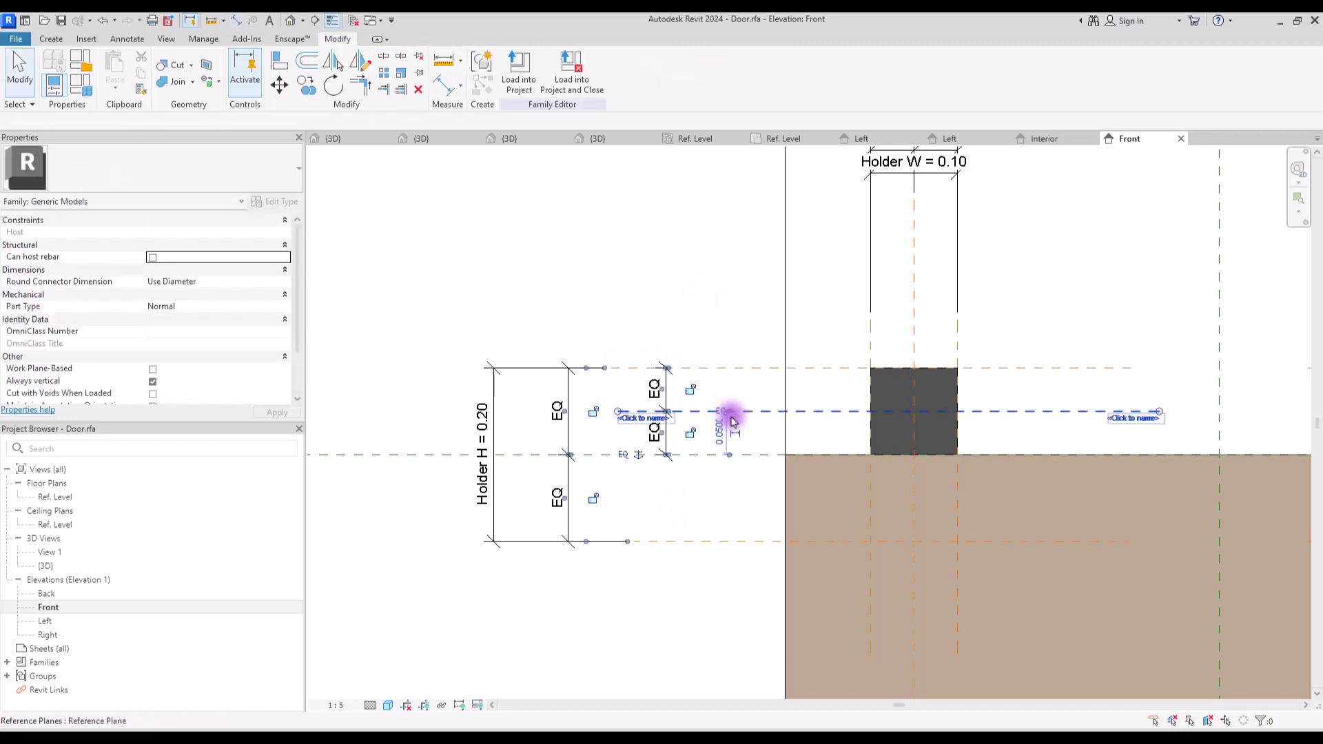
left_click(288, 325)
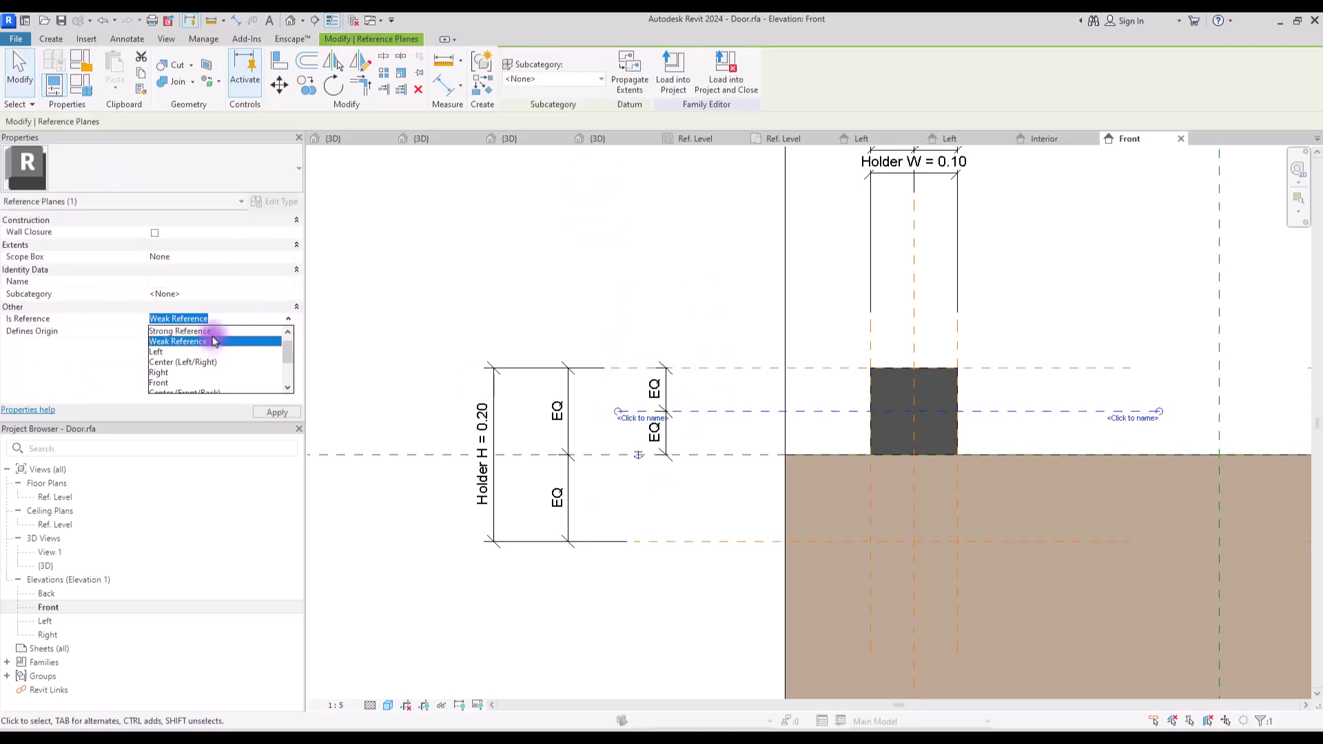
left_click(181, 331)
left_click(576, 78)
left_click(530, 102)
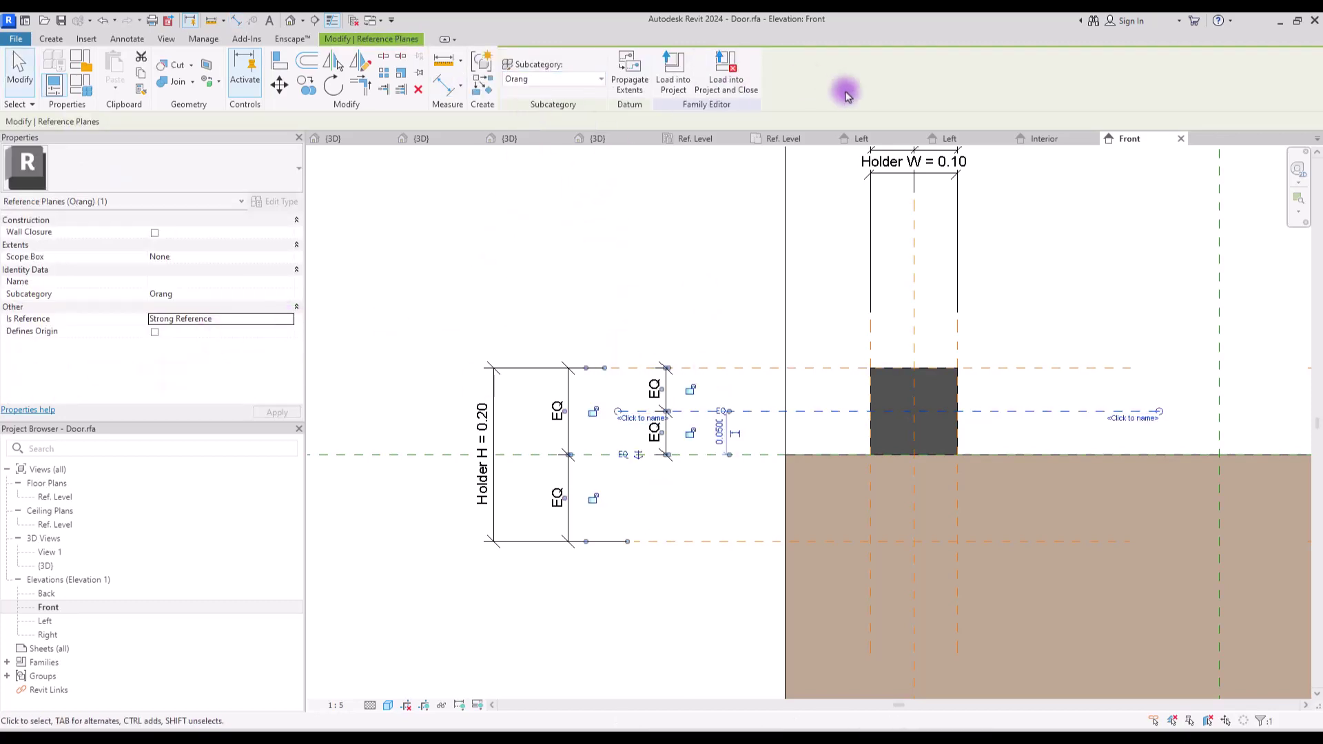
left_click(673, 254)
Extend the orange horizontal reference plane across the door so it also passes through the second holder.
scroll(503, 284, "down", 4)
left_click(788, 341)
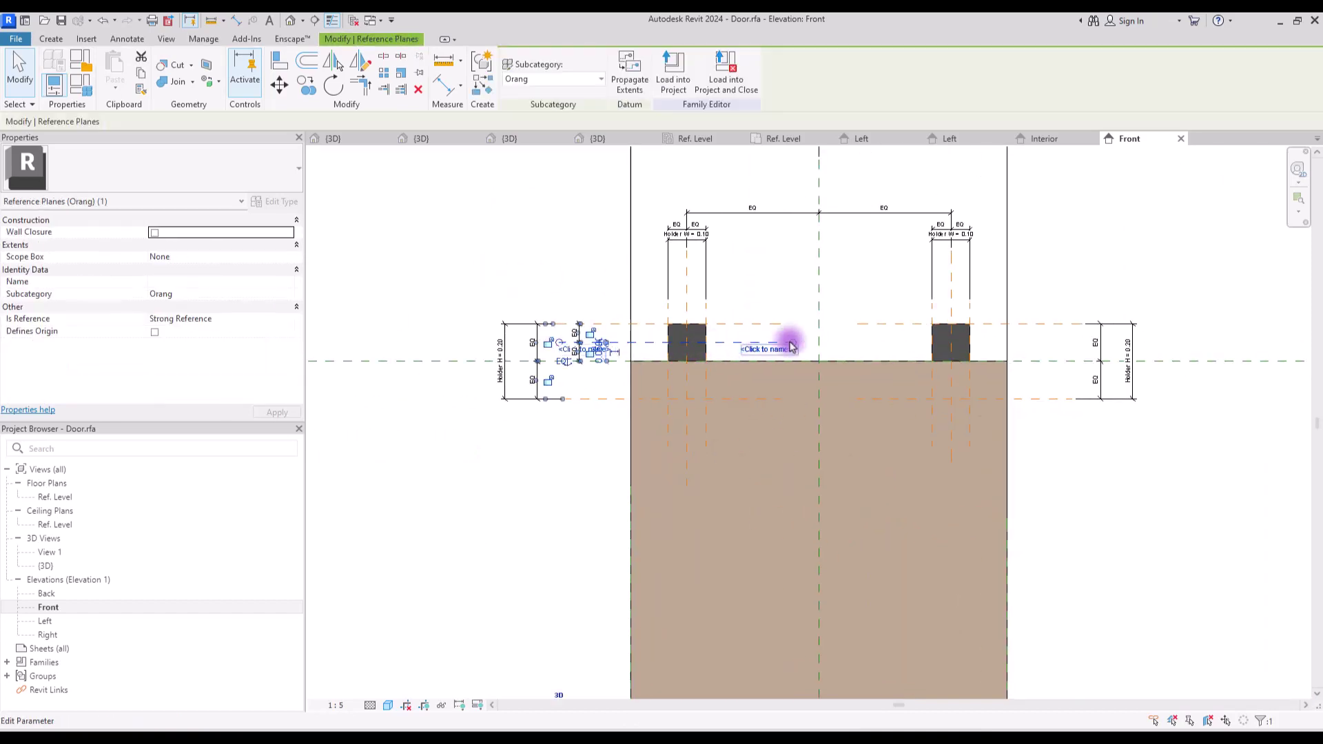
left_click(1067, 258)
scroll(686, 346, "up", 4)
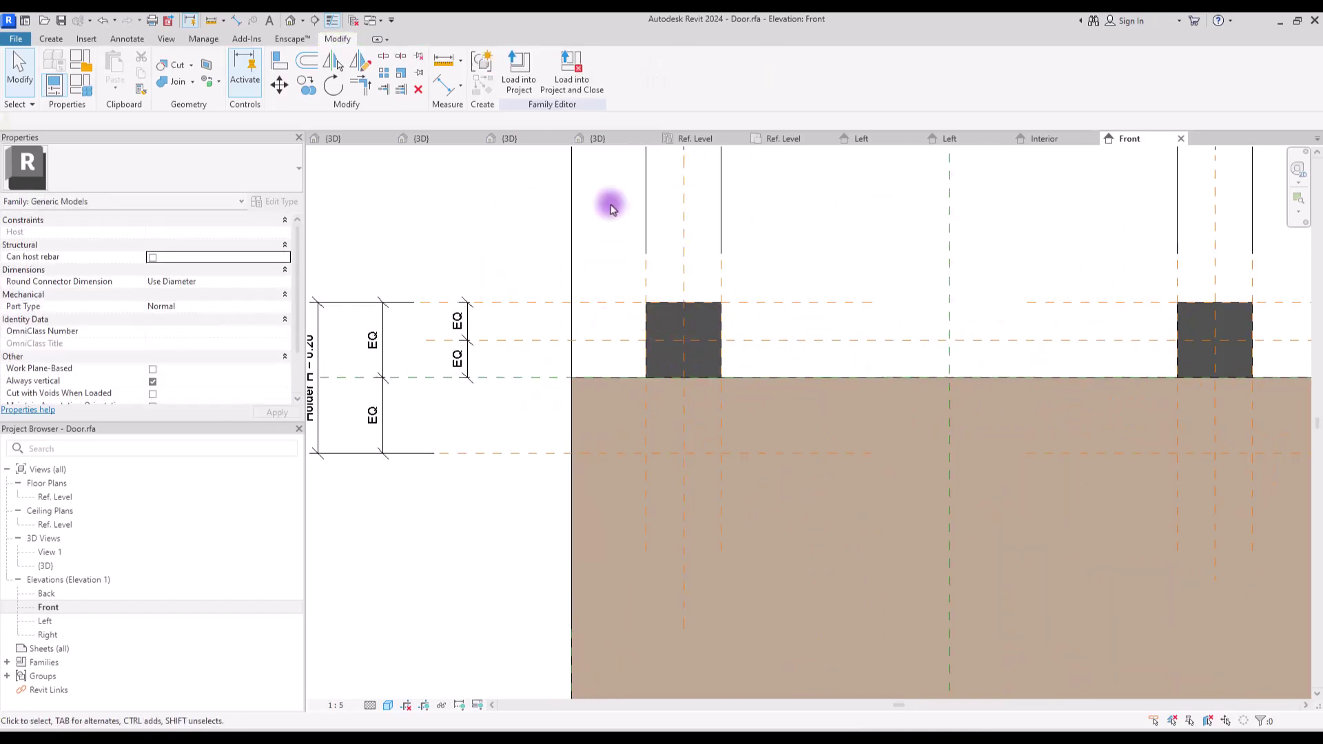
Load the Door family into Family4, overwriting the existing version and its parameter values.
left_click(518, 68)
left_click(399, 468)
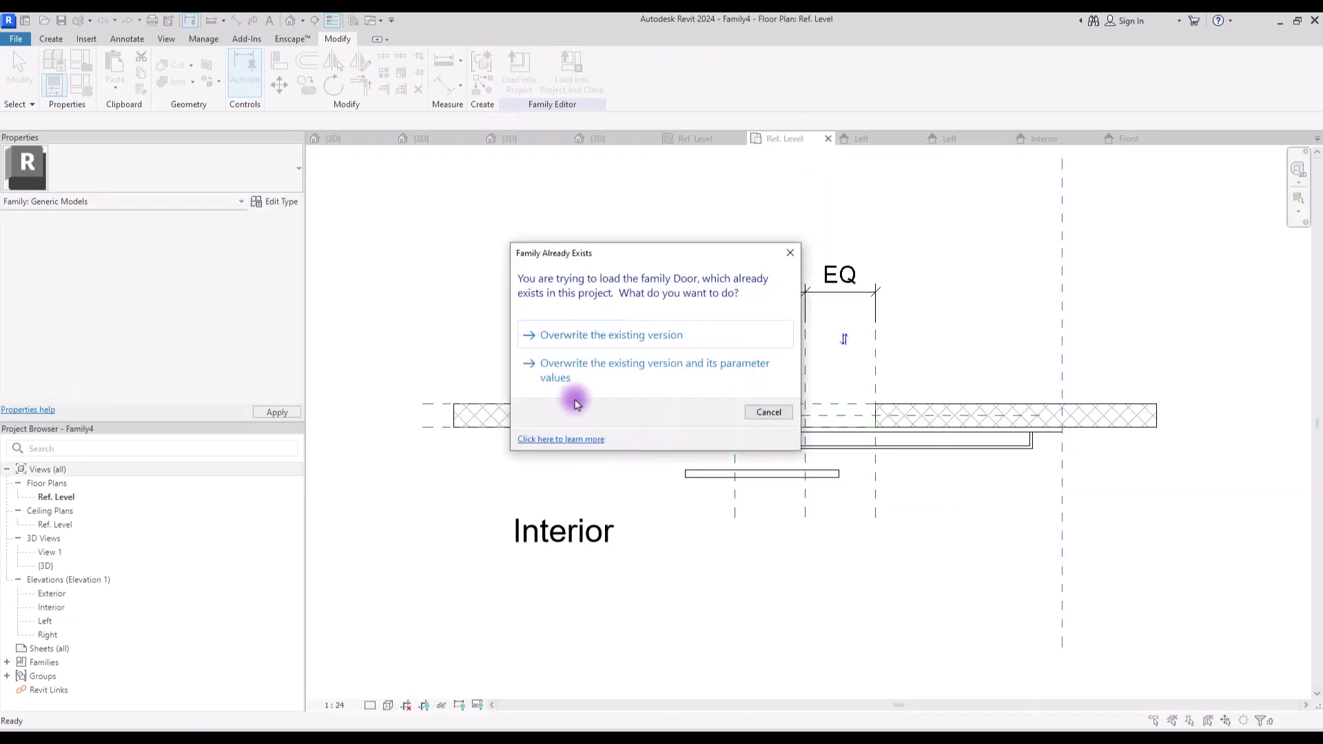
left_click(569, 358)
In Family4's Left elevation, align the door's new holder reference to the orange plane above the rail and lock it.
scroll(730, 214, "up", 5)
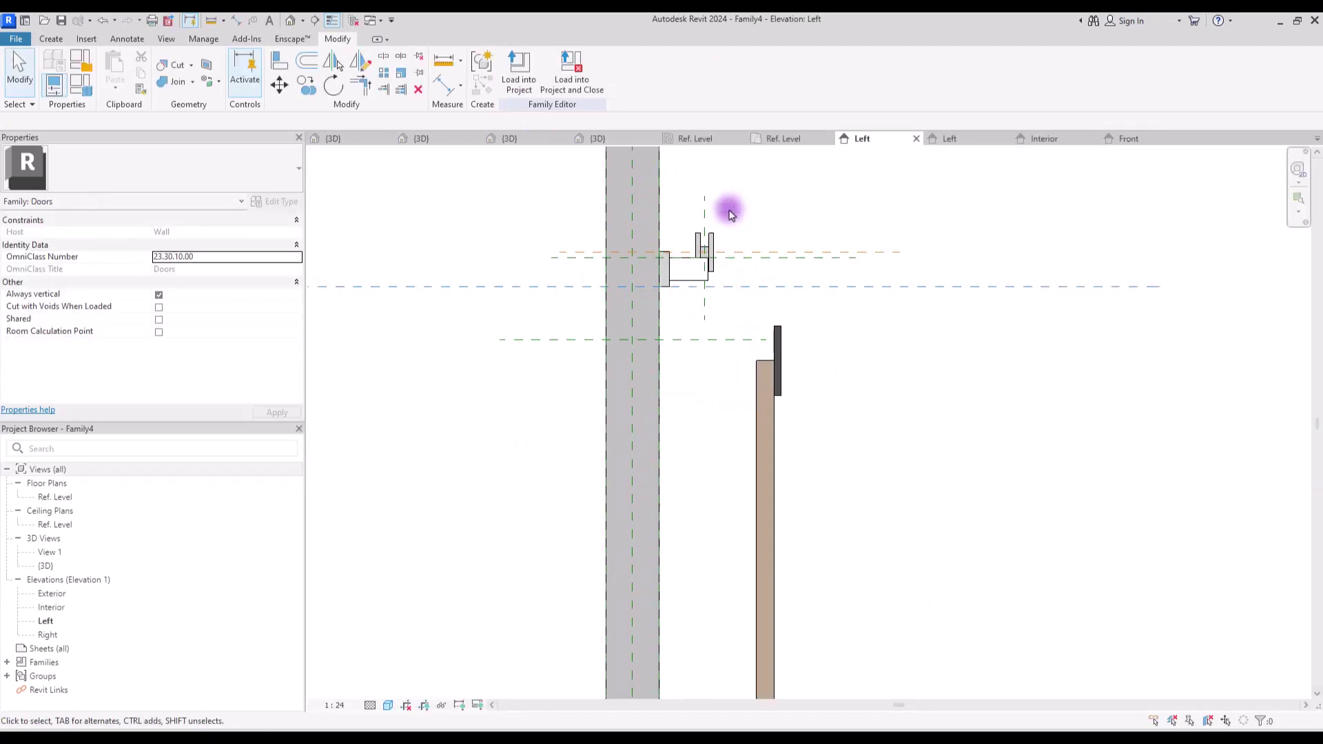
left_click(278, 69)
left_click(724, 267)
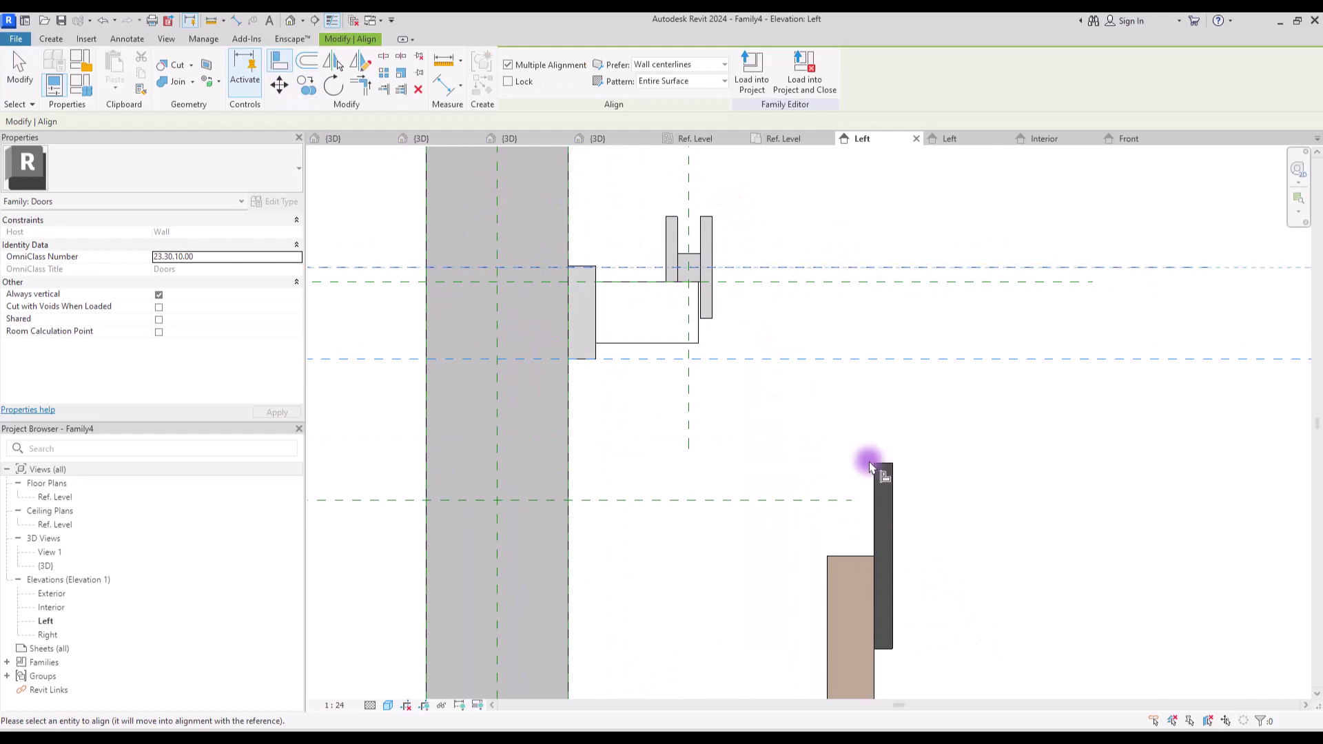
left_click(886, 518)
key("Escape")
key("Escape")
scroll(744, 223, "down", 3)
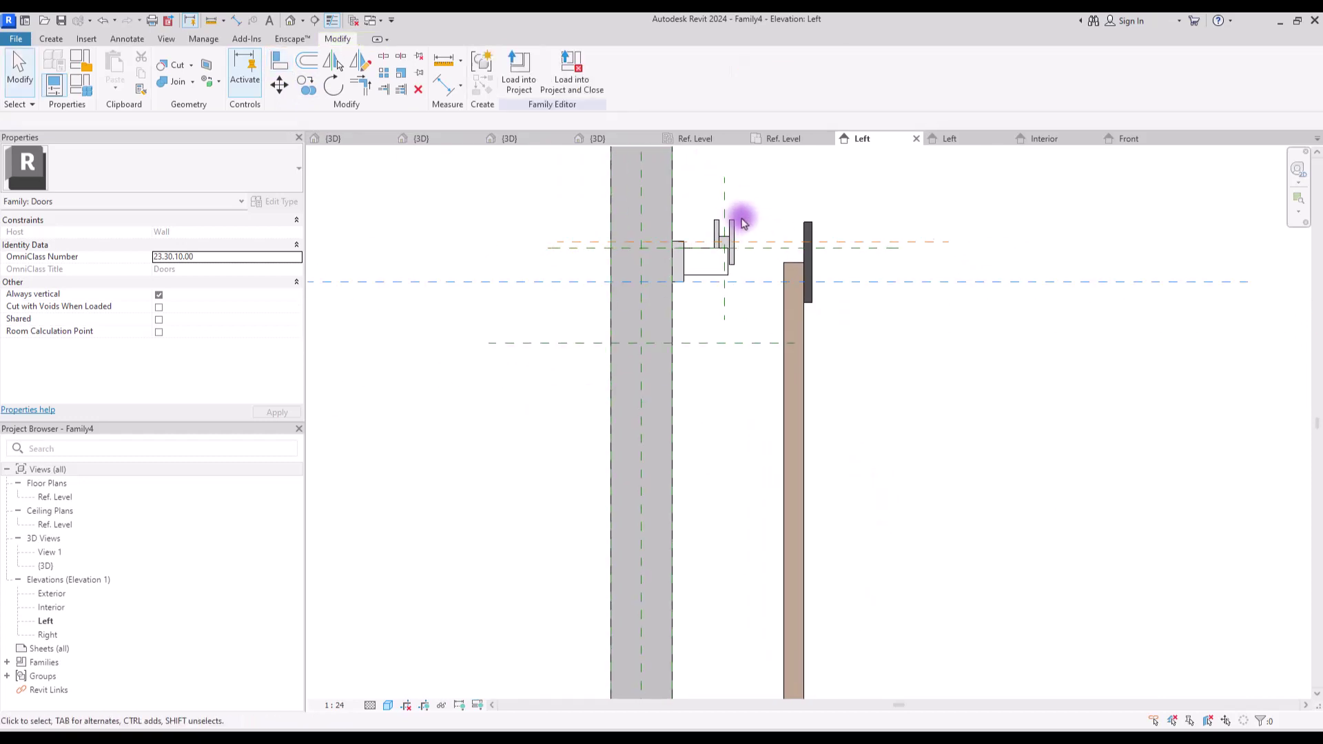
Set the nested door type's Door H to 2.2.
scroll(742, 222, "down", 4)
scroll(841, 286, "up", 1)
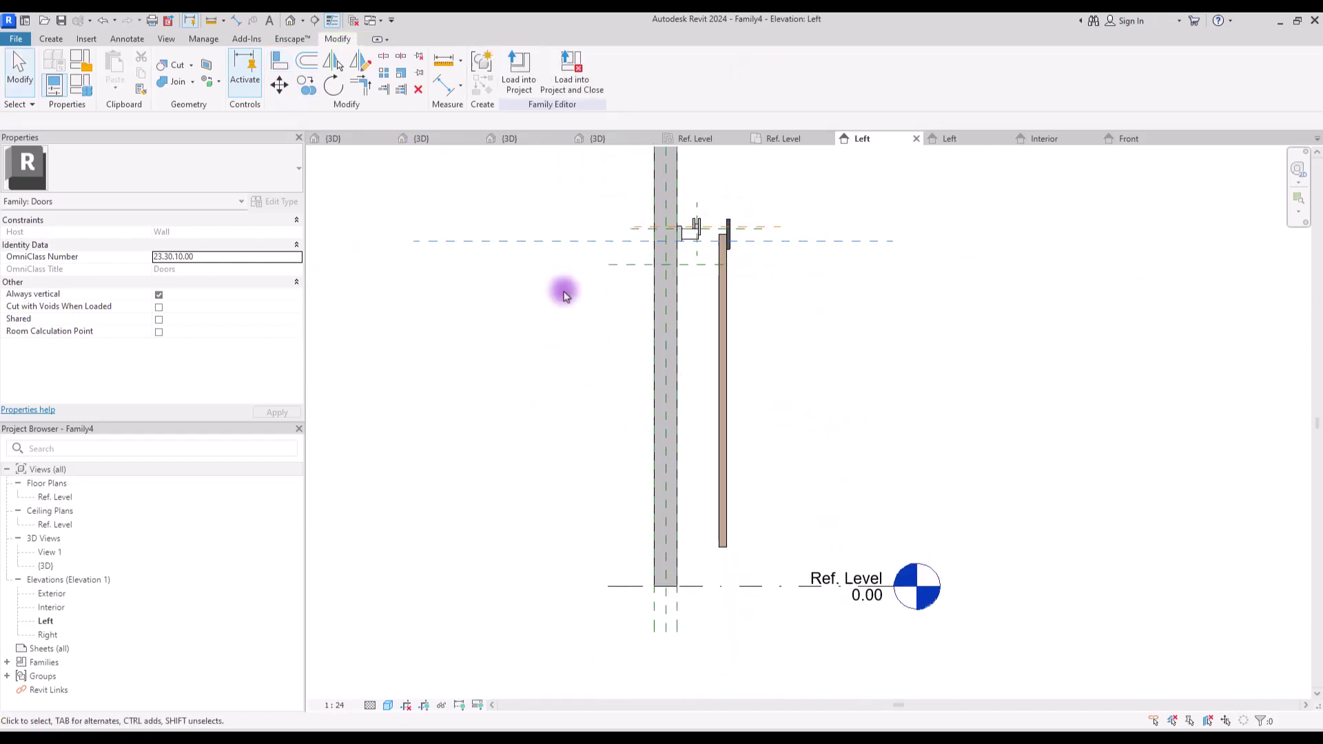
left_click(722, 337)
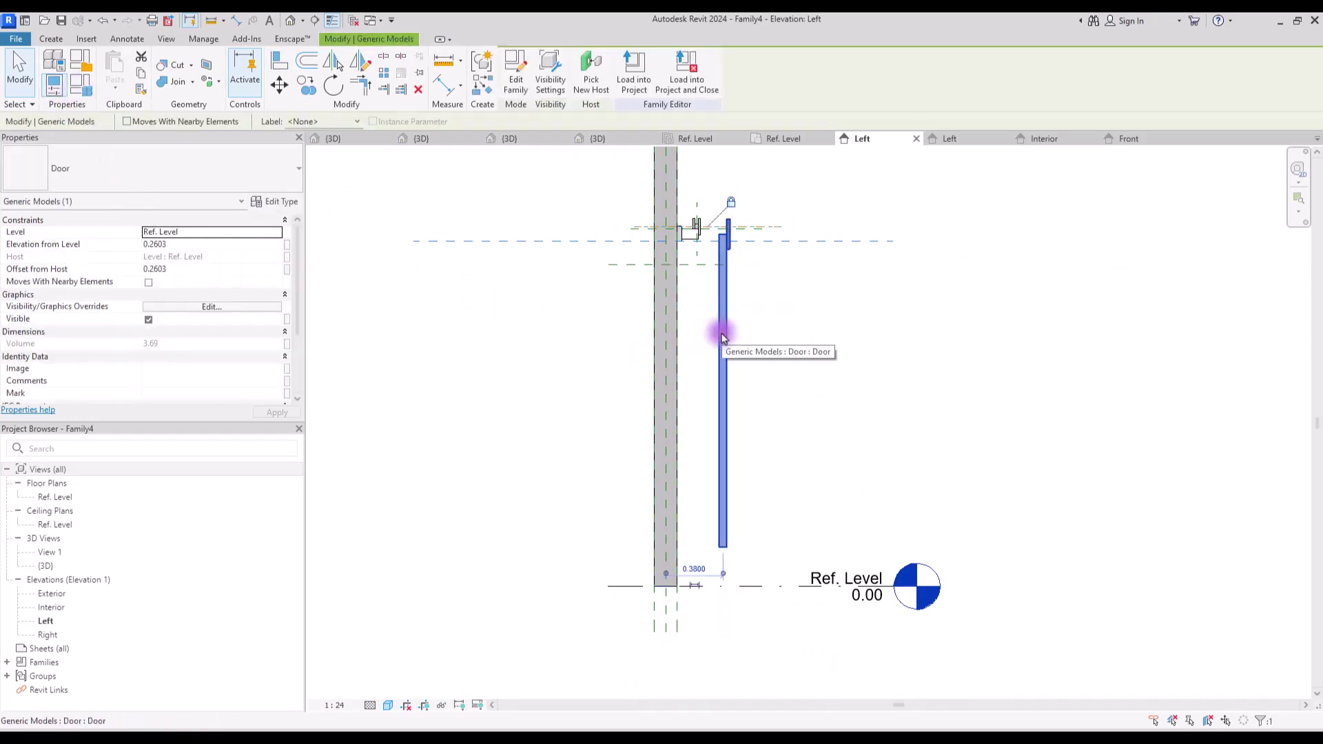
left_click(273, 204)
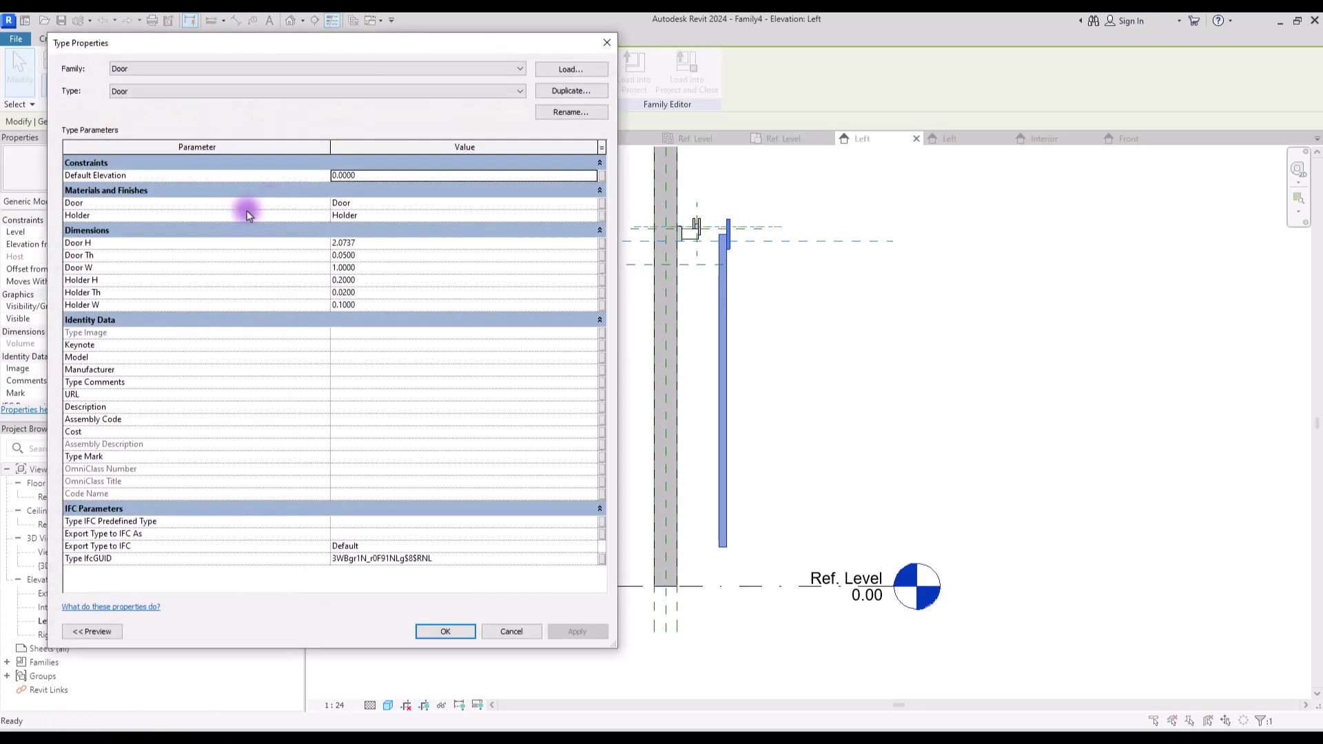
left_click(385, 247)
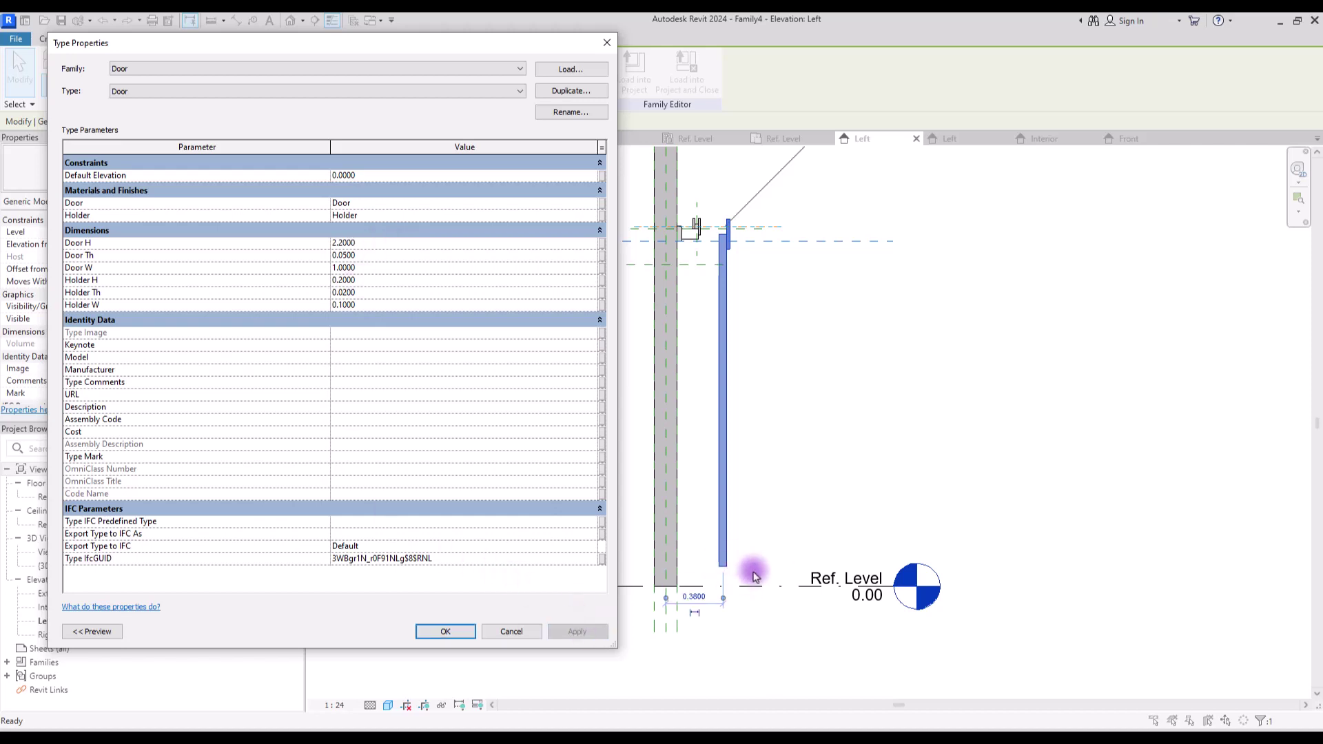
key("Return")
Draw a vertical reference plane just beside the roller's outer face and assign it to the Orang subcategory.
scroll(682, 289, "up", 5)
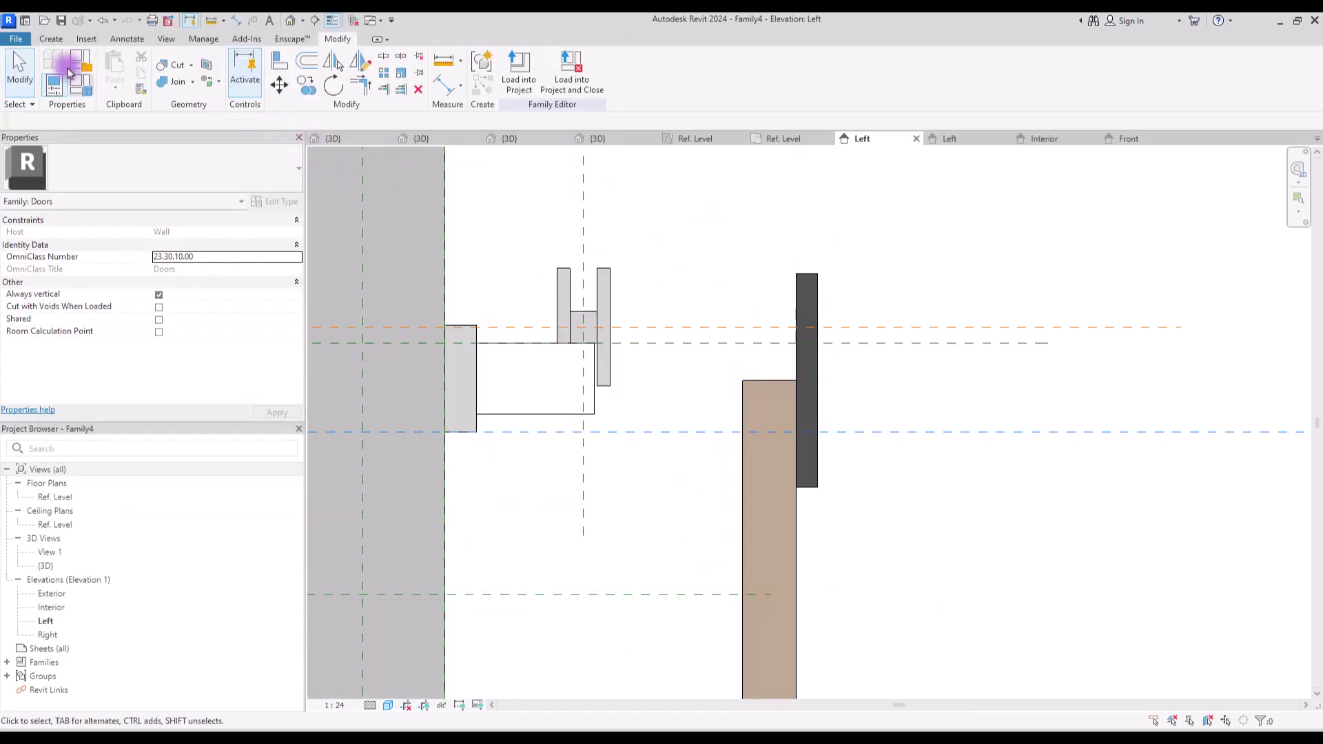
left_click(51, 39)
left_click(792, 62)
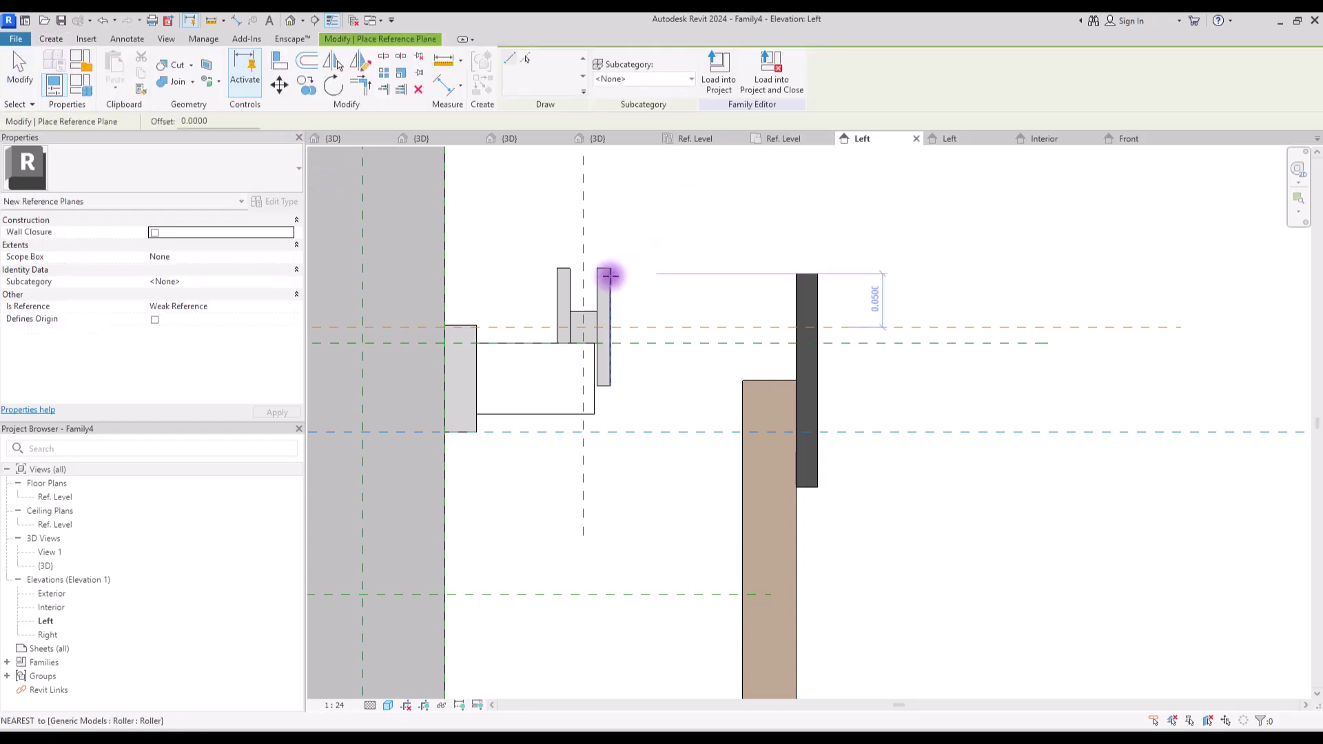
left_click(614, 167)
left_click(613, 532)
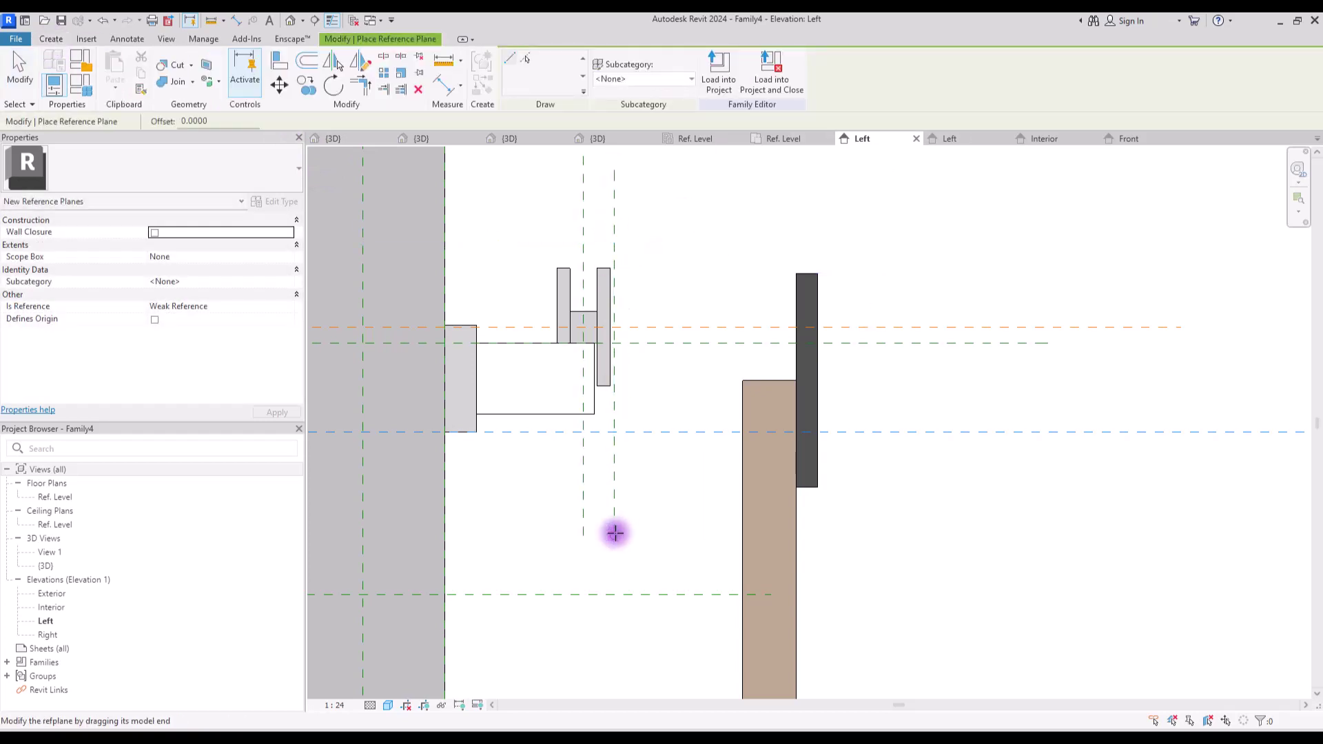
key("Escape")
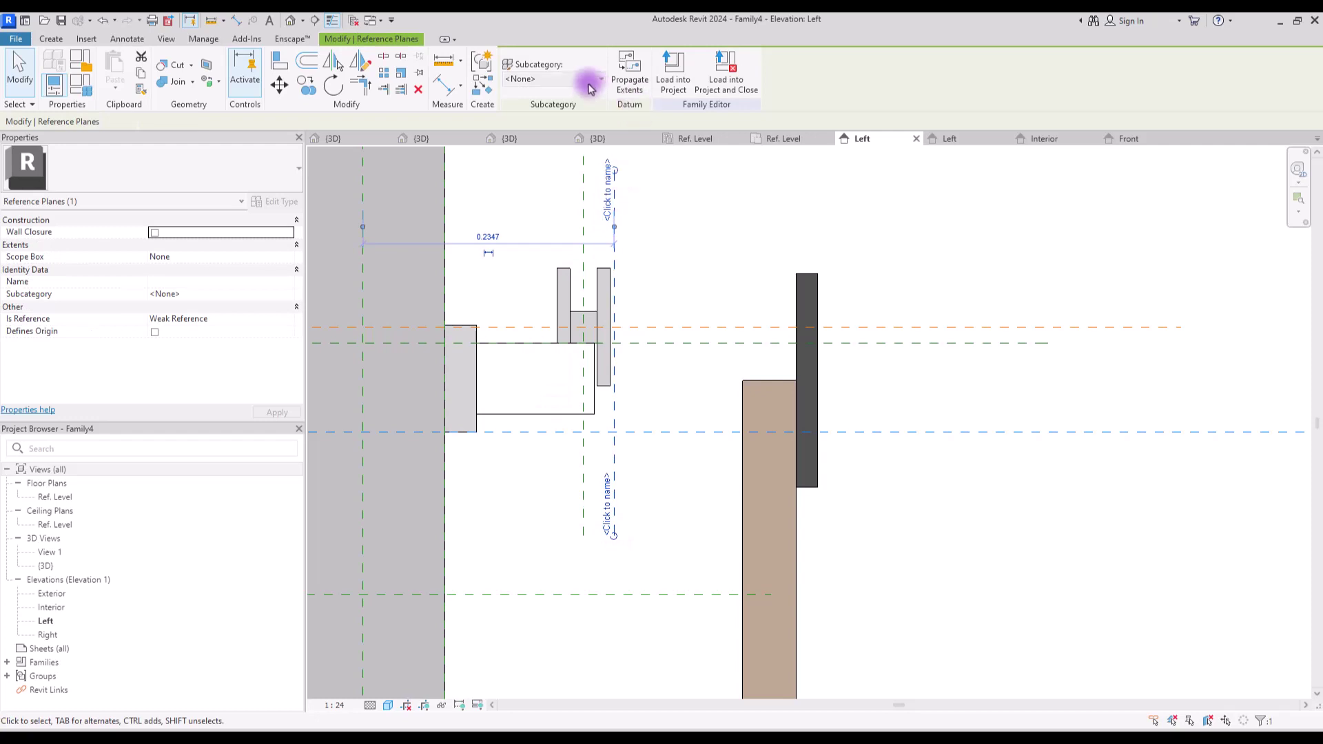
left_click(600, 78)
left_click(589, 121)
left_click(650, 242)
Align the vertical orange reference plane to the roller's outer face and lock it.
left_click(279, 61)
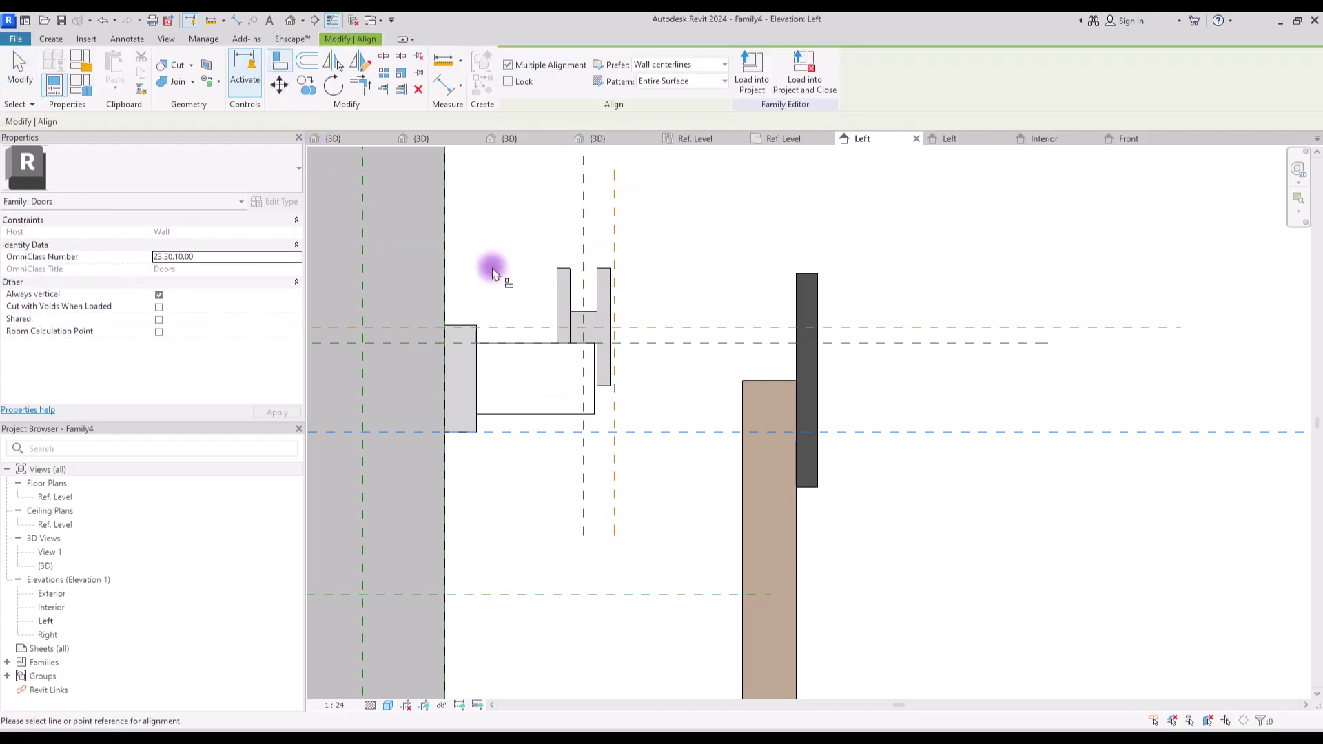
left_click(612, 272)
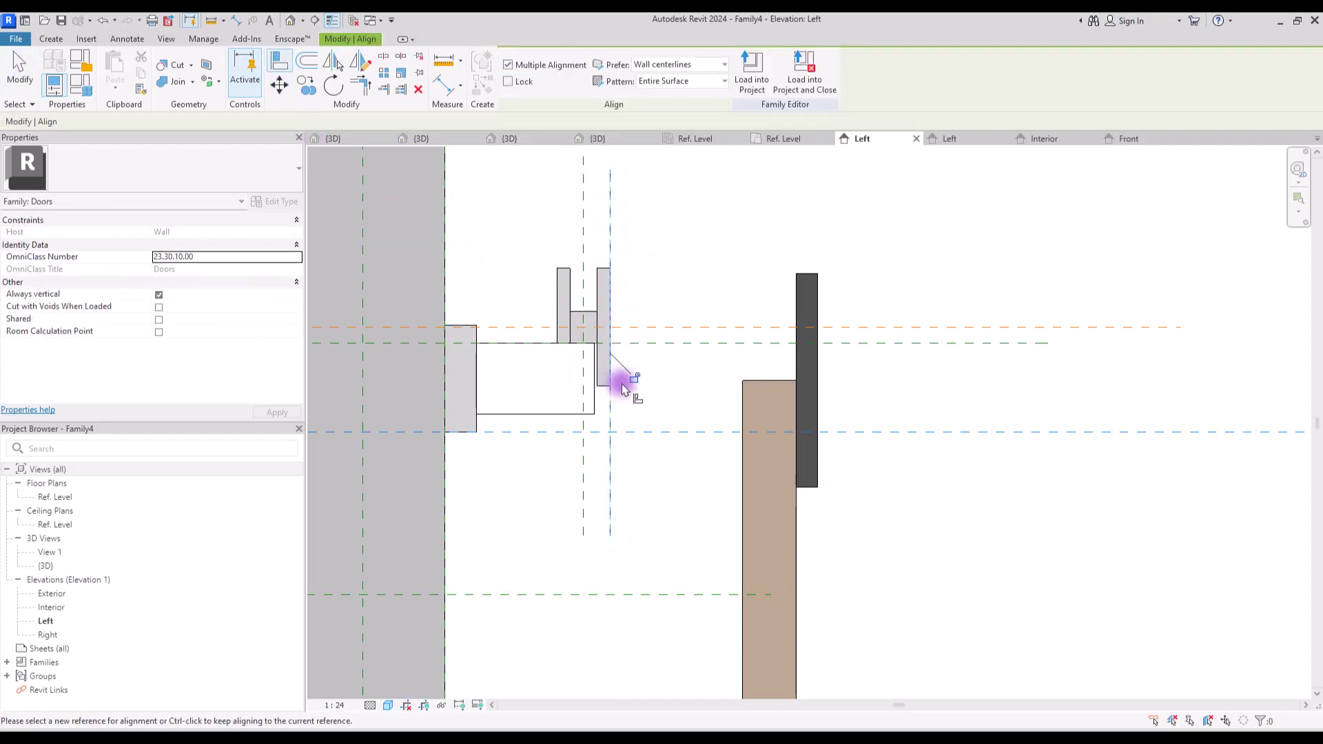
left_click(619, 378)
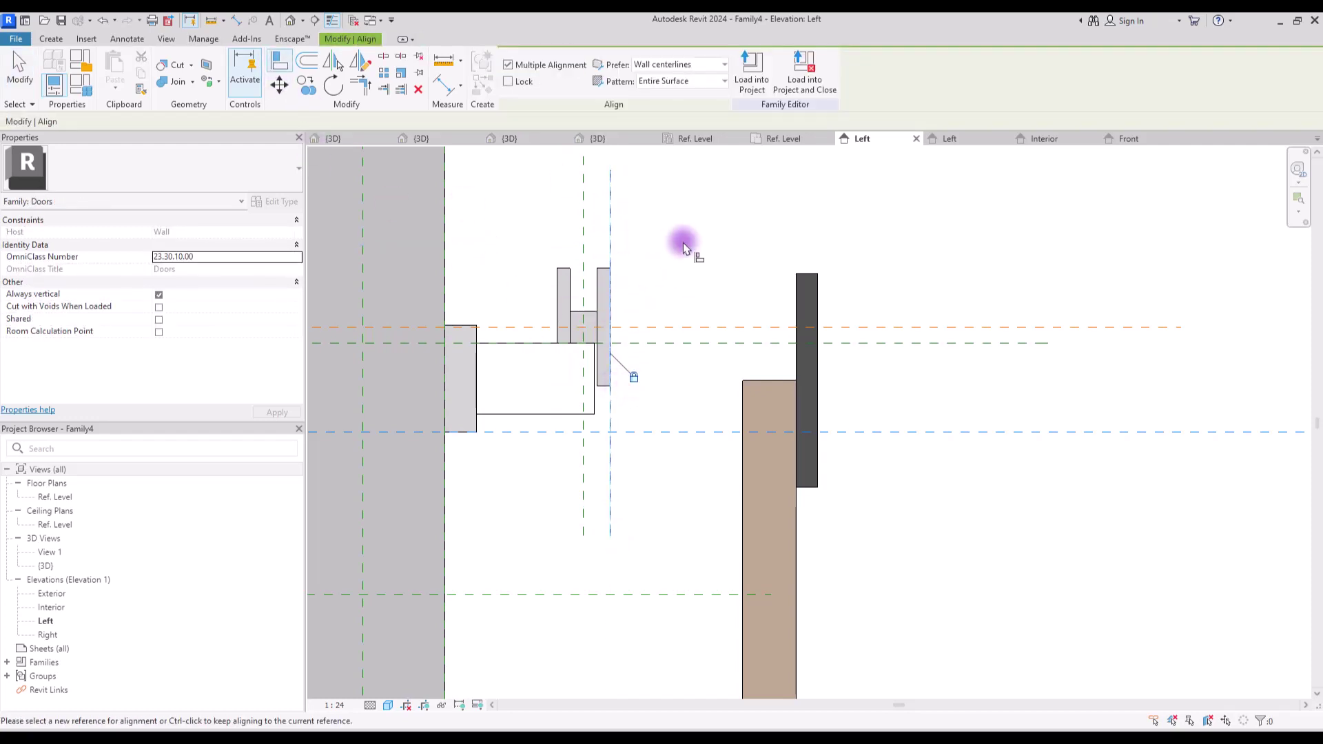
Align the inner face of the door's holder to the vertical orange reference plane and lock it.
left_click(615, 236)
left_click(796, 296)
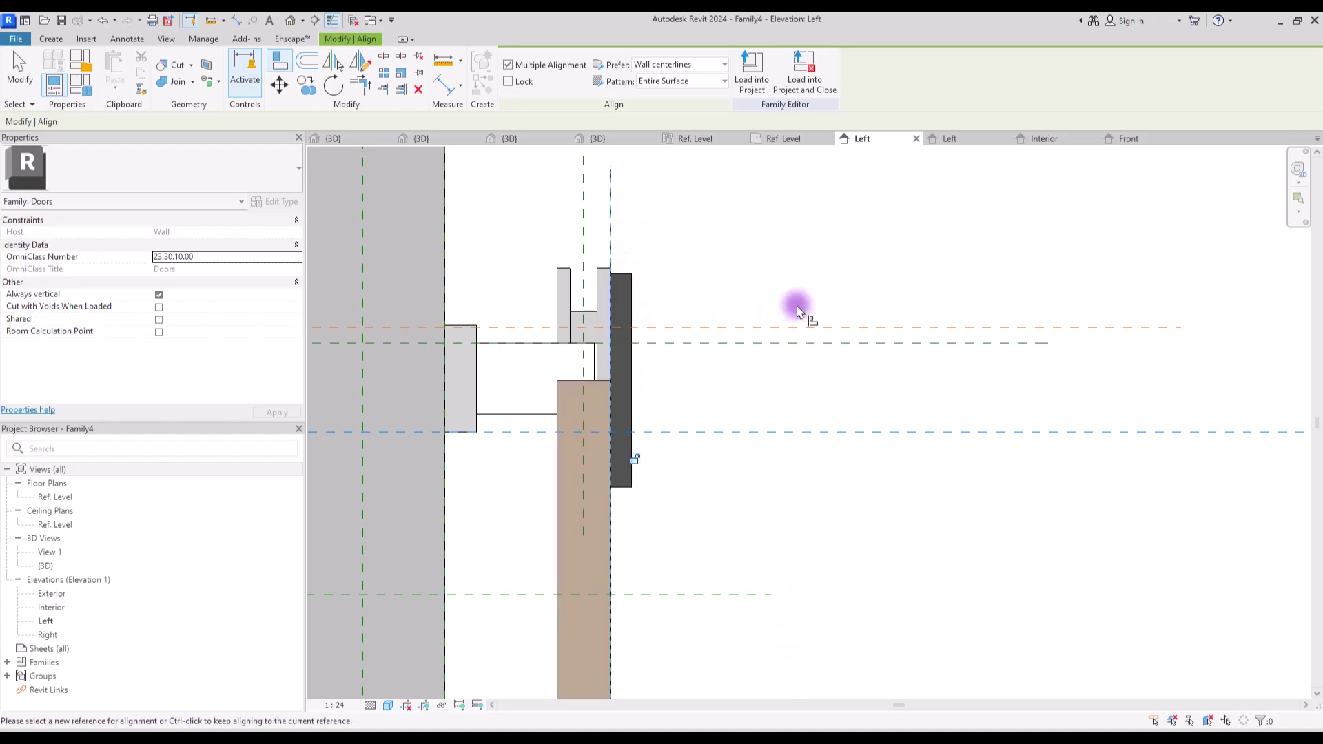
key("Escape")
key("Escape")
left_click(628, 444)
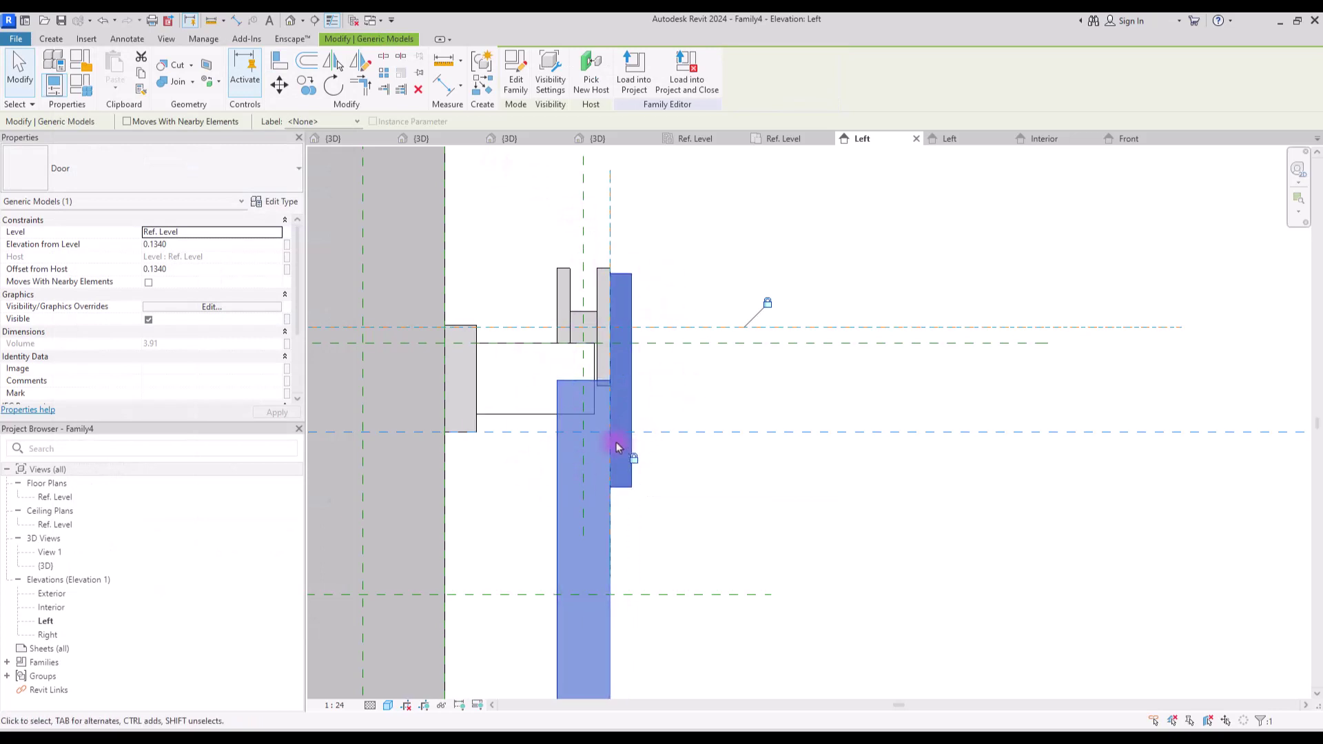
key("Escape")
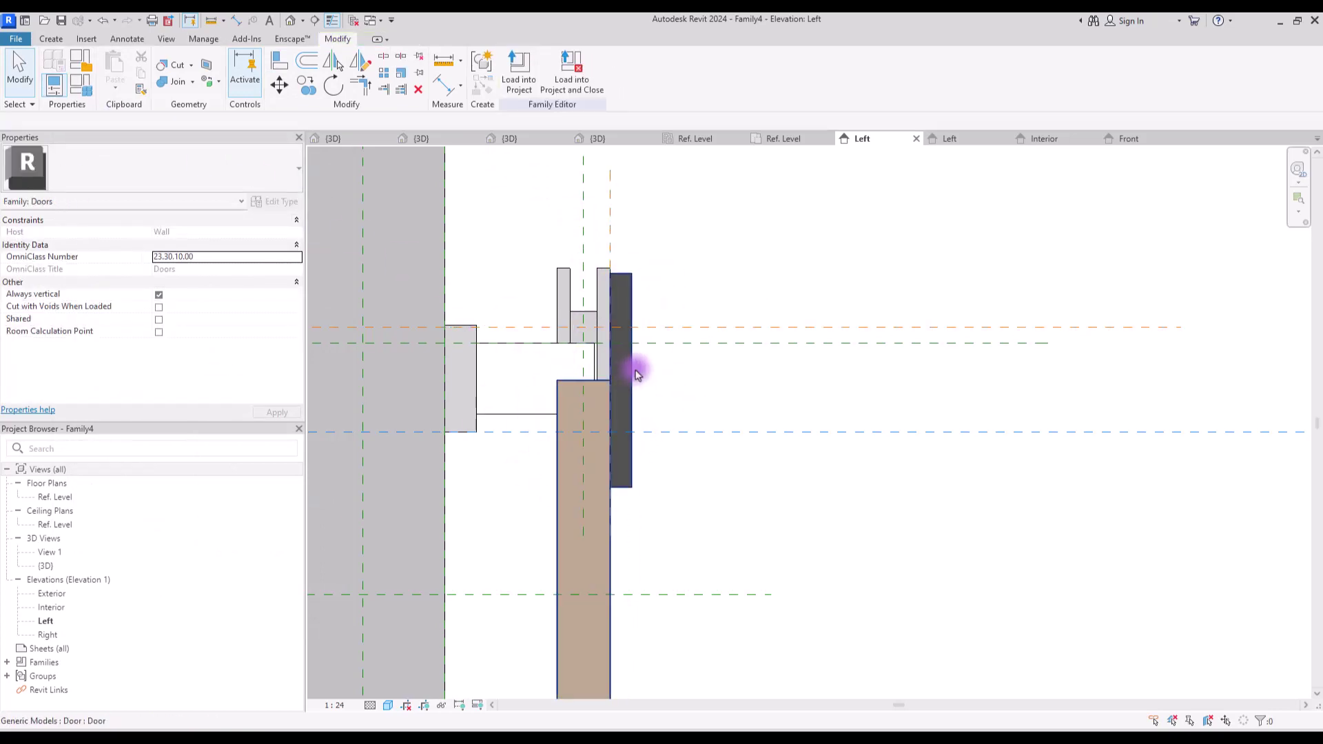
Set the nested door type's Holder H to 0.35.
left_click(632, 372)
left_click(283, 201)
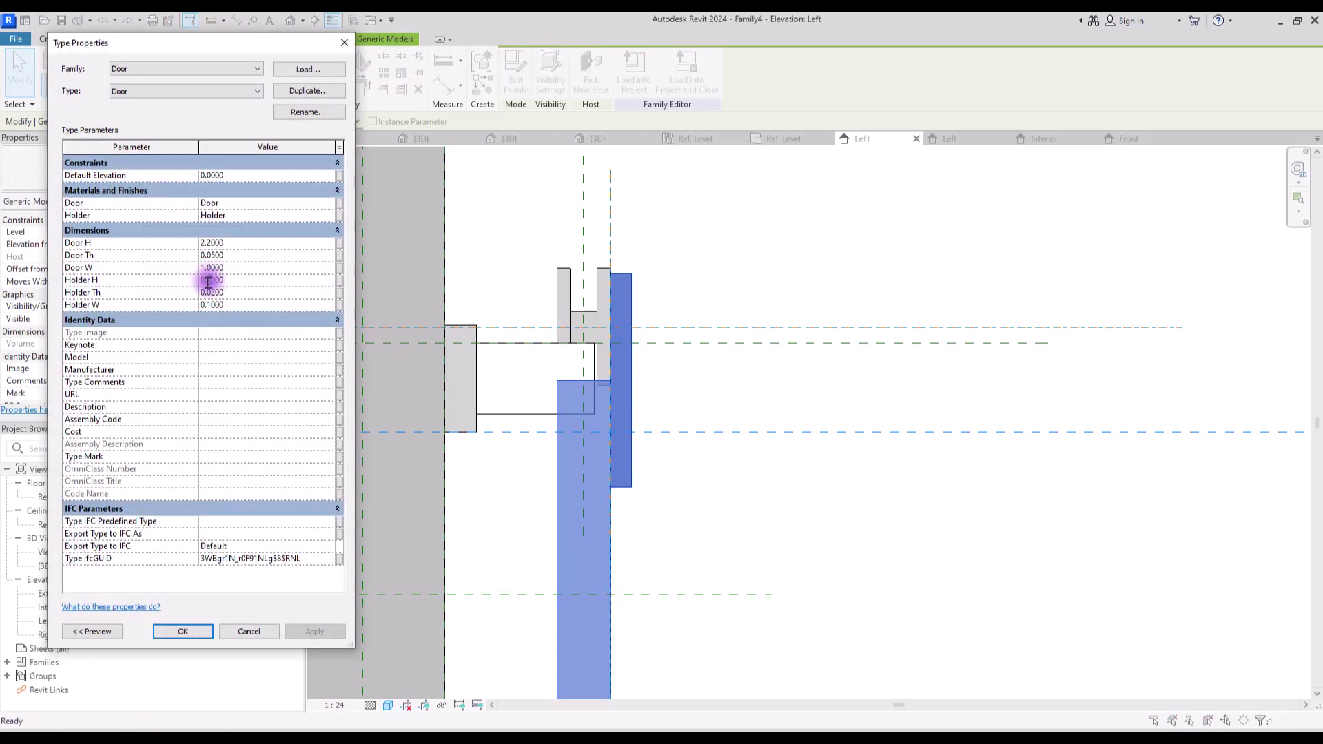
left_click(315, 632)
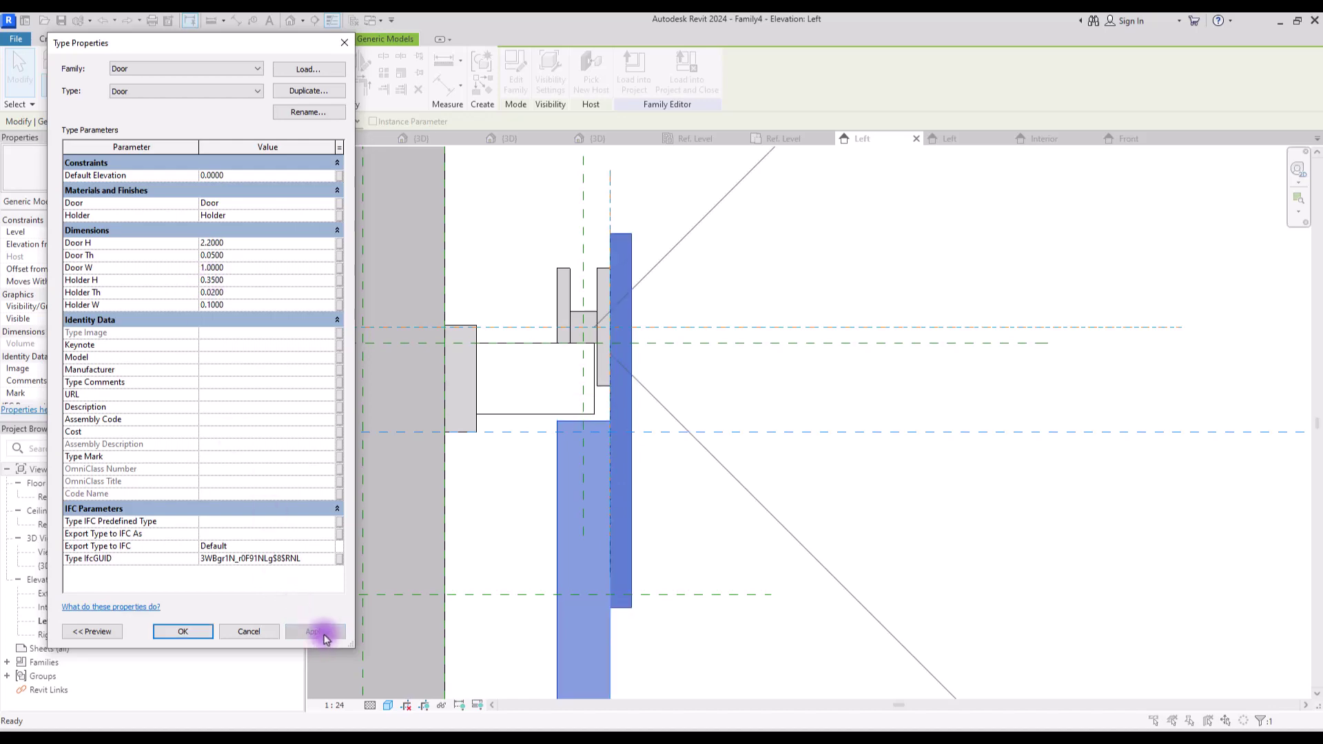
left_click(183, 632)
In the Interior elevation, draw a vertical reference plane in the Blue subcategory across the rail, between the roller and the second holder.
scroll(640, 227, "down", 3)
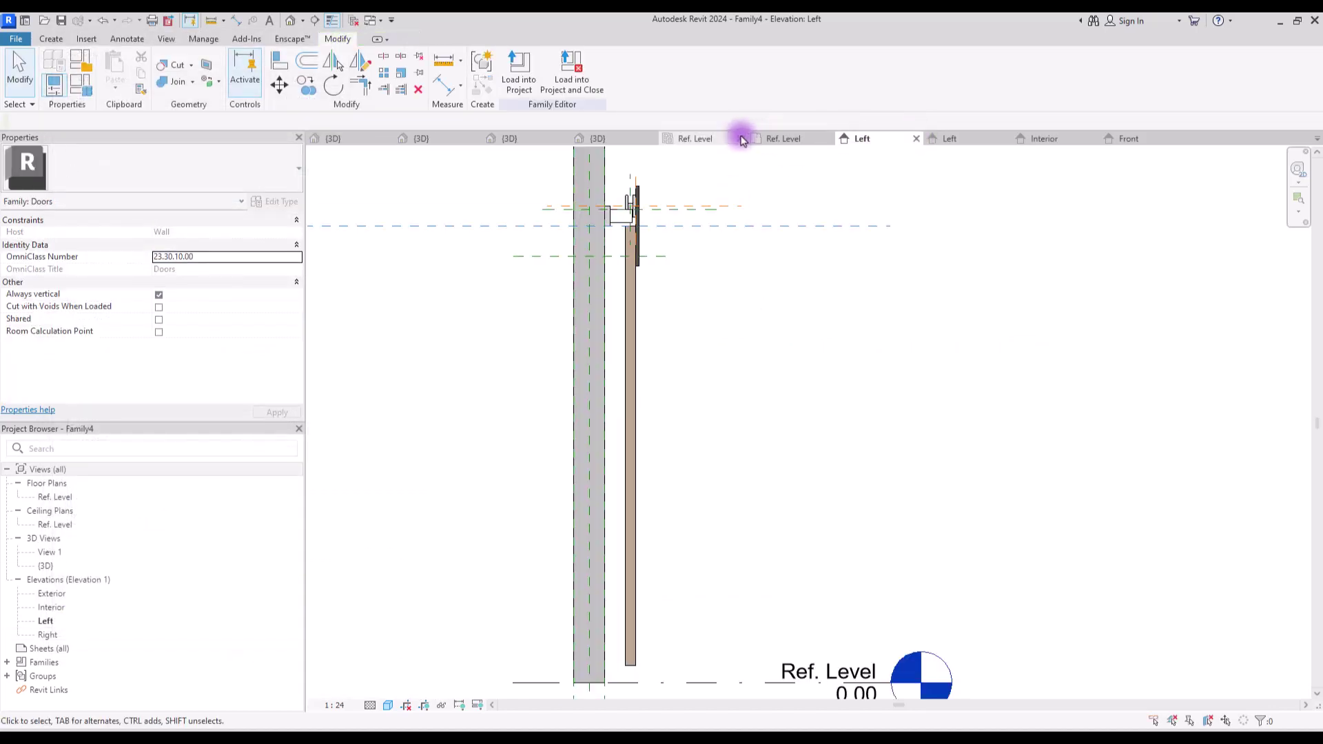
left_click(1038, 142)
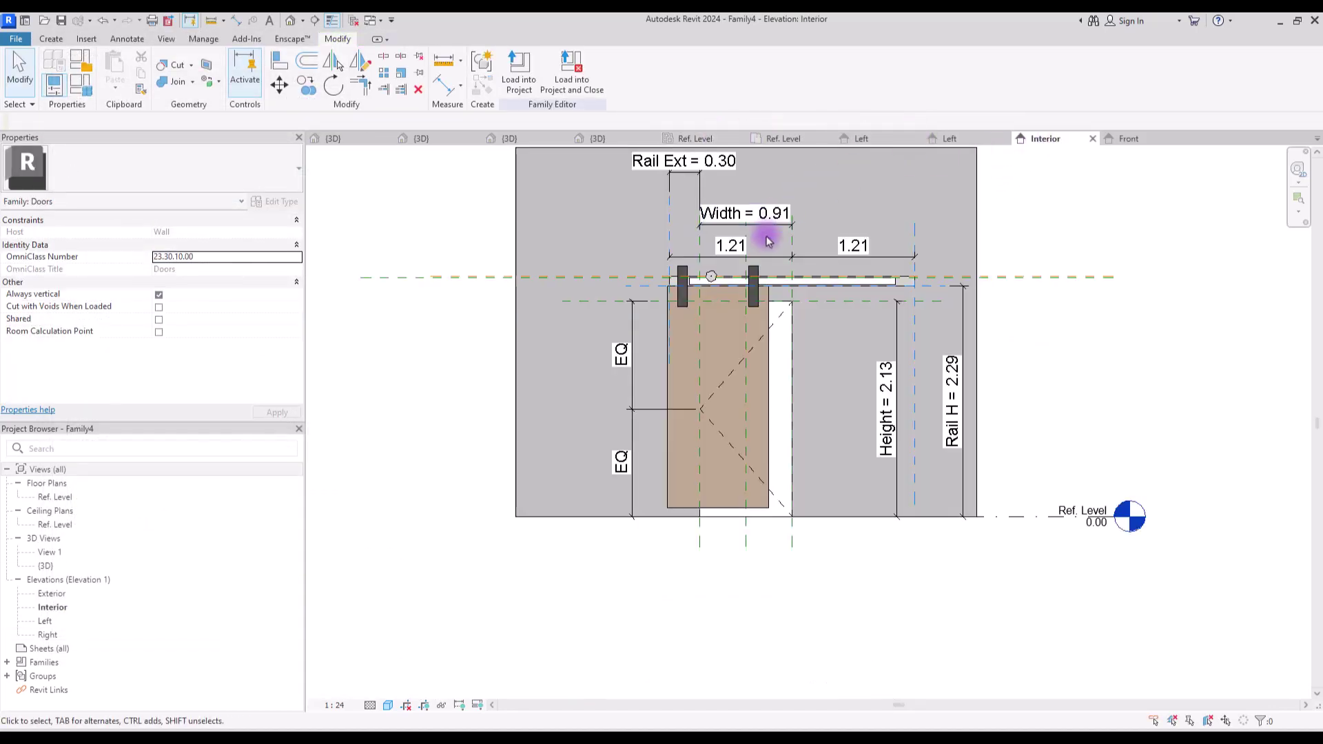
scroll(689, 276, "up", 8)
scroll(679, 293, "down", 3)
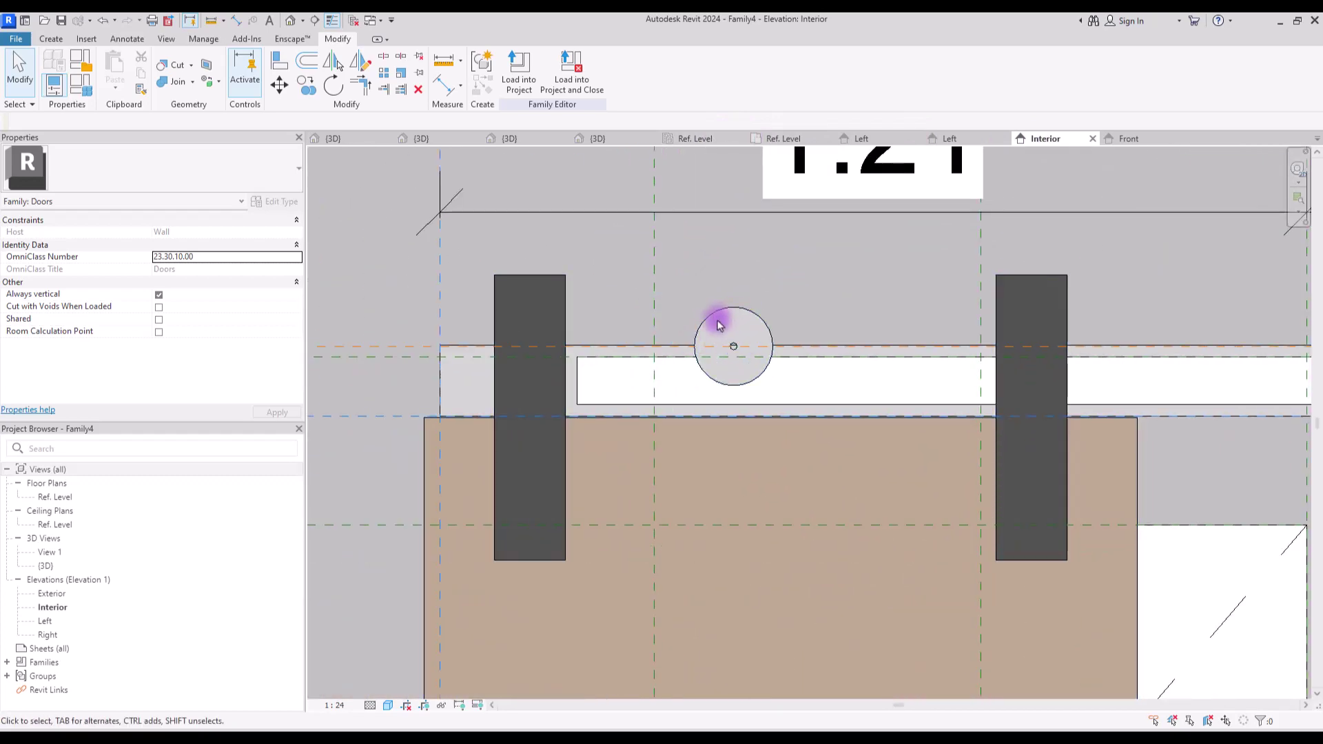
left_click(51, 38)
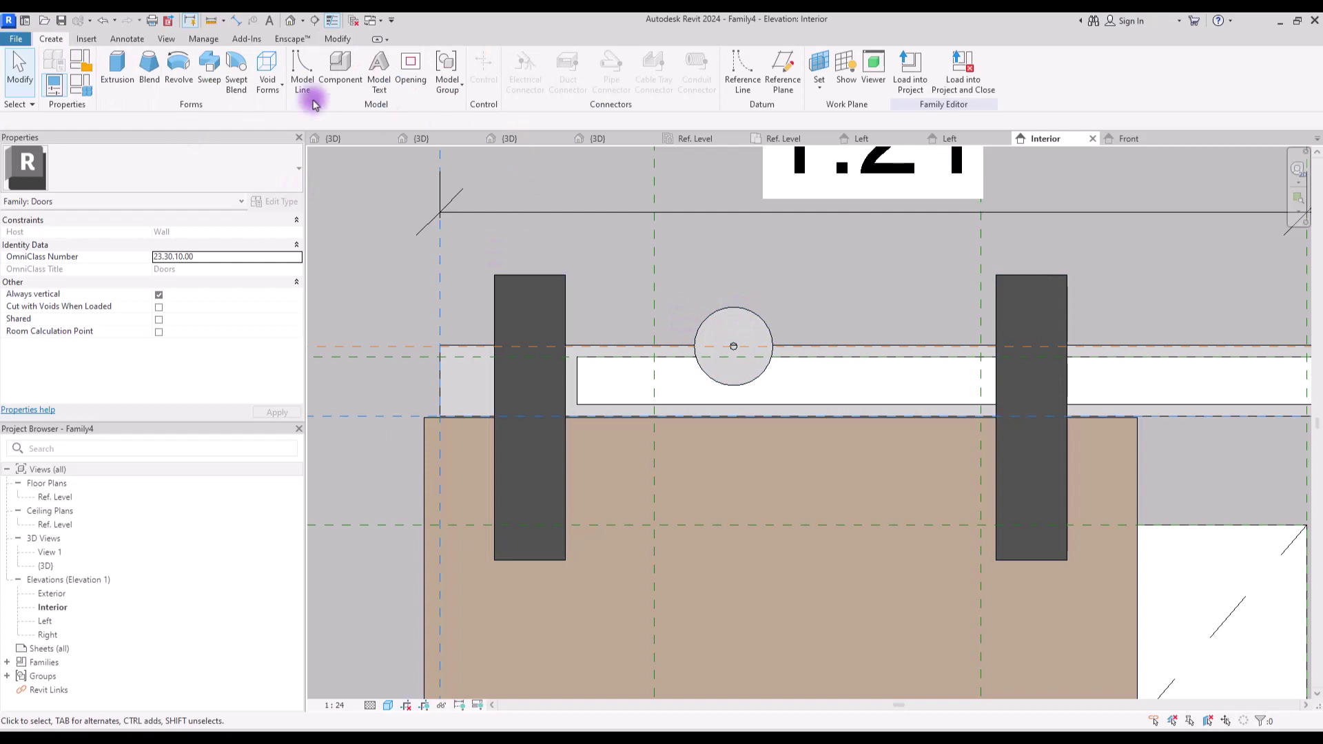
left_click(783, 71)
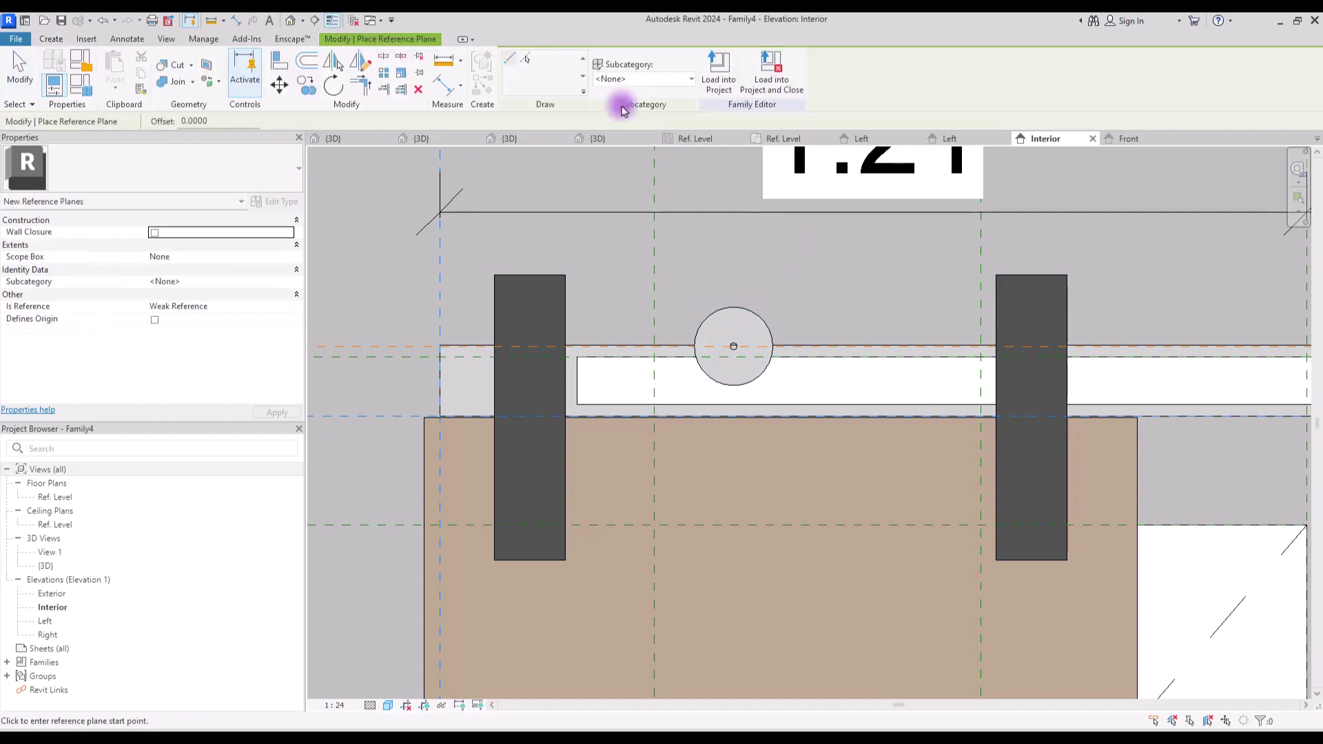
left_click(642, 80)
left_click(613, 103)
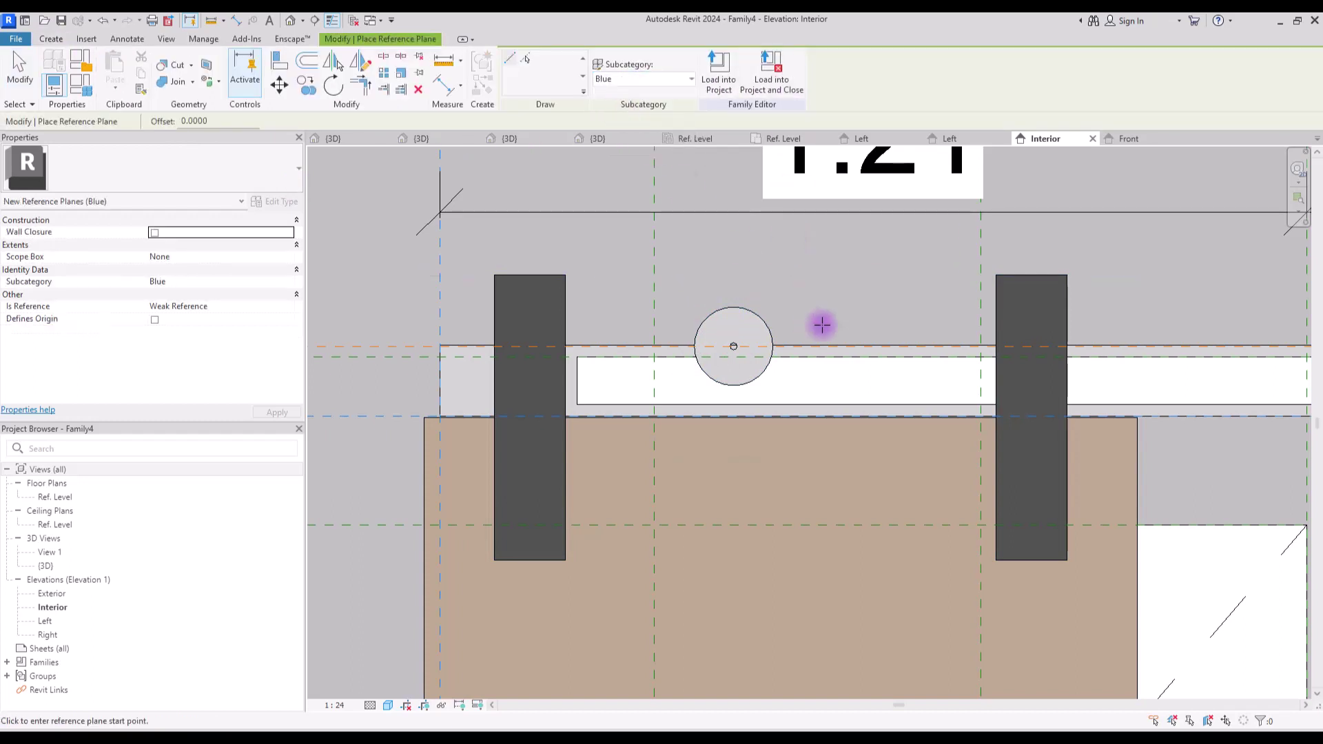
left_click(818, 228)
left_click(815, 486)
key("Escape")
key("Escape")
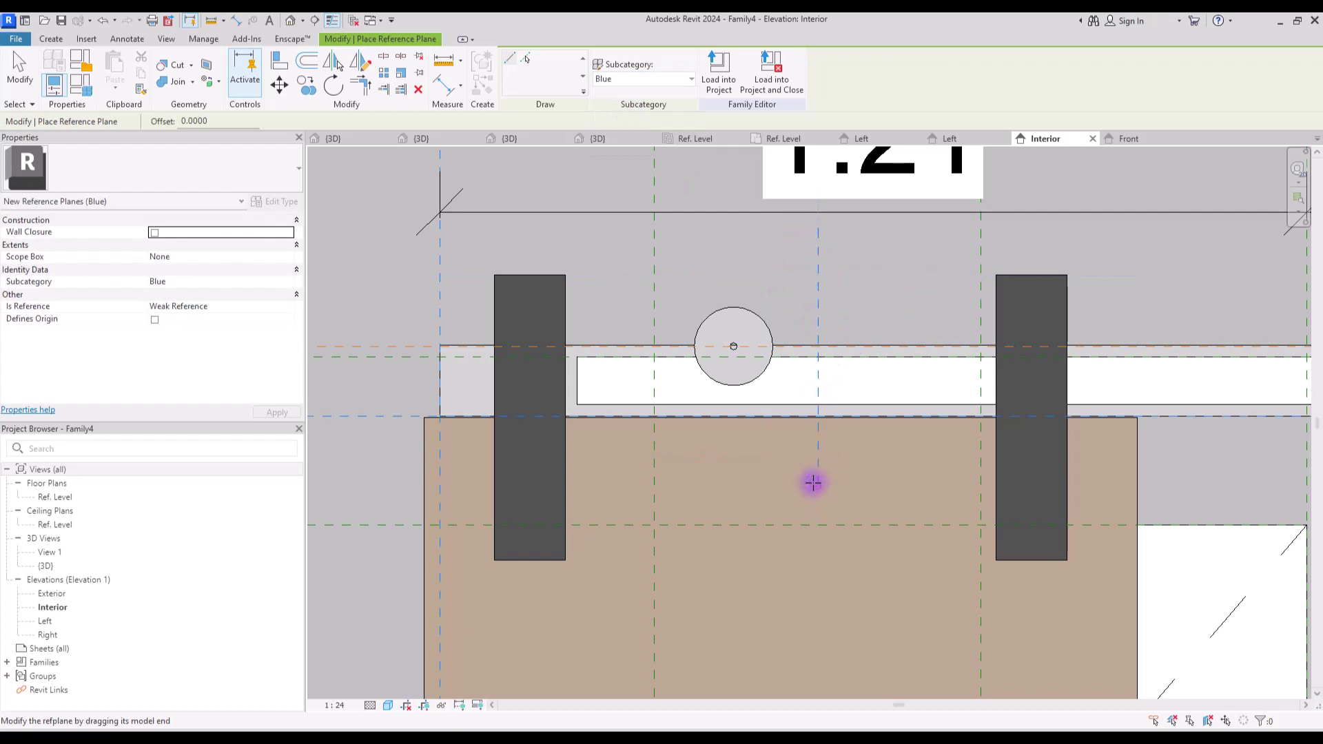
Align the roller's centre and the door's first holder centre to the vertical blue reference plane and lock both.
left_click(288, 64)
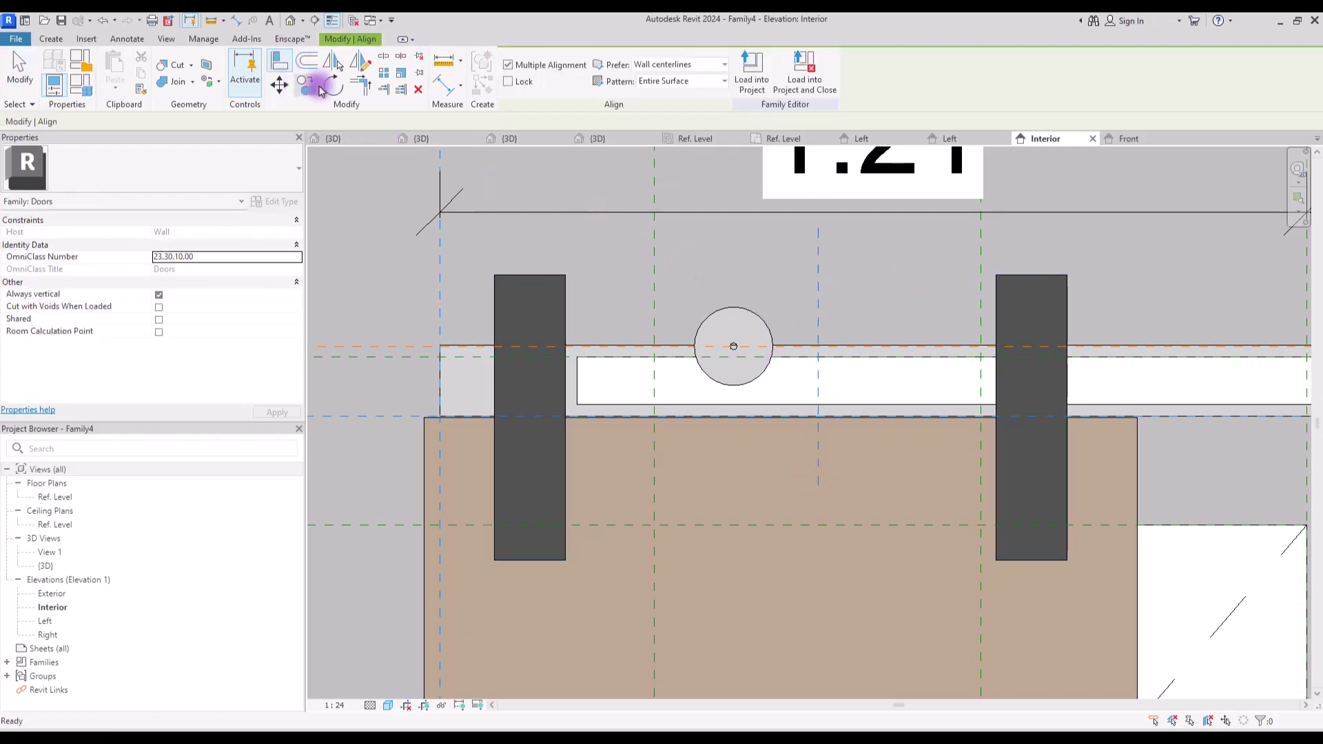
left_click(818, 287)
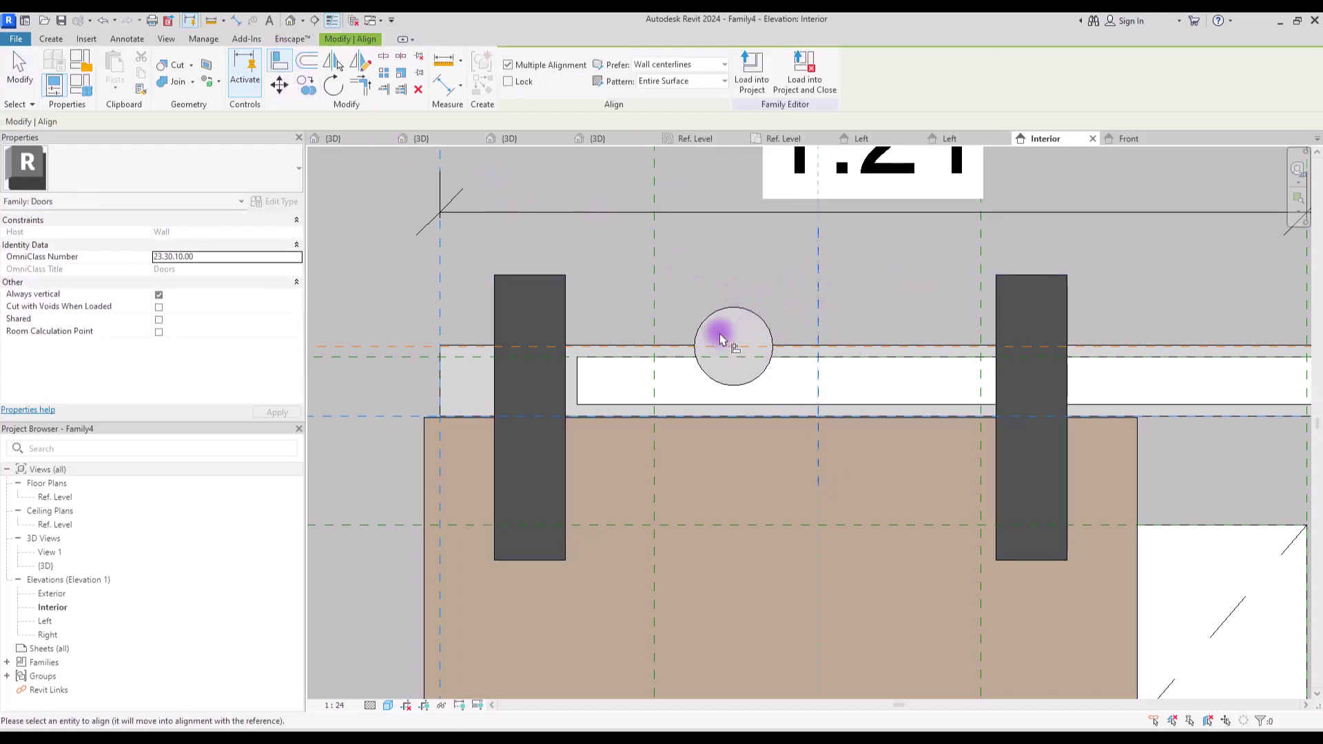
left_click(732, 336)
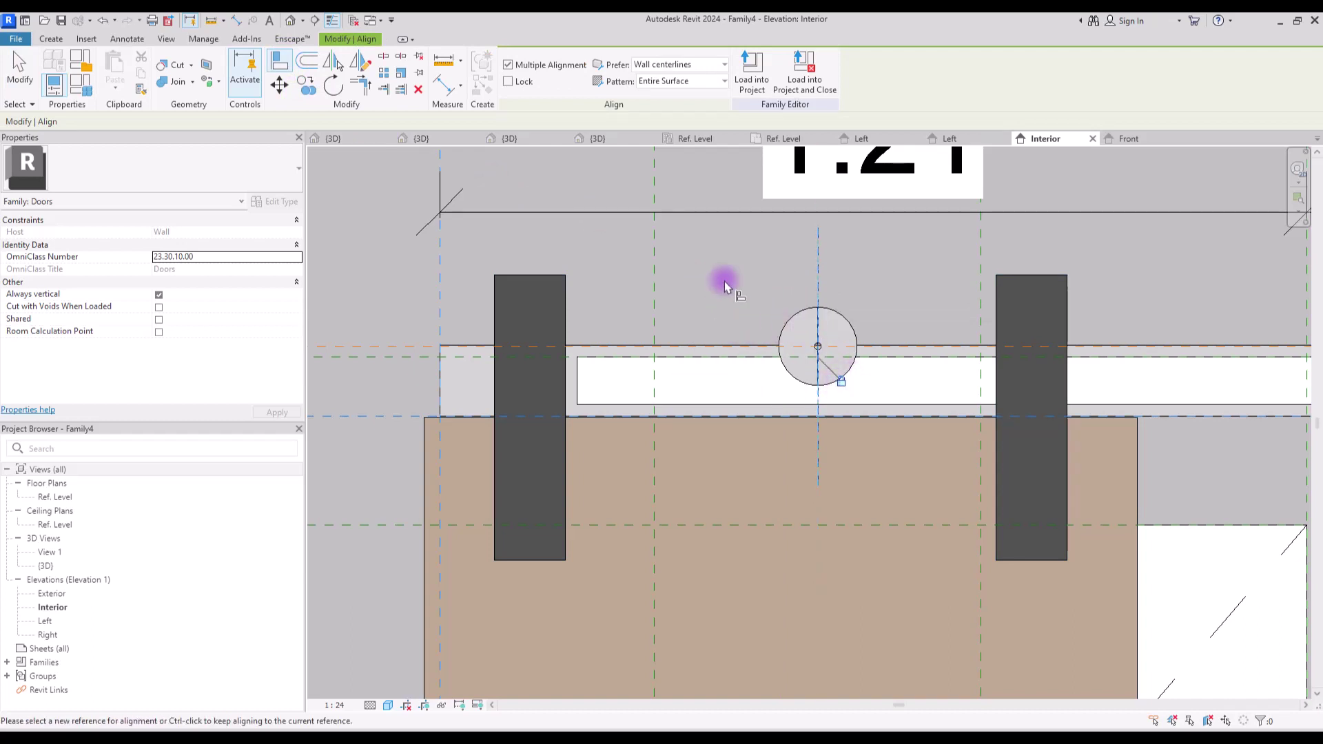
left_click(830, 274)
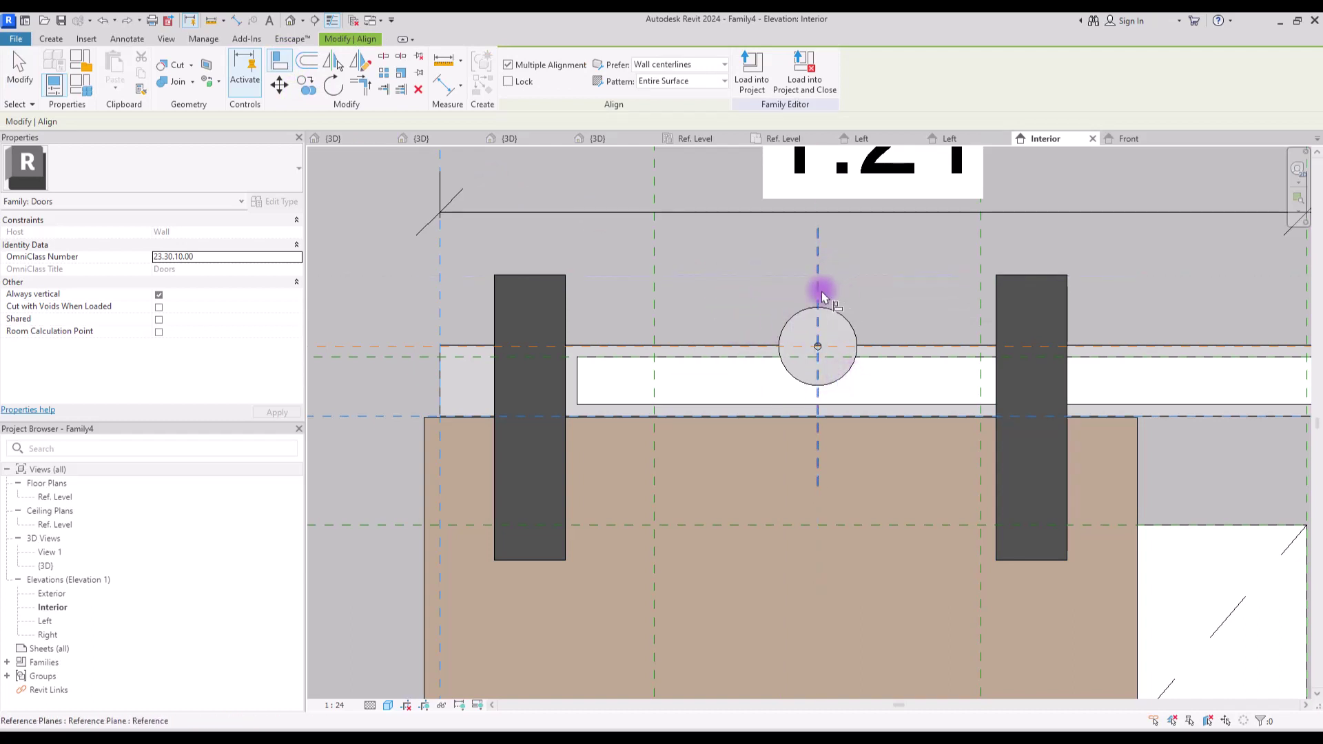
left_click(531, 307)
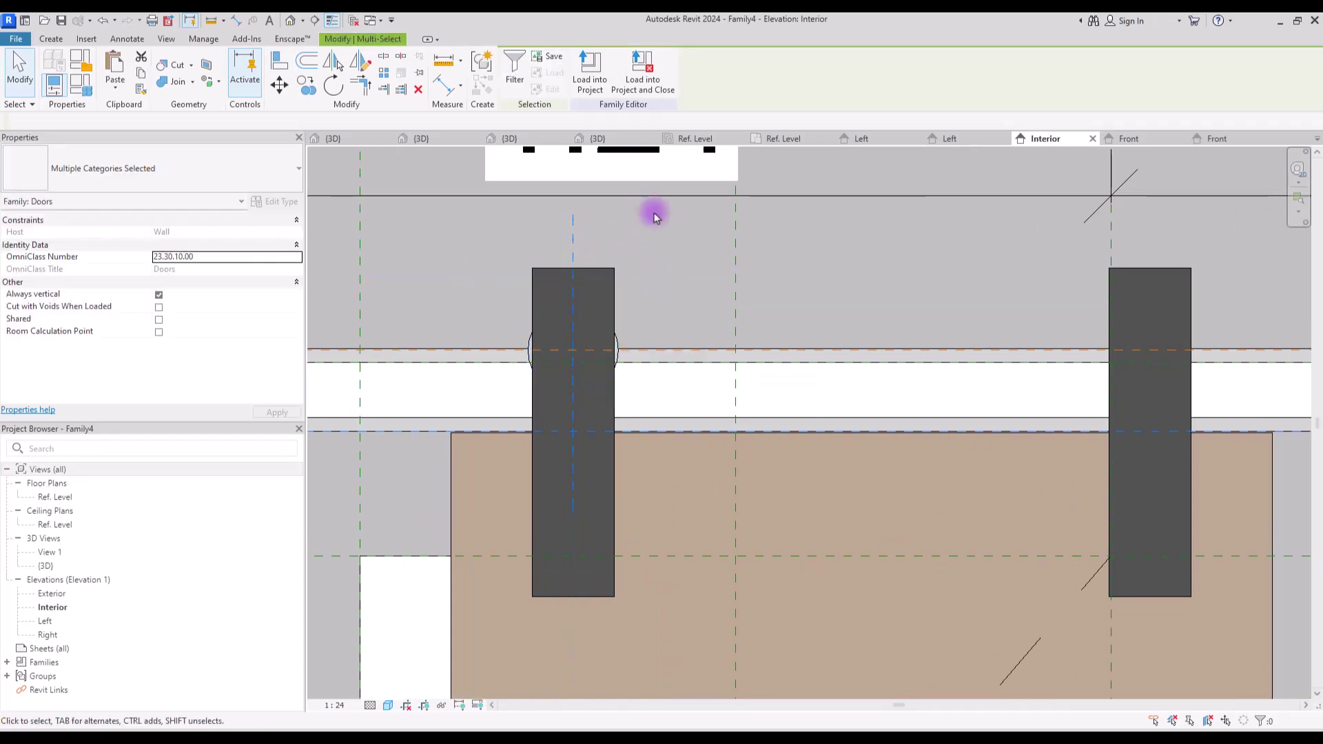
Draw a second vertical reference plane in the Blue subcategory between the holders, close to the door's second holder.
left_click(51, 39)
left_click(709, 61)
left_click(1057, 216)
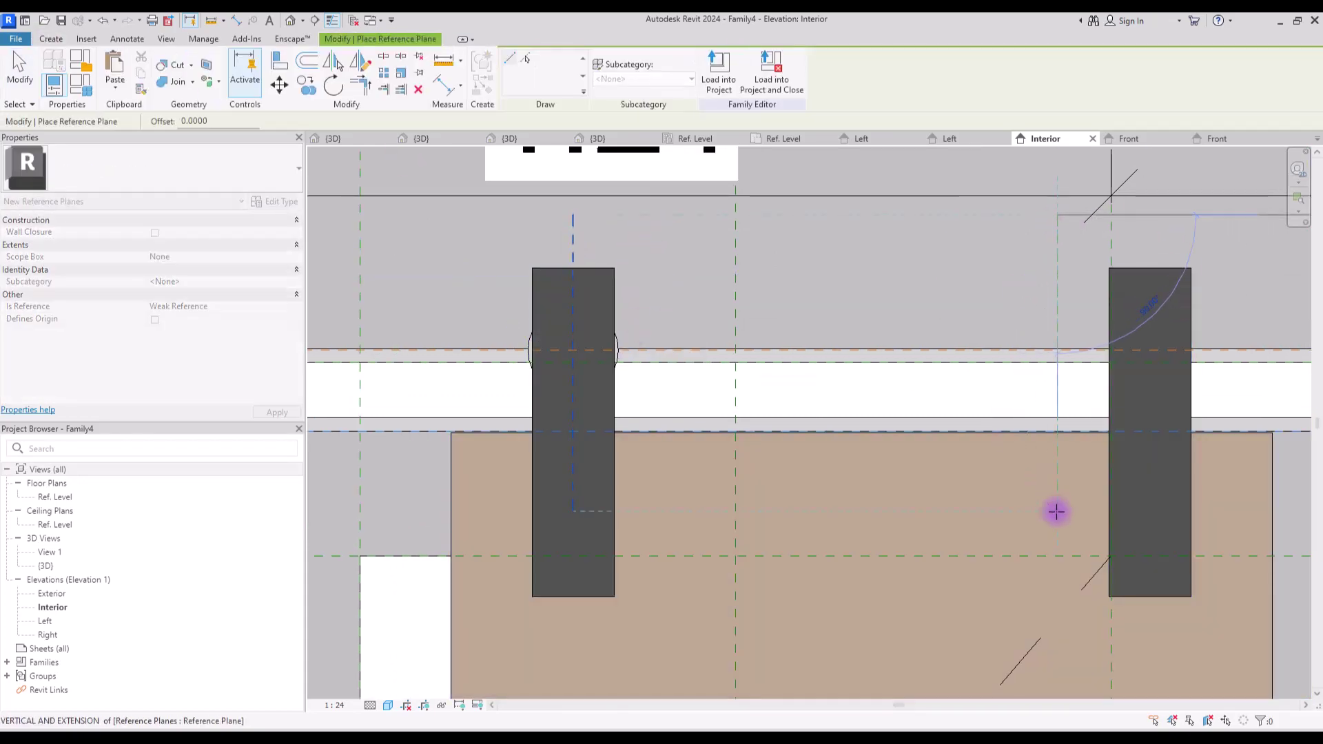
left_click(1056, 511)
key("Escape")
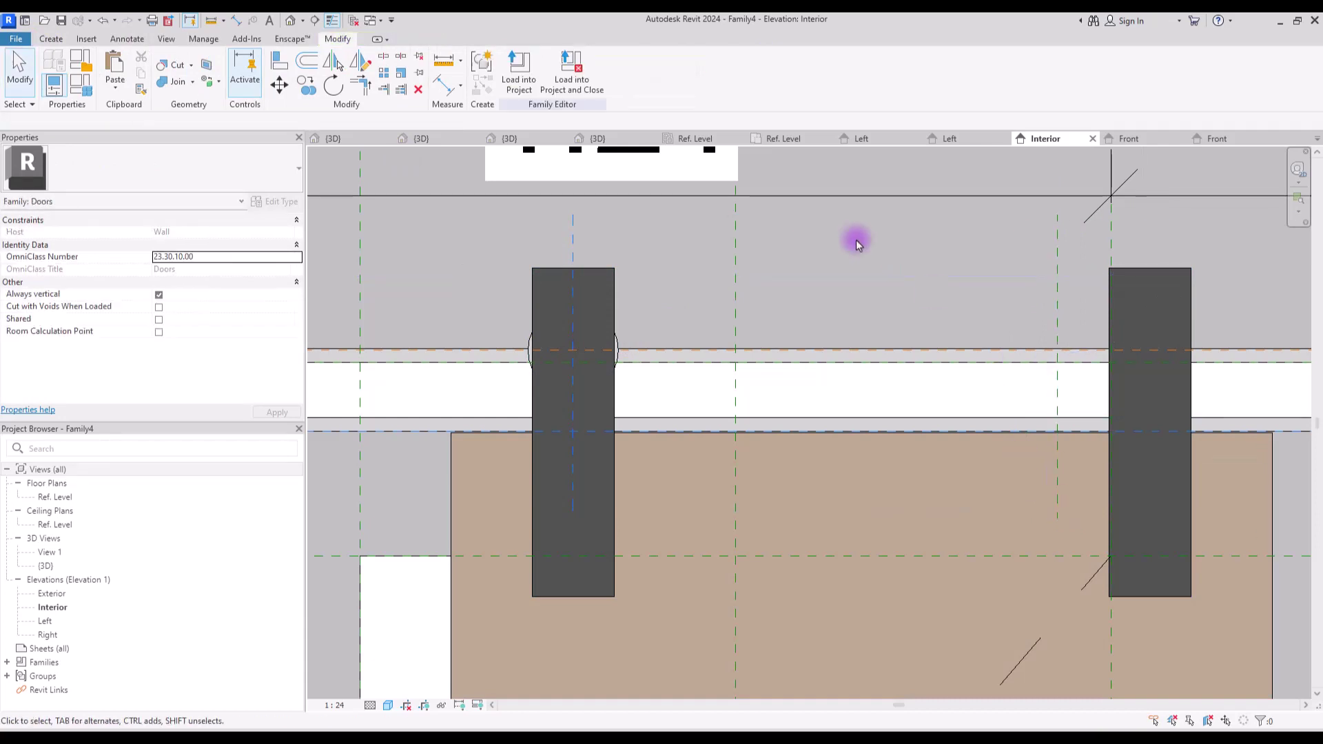
Align the new blue reference plane to the centre of the door's second holder and lock it.
left_click(280, 69)
left_click(1149, 301)
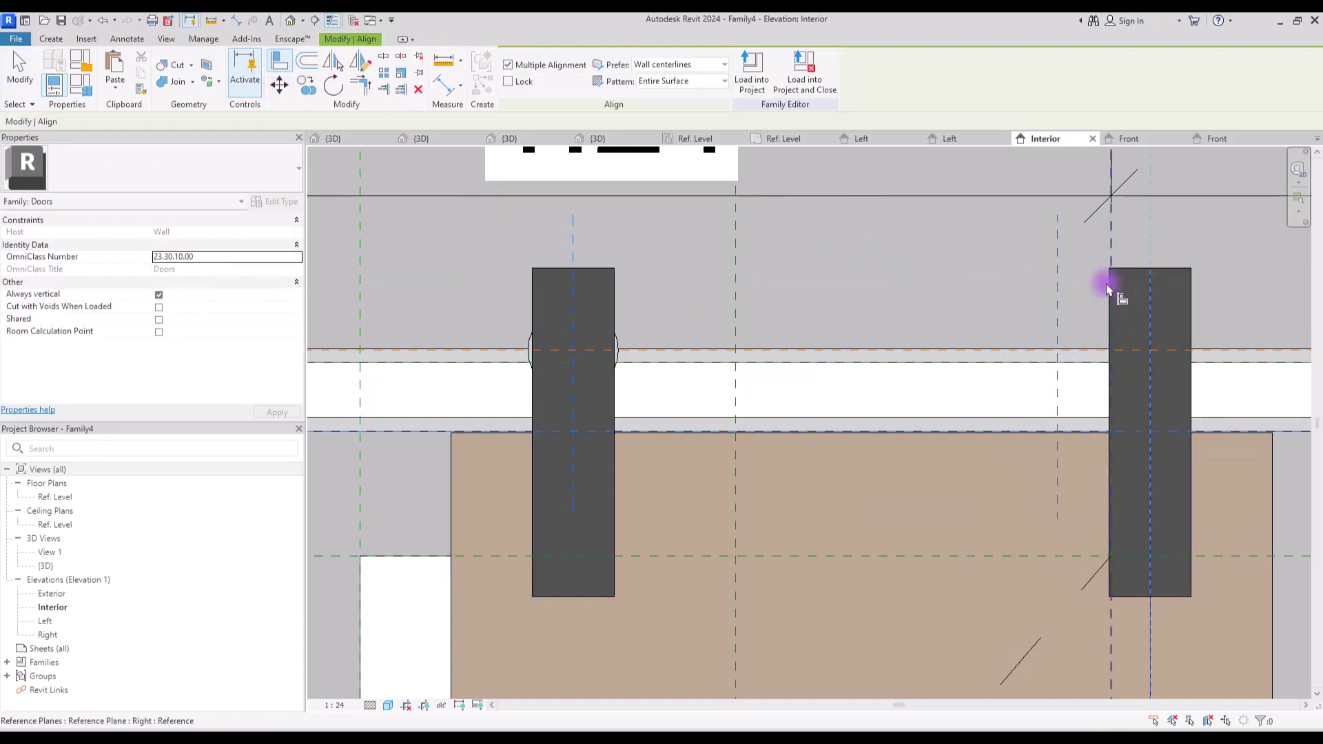
left_click(1058, 283)
key("Escape")
key("Escape")
Copy the roller, paste it aligned to the same place, and move the copy along the rail between the two holders.
left_click(616, 345)
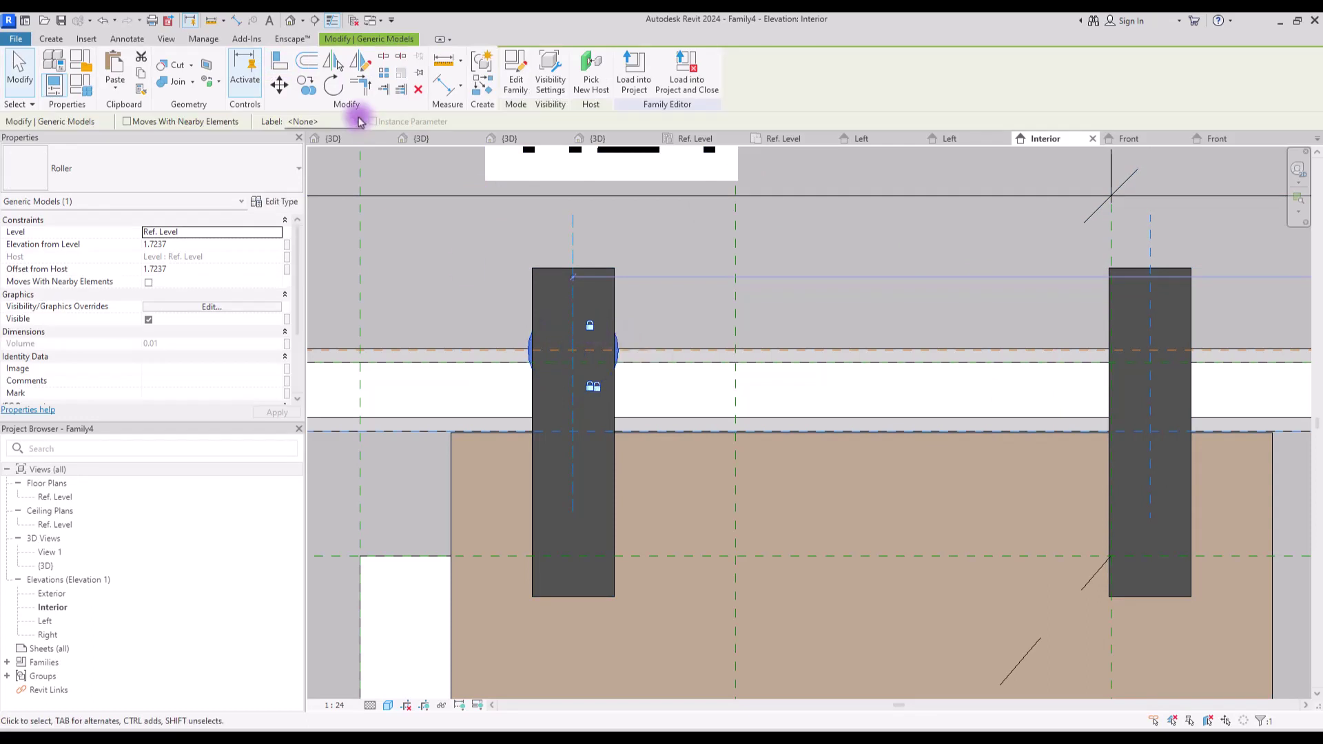
left_click(119, 87)
left_click(131, 221)
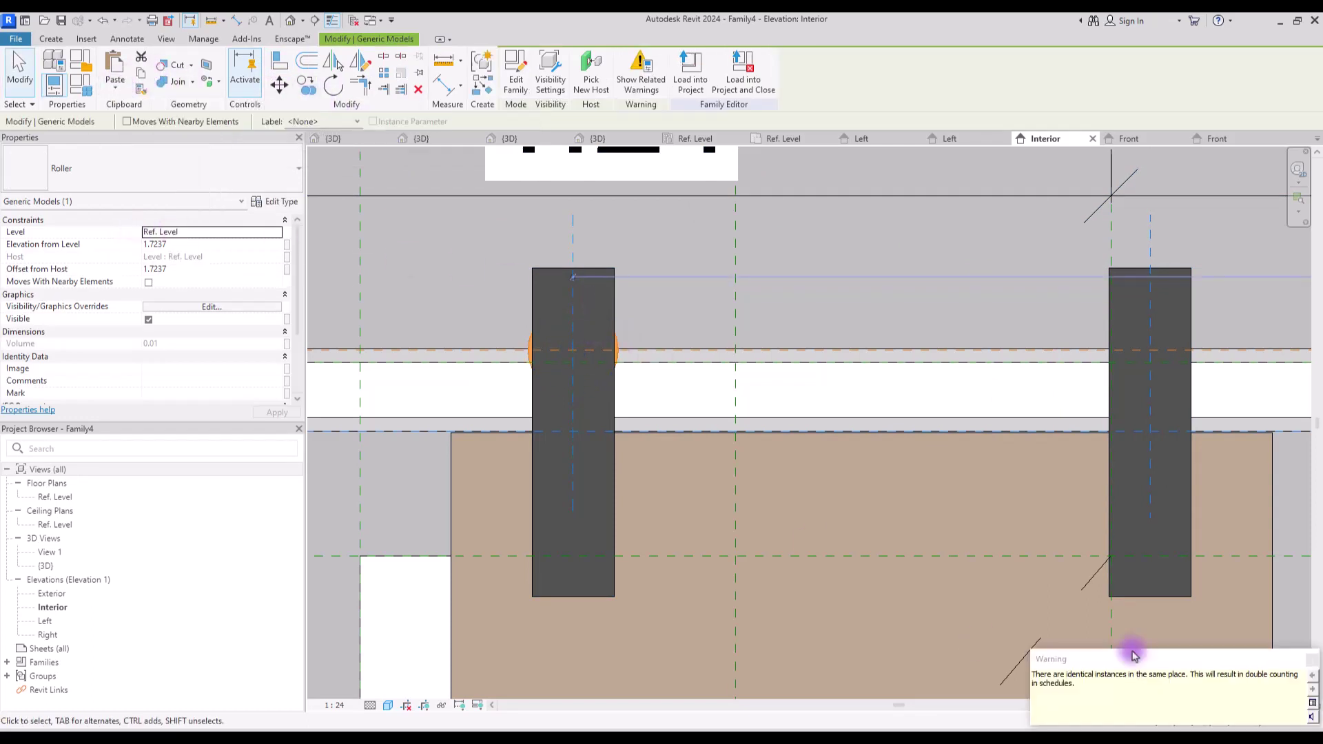
left_click(279, 85)
left_click(572, 253)
left_click(881, 252)
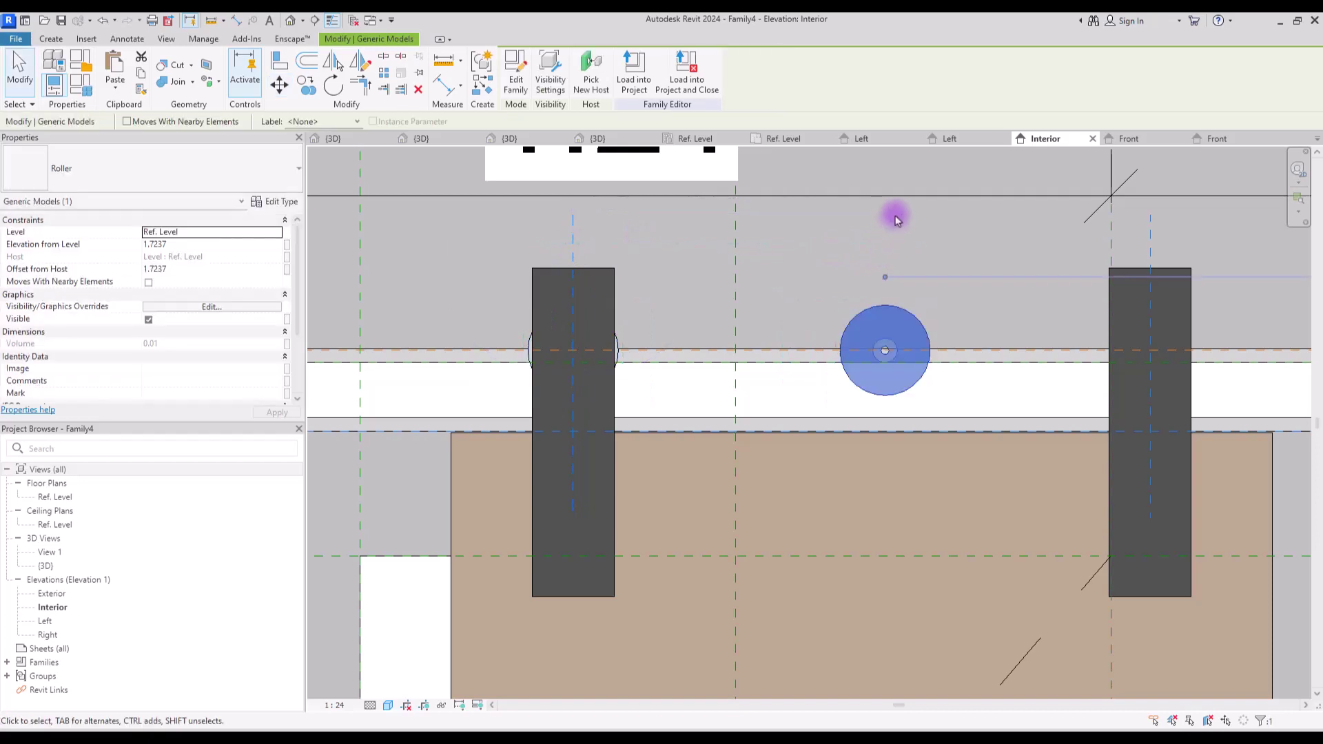
left_click(894, 219)
Align the copied roller's centre to the second holder's blue reference plane and lock it.
left_click(279, 60)
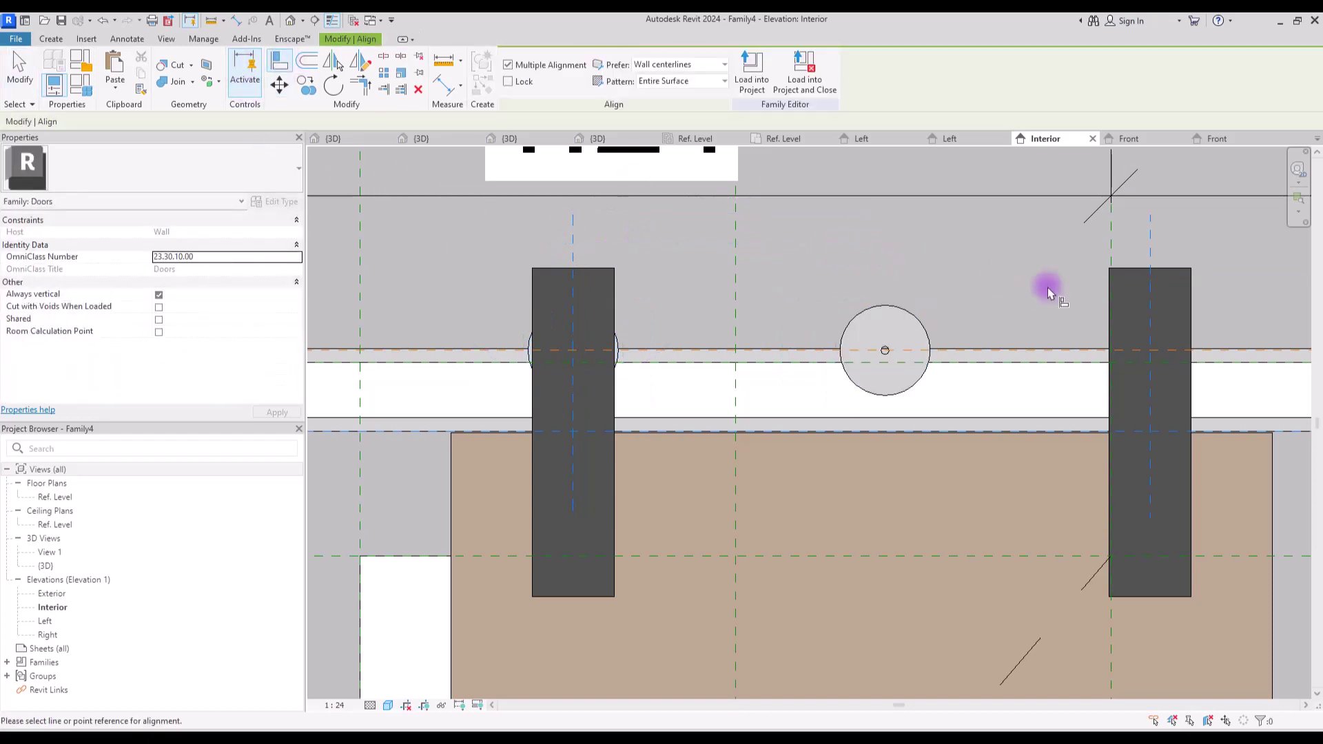
left_click(1147, 243)
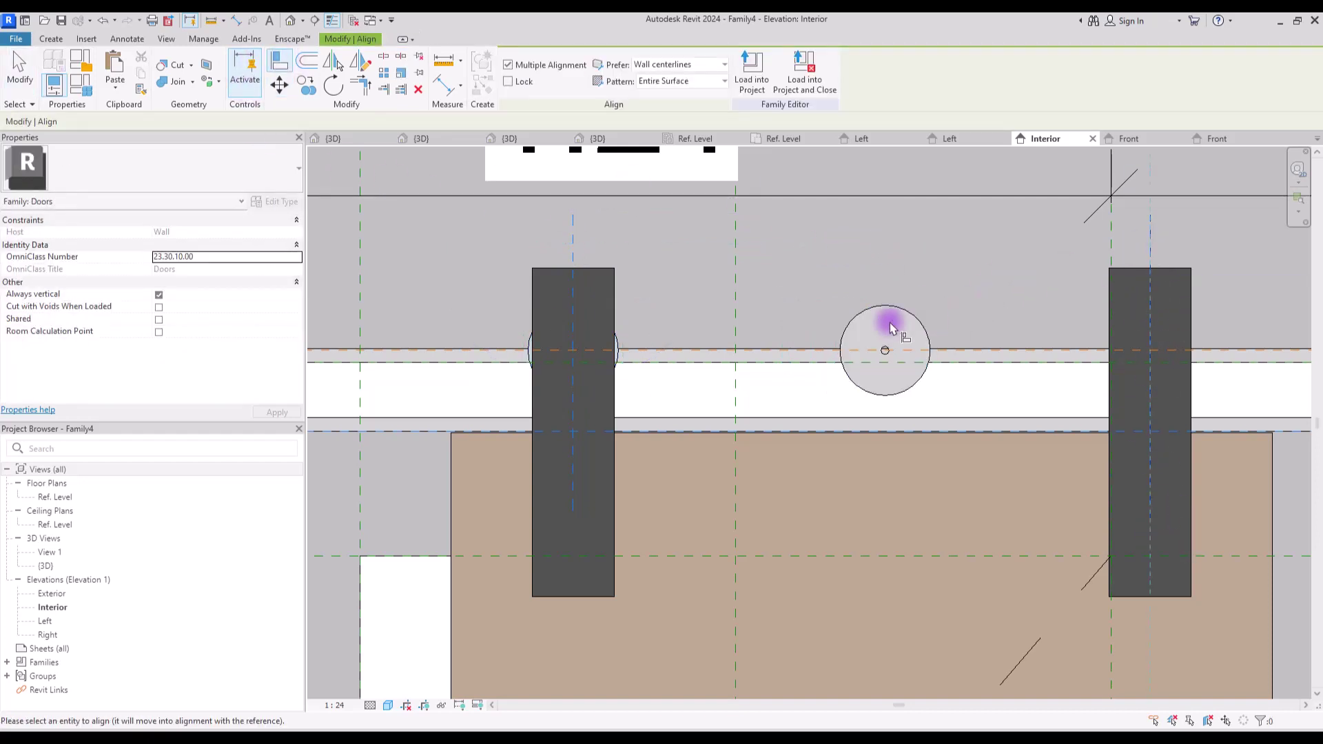
left_click(887, 329)
key("Escape")
key("Escape")
Nudge both holders' blue reference planes along the rail to about 0.45 from the opening's edge to test the locked door and rollers.
scroll(717, 250, "down", 3)
left_click(648, 251)
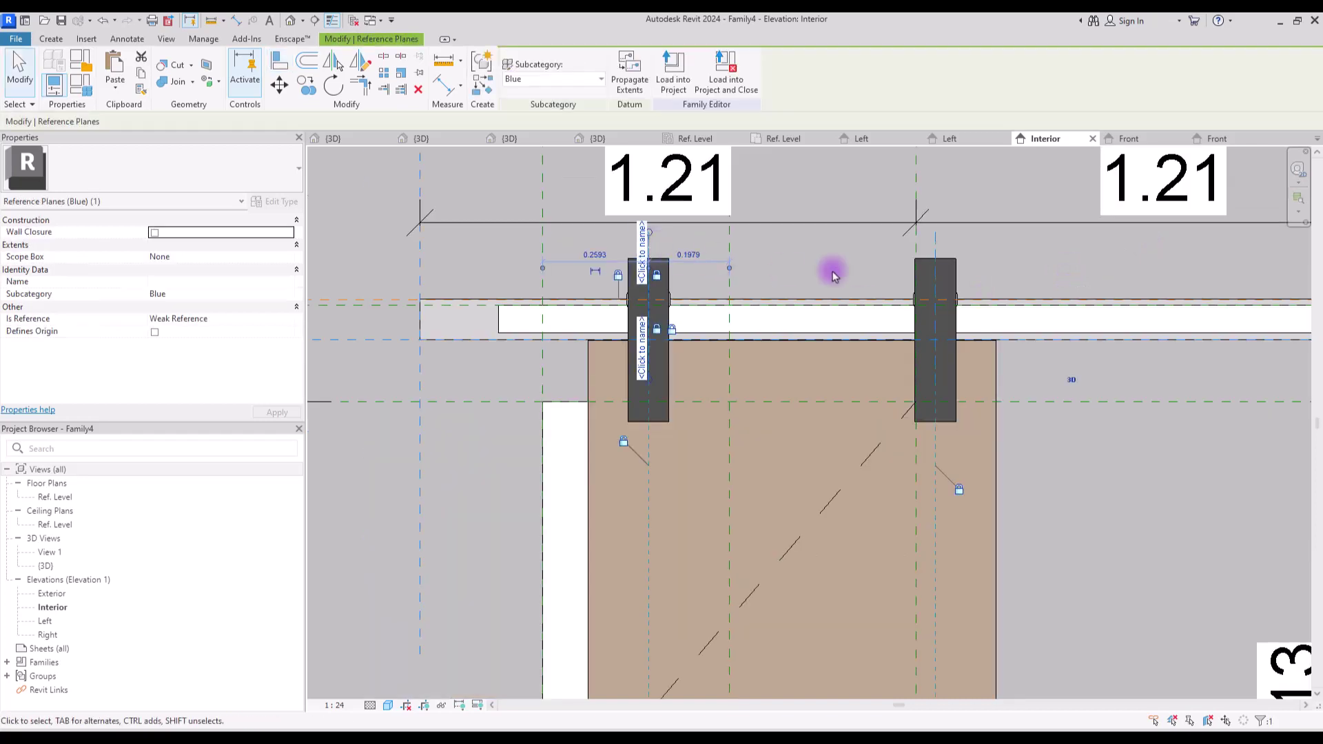
left_click(934, 243, "ctrl")
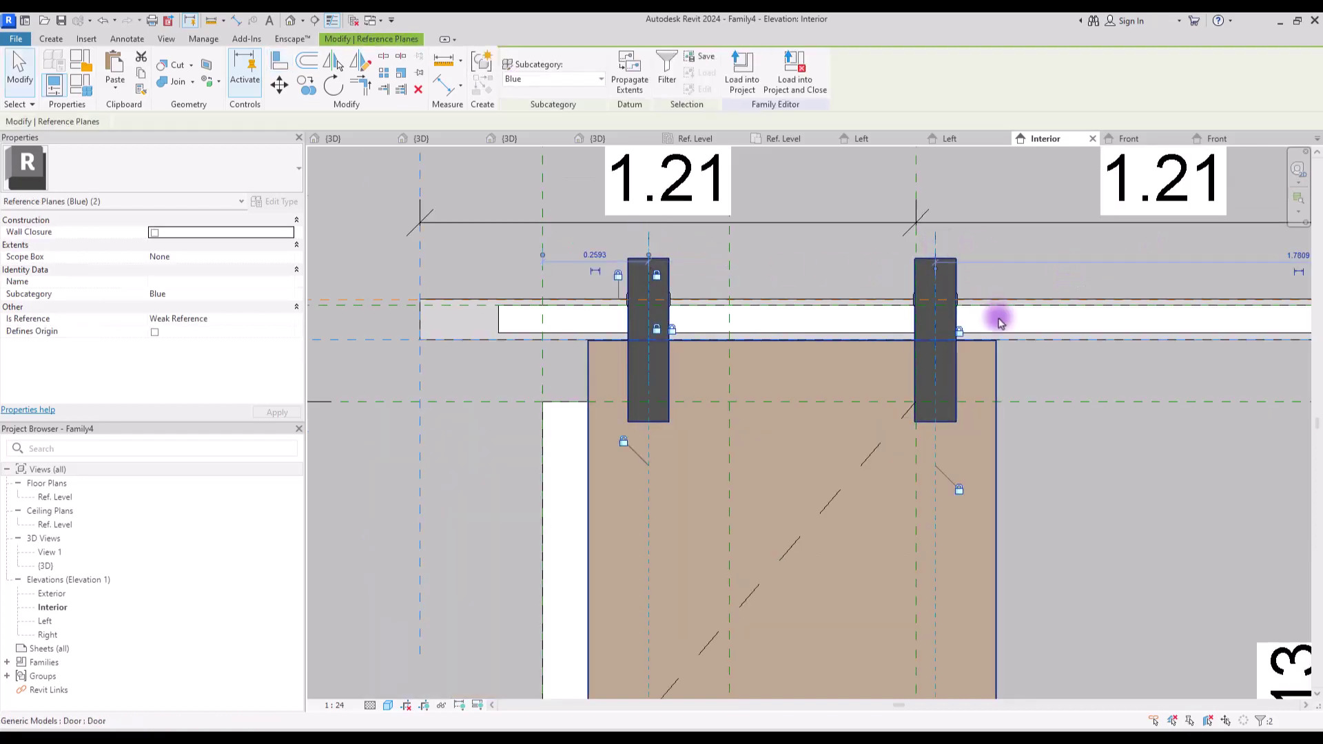
key("Right")
key("Right")
key("Right")
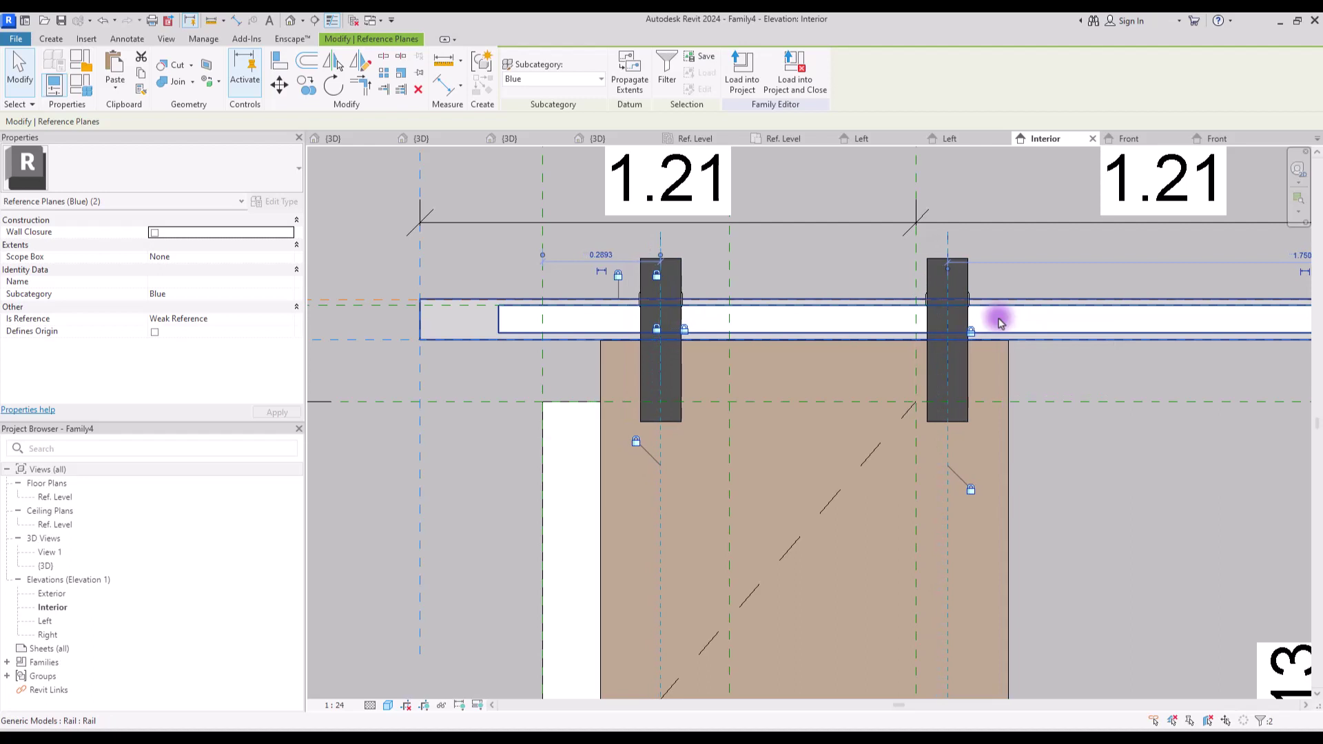
key("Right")
key("Right")
key("Right")
key("Right")
key("Right")
key("Right")
key("Right")
key("Right")
key("Right")
key("Right")
key("Right")
key("Right")
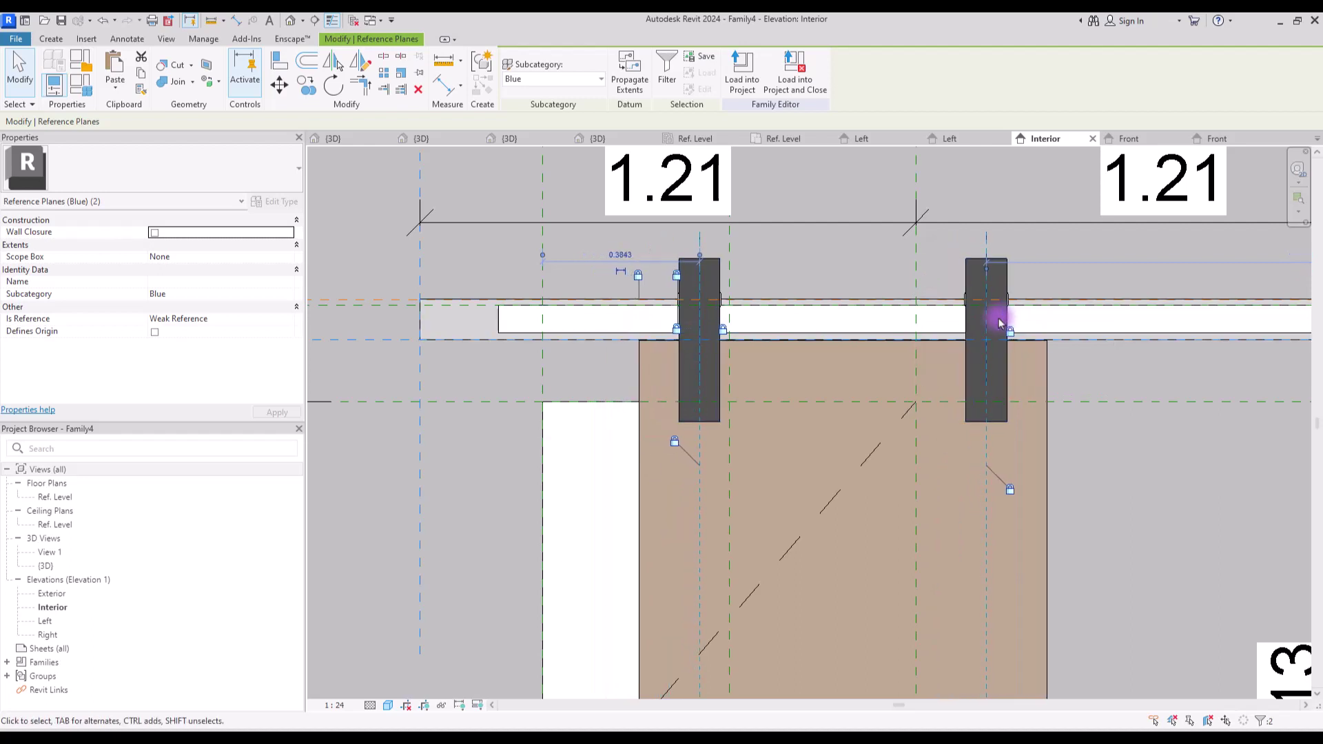
key("Right")
key("Right")
key("Right")
key("Right")
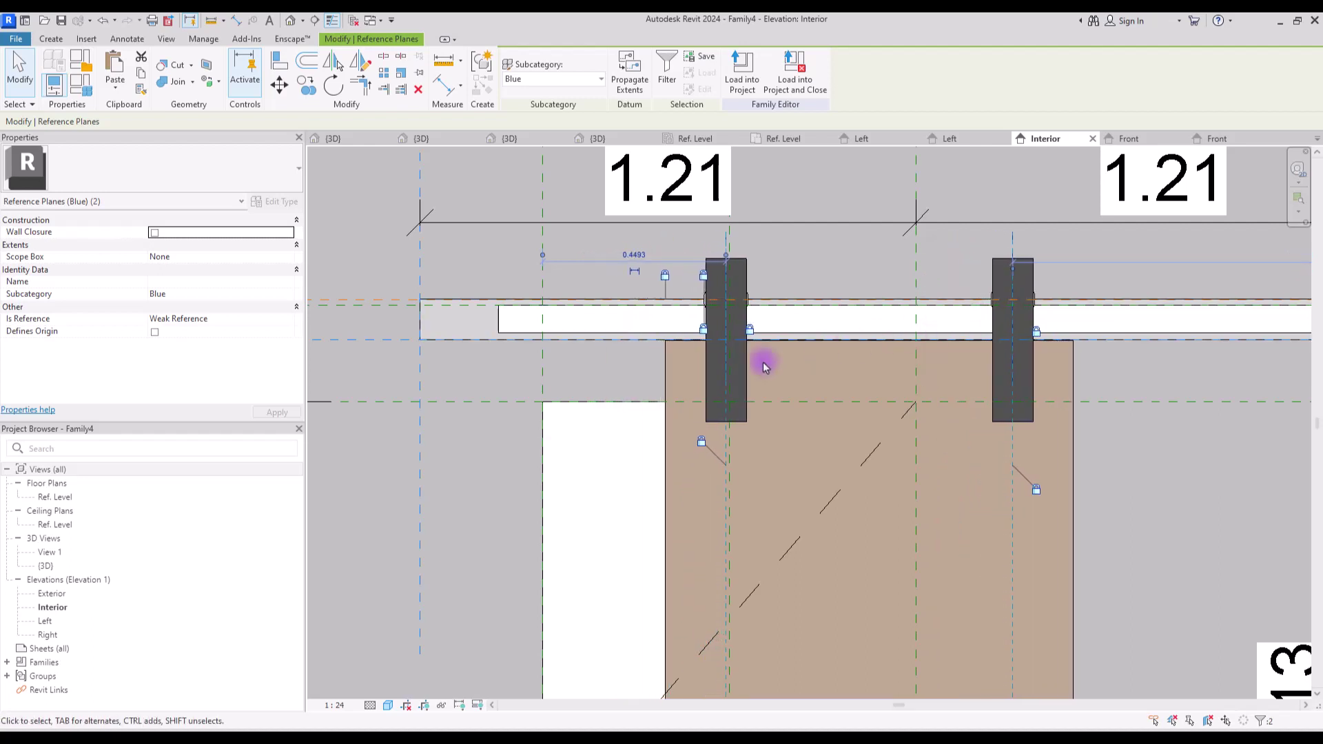
Review the dimension parameters of the nested door type and cancel the pending change.
scroll(786, 359, "down", 4)
left_click(804, 358)
left_click(262, 198)
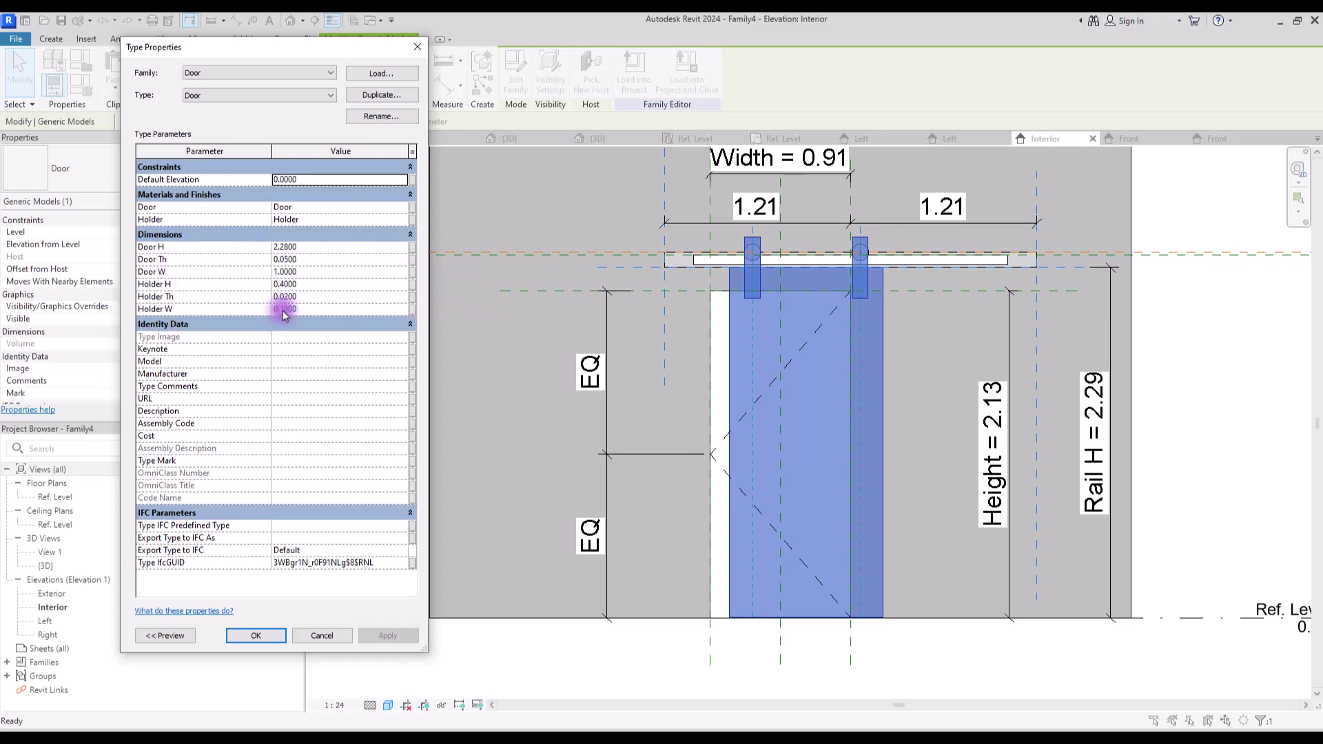
key("Return")
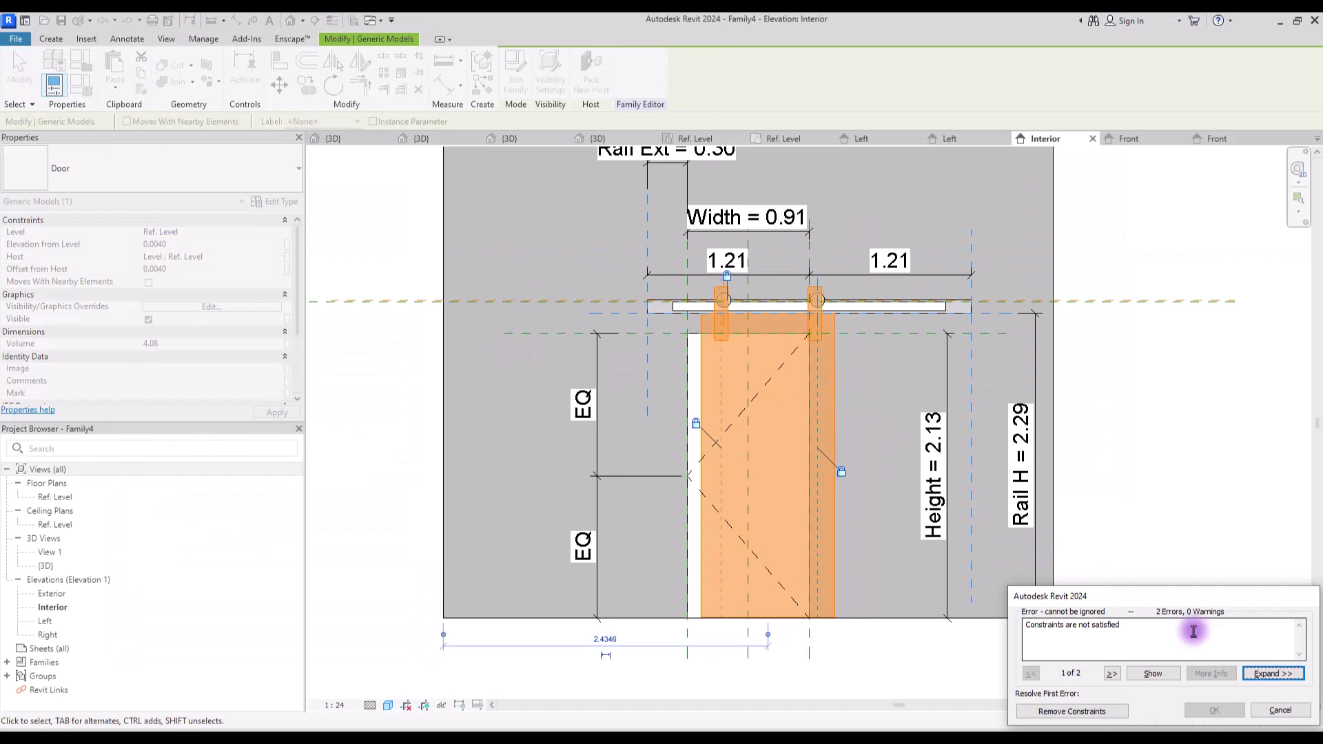
left_click(1280, 710)
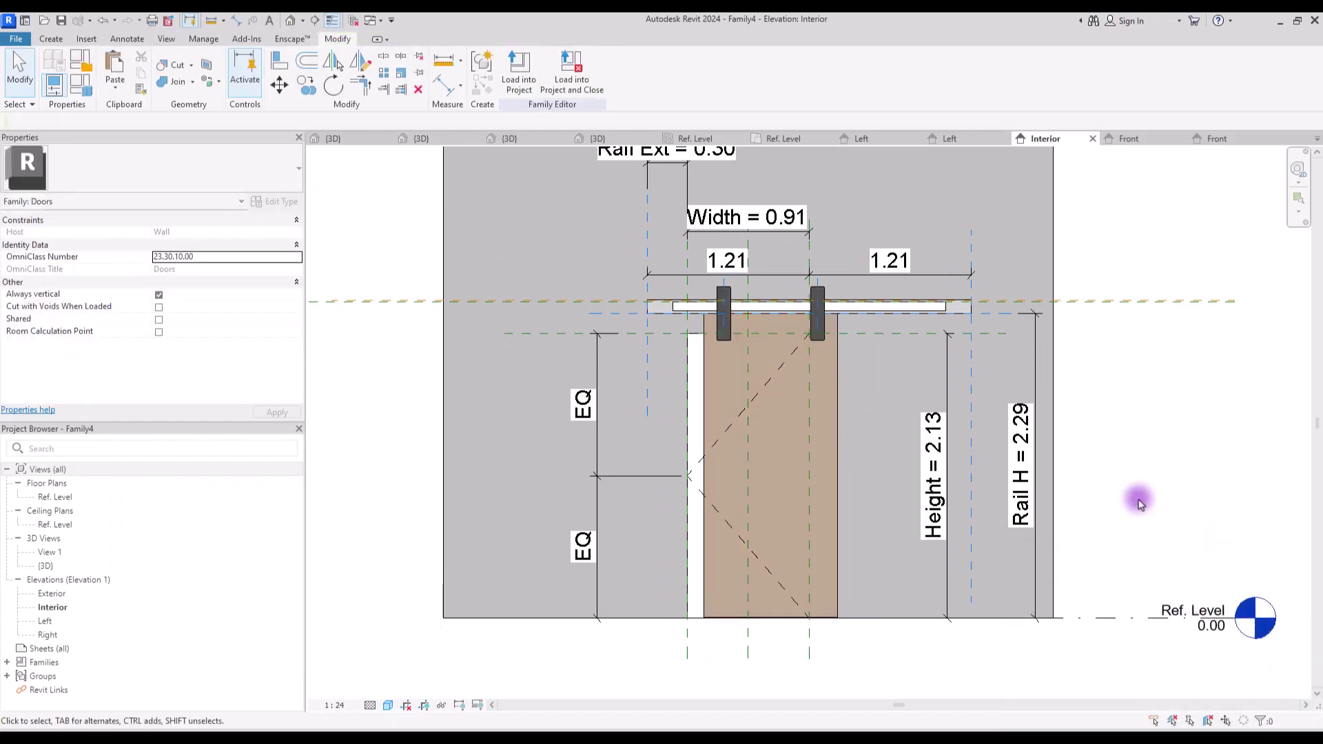
Add an aligned dimension between the two blue reference planes at the holder centres, above the rail.
scroll(750, 330, "up", 3)
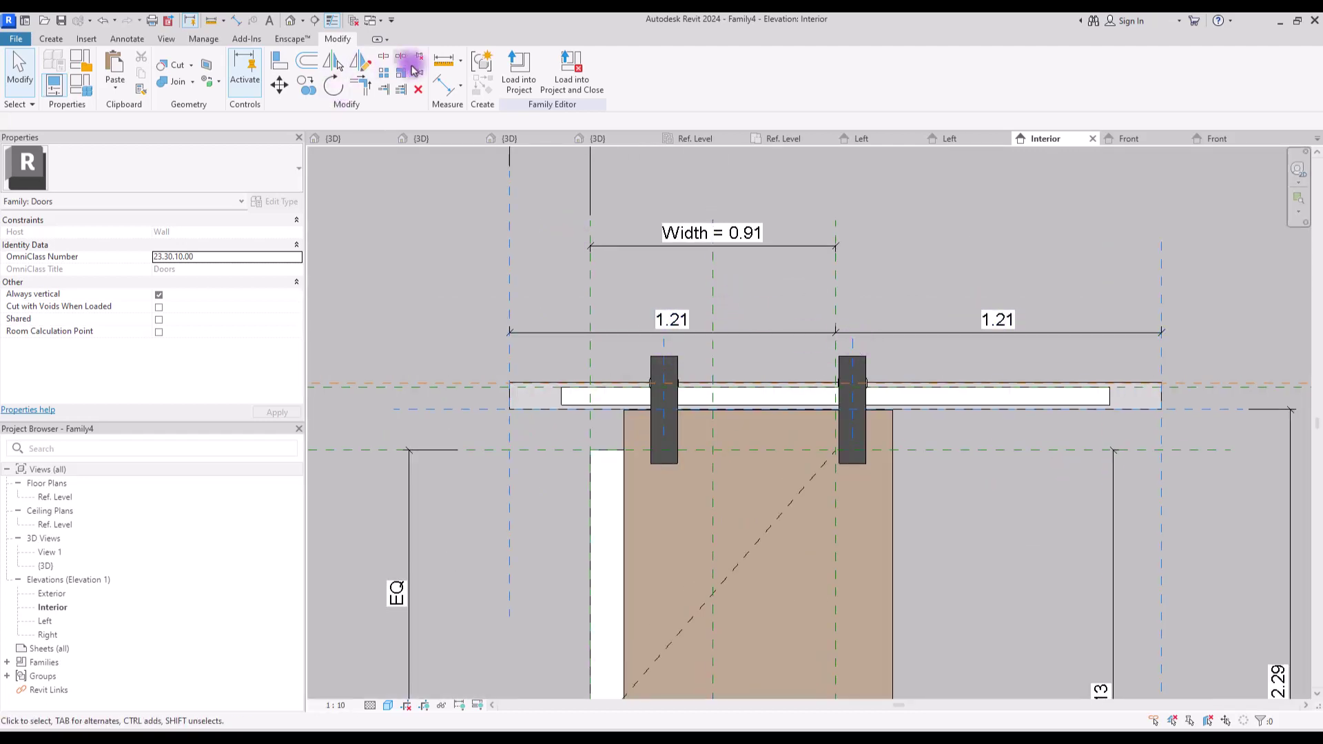
left_click(445, 85)
left_click(662, 352)
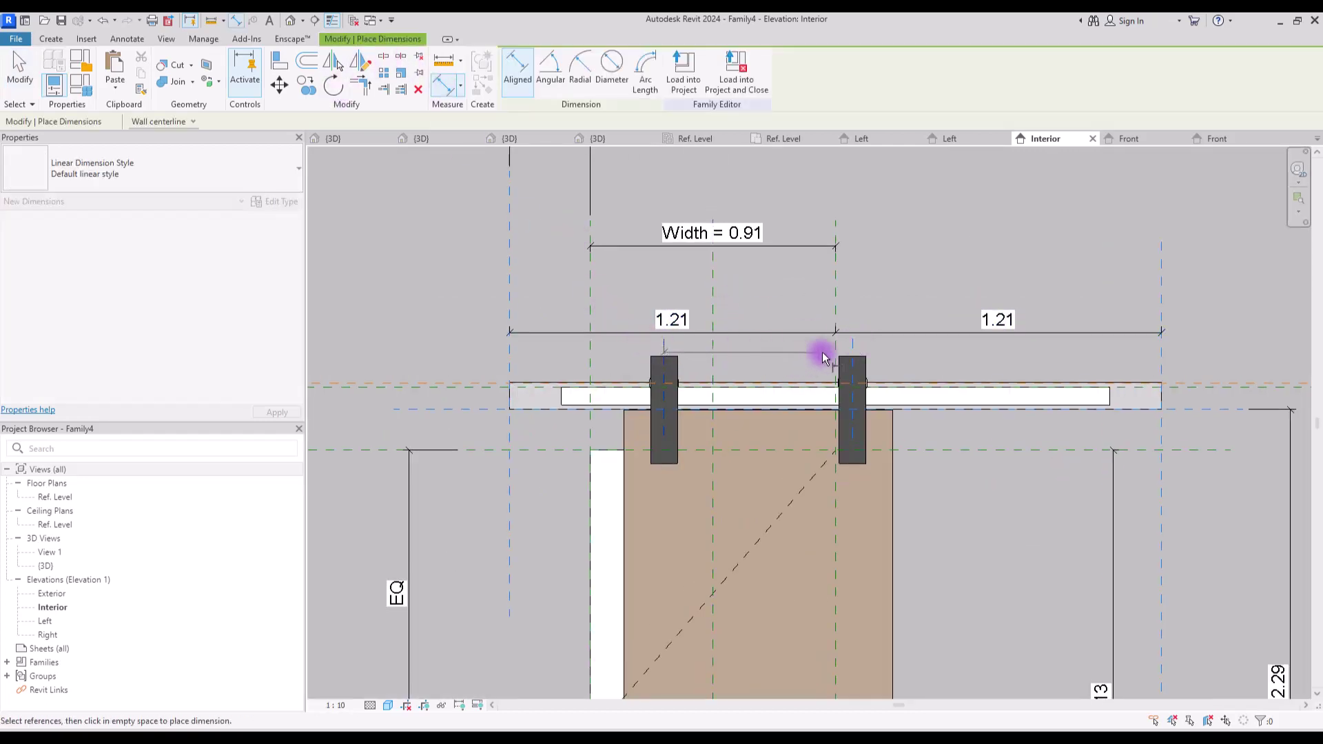
left_click(852, 346)
left_click(903, 274)
key("Escape")
key("Escape")
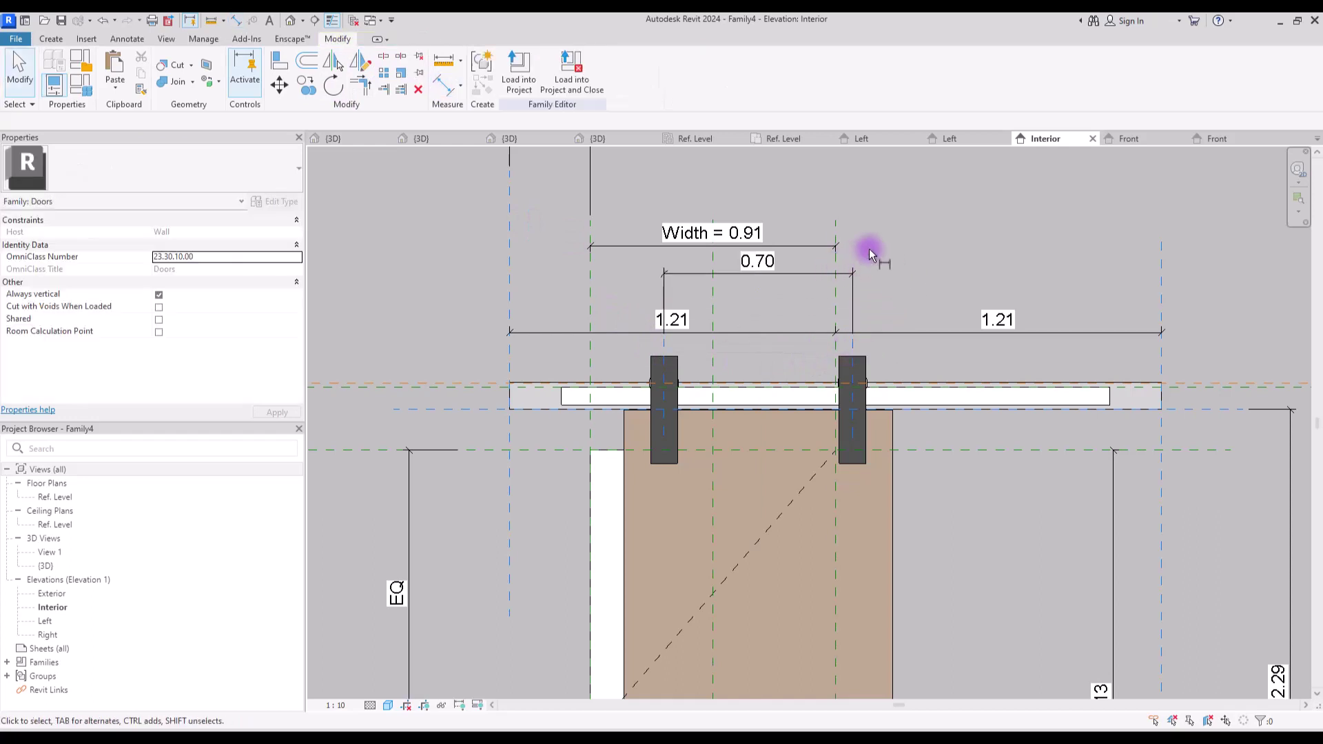
Nudge the first holder's blue reference plane along the rail to about 0.33 from the near edge of the opening.
left_click(661, 441)
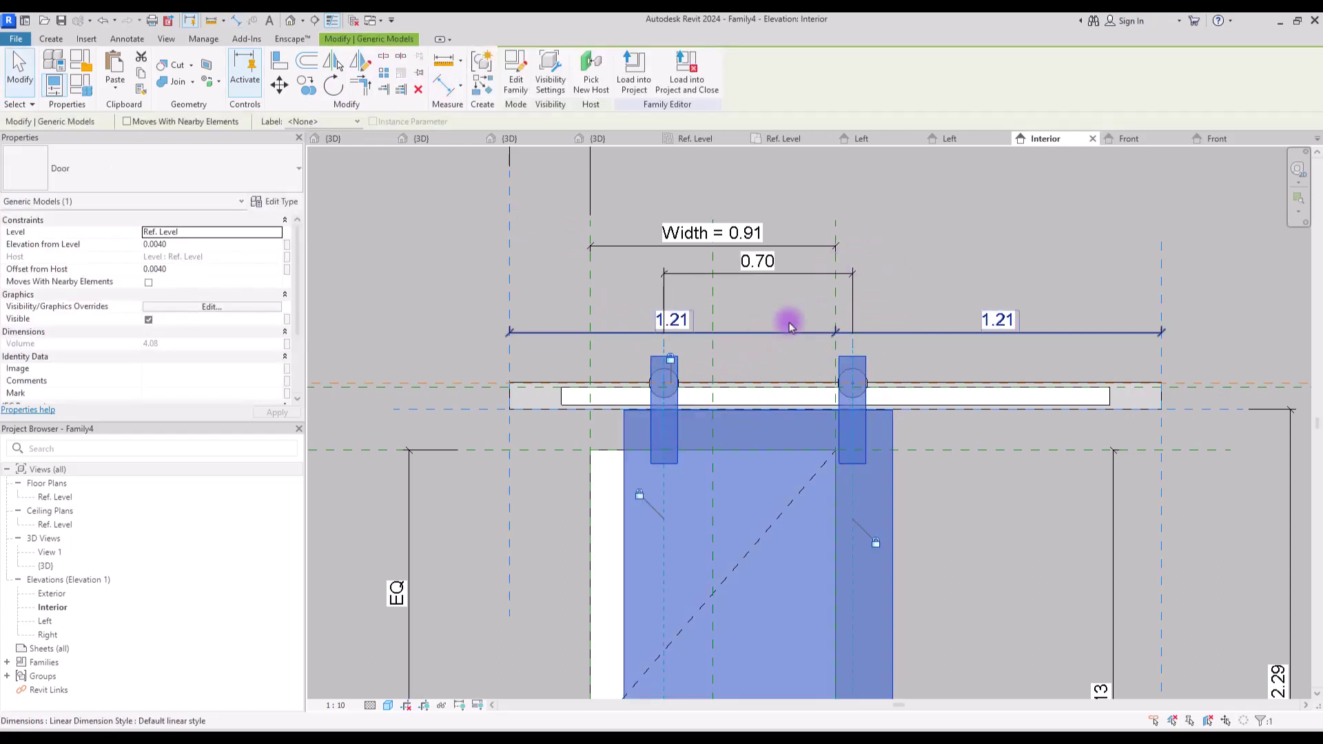
key("Escape")
left_click(664, 344)
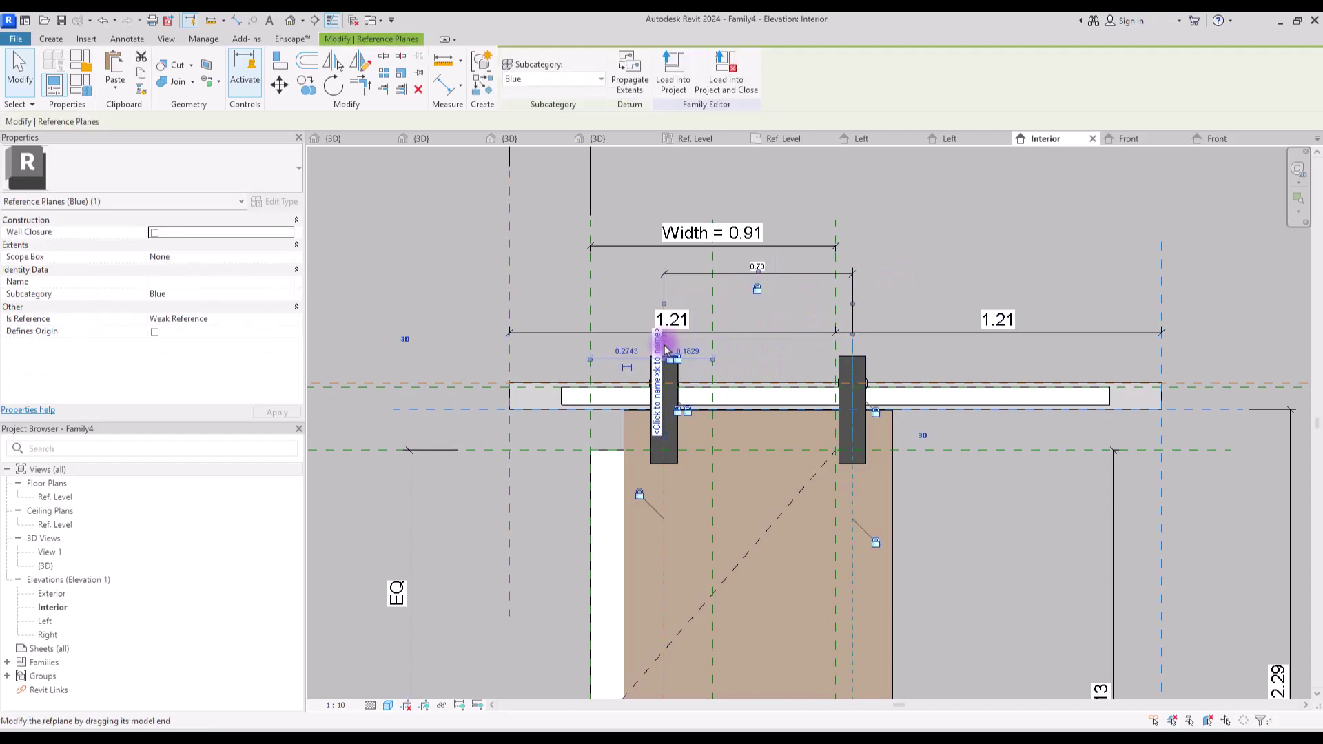
key("Right")
key("Right")
key("Right")
key("Right")
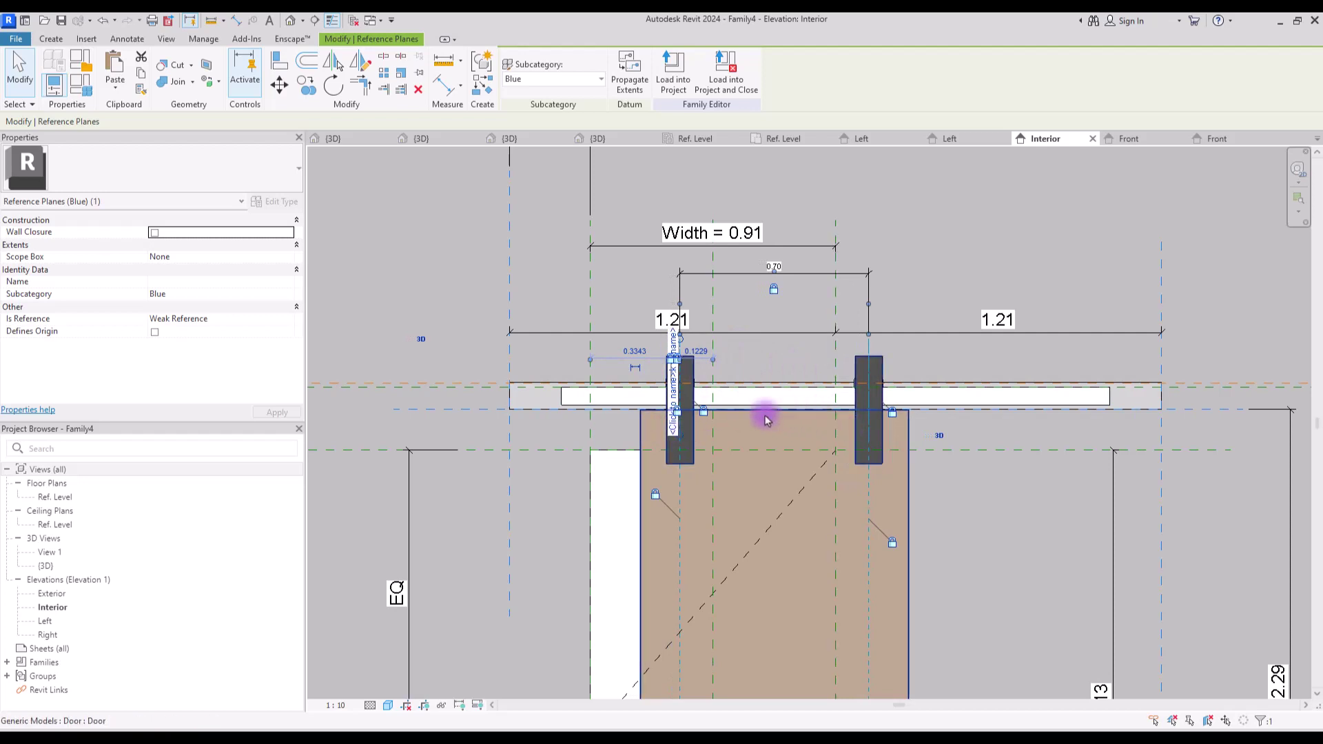
left_click(527, 186)
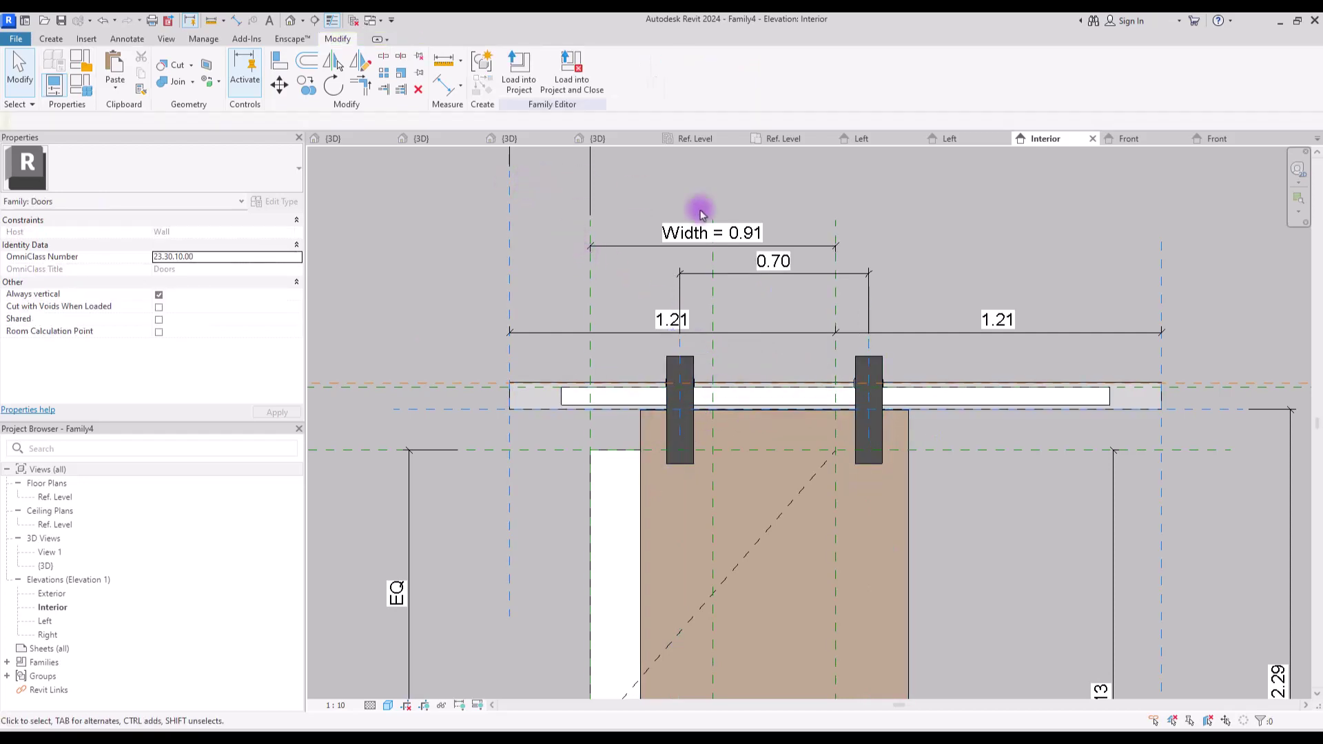
Add an aligned dimension from the first holder's blue reference plane to the reference plane at the near edge of the opening.
left_click(444, 90)
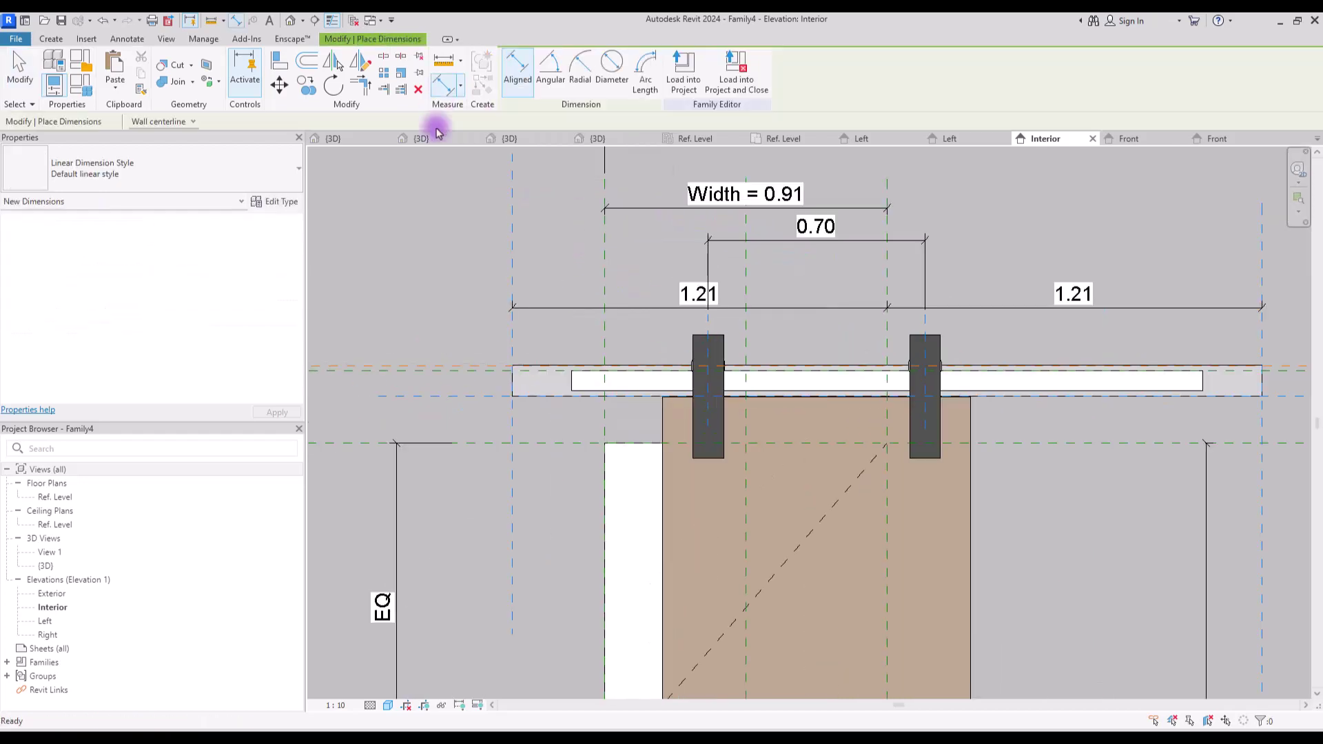
left_click(710, 325)
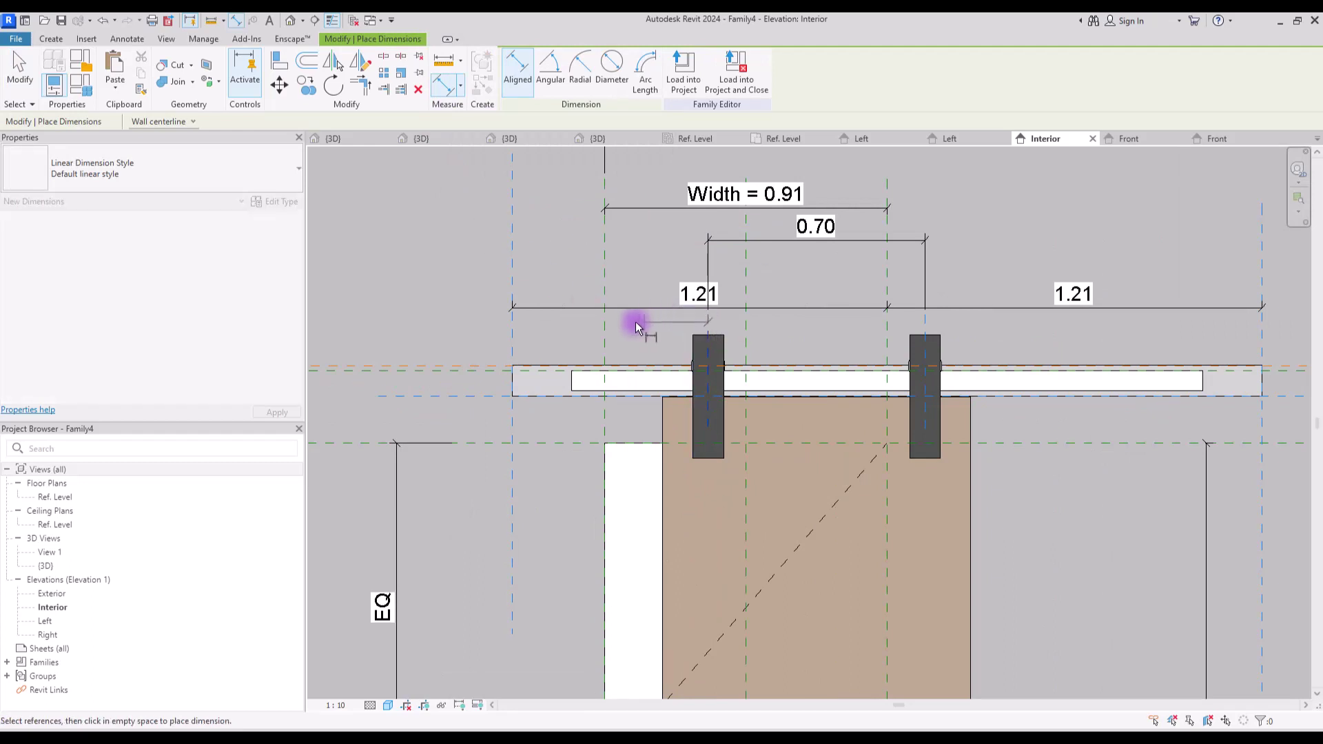
left_click(602, 324)
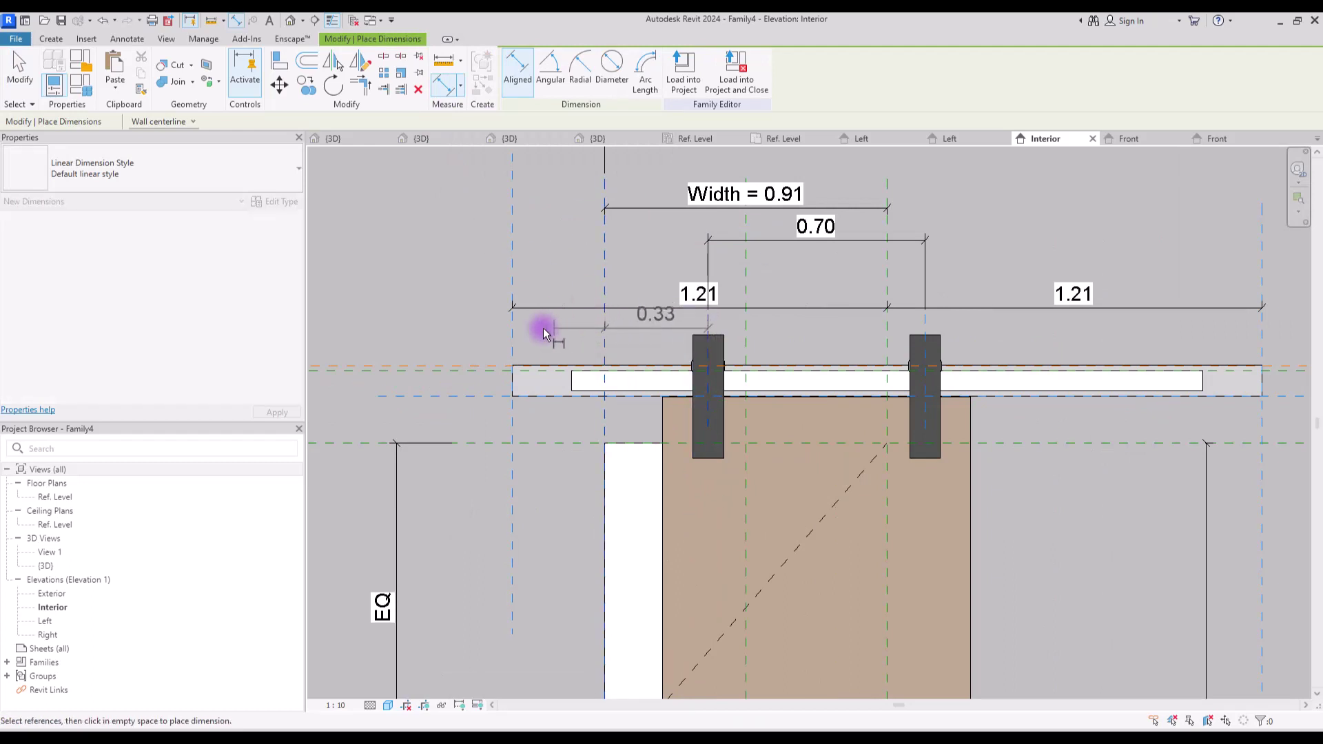
left_click(413, 328)
key("Escape")
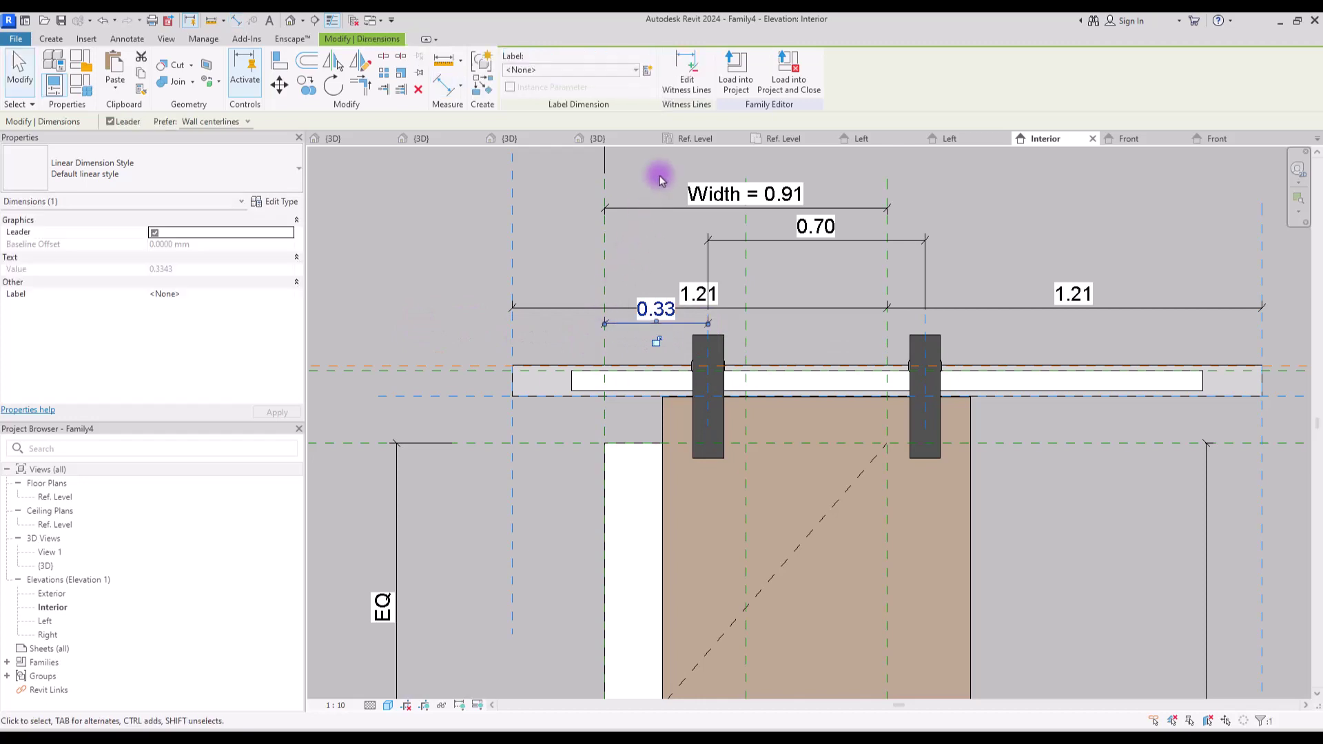
Label the dimension between the opening edge and the first holder with a new type family parameter named Openning.
left_click(649, 70)
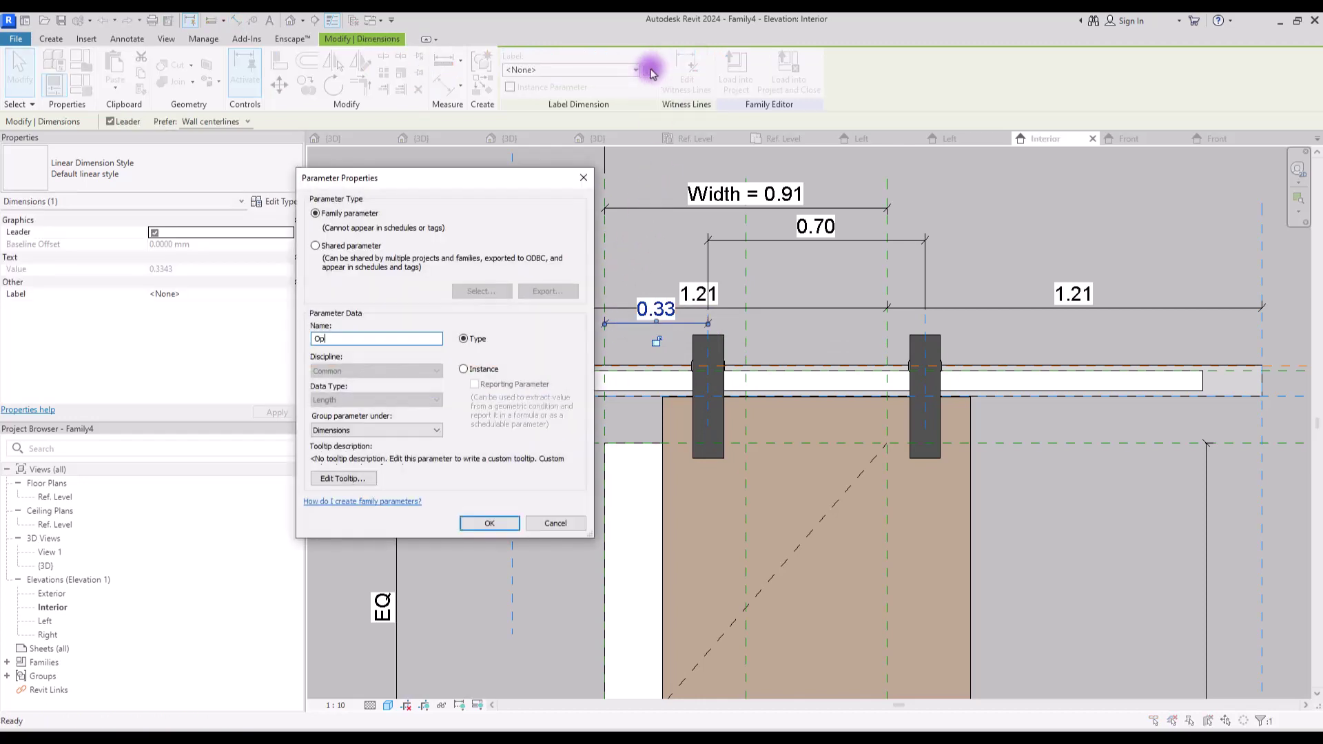
type("Openning")
key("Return")
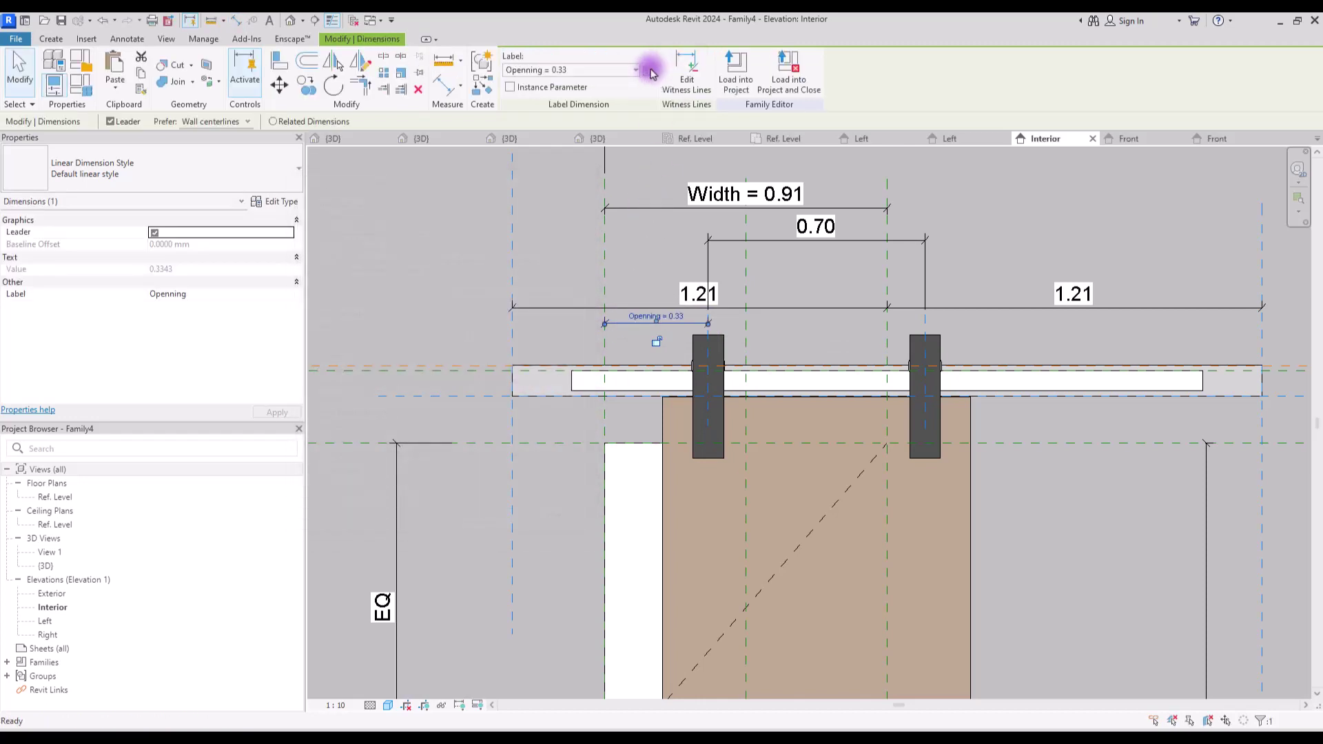
left_click(458, 295)
scroll(460, 226, "down", 2)
scroll(622, 345, "up", 2)
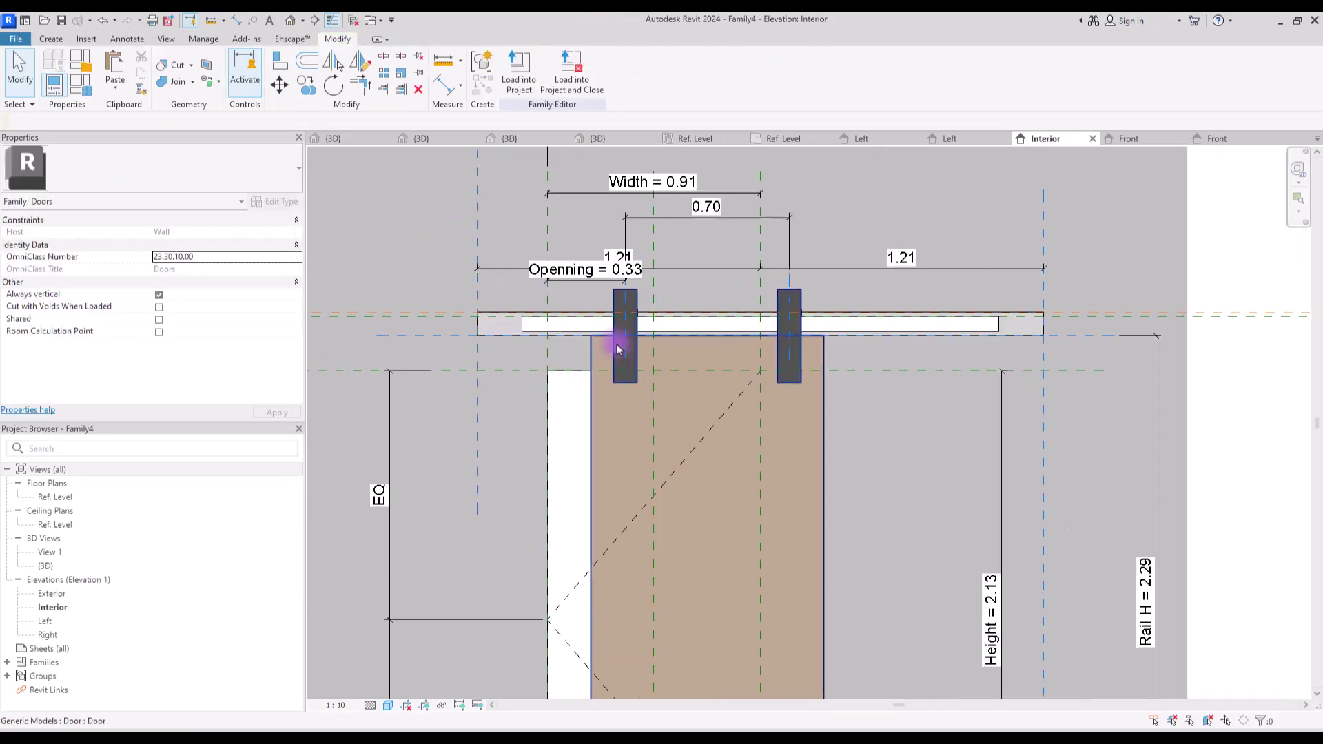
Test the Openning parameter in the family types by applying 0 and 1 in the Interior elevation.
scroll(739, 379, "down", 3)
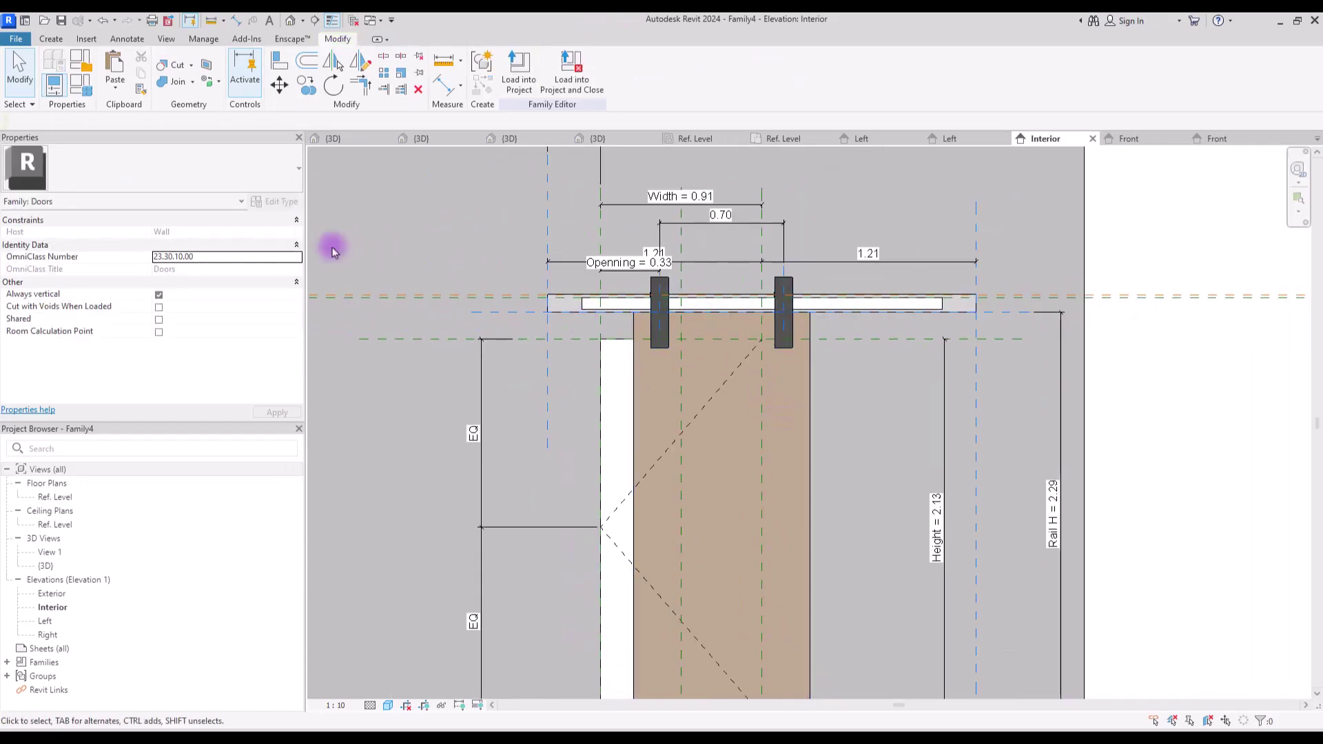
left_click(74, 91)
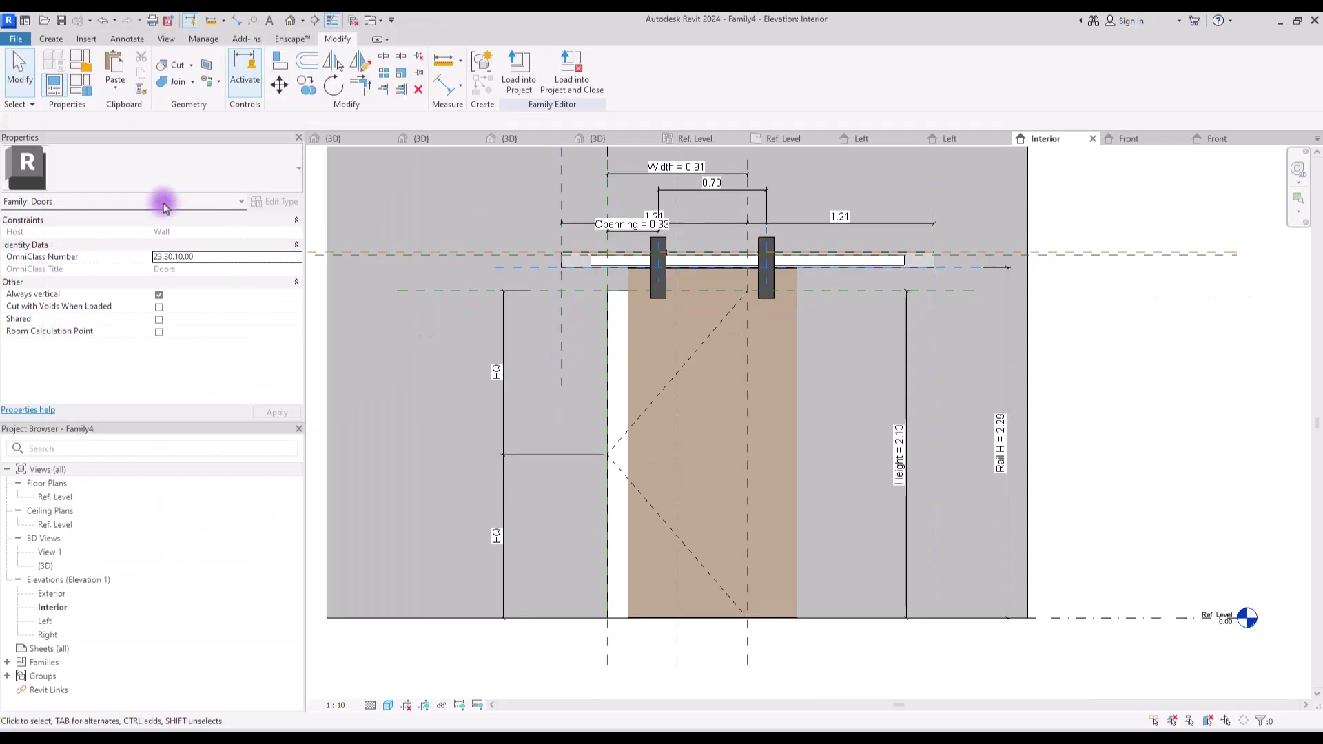
left_click(76, 88)
left_click(228, 234)
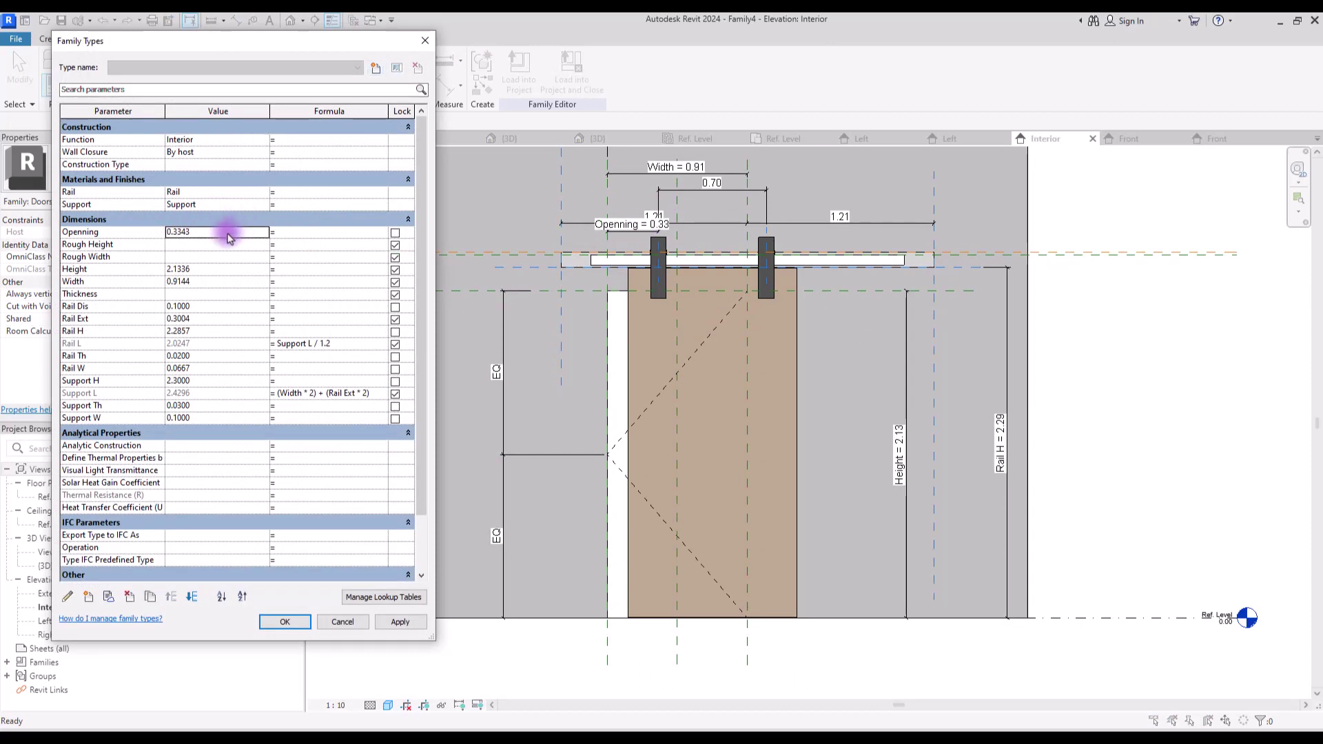
left_click(399, 622)
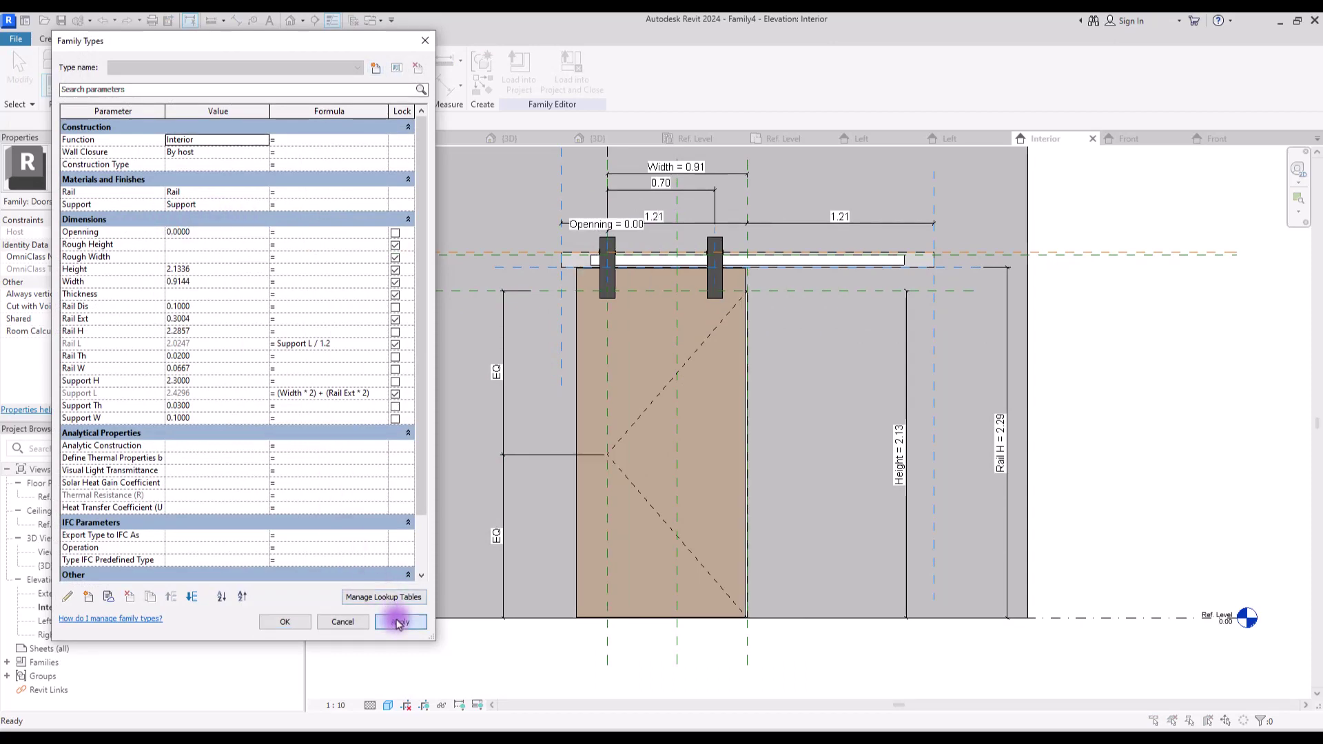
left_click(207, 231)
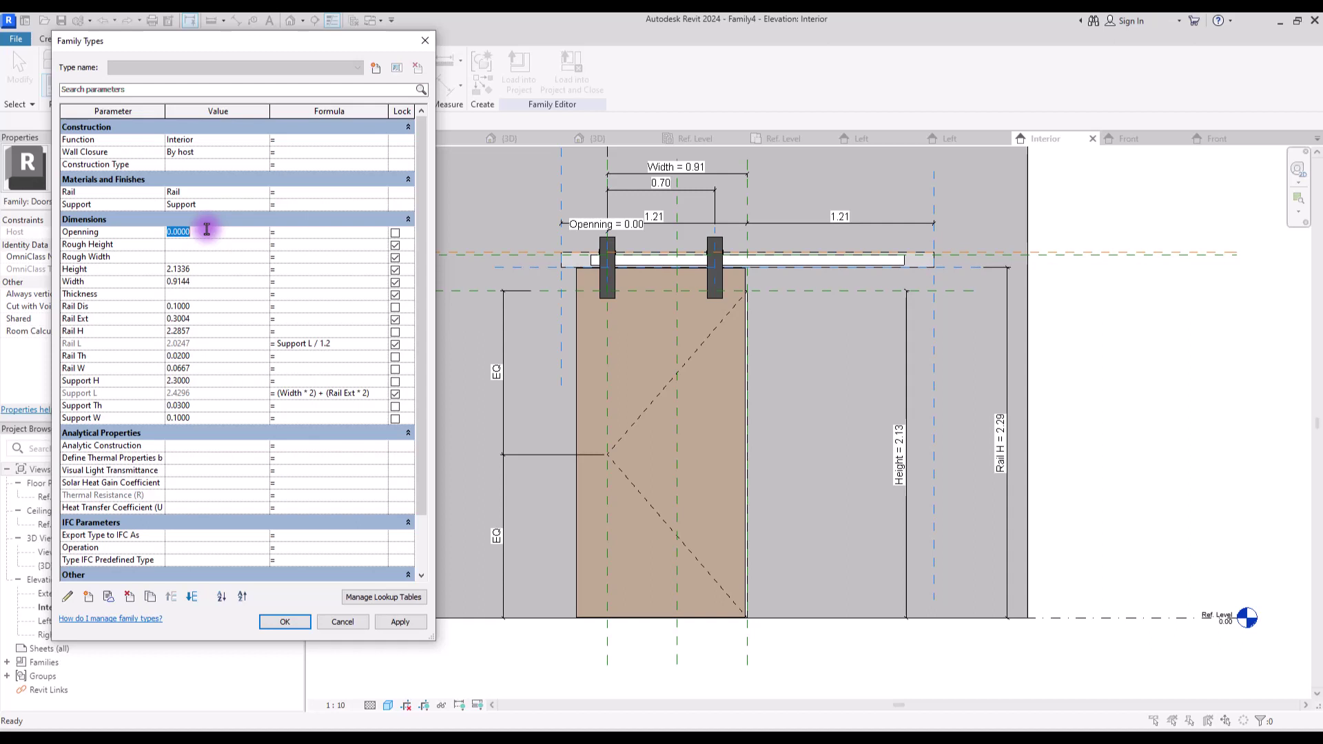
left_click(402, 623)
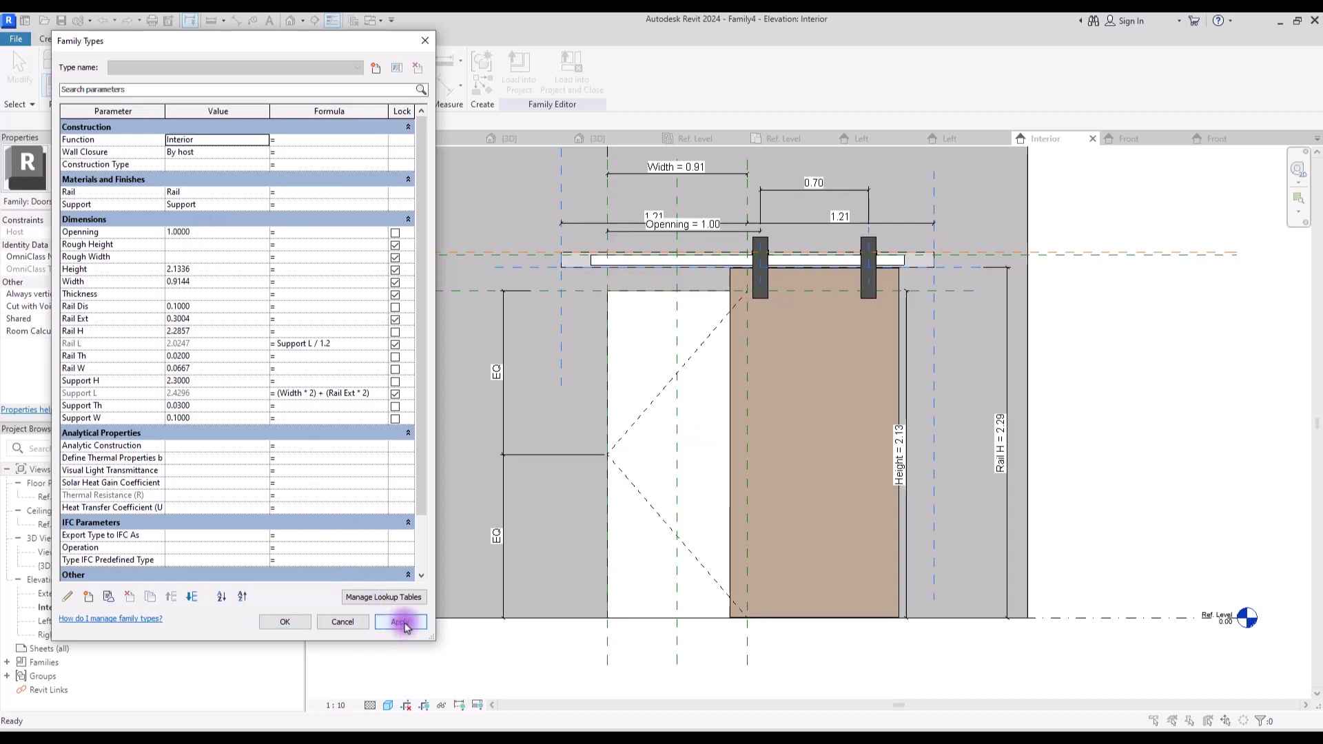
left_click(285, 621)
Move the Openning dimension line up between the Width dimension and the 1.21 dimensions so the labels no longer overlap.
scroll(788, 281, "down", 3)
scroll(773, 305, "up", 5)
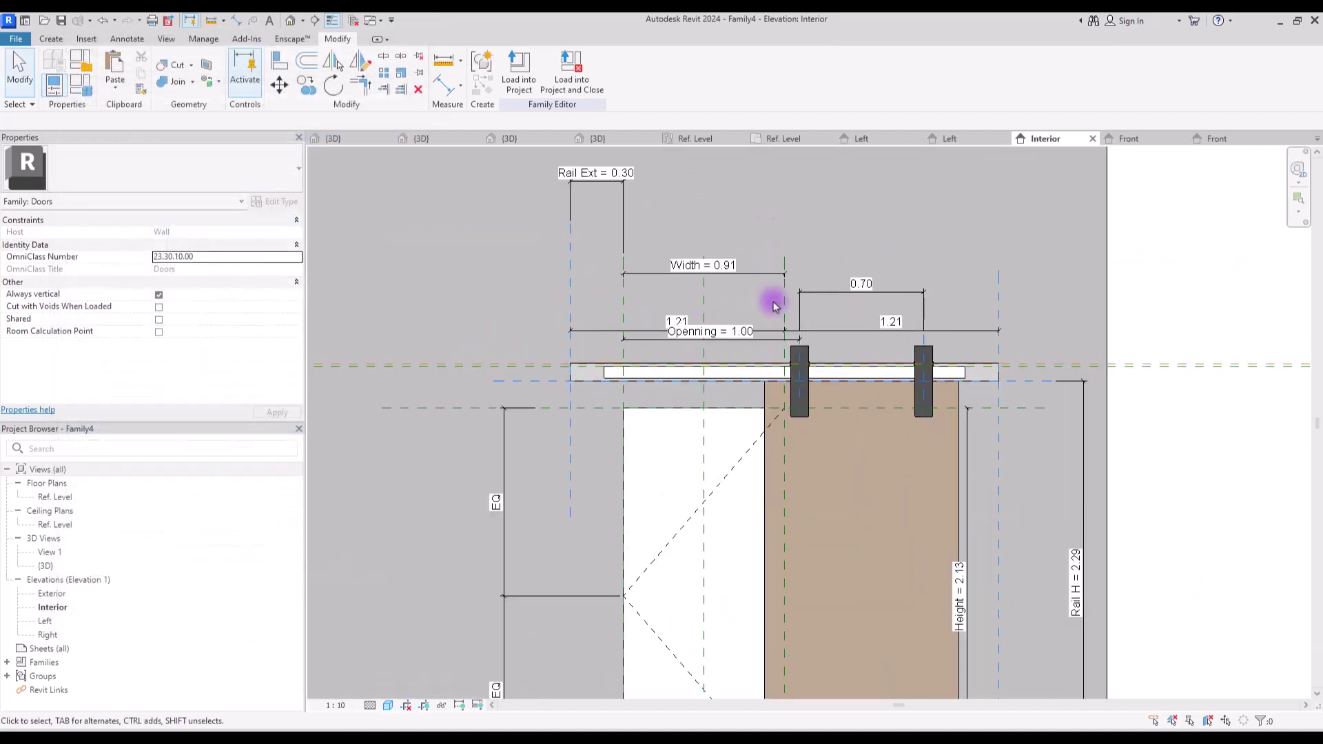
left_click(772, 339)
left_click_drag(772, 339, 773, 299)
left_click(860, 235)
scroll(797, 251, "down", 3)
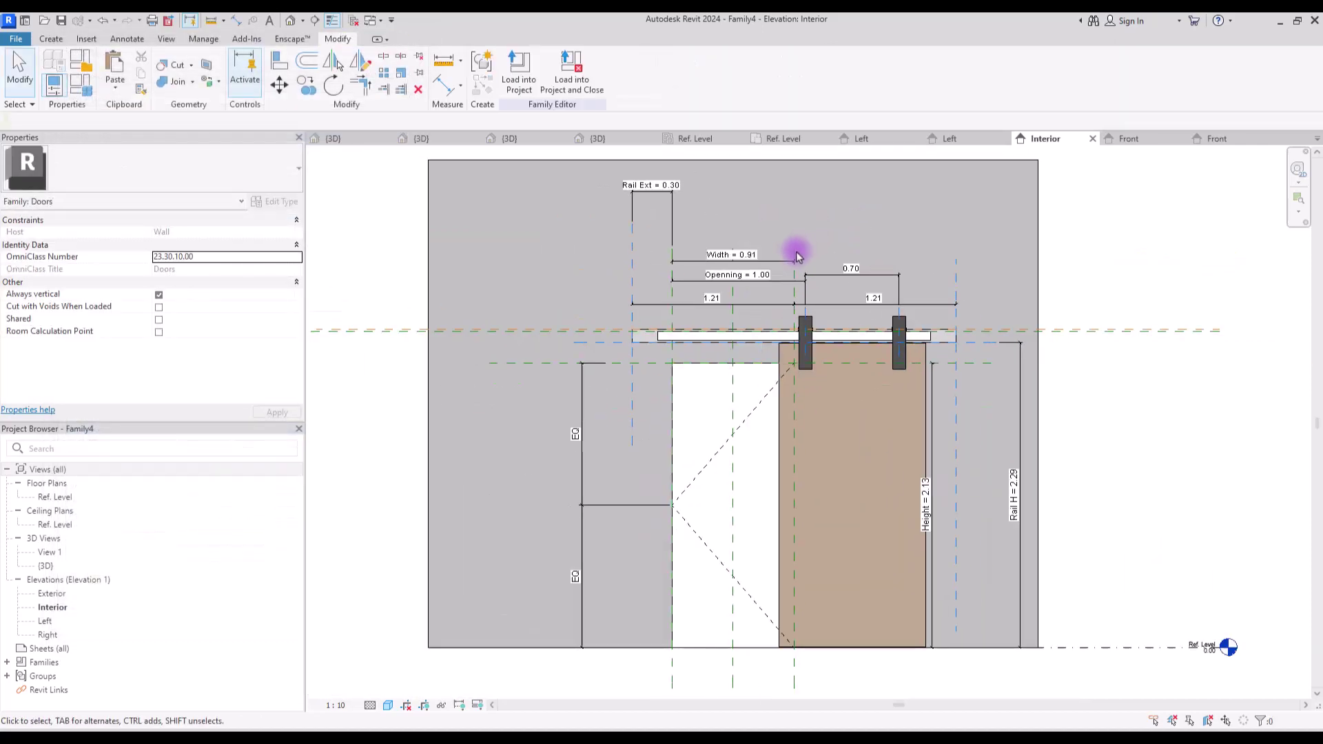
Show the door from the front in the 3D view and apply 0.5 to the Openning parameter.
key("ctrl+Tab")
left_click(902, 377)
left_click(1258, 199)
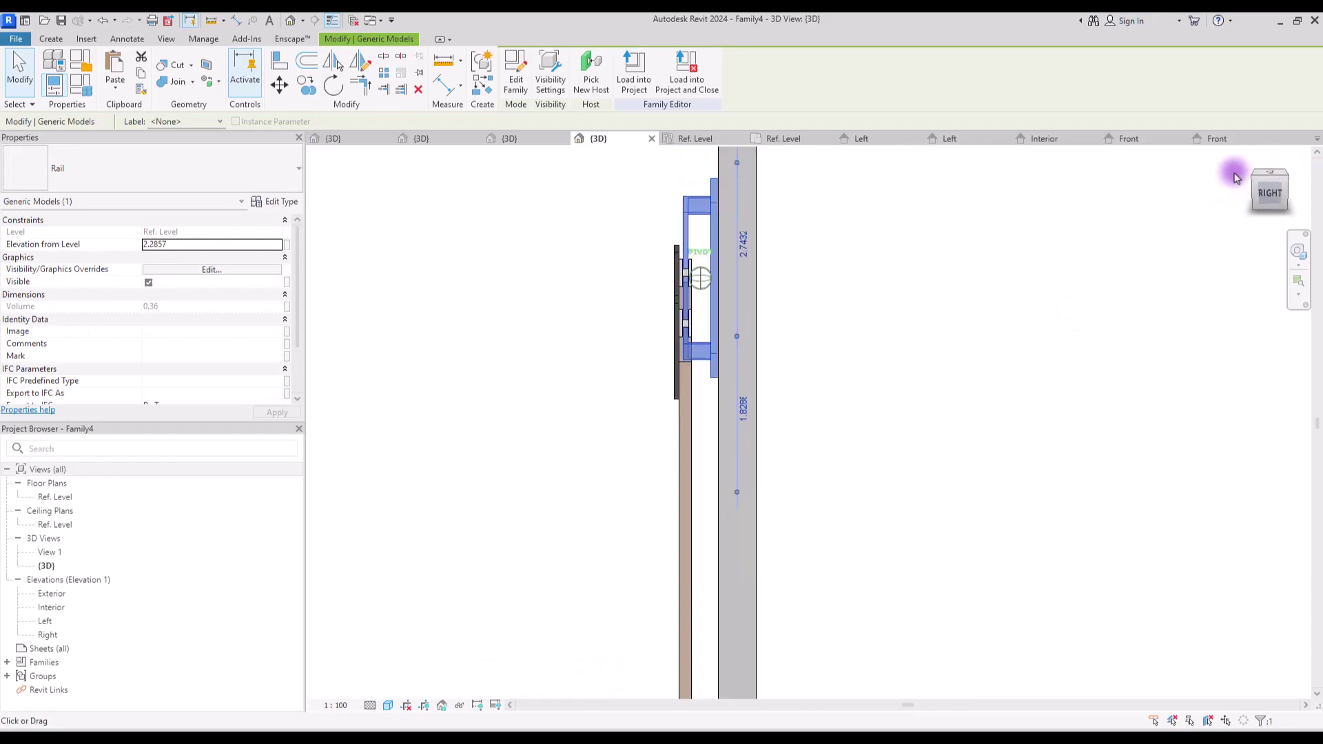
left_click_drag(1237, 168, 581, 260)
key("Escape")
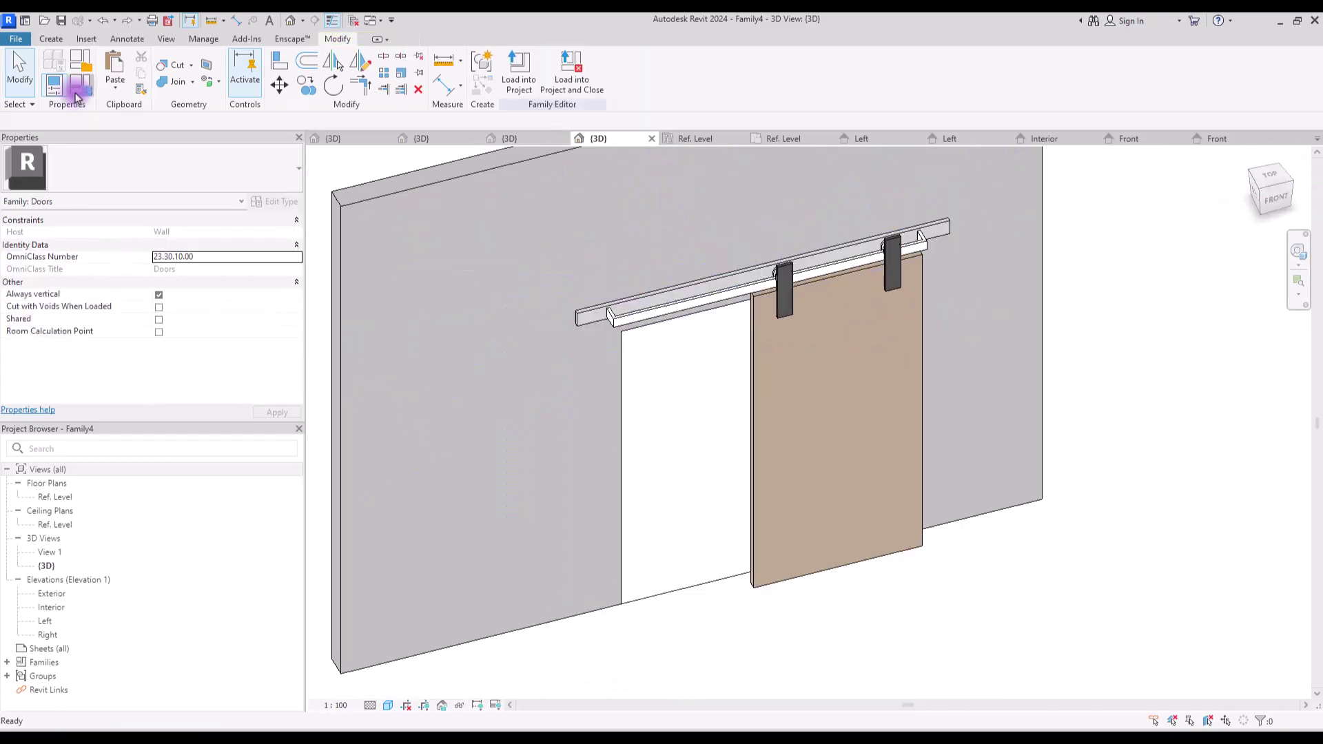
left_click(80, 61)
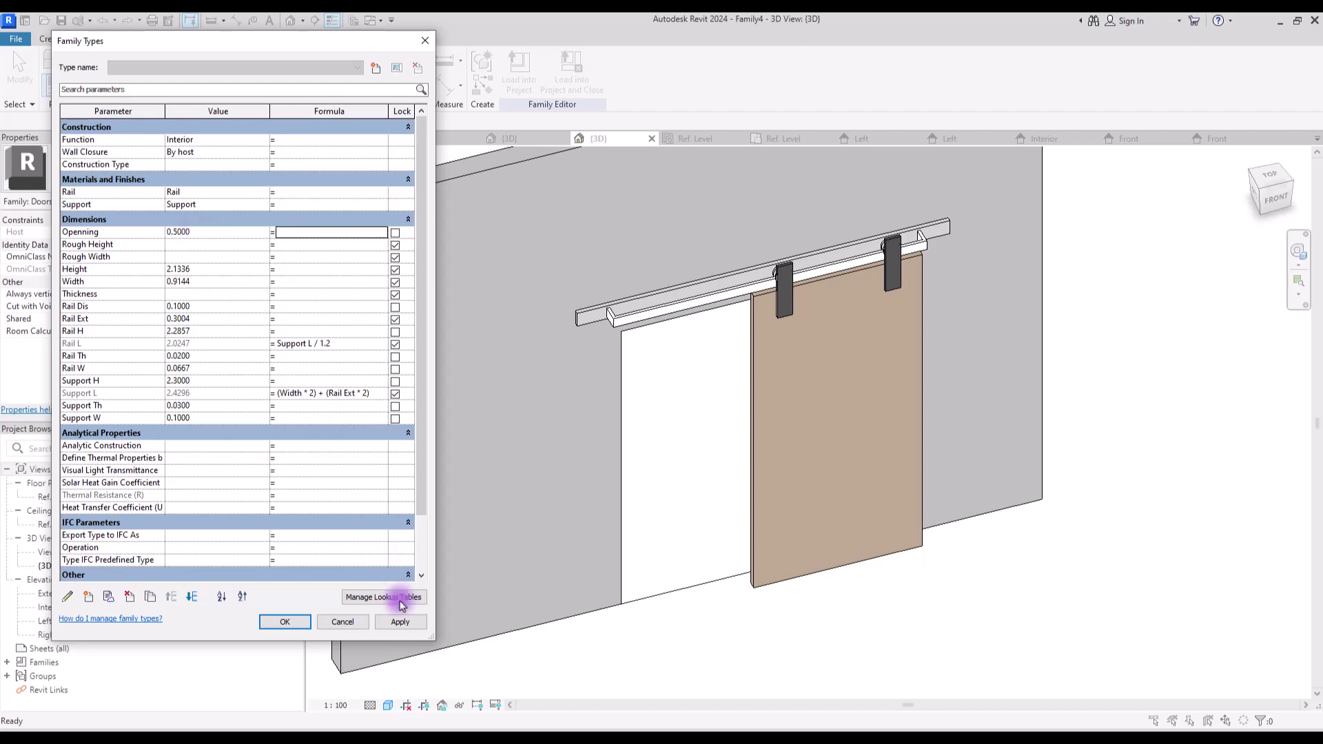
left_click(402, 624)
Set the Openning parameter to 0 and accept the family types.
left_click(196, 233)
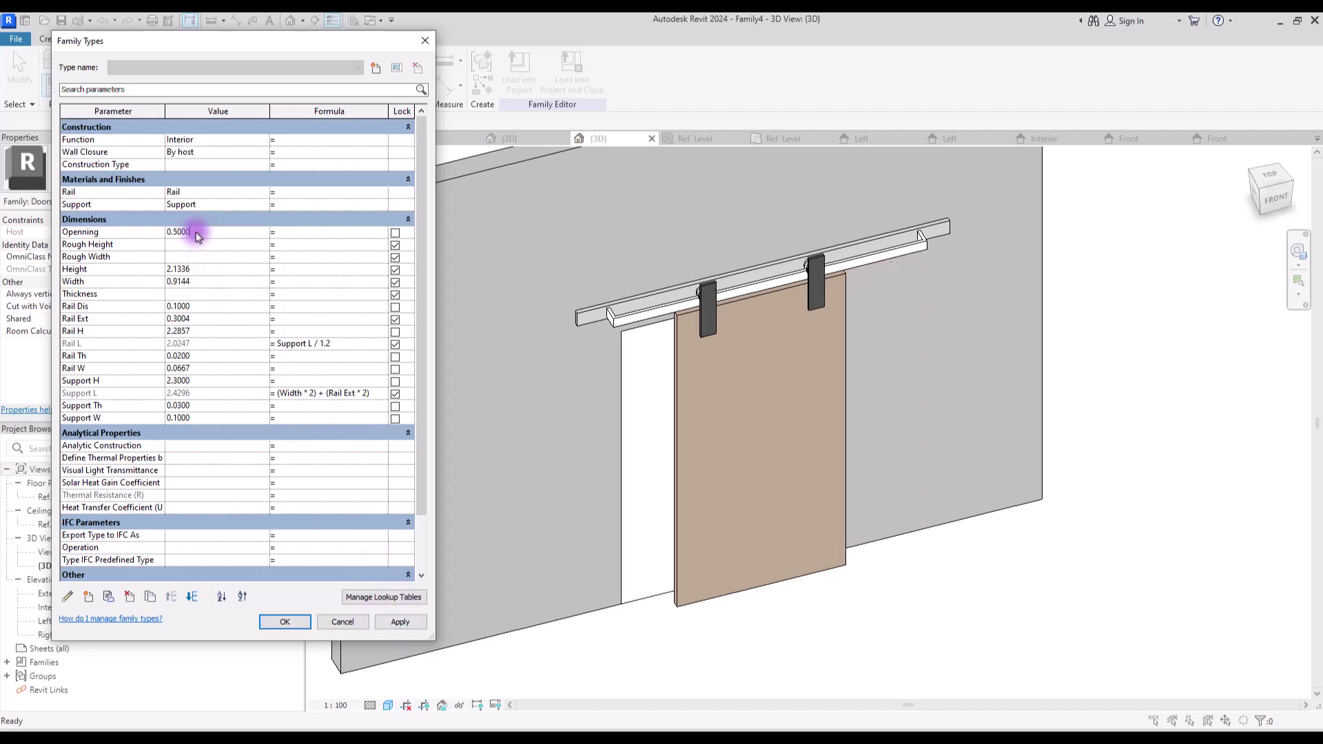
left_click_drag(197, 234, 159, 228)
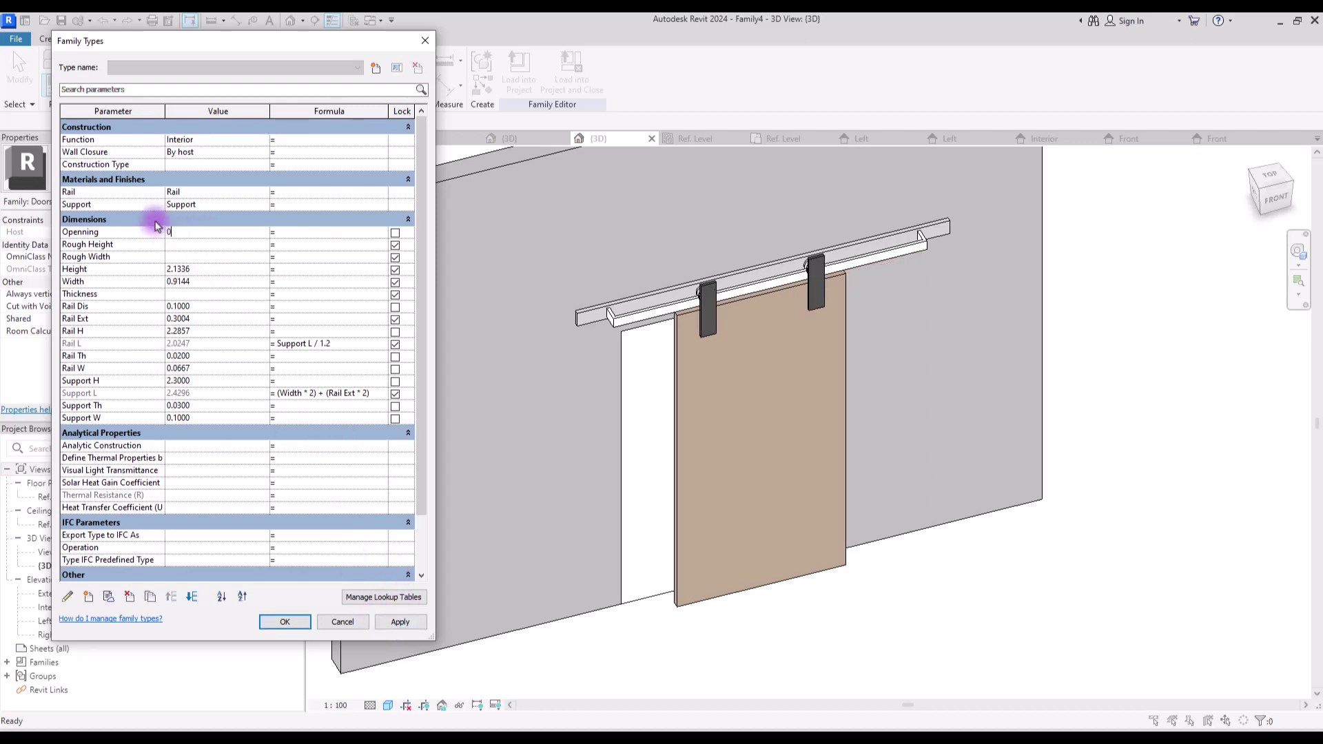
left_click(400, 622)
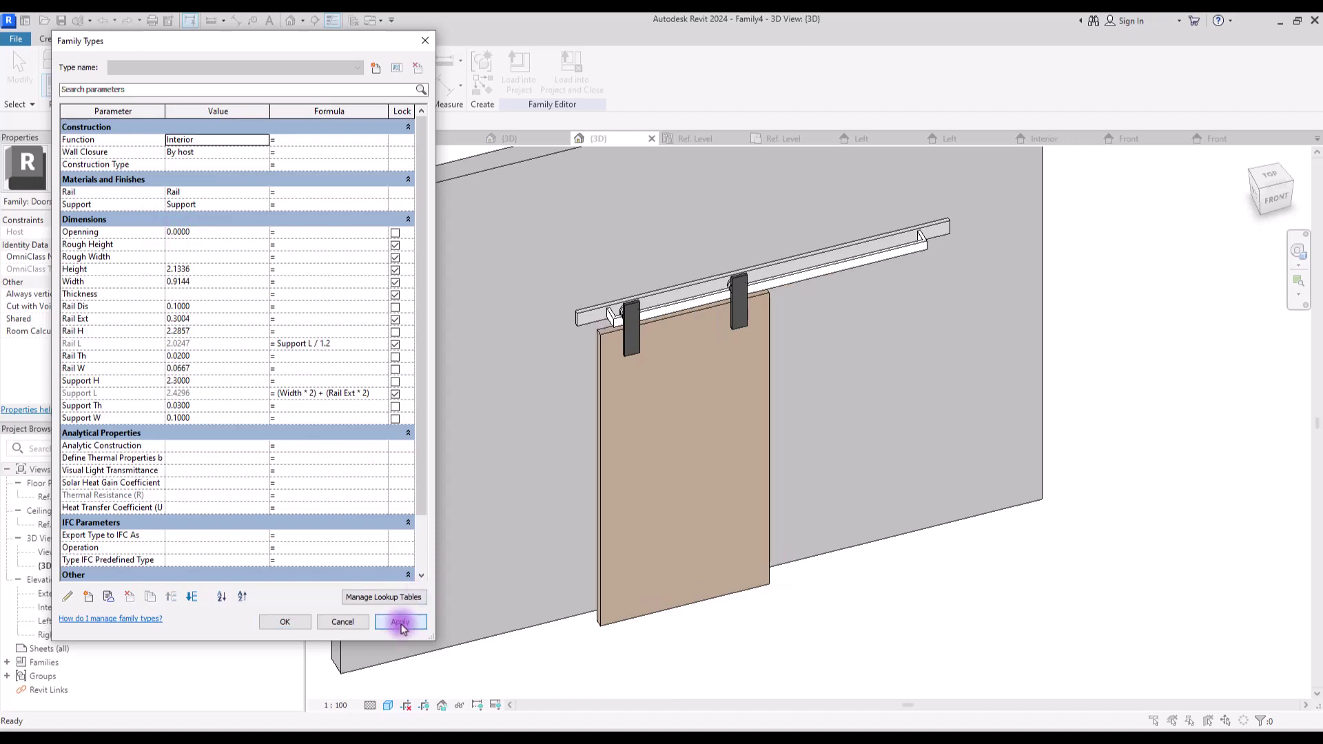
left_click(284, 622)
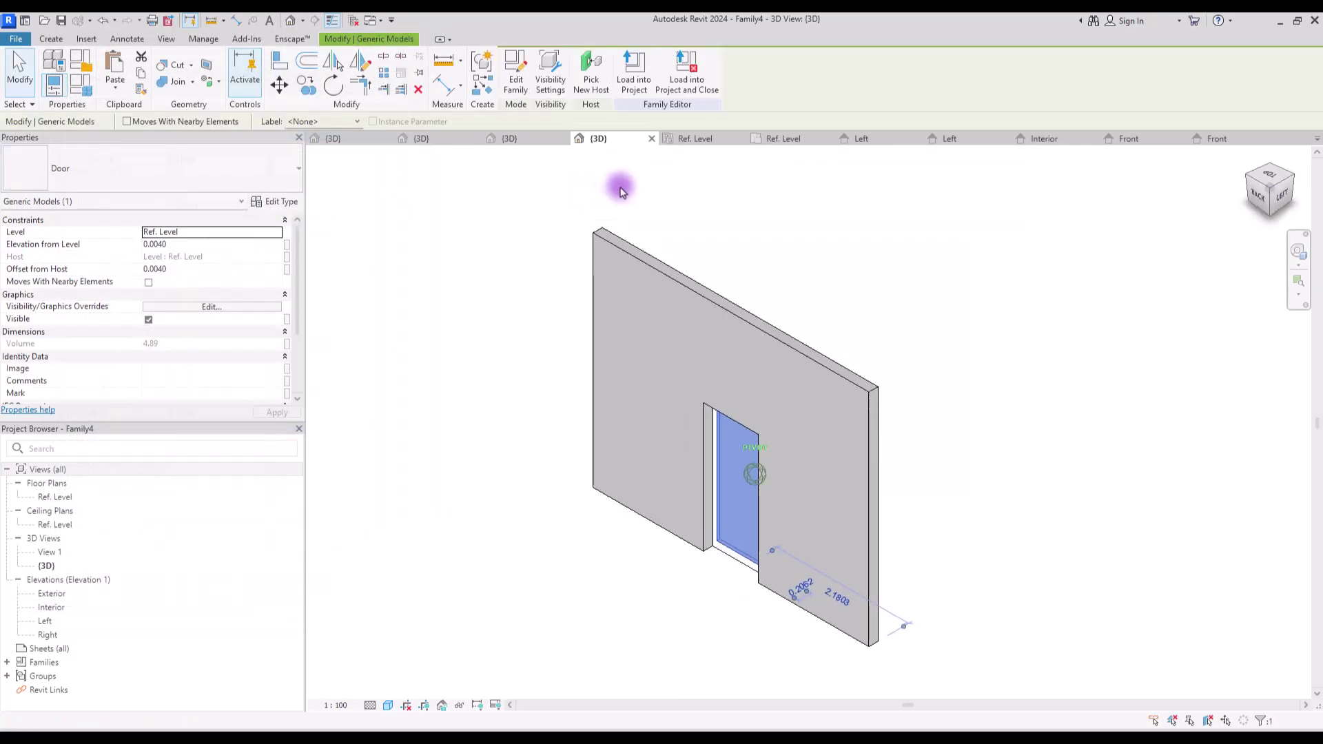
View the wall from the back and test the Openning parameter with 0.3 and 1.
left_click(1240, 215)
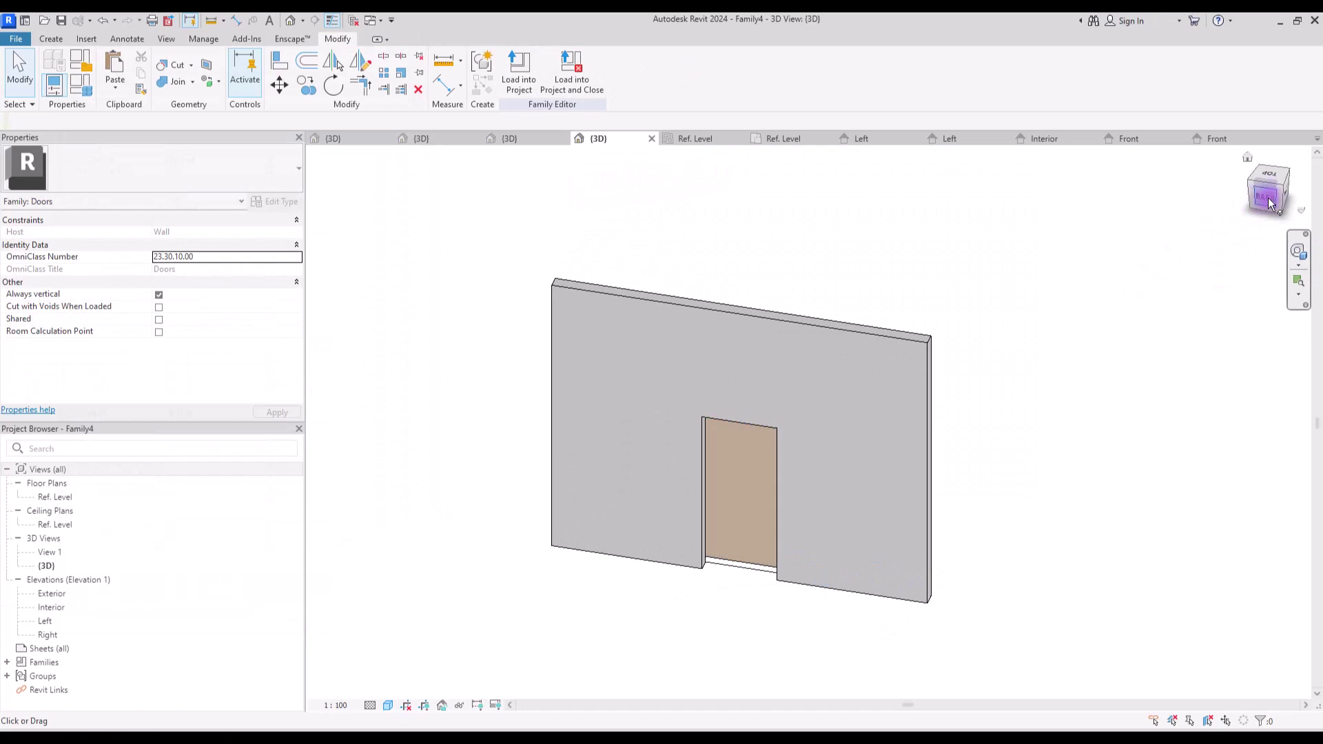
left_click(1266, 198)
scroll(841, 493, "up", 3)
scroll(803, 319, "down", 3)
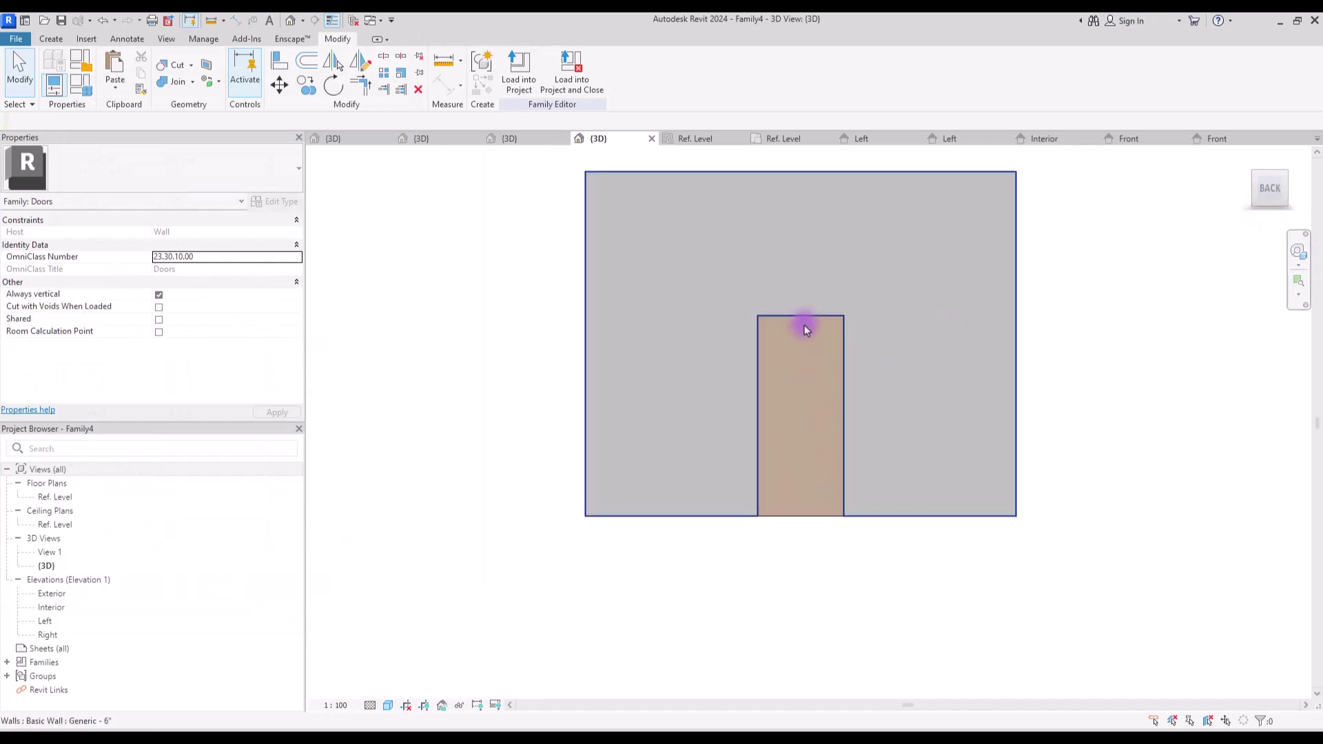
scroll(775, 527, "up", 2)
left_click(81, 84)
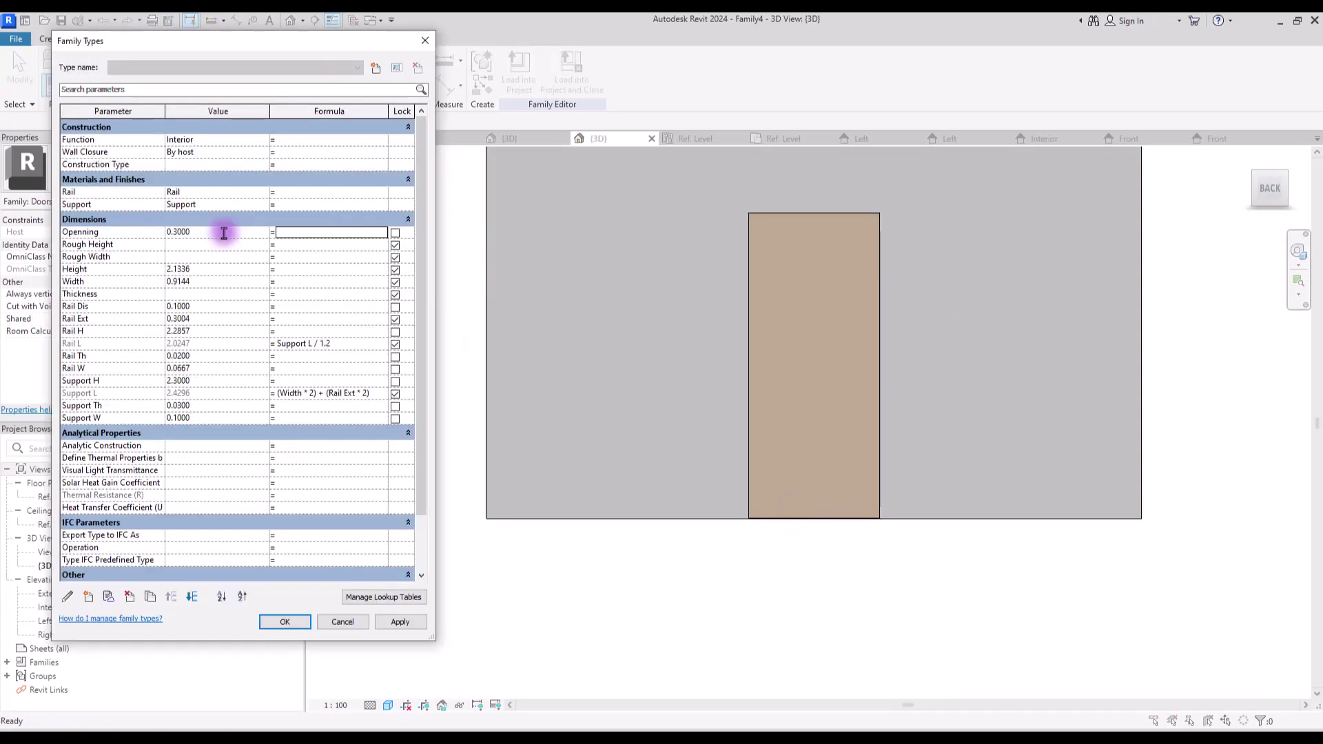
left_click(399, 622)
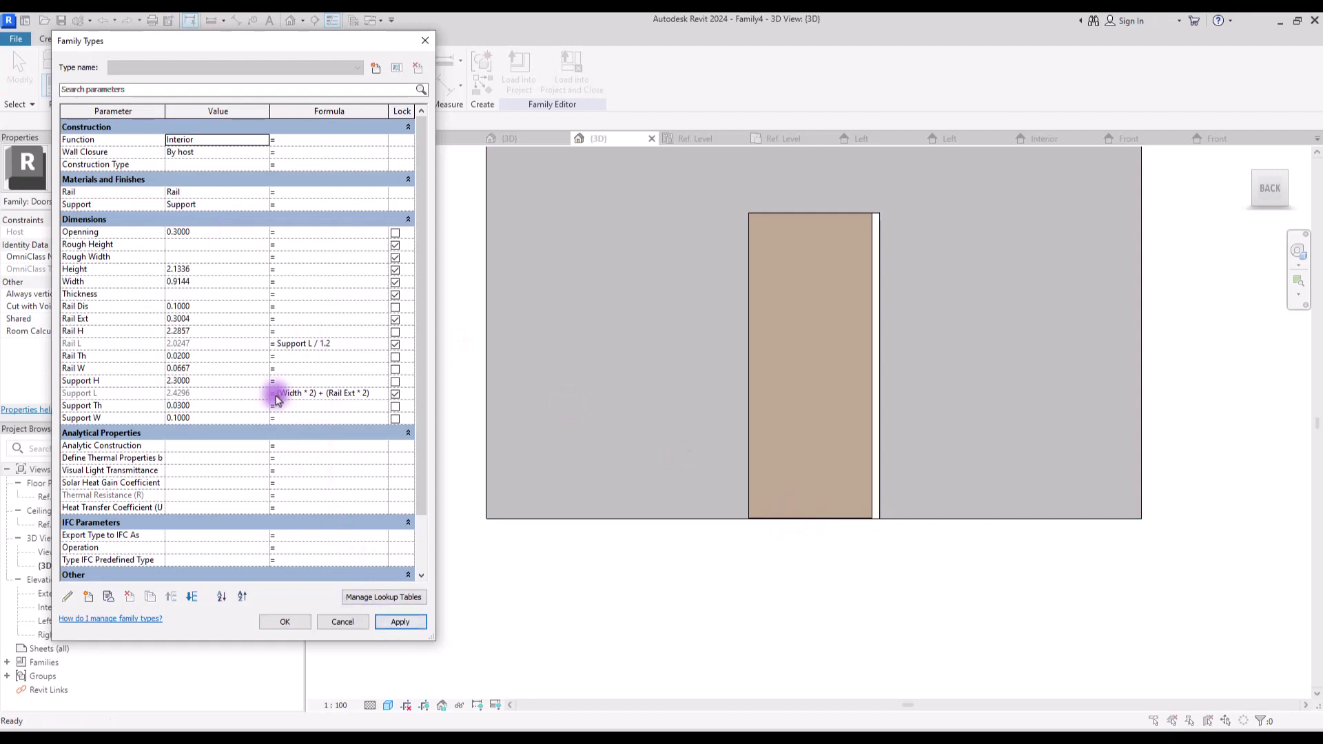
left_click(187, 233)
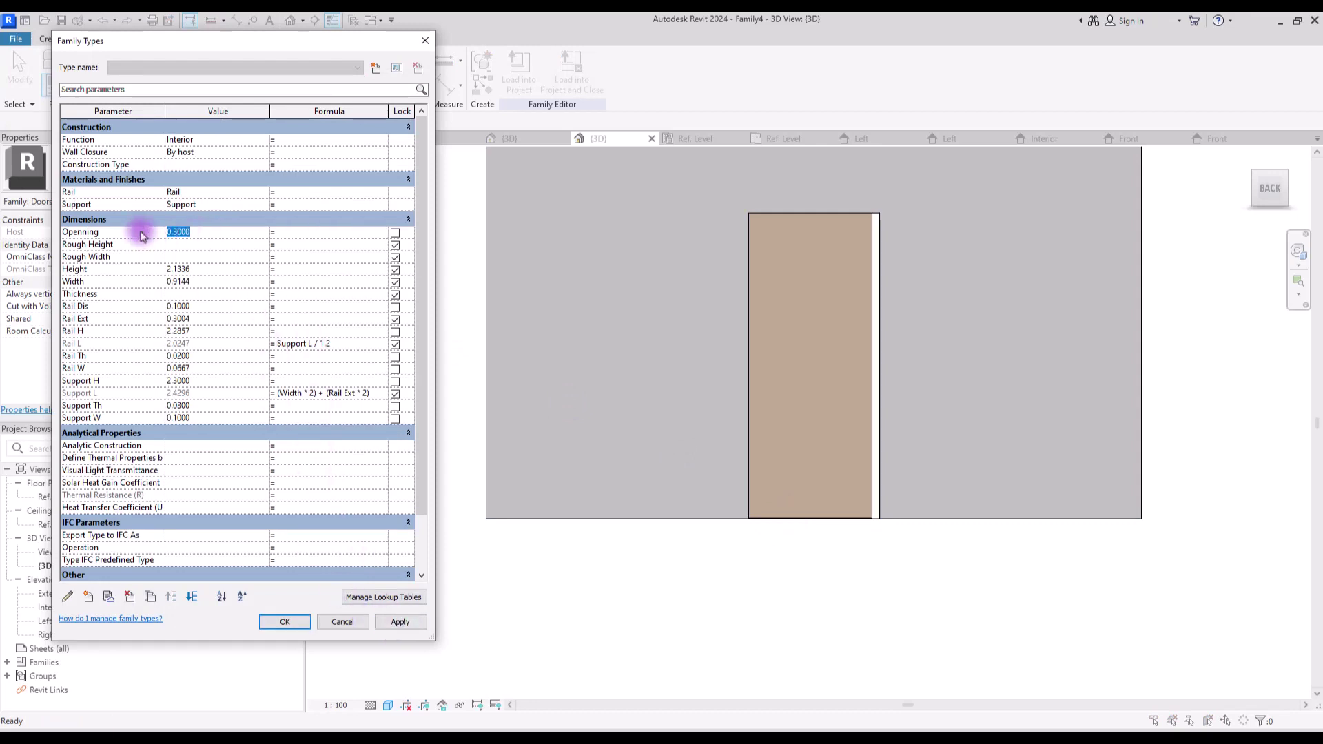
left_click(401, 622)
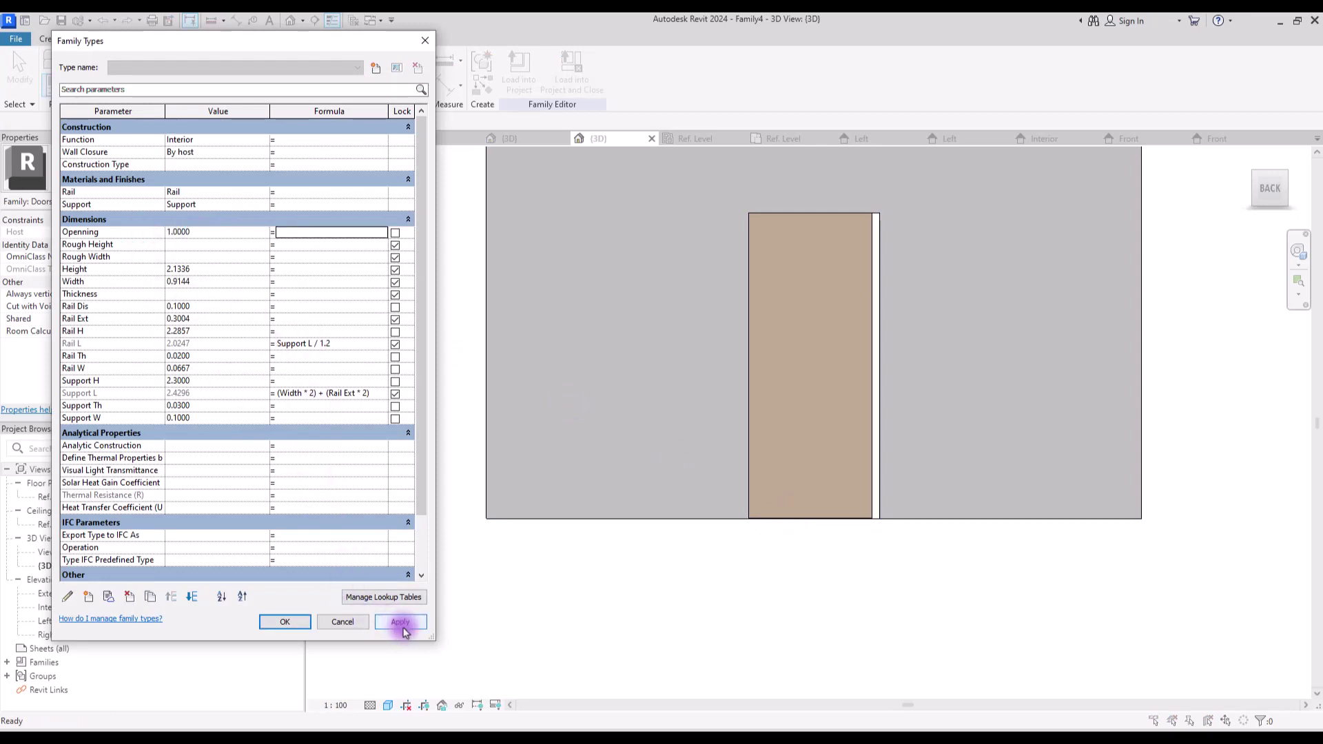
Set the Openning parameter to 1.2, apply it and close the family types.
left_click(199, 233)
type("1.2")
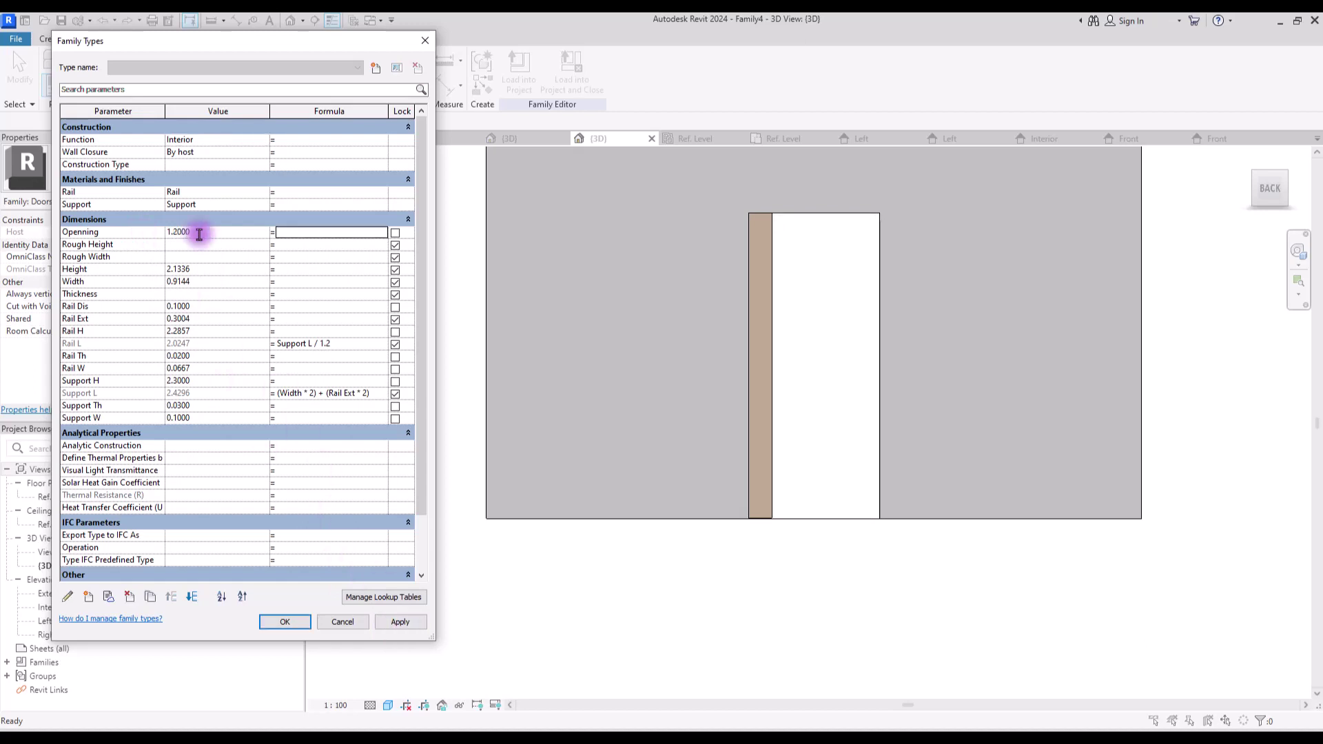
left_click(400, 622)
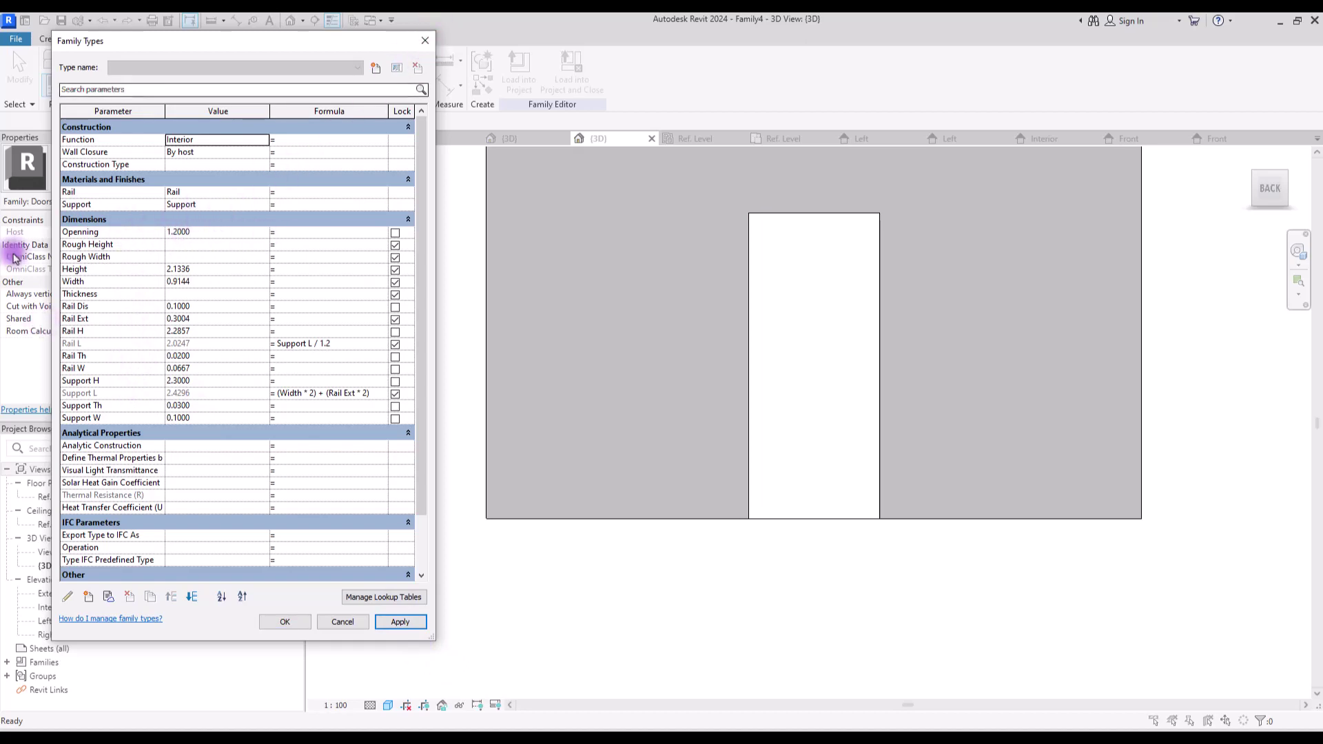
left_click(424, 41)
Examine the door panel, holders and rail in 3D from the front side with the door slid open.
scroll(720, 319, "down", 2)
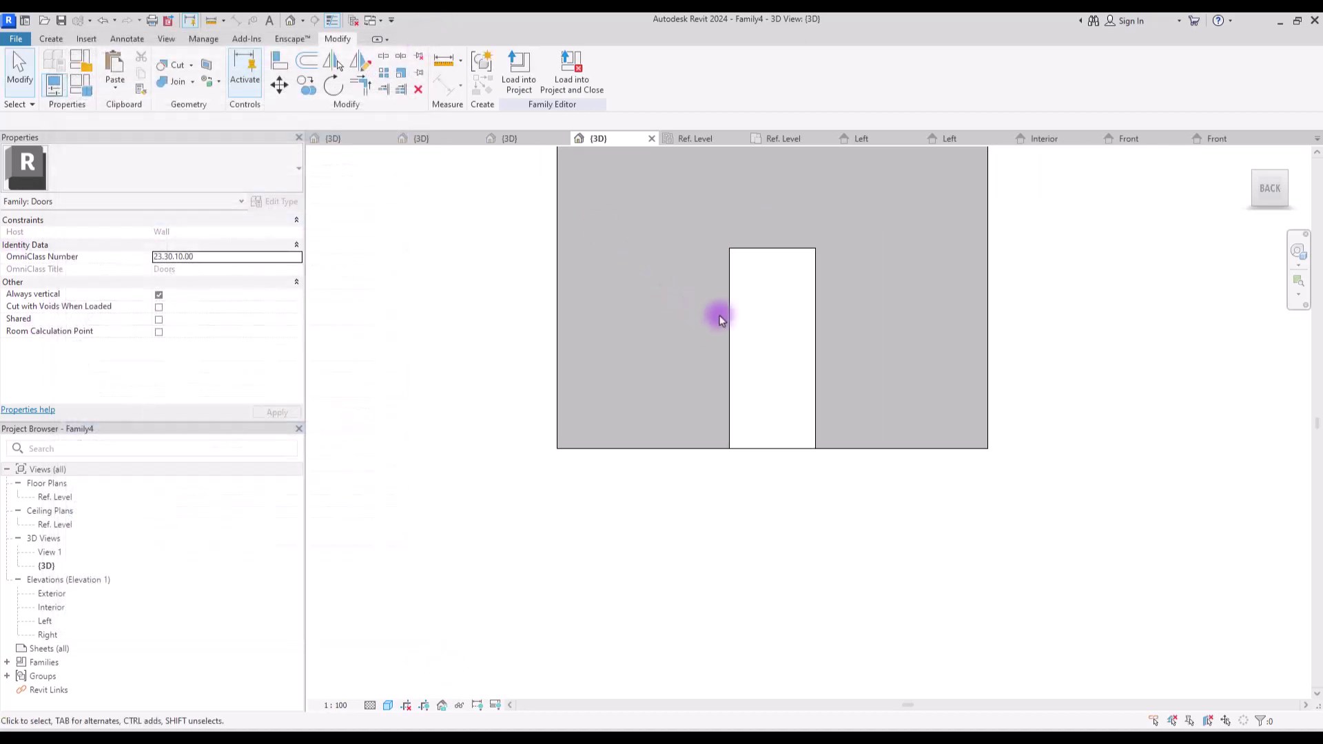
left_click(1259, 189)
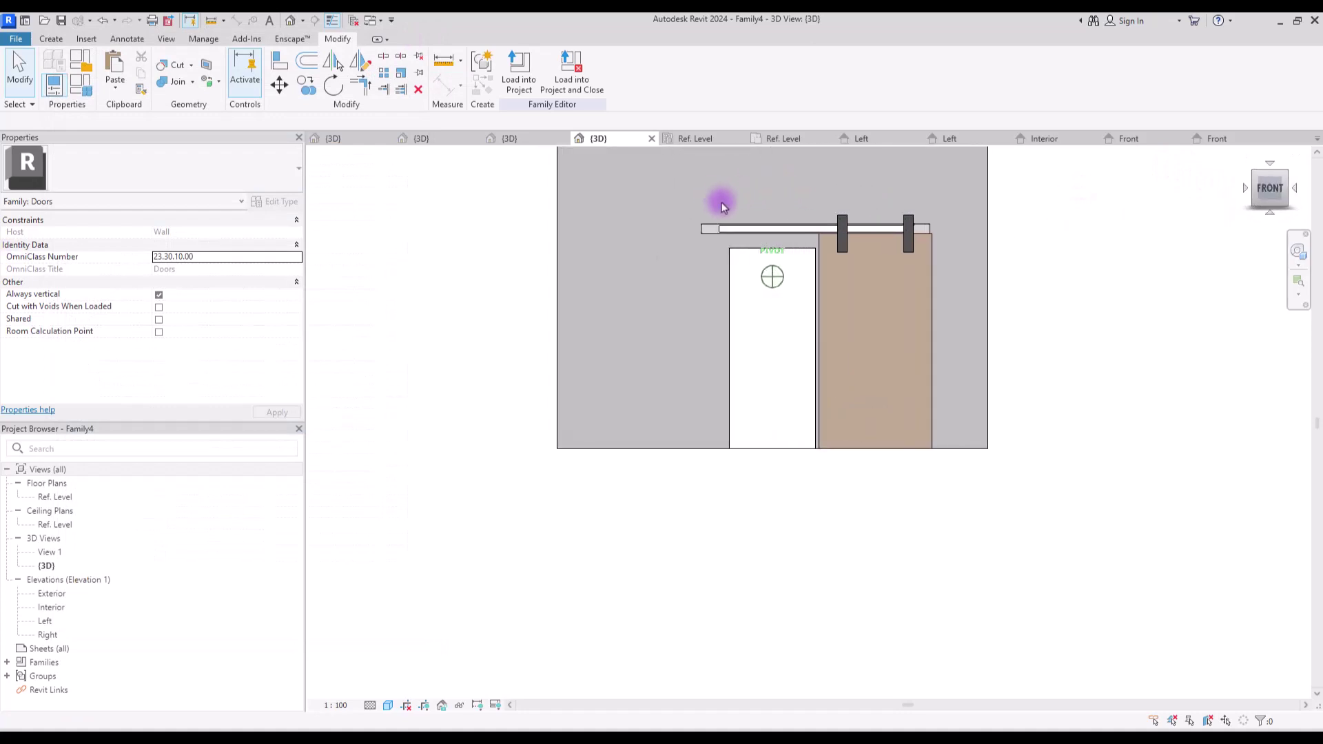
middle_click_drag(723, 206, 714, 340, "shift")
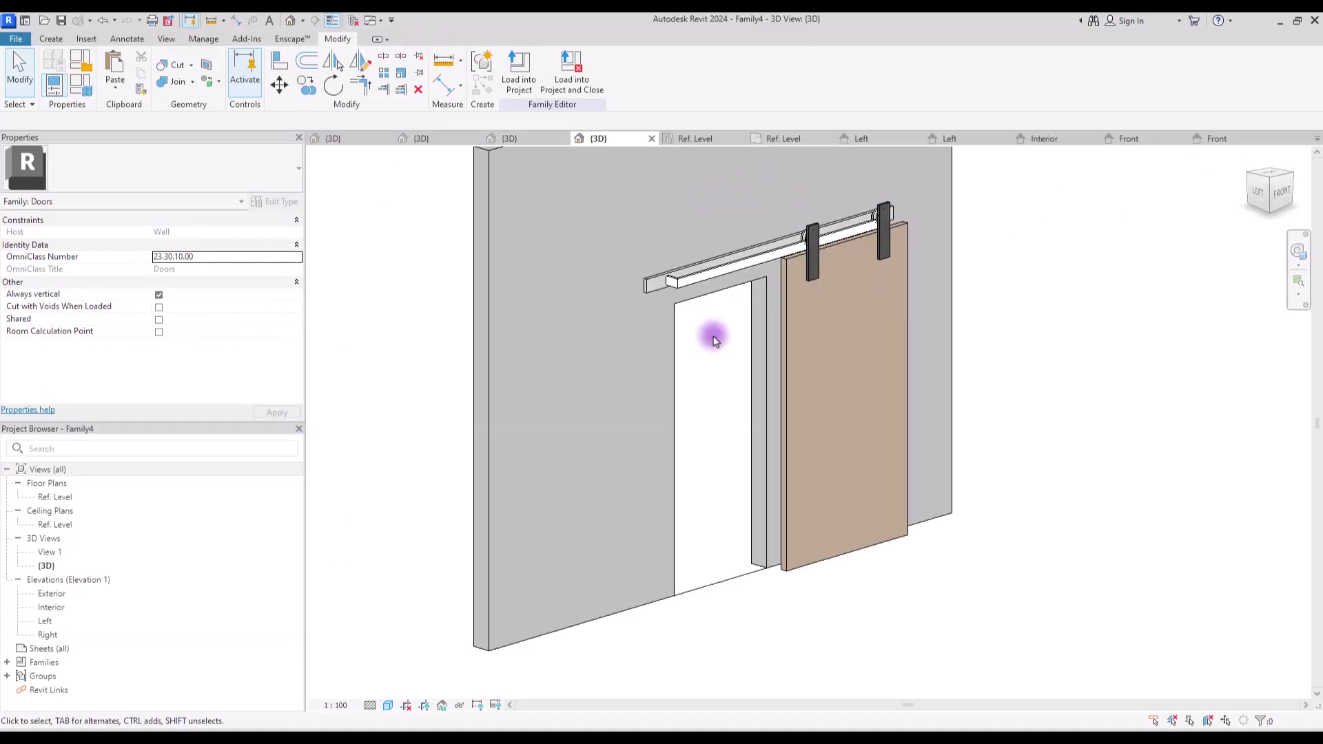
left_click(789, 320)
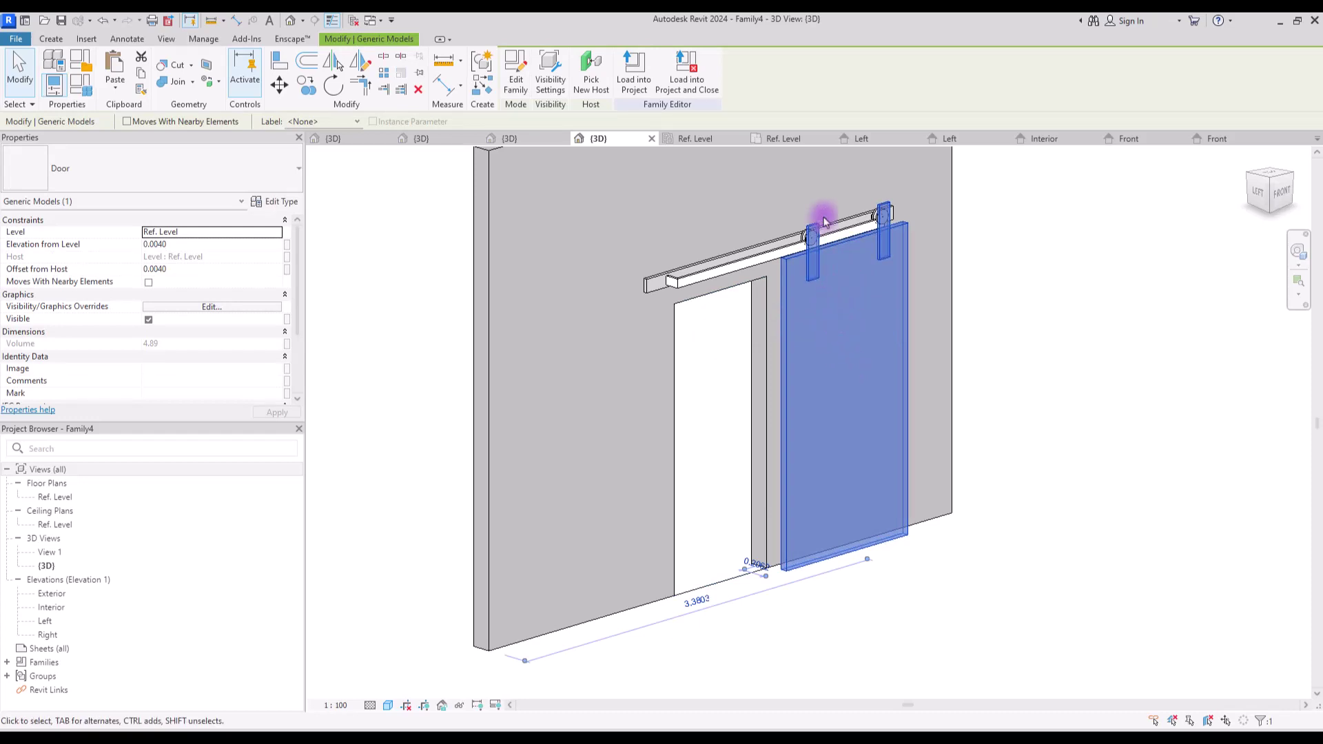
scroll(804, 213, "up", 3)
key("Escape")
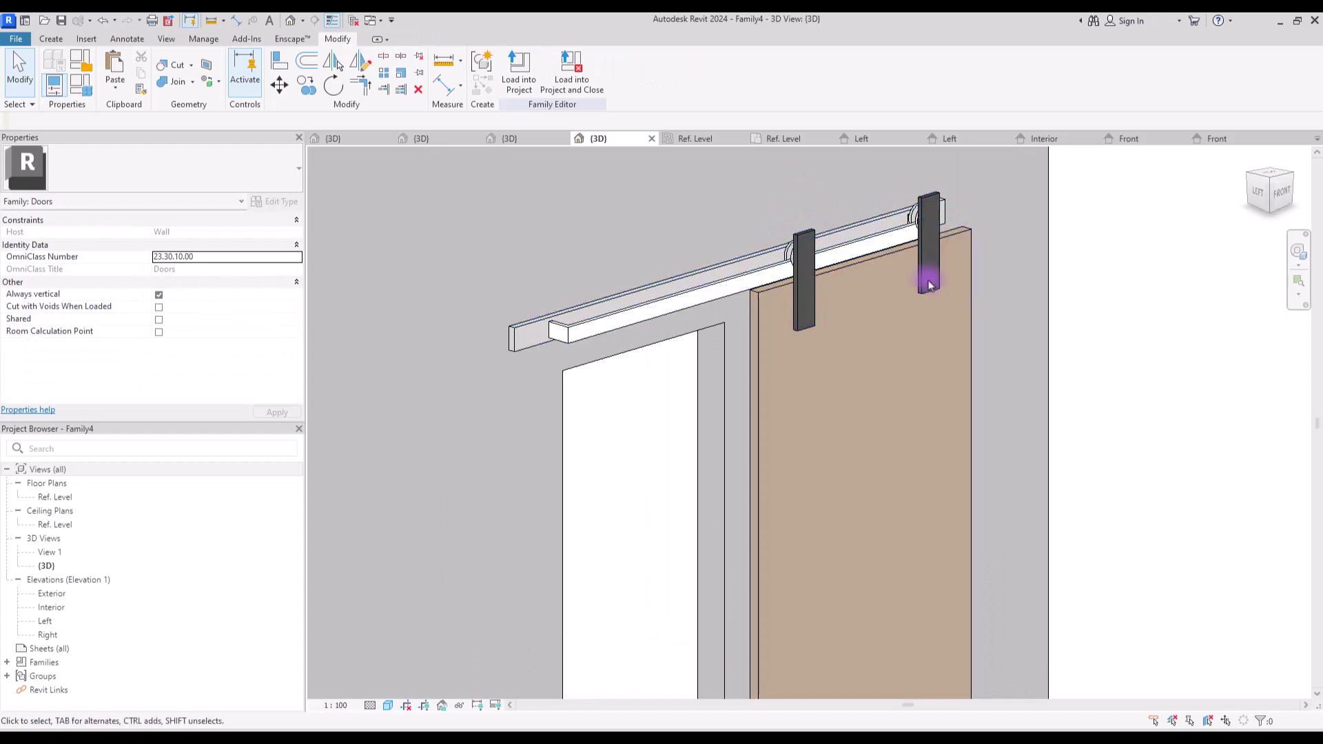
scroll(641, 247, "down", 2)
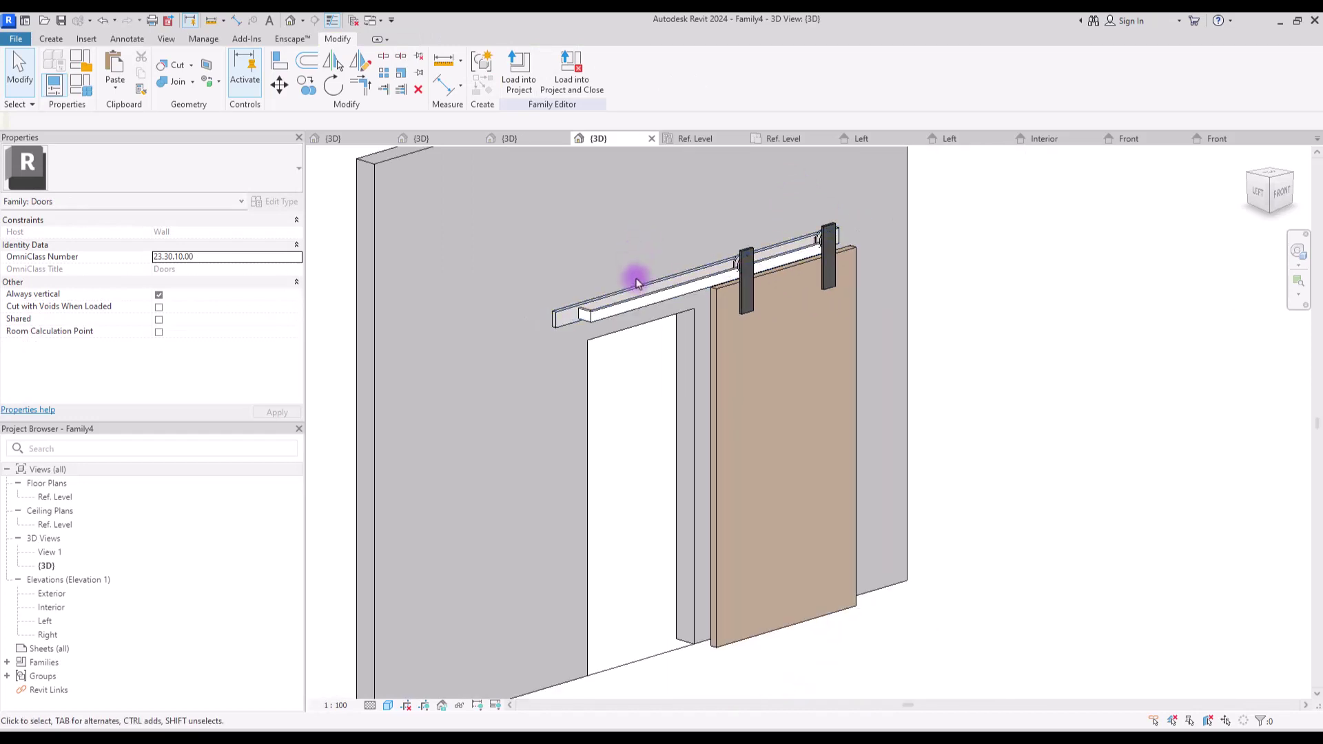